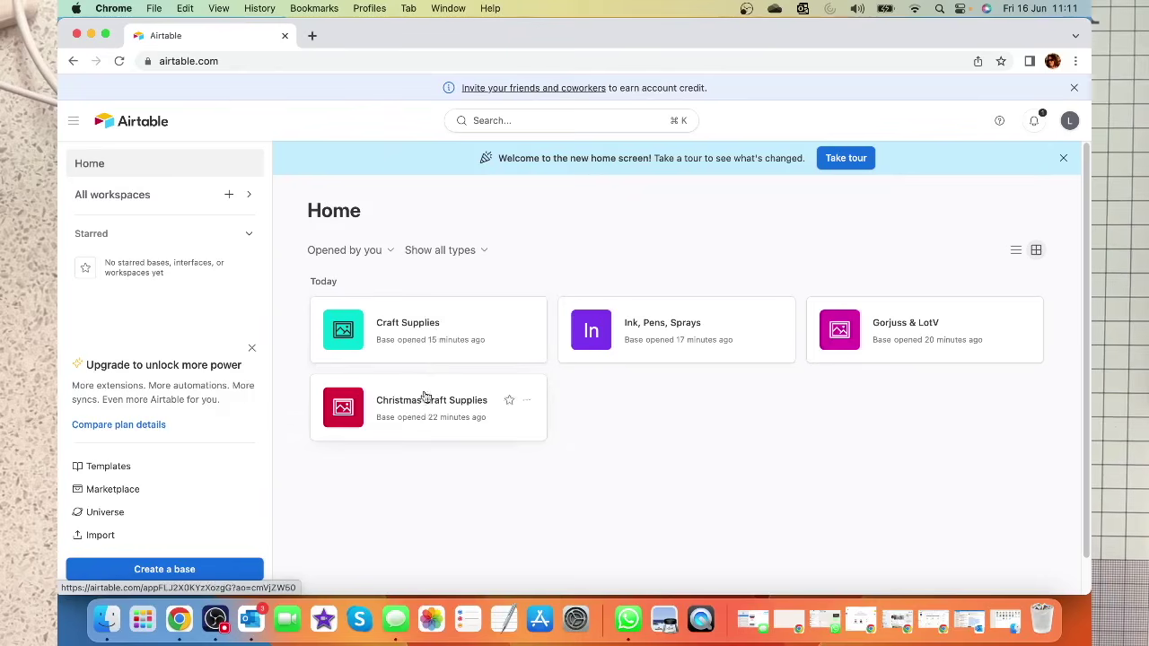
# - Open the Craft Supplies base and go through the Stamps table down to its last records
pyautogui.click(428, 325)
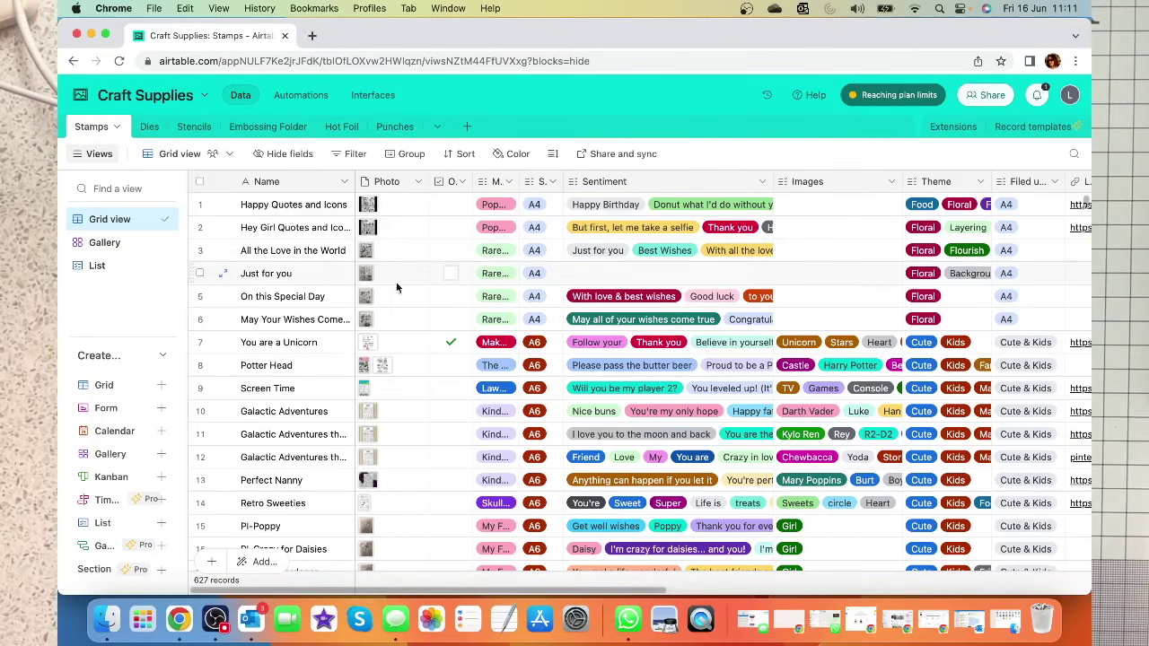
pyautogui.scroll(-3, 1089, 243)
pyautogui.moveTo(1088, 242); pyautogui.dragTo(1089, 566)
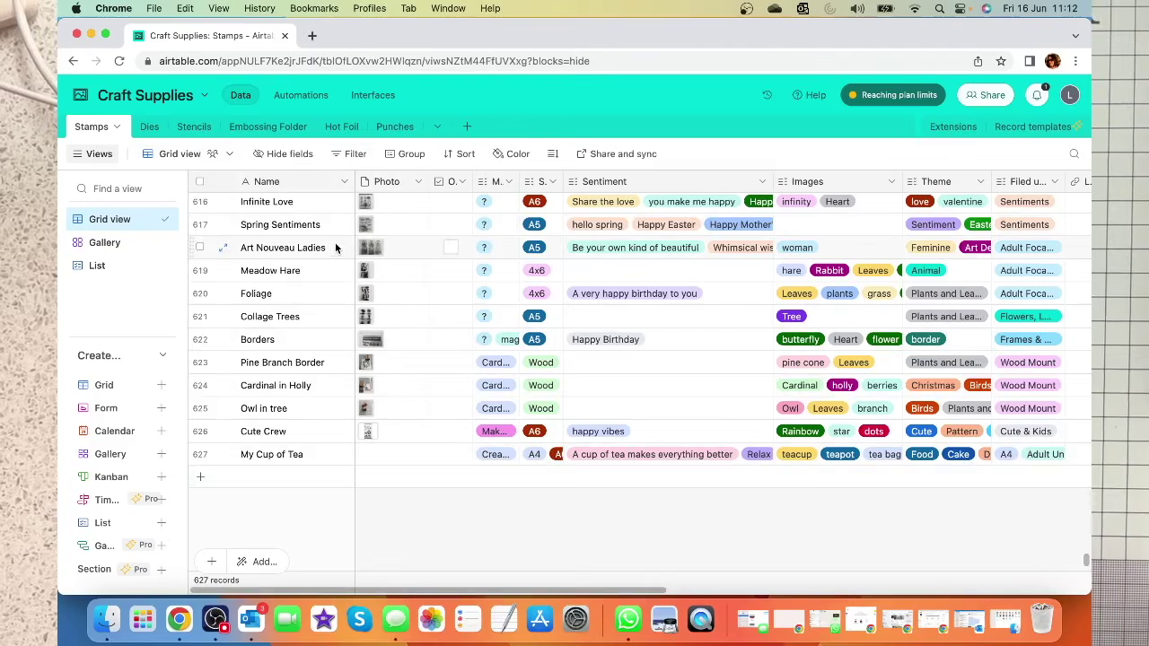
# - Open the Dies table, look over its gallery, and review the records down to the end in Grid view
pyautogui.click(151, 130)
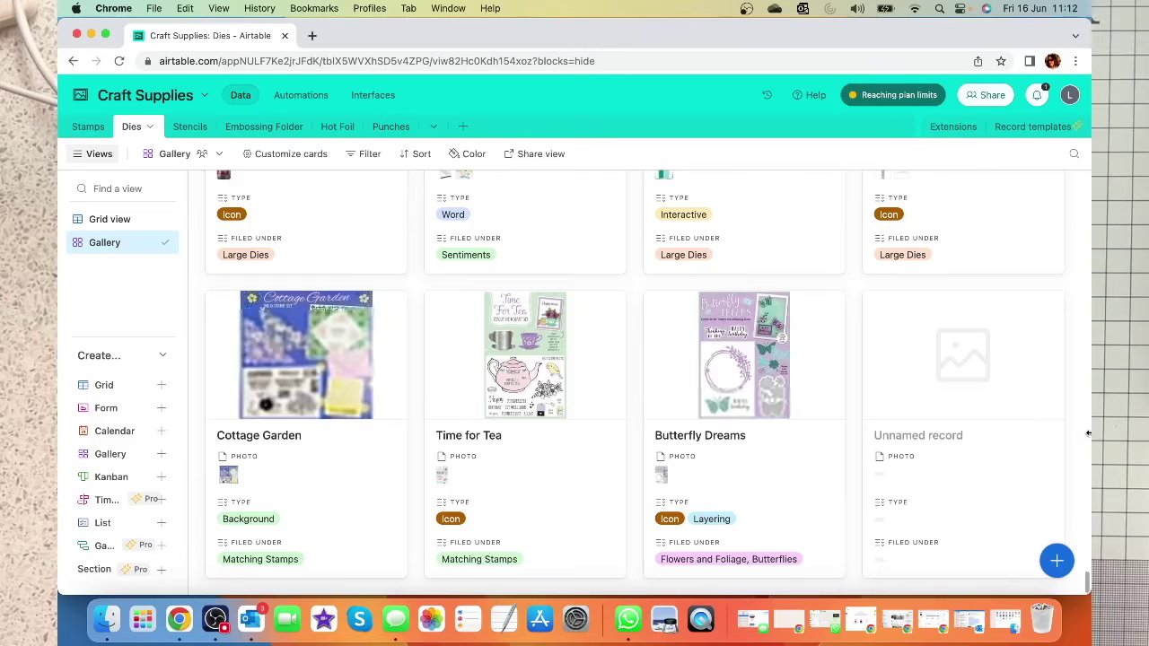
pyautogui.scroll(1, 805, 332)
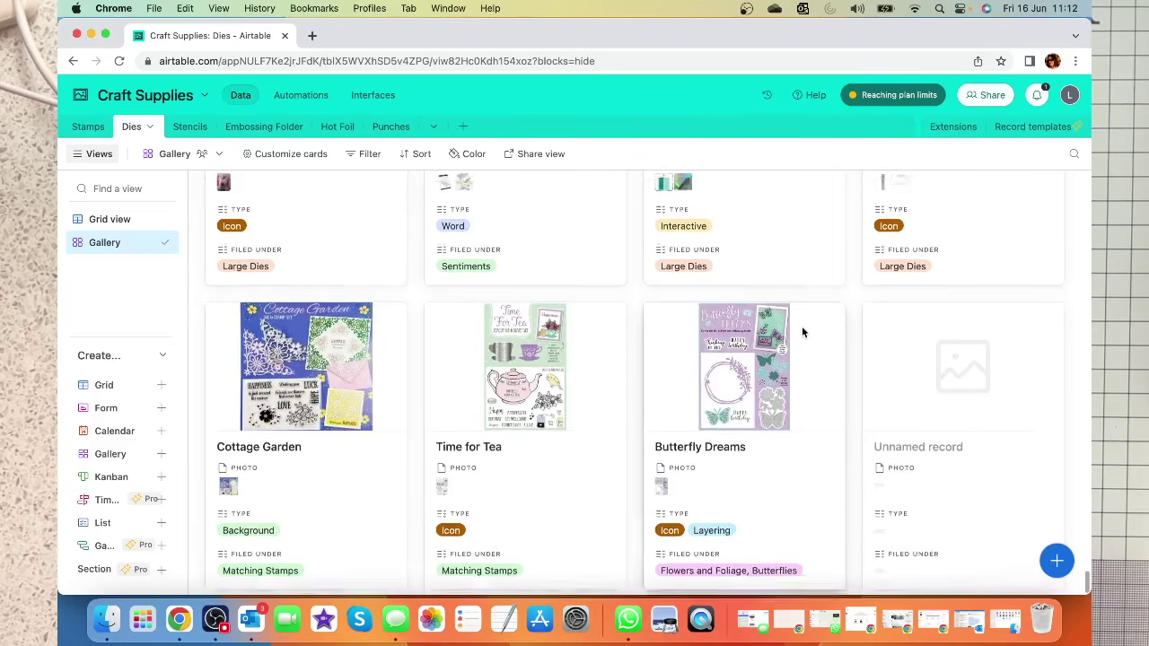
pyautogui.scroll(15, 804, 328)
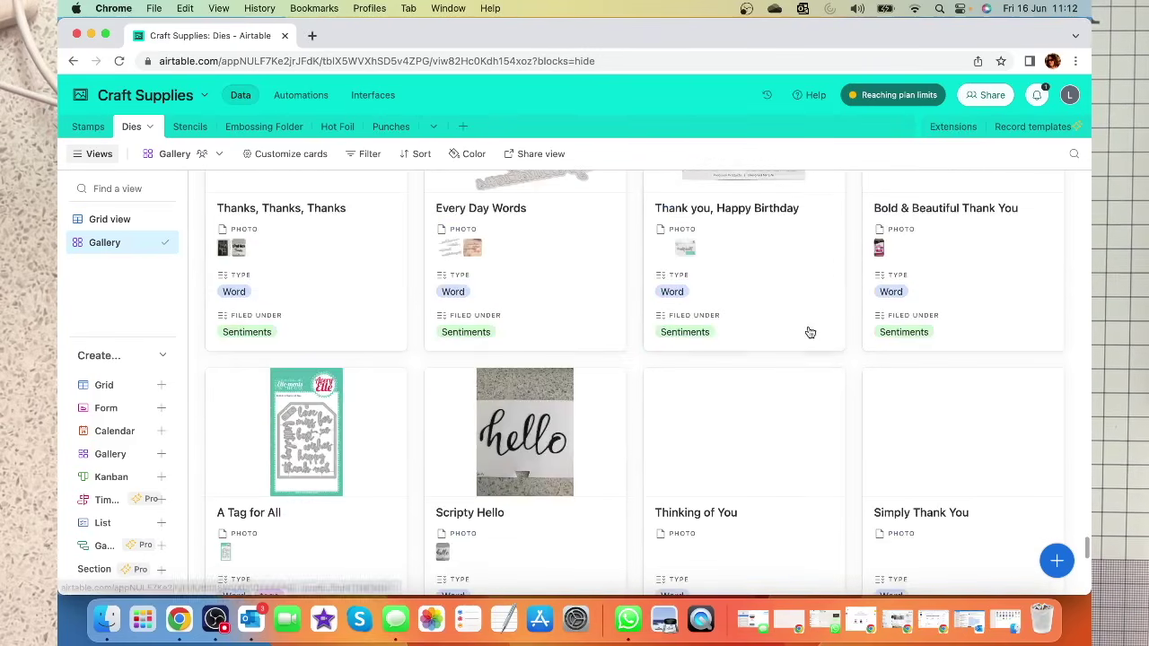
pyautogui.click(116, 223)
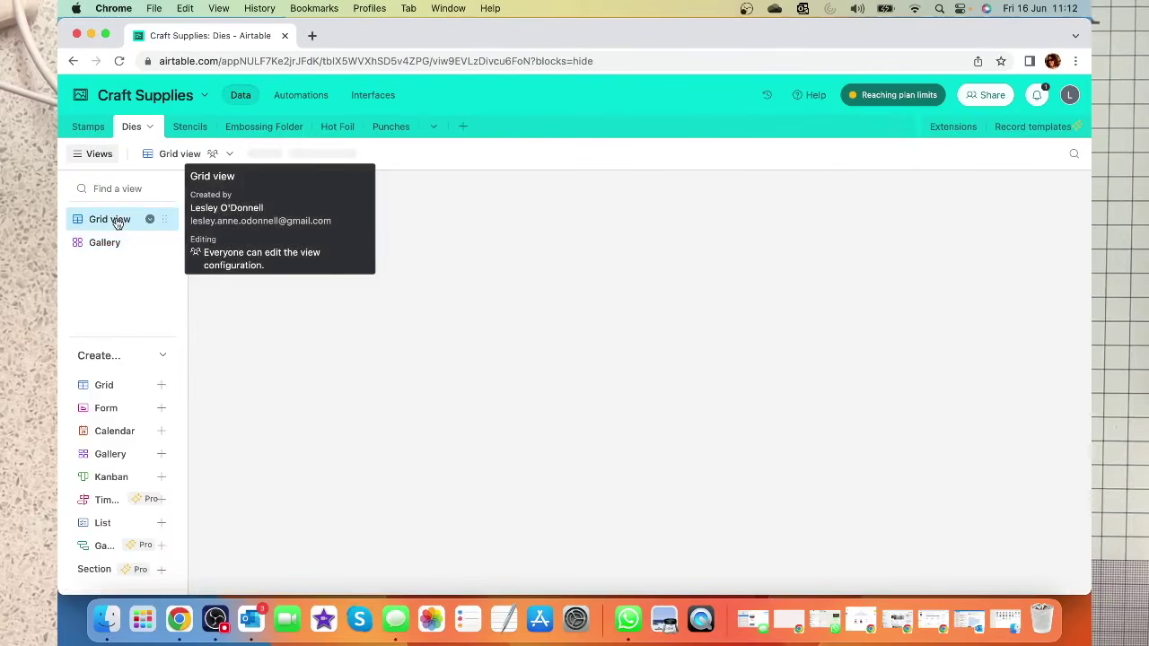
pyautogui.scroll(-20, 904, 305)
pyautogui.scroll(20, 905, 305)
pyautogui.scroll(-20, 905, 304)
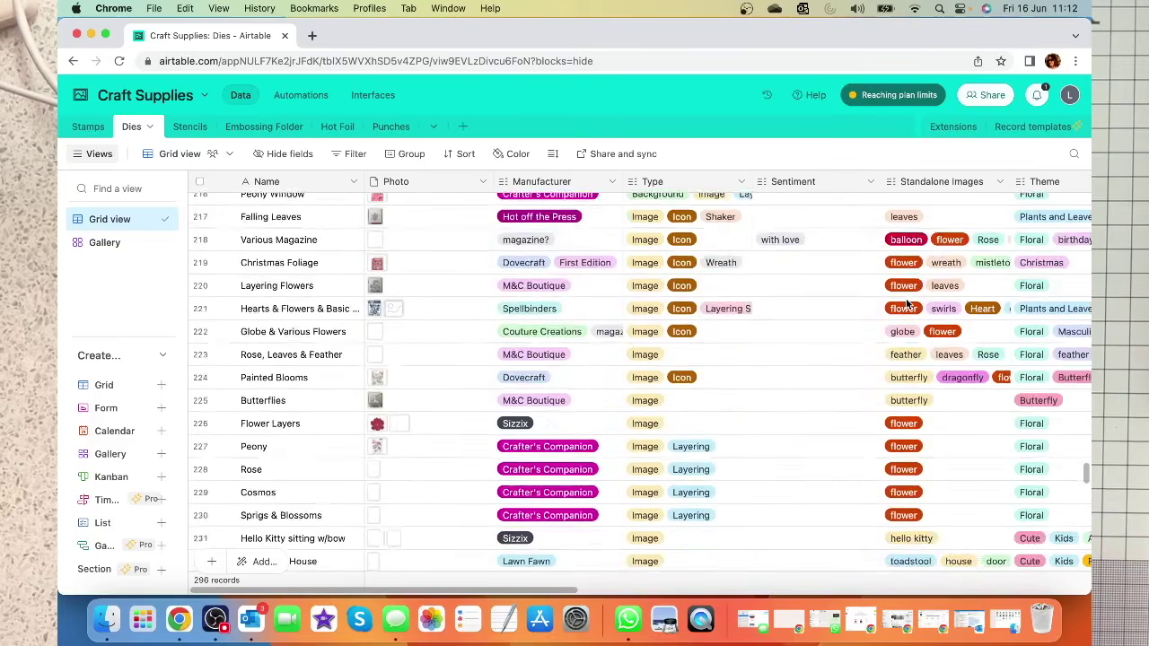
pyautogui.scroll(-15, 905, 303)
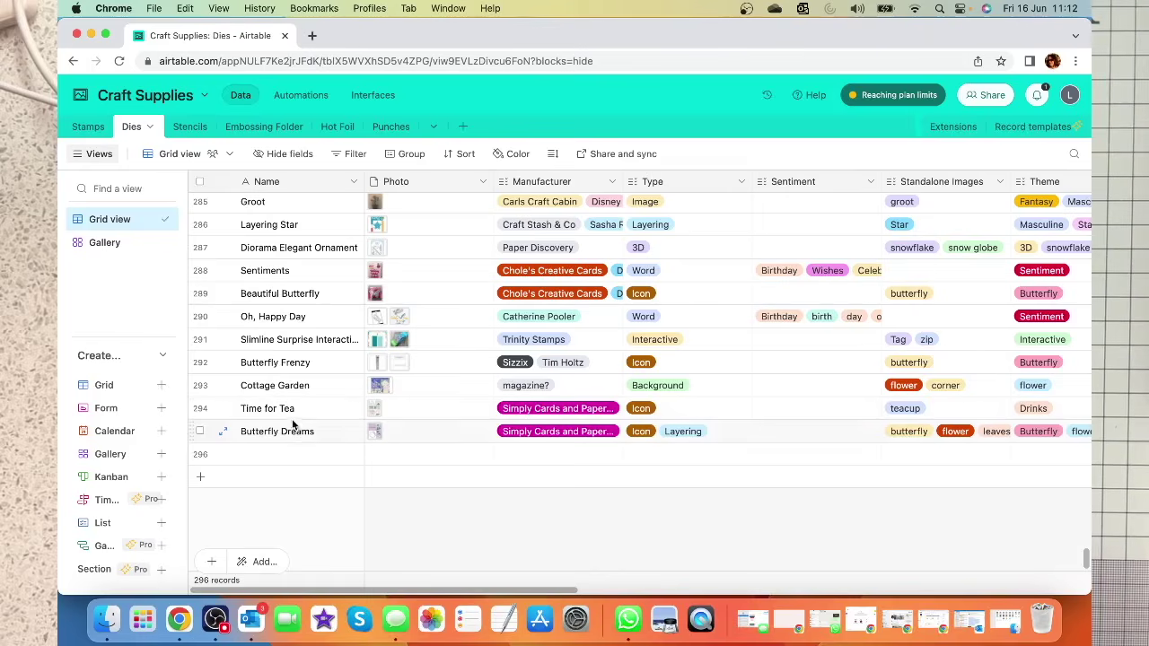
# - Open the Stencils table and review its records down to the end in Grid view
pyautogui.click(190, 127)
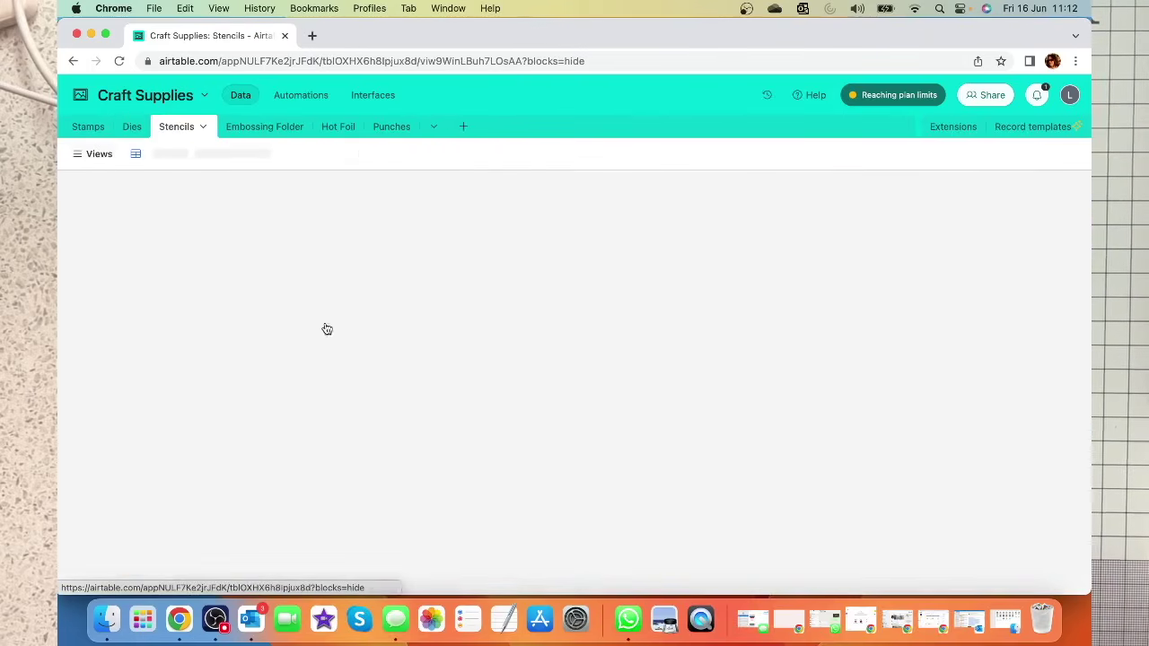
pyautogui.scroll(-5, 362, 356)
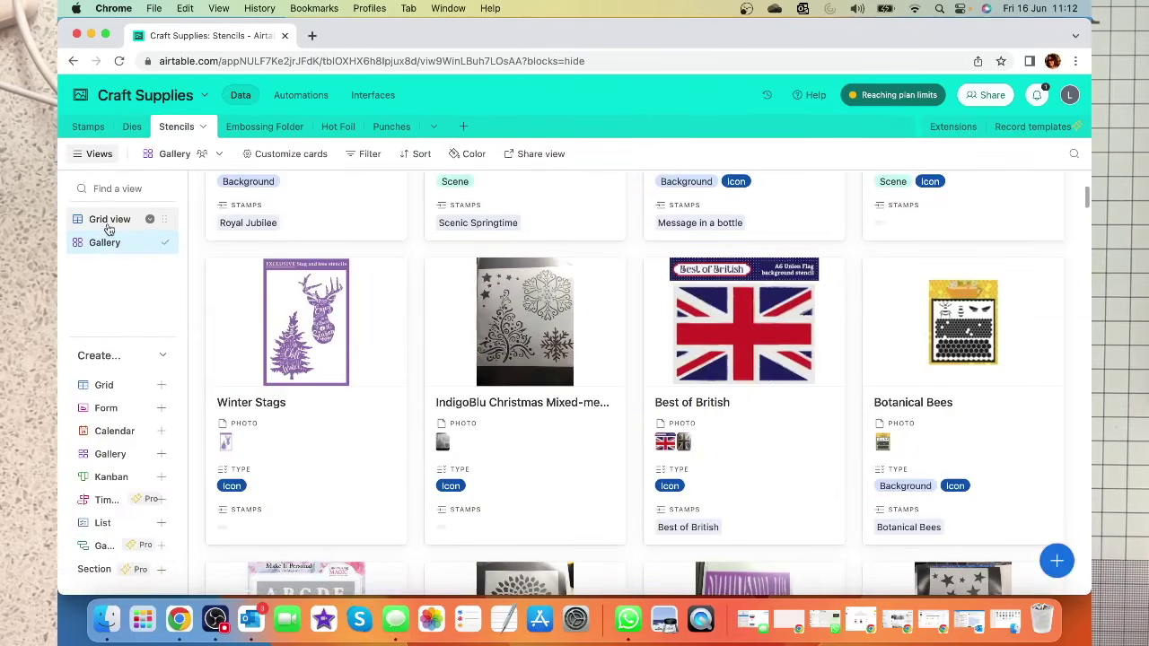
pyautogui.click(109, 224)
pyautogui.scroll(-15, 368, 377)
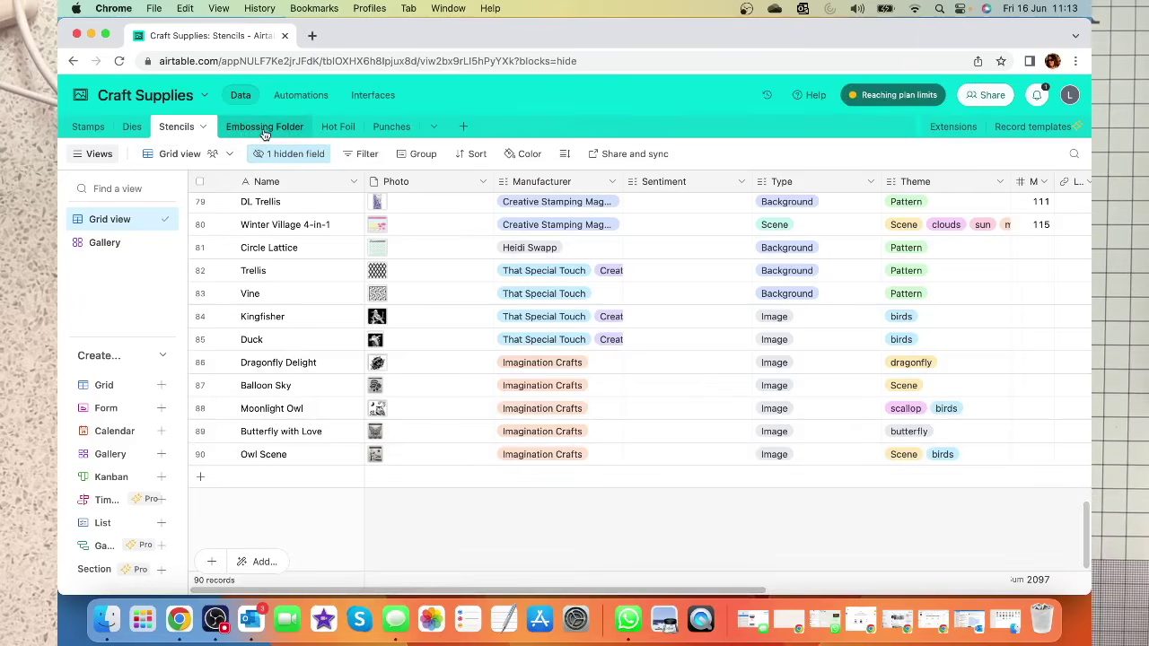
# - Open the Embossing Folder table and review its records down to the end in Grid view
pyautogui.click(261, 132)
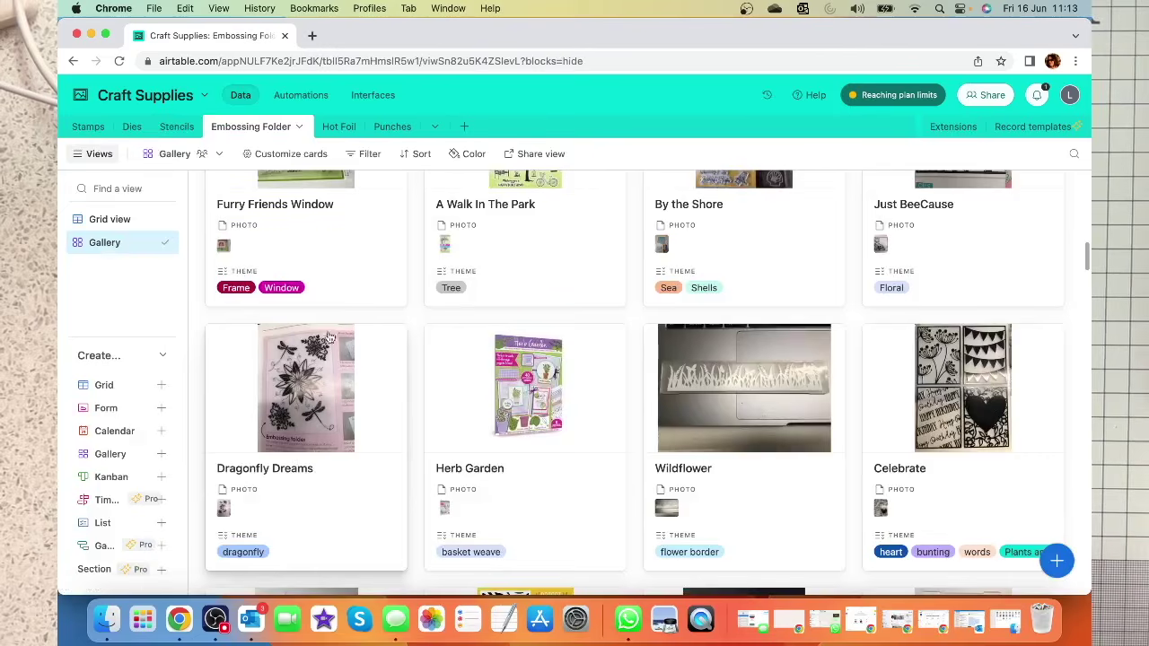
pyautogui.click(115, 218)
pyautogui.scroll(-20, 335, 343)
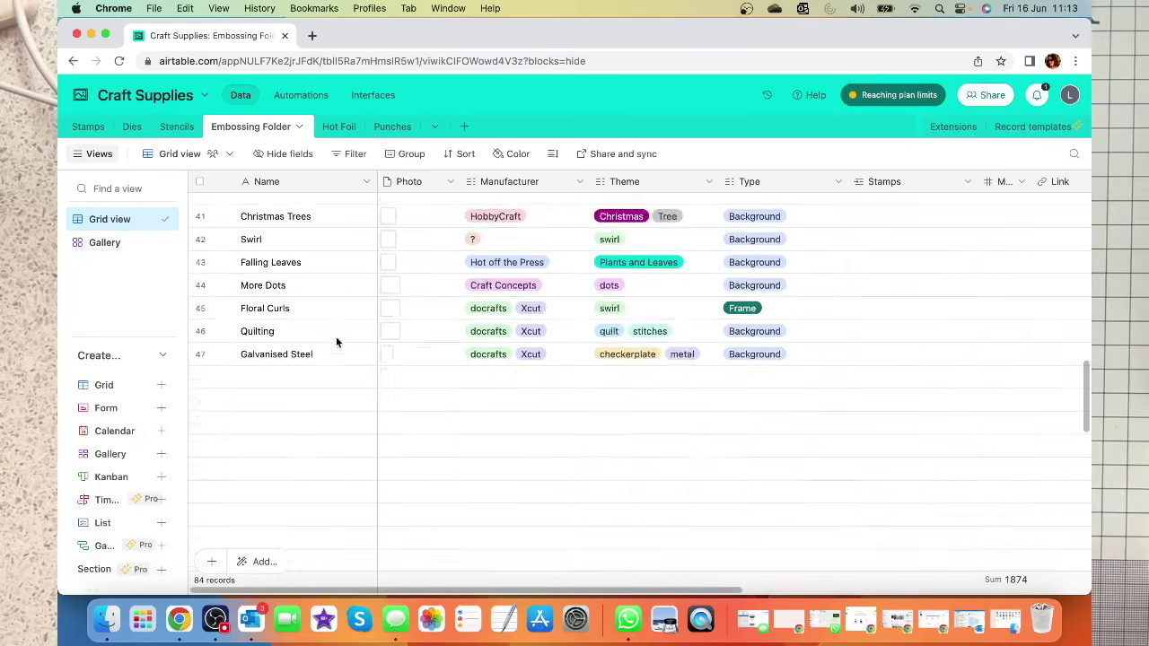
pyautogui.scroll(-3, 334, 344)
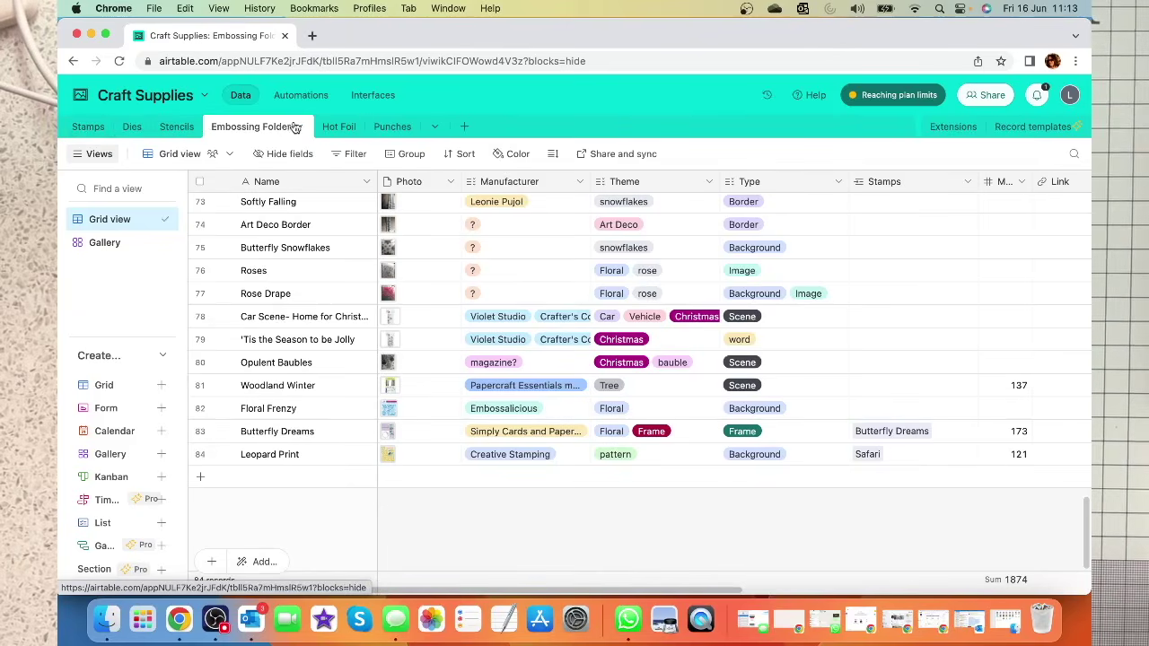
# - Show the Hot Foil table in Grid view, and open the Punches table to view its record
pyautogui.click(339, 127)
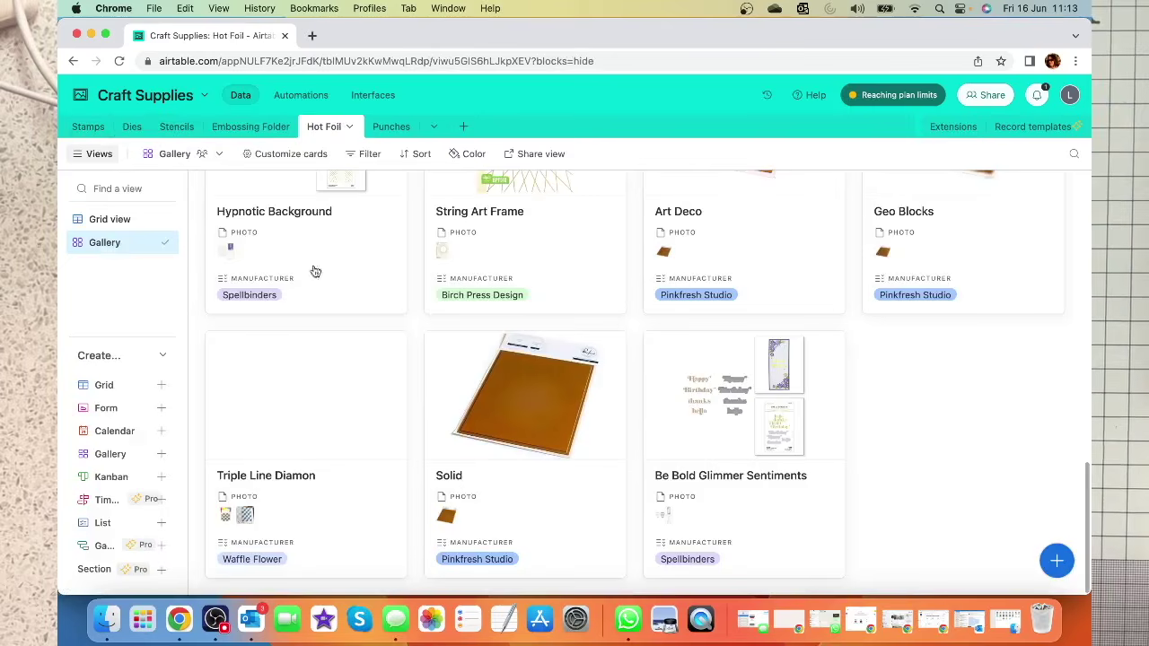
pyautogui.click(117, 220)
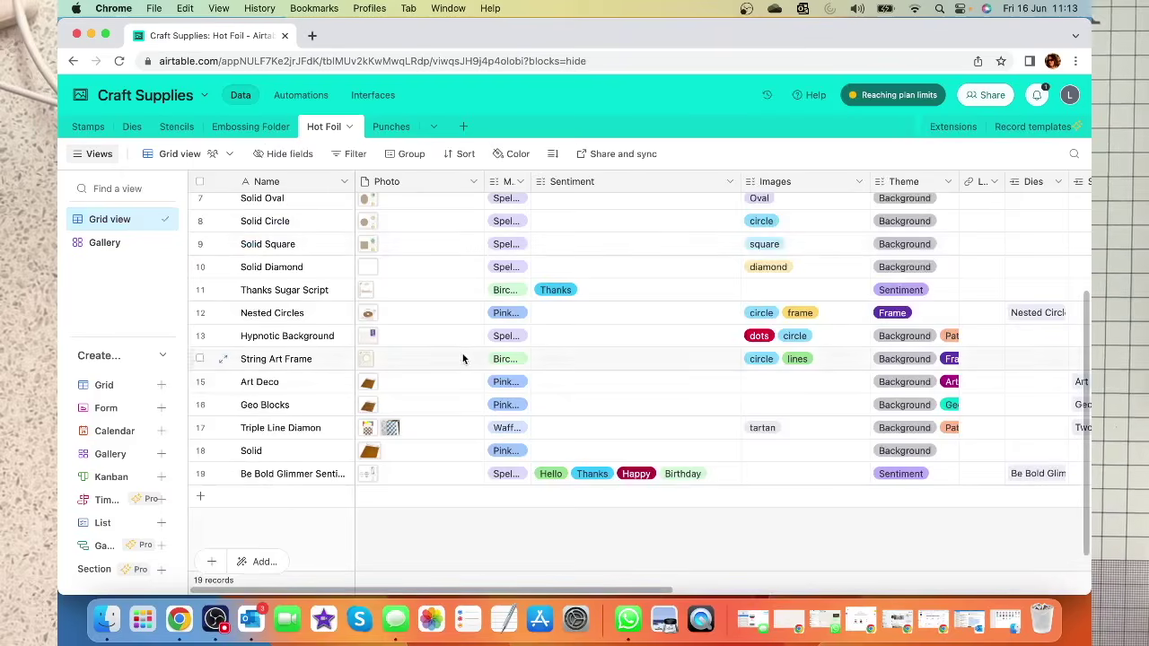
pyautogui.click(394, 126)
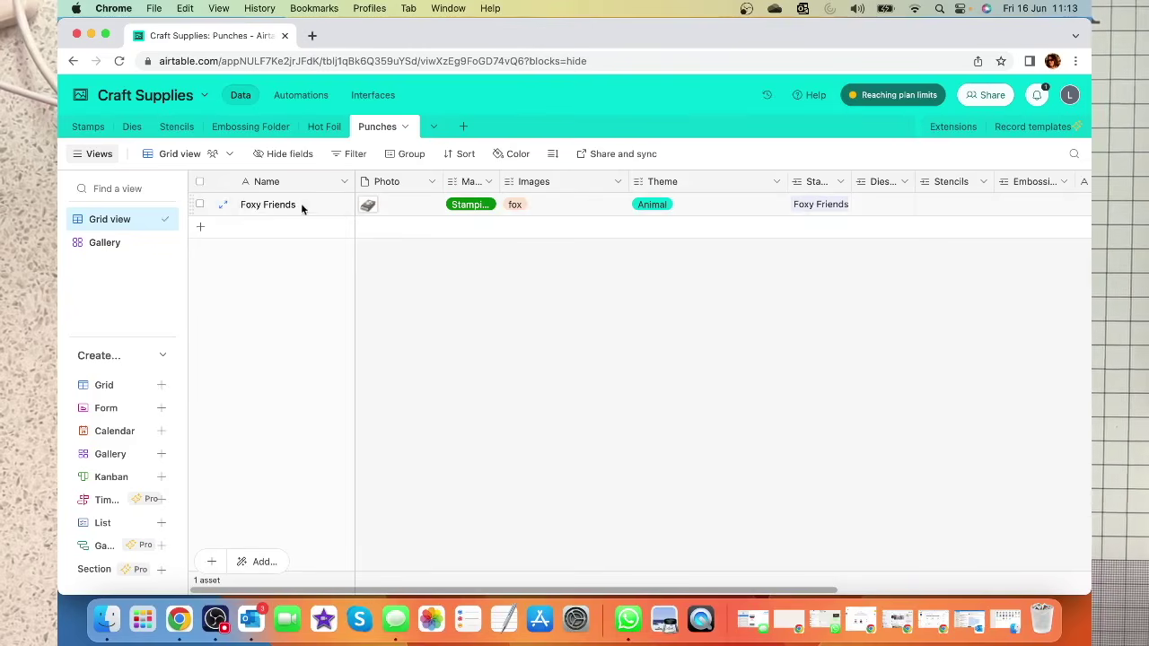
# - Return to the Stamps table, browse its records upward from the end, and mute the computer's sound
pyautogui.click(86, 128)
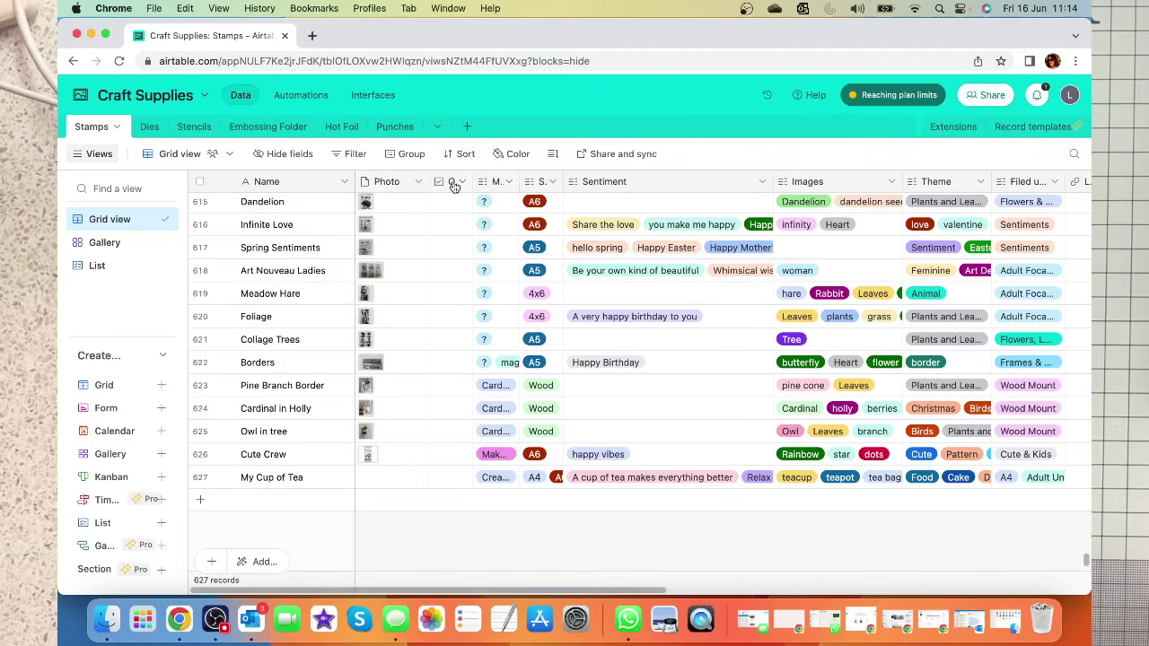
pyautogui.scroll(3, 453, 270)
pyautogui.scroll(20, 453, 267)
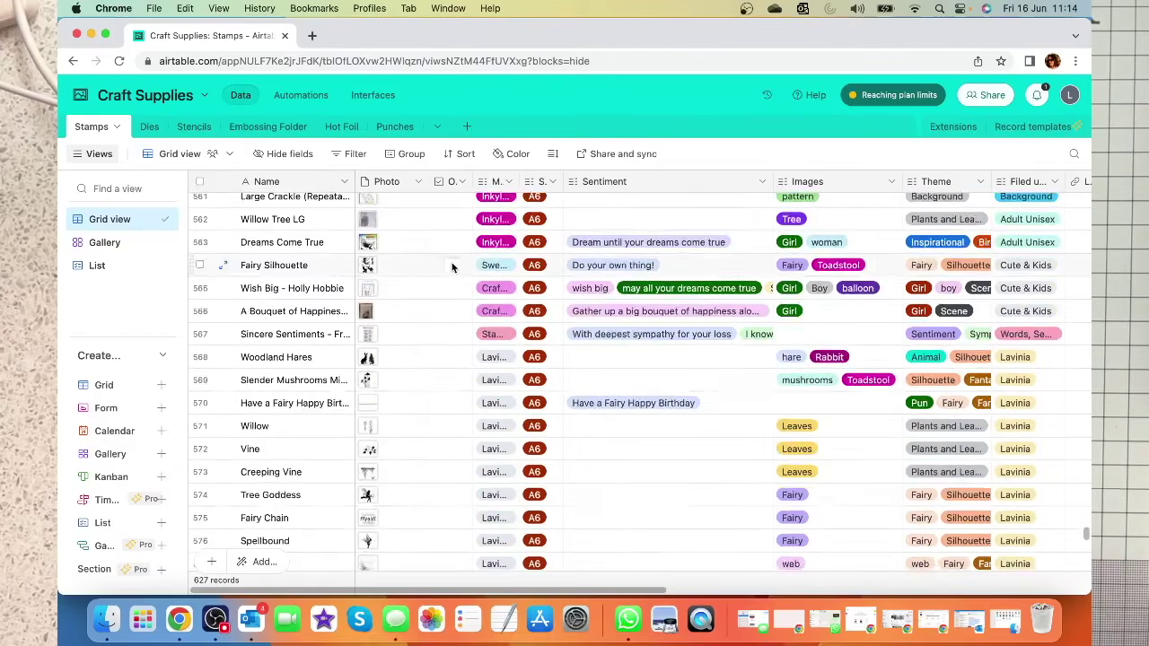
pyautogui.scroll(5, 453, 267)
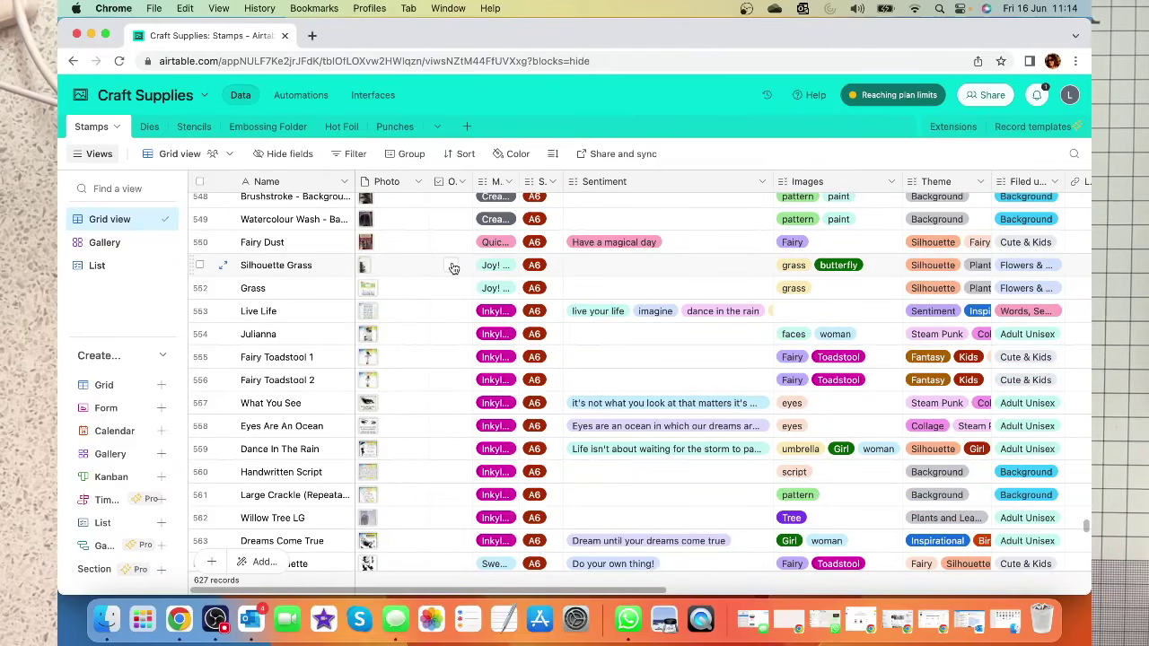
pyautogui.press('XF86AudioMute')
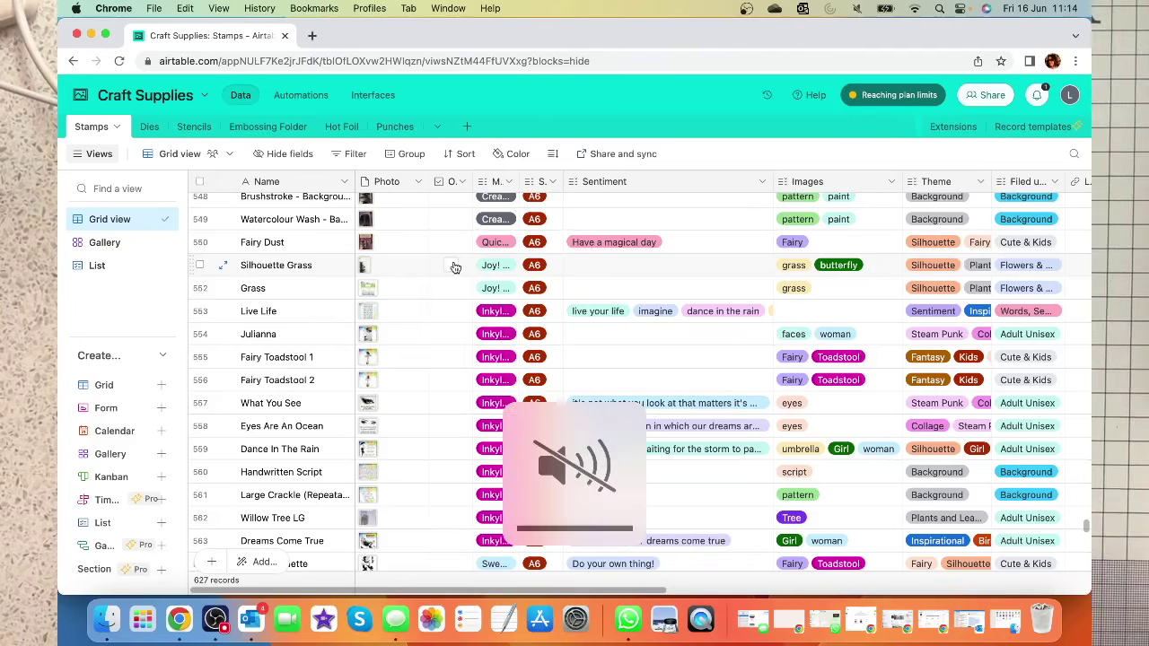
pyautogui.scroll(15, 455, 267)
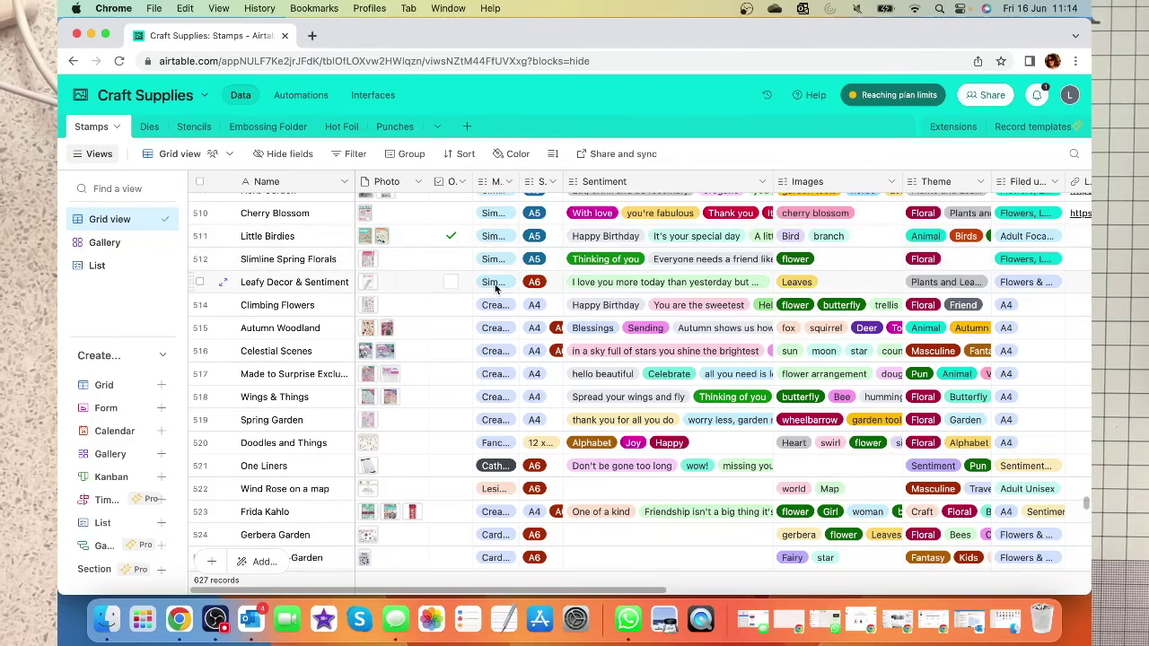
# - Expand the Manufacturer cell of the last stamp record, My Cup of Tea, to read its full tags, and close it
pyautogui.scroll(-4, 469, 287)
pyautogui.scroll(-10, 469, 395)
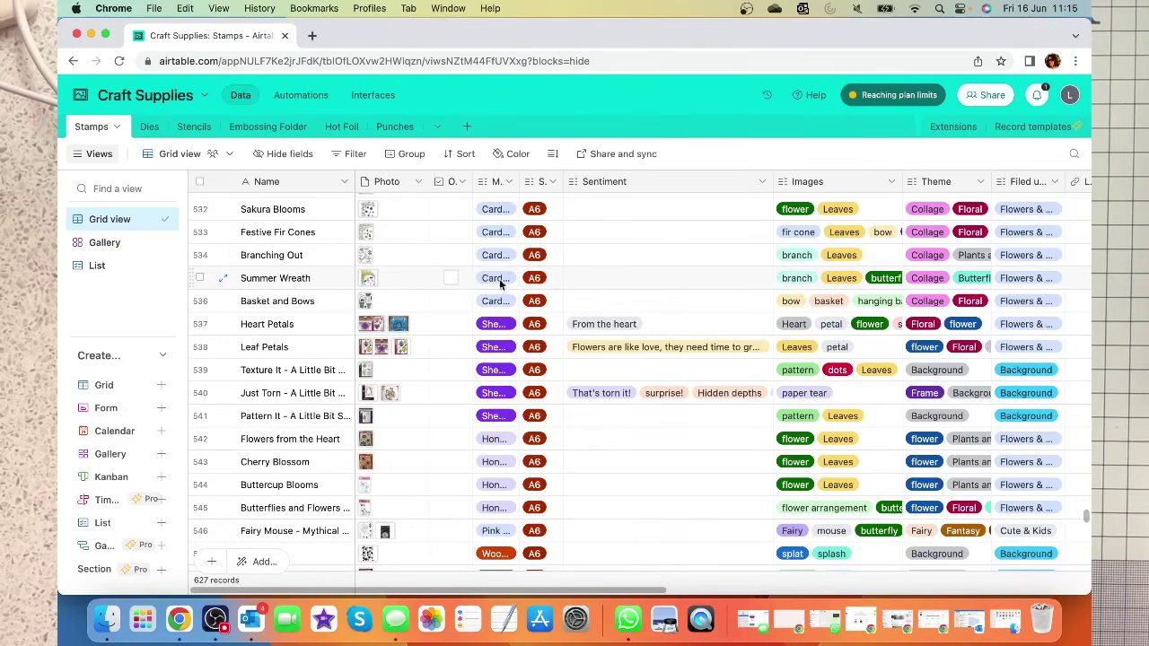
pyautogui.scroll(1, 499, 215)
pyautogui.scroll(-2, 501, 292)
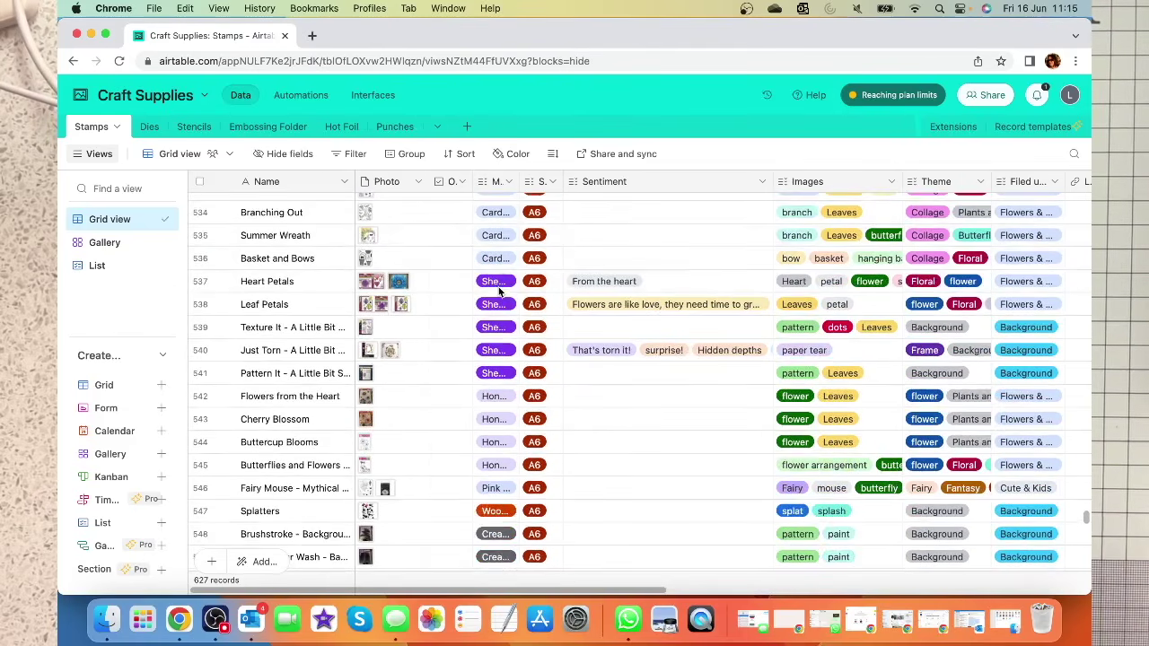
pyautogui.scroll(-15, 493, 359)
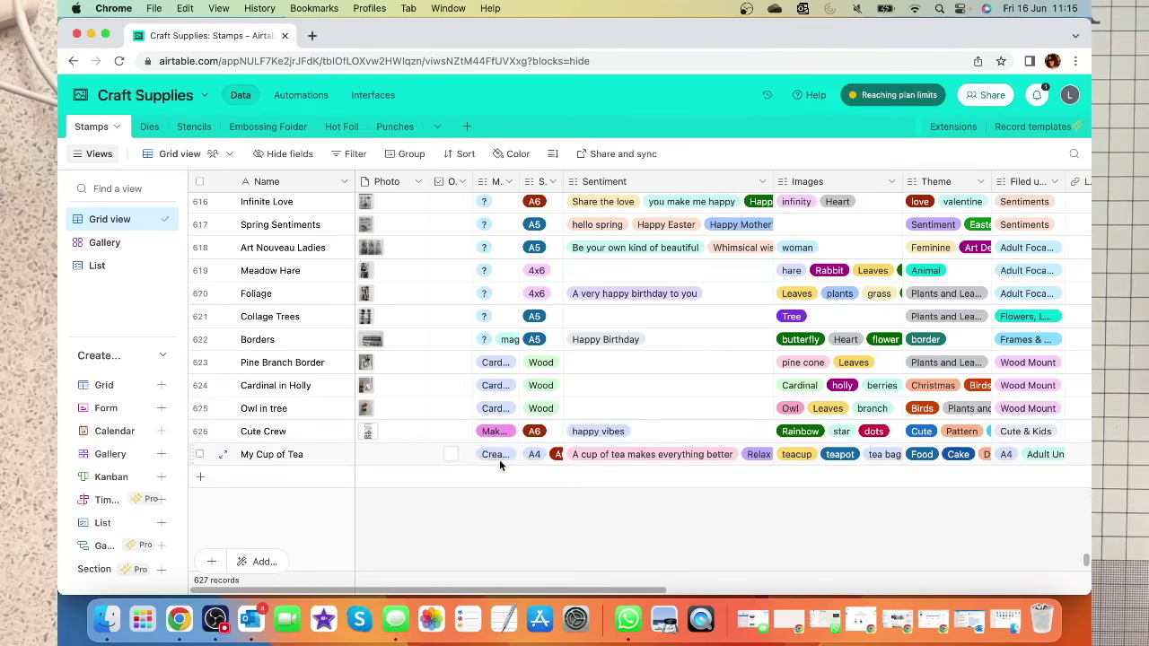
pyautogui.click(500, 459)
pyautogui.moveTo(510, 440); pyautogui.dragTo(511, 448)
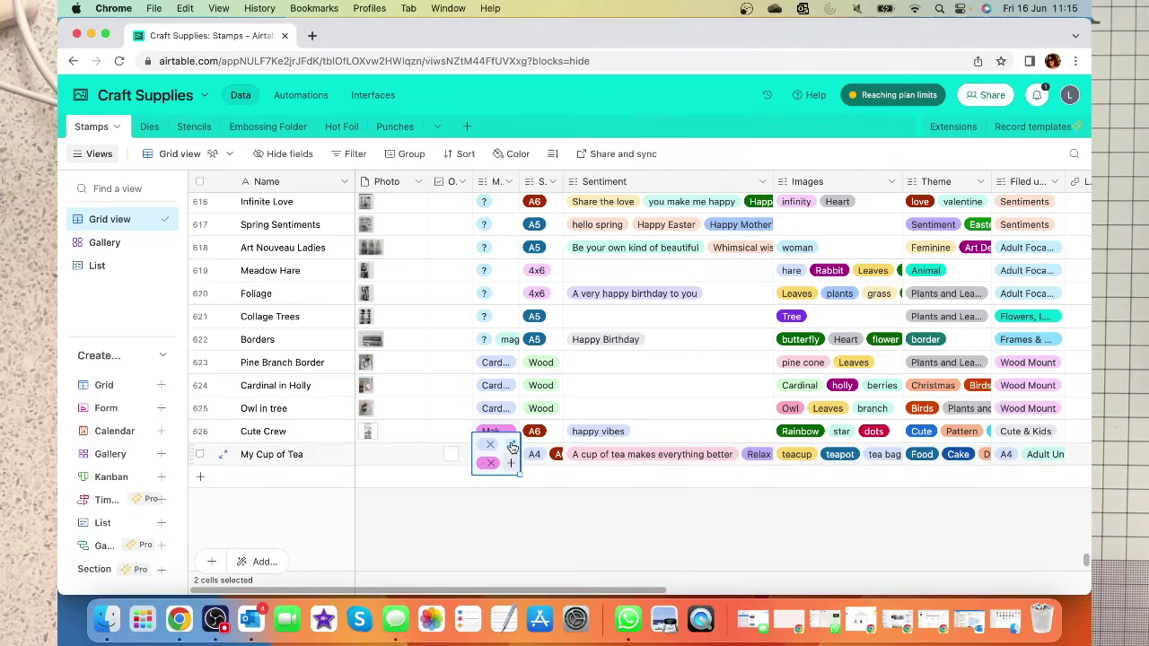
pyautogui.click(511, 446)
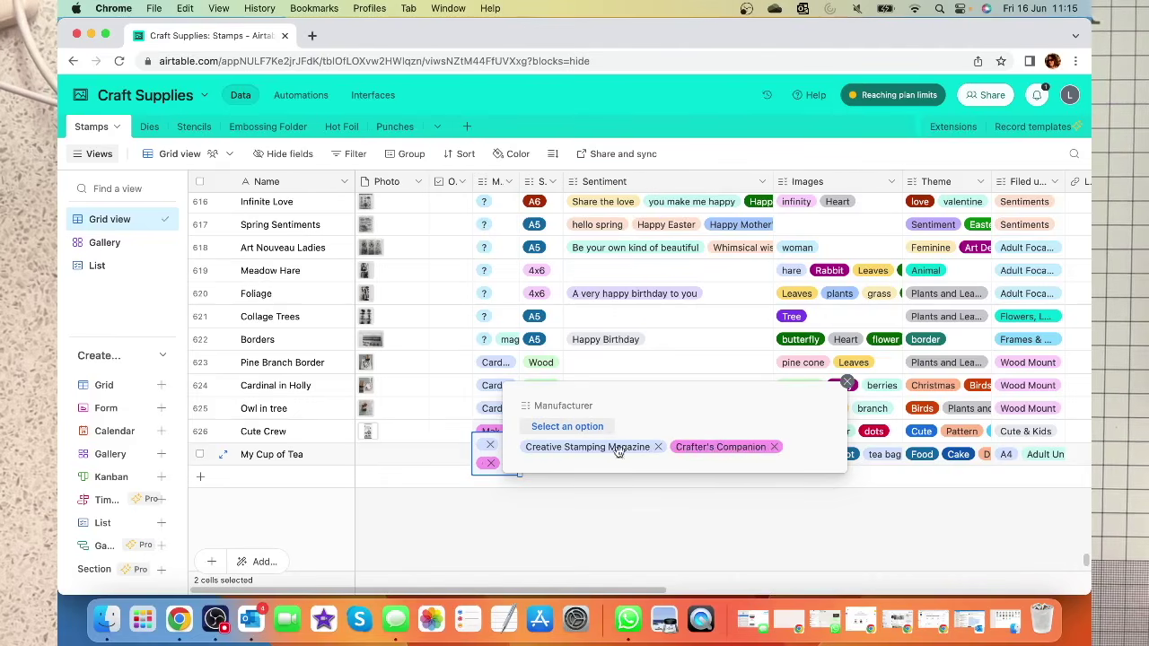
pyautogui.click(849, 385)
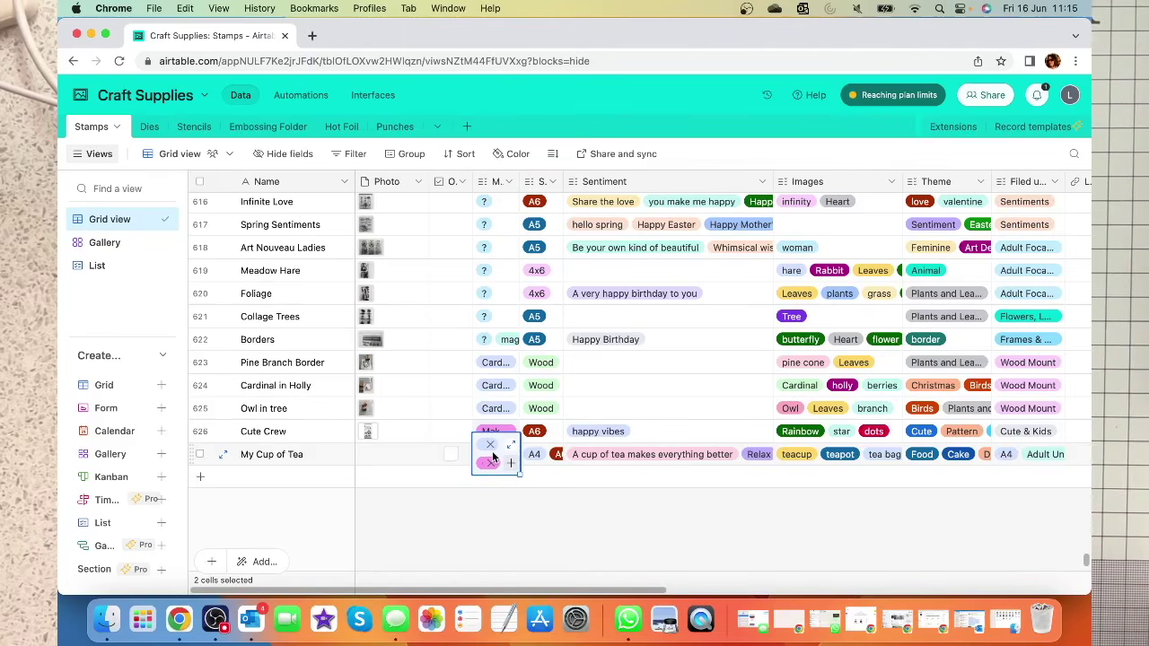
pyautogui.click(537, 486)
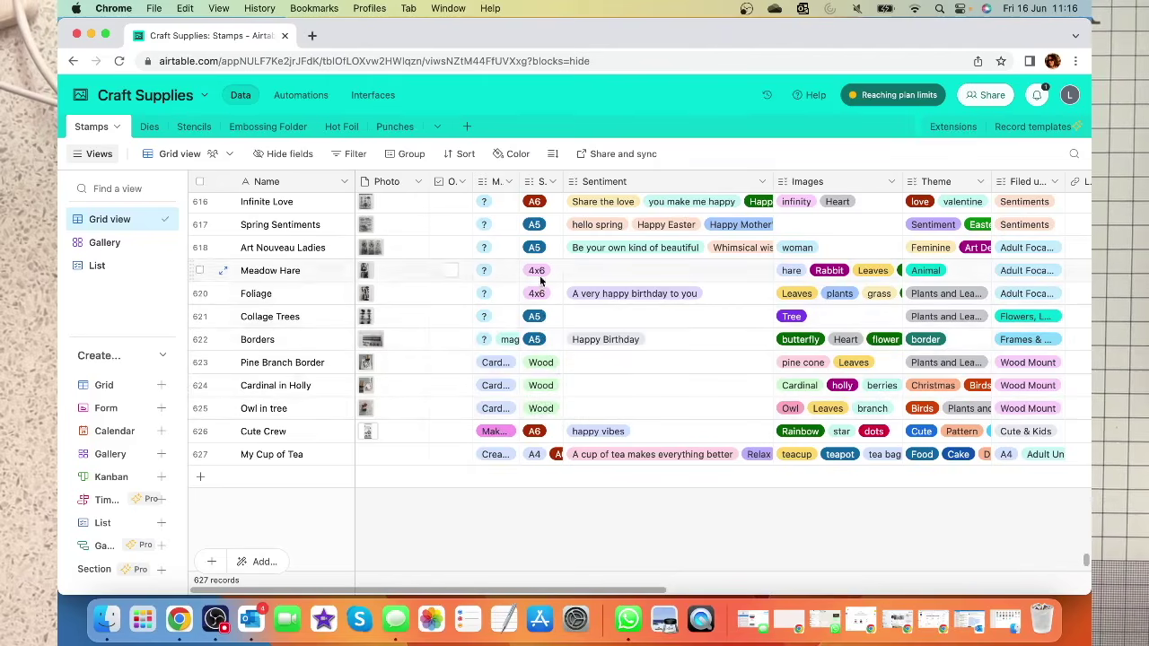
# - Examine the size tags of the records near the end of the Stamps table
pyautogui.scroll(2, 515, 308)
pyautogui.scroll(2, 526, 303)
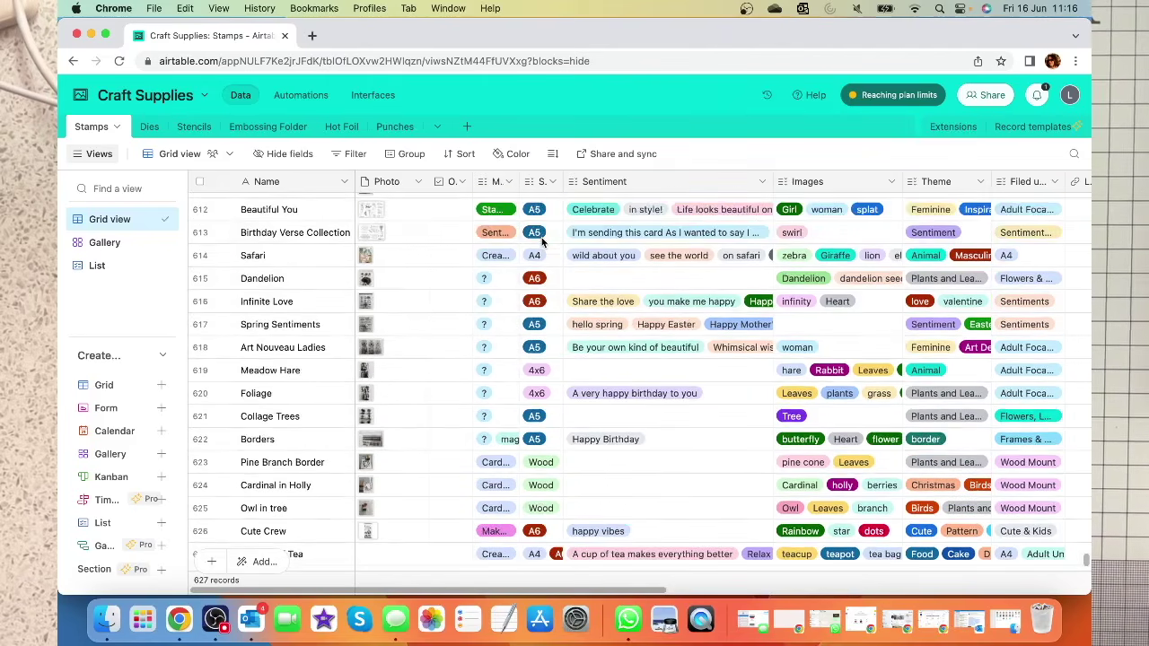
pyautogui.scroll(12, 536, 297)
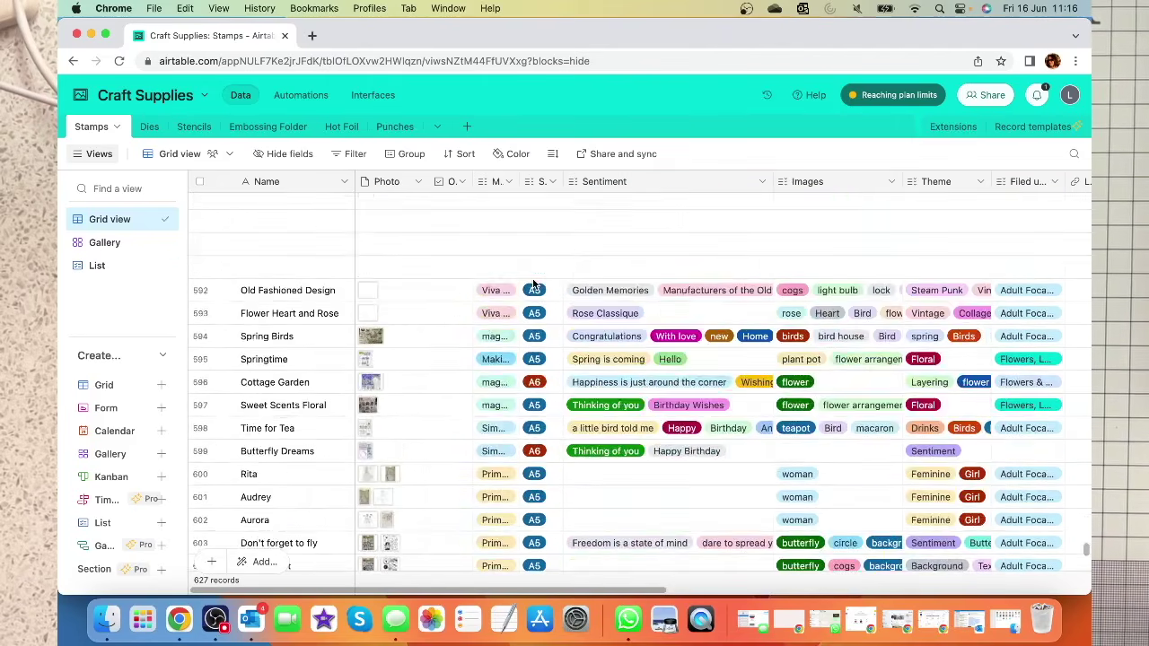
pyautogui.scroll(-10, 536, 283)
pyautogui.scroll(2, 536, 283)
pyautogui.scroll(-10, 536, 283)
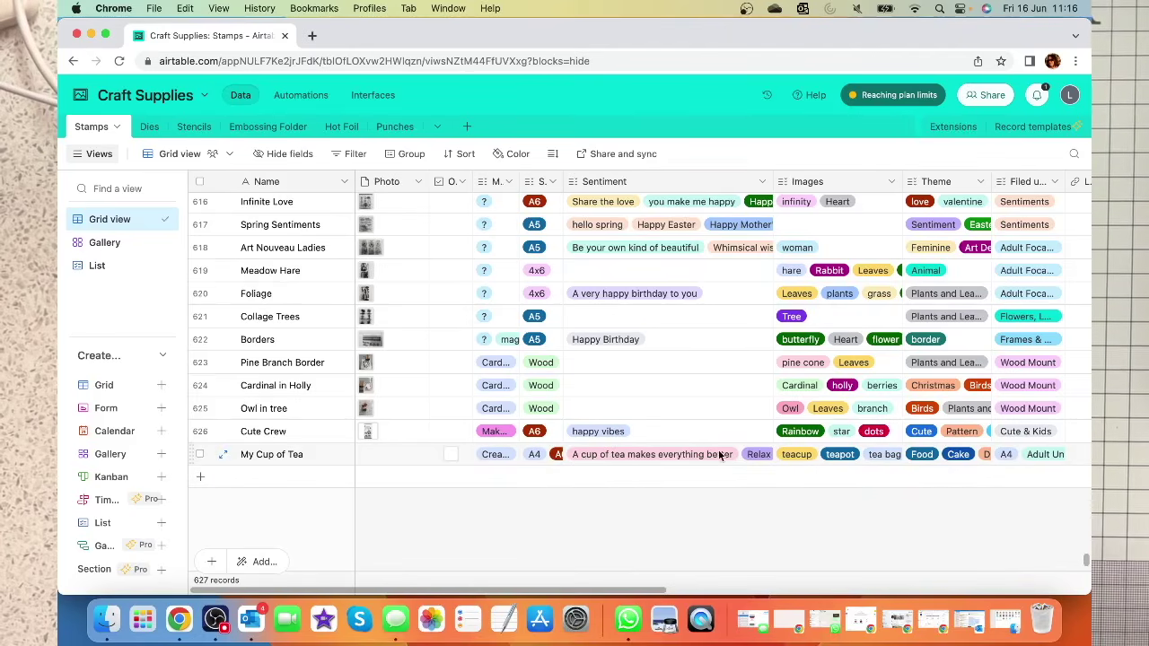
# - Expand the Sentiment cell of the My Cup of Tea record to read all its sentiment tags, and close it
pyautogui.click(634, 456)
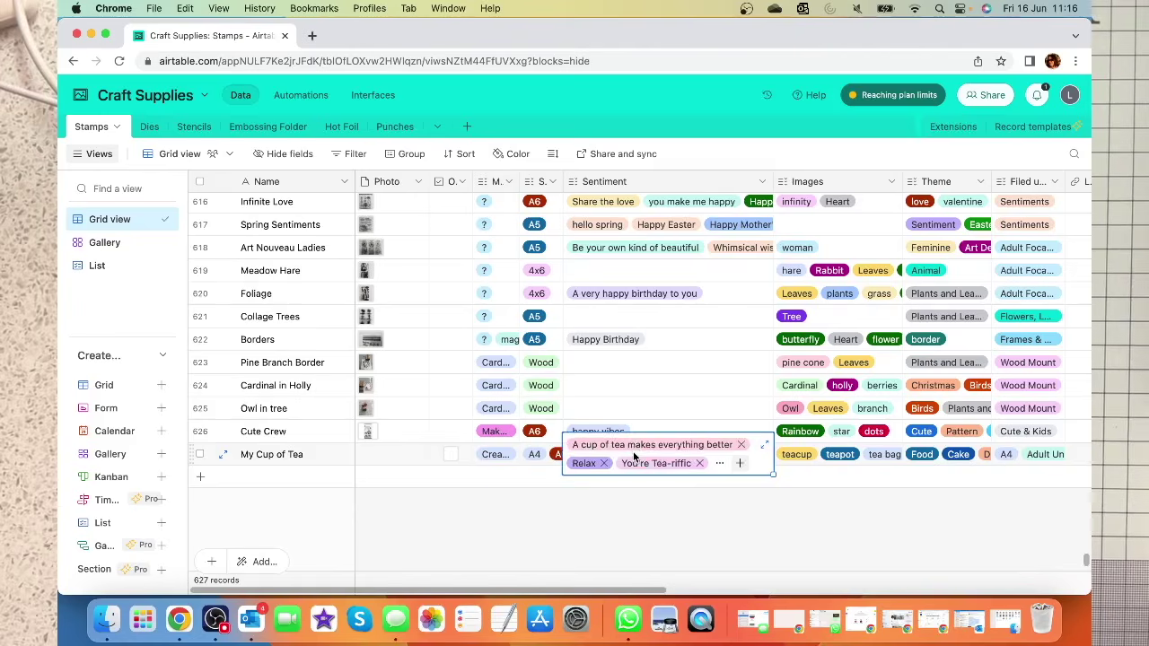
pyautogui.click(764, 451)
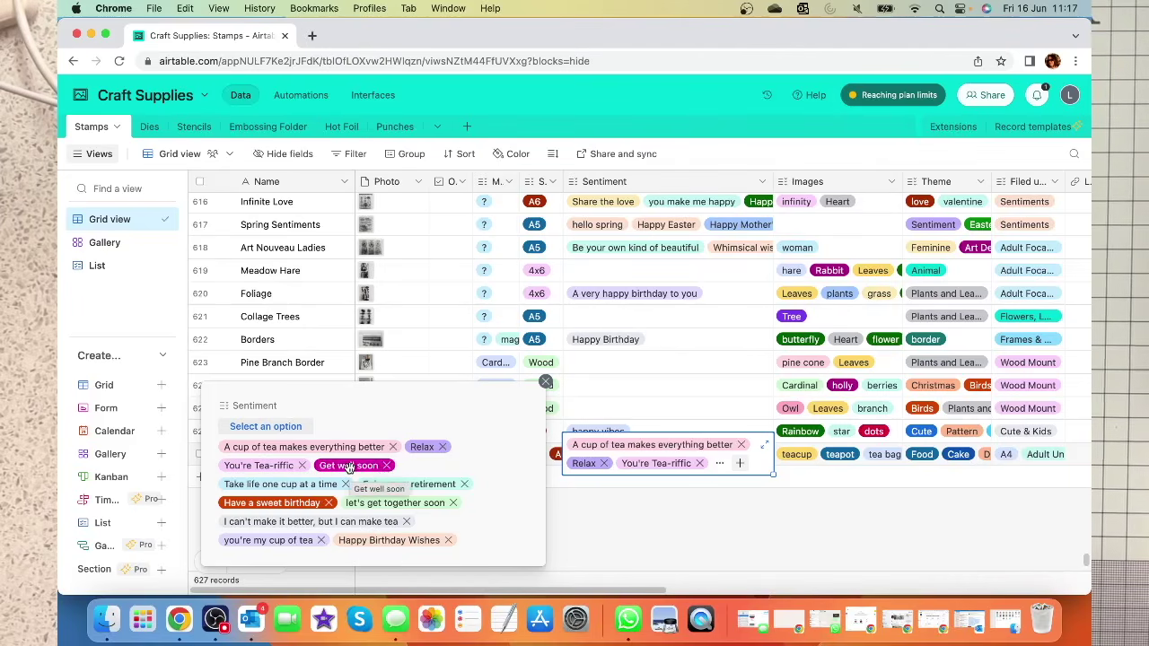
pyautogui.click(546, 382)
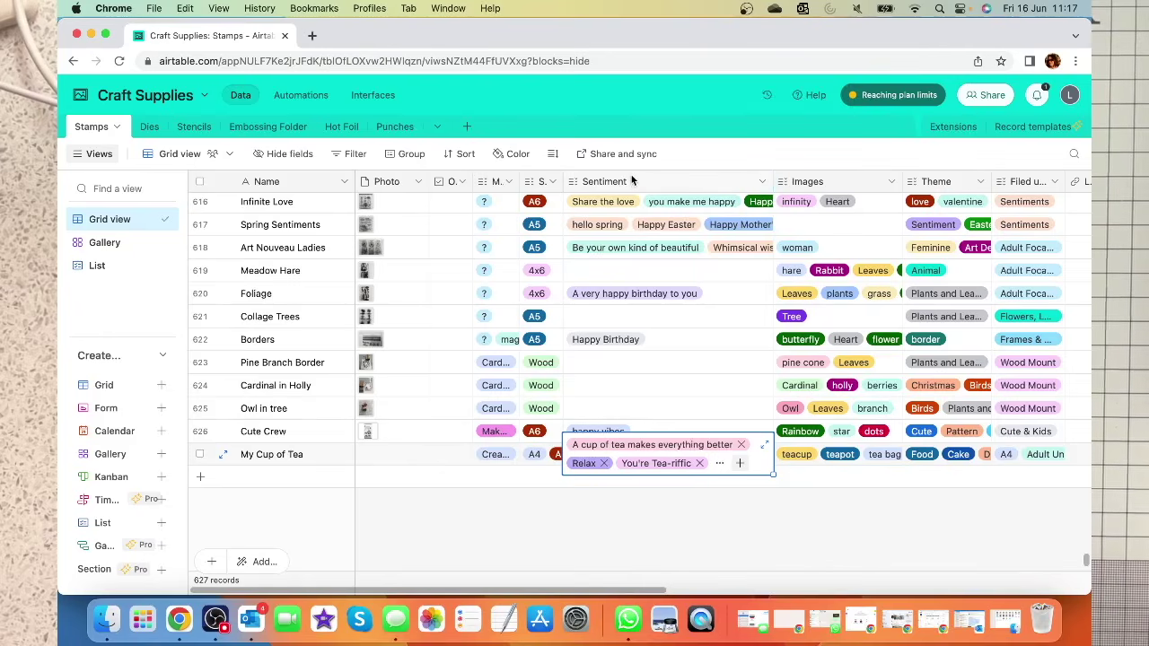
# - Filter the Stamps table to records whose Sentiment has any of Happy father's day, searching the options for father
pyautogui.click(796, 542)
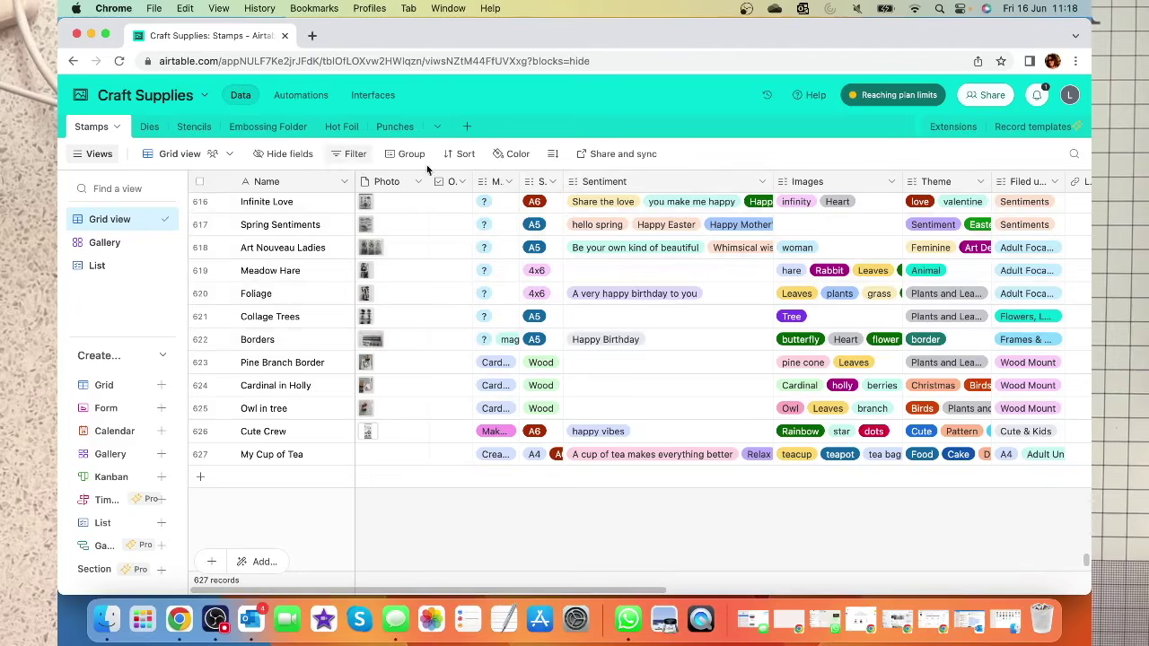
pyautogui.click(763, 183)
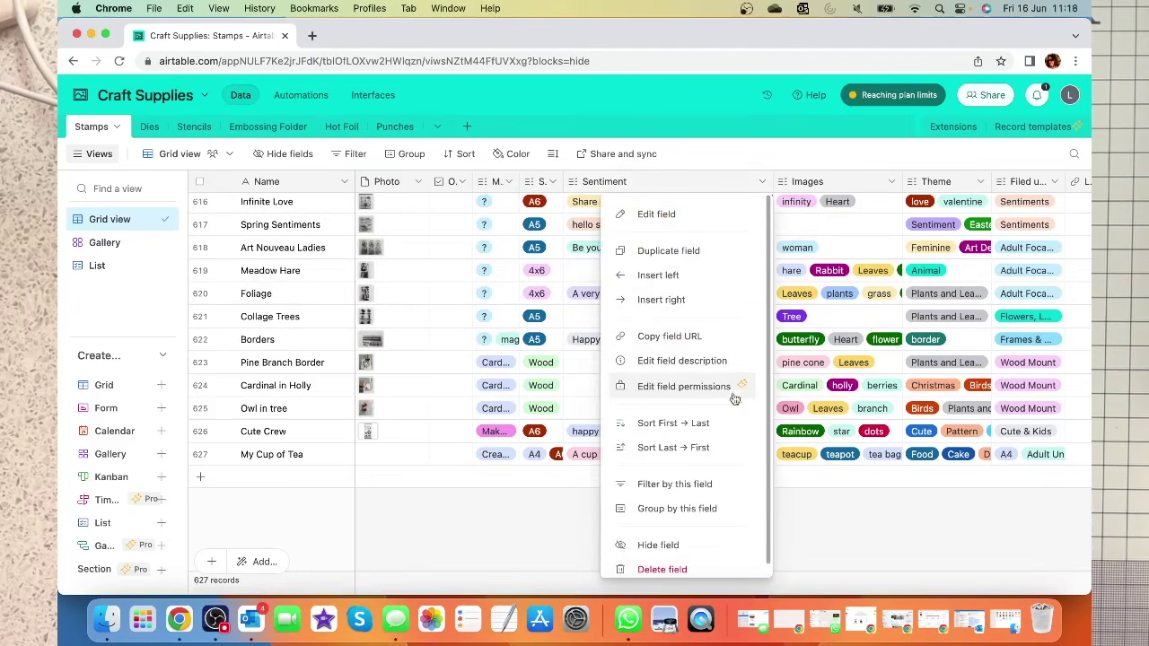
pyautogui.click(678, 486)
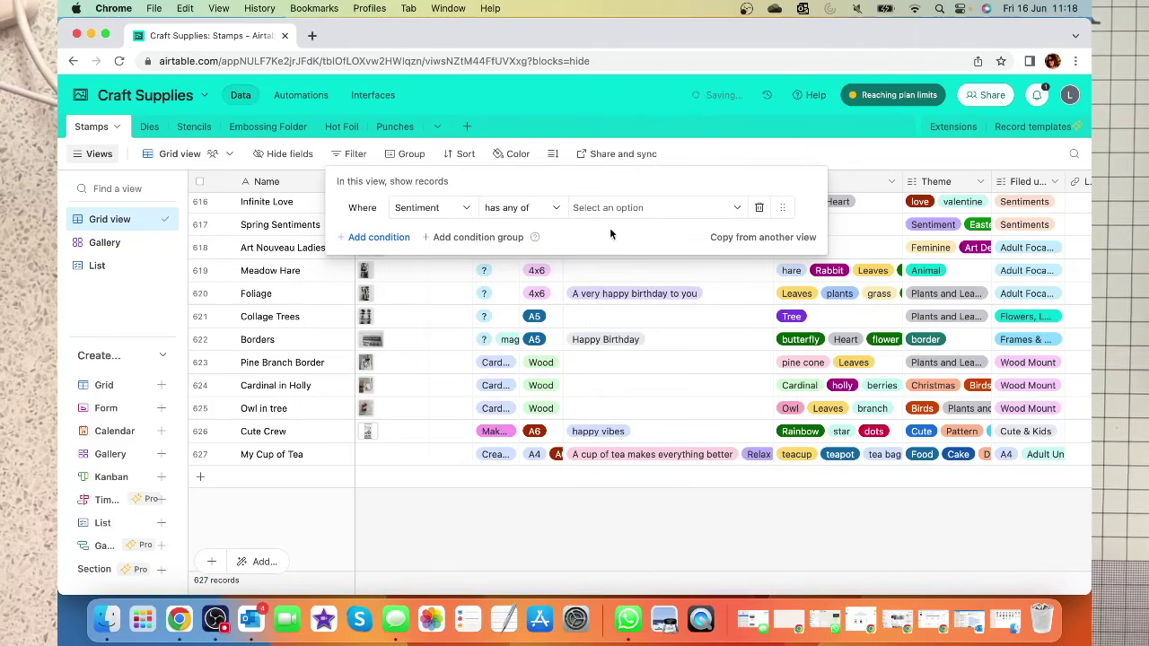
pyautogui.click(592, 207)
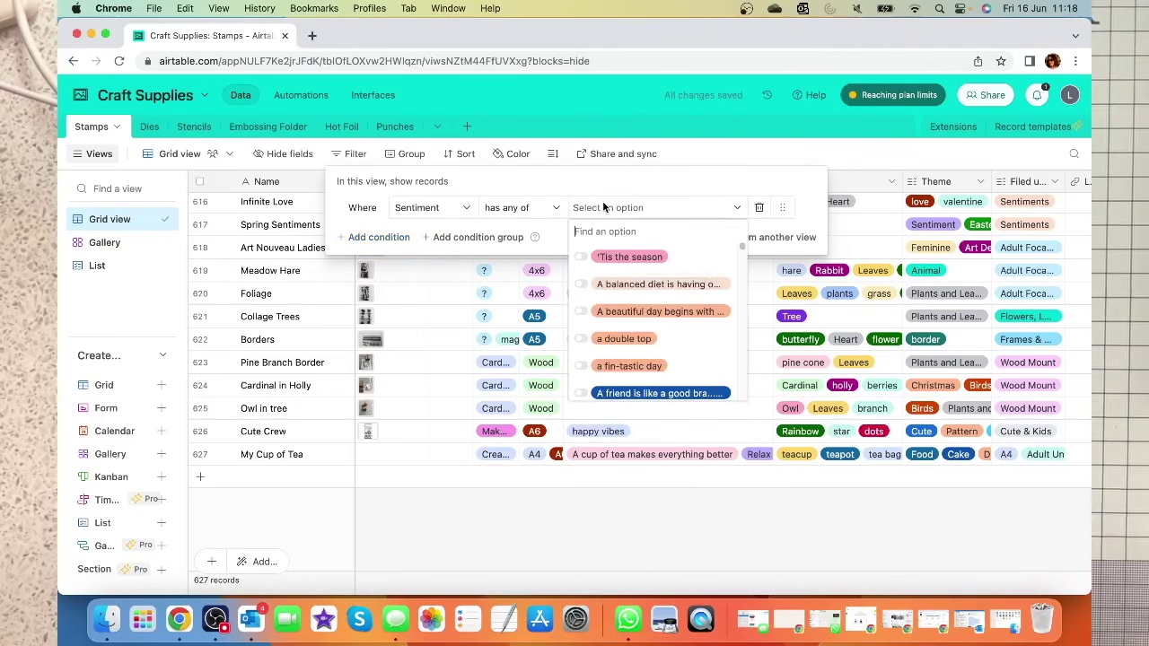
pyautogui.write('fas')
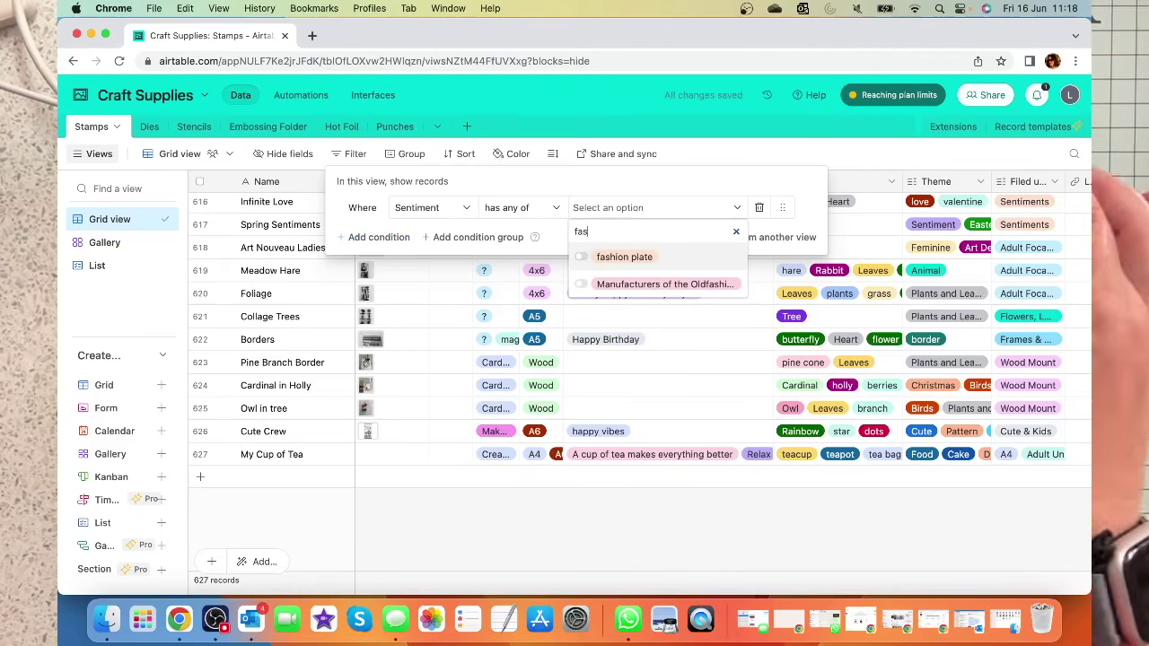
pyautogui.press('BackSpace')
pyautogui.write('ther')
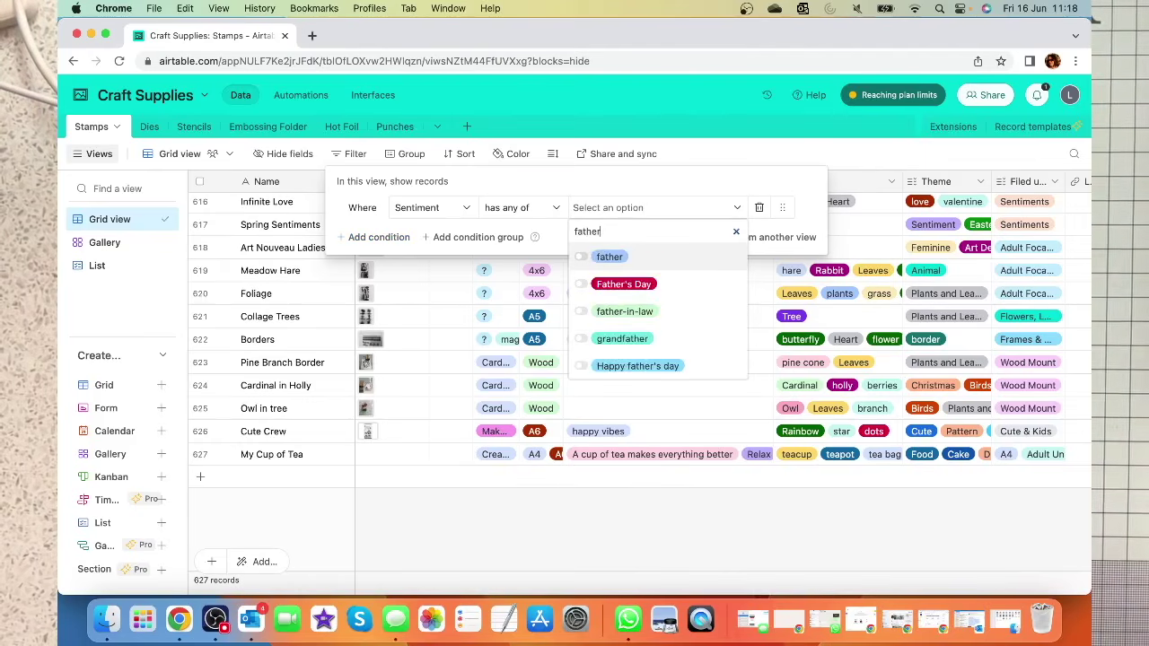
pyautogui.click(581, 370)
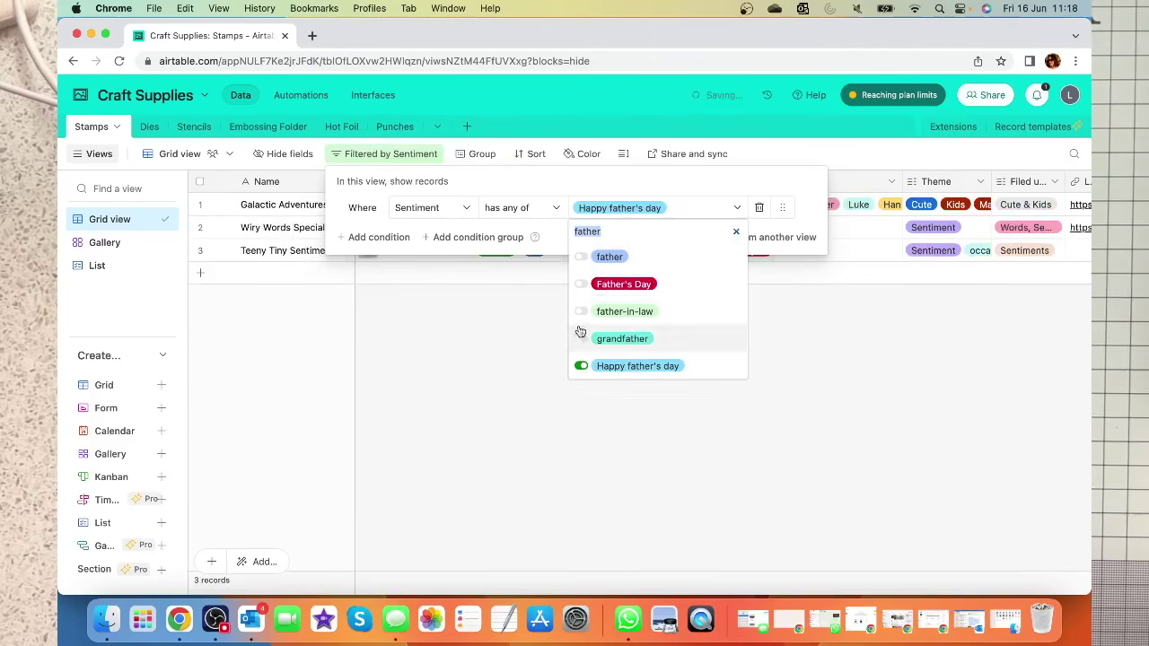
# - Add Father's Day, father, father-in-law and grandfather to the Sentiment filter options, and close the filter settings
pyautogui.click(582, 286)
pyautogui.click(581, 258)
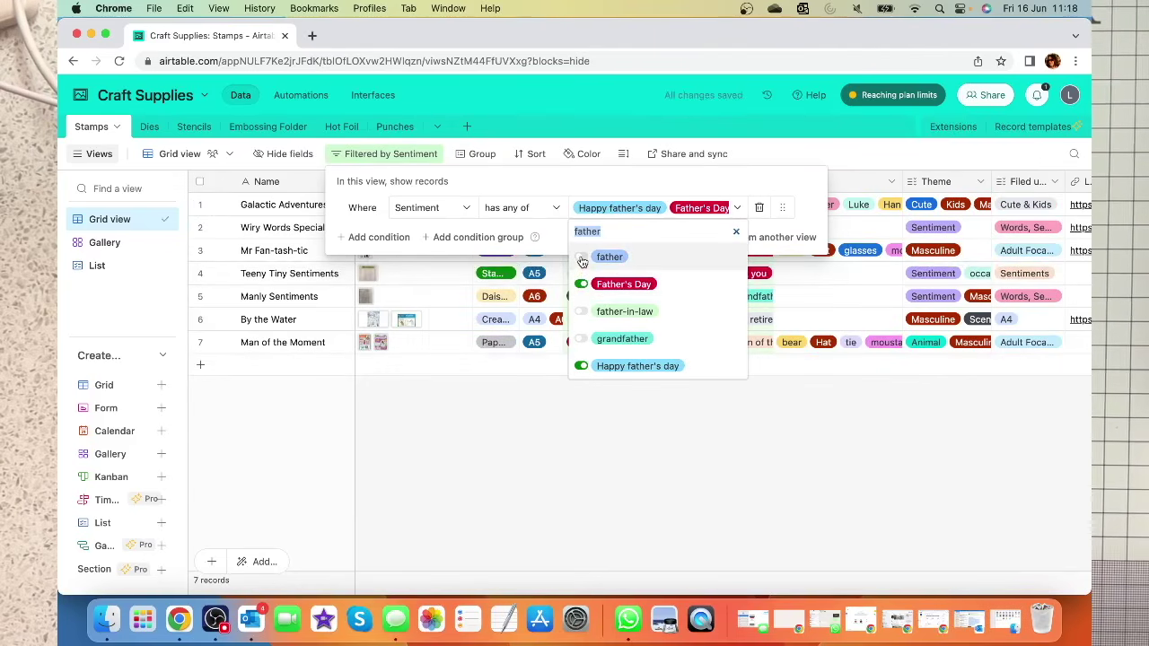
pyautogui.click(581, 313)
pyautogui.click(582, 340)
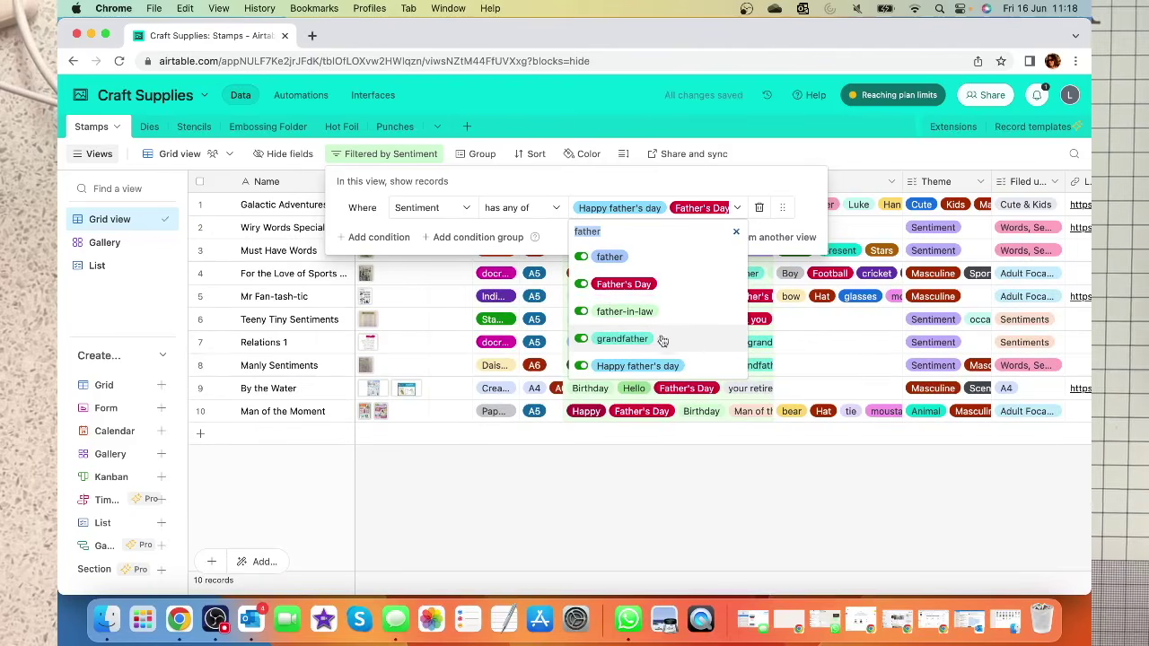
pyautogui.click(653, 490)
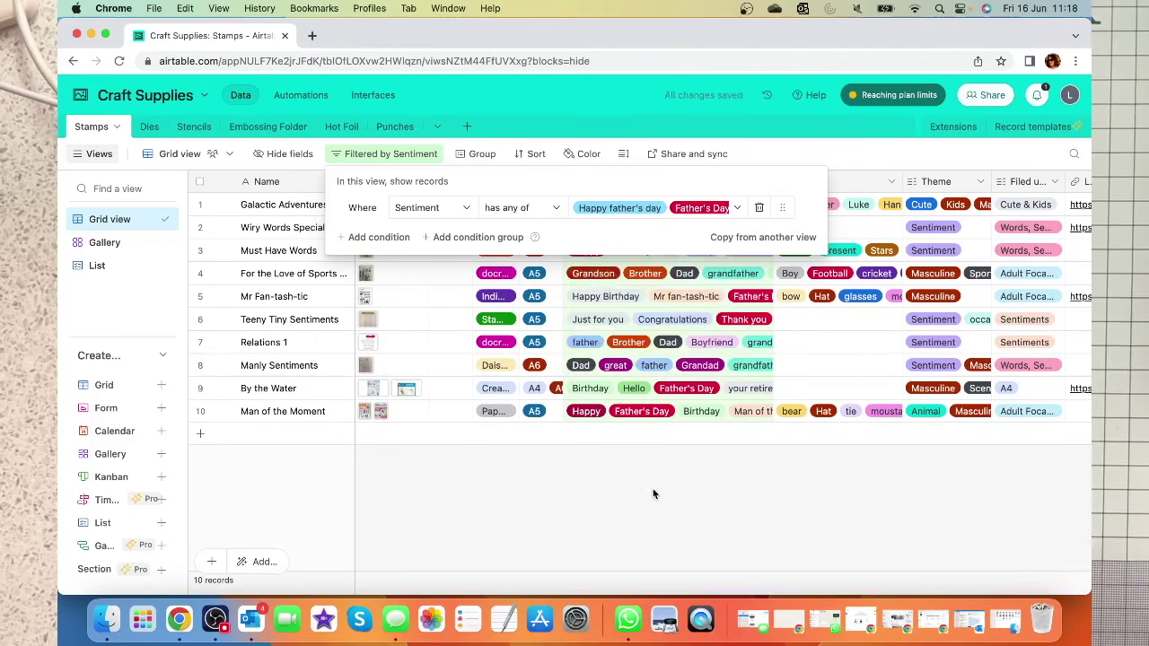
pyautogui.click(438, 440)
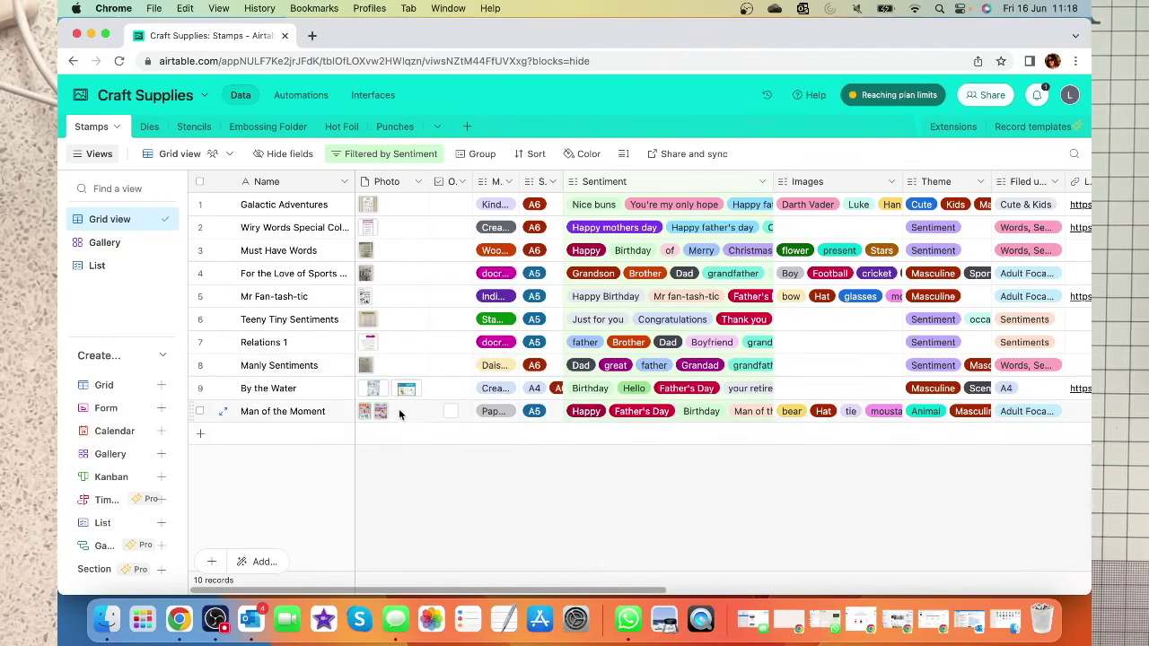
# - Add a second filter condition requiring Sentiment to have any of Dad, daddy's little girl or Grandad, and check the matching records
pyautogui.click(388, 155)
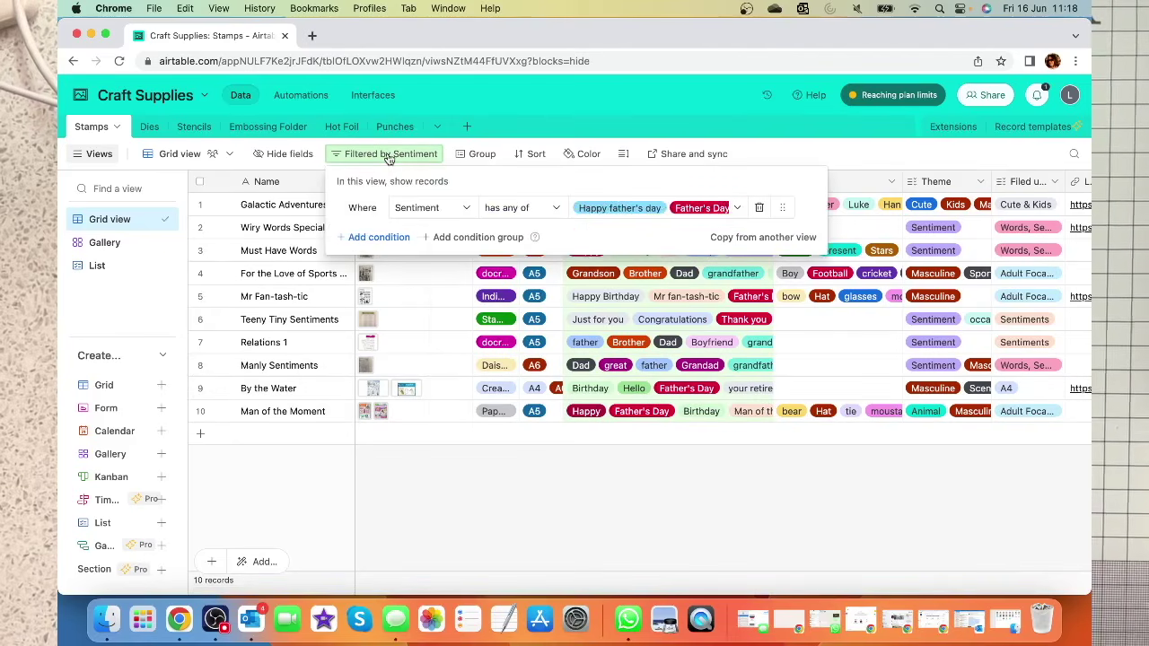
pyautogui.click(406, 239)
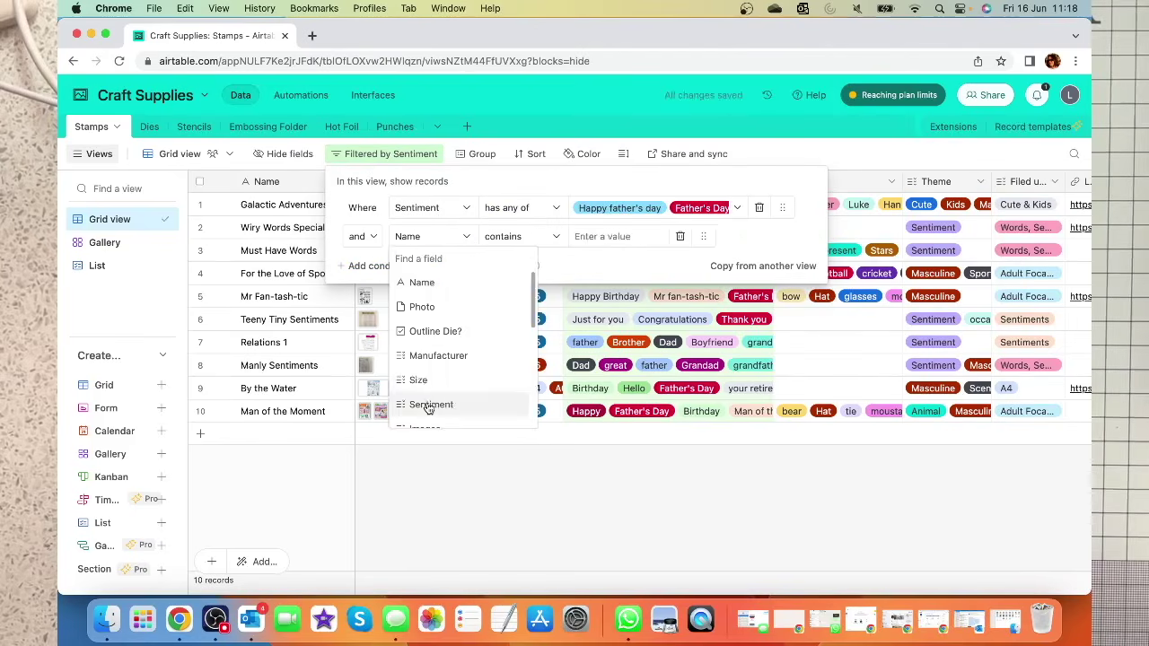
pyautogui.click(430, 406)
pyautogui.click(605, 237)
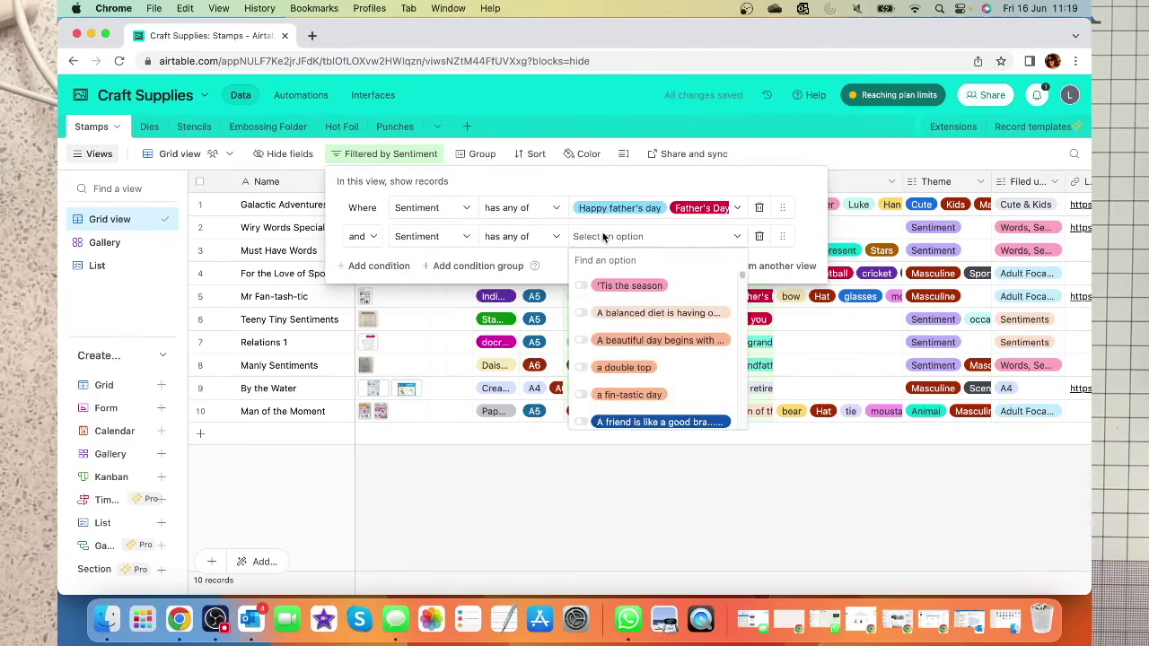
pyautogui.write('dad')
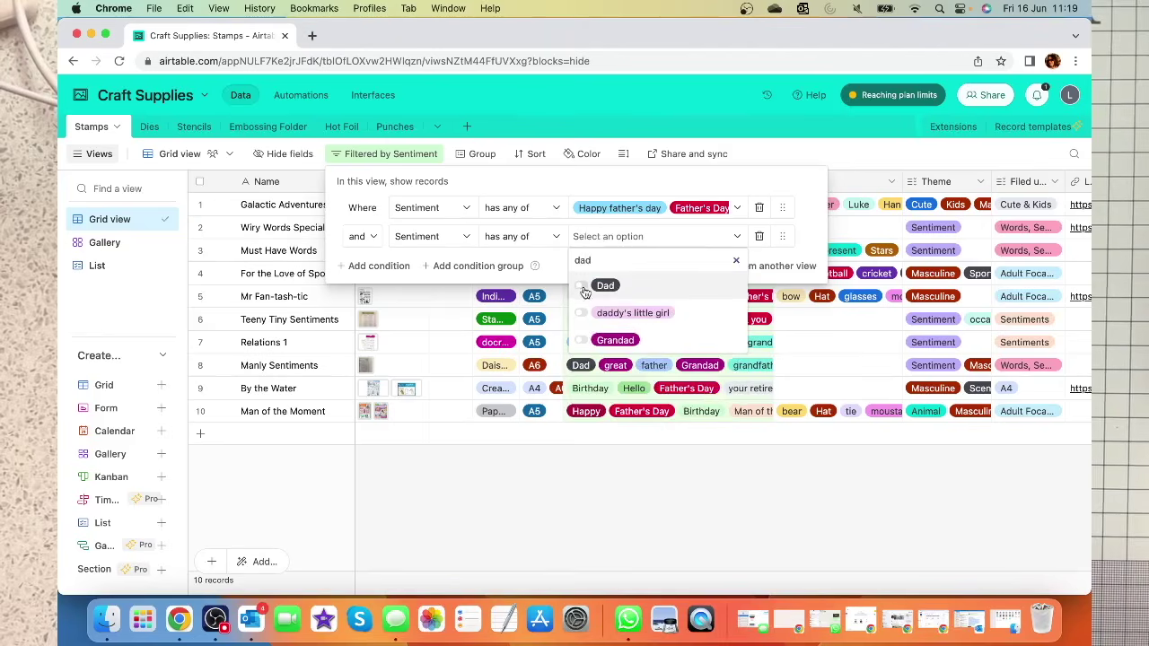
pyautogui.click(585, 286)
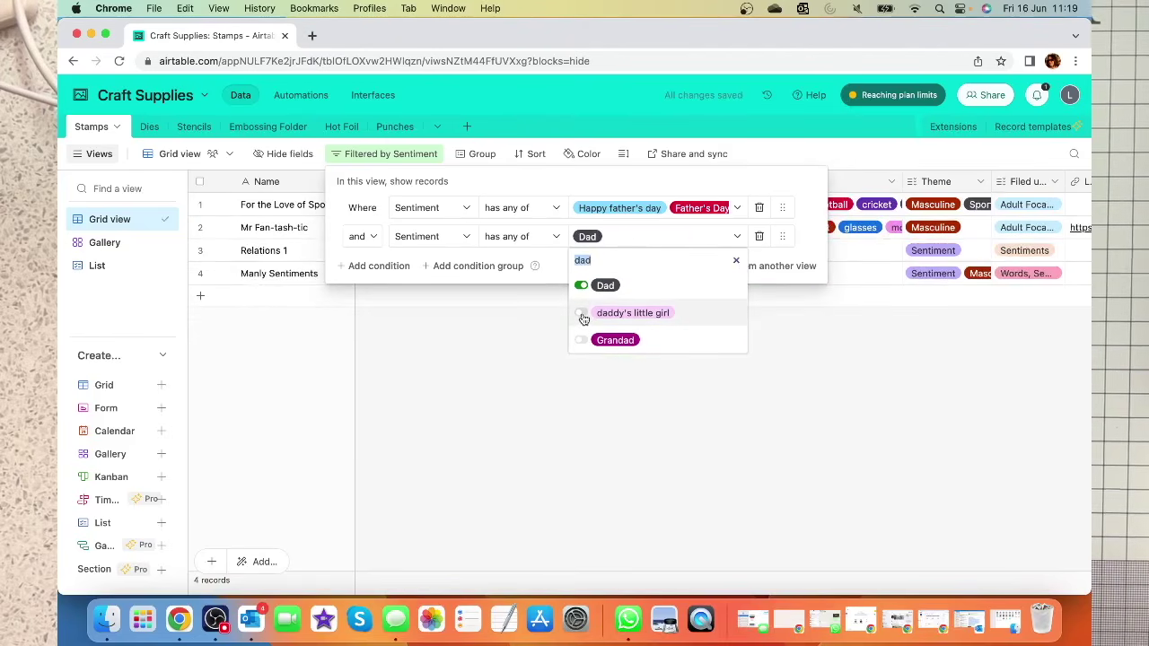
pyautogui.click(582, 316)
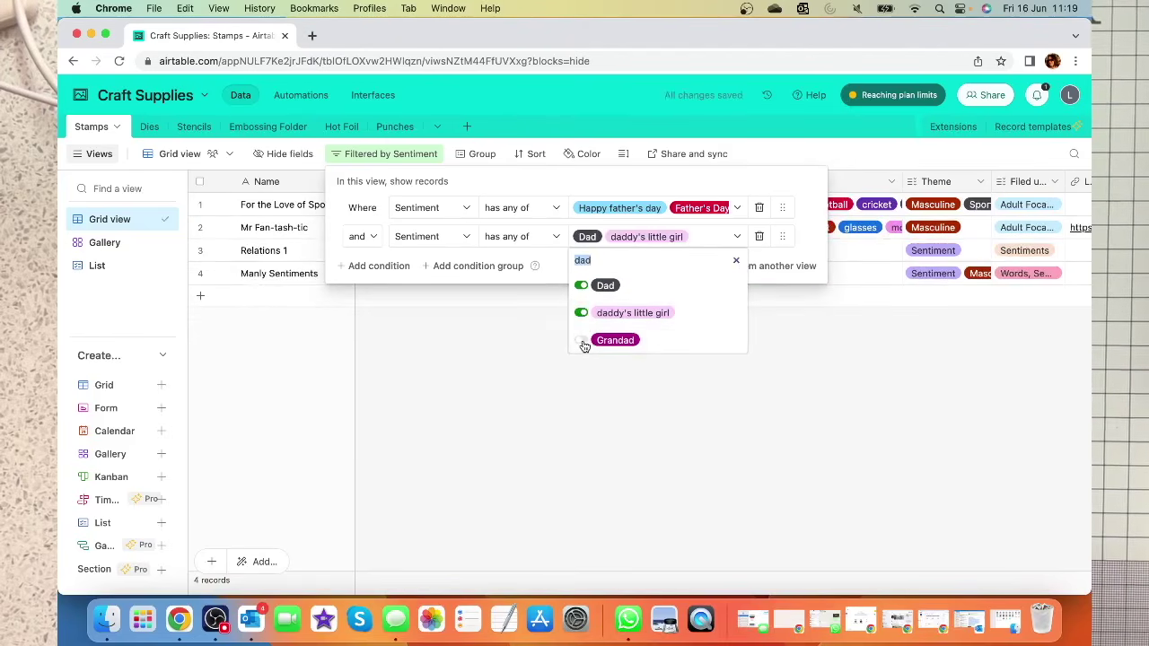
pyautogui.click(582, 345)
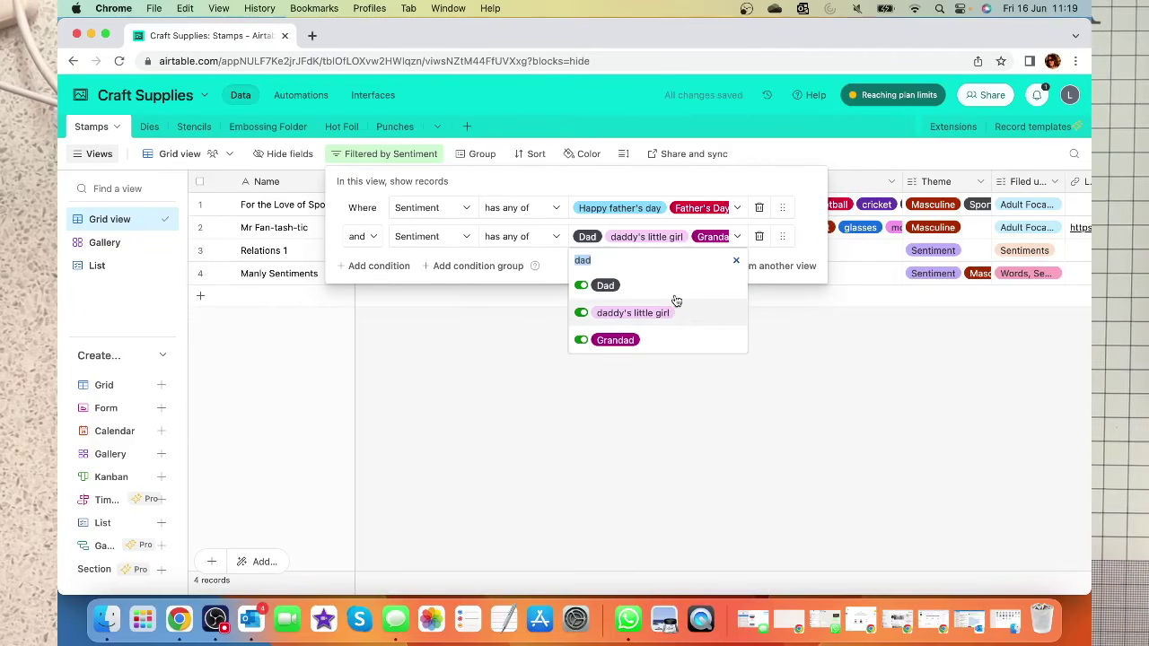
pyautogui.click(737, 261)
pyautogui.click(282, 211)
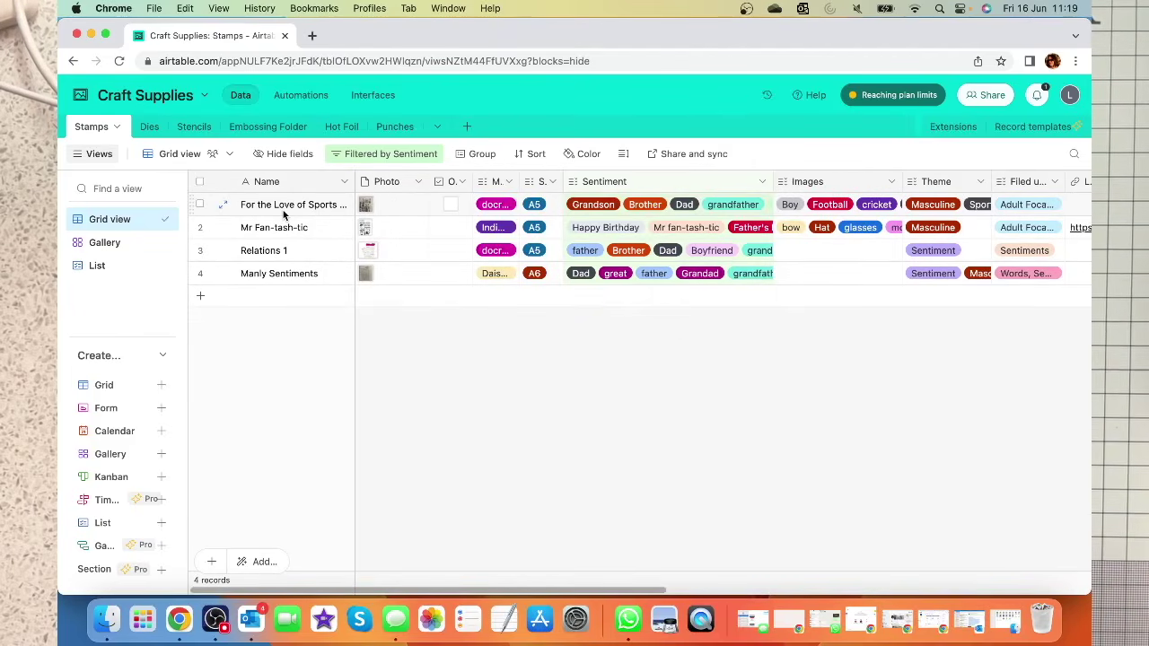
# - Remove the second Sentiment condition from the filter, keeping the father-related one
pyautogui.click(390, 153)
pyautogui.click(759, 235)
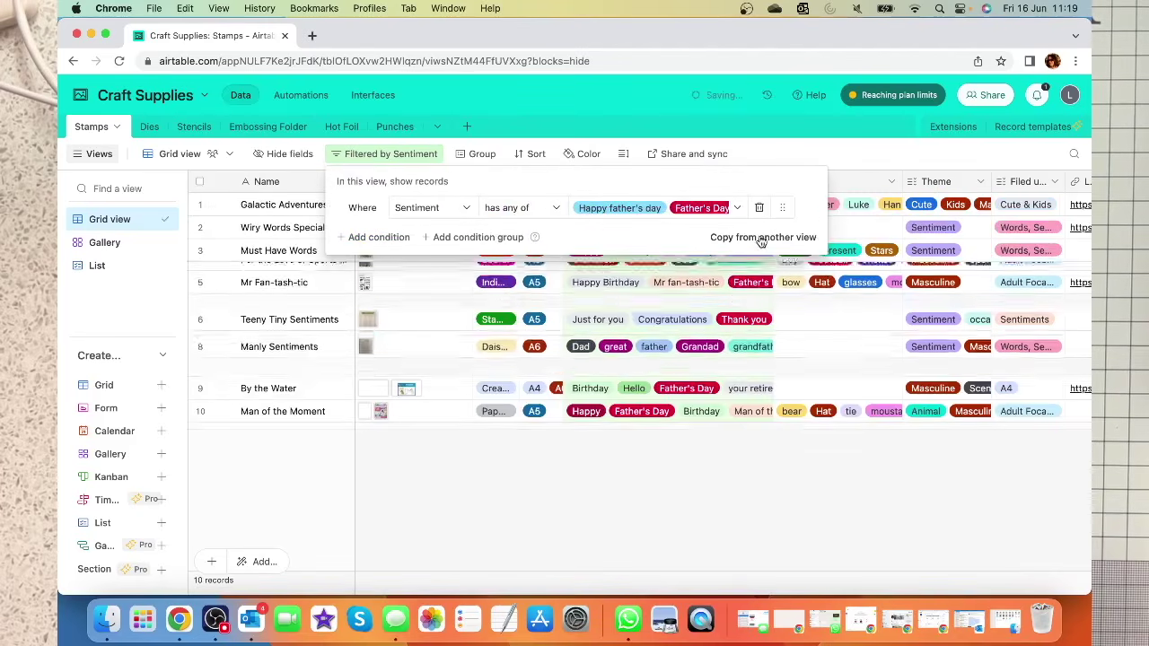
pyautogui.click(325, 480)
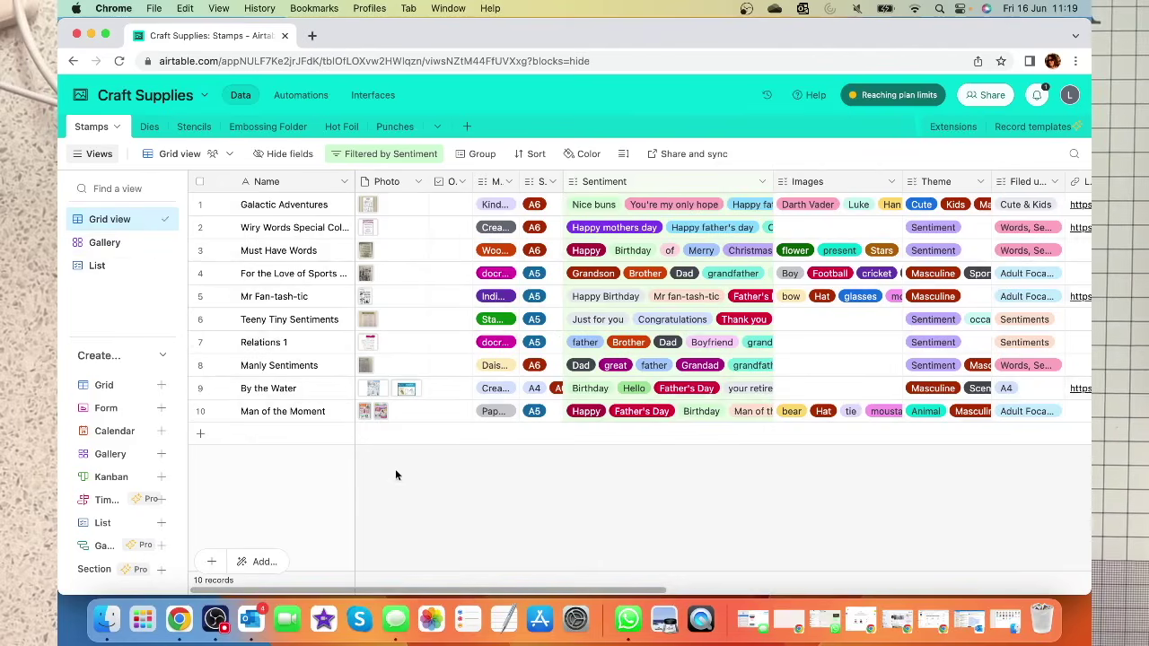
# - View the first photo of the Man of the Moment record enlarged, and close it
pyautogui.click(366, 415)
pyautogui.click(365, 413)
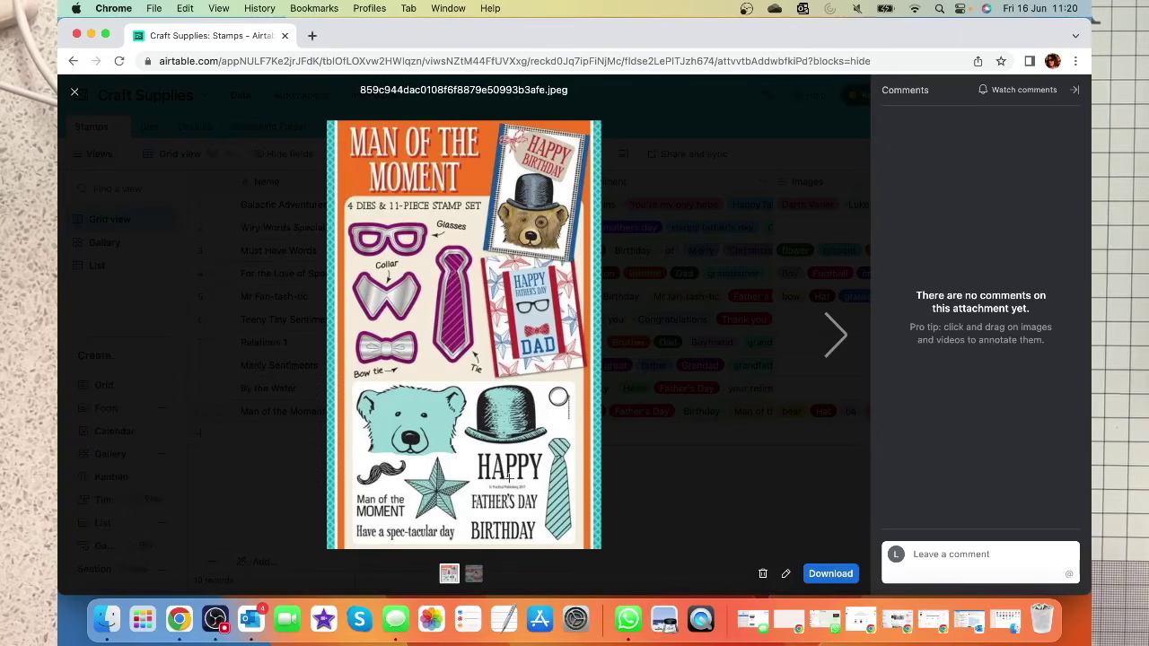
pyautogui.click(75, 92)
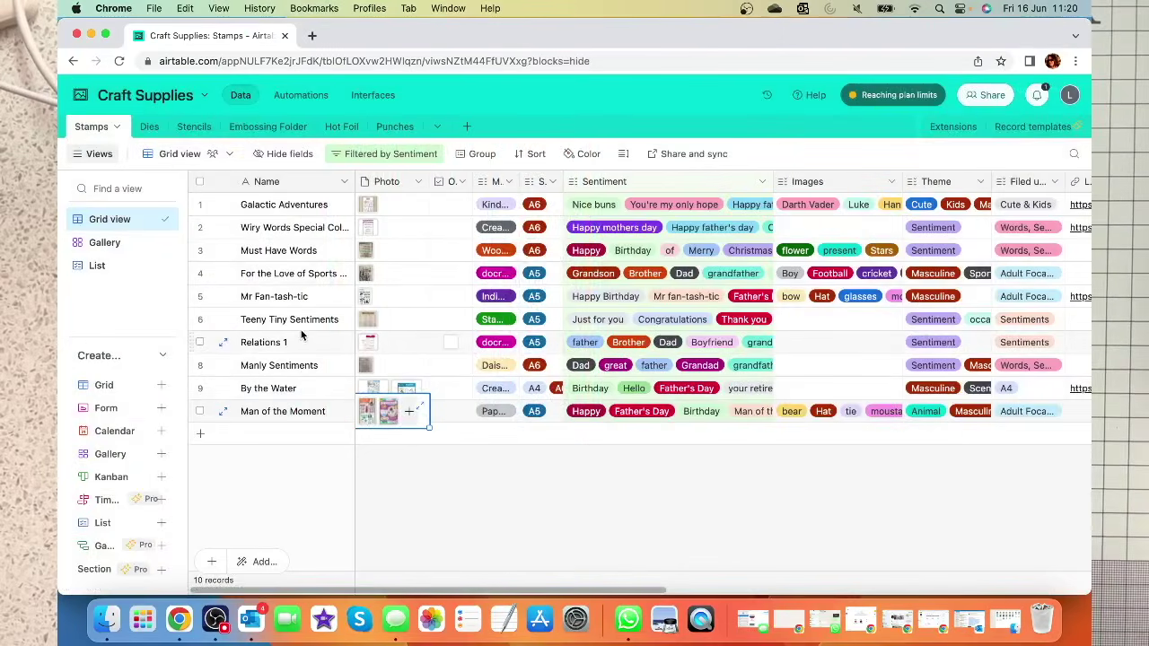
# - View the photo of the Manly Sentiments record enlarged, and close it
pyautogui.click(372, 364)
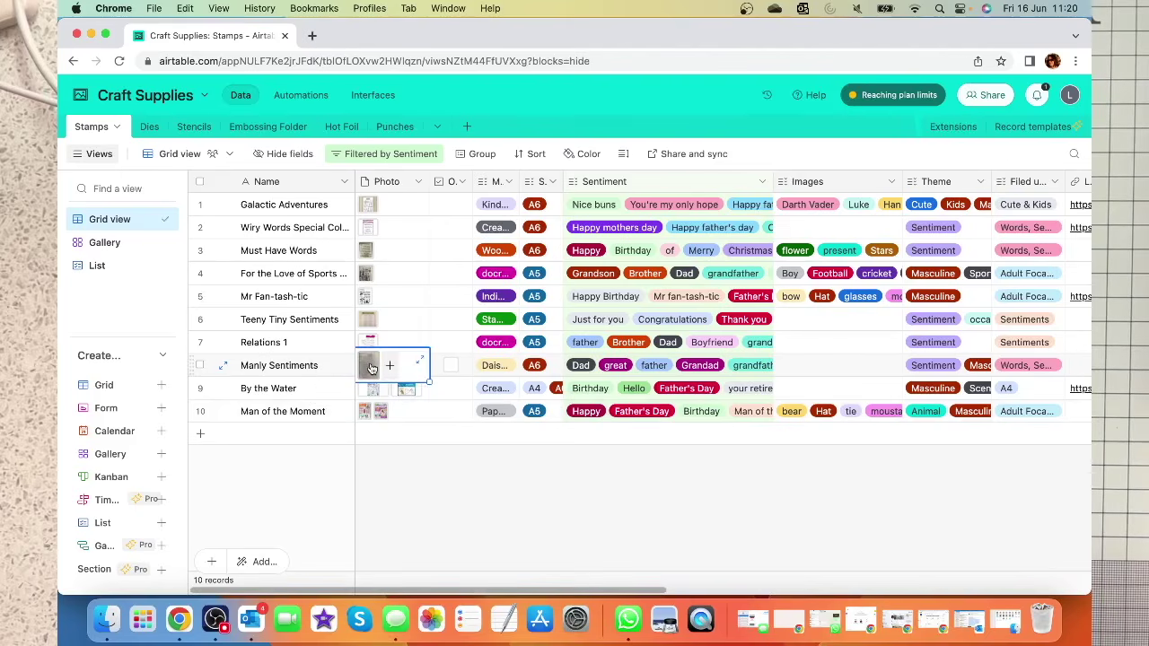
pyautogui.click(372, 367)
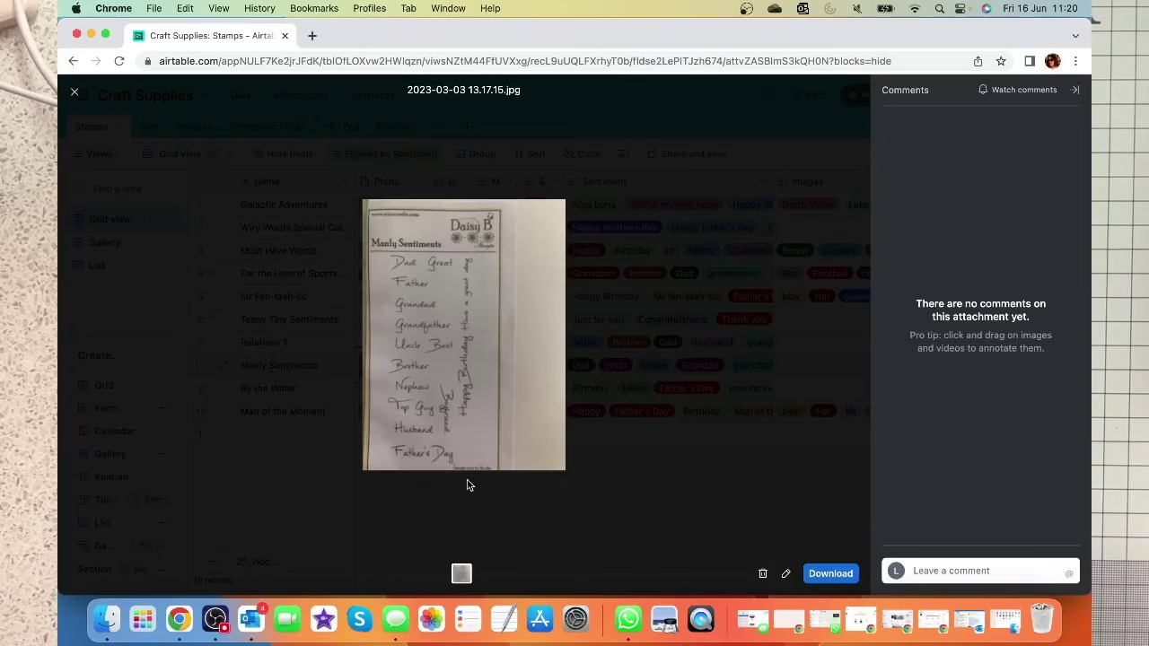
pyautogui.click(74, 93)
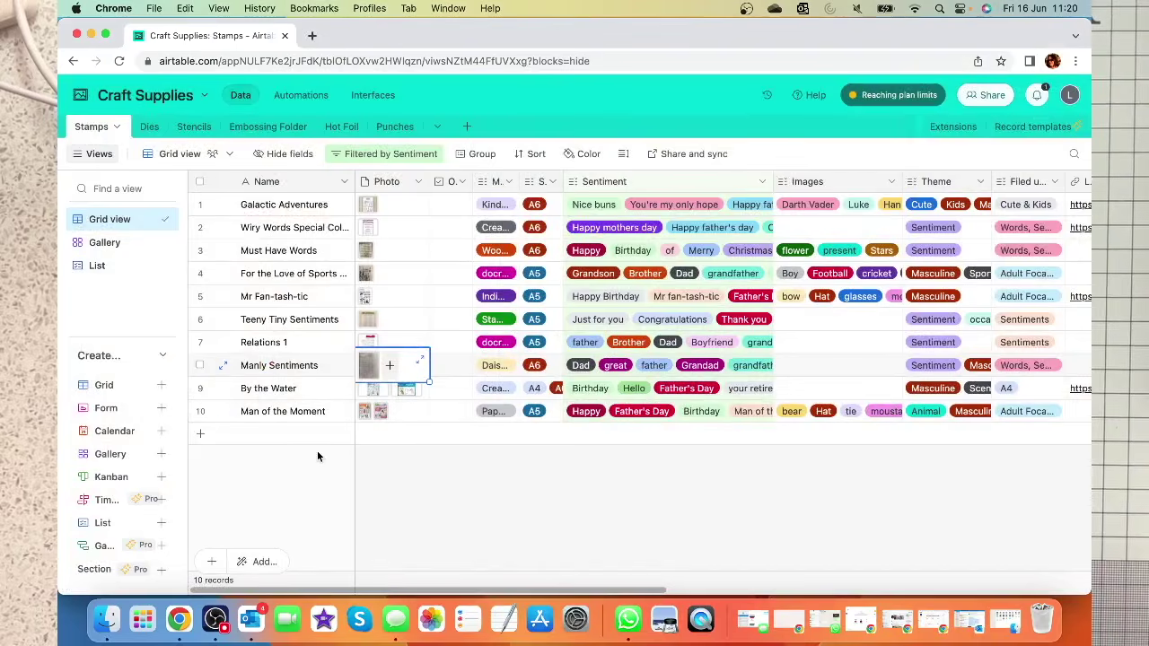
# - Expand the Filed under cell of the Man of the Moment record to read its full storage category, and close it
pyautogui.click(384, 413)
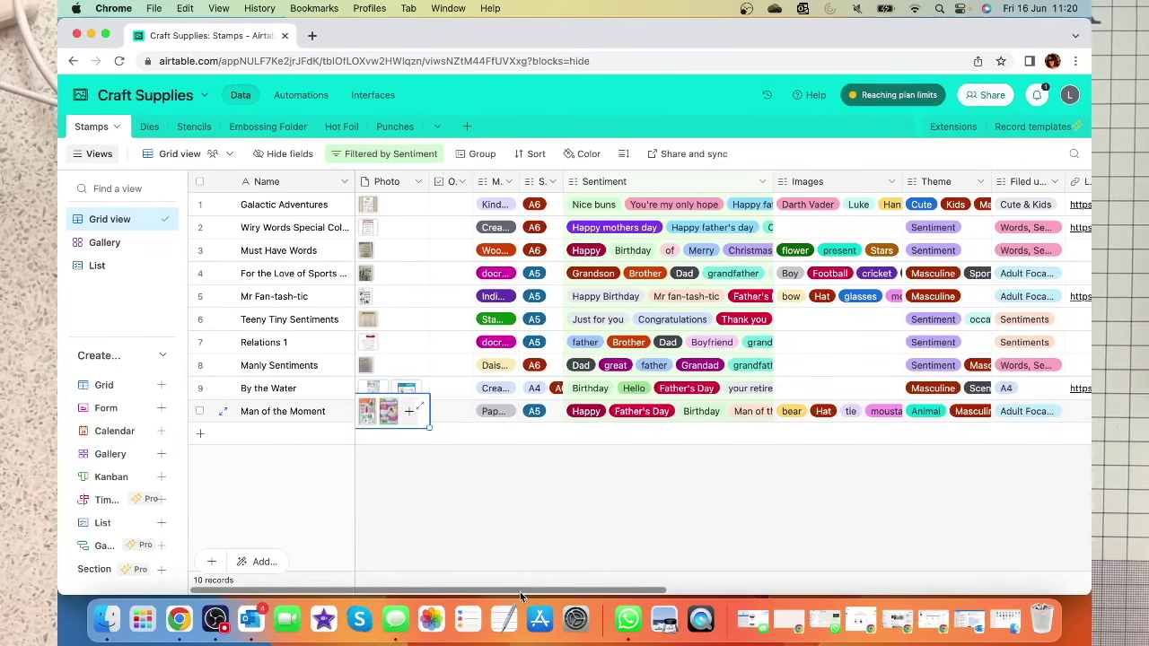
pyautogui.hscroll(3, 539, 588)
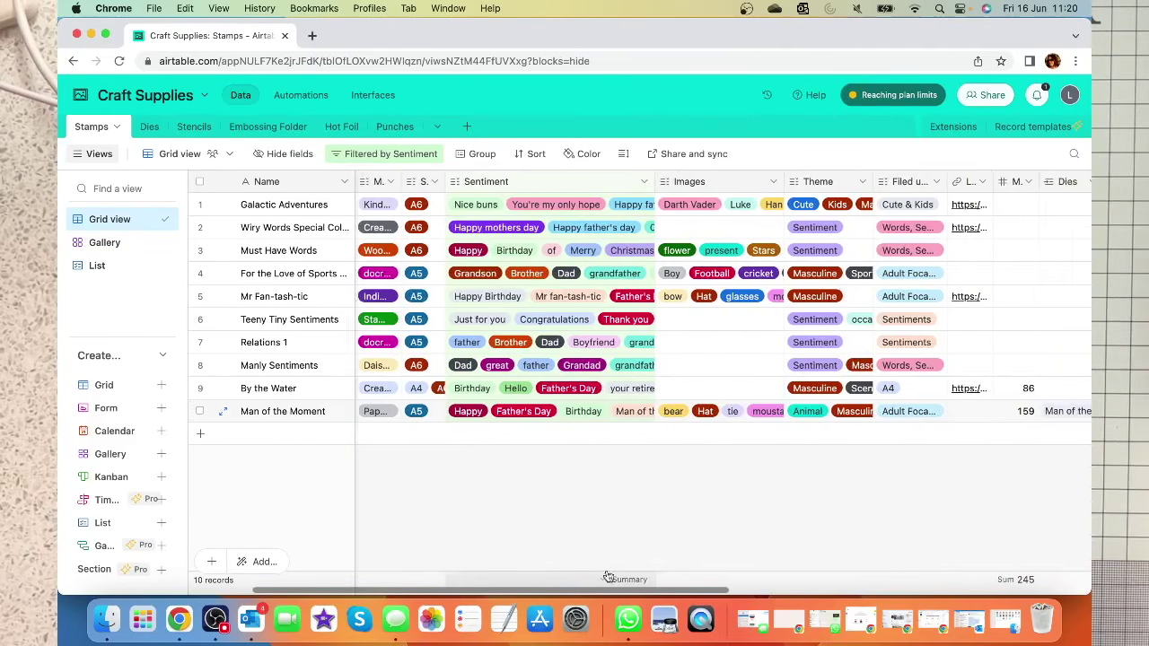
pyautogui.hscroll(2, 607, 576)
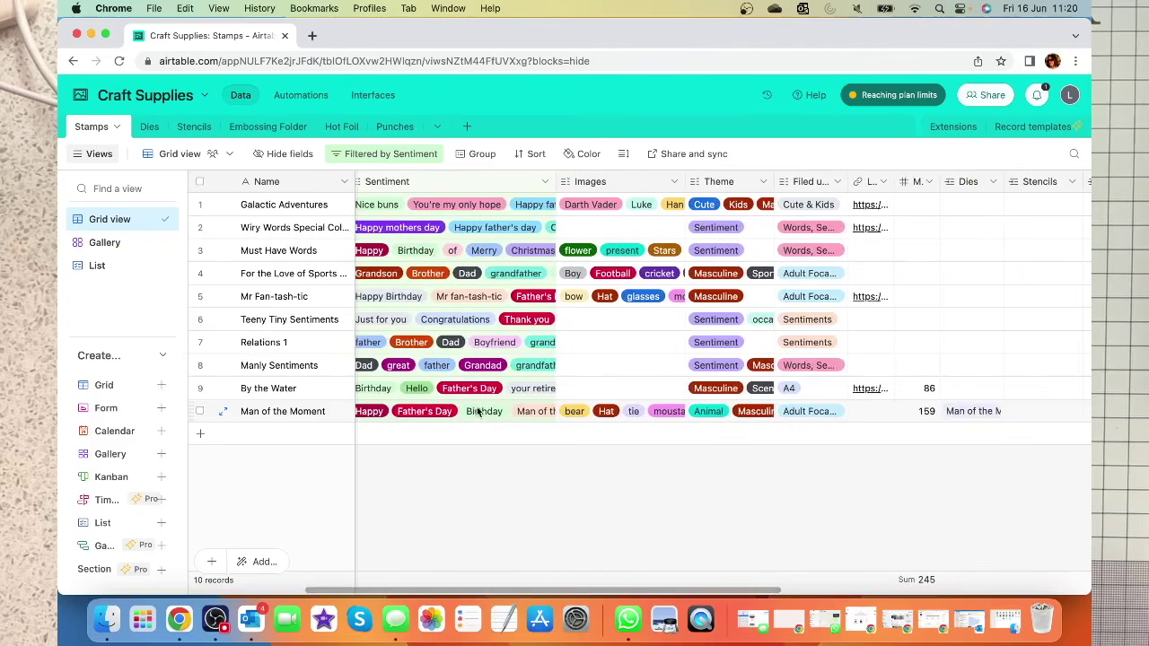
pyautogui.click(788, 415)
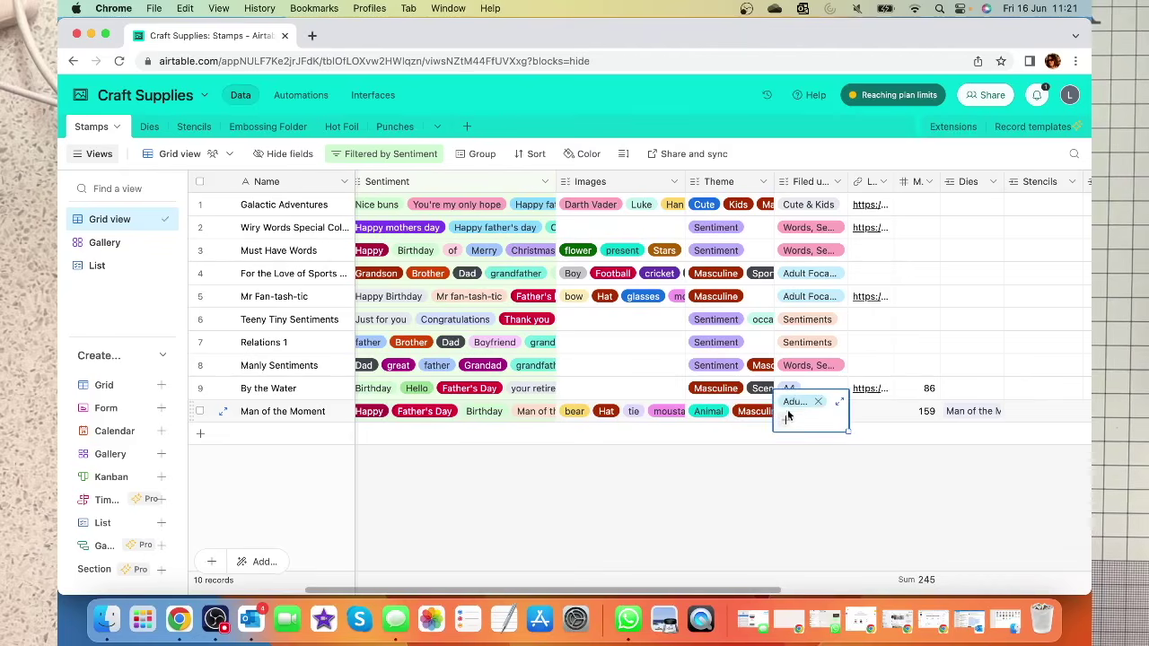
pyautogui.click(839, 402)
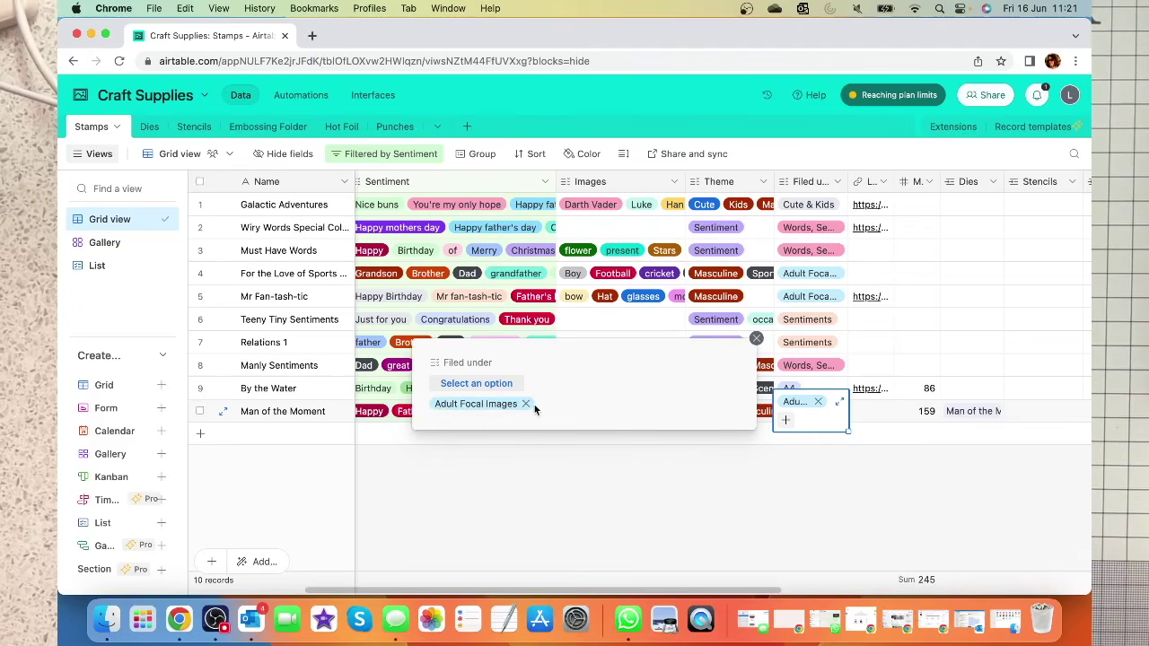
pyautogui.press('Escape')
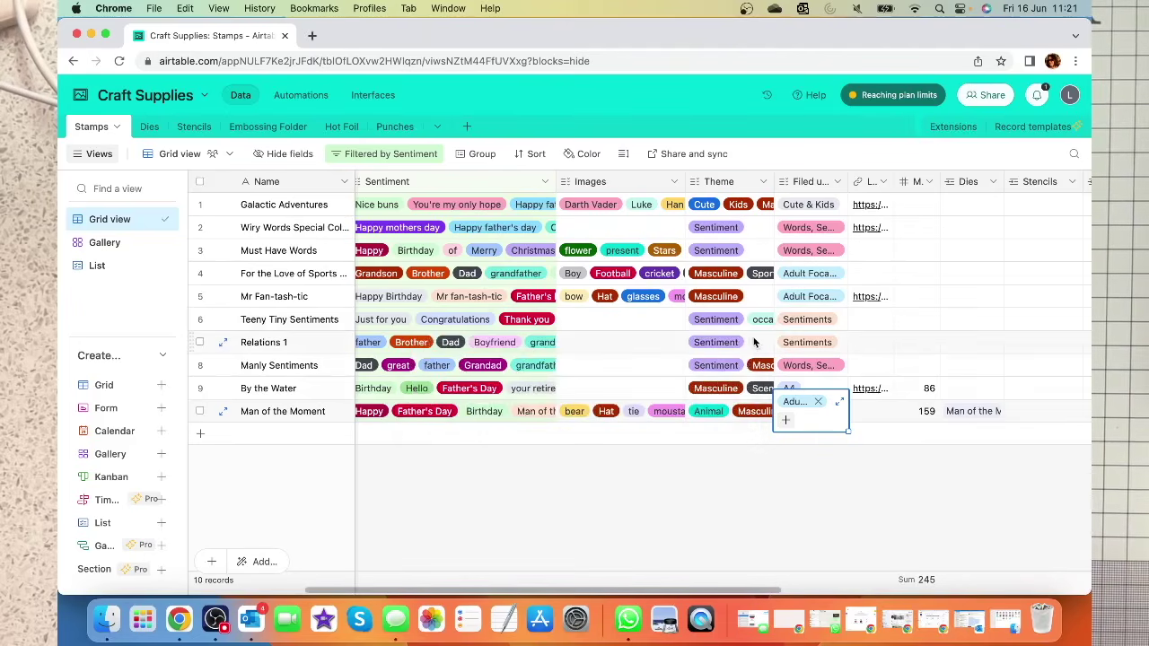
# - Remove the Sentiment filter from the Stamps table and browse down through the full list of stamps
pyautogui.hscroll(-5, 702, 588)
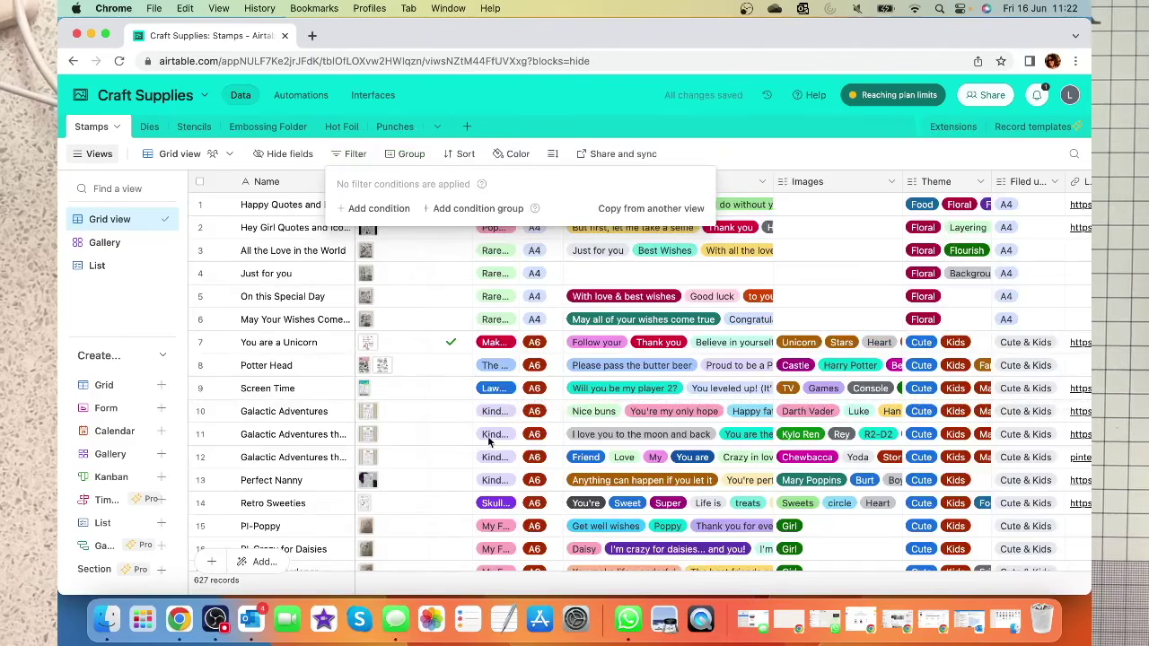
pyautogui.click(417, 423)
pyautogui.scroll(-10, 422, 449)
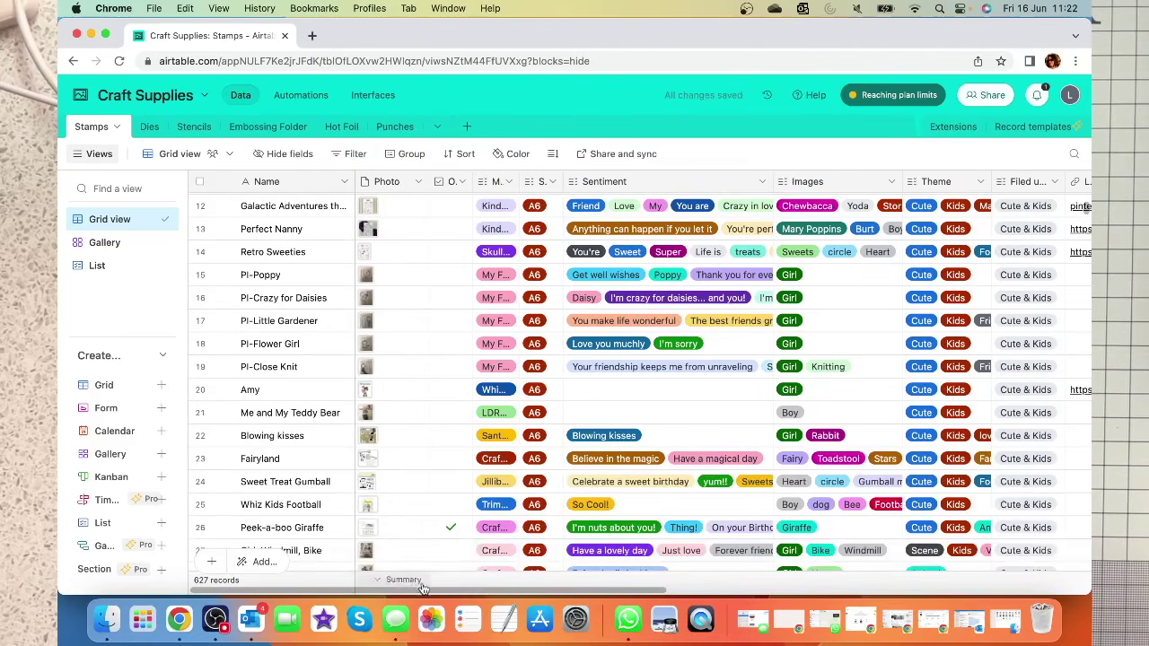
pyautogui.scroll(-20, 441, 502)
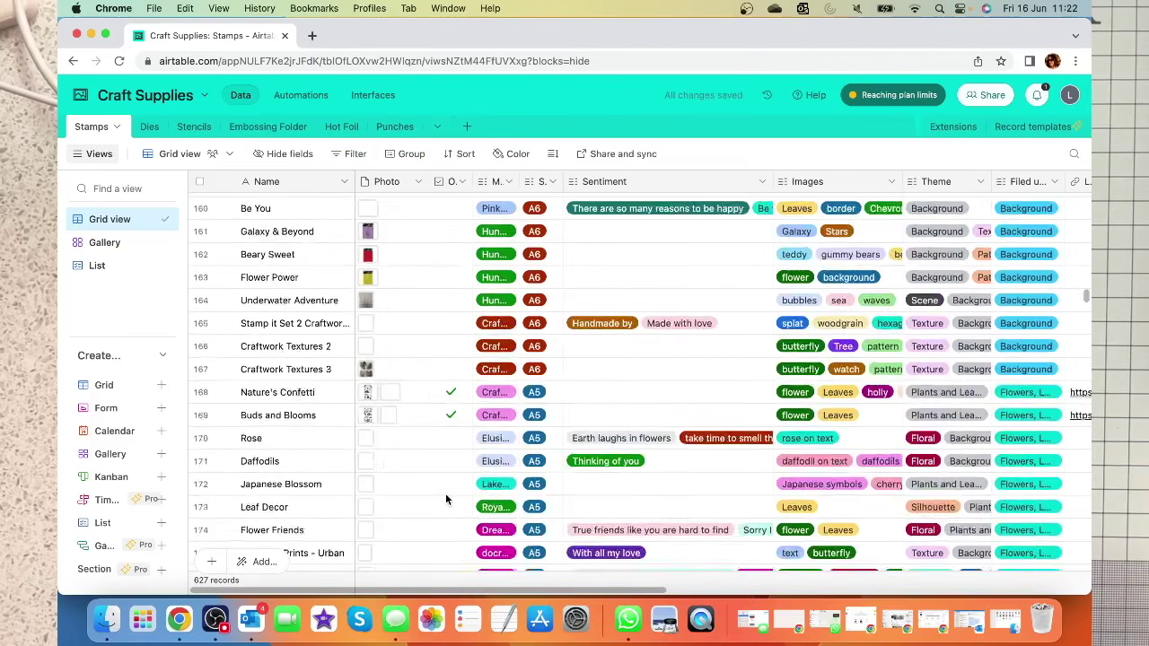
# - Browse the rest of the unfiltered Stamps table down to its last record
pyautogui.scroll(-12, 447, 492)
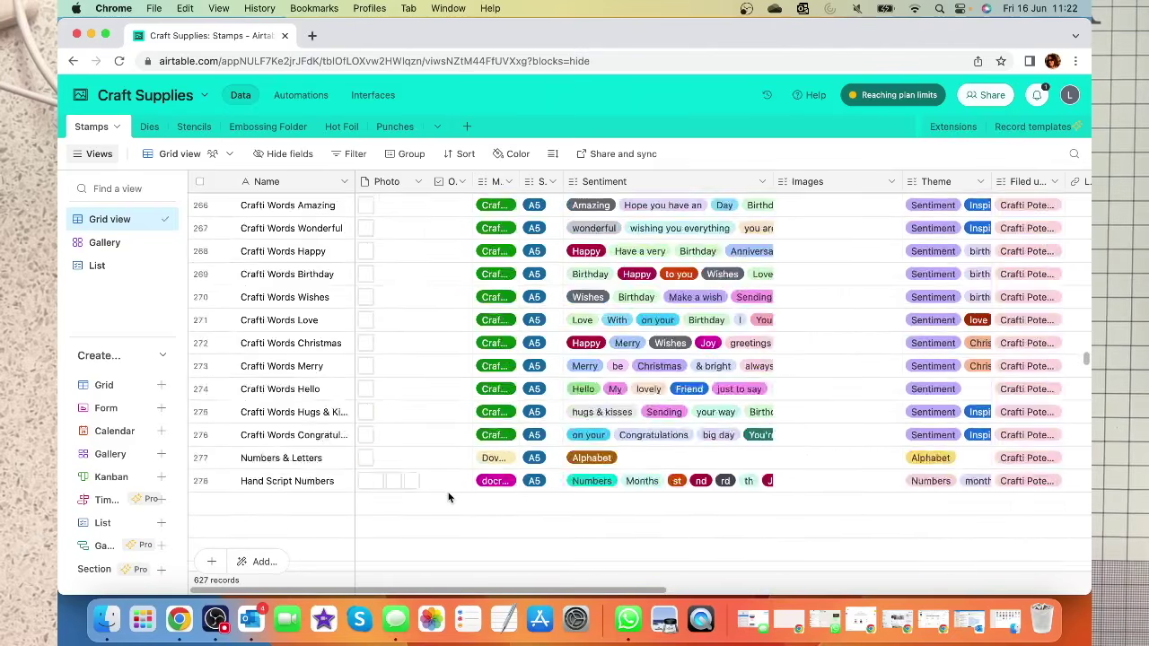
pyautogui.scroll(-20, 448, 492)
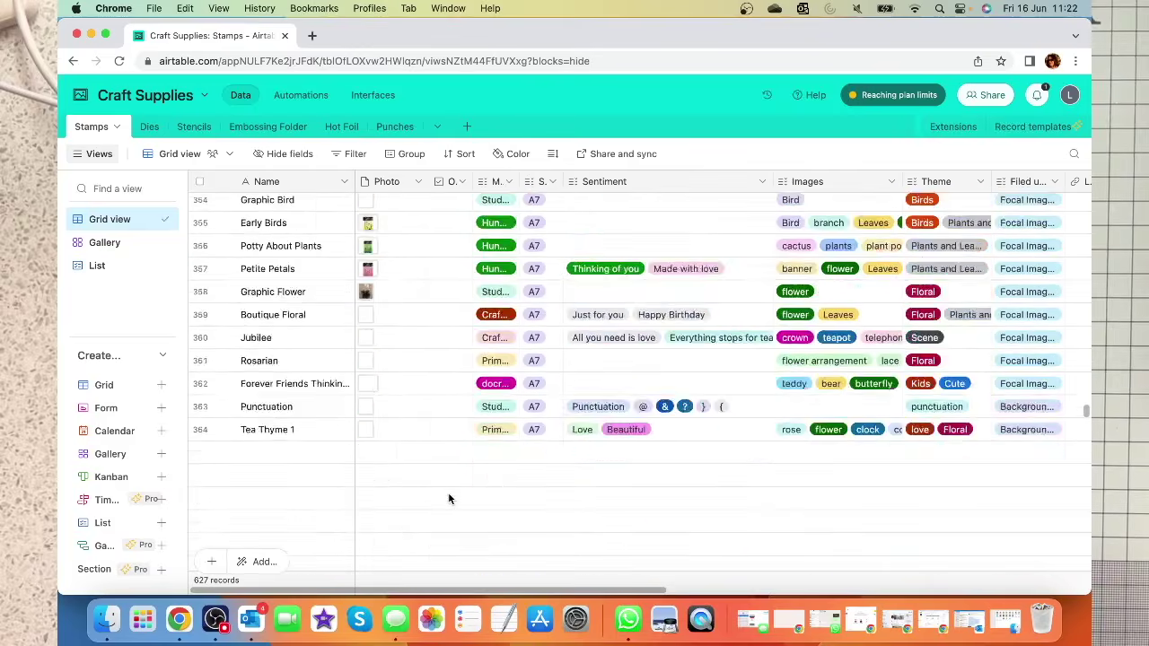
pyautogui.scroll(-18, 450, 499)
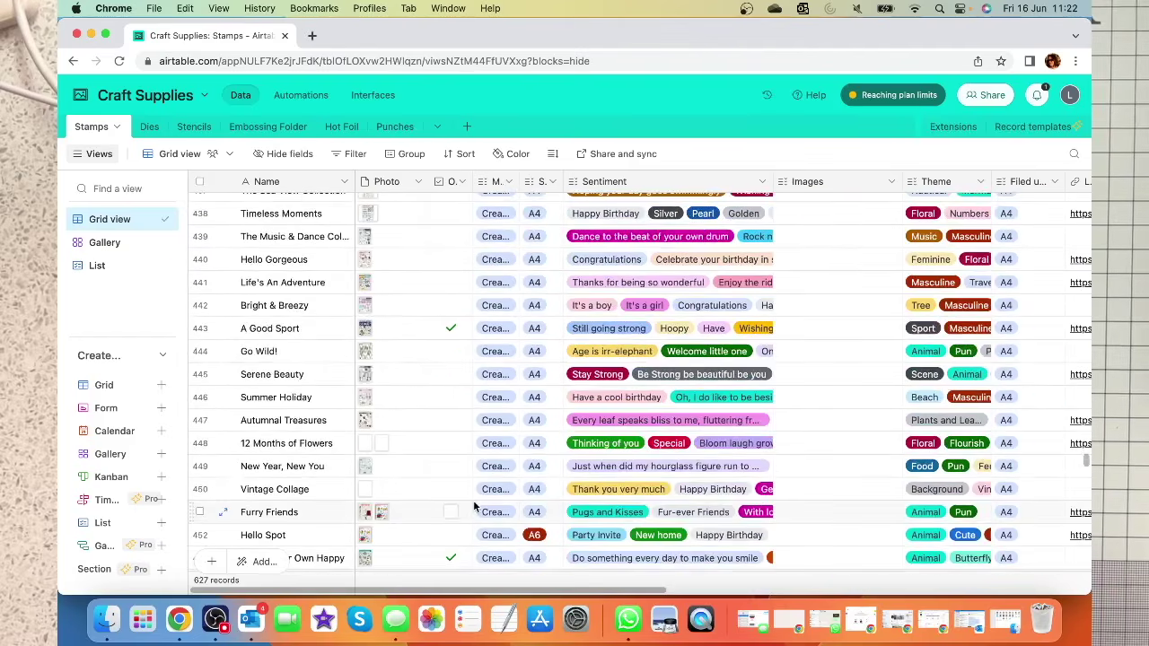
pyautogui.scroll(-20, 474, 505)
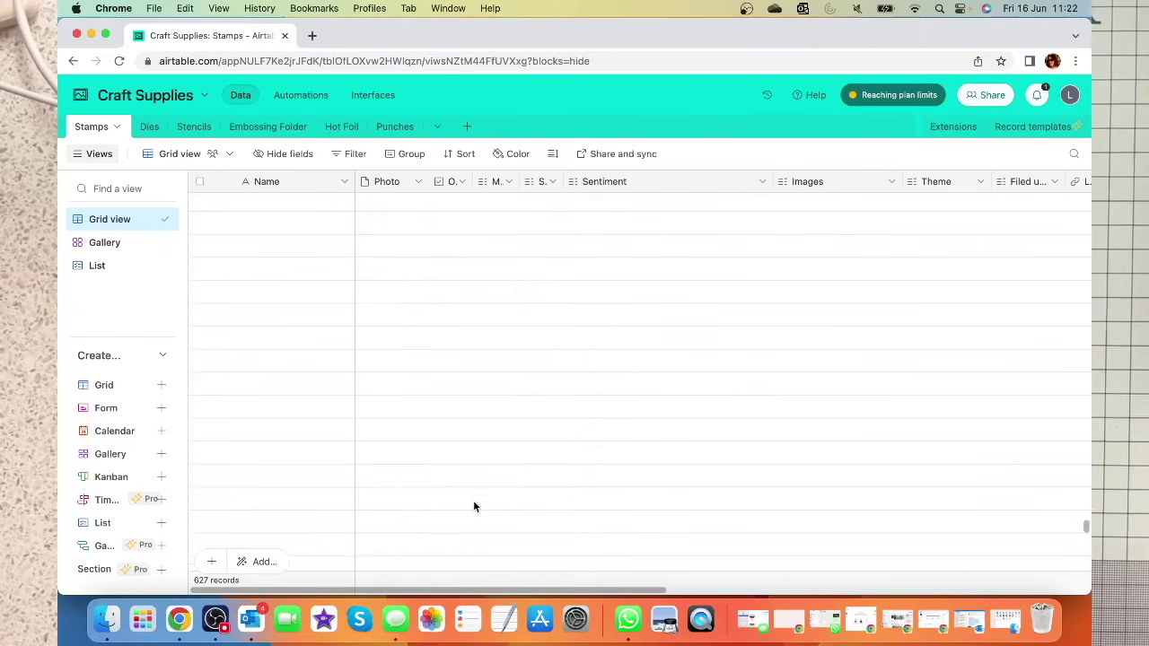
pyautogui.scroll(-6, 474, 506)
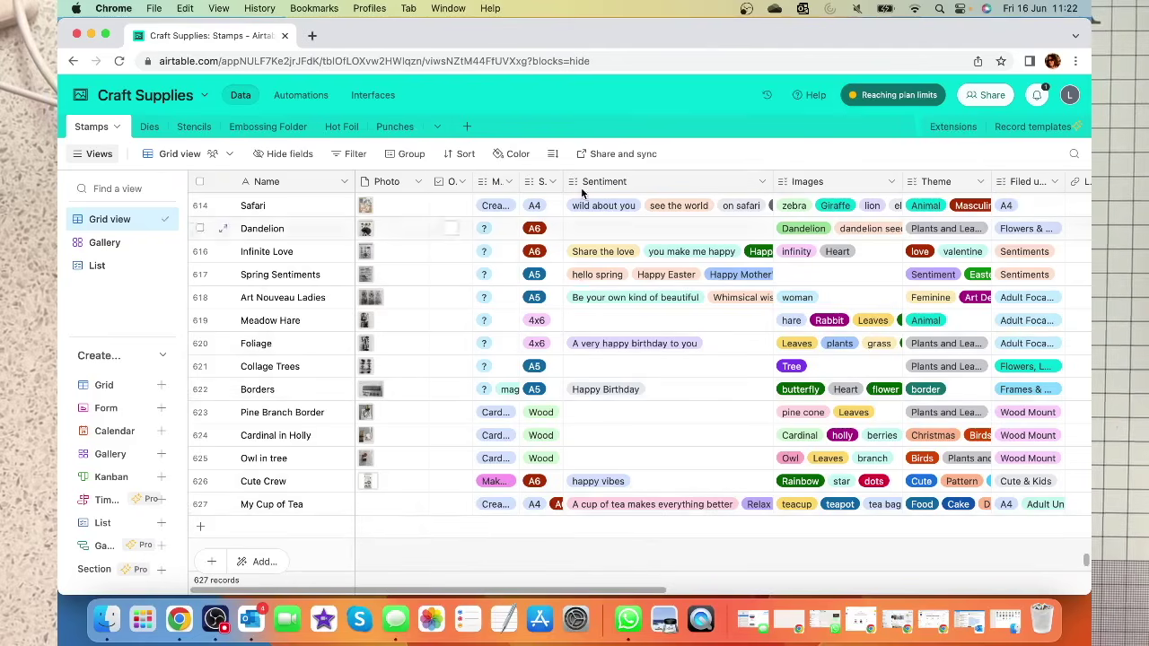
# - Filter the Stamps table to records whose Manufacturer has any of Stamps By Me
pyautogui.click(510, 183)
pyautogui.click(523, 484)
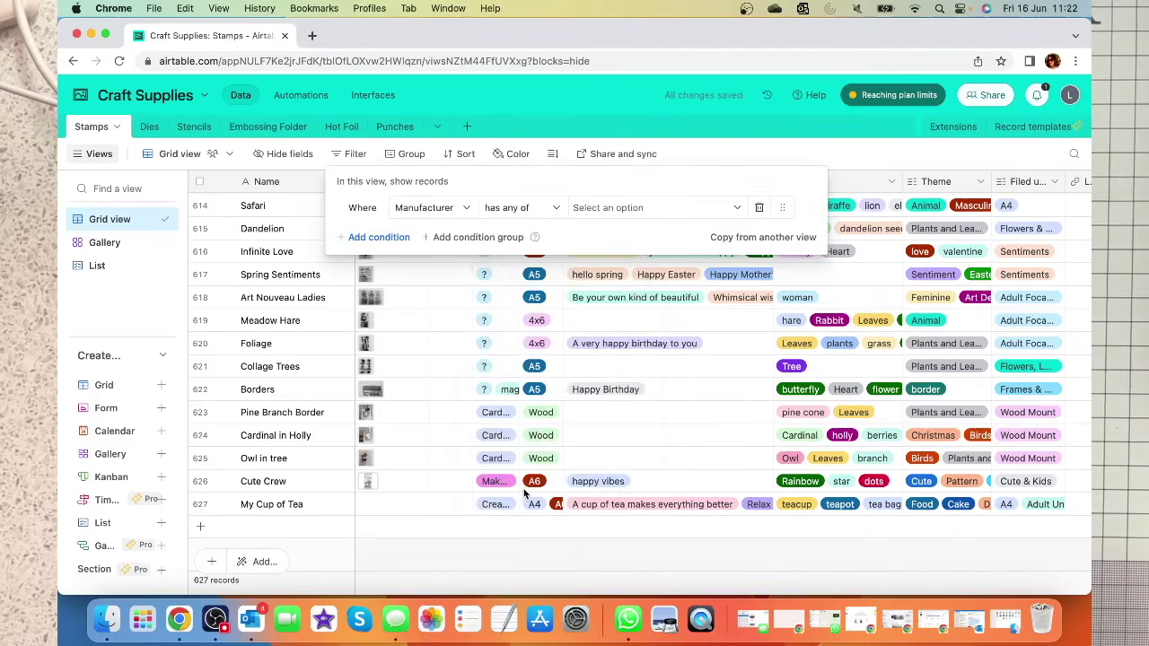
pyautogui.click(620, 208)
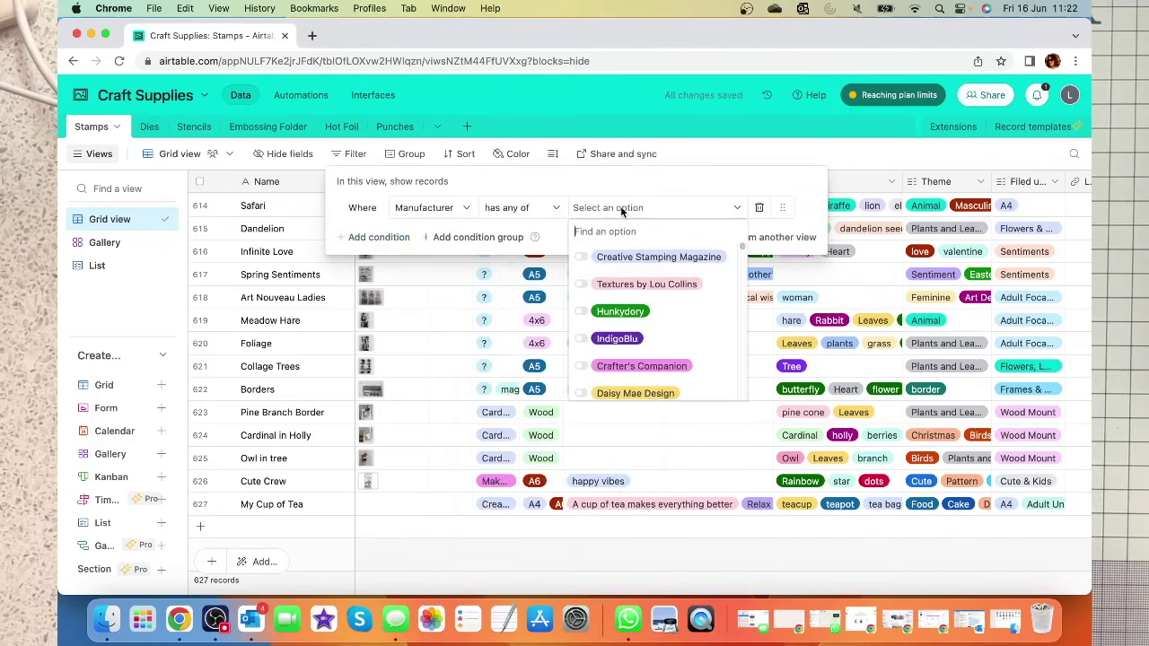
pyautogui.write('st')
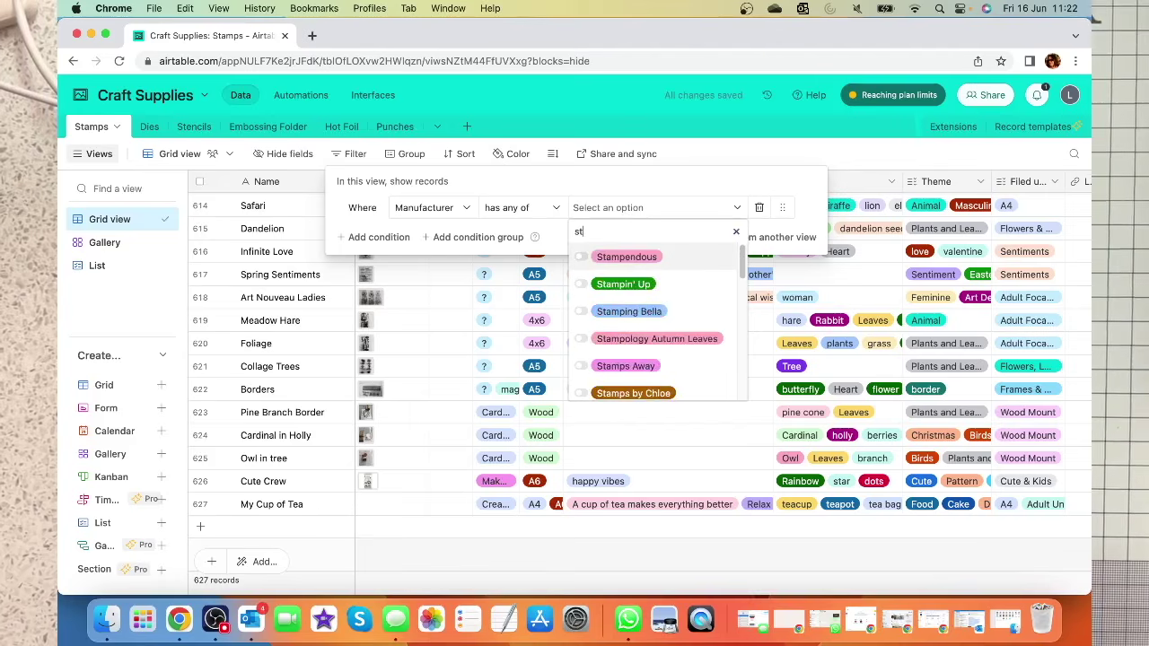
pyautogui.write('amps')
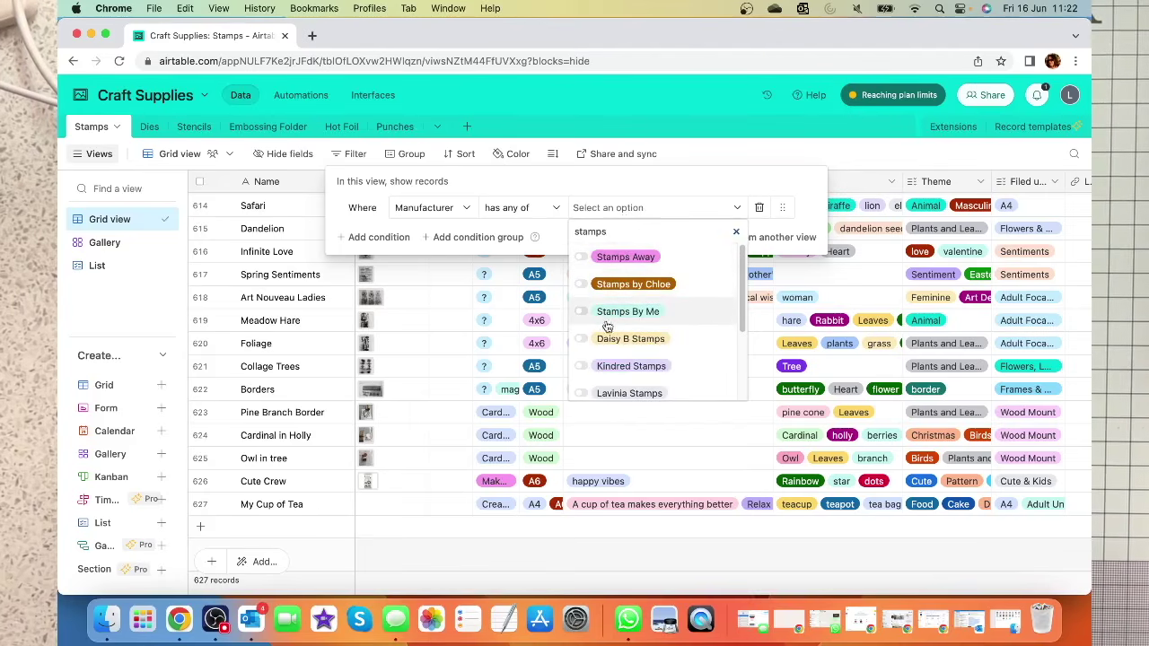
pyautogui.click(581, 316)
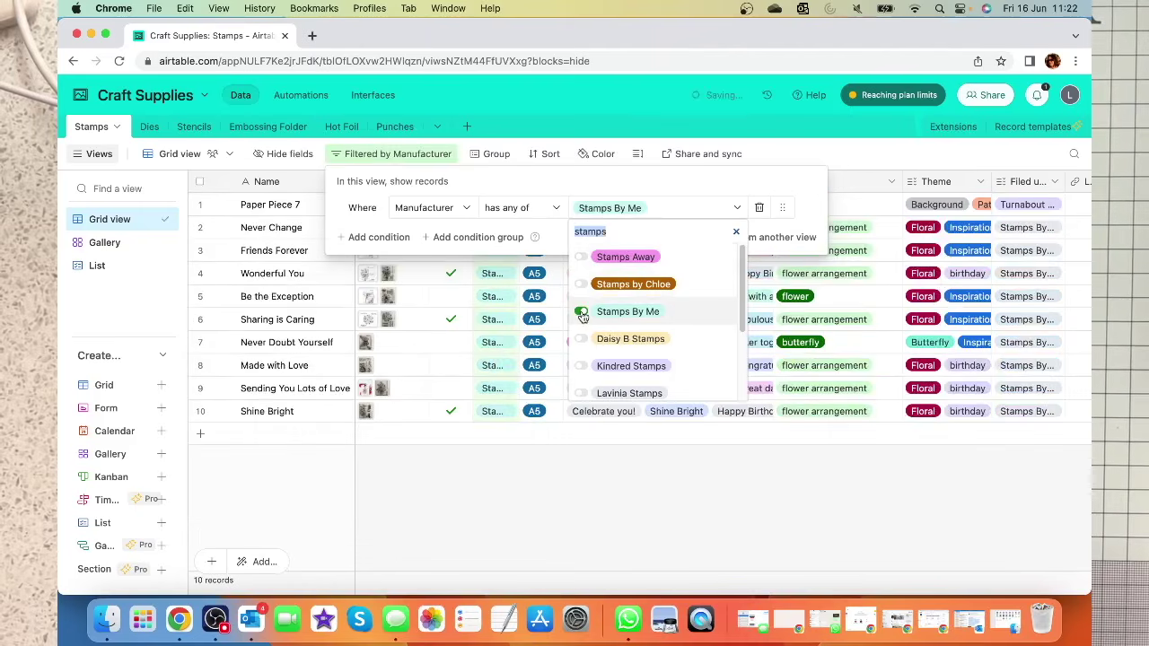
pyautogui.click(460, 488)
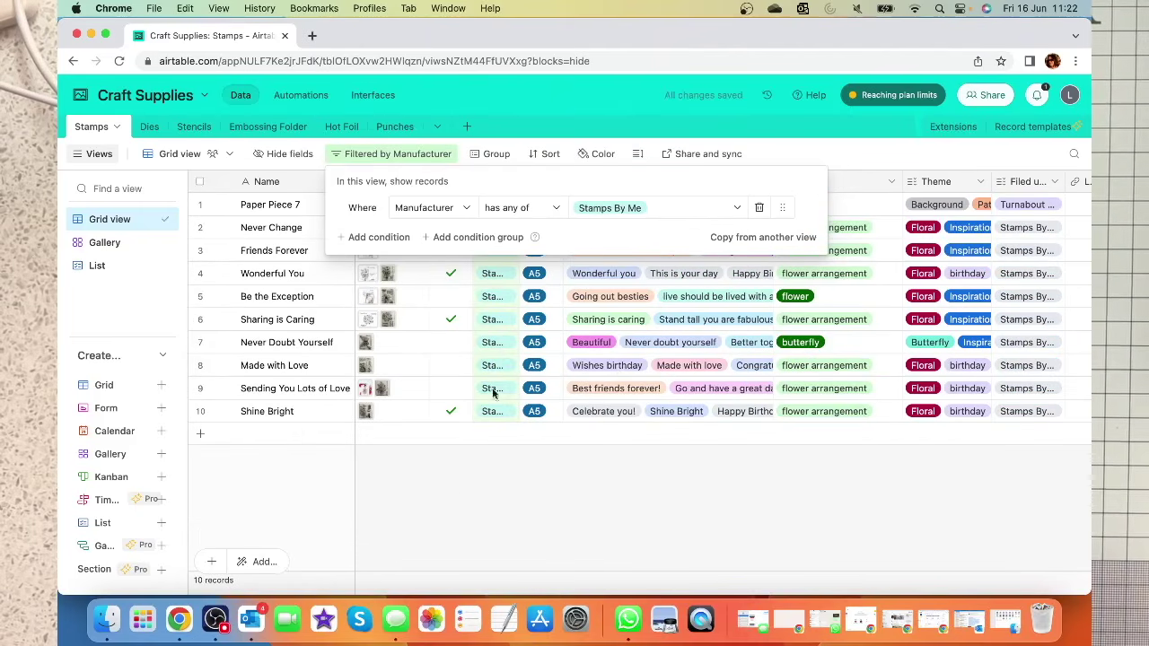
pyautogui.click(418, 411)
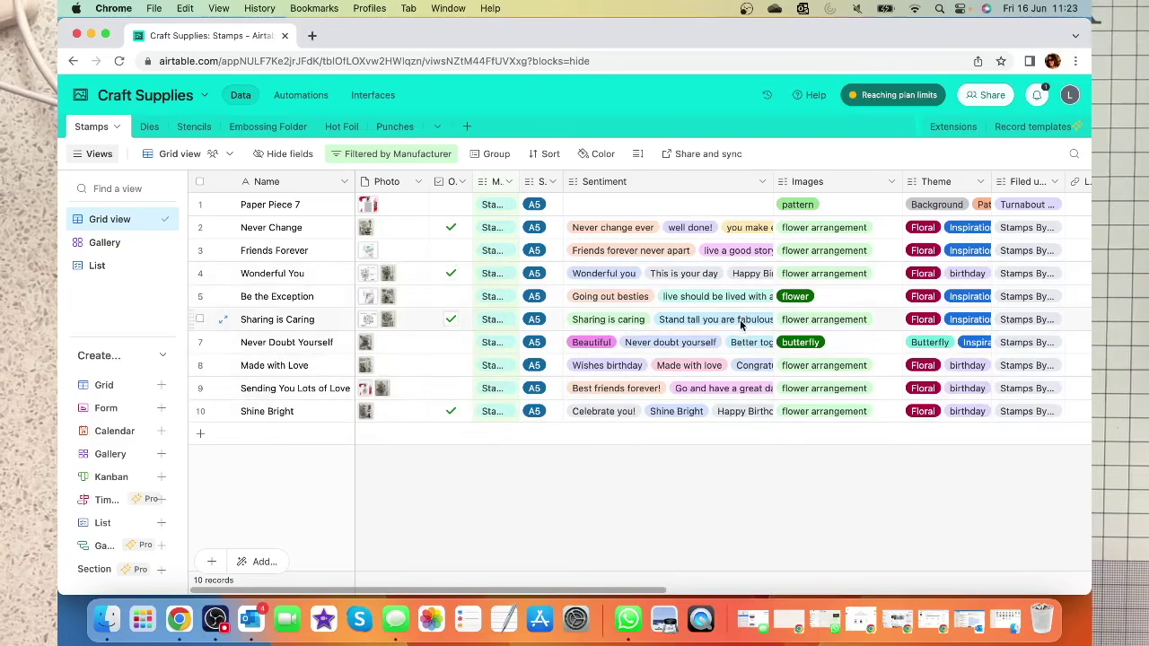
# - Expand the Sentiment cell of the Never Change record to read all its sentiments, and close it
pyautogui.click(735, 235)
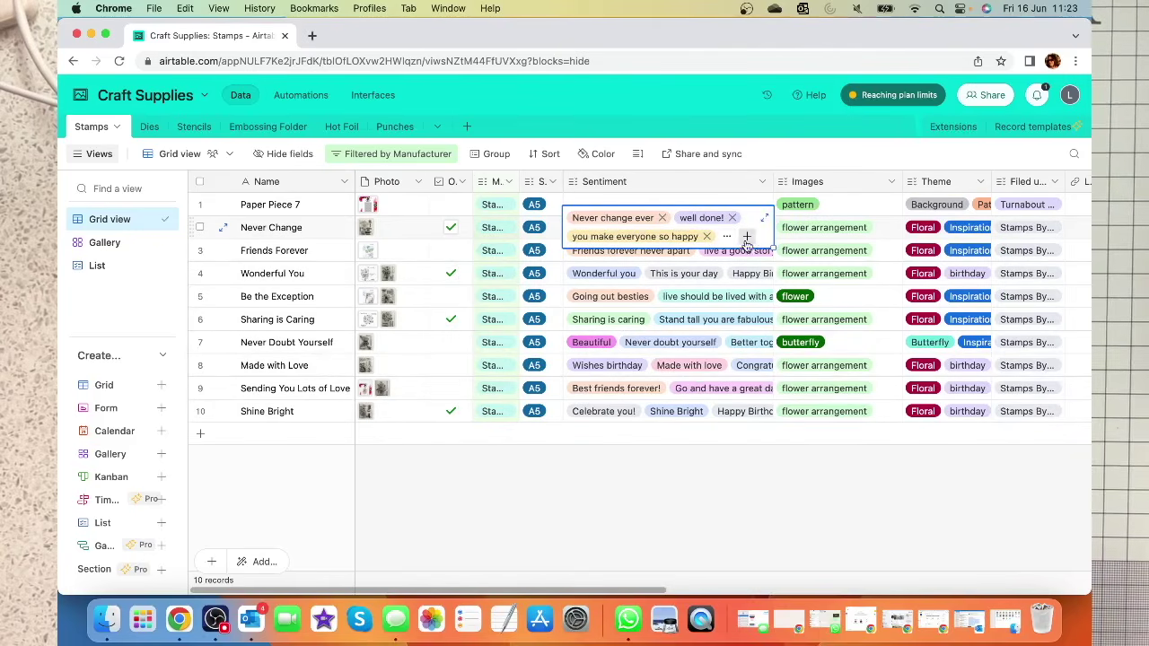
pyautogui.click(746, 236)
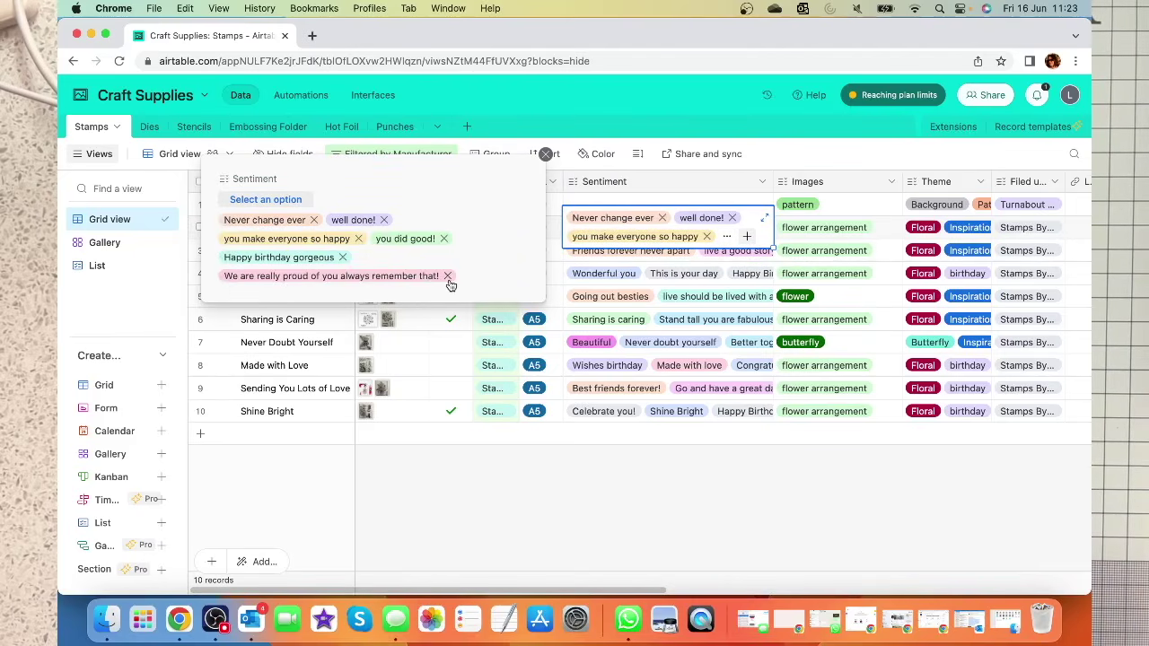
pyautogui.press('Escape')
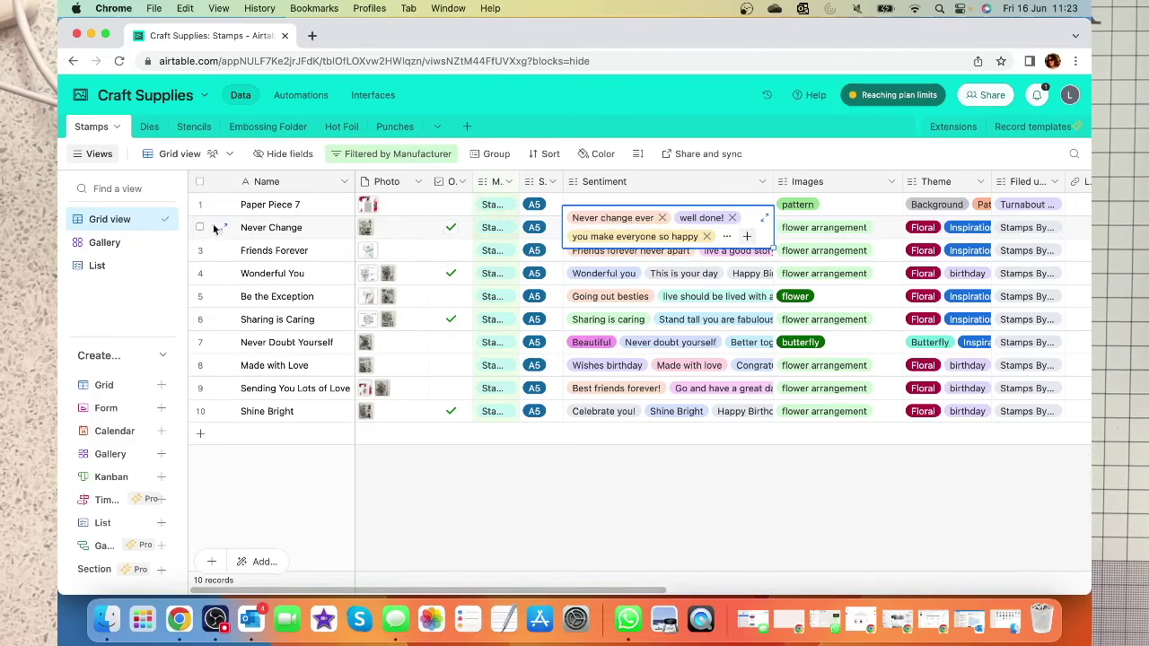
# - View the photo of the Never Change record enlarged, and close it
pyautogui.click(367, 228)
pyautogui.click(365, 228)
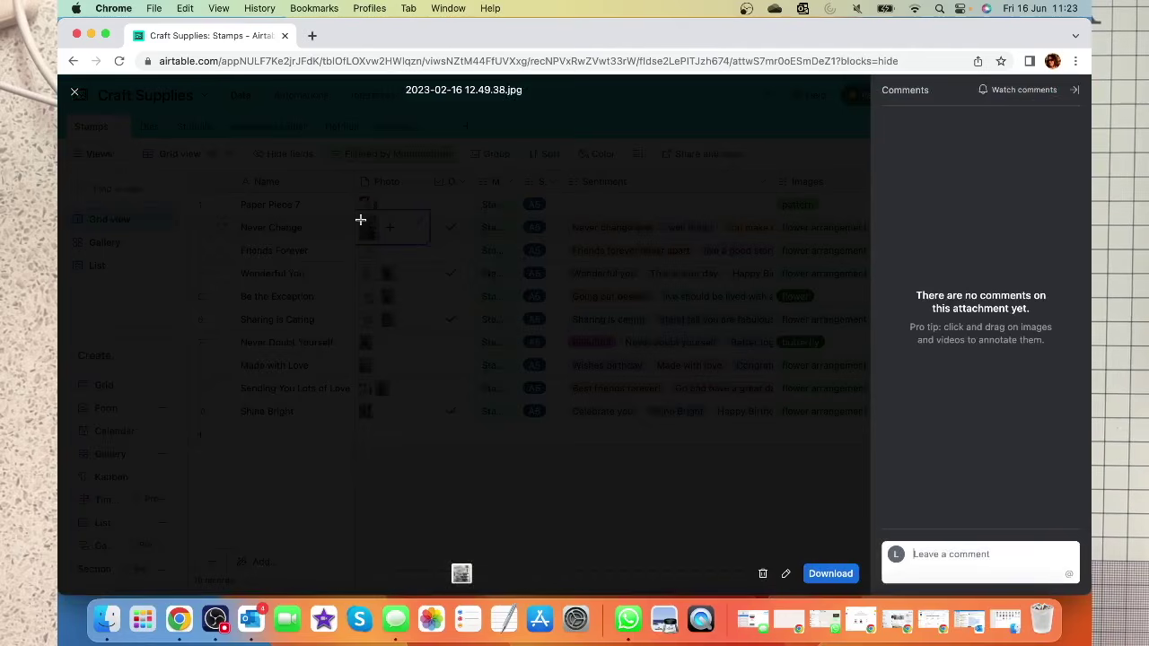
pyautogui.press('Escape')
# - Remove the Manufacturer filter from the Stamps table
pyautogui.hscroll(2, 559, 575)
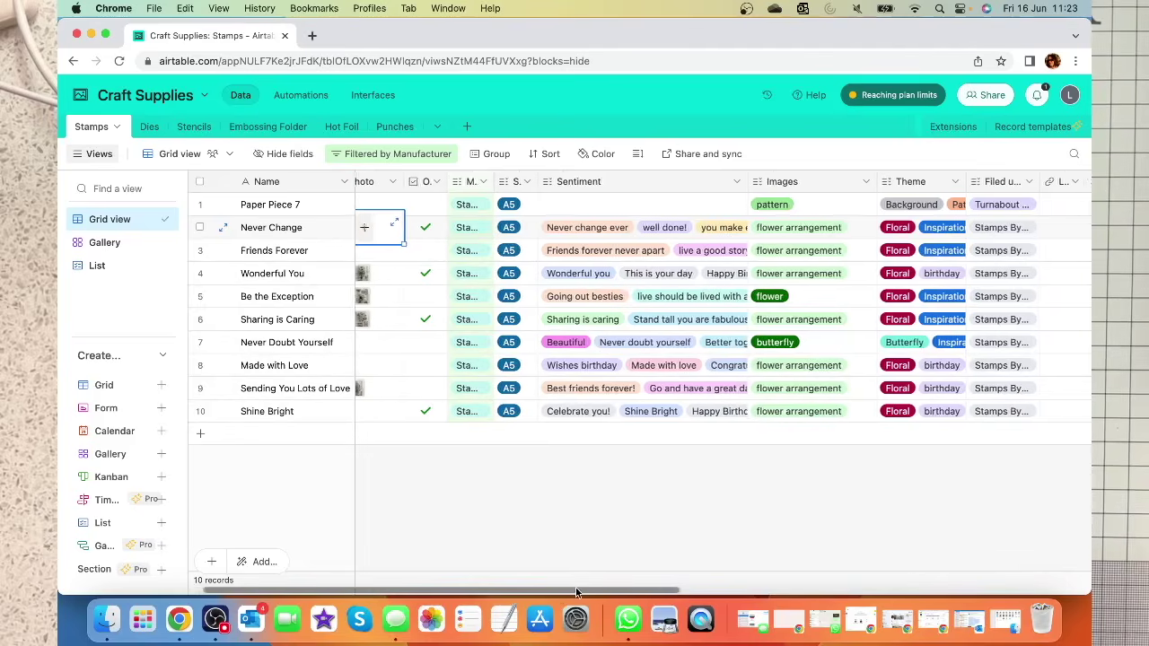
pyautogui.click(390, 155)
pyautogui.click(760, 208)
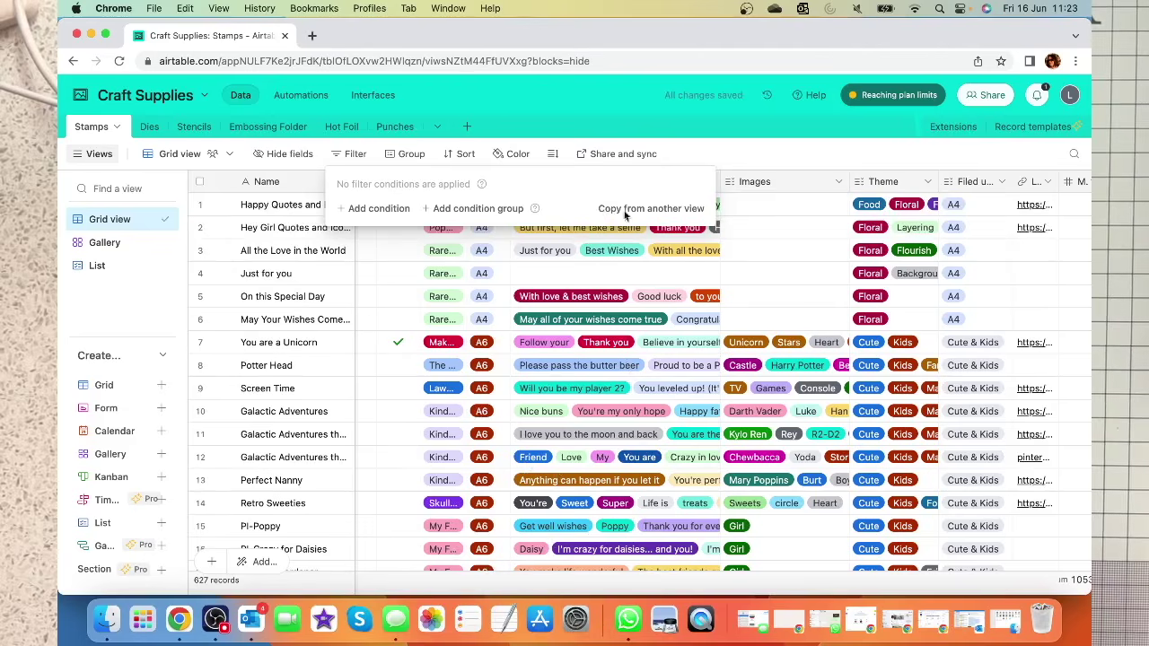
pyautogui.click(796, 203)
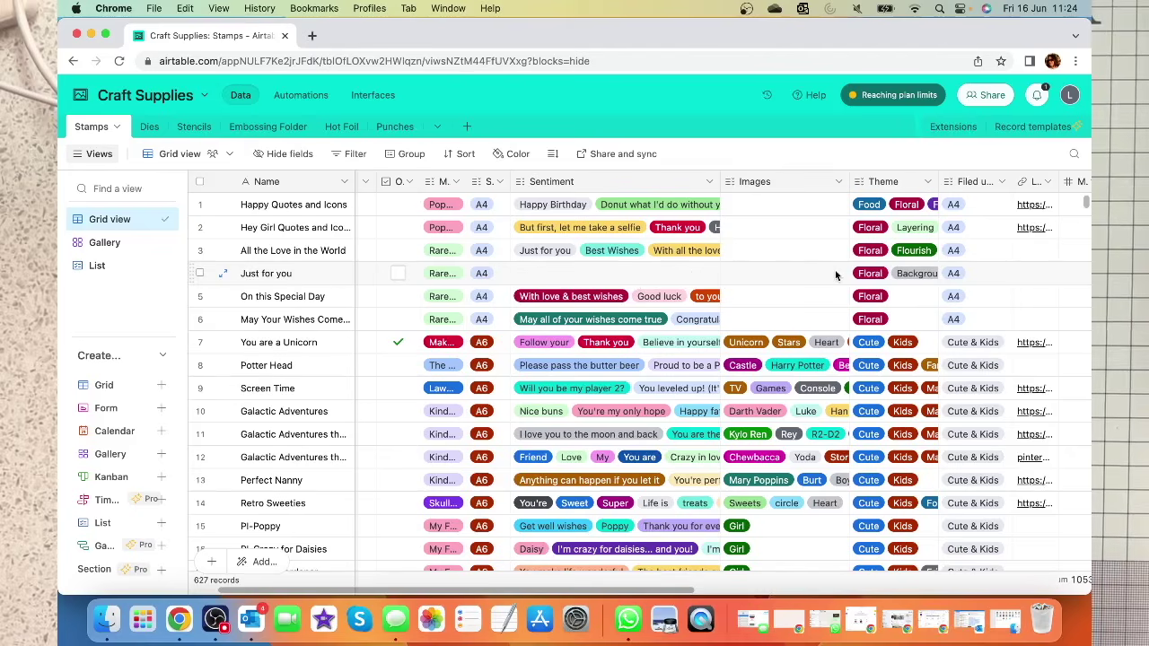
# - Filter the Stamps table to records whose Images field has any of Unicorn
pyautogui.scroll(-1, 781, 274)
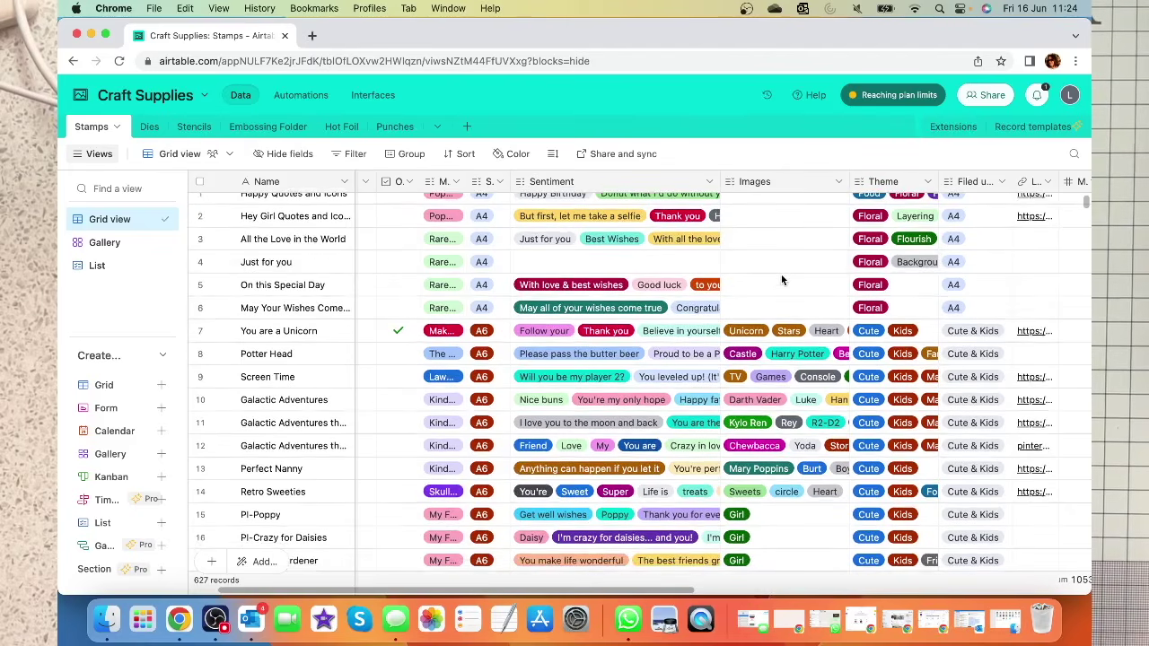
pyautogui.scroll(1, 782, 277)
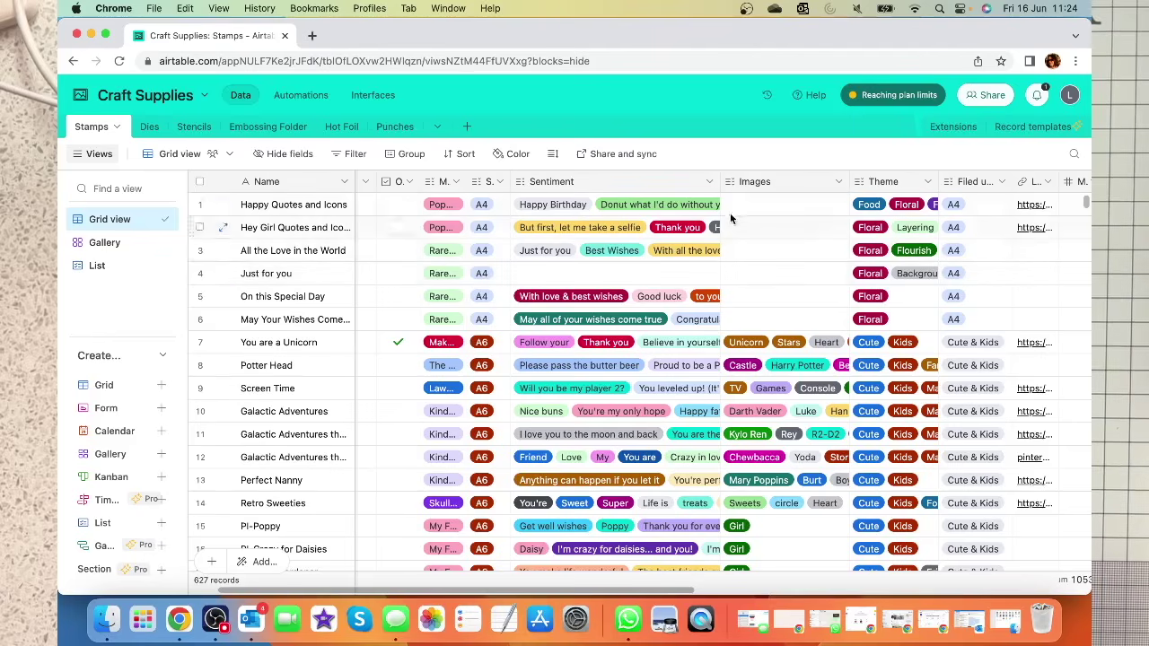
pyautogui.click(838, 183)
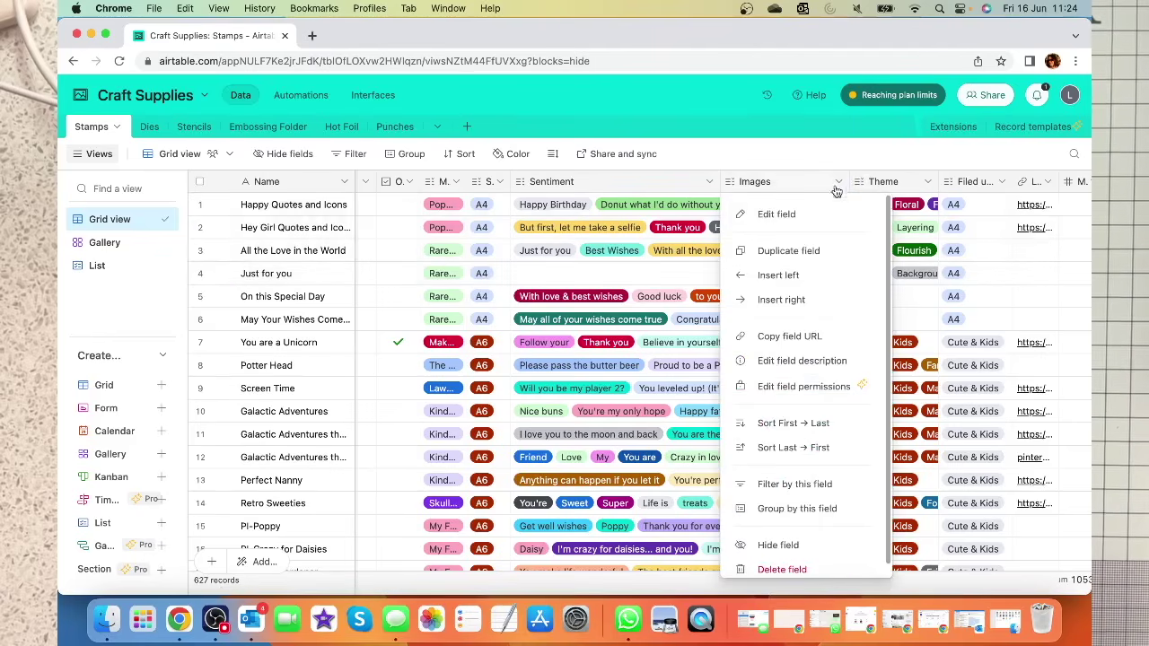
pyautogui.click(792, 485)
pyautogui.click(609, 209)
pyautogui.write('unic')
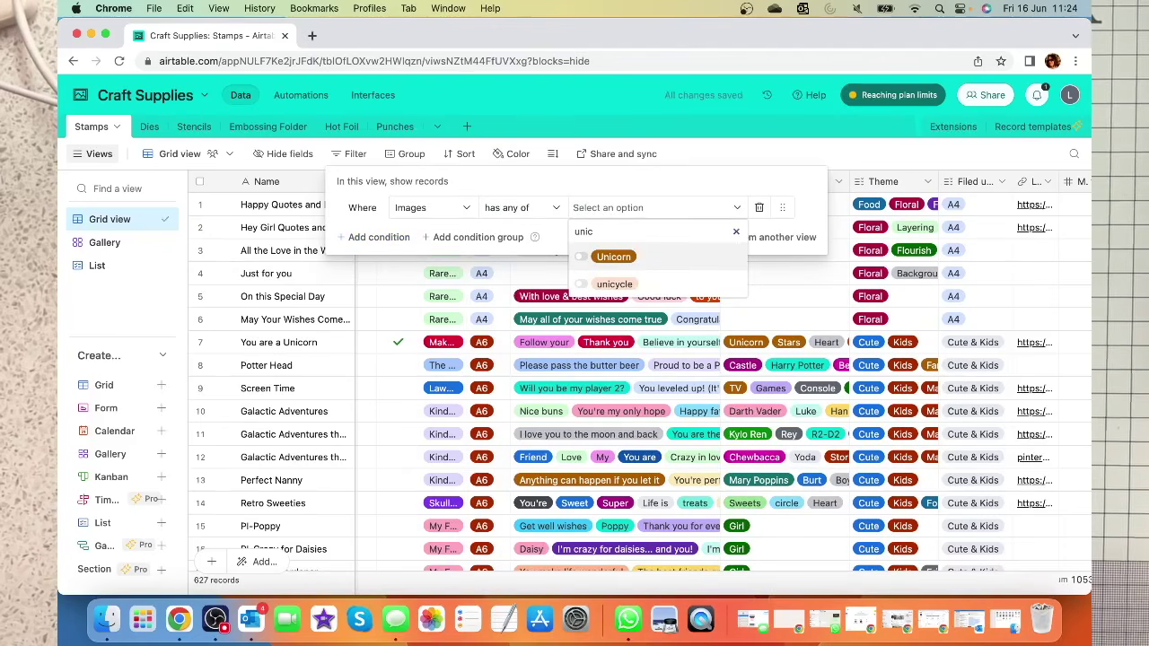
pyautogui.click(582, 258)
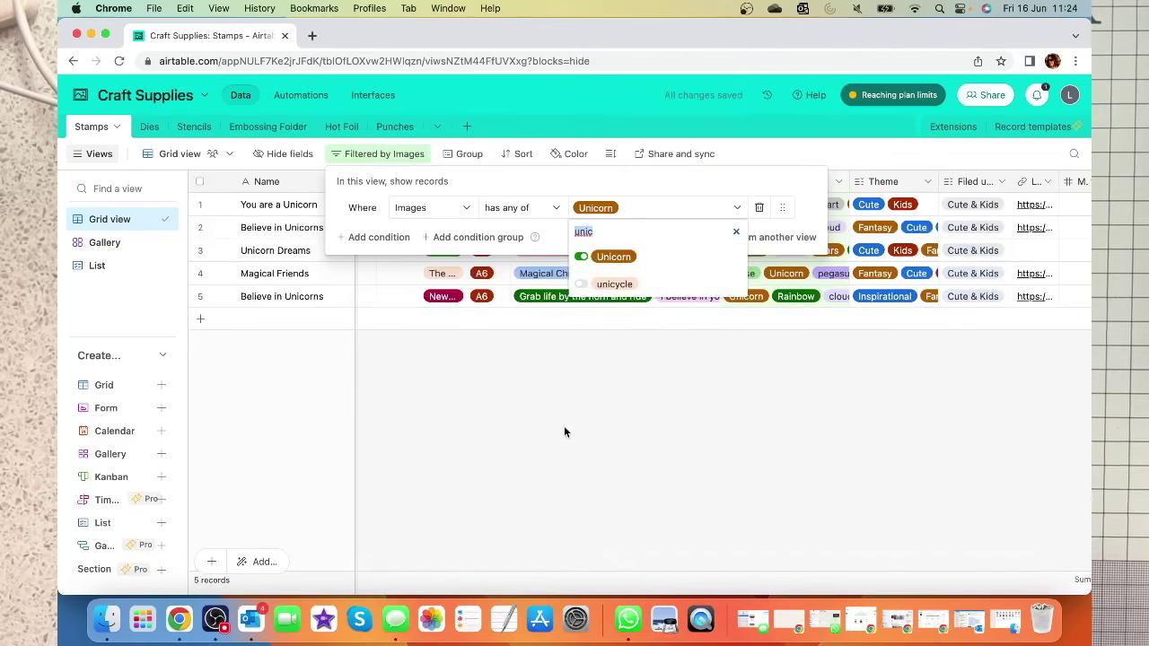
pyautogui.press('Escape')
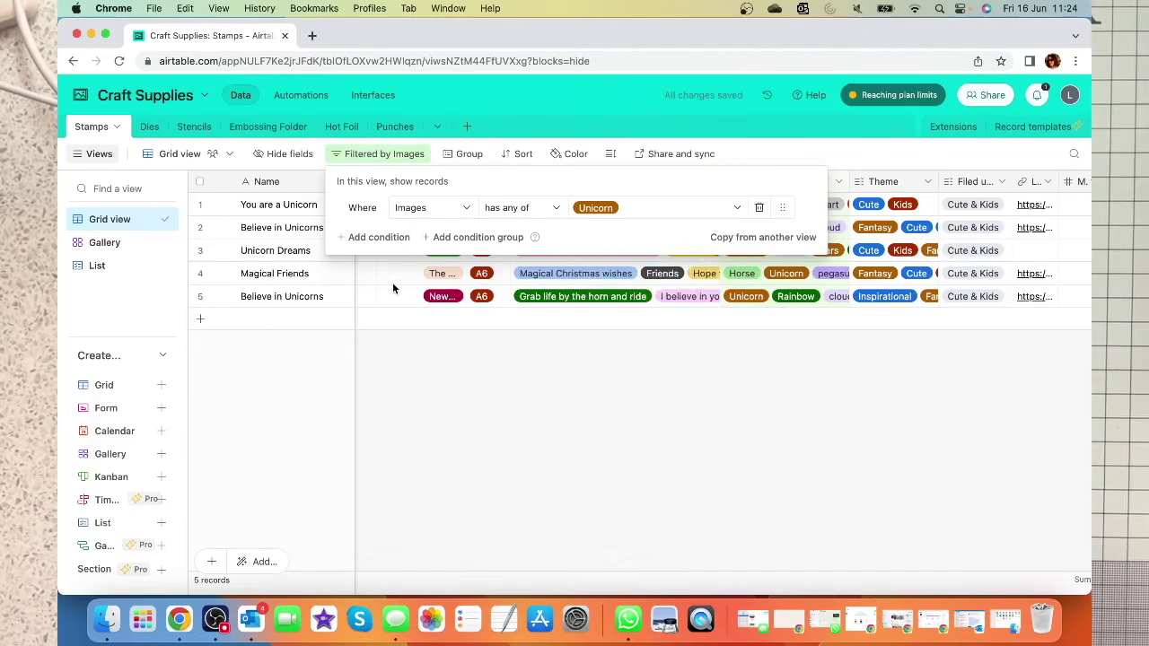
pyautogui.press('Escape')
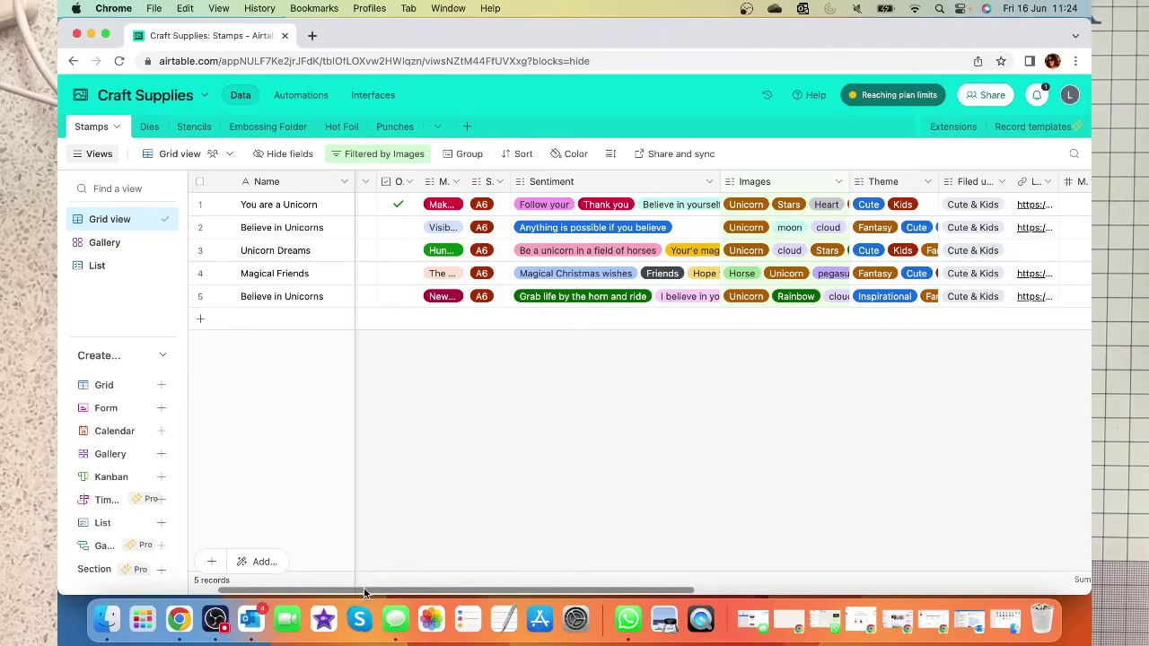
# - View the photo of the You are a Unicorn record enlarged, and close it
pyautogui.moveTo(362, 587); pyautogui.dragTo(308, 591)
pyautogui.click(368, 207)
pyautogui.click(368, 209)
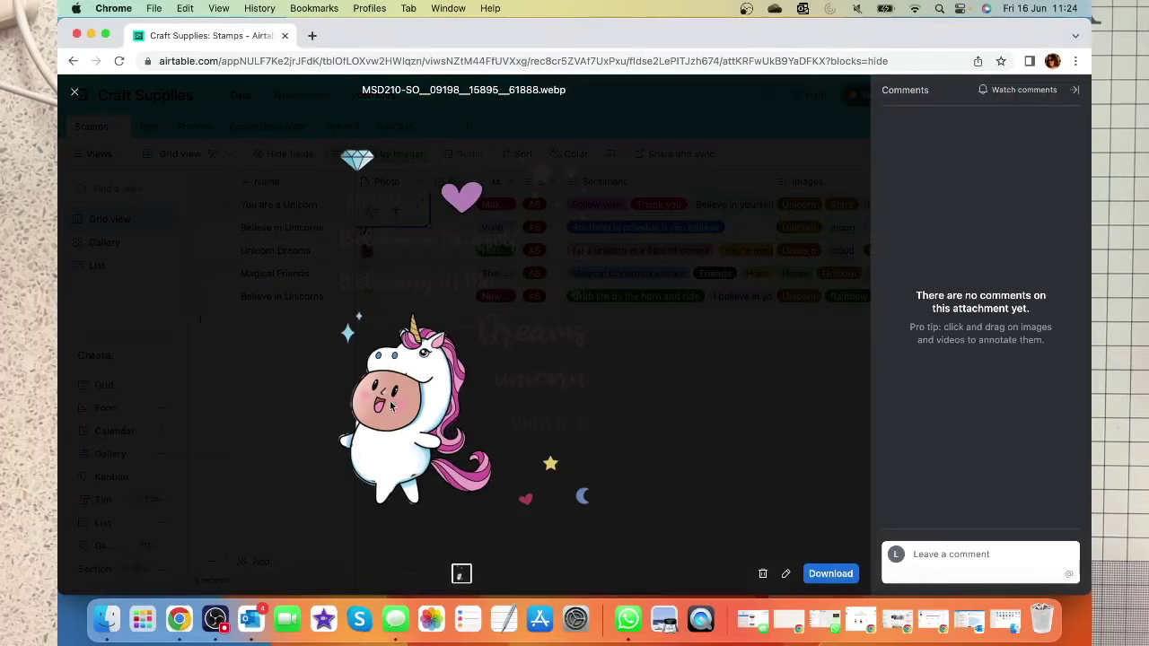
pyautogui.click(75, 92)
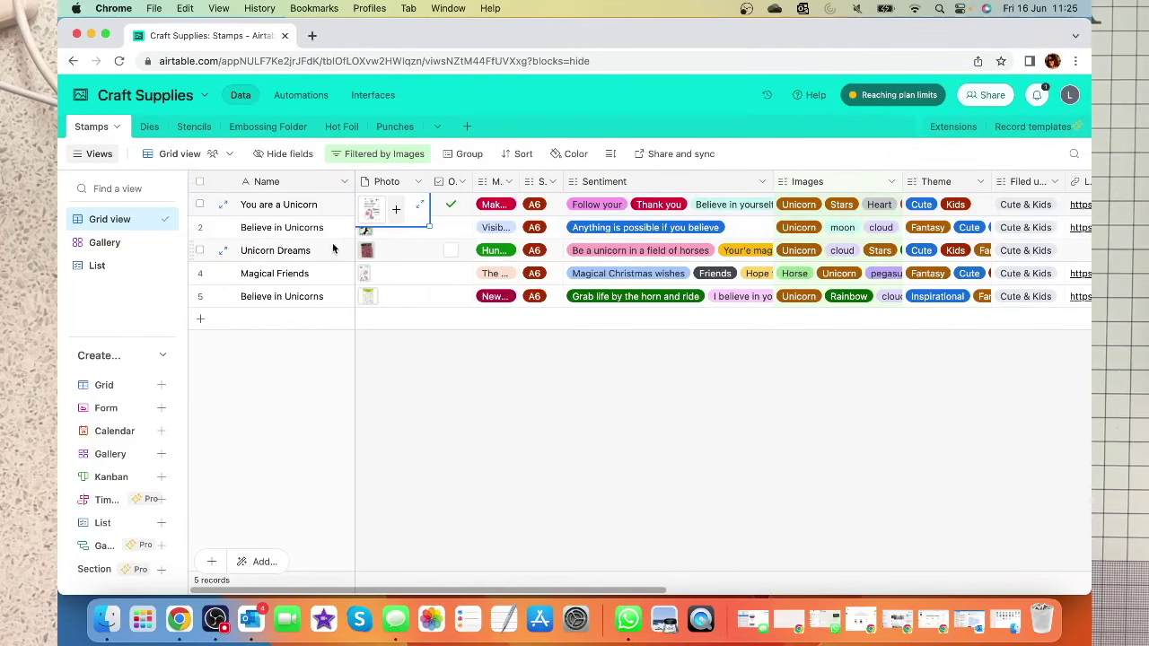
# - View the photo of the first Believe in Unicorns record enlarged, and close it
pyautogui.click(368, 229)
pyautogui.click(368, 230)
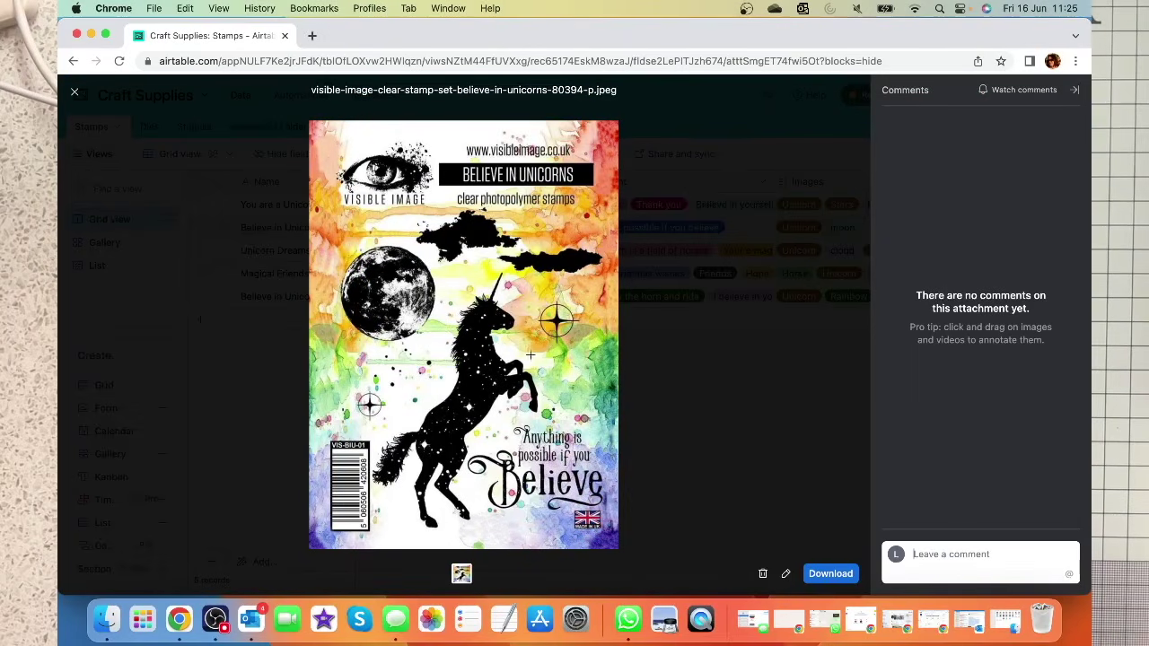
pyautogui.click(75, 94)
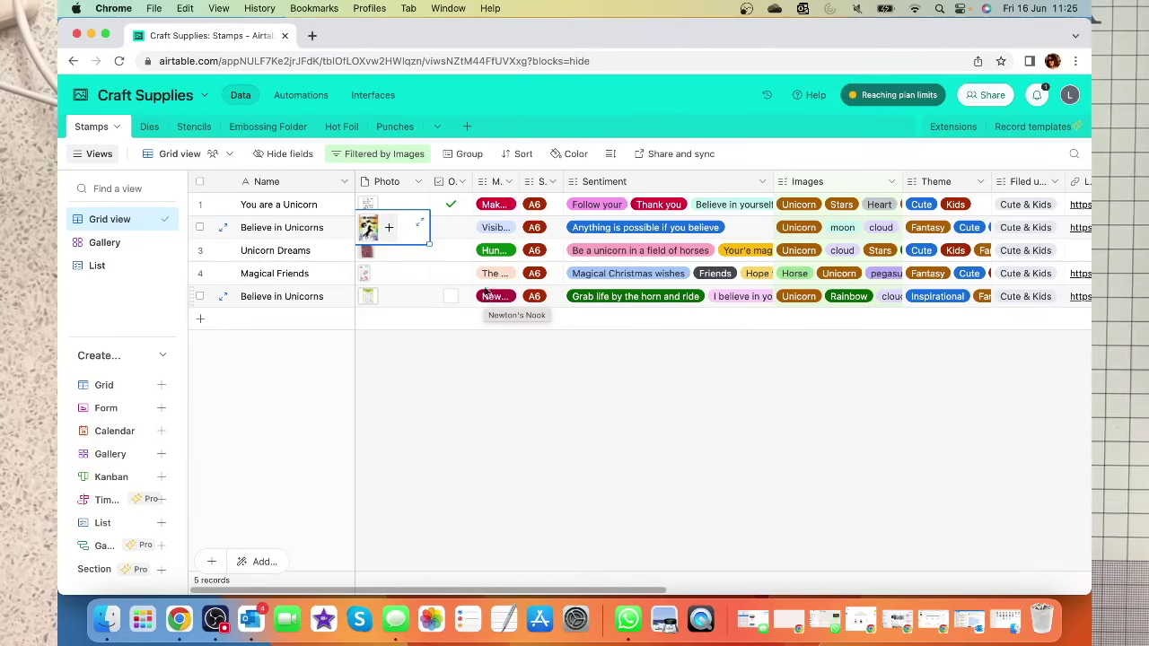
# - Remove the Images filter from the Stamps table and look through the full list of stamps again
pyautogui.click(406, 155)
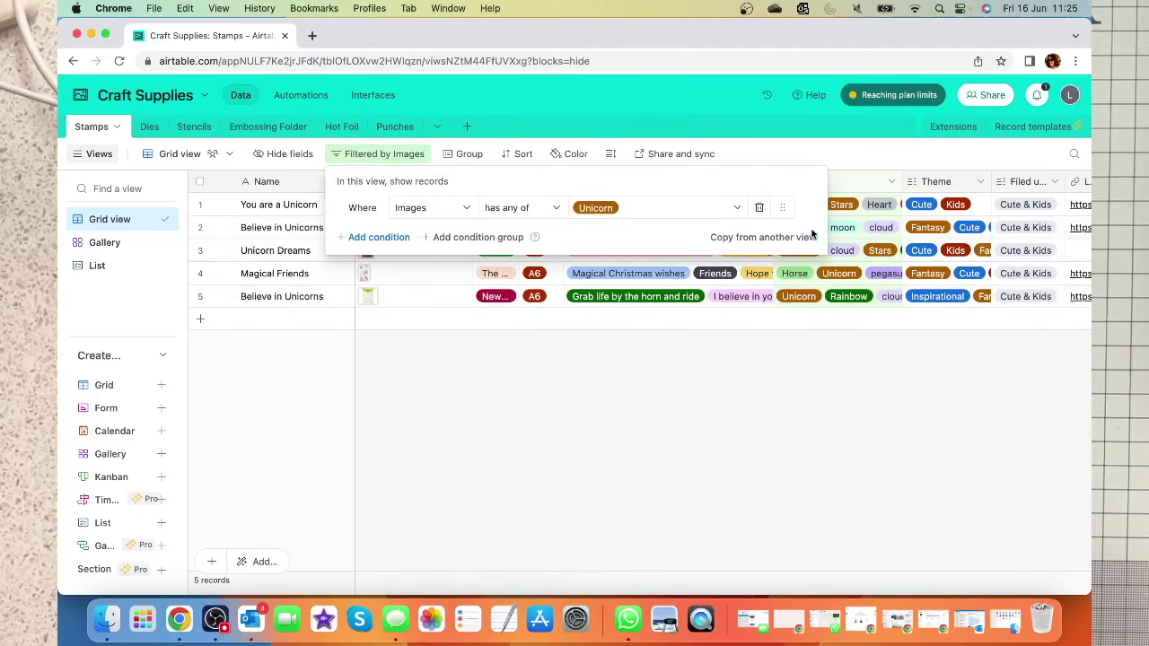
pyautogui.click(759, 209)
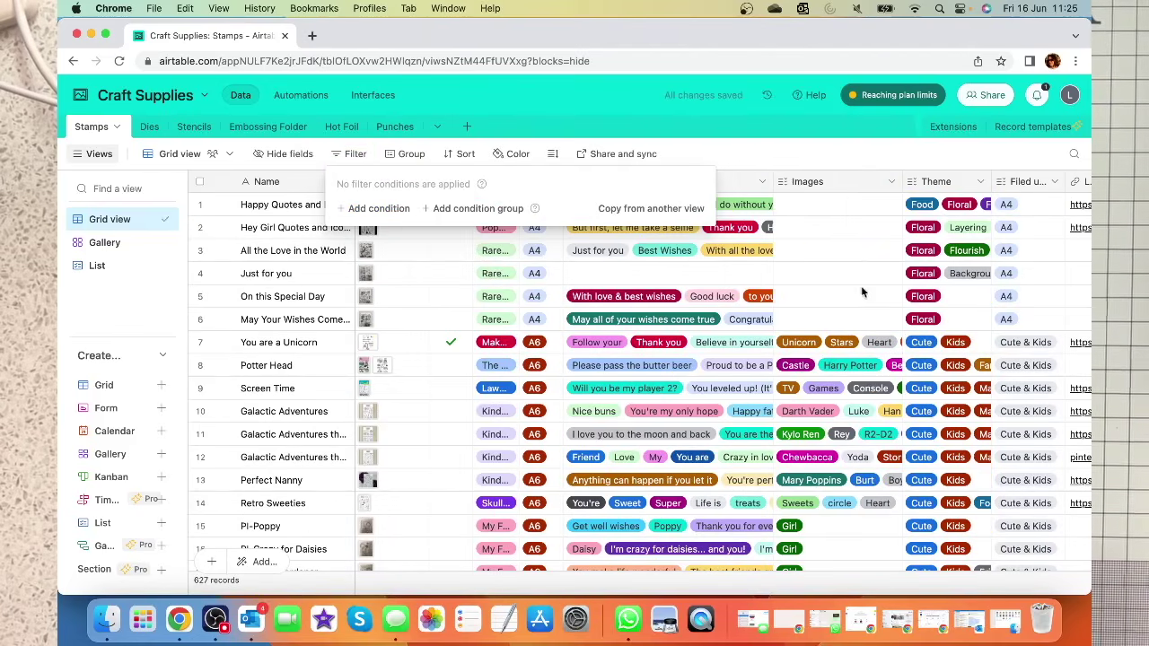
pyautogui.scroll(-3, 848, 286)
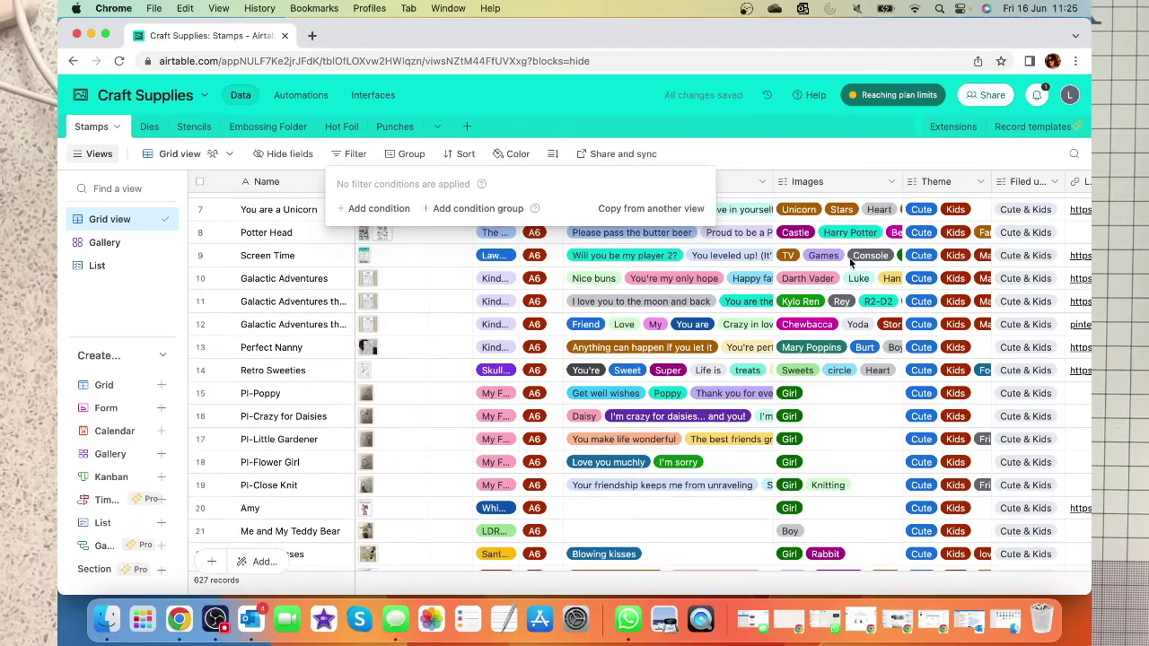
pyautogui.scroll(3, 844, 247)
pyautogui.click(847, 217)
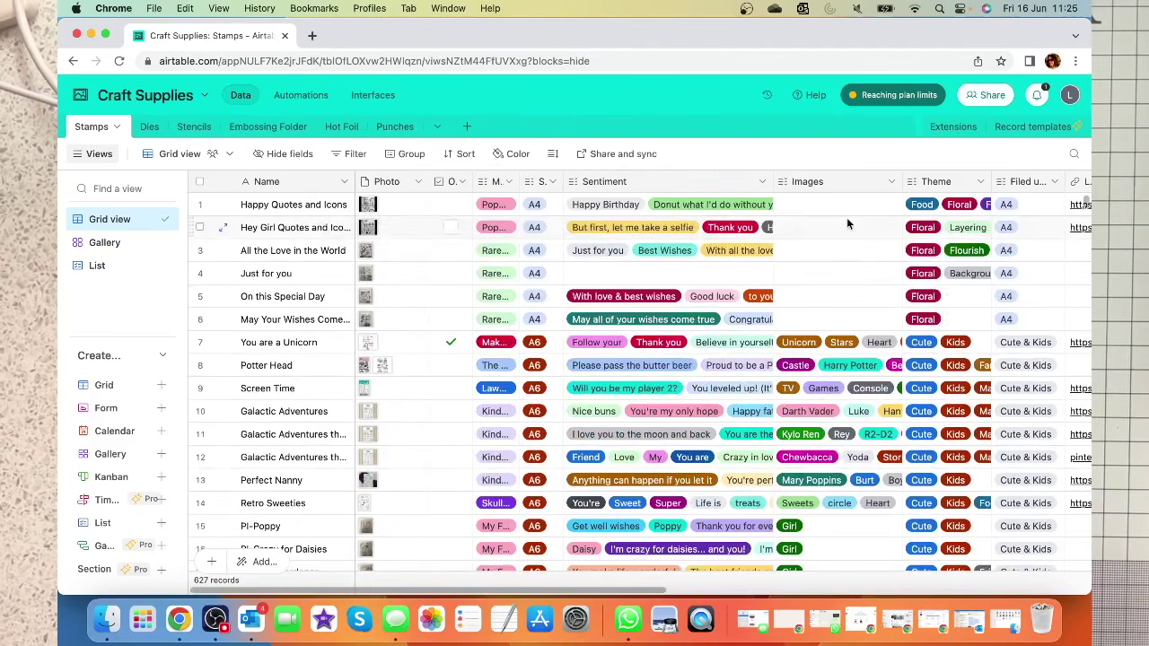
pyautogui.scroll(-10, 823, 253)
pyautogui.scroll(10, 820, 206)
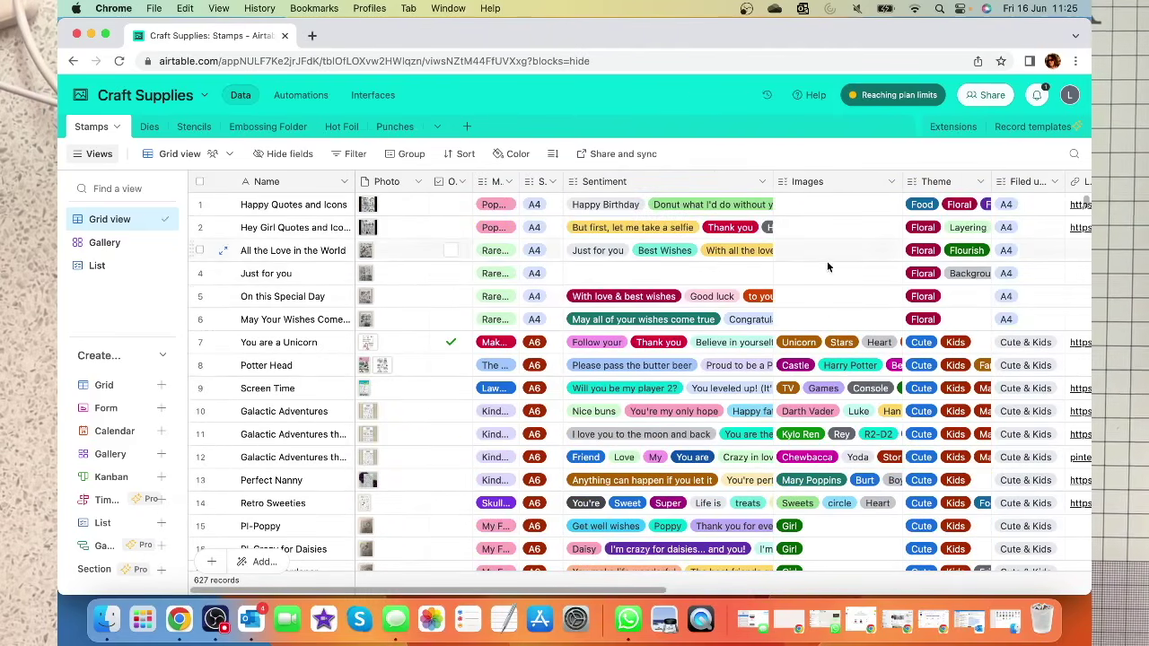
# - Look further down the Stamps records and across to the Theme column and the linked Dies and Stencils columns
pyautogui.scroll(-10, 827, 253)
pyautogui.scroll(-12, 835, 386)
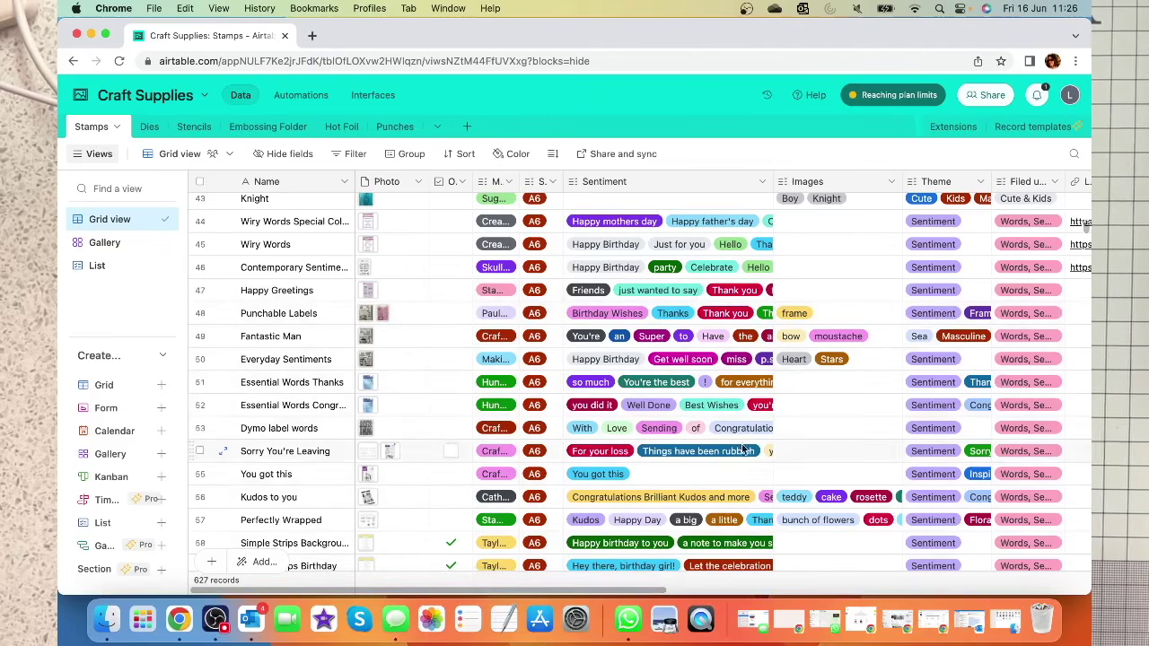
pyautogui.moveTo(575, 589); pyautogui.dragTo(718, 580)
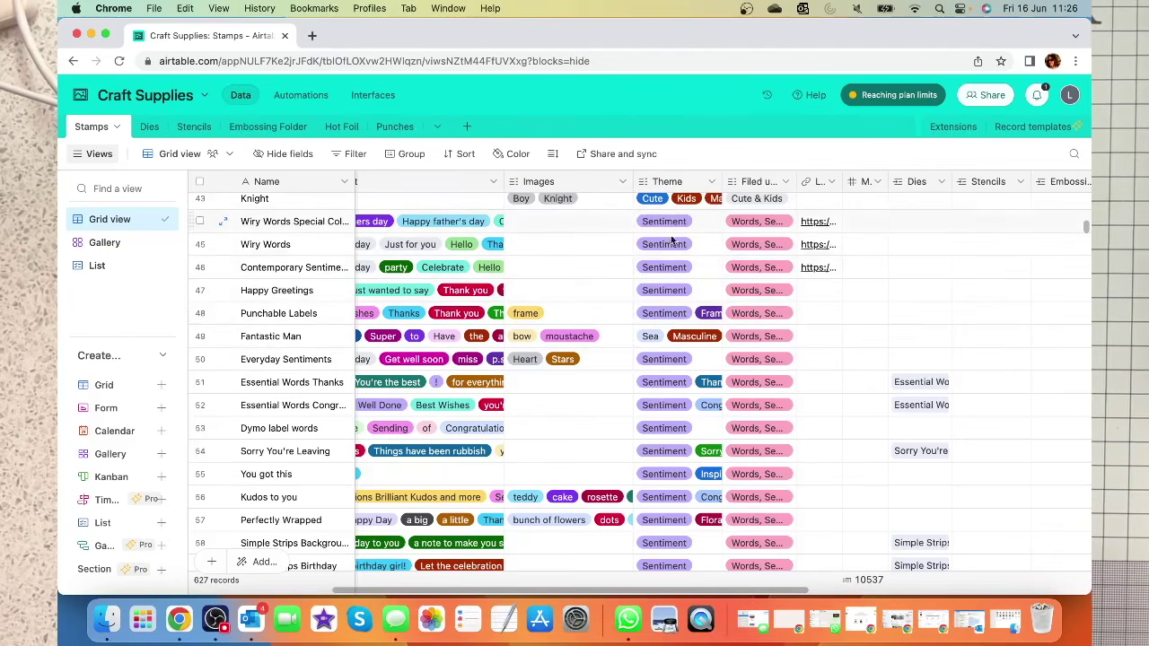
pyautogui.scroll(3, 692, 260)
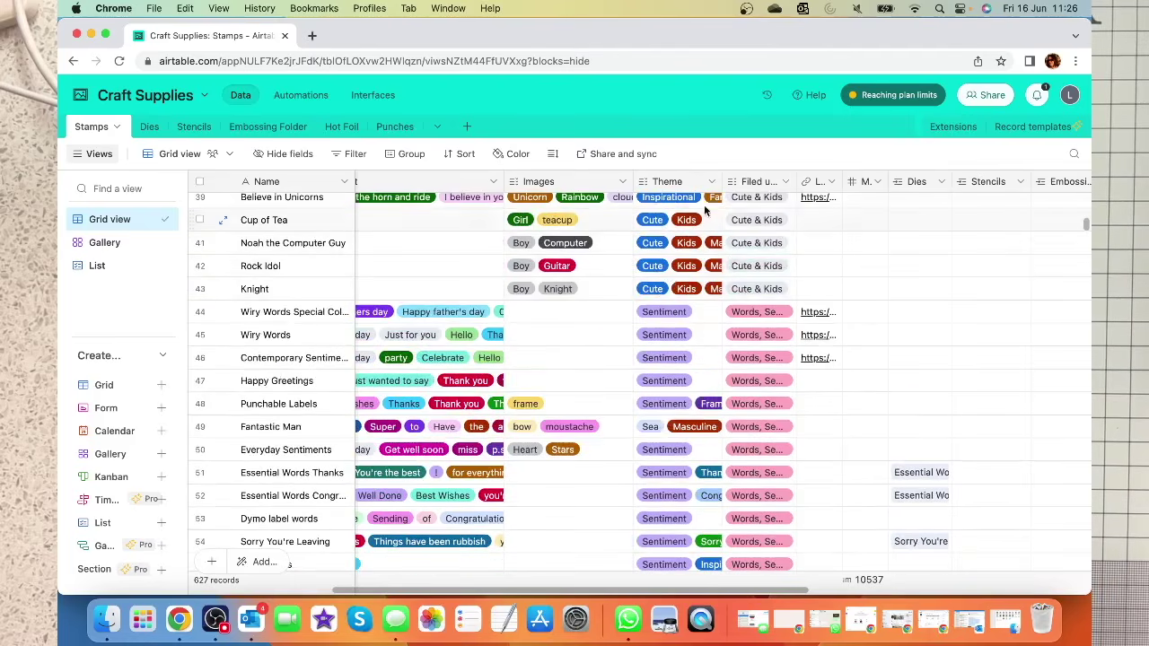
# - Expand the Theme cell of the Knight record and open the list of available theme options
pyautogui.click(653, 288)
pyautogui.click(710, 299)
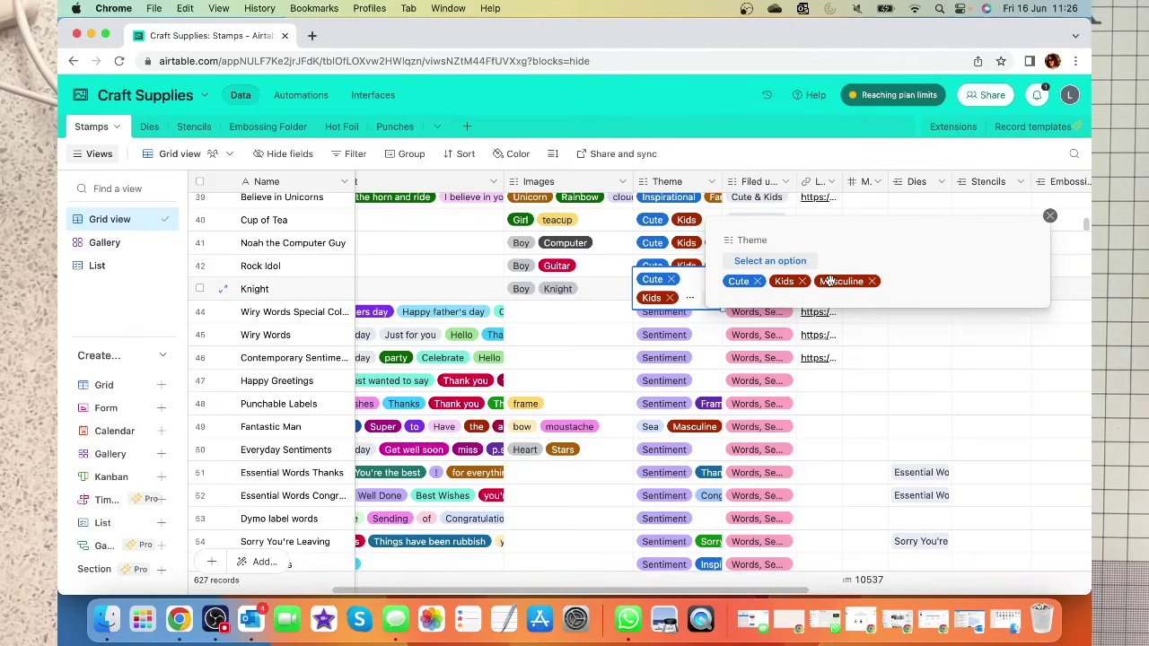
pyautogui.click(770, 261)
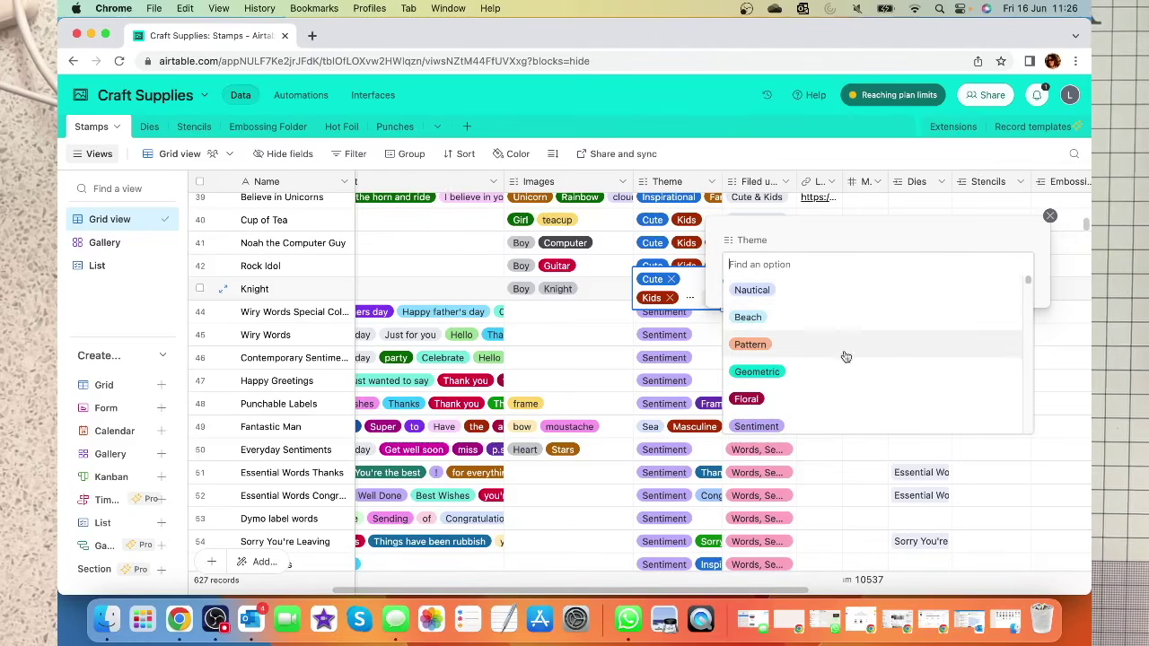
# - Read through the available Theme options for stamps, from Nautical and Beach through Christmas and Winter to Fruit and Sport
pyautogui.scroll(-1, 835, 359)
pyautogui.scroll(-4, 846, 376)
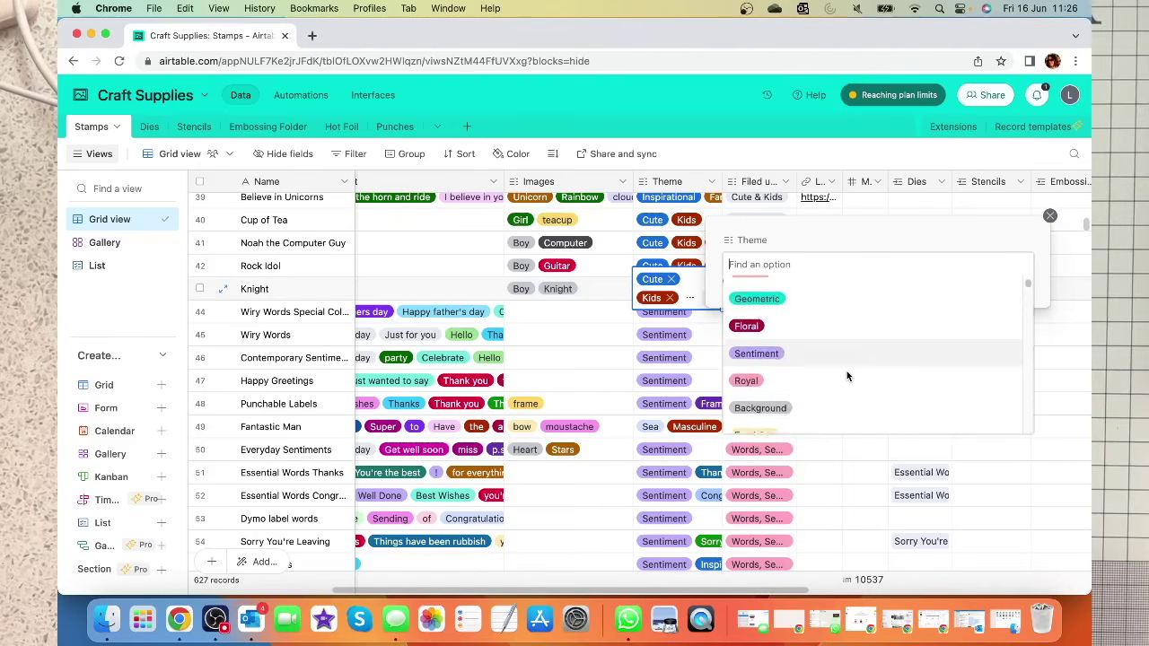
pyautogui.scroll(-1, 862, 349)
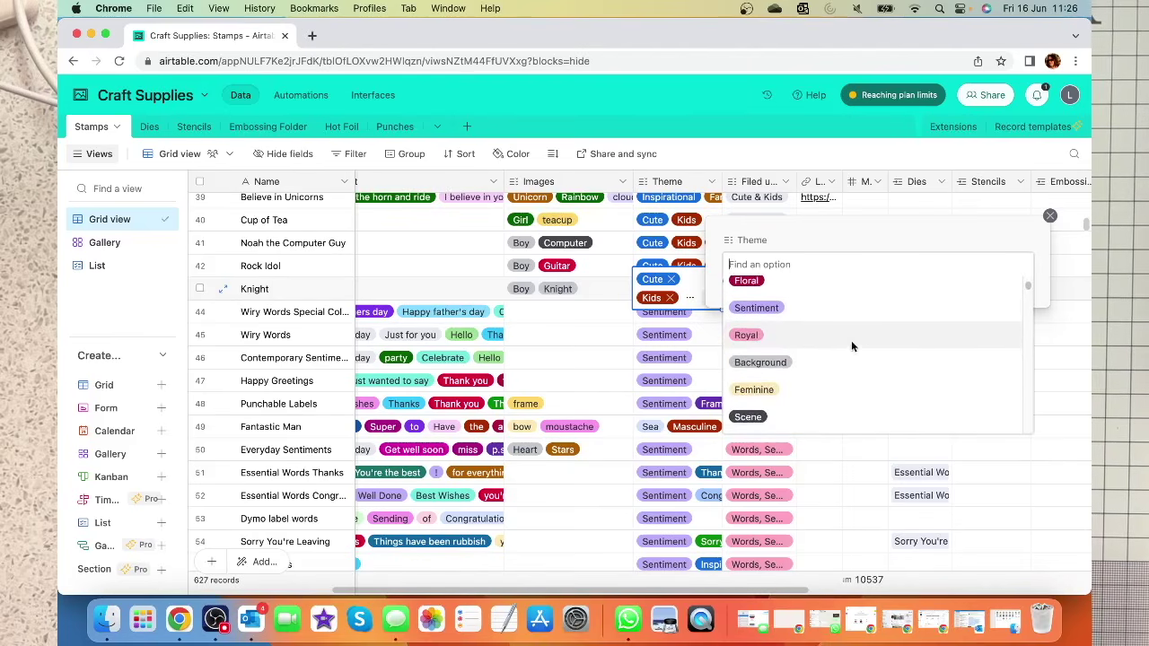
pyautogui.scroll(-1, 878, 339)
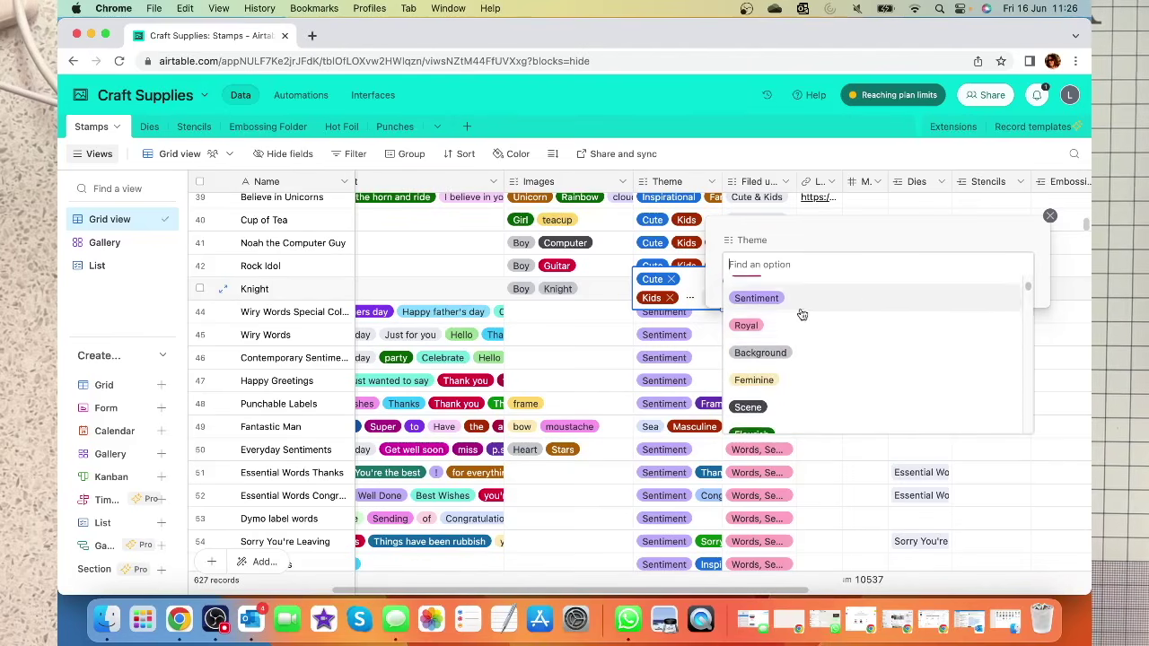
pyautogui.scroll(-1, 886, 319)
pyautogui.scroll(-2, 884, 320)
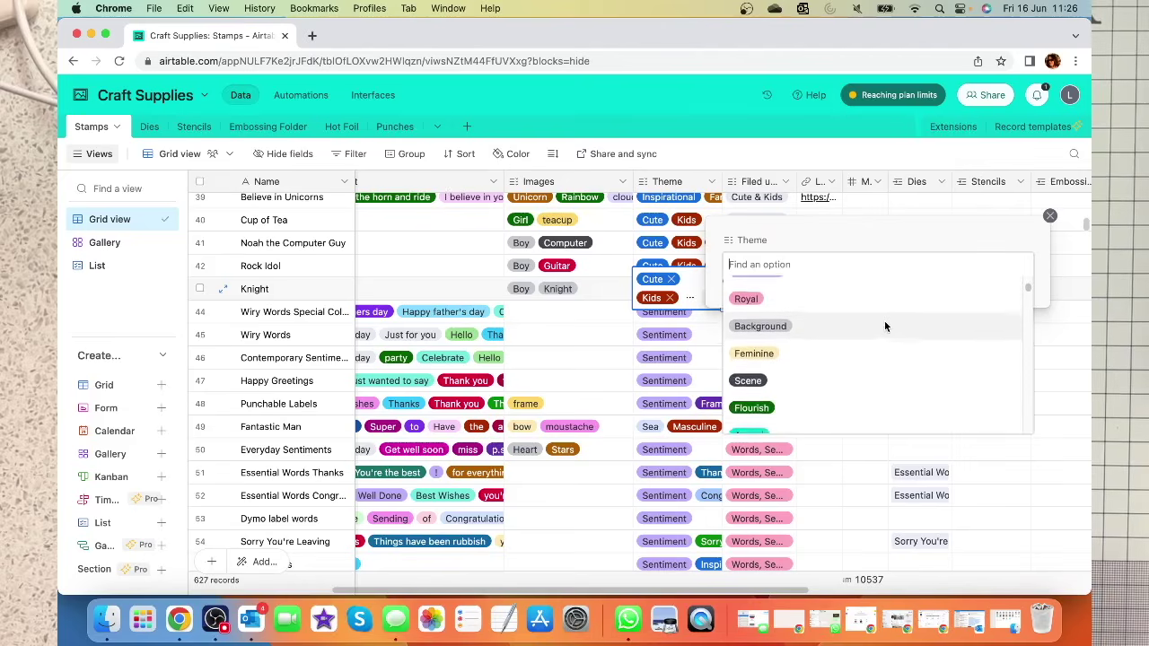
pyautogui.scroll(-1, 871, 337)
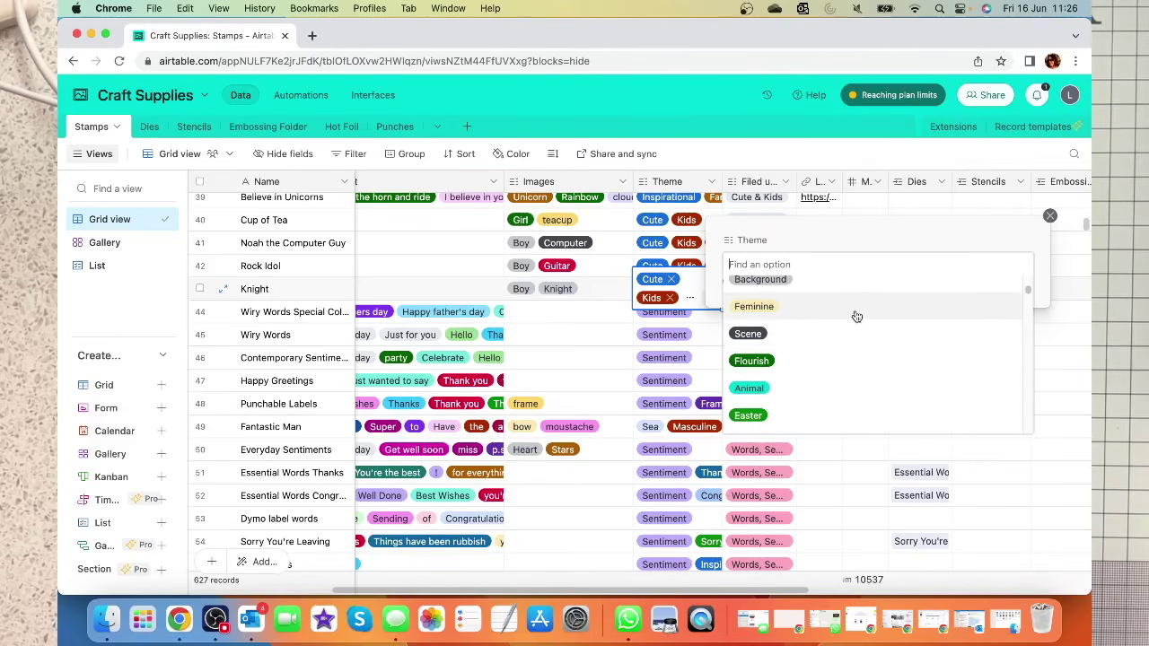
pyautogui.scroll(1, 802, 314)
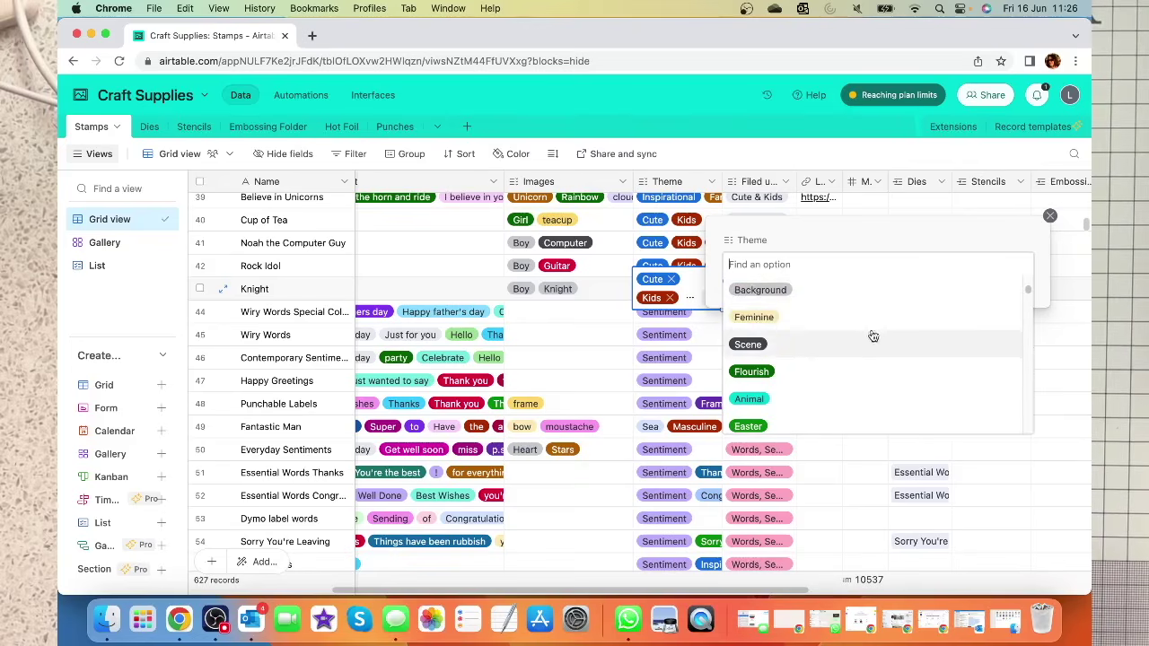
pyautogui.scroll(-1, 877, 348)
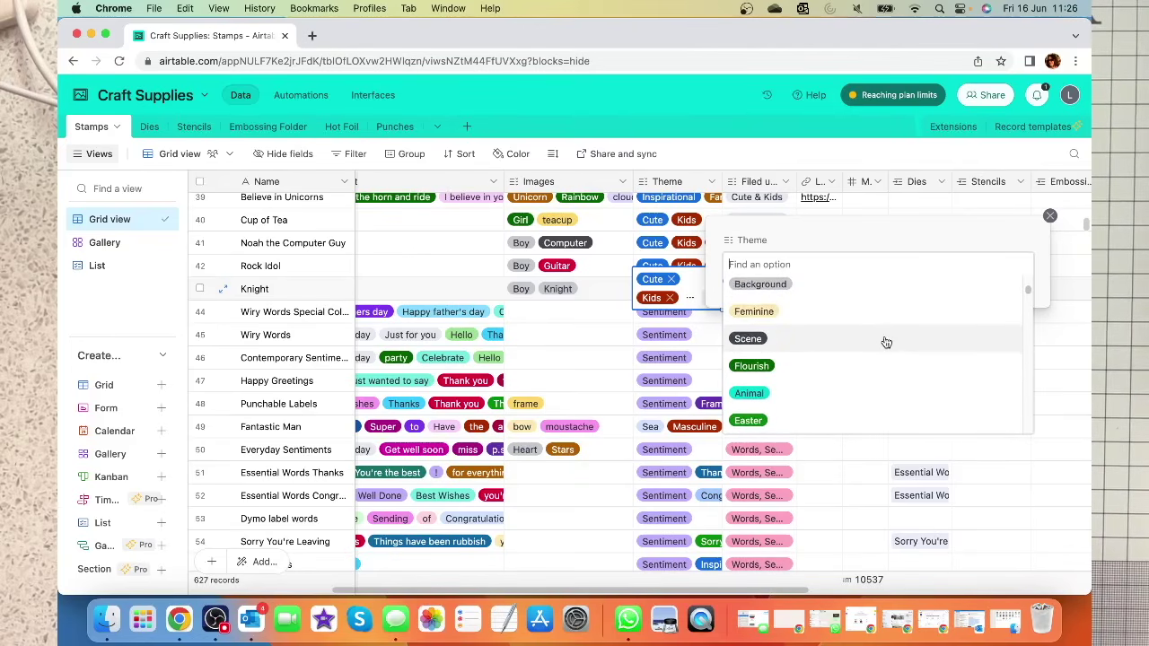
pyautogui.scroll(-1, 886, 341)
pyautogui.scroll(-2, 885, 336)
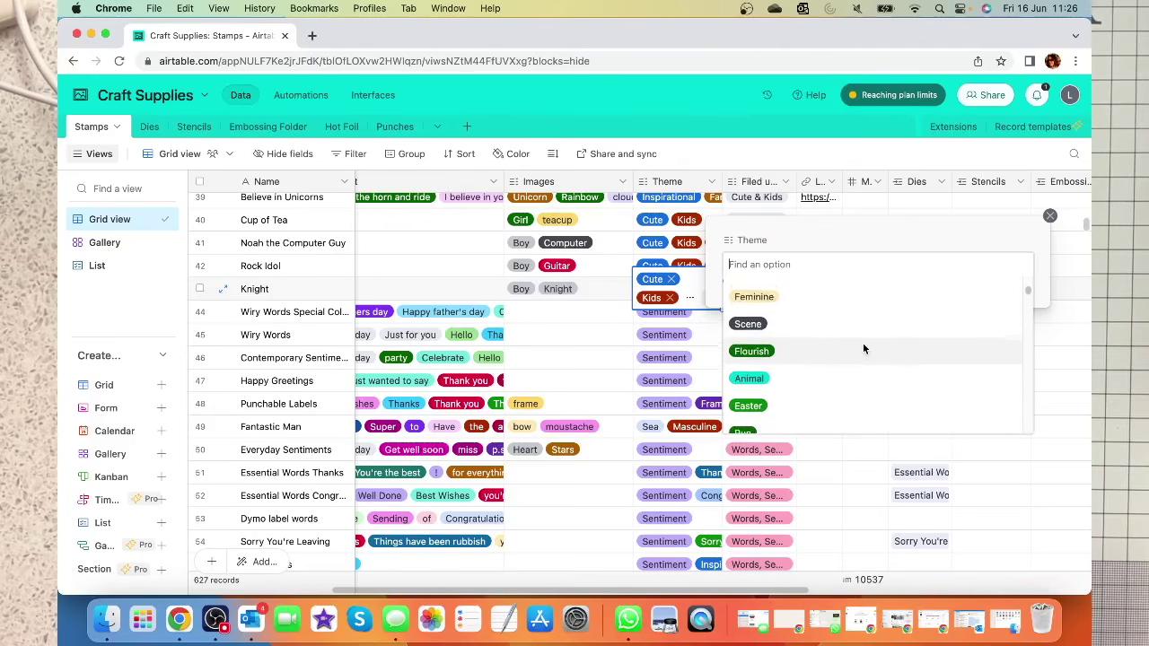
pyautogui.scroll(-3, 864, 346)
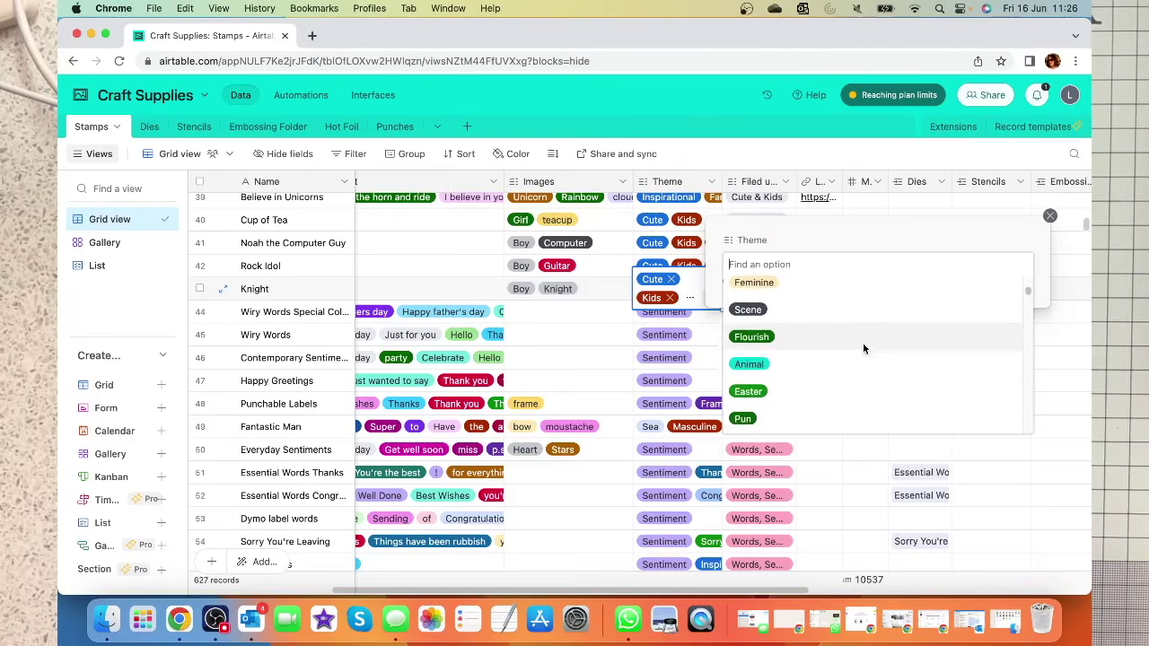
pyautogui.scroll(-1, 865, 357)
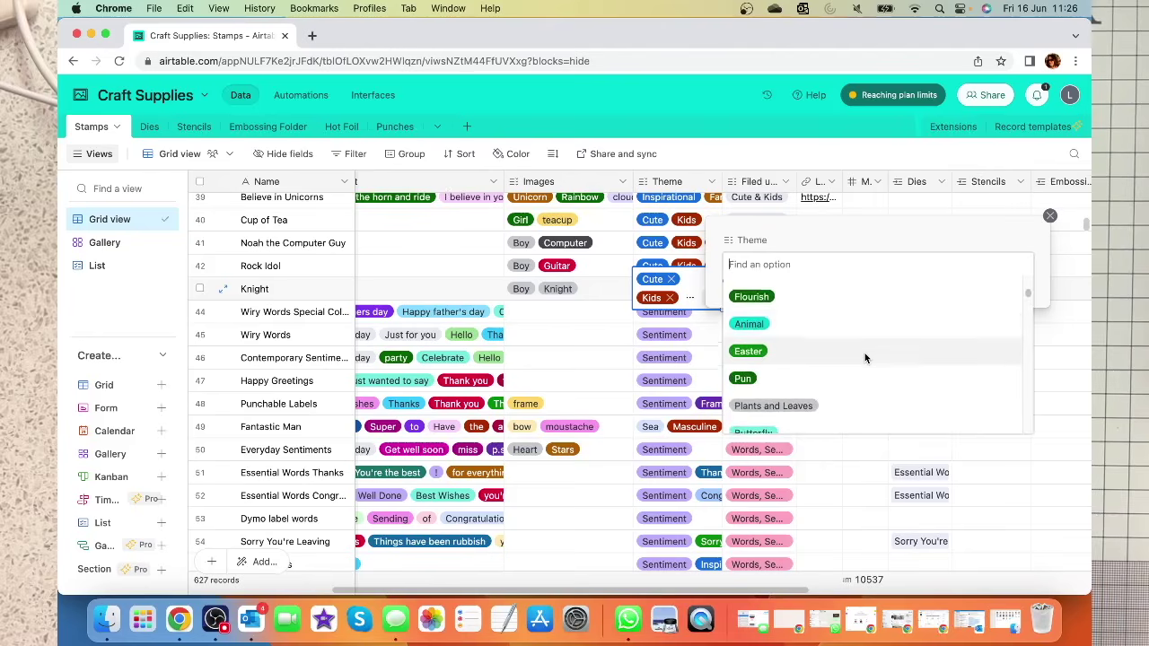
pyautogui.scroll(-3, 865, 359)
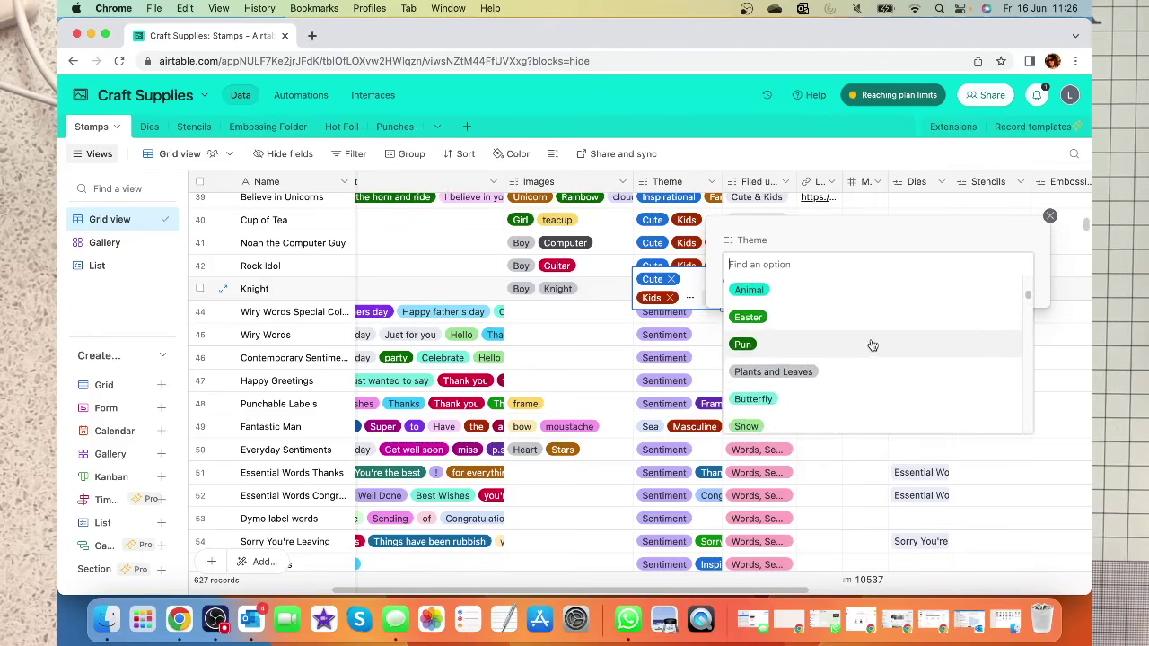
pyautogui.scroll(-3, 872, 345)
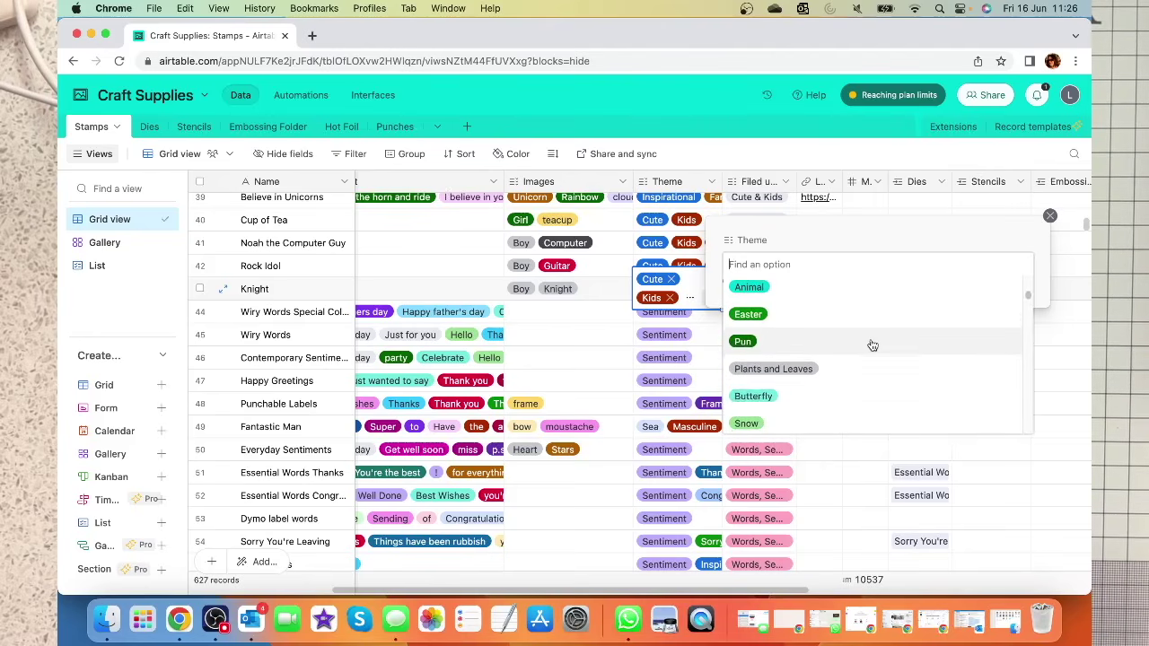
pyautogui.scroll(-5, 872, 344)
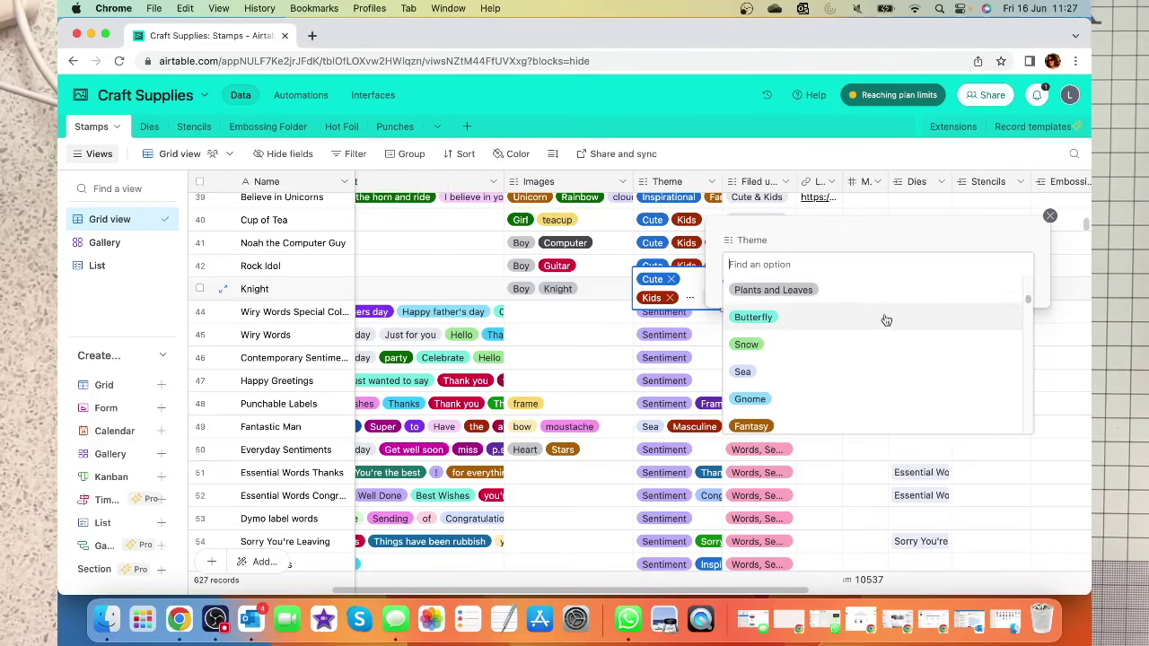
pyautogui.scroll(-1, 885, 318)
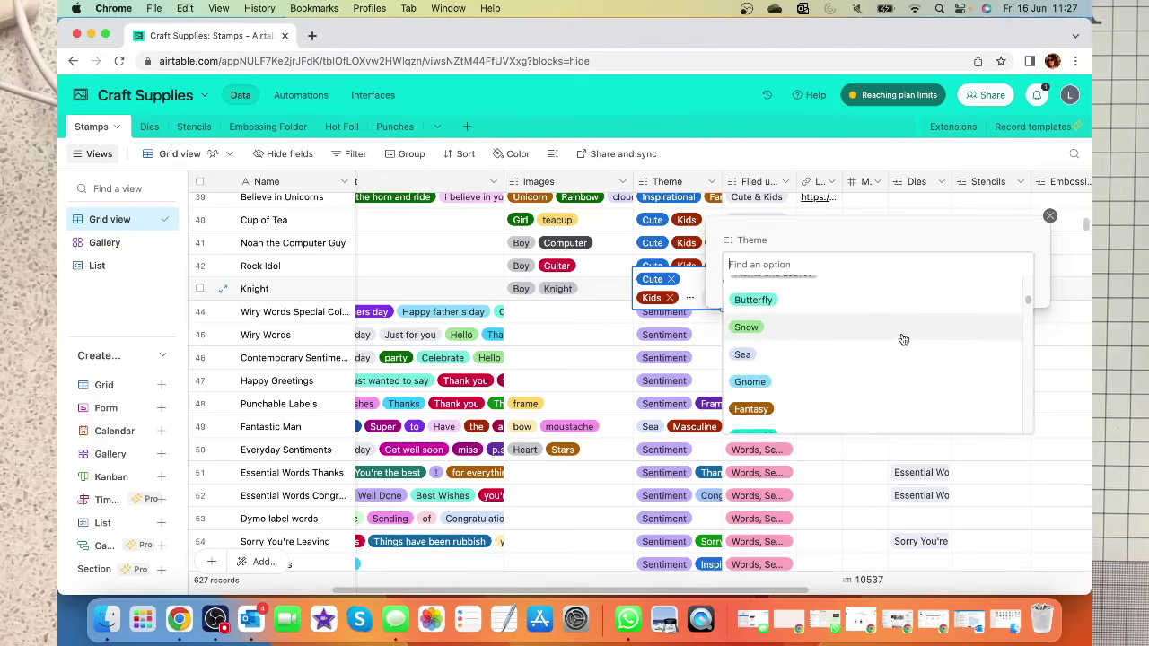
pyautogui.scroll(-3, 898, 336)
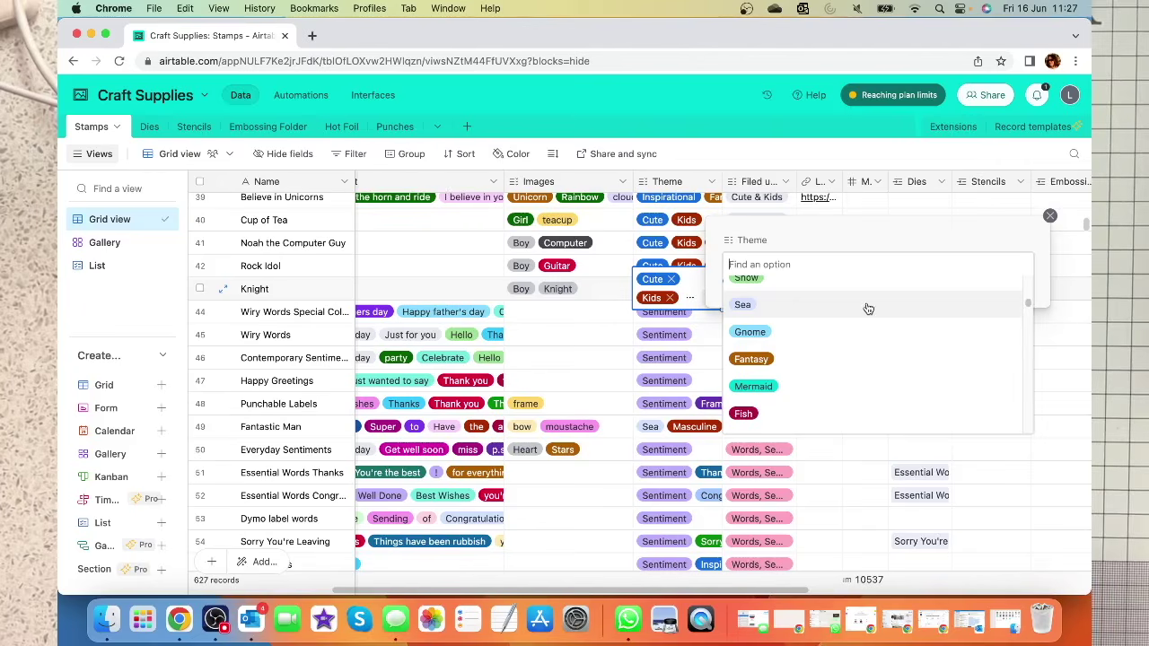
pyautogui.scroll(-1, 875, 326)
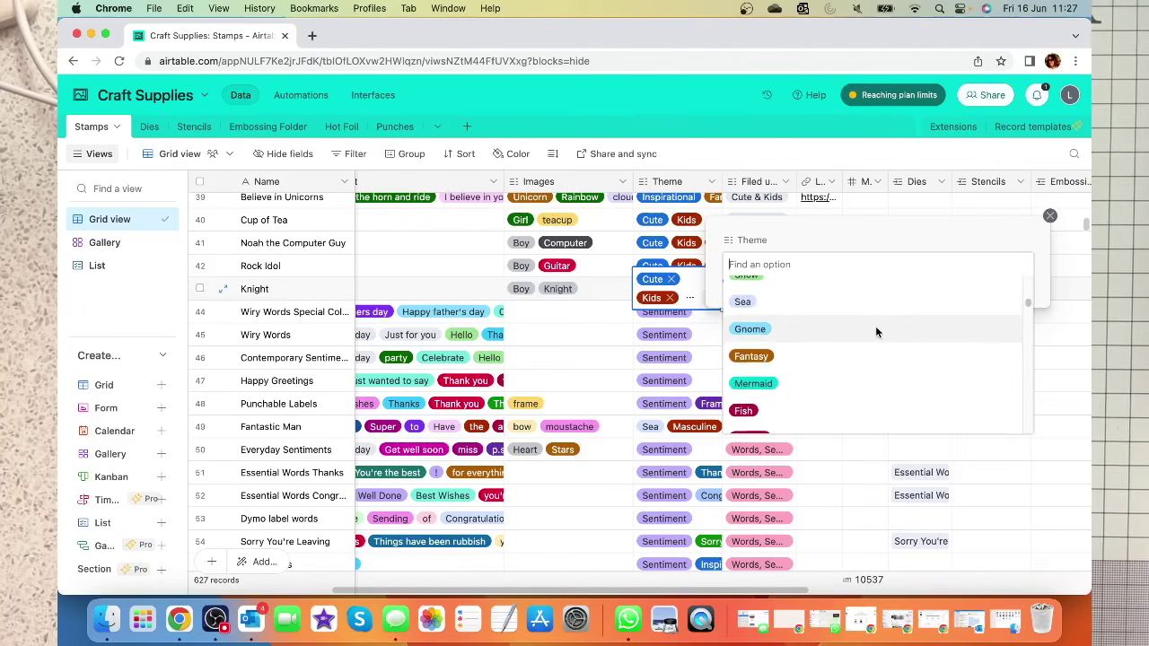
pyautogui.scroll(-1, 876, 330)
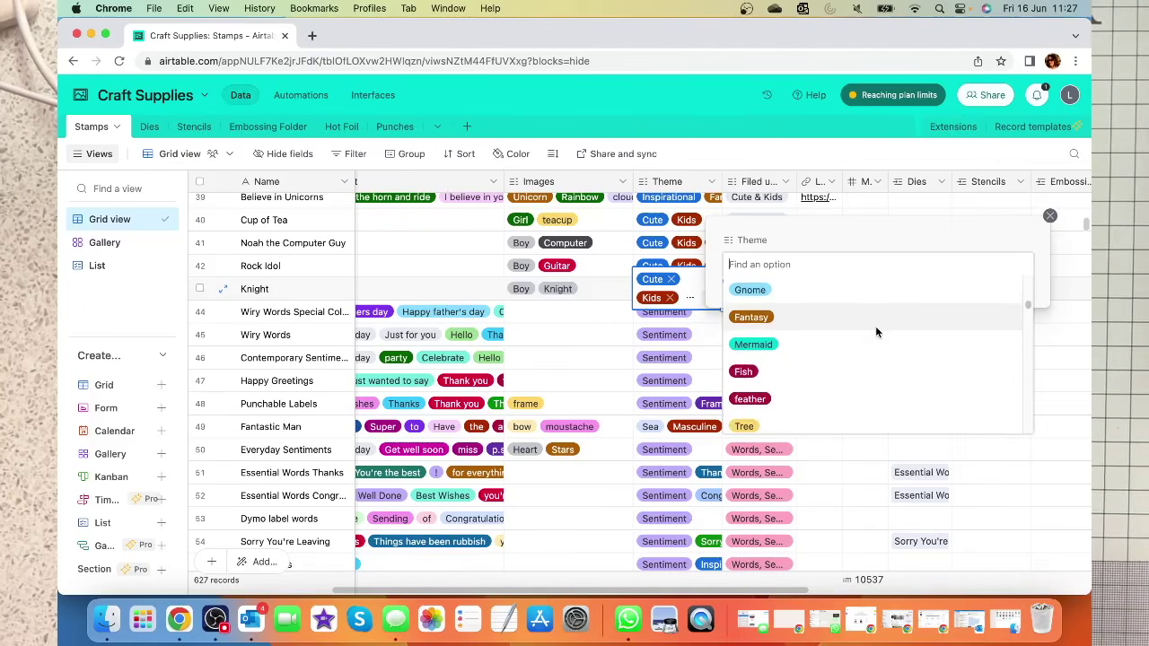
pyautogui.scroll(-1, 878, 332)
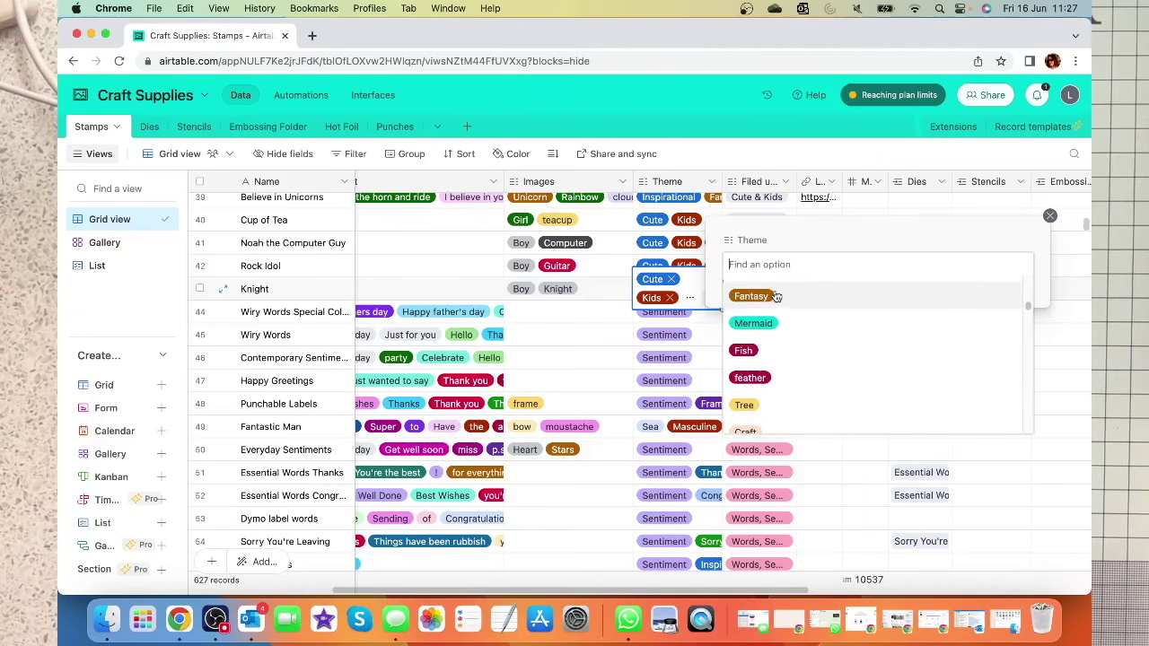
pyautogui.scroll(1, 899, 317)
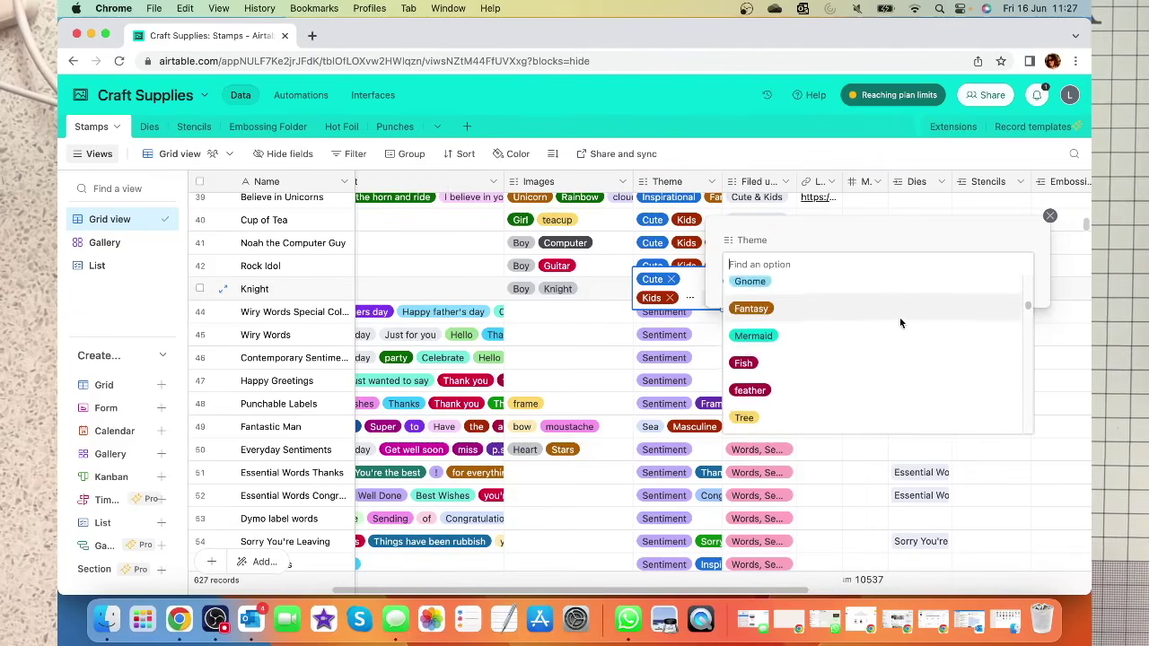
pyautogui.scroll(1, 847, 338)
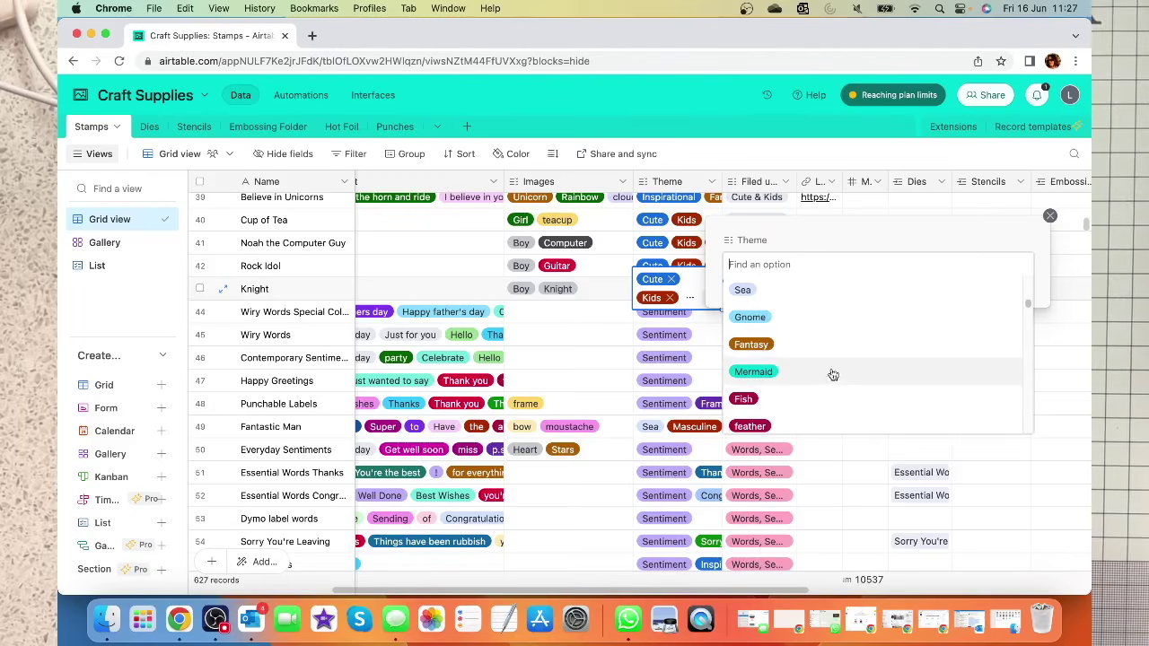
pyautogui.scroll(-1, 874, 351)
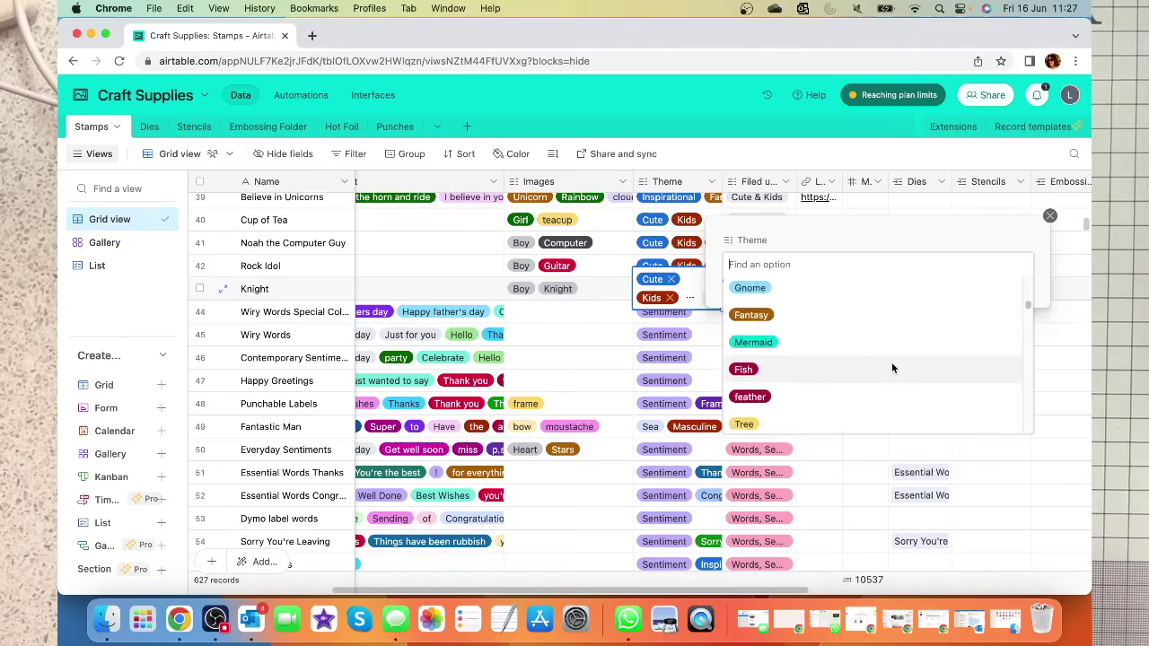
pyautogui.scroll(-1, 891, 367)
pyautogui.scroll(-2, 892, 366)
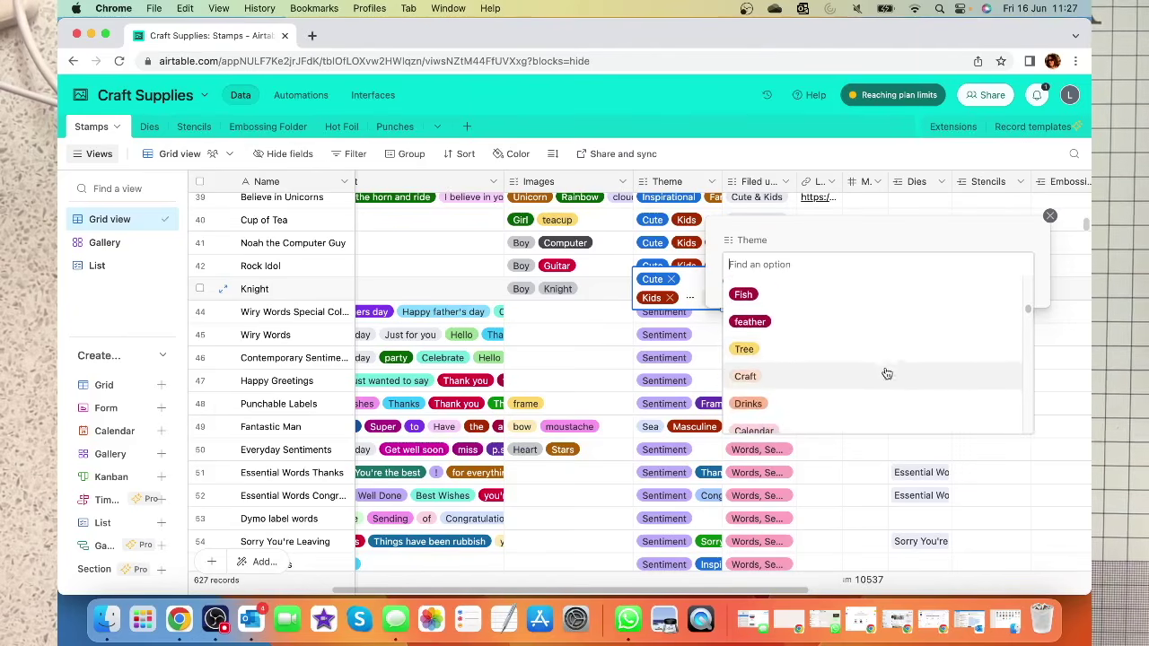
pyautogui.scroll(-2, 889, 368)
pyautogui.scroll(-1, 885, 366)
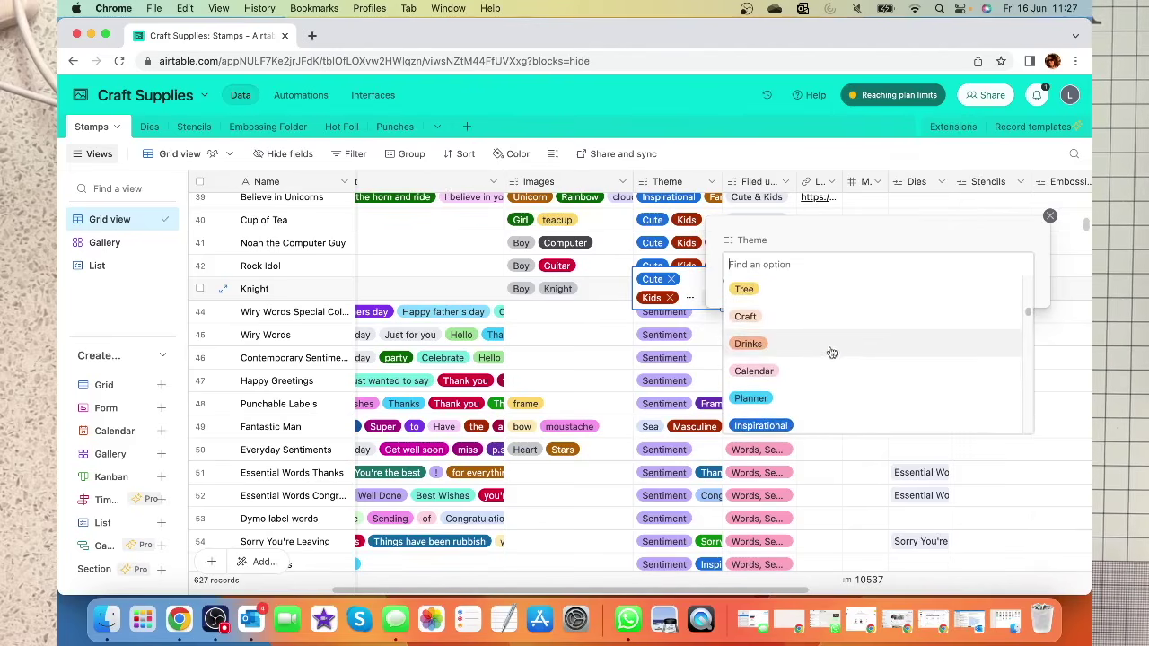
pyautogui.scroll(-1, 893, 352)
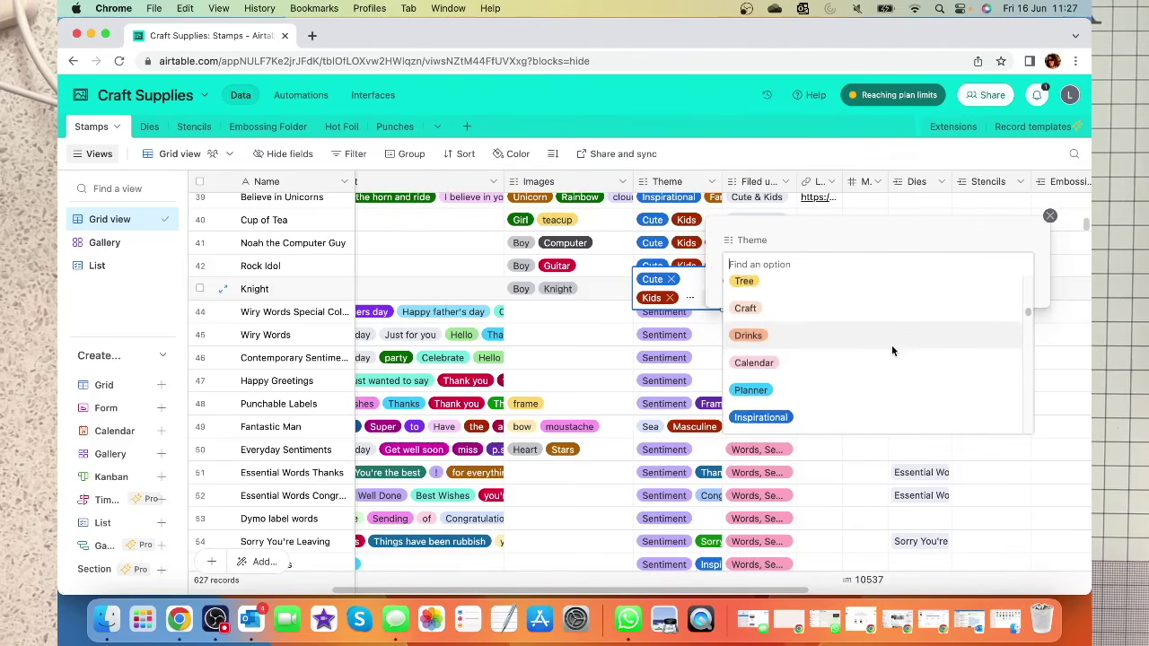
pyautogui.scroll(-1, 835, 341)
pyautogui.scroll(-2, 896, 351)
pyautogui.scroll(-3, 896, 352)
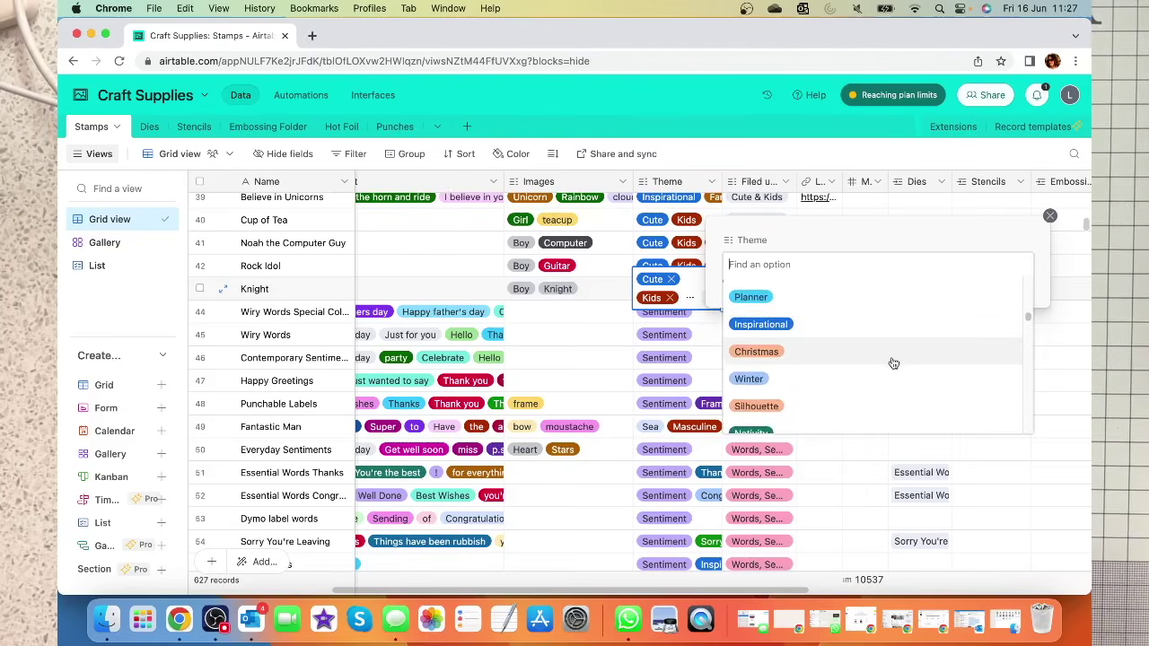
pyautogui.scroll(-2, 890, 357)
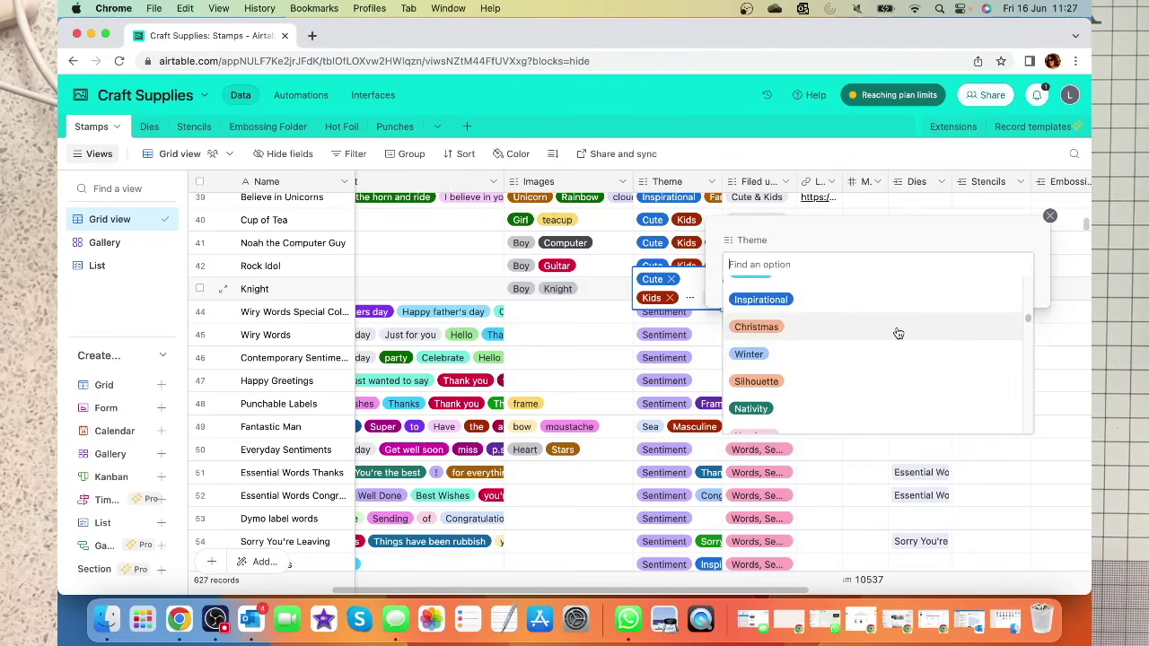
pyautogui.scroll(-1, 898, 333)
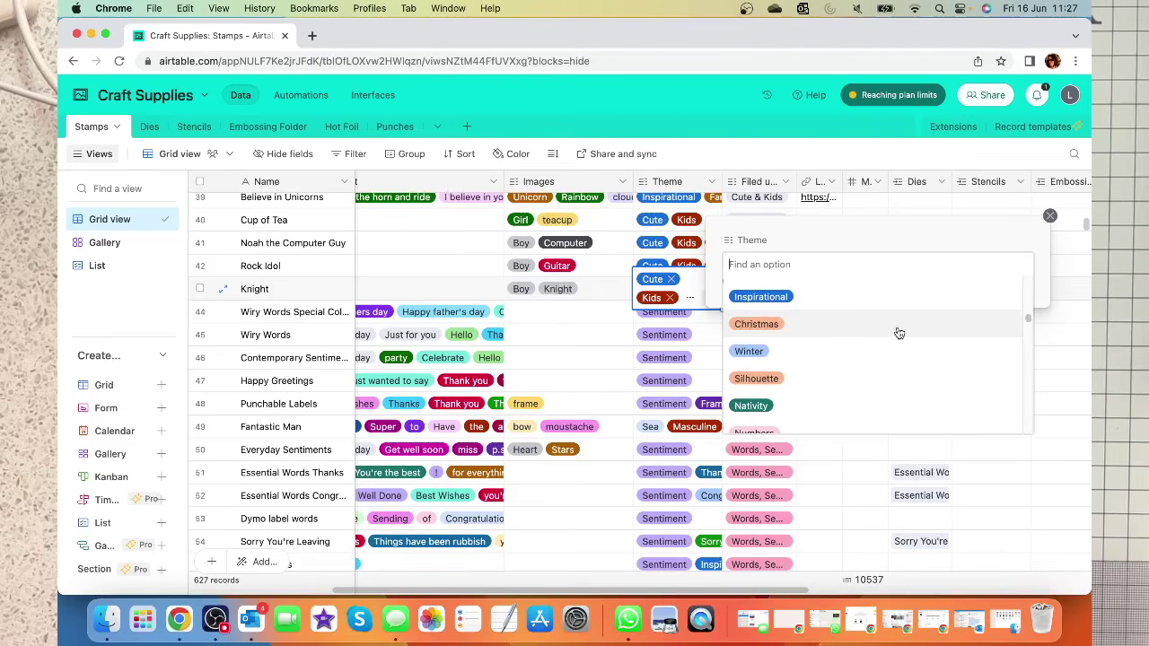
pyautogui.scroll(-1, 899, 333)
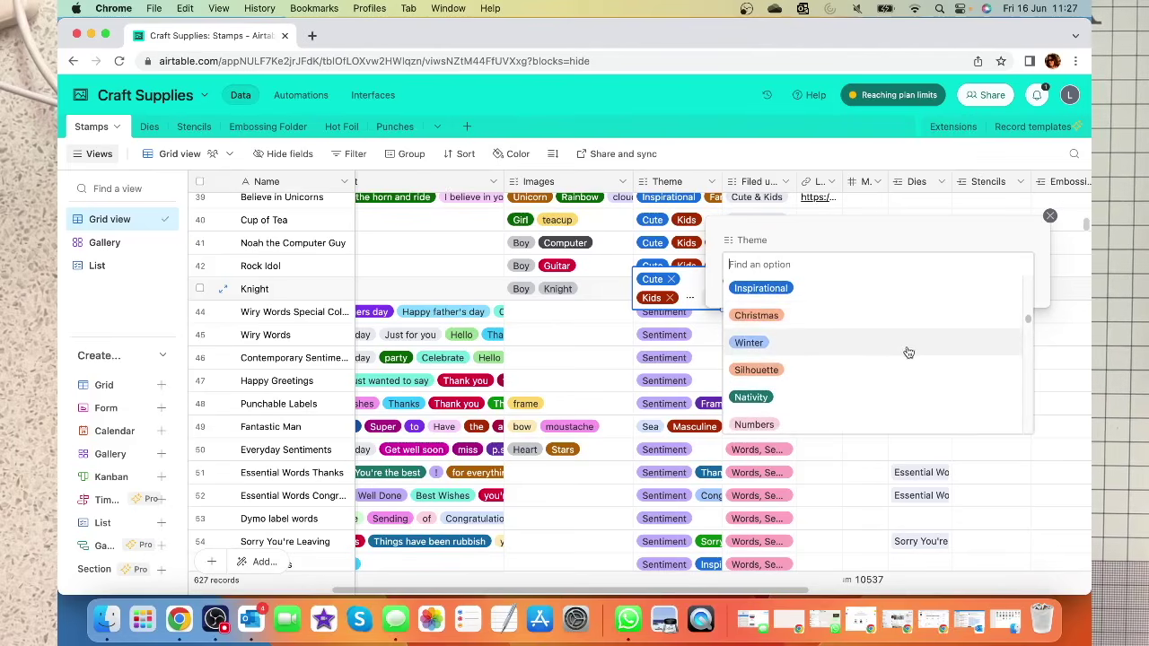
pyautogui.scroll(-3, 905, 341)
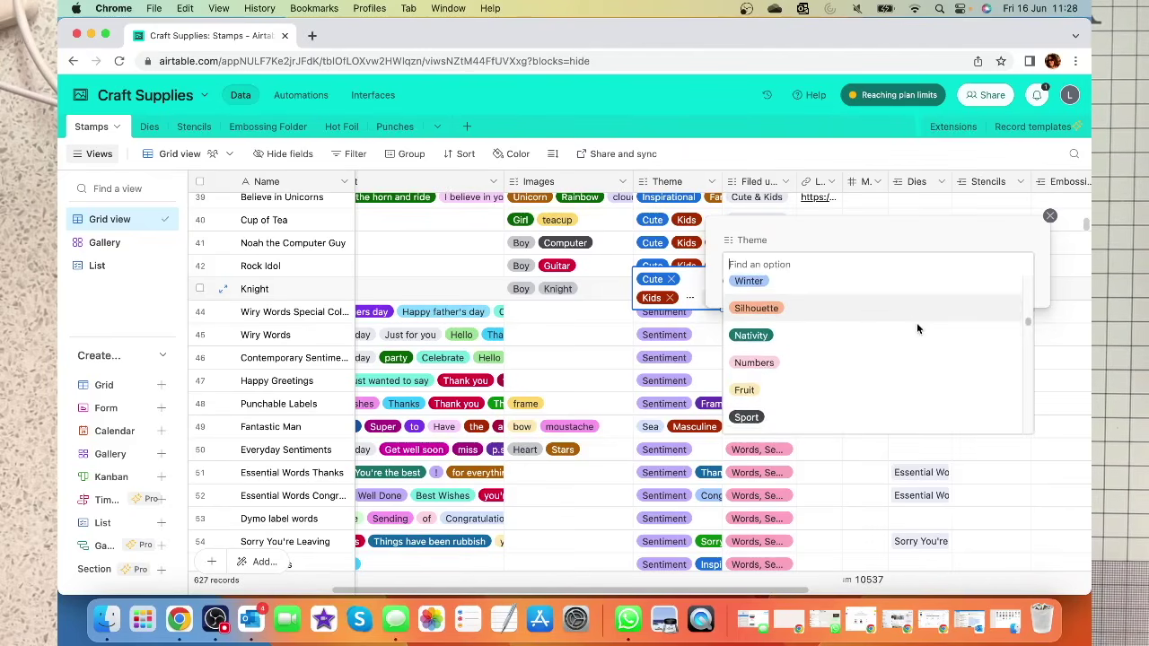
pyautogui.scroll(-1, 917, 325)
pyautogui.scroll(-1, 906, 338)
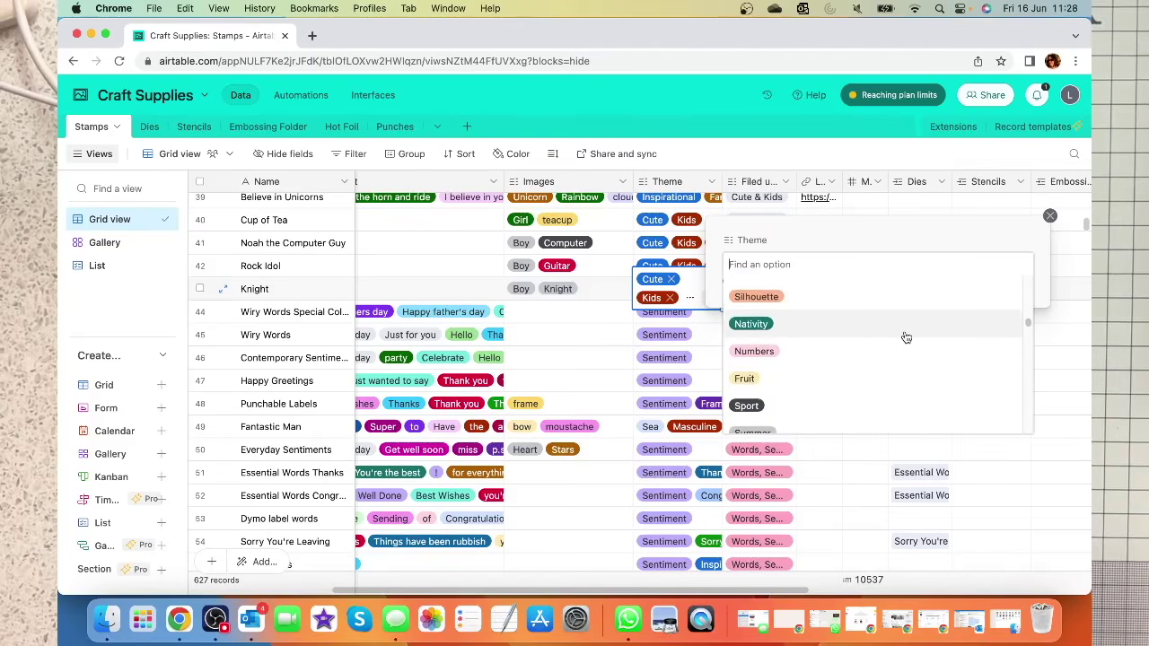
# - Read further through the Theme options for stamps, from Numbers and Scrapbook through Halloween and Wedding to Art Deco and Rainbow
pyautogui.scroll(-3, 906, 337)
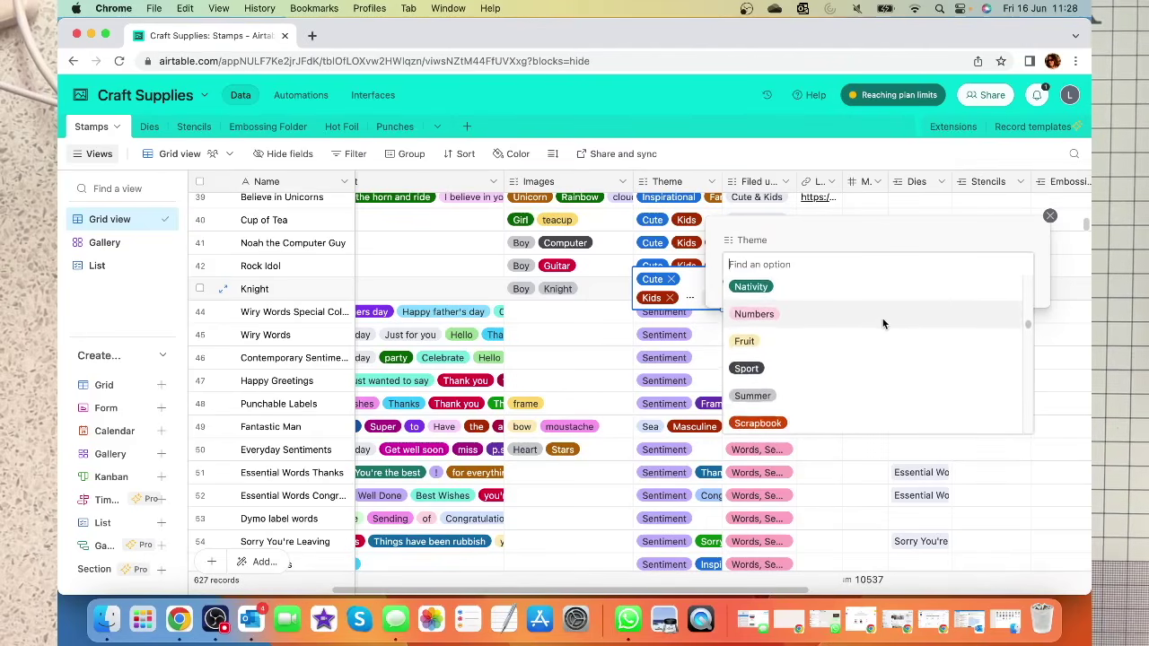
pyautogui.scroll(-3, 885, 326)
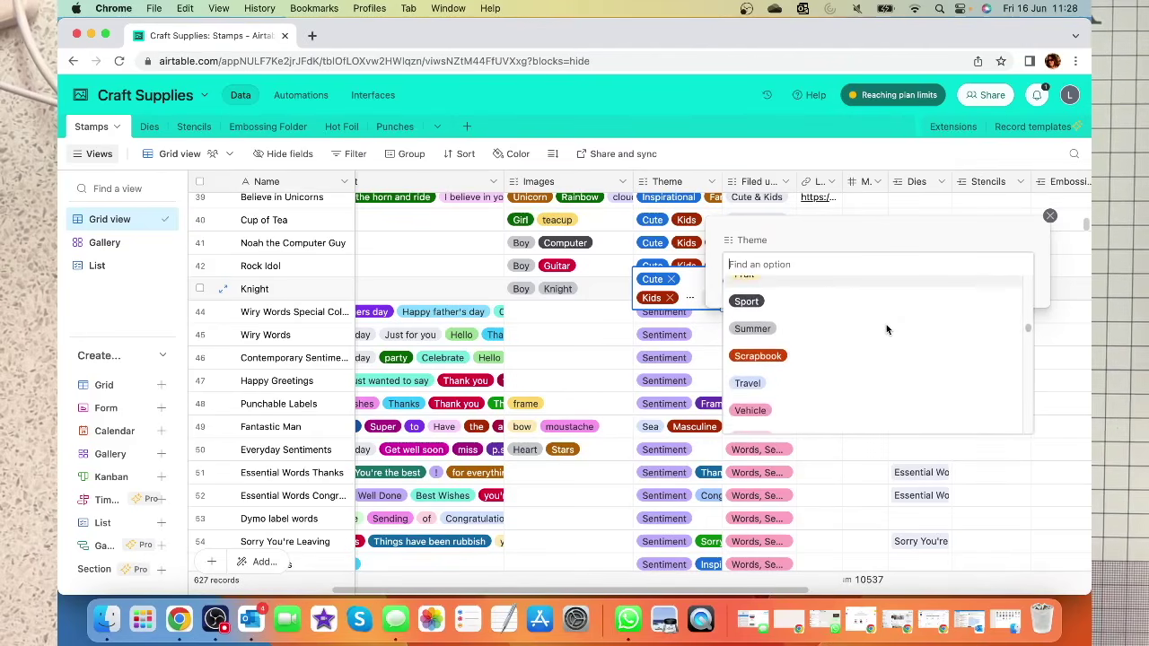
pyautogui.scroll(-4, 886, 324)
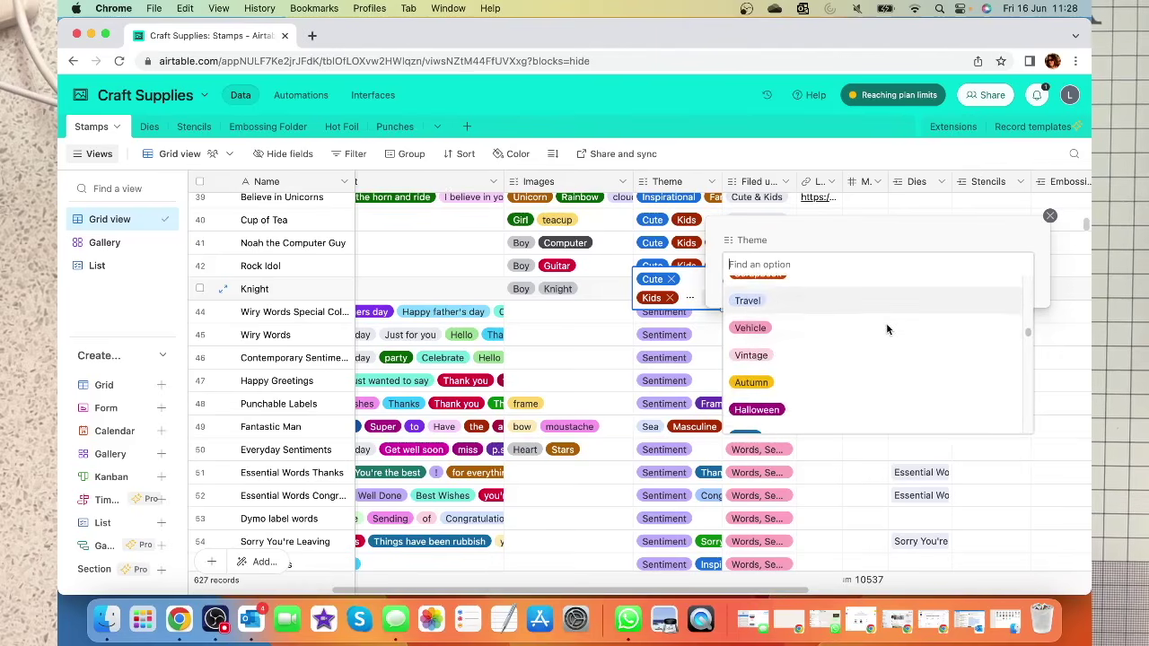
pyautogui.scroll(-7, 887, 328)
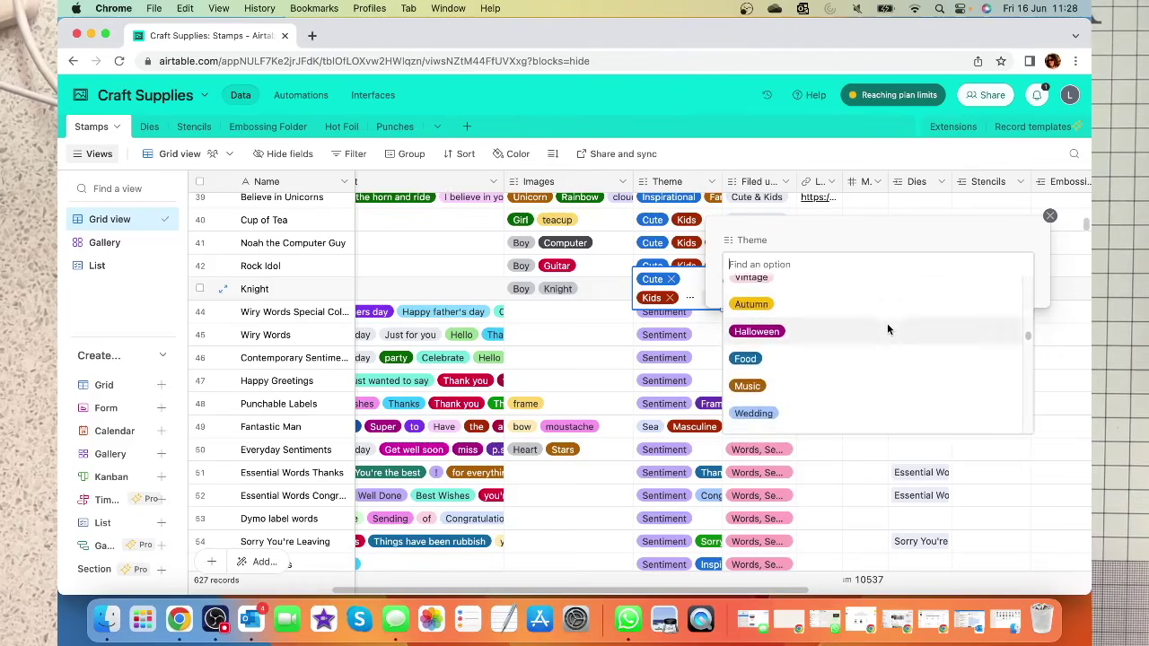
pyautogui.scroll(-3, 887, 328)
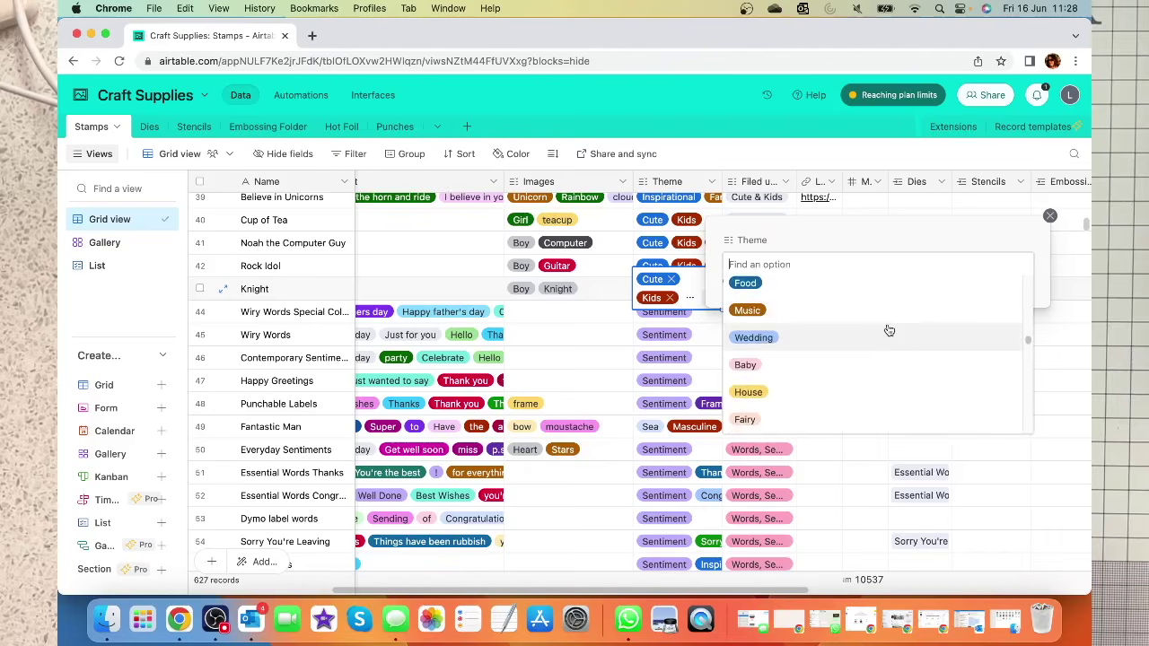
pyautogui.scroll(-3, 887, 328)
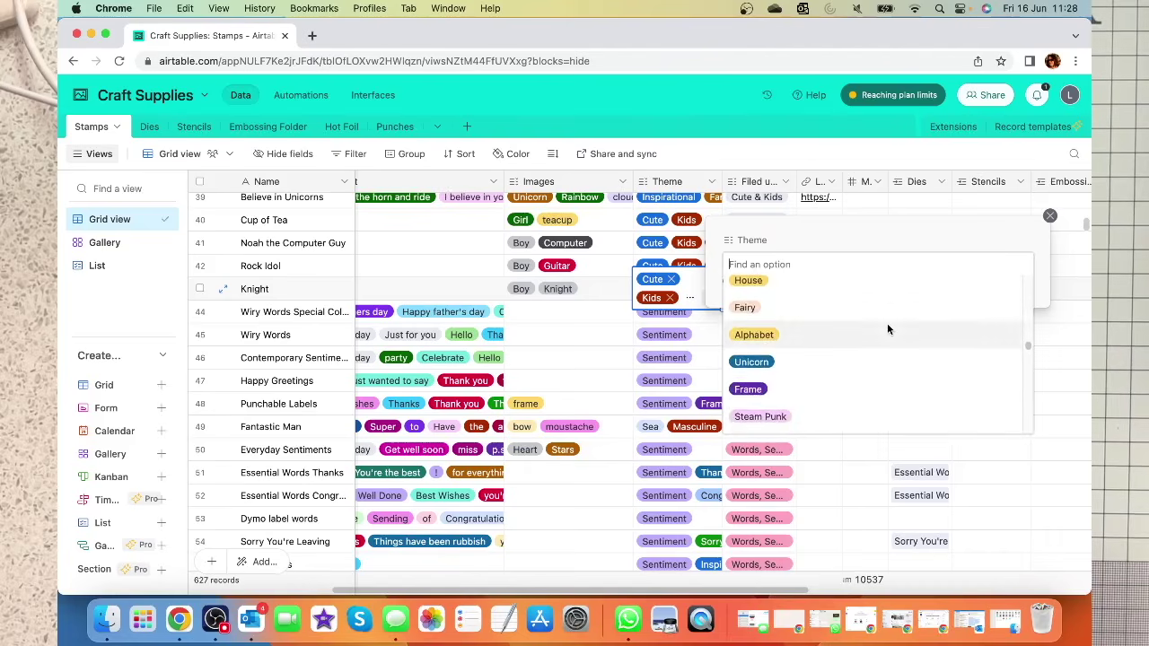
pyautogui.scroll(-2, 897, 327)
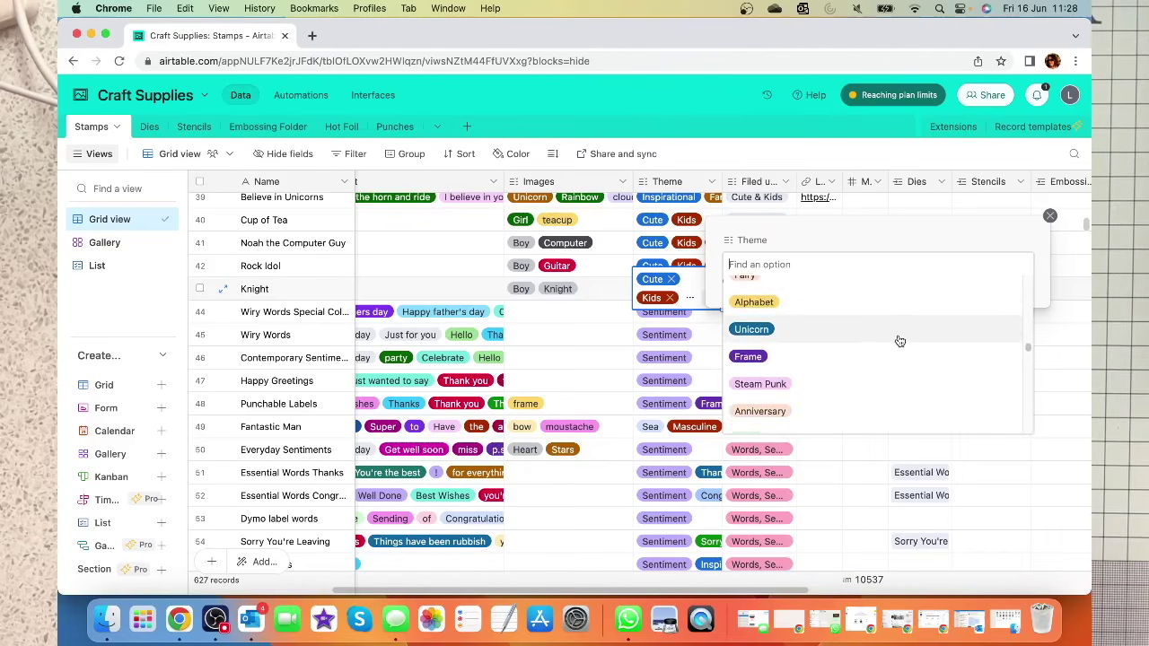
pyautogui.scroll(-3, 898, 334)
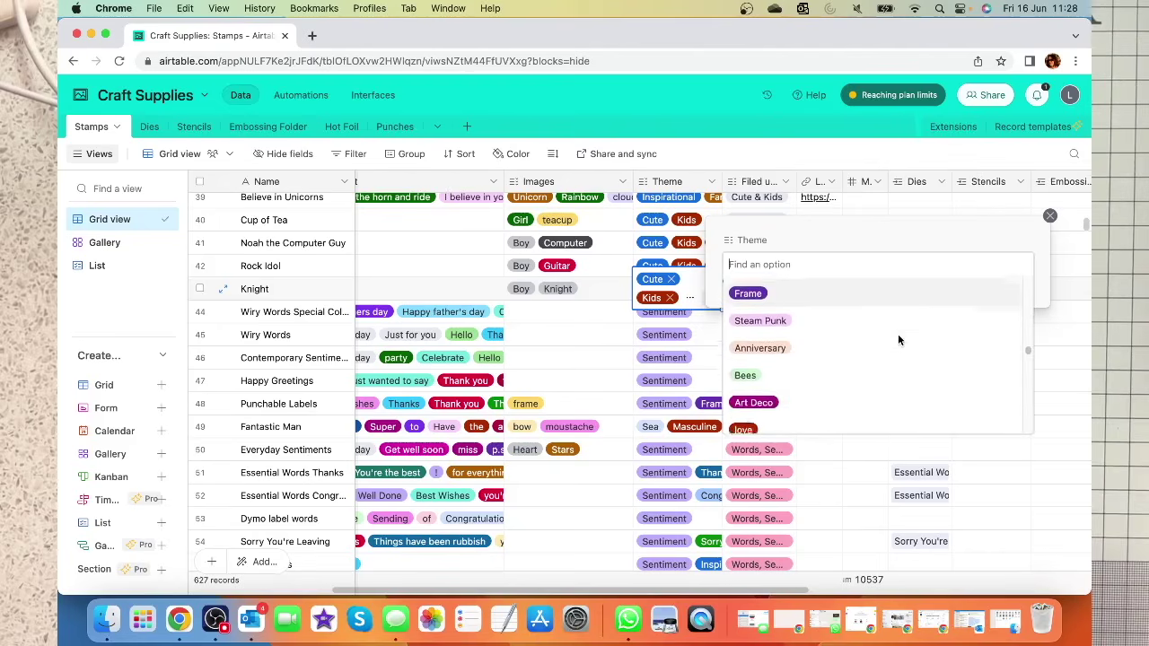
pyautogui.scroll(-2, 905, 319)
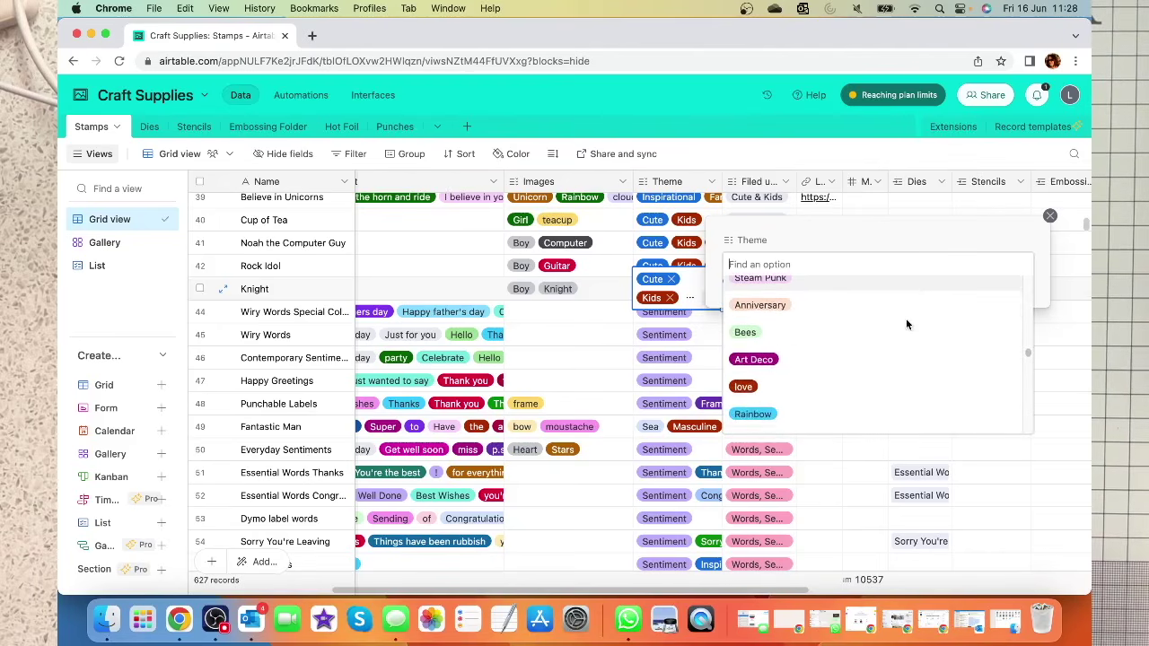
pyautogui.scroll(-6, 900, 334)
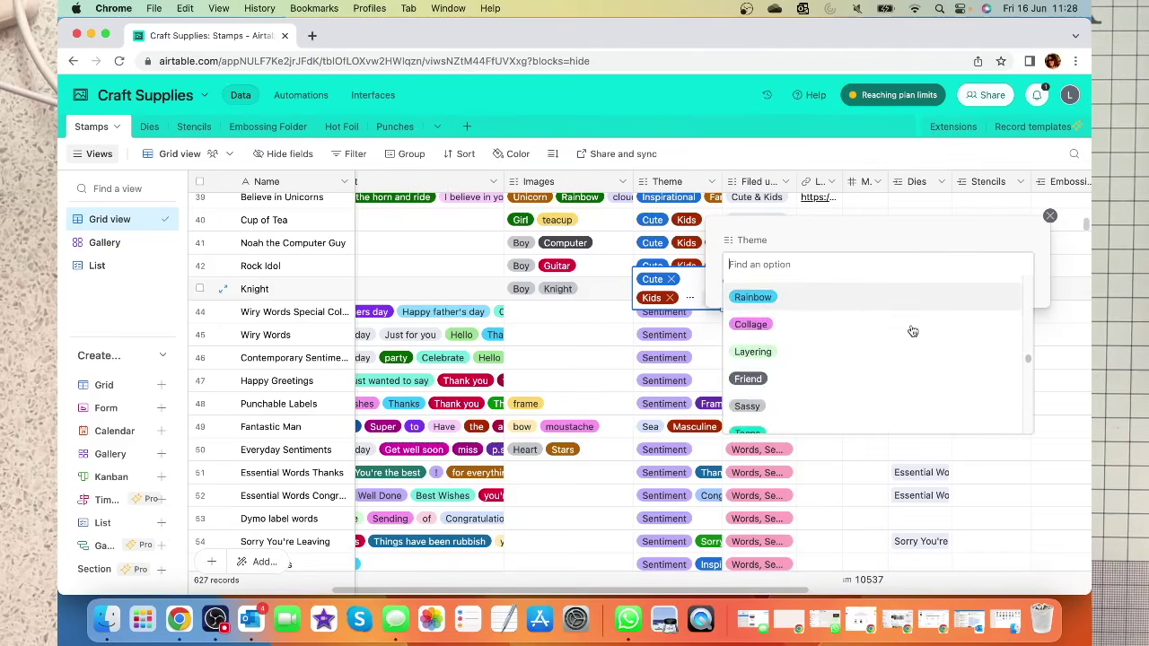
# - Read the remaining Theme options, from Collage and Layering through Thank you and Sympathy to the end of the list
pyautogui.scroll(-5, 925, 337)
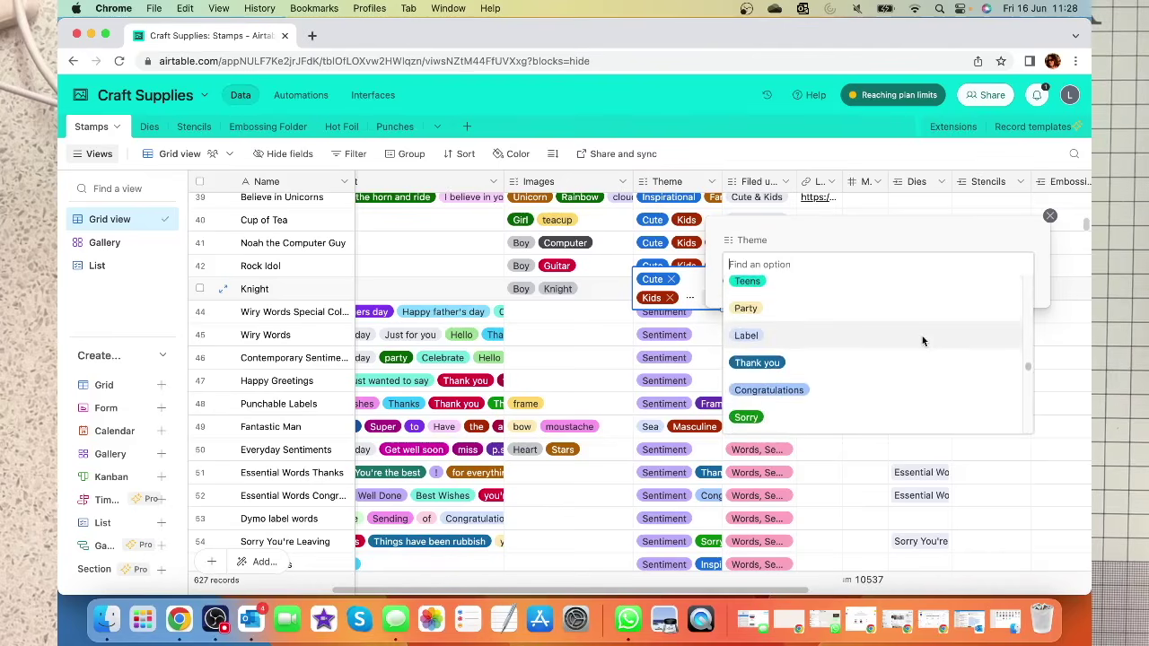
pyautogui.scroll(1, 922, 336)
pyautogui.scroll(-4, 922, 336)
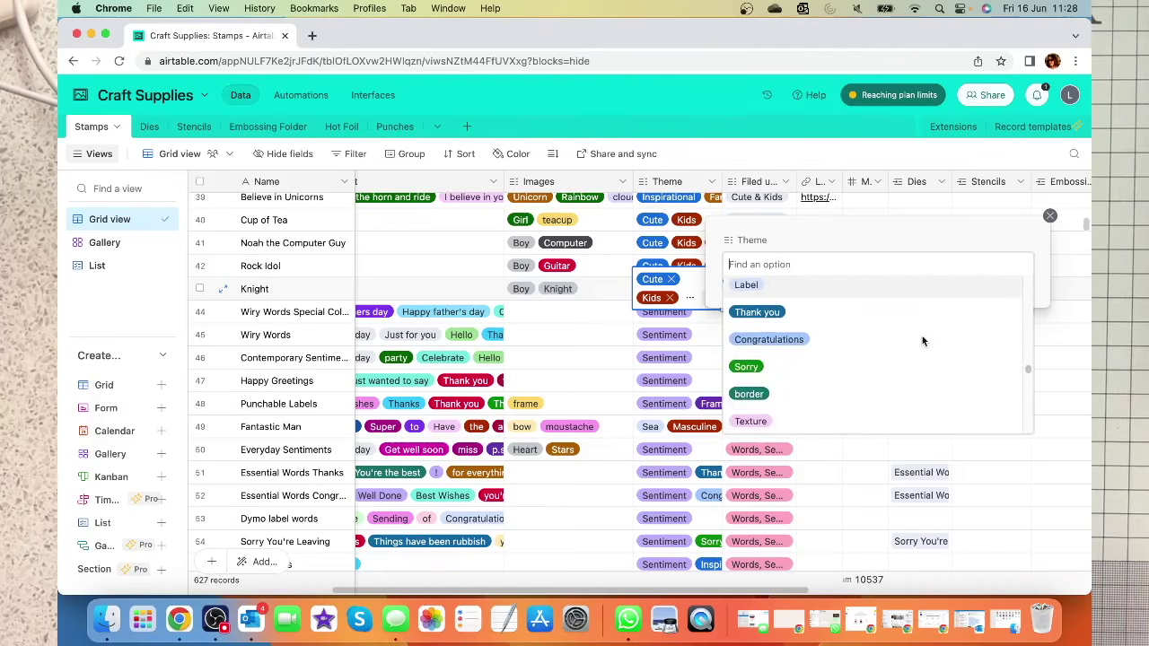
pyautogui.scroll(-3, 923, 340)
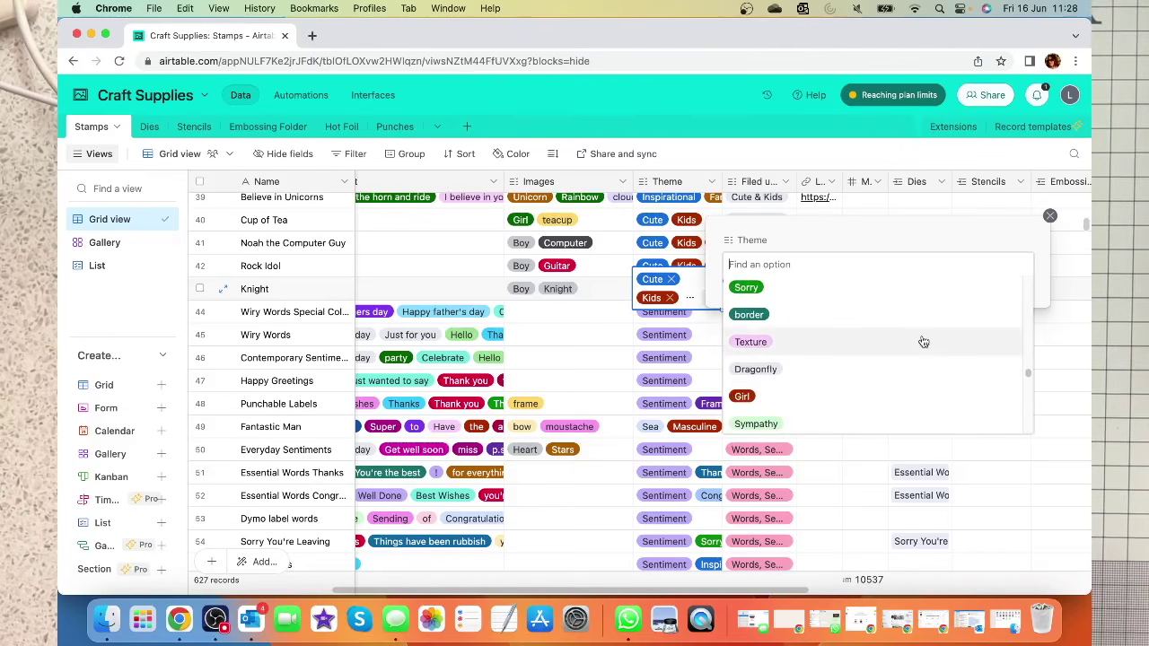
pyautogui.scroll(-5, 922, 340)
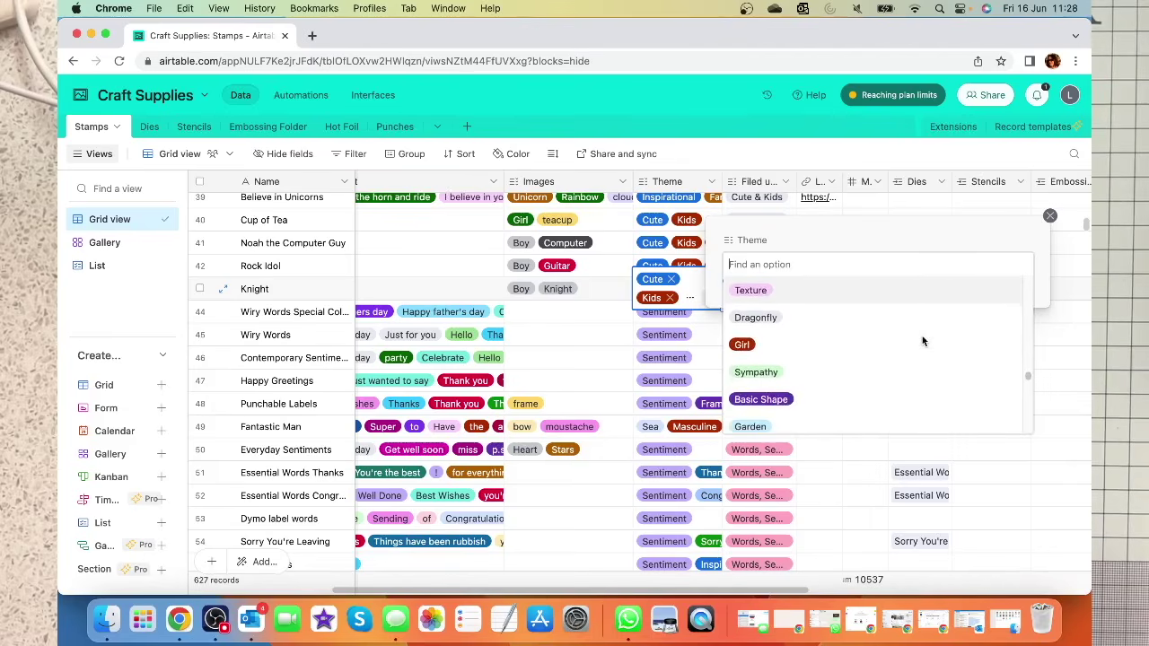
pyautogui.scroll(-8, 923, 342)
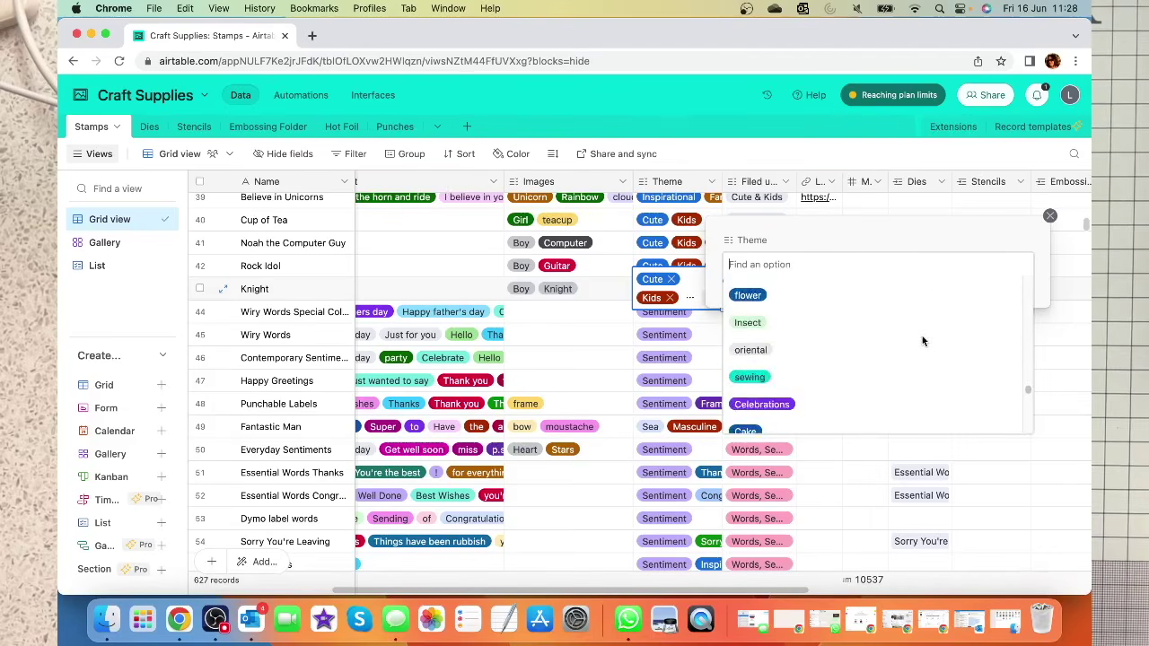
pyautogui.scroll(-2, 923, 340)
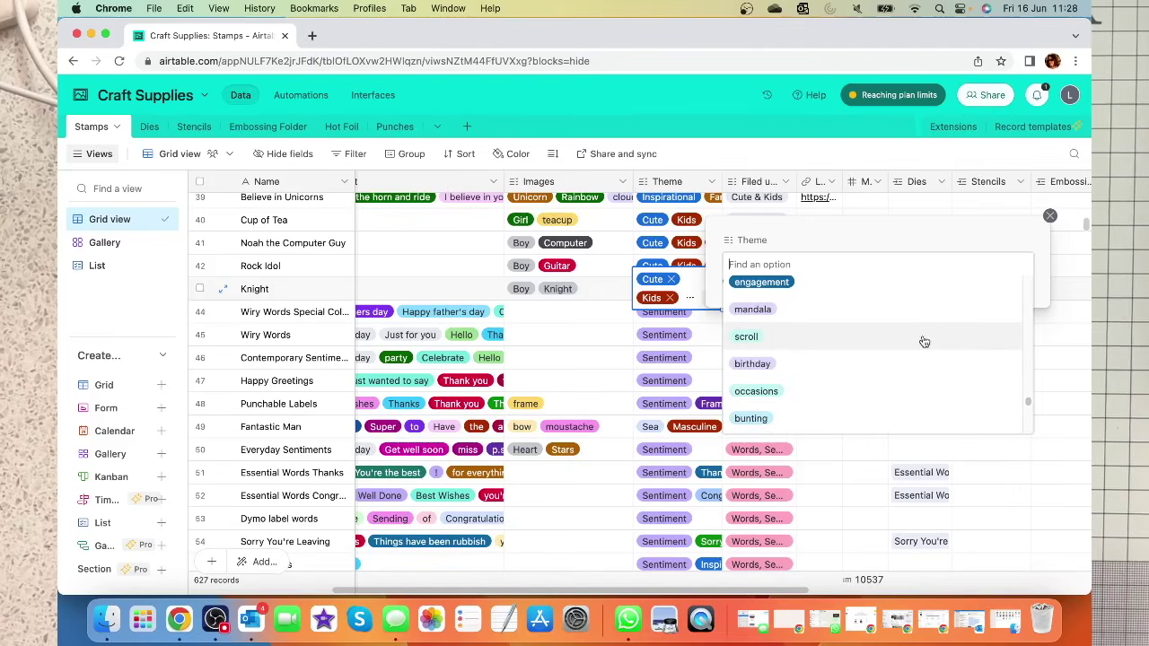
pyautogui.scroll(-3, 924, 340)
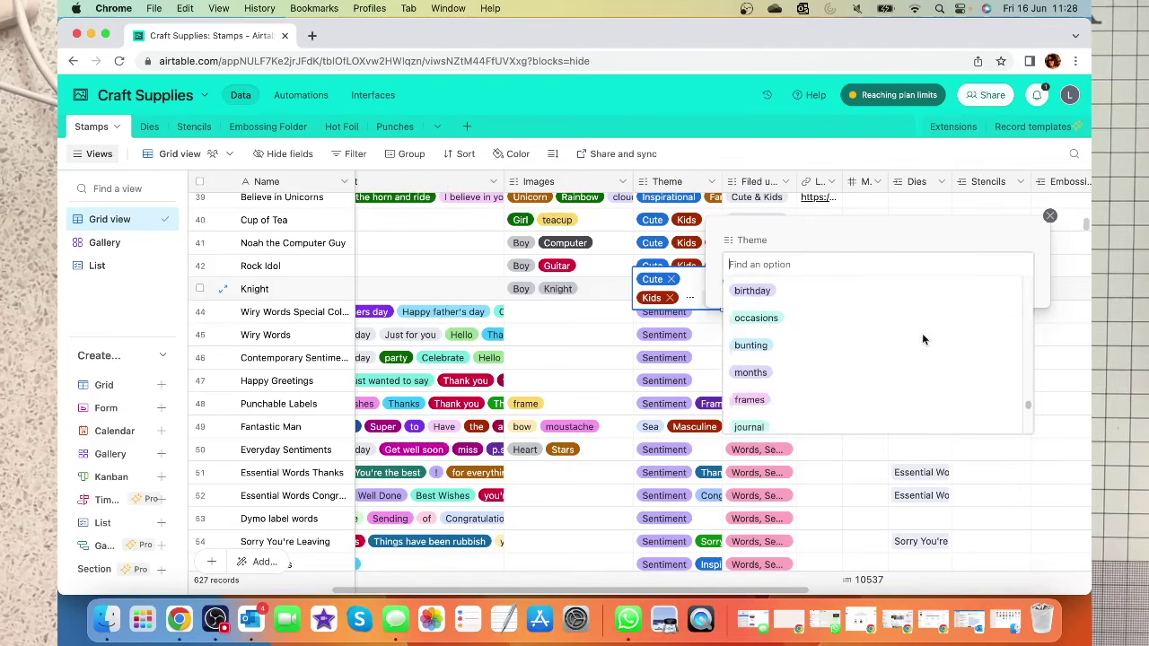
pyautogui.scroll(-6, 923, 340)
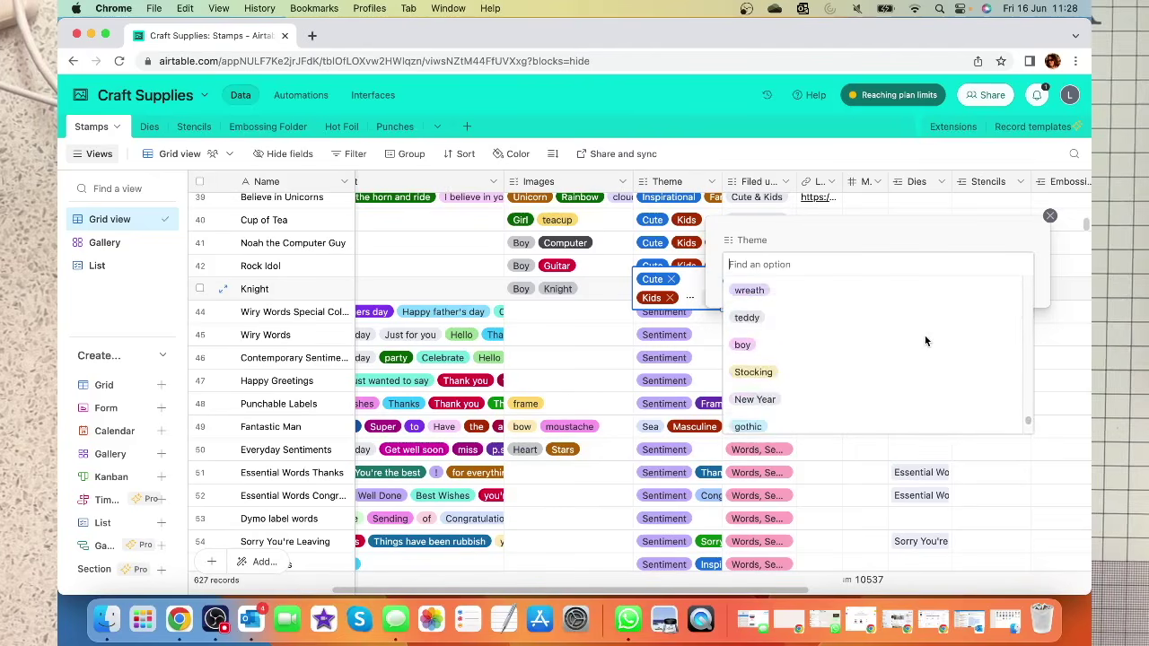
pyautogui.scroll(-3, 925, 337)
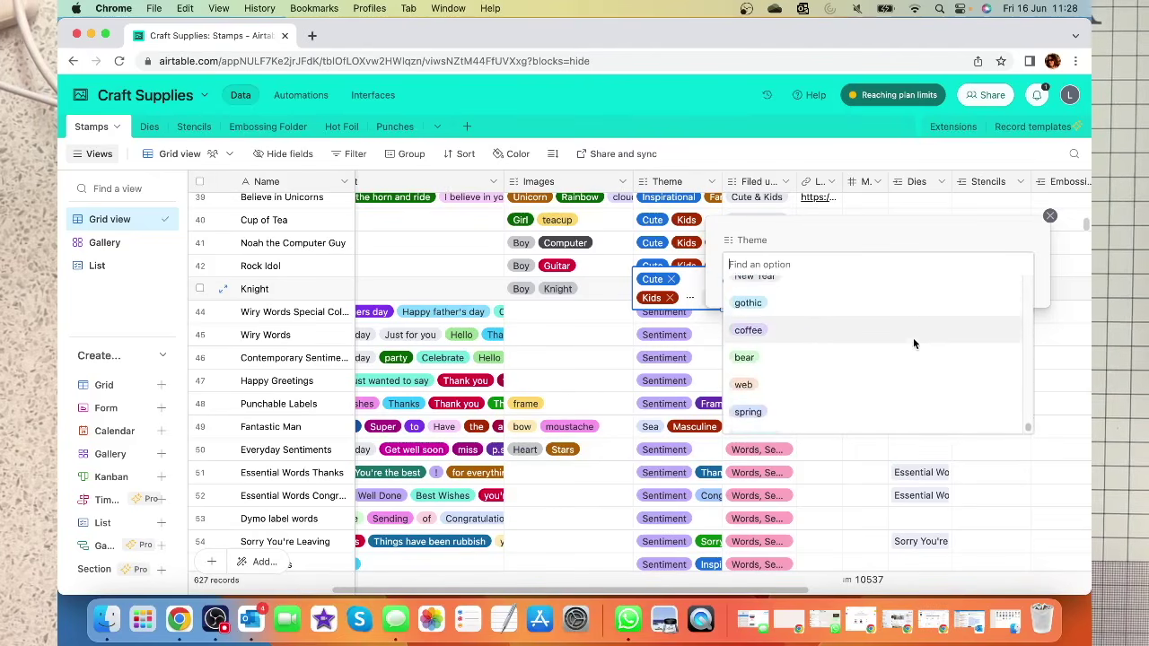
pyautogui.scroll(1, 914, 344)
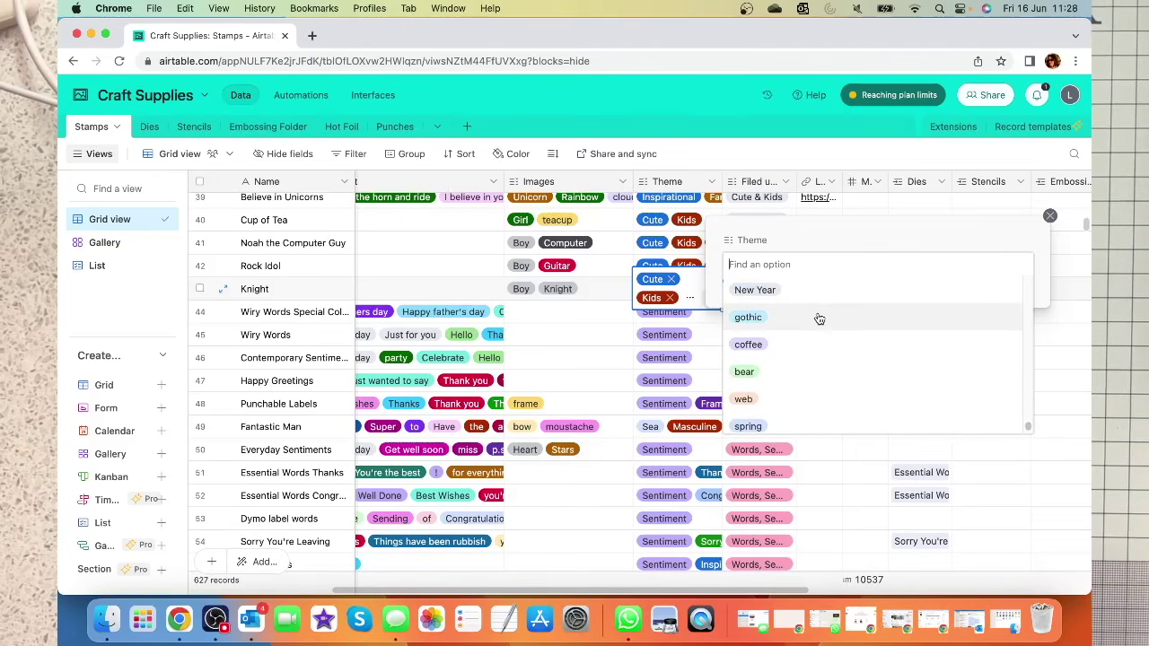
pyautogui.scroll(-2, 901, 370)
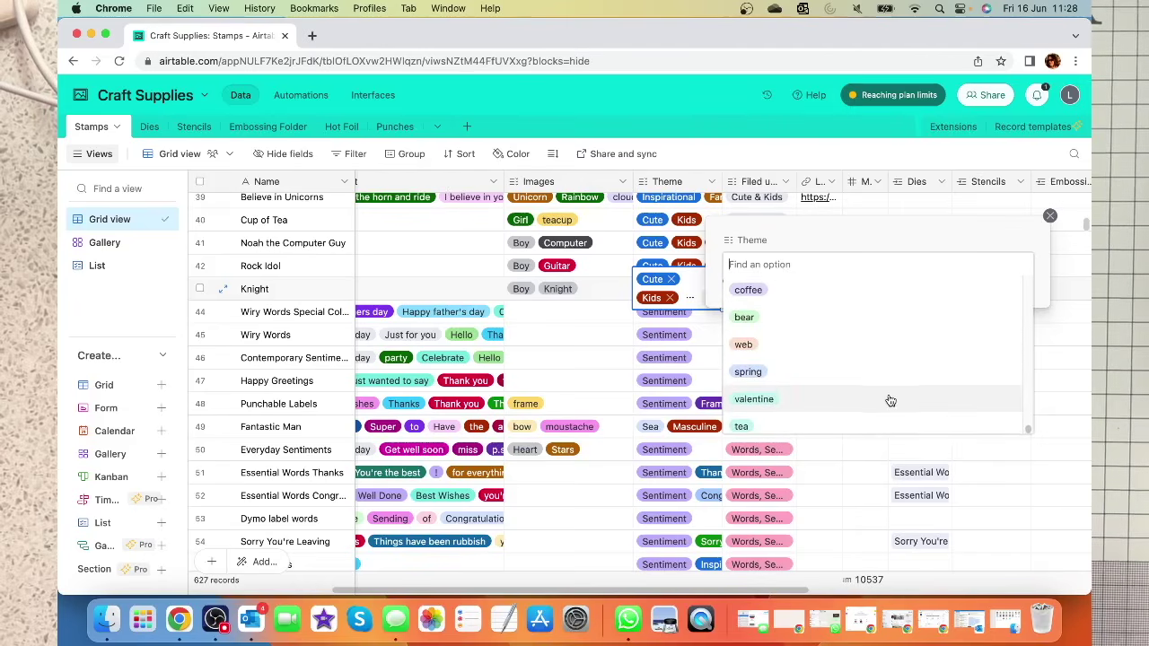
# - Look back over the earlier Theme options and close the expanded Theme cell of the Knight record
pyautogui.scroll(4, 884, 395)
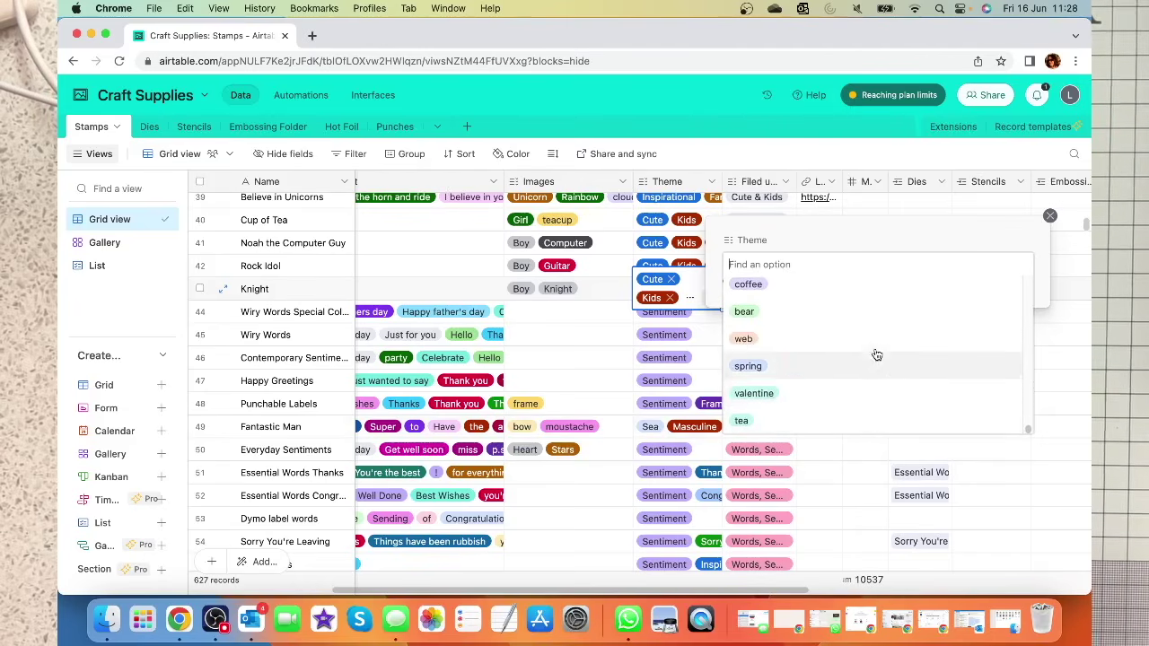
pyautogui.scroll(10, 877, 357)
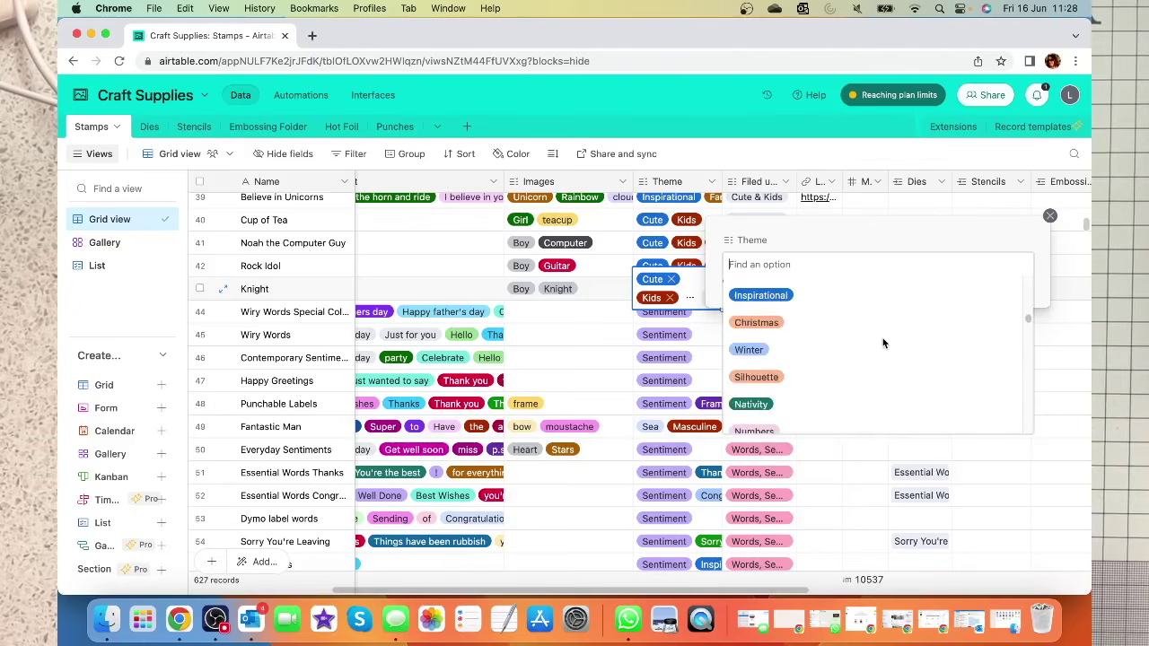
pyautogui.scroll(-2, 879, 360)
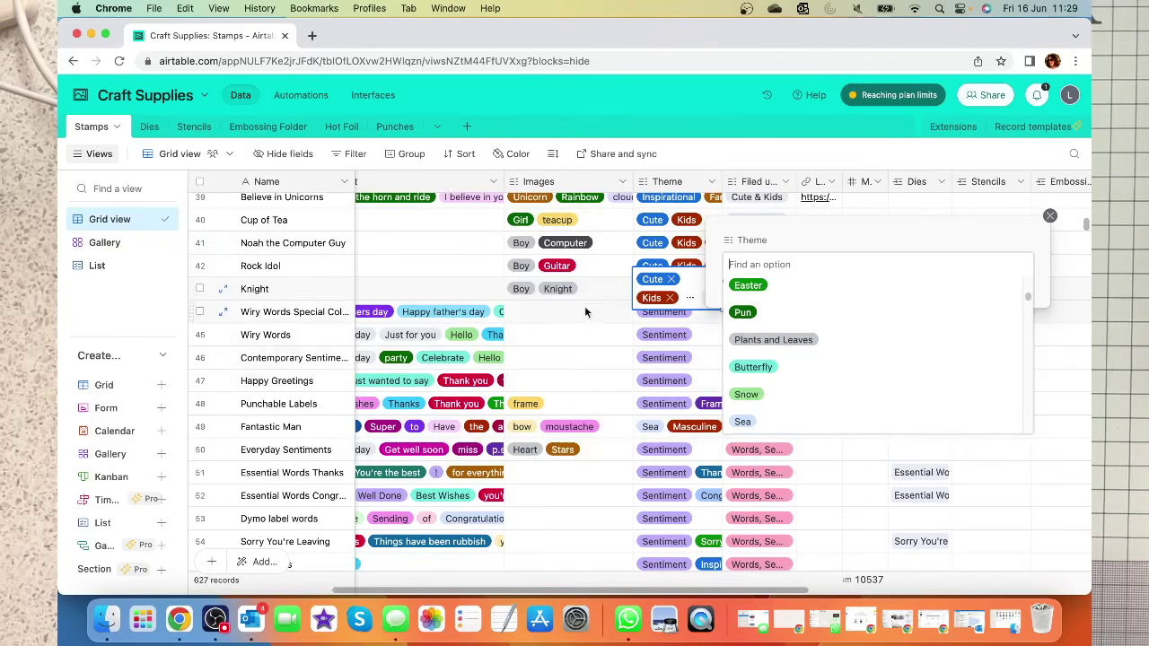
pyautogui.click(1050, 216)
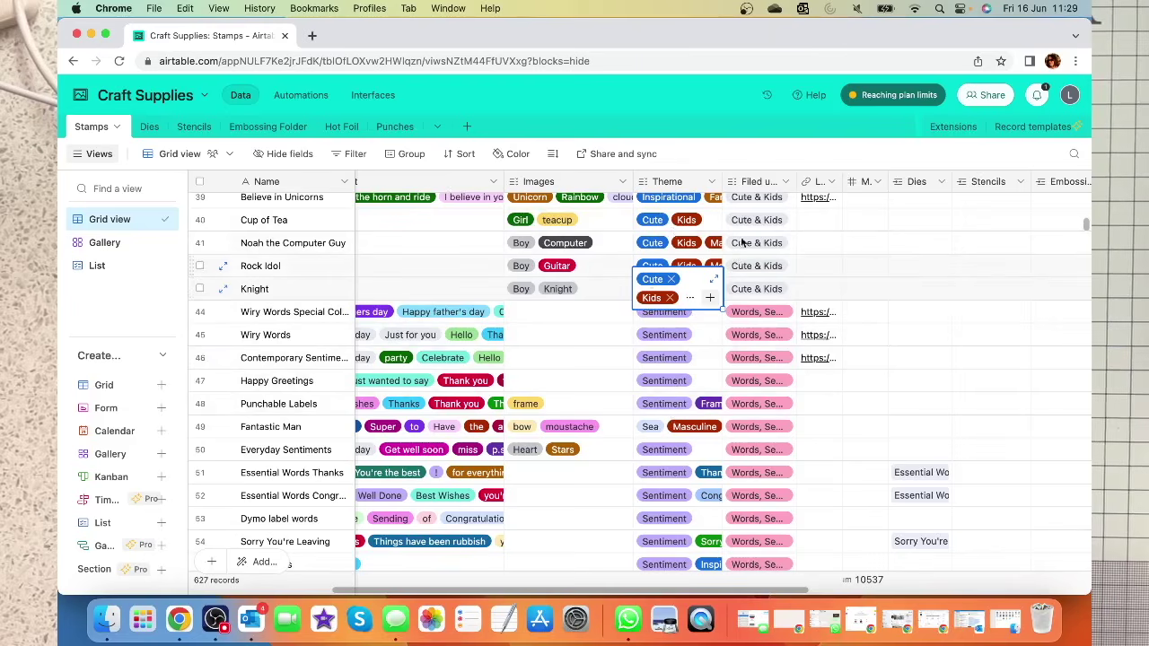
# - Examine how the first stamps are filed by comparing their storage categories from the first record down to the sentiment stamps
pyautogui.scroll(-3, 743, 342)
pyautogui.scroll(5, 743, 342)
pyautogui.scroll(15, 759, 217)
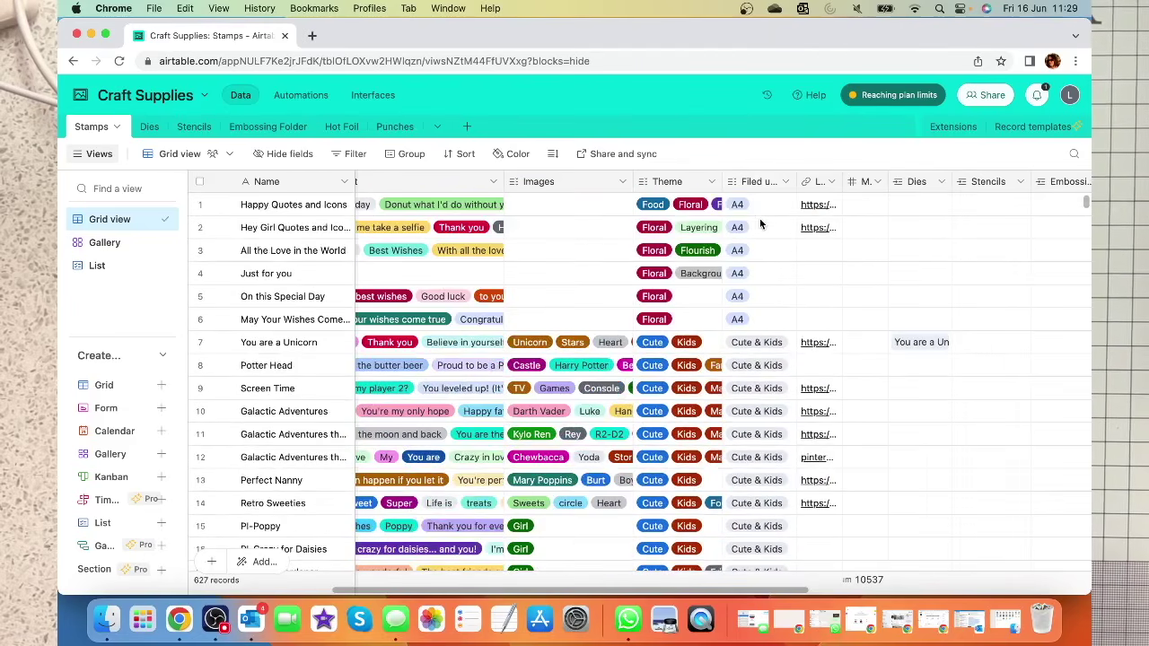
pyautogui.scroll(-12, 759, 218)
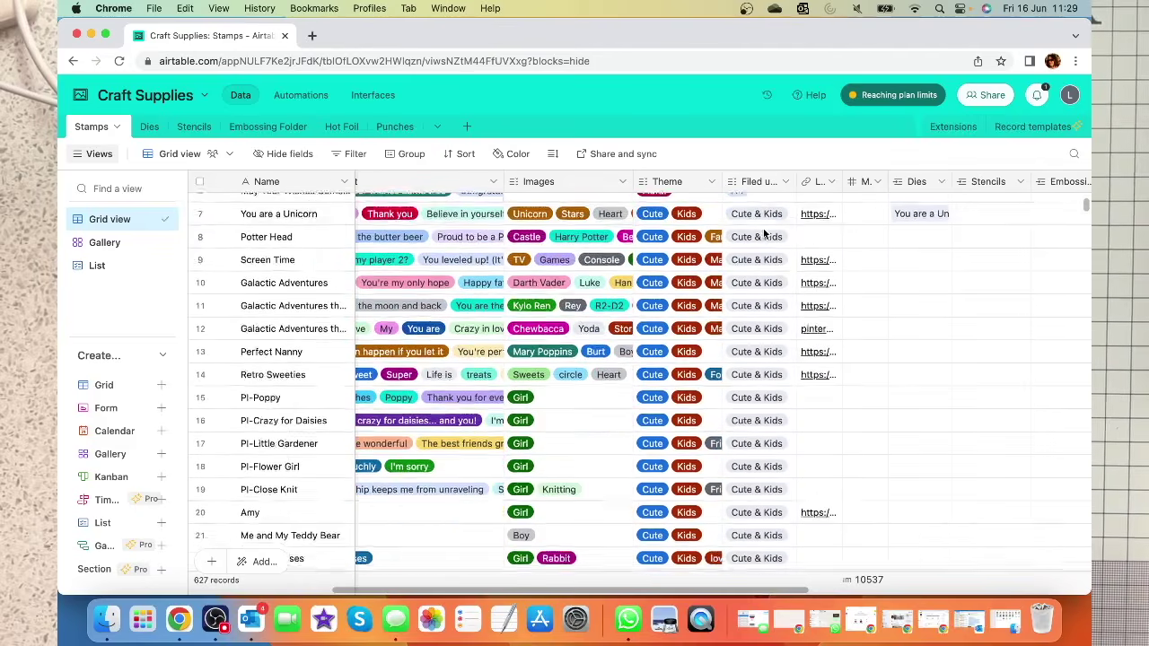
pyautogui.scroll(-5, 763, 234)
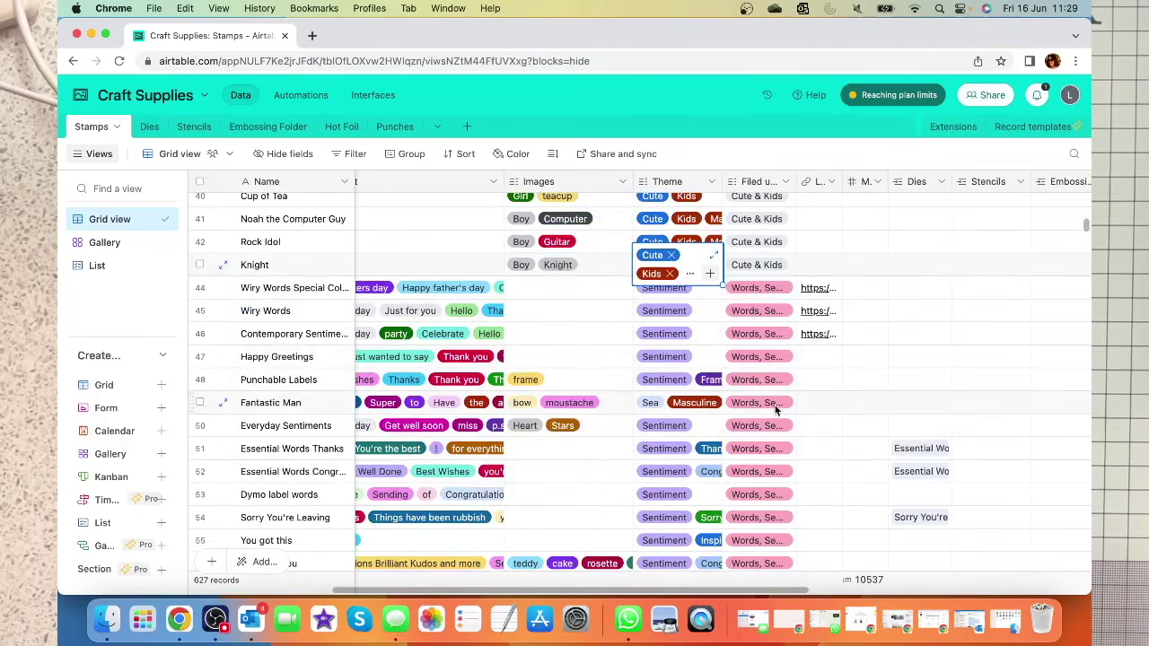
pyautogui.scroll(-4, 765, 394)
pyautogui.scroll(-2, 774, 405)
pyautogui.scroll(11, 785, 341)
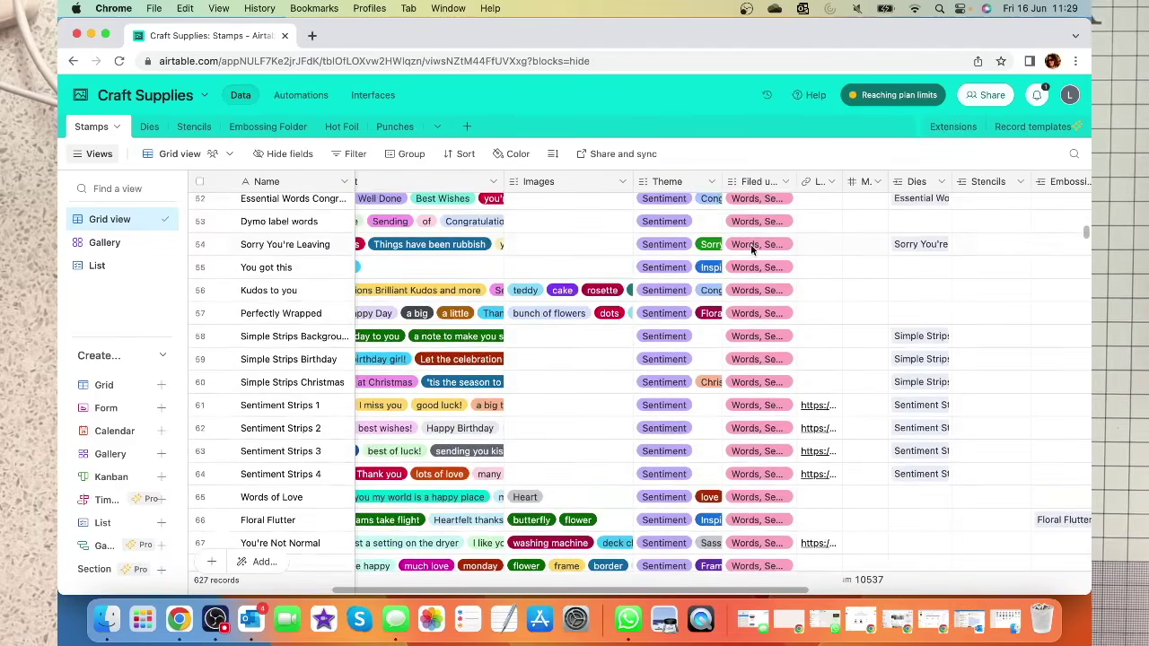
pyautogui.scroll(11, 772, 242)
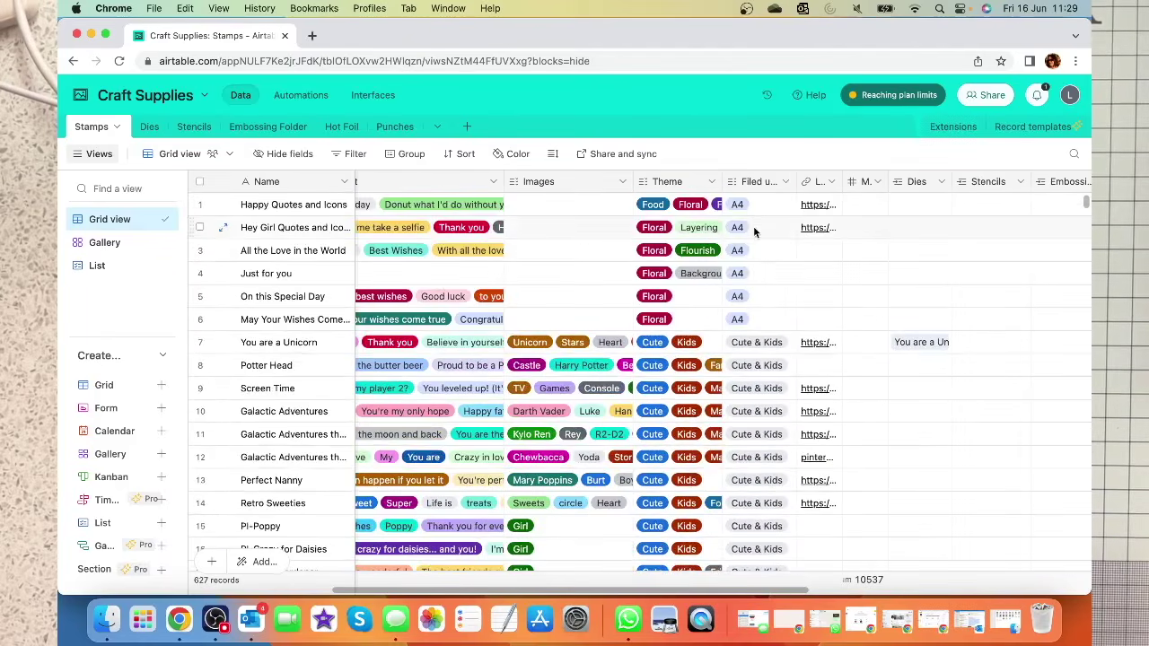
# - Follow the filing categories from the first stamps down through the sentiment sets to the stamps filed under Altenew
pyautogui.scroll(-13, 760, 256)
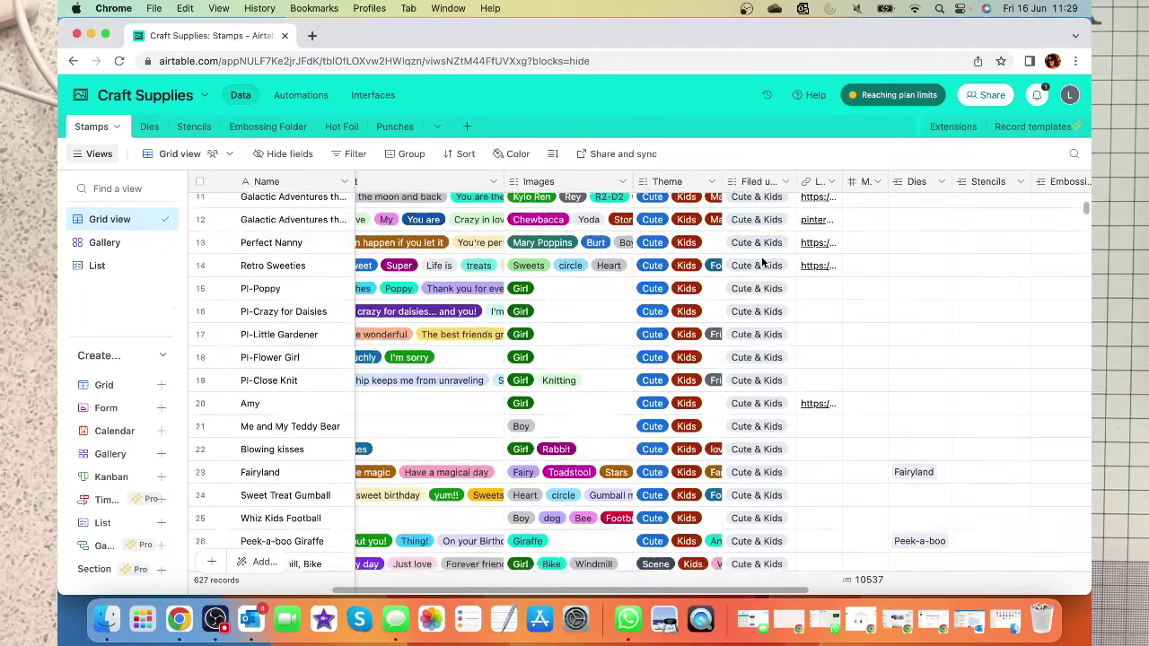
pyautogui.scroll(-5, 764, 255)
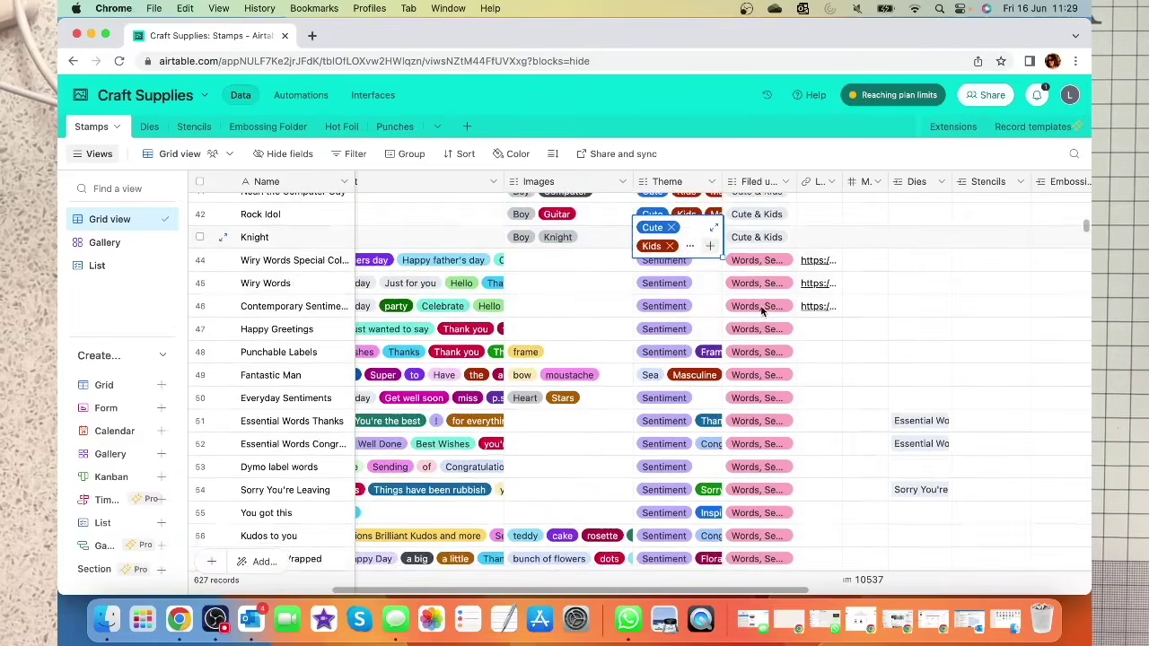
pyautogui.scroll(-13, 759, 368)
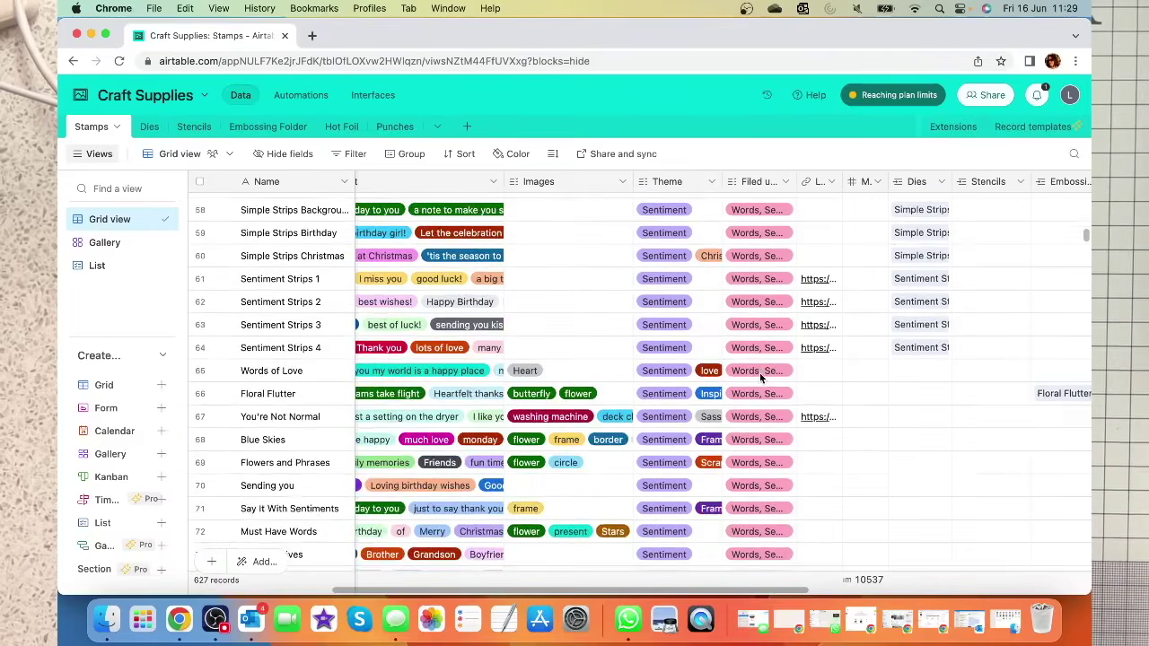
pyautogui.scroll(-20, 761, 372)
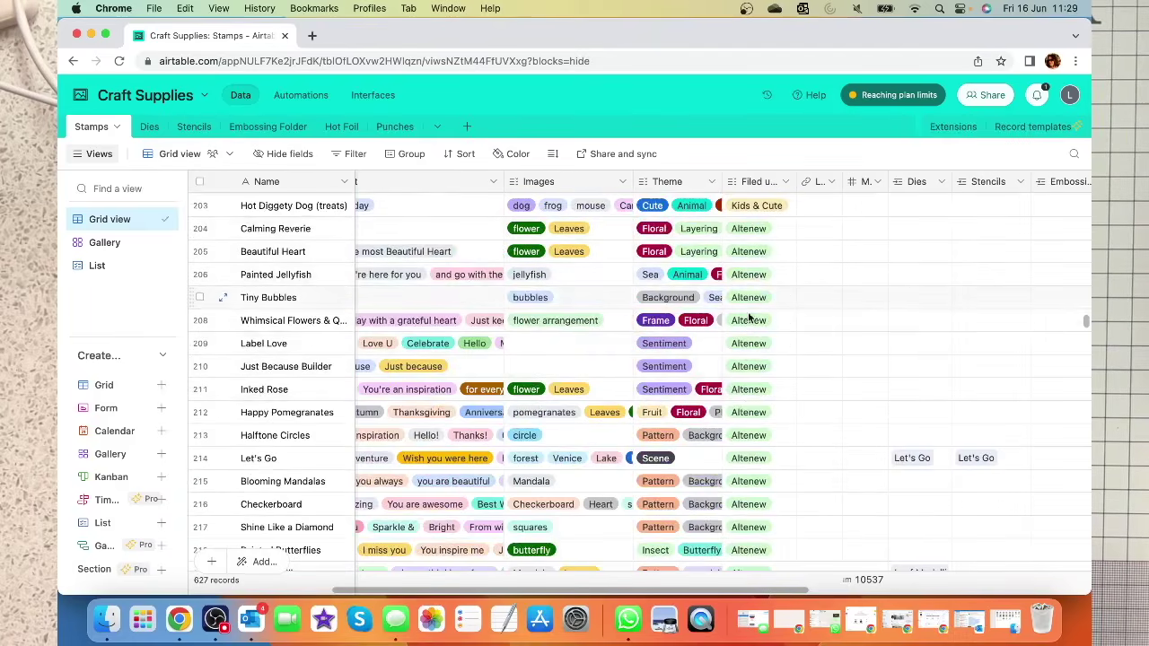
pyautogui.scroll(-5, 747, 387)
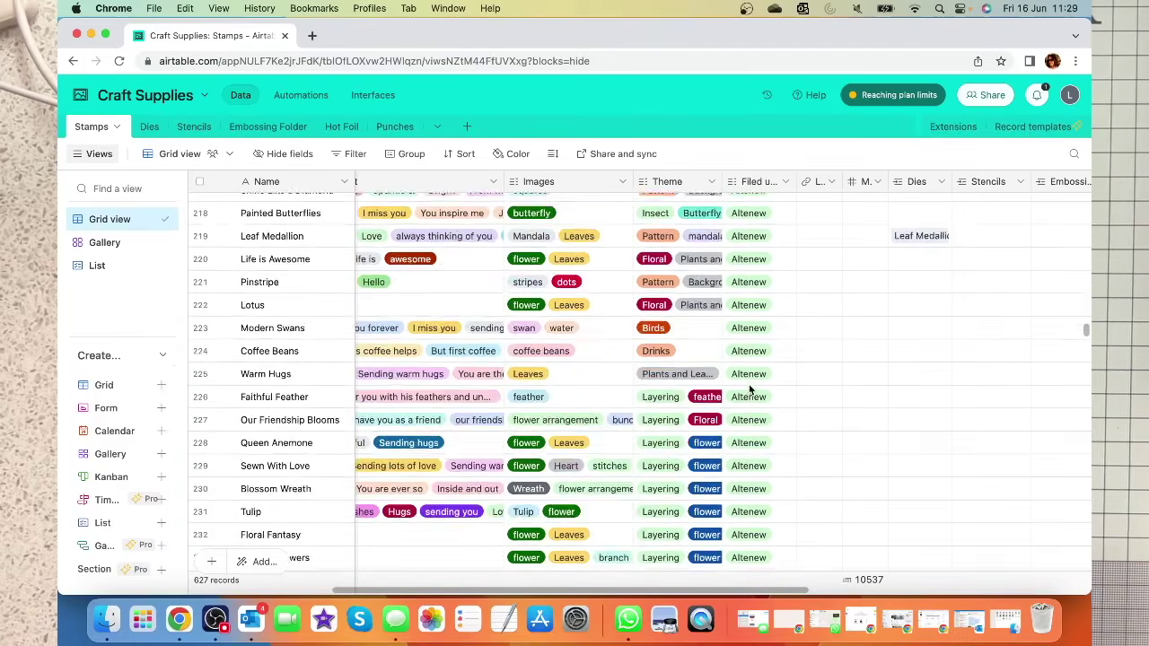
# - Compare the filing categories from the Altenew stamps down through the Sentiments sets to the wood-mounted and Crafti Words stamps
pyautogui.scroll(-3, 750, 388)
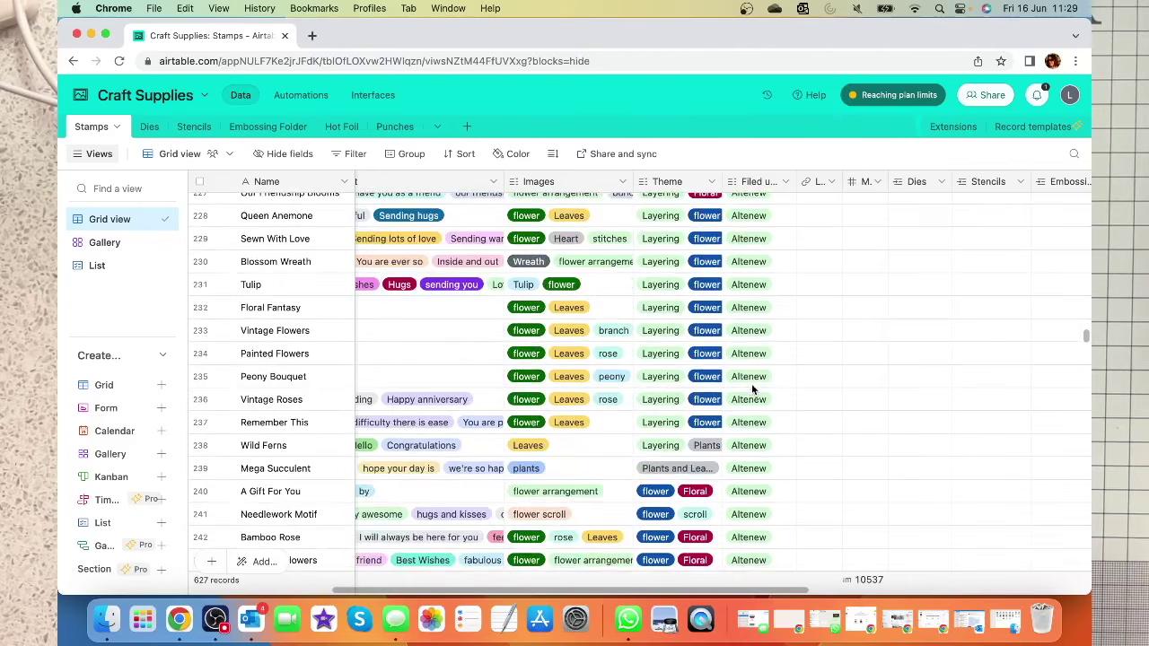
pyautogui.scroll(-10, 753, 388)
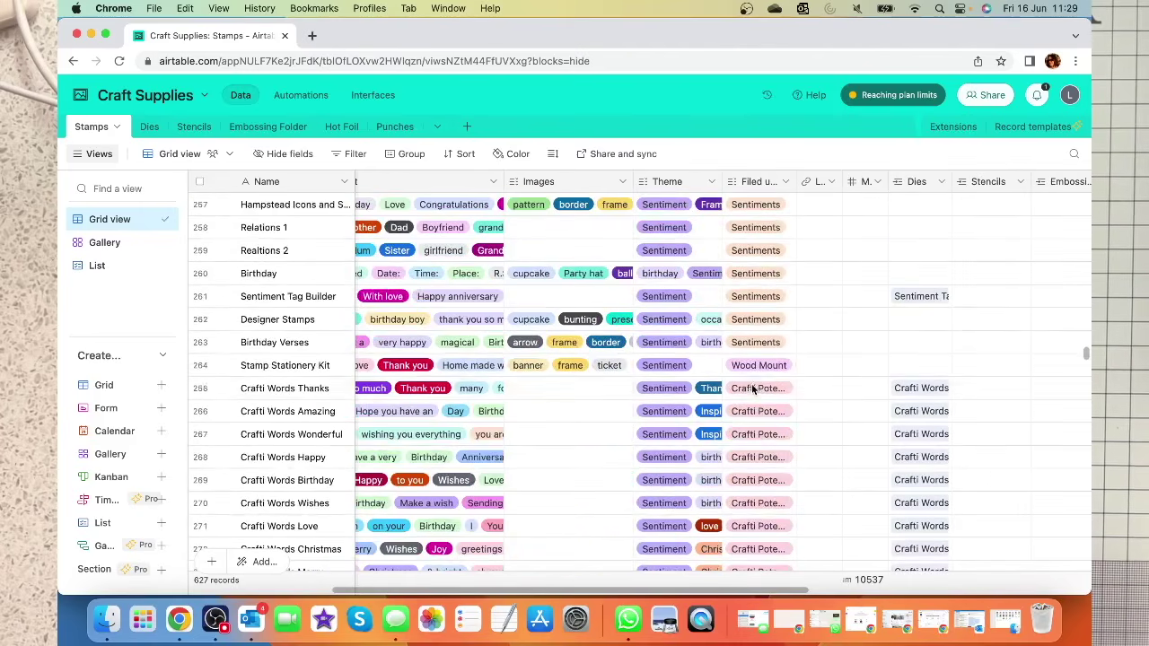
pyautogui.scroll(5, 750, 309)
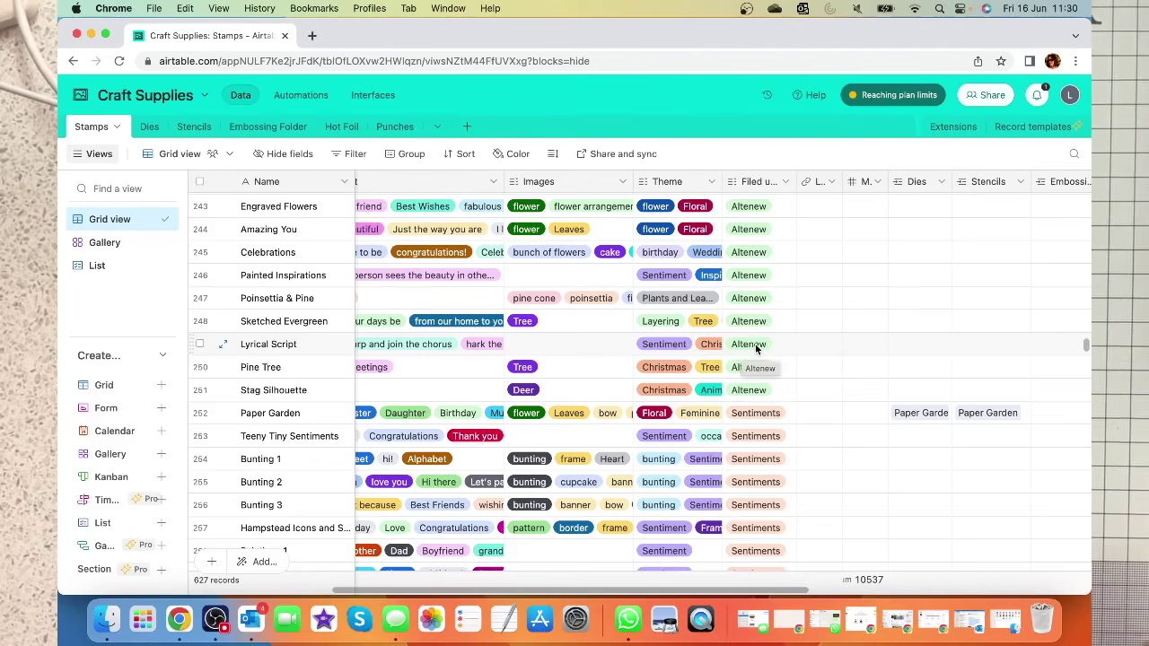
pyautogui.scroll(-3, 762, 414)
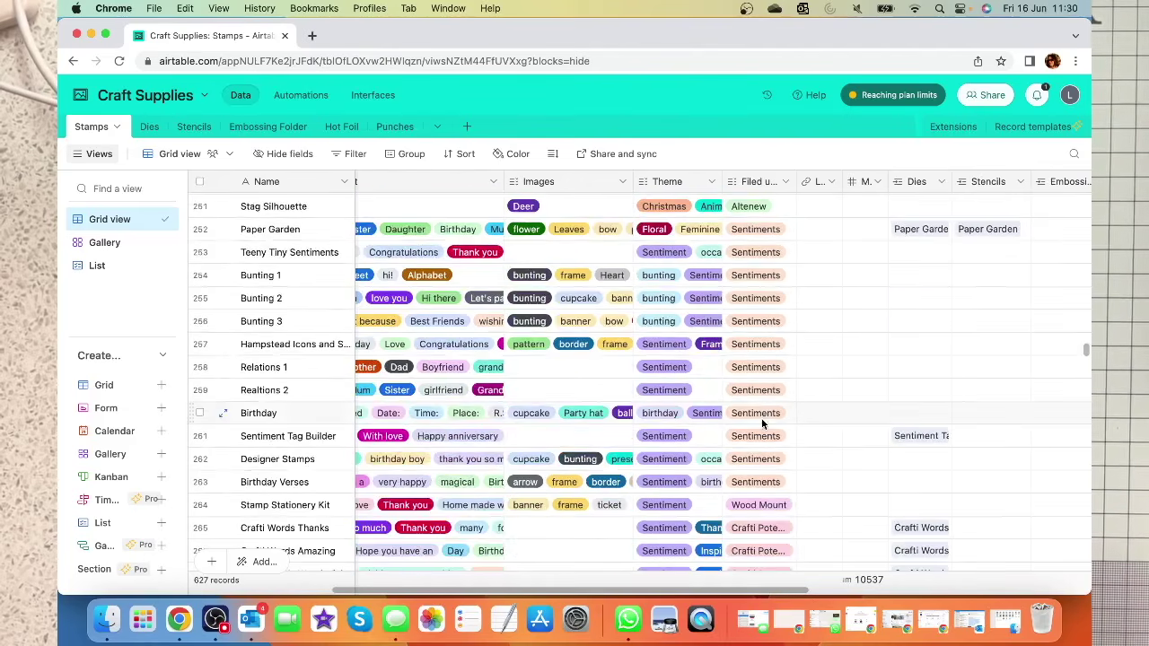
# - Examine which stamps have a web link recorded, from the first record down to the Sentiment Strips and neighbouring word sets
pyautogui.scroll(20, 759, 360)
pyautogui.scroll(15, 757, 301)
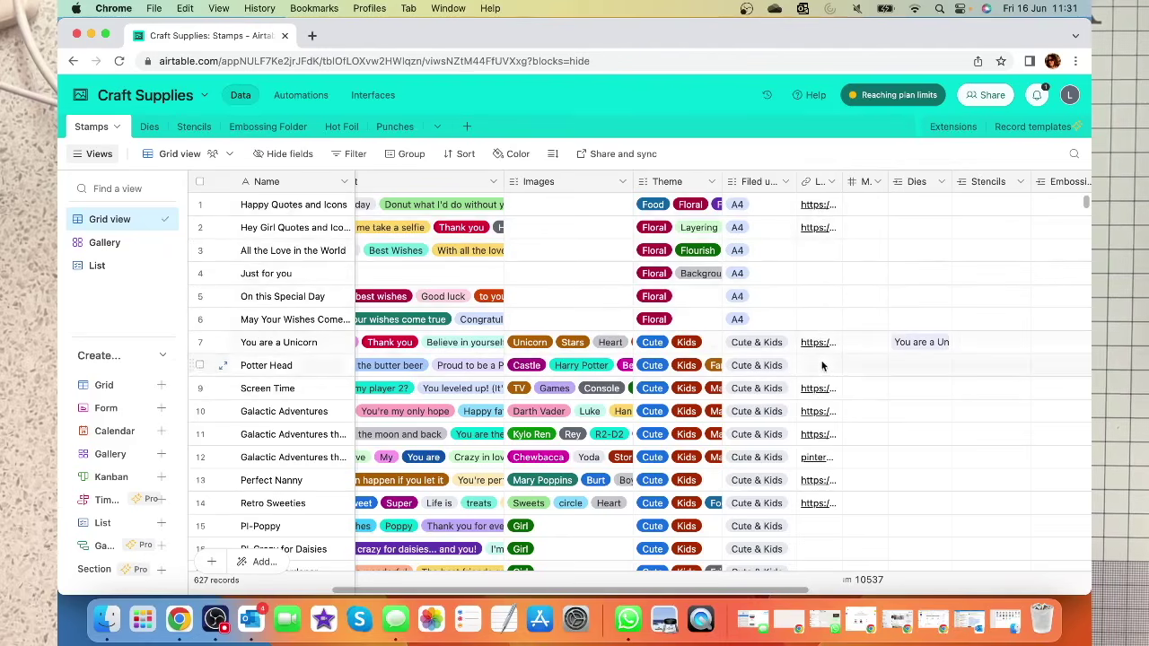
pyautogui.scroll(-3, 829, 411)
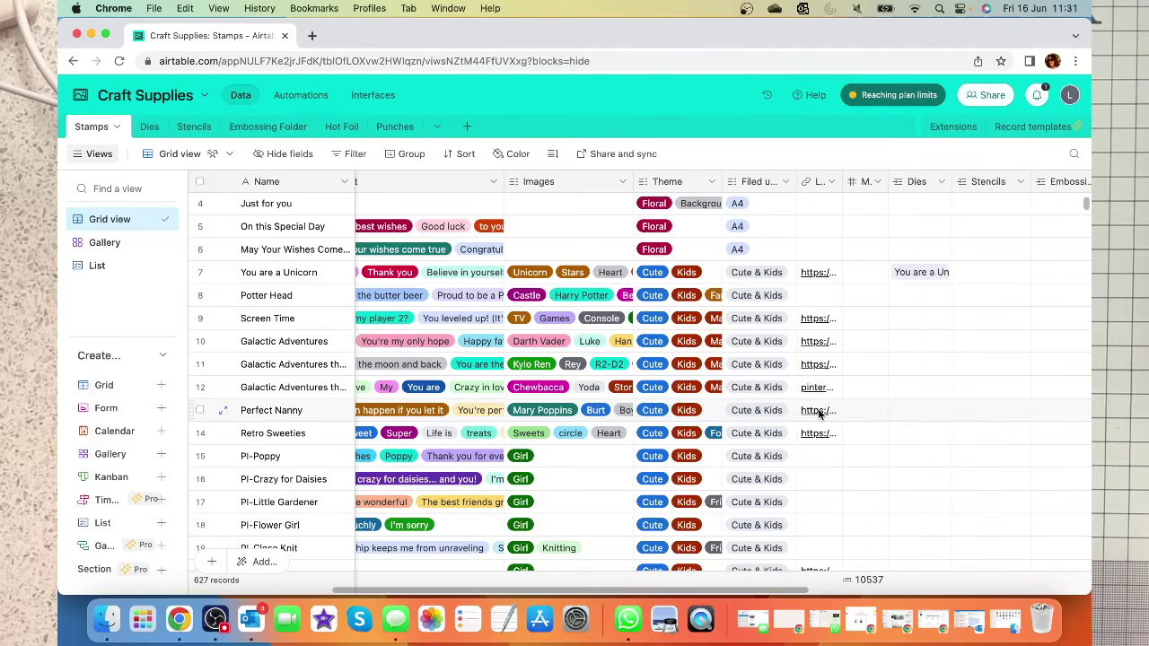
pyautogui.scroll(-10, 821, 413)
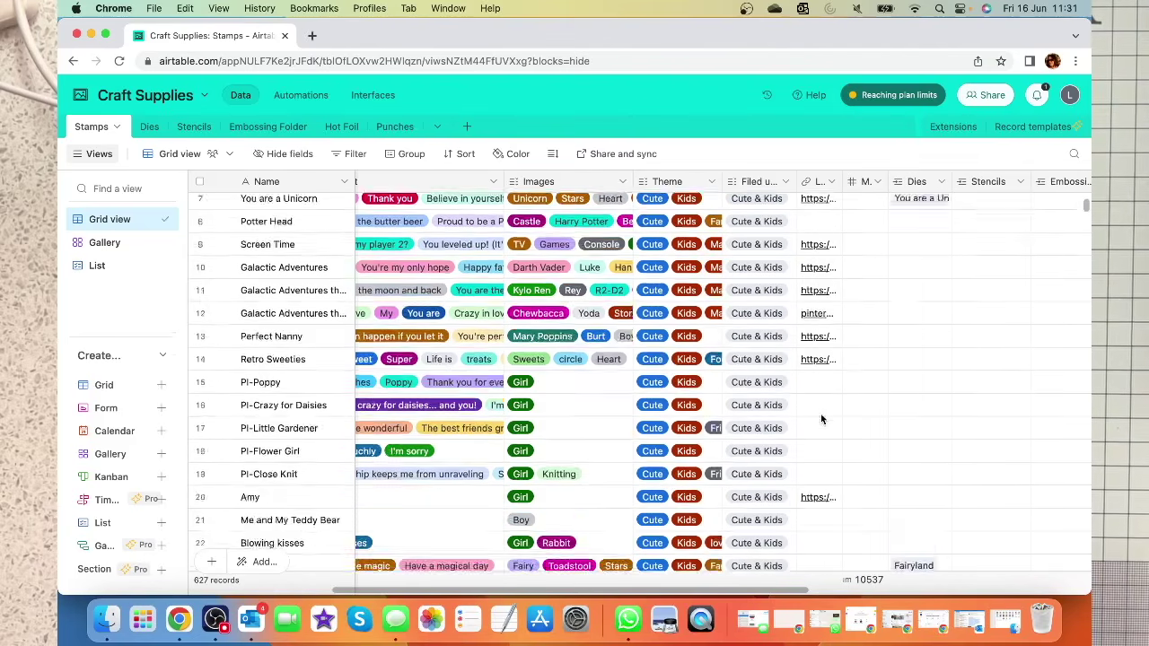
pyautogui.scroll(-5, 817, 378)
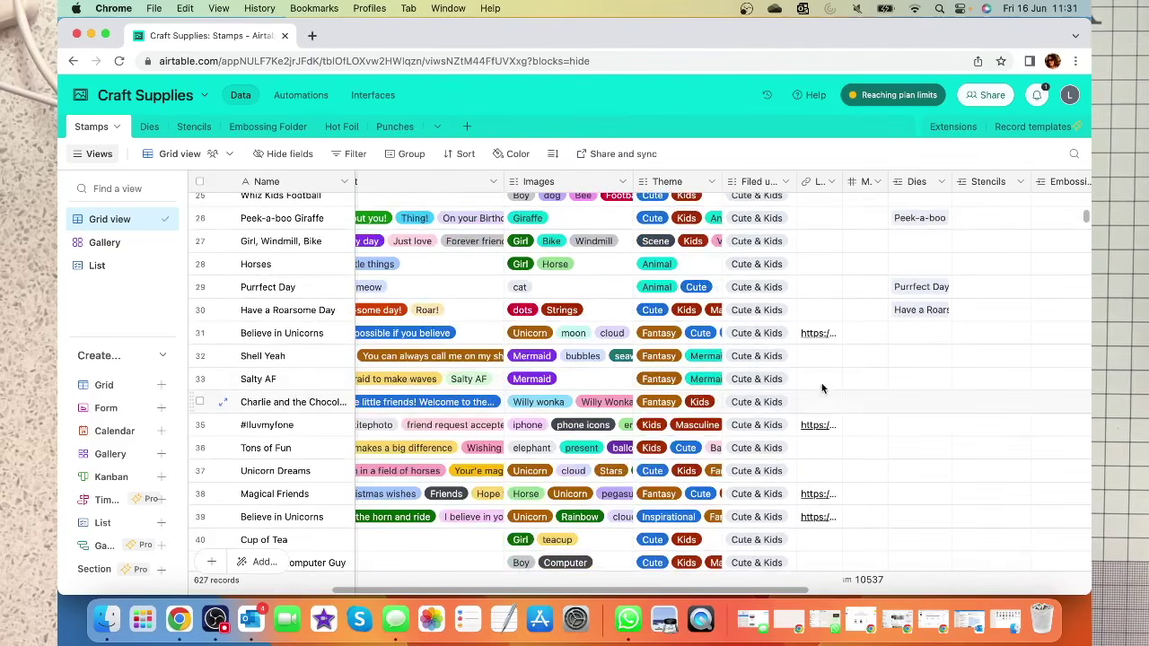
pyautogui.scroll(-4, 820, 429)
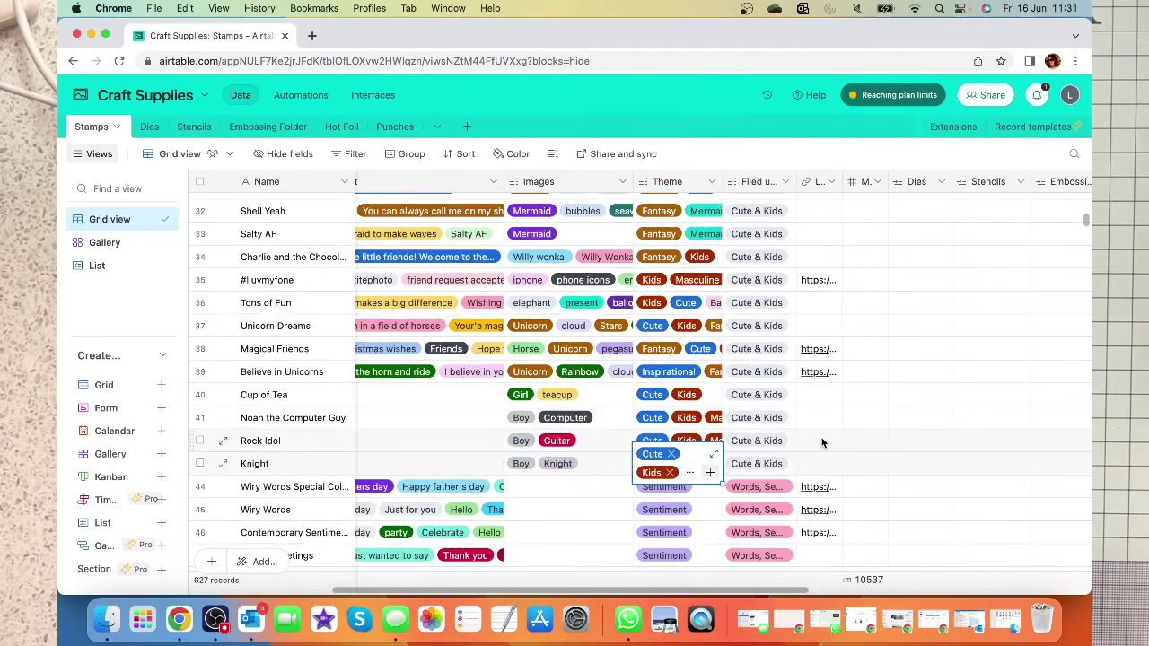
pyautogui.scroll(-15, 822, 441)
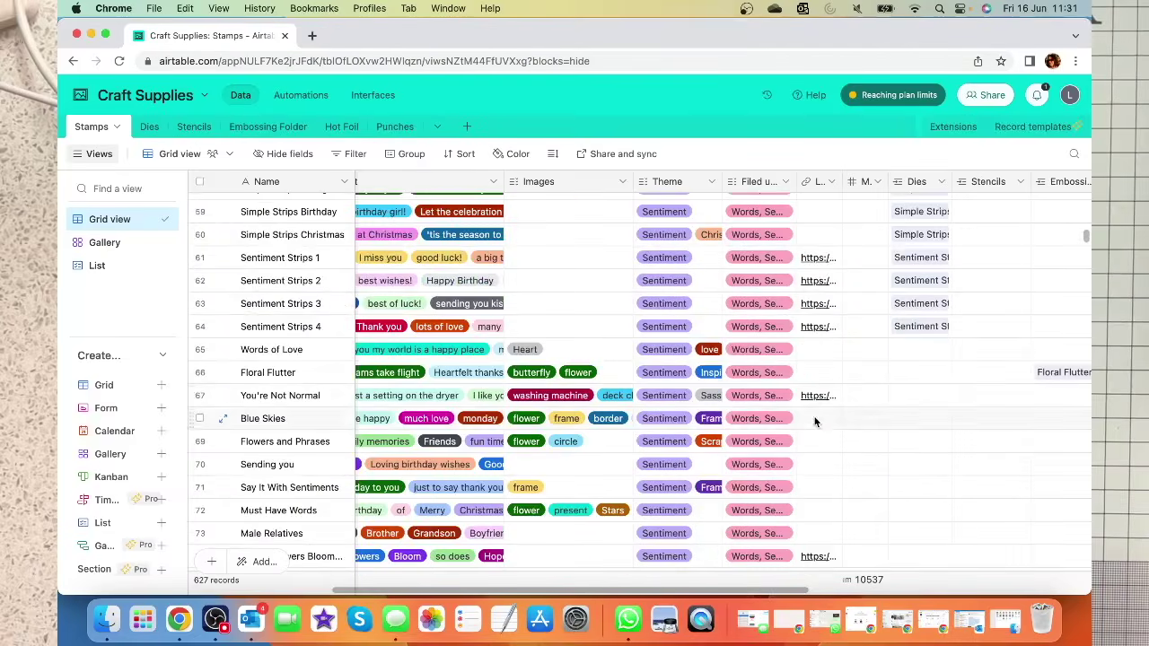
pyautogui.scroll(1, 815, 377)
pyautogui.scroll(2, 817, 204)
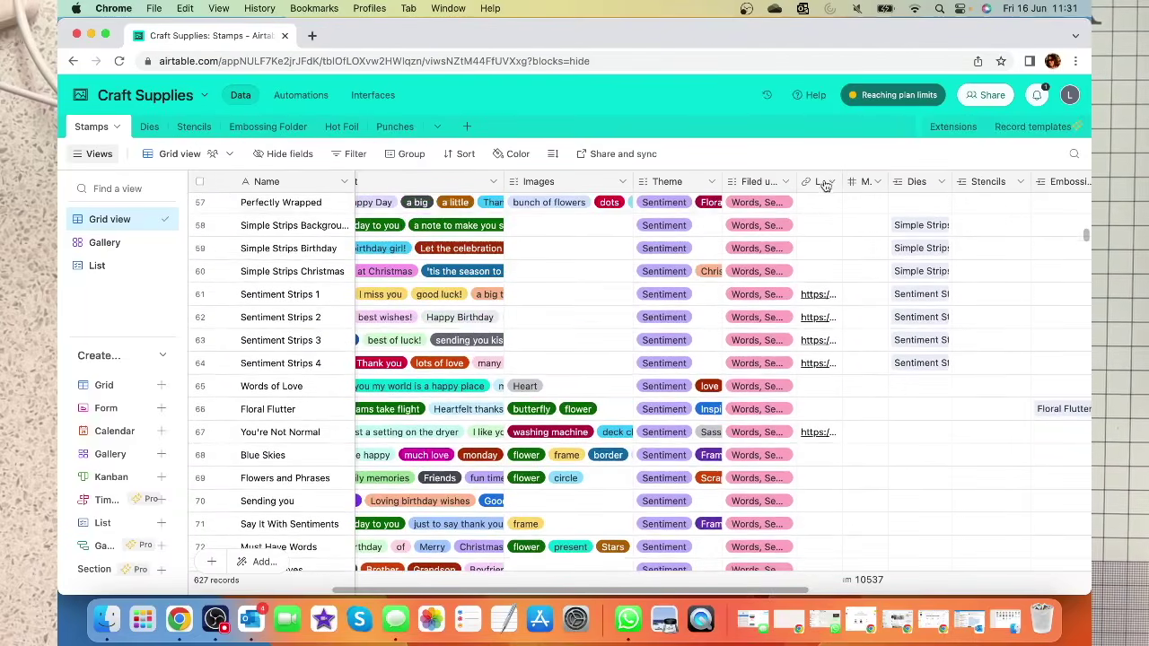
pyautogui.scroll(-1, 860, 235)
pyautogui.scroll(-1, 865, 220)
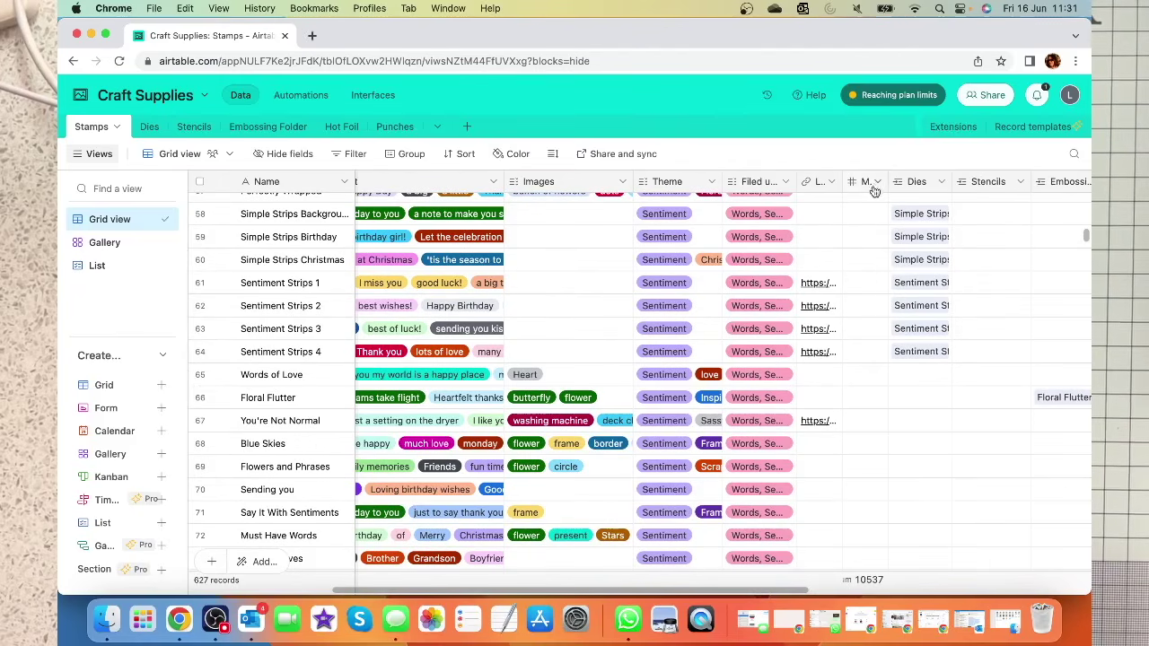
# - Locate the stamps that came with magazines and examine the magazine numbers around Celebrate, Butterfly Wishes and Decorative Roses
pyautogui.scroll(20, 873, 310)
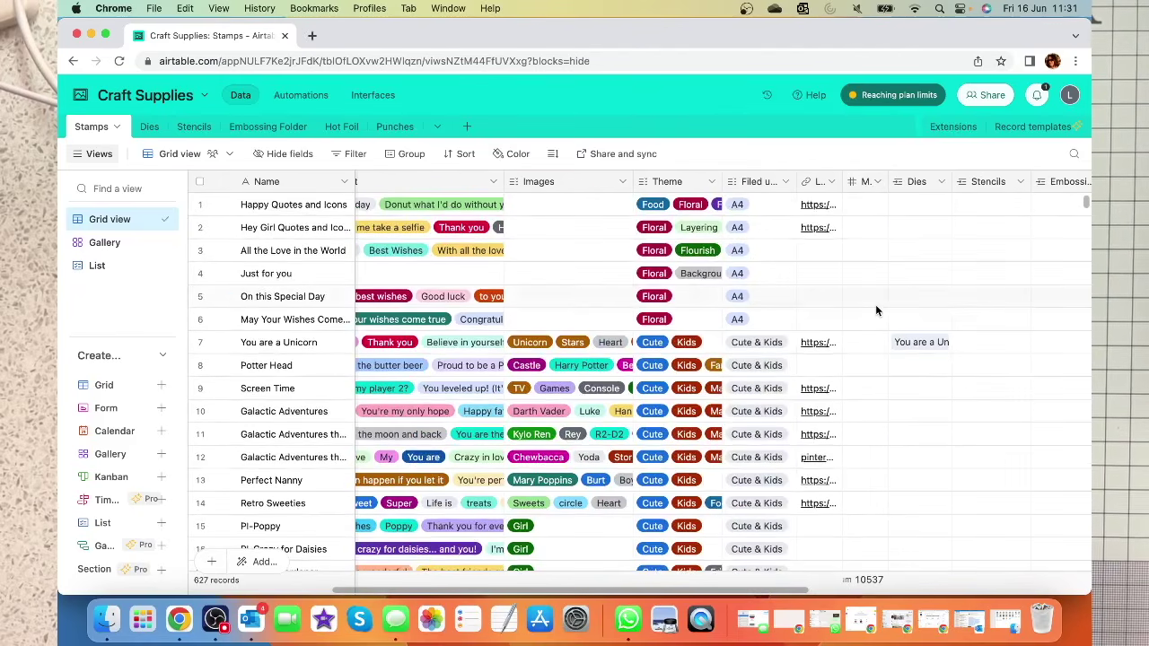
pyautogui.scroll(-2, 866, 319)
pyautogui.scroll(-20, 866, 319)
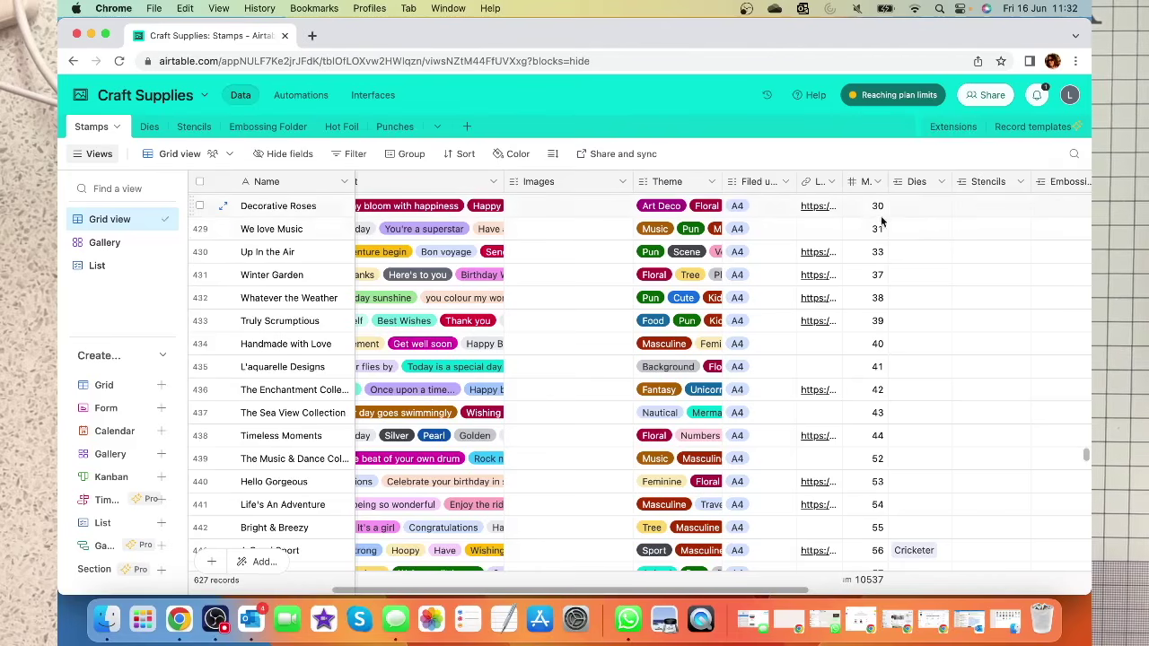
pyautogui.scroll(5, 880, 233)
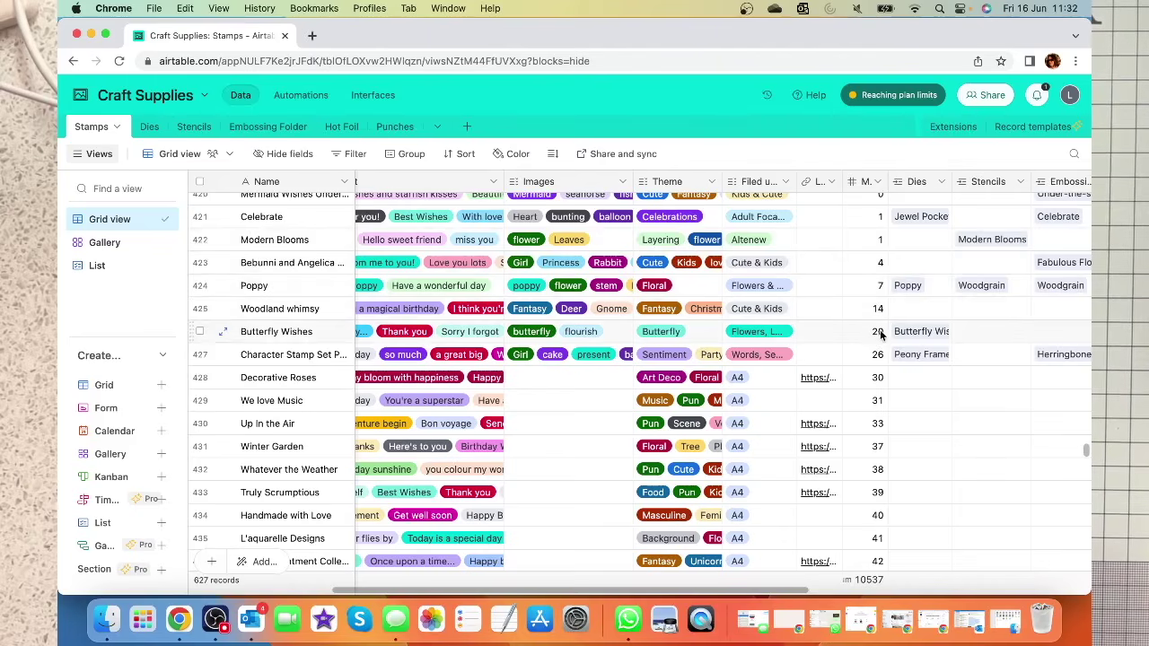
pyautogui.scroll(-1, 881, 334)
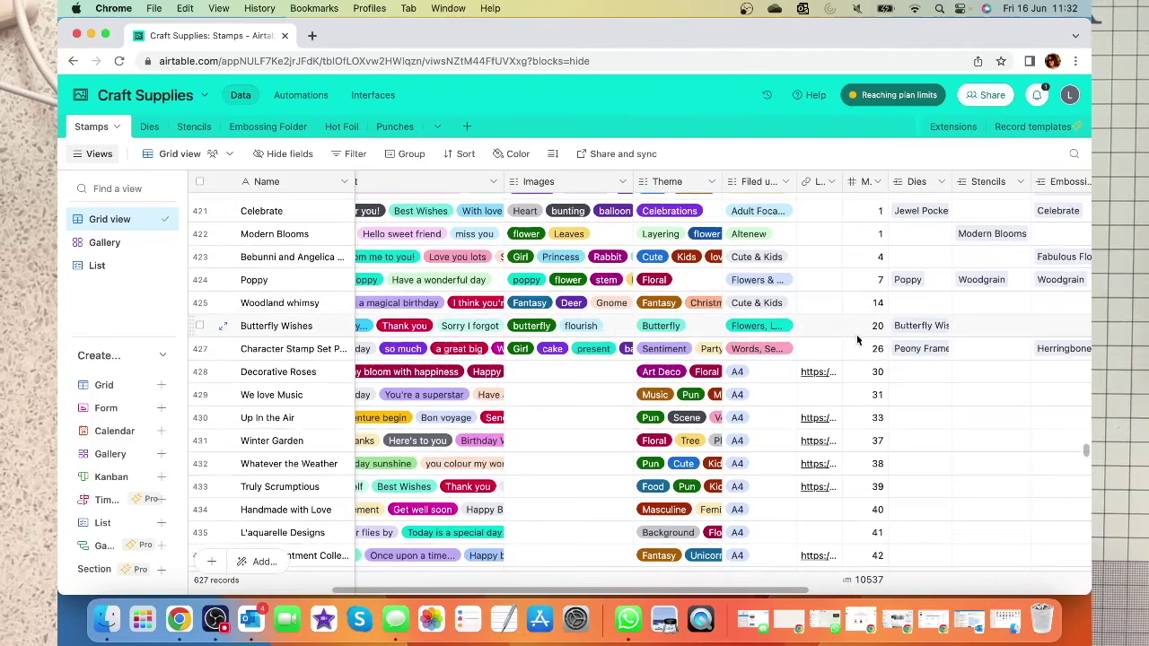
pyautogui.scroll(-3, 865, 333)
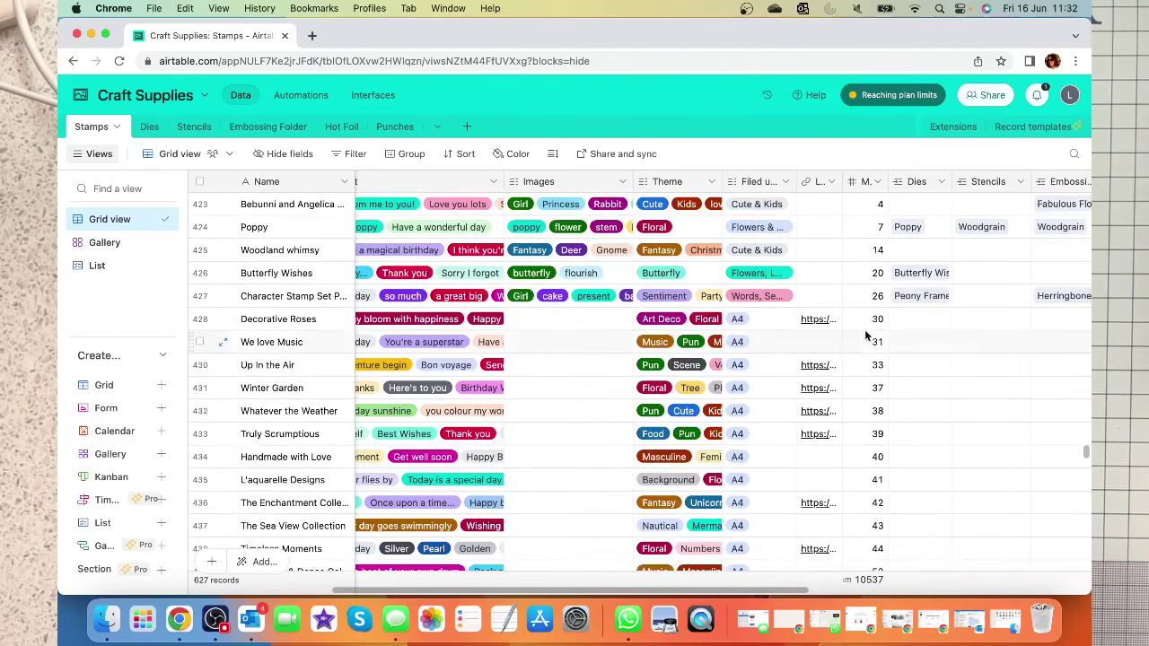
# - Follow the magazine numbers from The Sea View Collection down through the later issues to the Man of the Moment stamp set
pyautogui.scroll(-15, 869, 368)
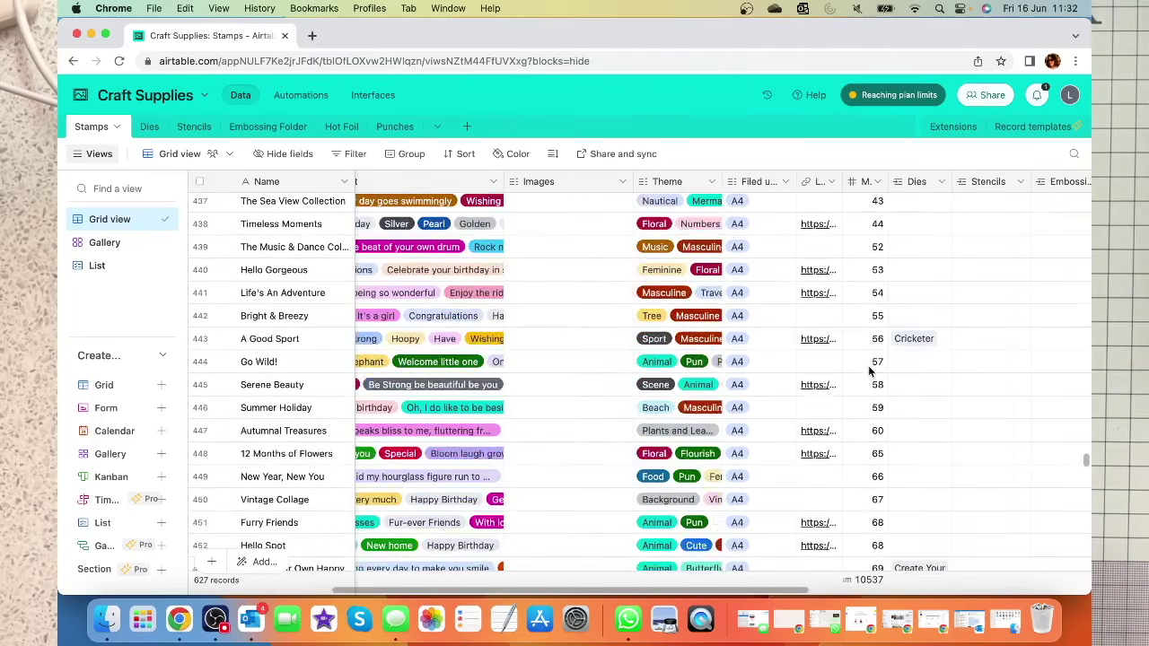
pyautogui.scroll(-2, 871, 372)
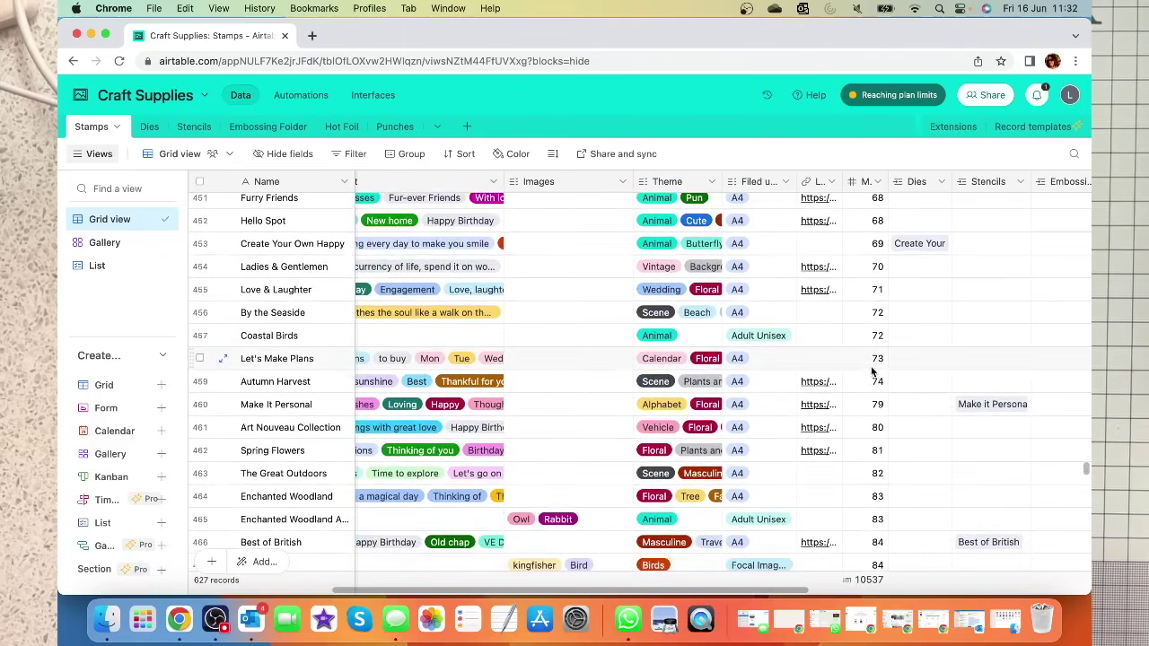
pyautogui.scroll(-7, 872, 372)
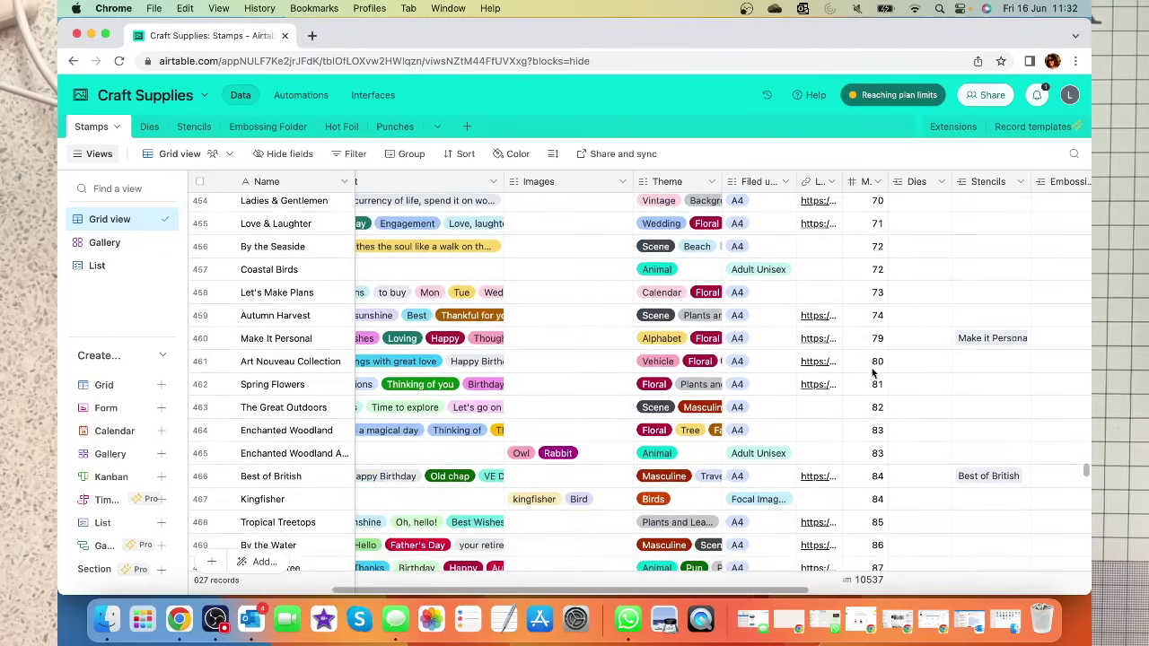
pyautogui.scroll(-12, 872, 372)
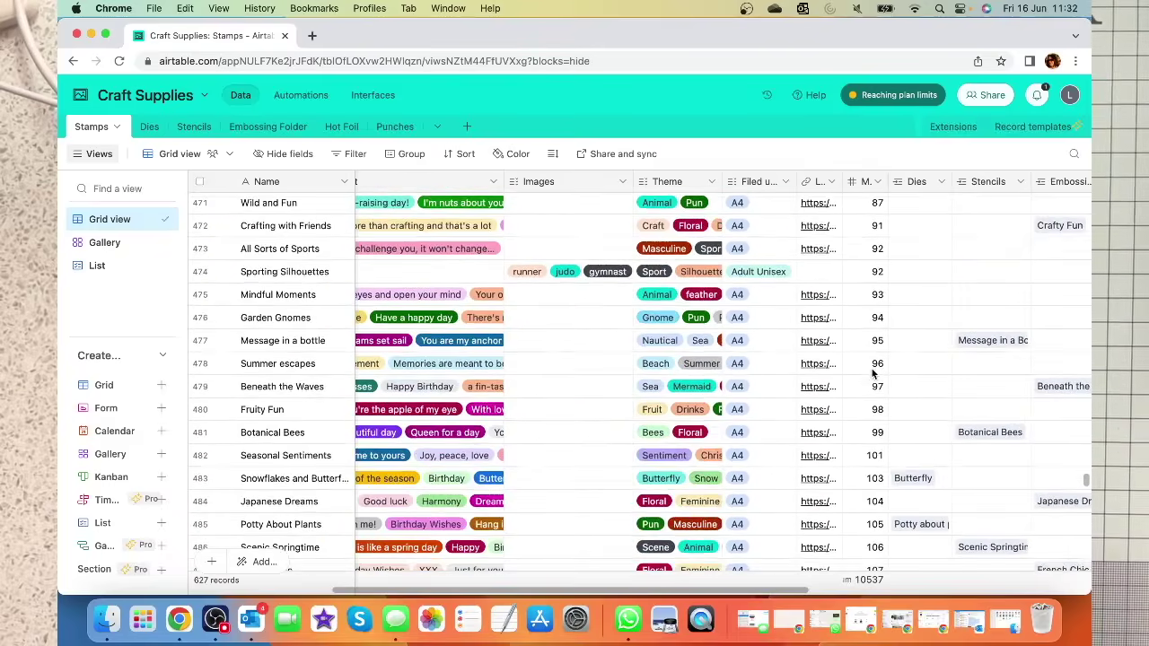
pyautogui.scroll(-10, 872, 372)
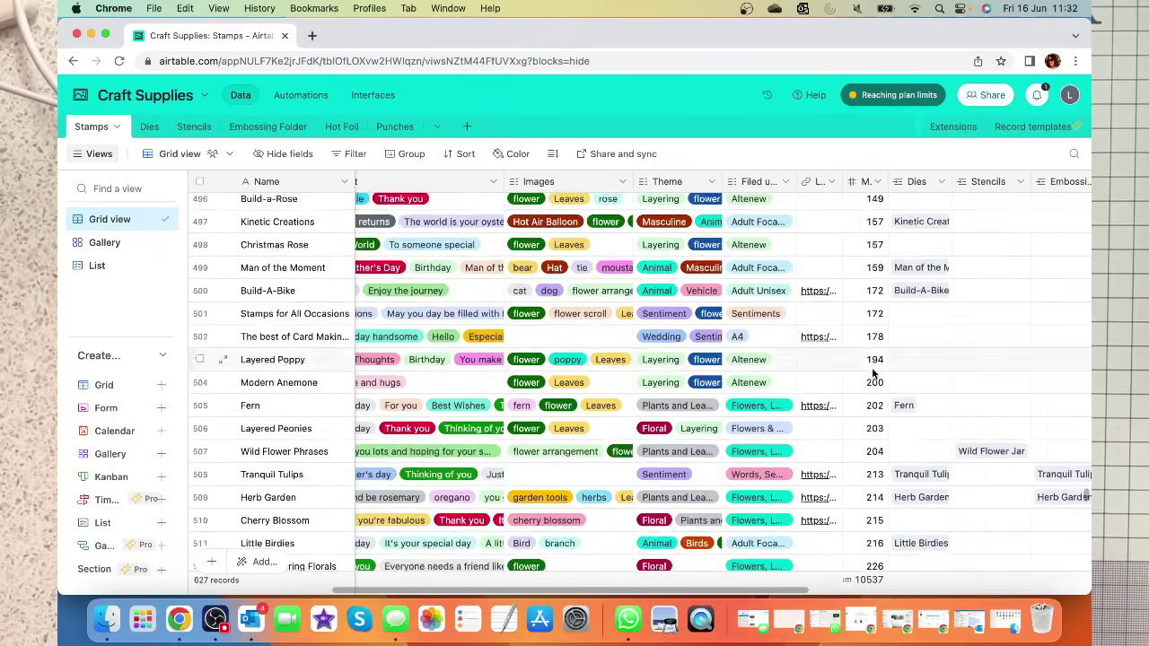
pyautogui.scroll(1, 872, 372)
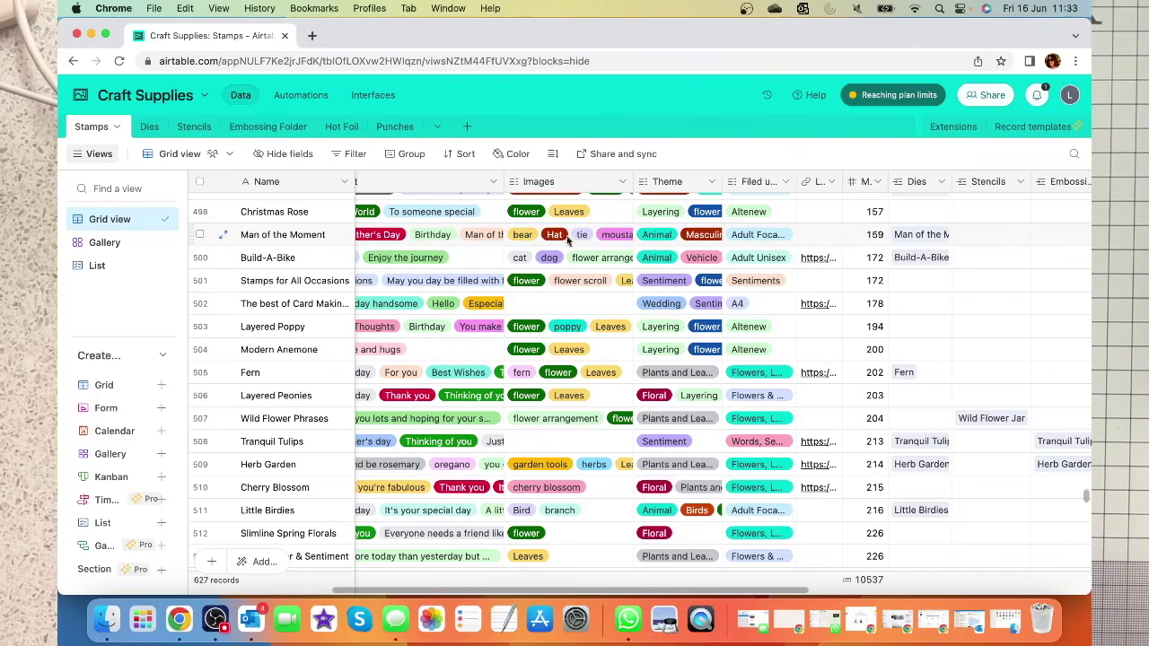
# - Open the linked die record of the Man of the Moment stamp and read its fields down to the linked stamp
pyautogui.click(913, 236)
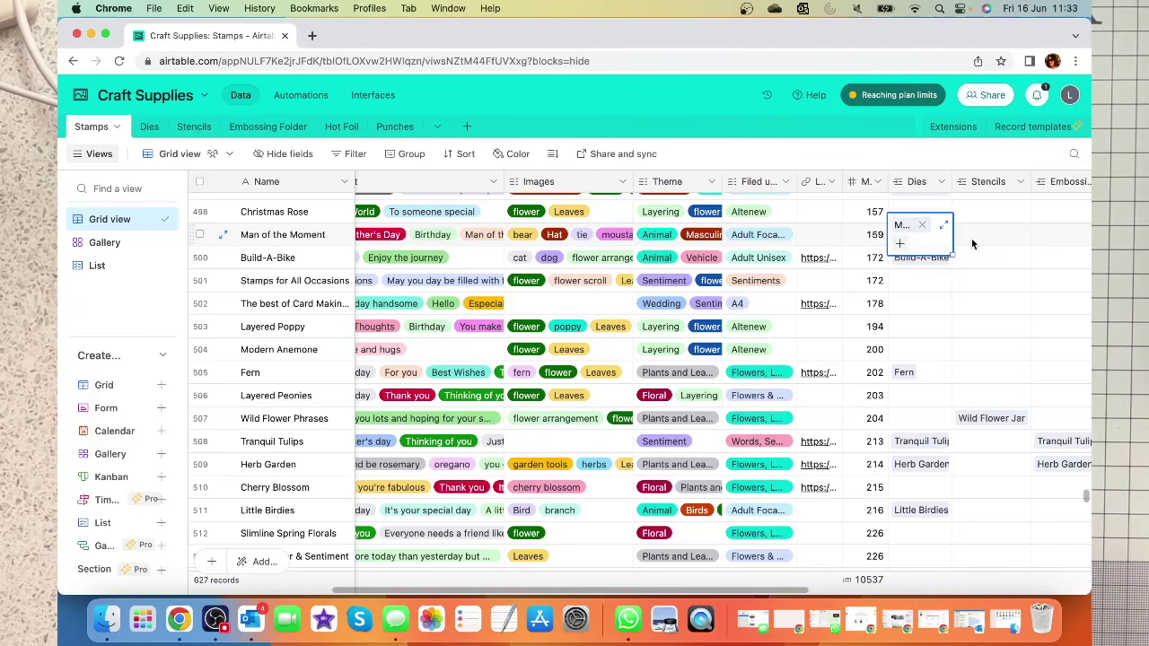
pyautogui.scroll(1, 899, 231)
pyautogui.click(899, 229)
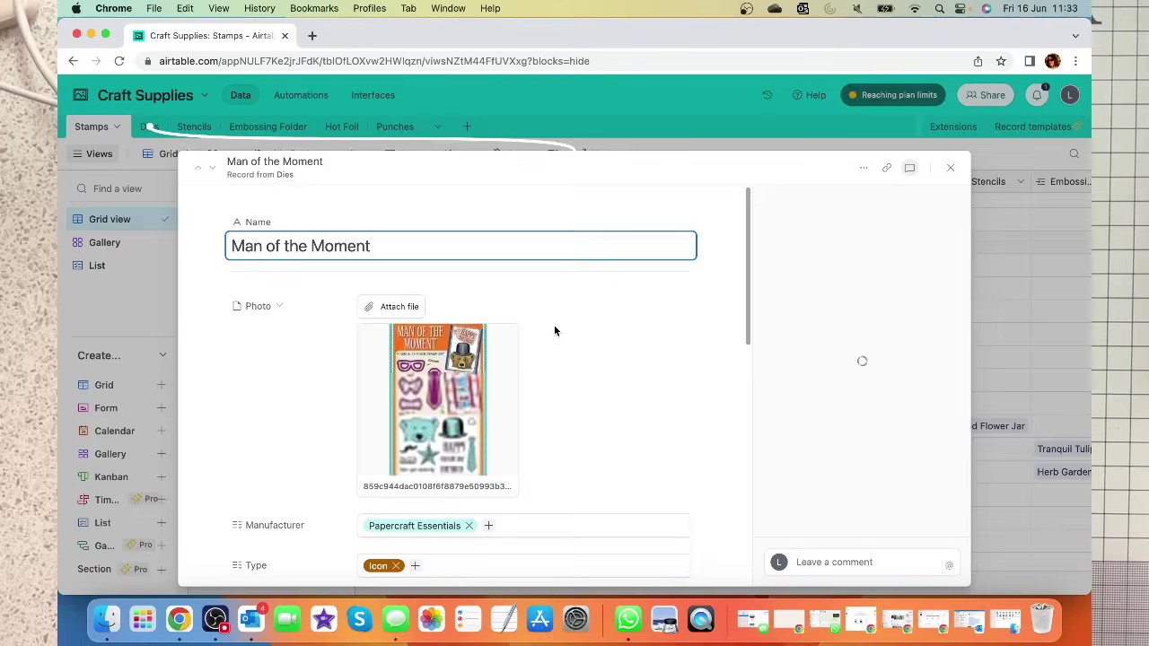
pyautogui.scroll(-3, 630, 386)
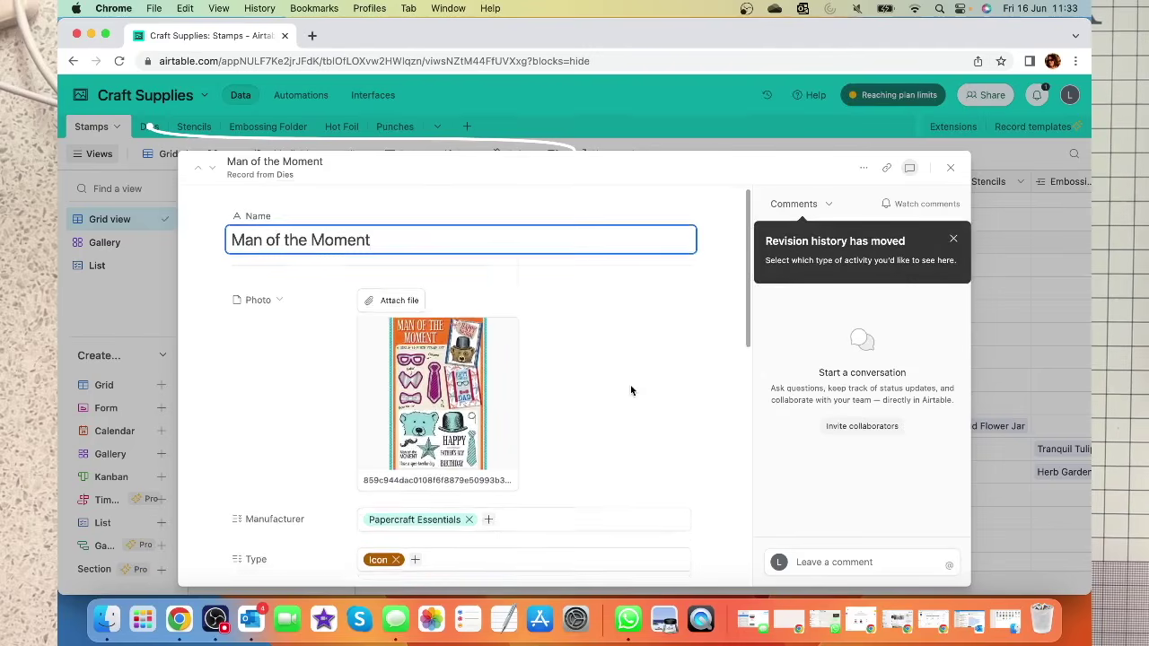
pyautogui.scroll(-3, 545, 424)
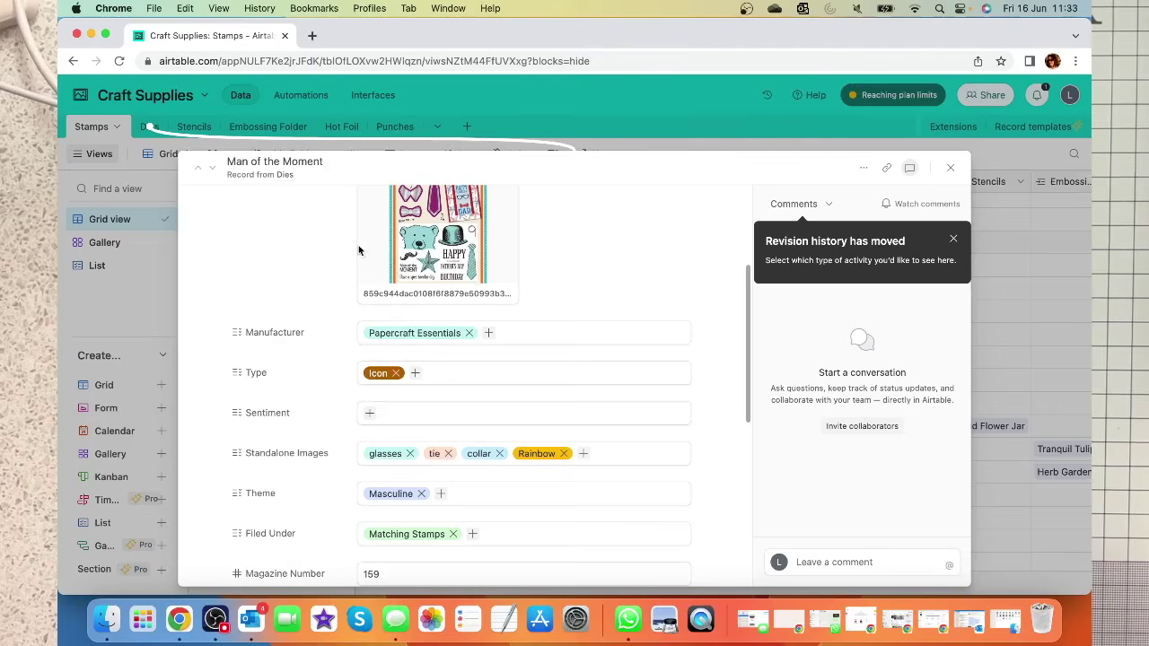
pyautogui.scroll(-2, 556, 357)
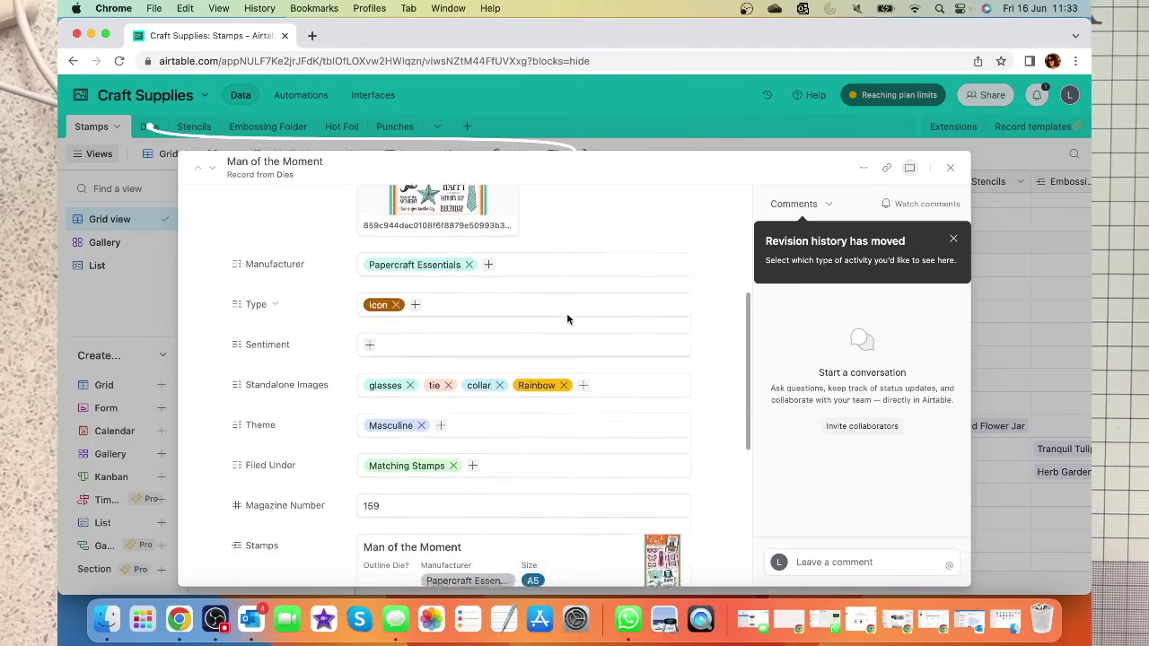
pyautogui.scroll(-3, 568, 318)
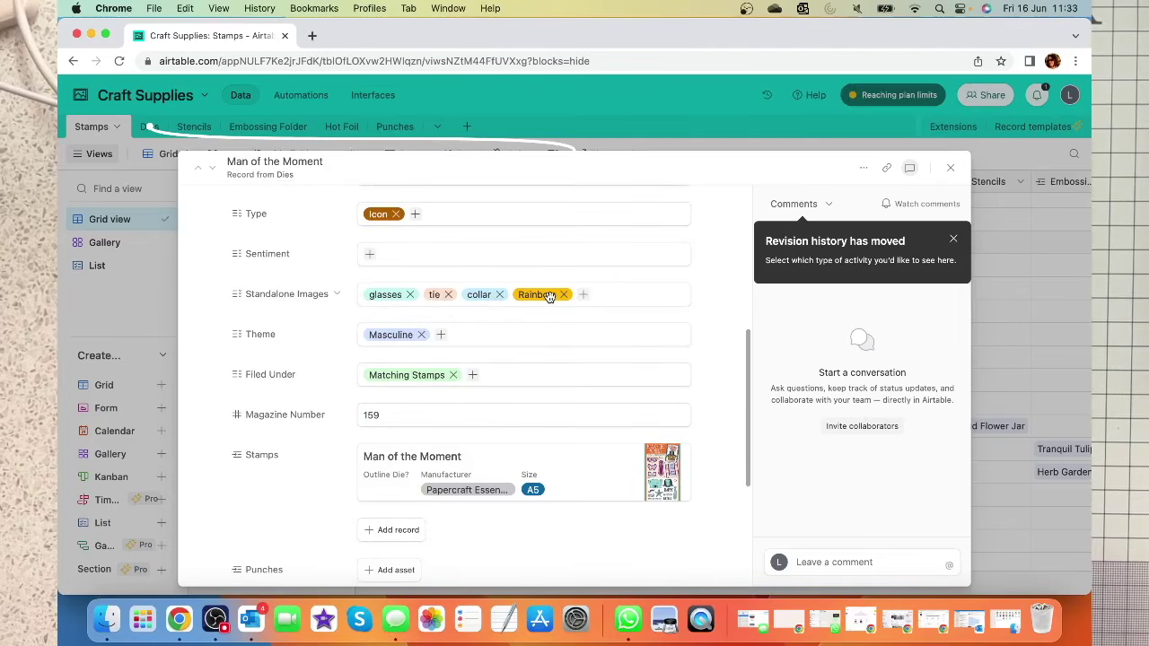
# - Replace the Rainbow tag with Bow in the Standalone Images of the Man of the Moment die record
pyautogui.scroll(5, 550, 296)
pyautogui.scroll(-1, 593, 372)
pyautogui.scroll(-3, 592, 374)
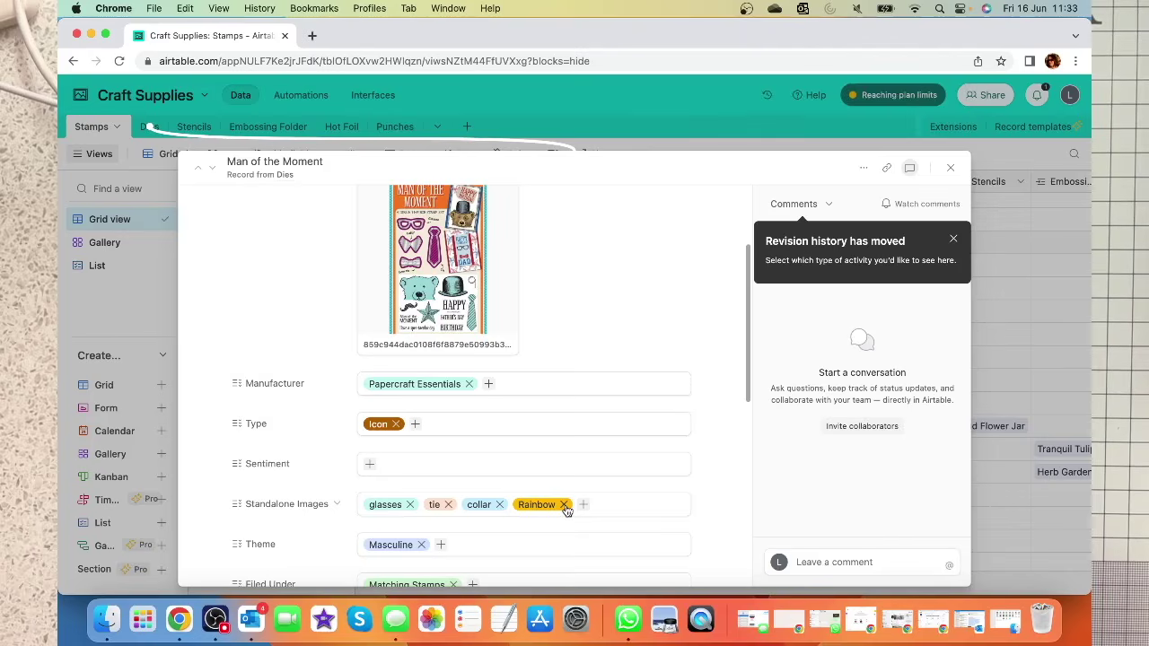
pyautogui.click(565, 507)
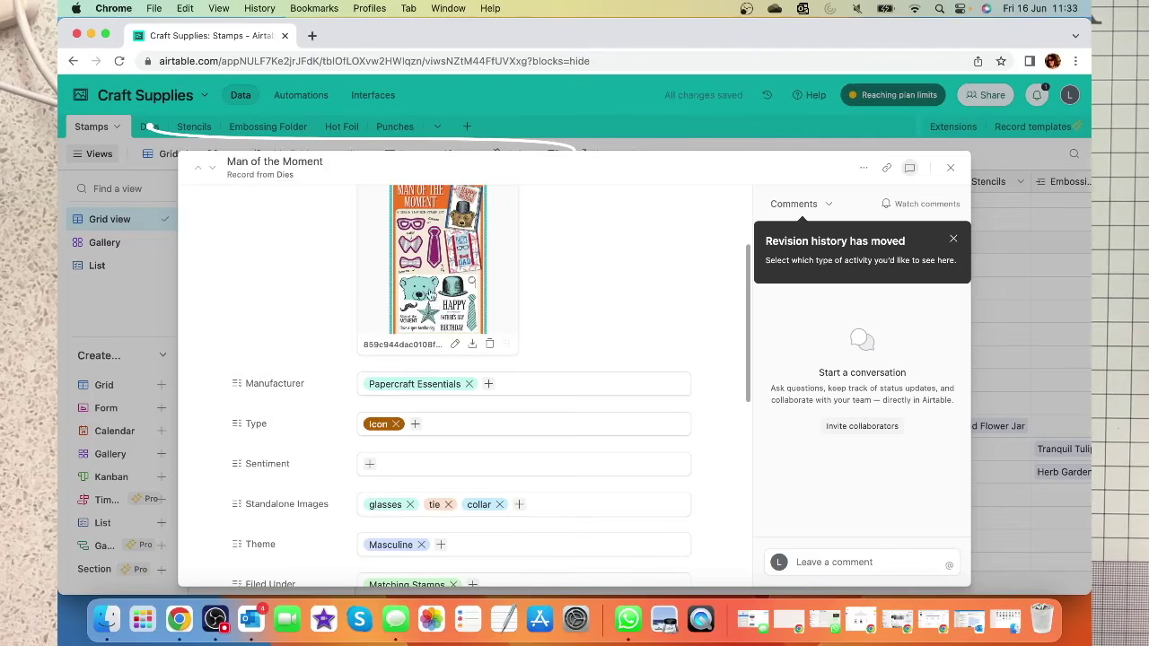
pyautogui.click(520, 505)
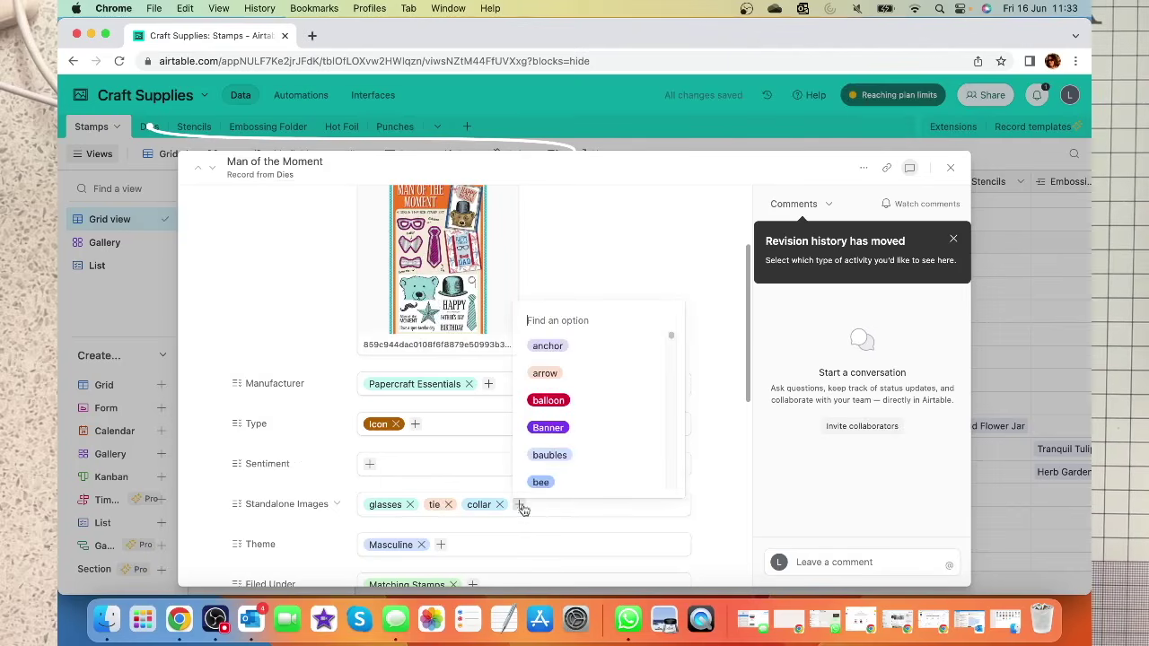
pyautogui.write('bow')
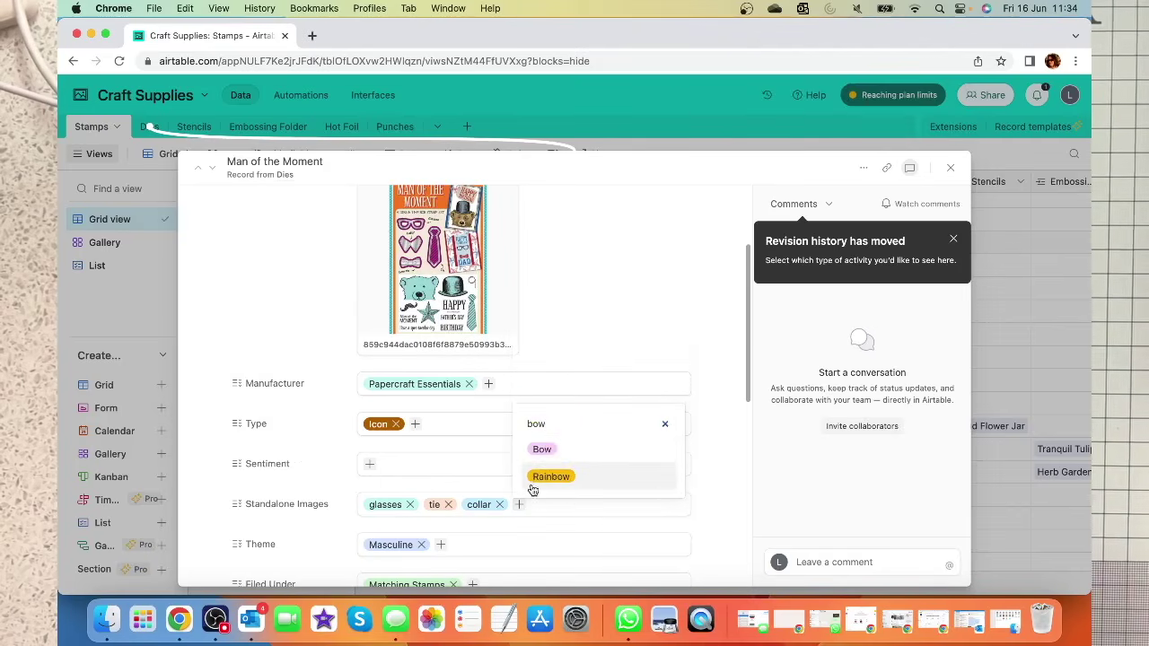
pyautogui.click(536, 448)
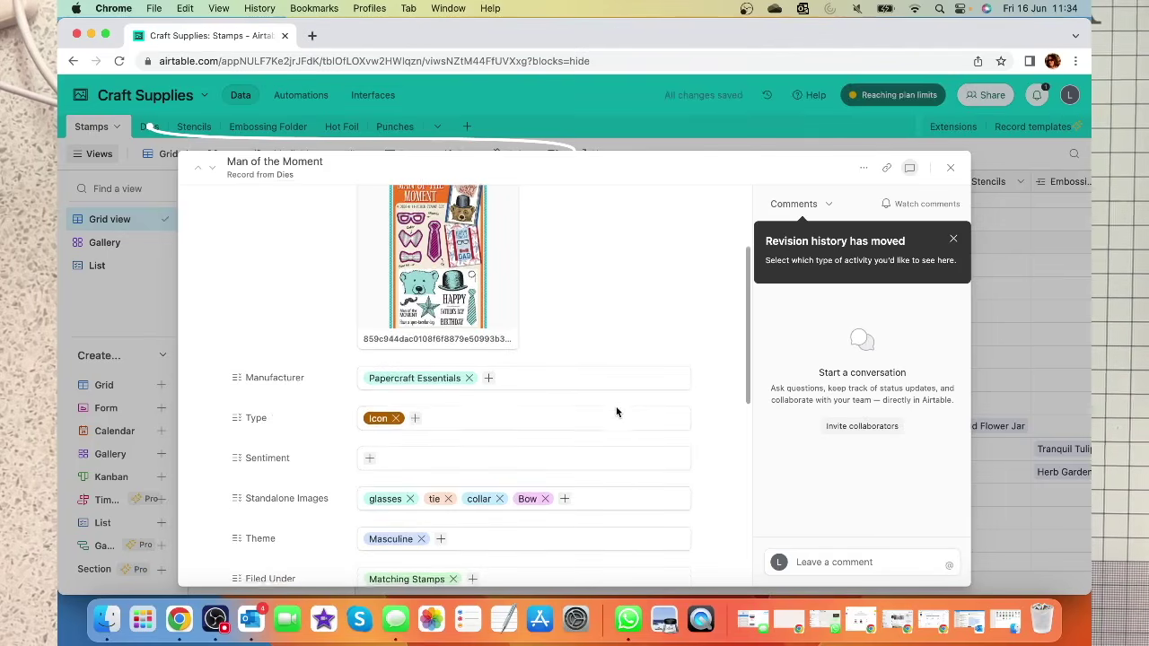
pyautogui.scroll(-1, 555, 383)
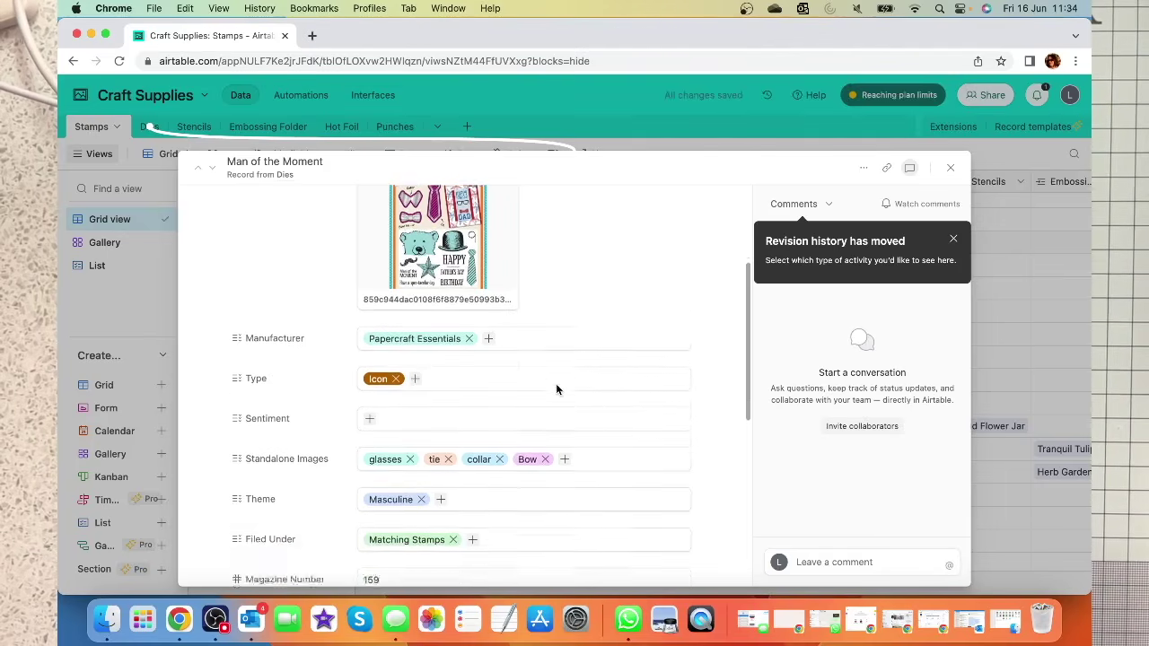
# - Search the Standalone Images options of the Man of the Moment die record for bow, then close the option list
pyautogui.scroll(-1, 556, 388)
pyautogui.click(565, 424)
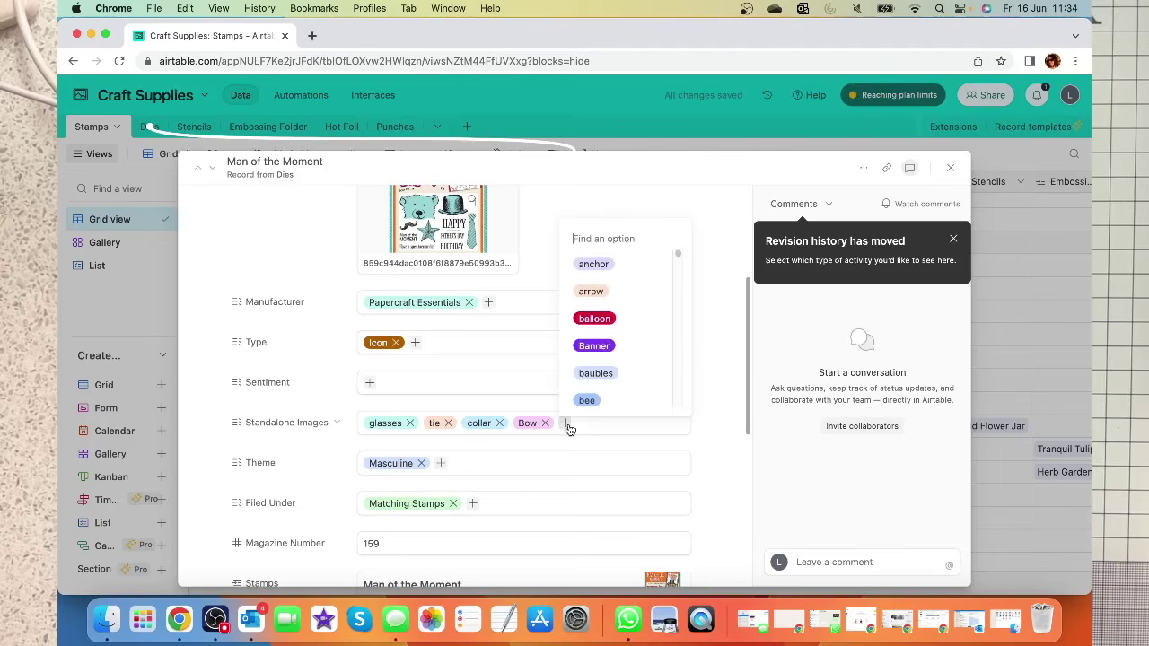
pyautogui.write('bow')
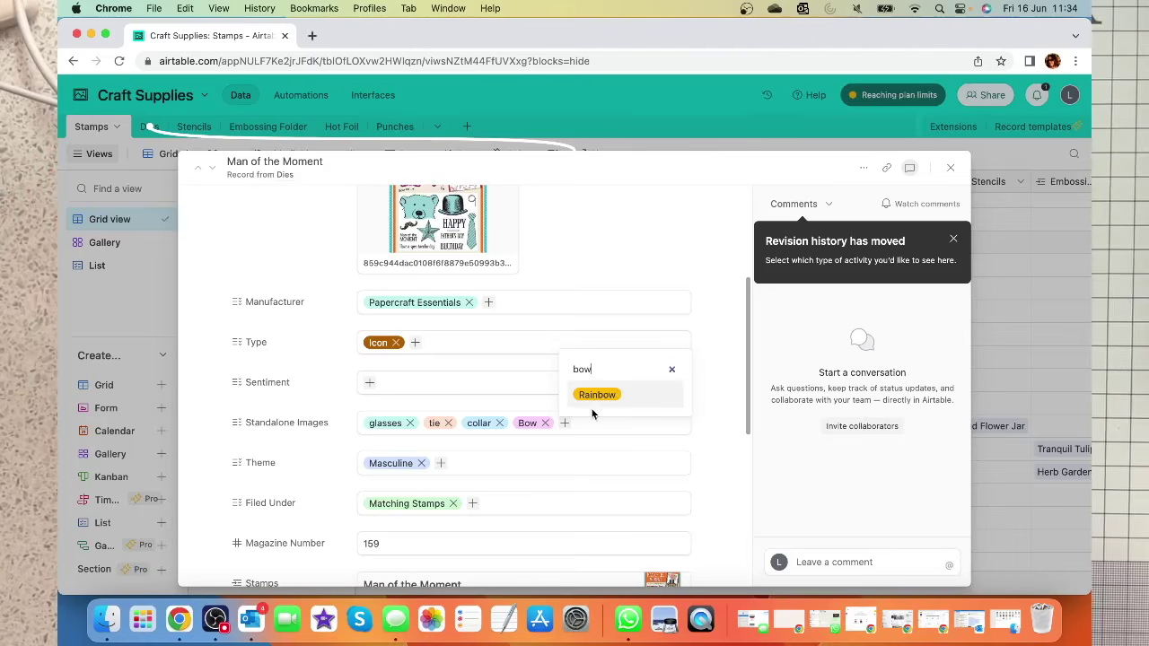
pyautogui.click(672, 371)
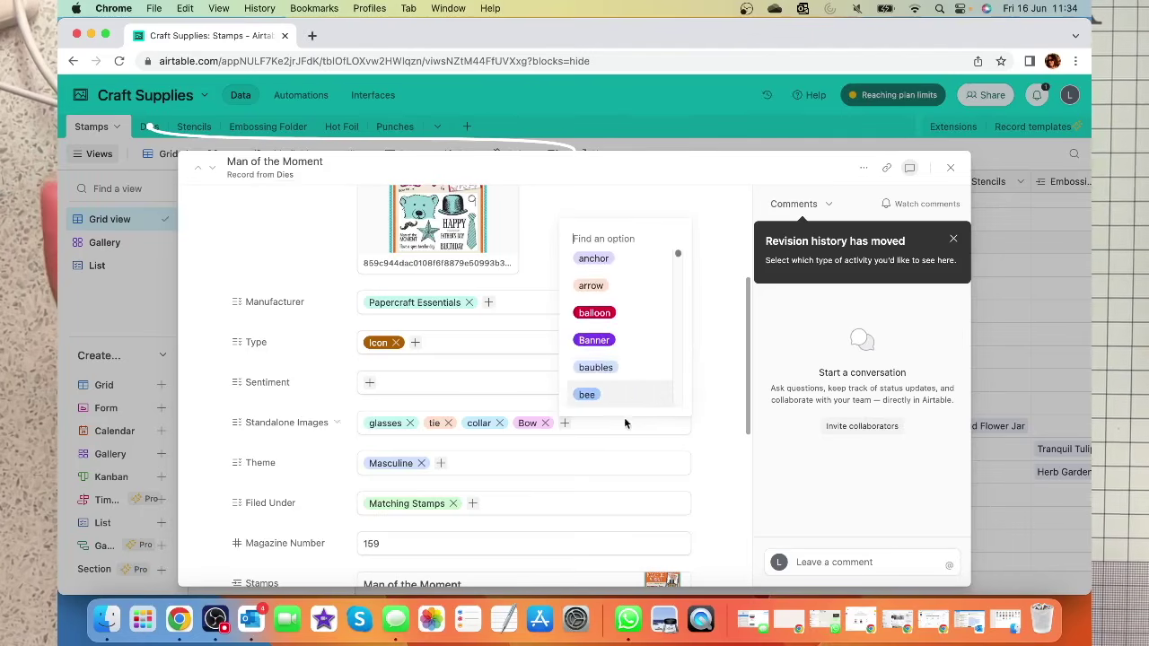
pyautogui.click(709, 427)
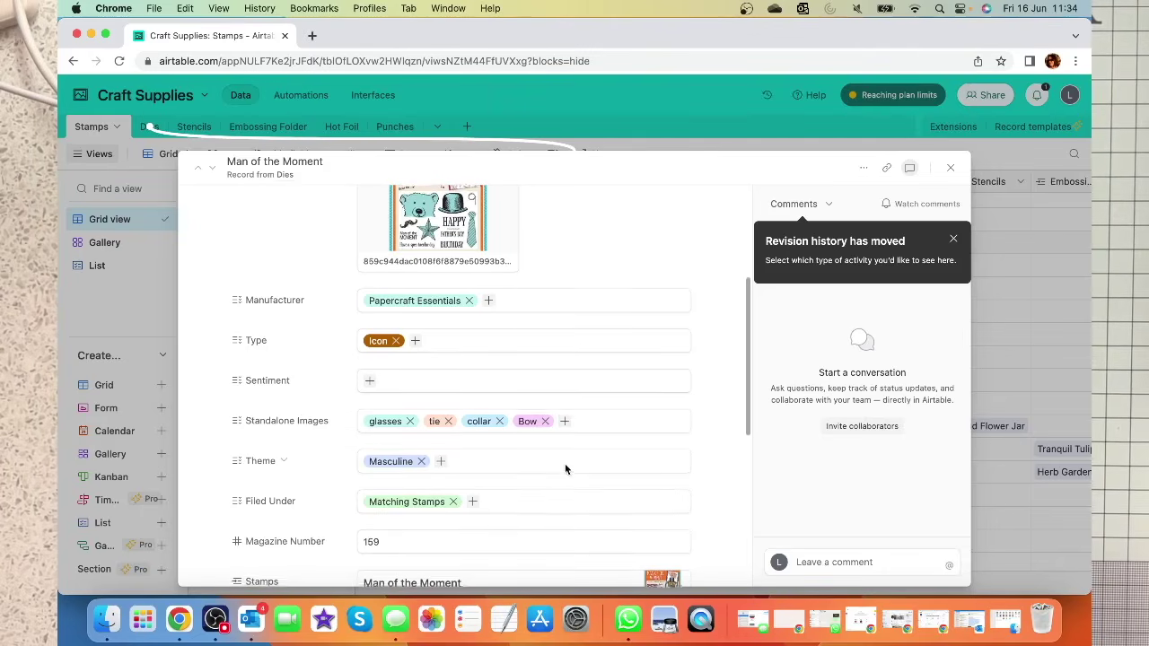
# - Compare the Man of the Moment die's photo, tags, Filed Under, Magazine Number and linked stamp, and close the die record
pyautogui.scroll(-2, 526, 466)
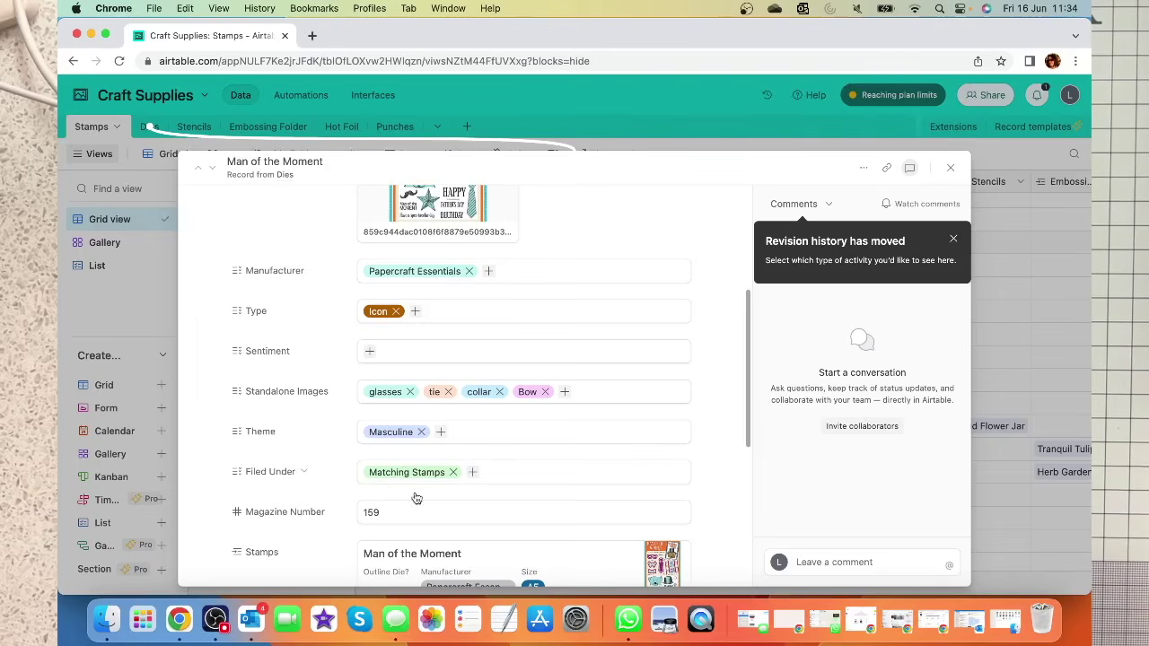
pyautogui.scroll(-2, 467, 458)
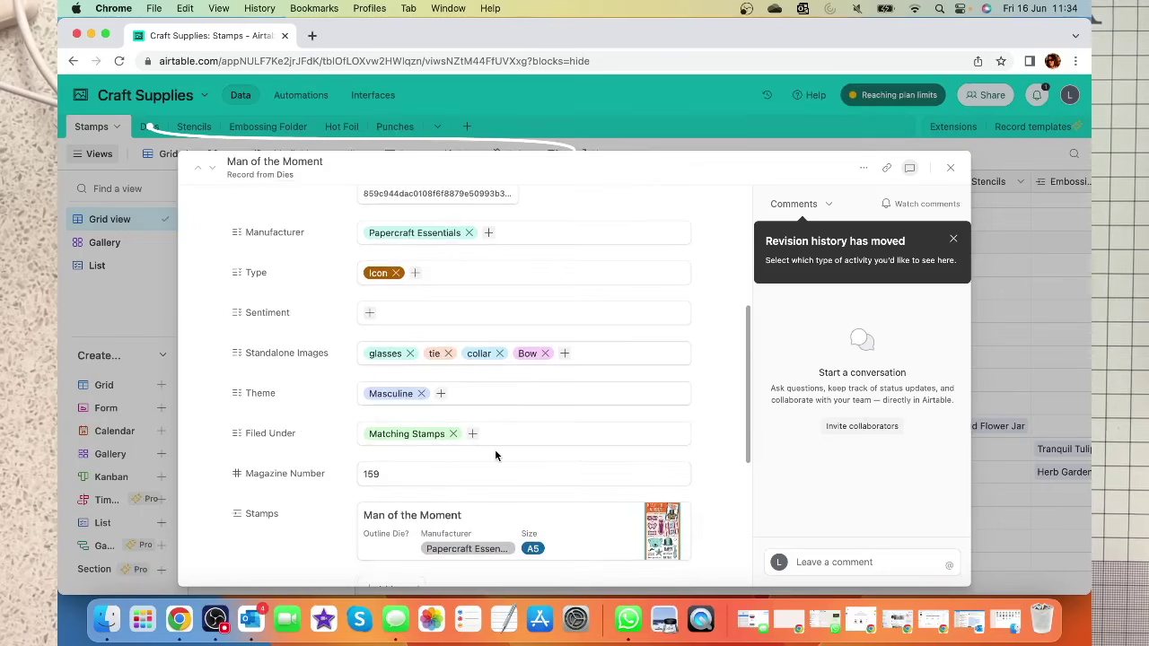
pyautogui.scroll(-1, 537, 436)
pyautogui.scroll(-1, 540, 427)
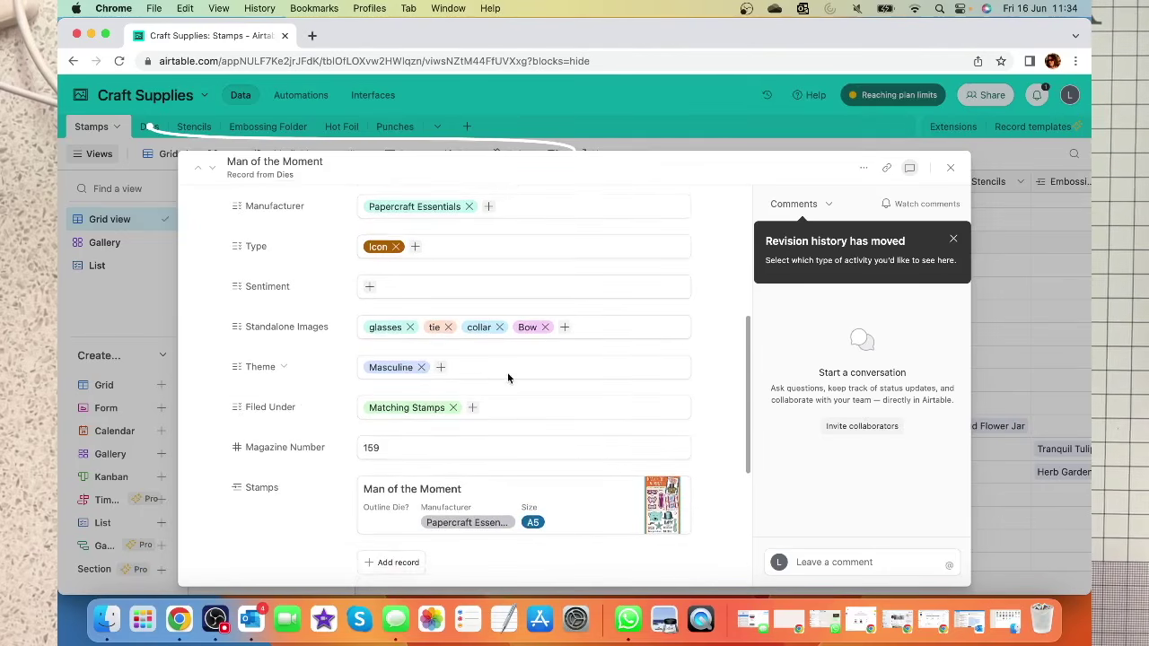
pyautogui.scroll(-4, 578, 409)
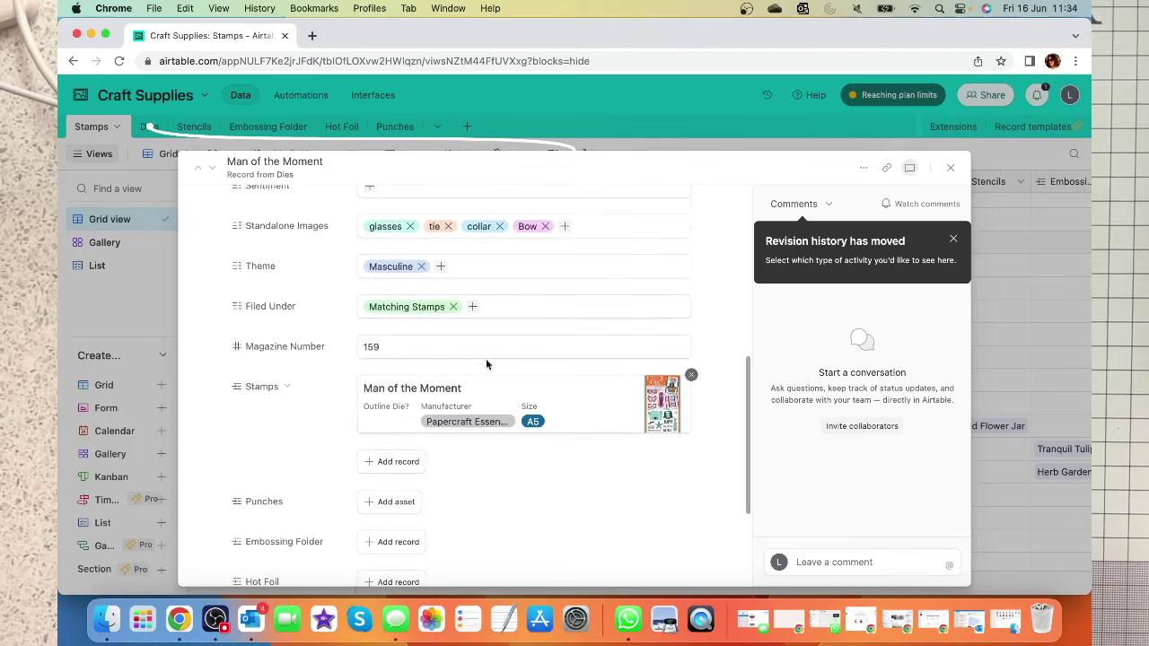
pyautogui.scroll(8, 438, 278)
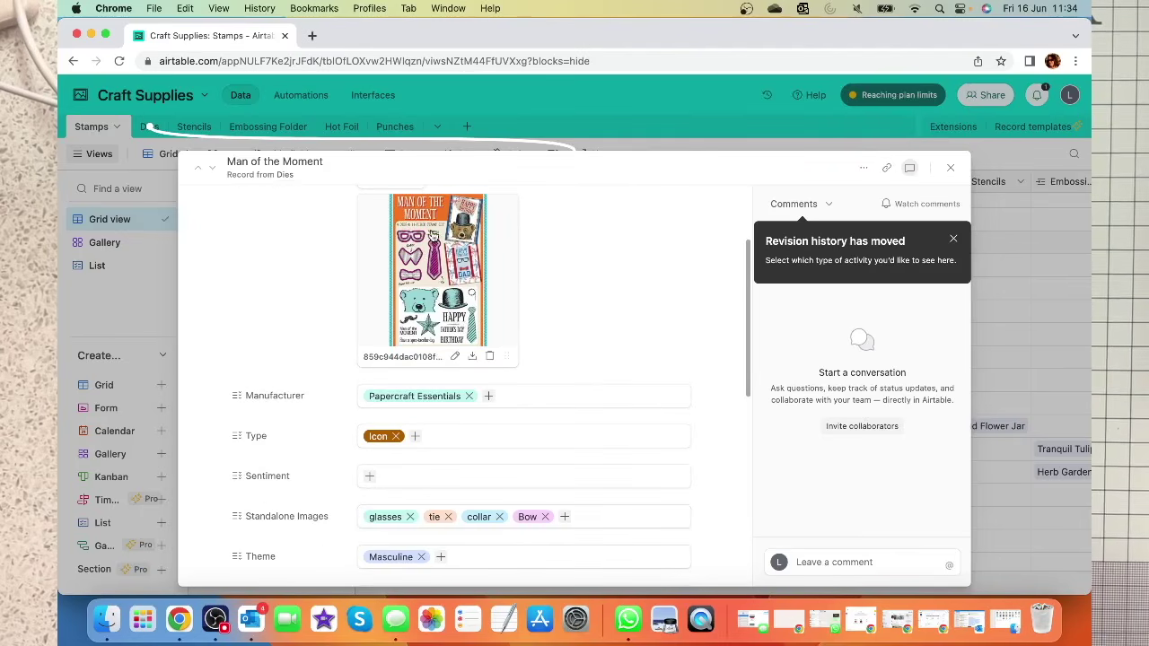
pyautogui.scroll(-5, 543, 429)
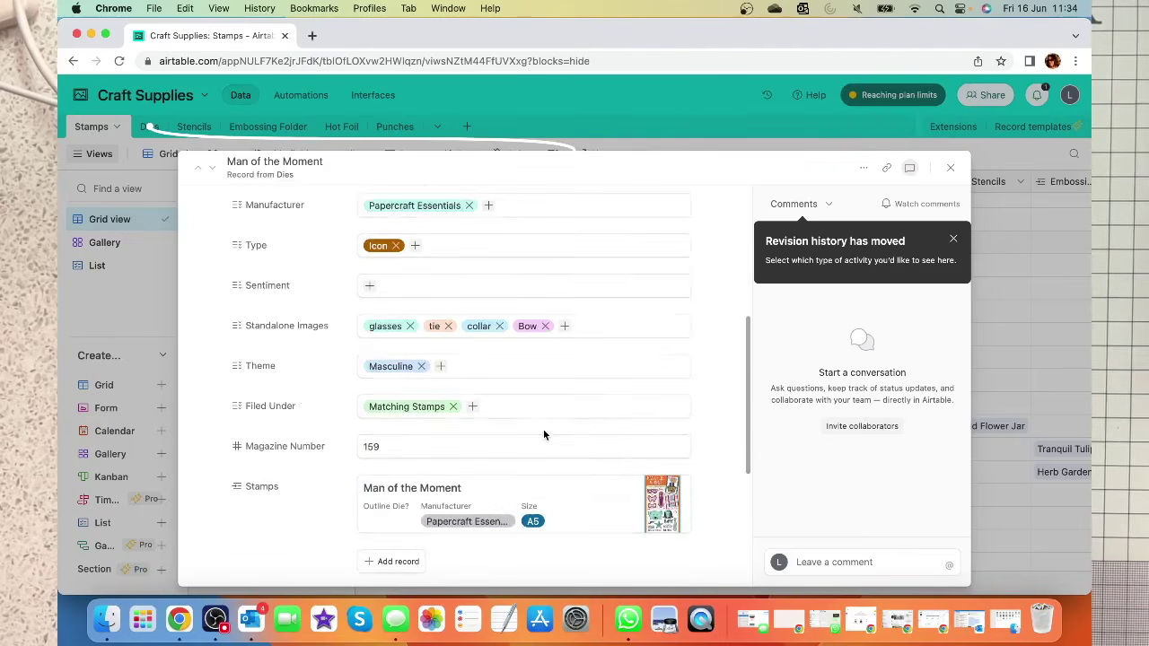
pyautogui.hotkey('ctrl', 'shift', 'Down')
pyautogui.click(951, 168)
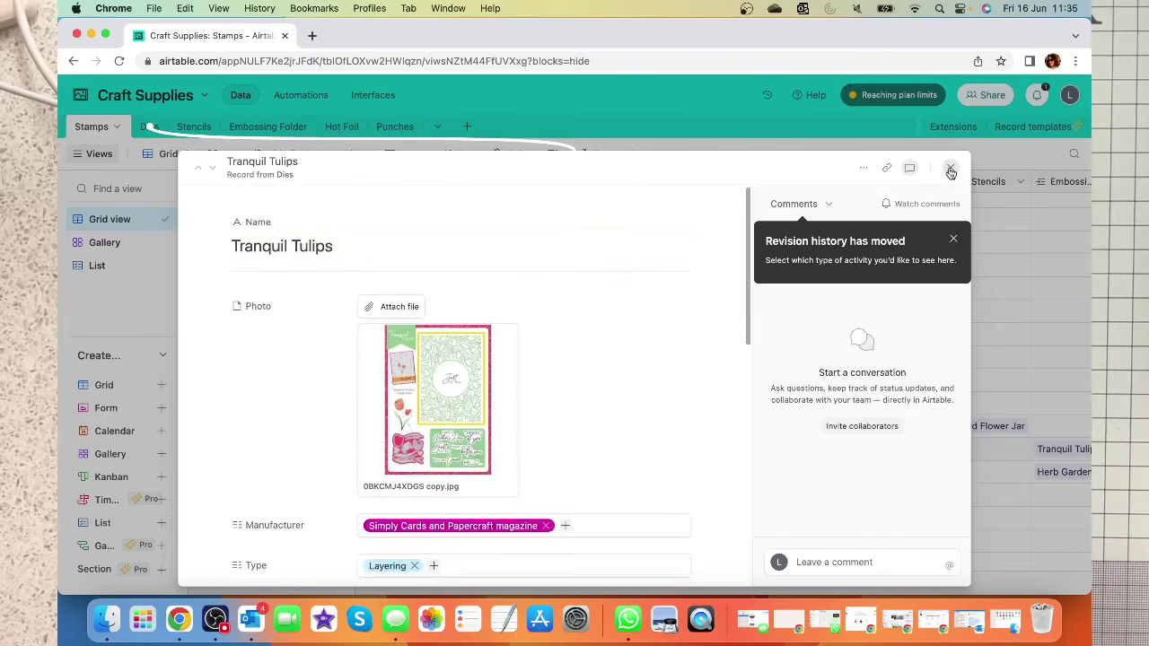
# - Open the stencil record linked to the Wild Flower Phrases stamp and read its fields down to the linked stamp
pyautogui.moveTo(743, 591); pyautogui.dragTo(890, 596)
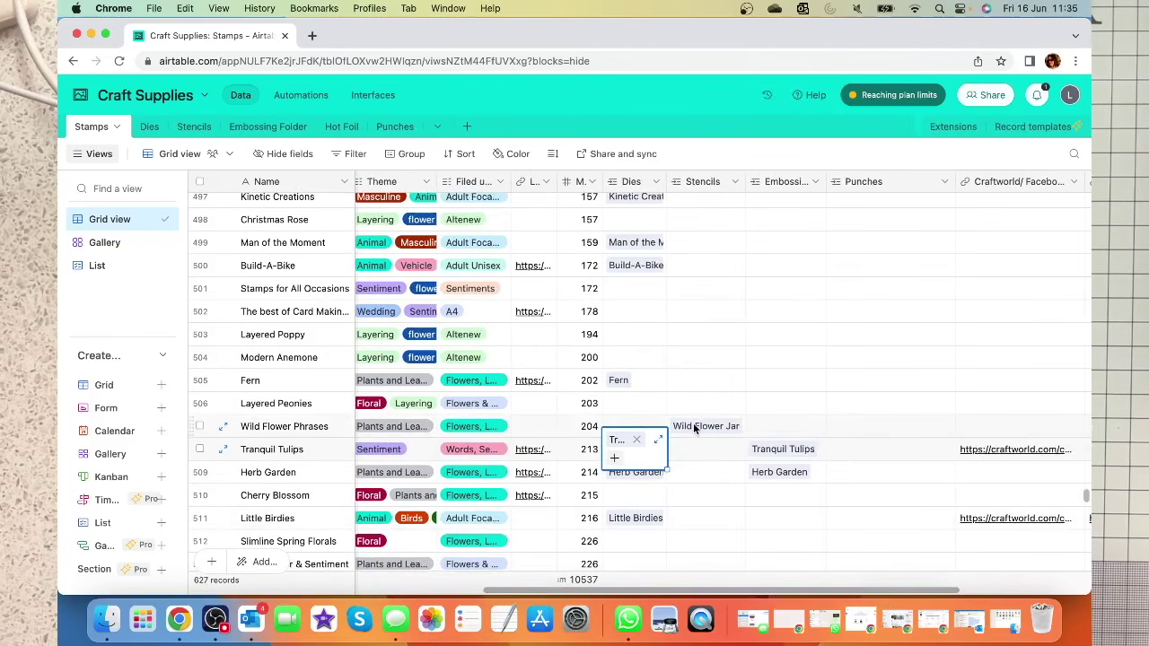
pyautogui.click(694, 429)
pyautogui.click(687, 417)
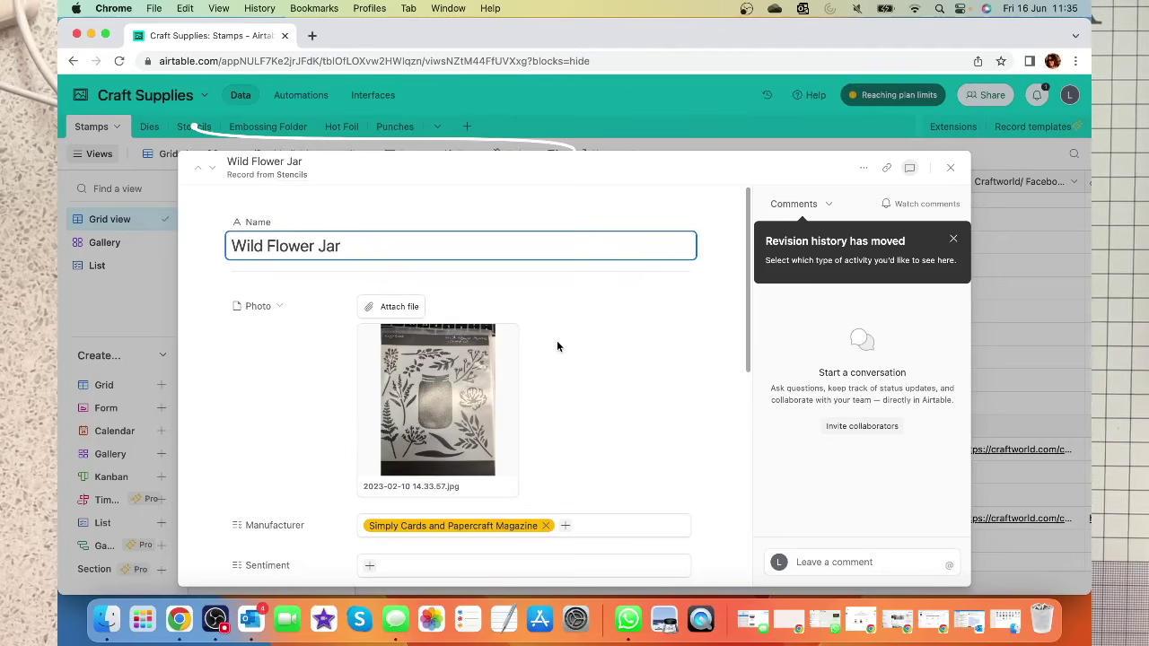
pyautogui.scroll(-2, 598, 355)
pyautogui.scroll(-5, 630, 390)
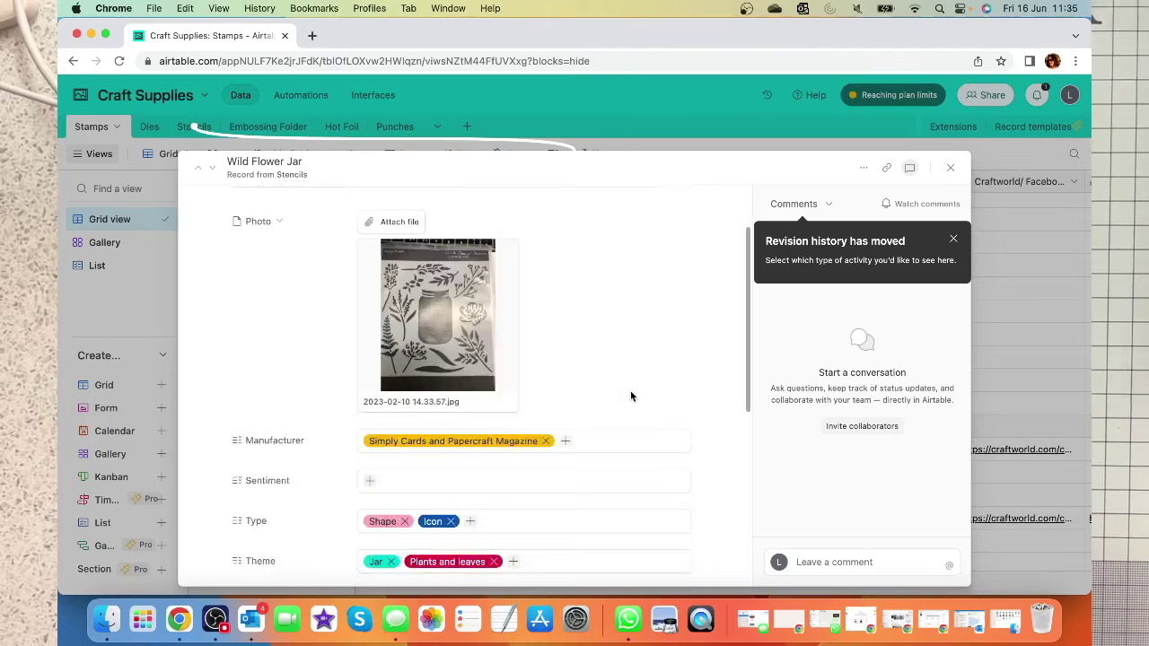
pyautogui.scroll(-4, 657, 382)
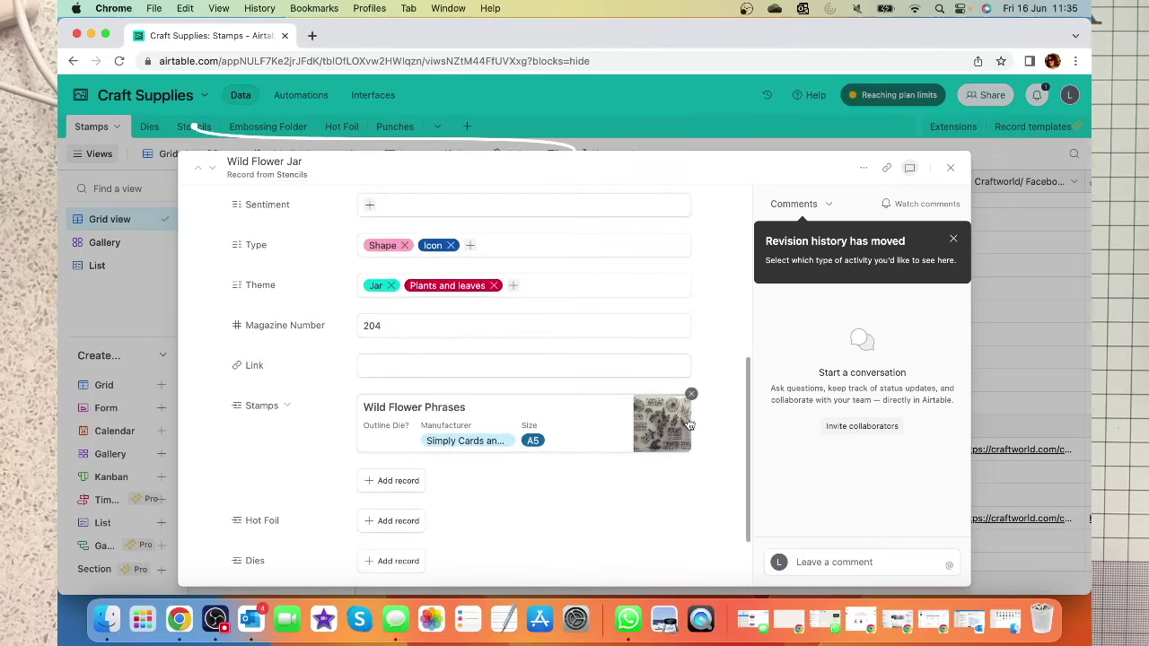
# - View the Wild Flower Phrases stamp record from within the stencil record, and close both records
pyautogui.click(591, 422)
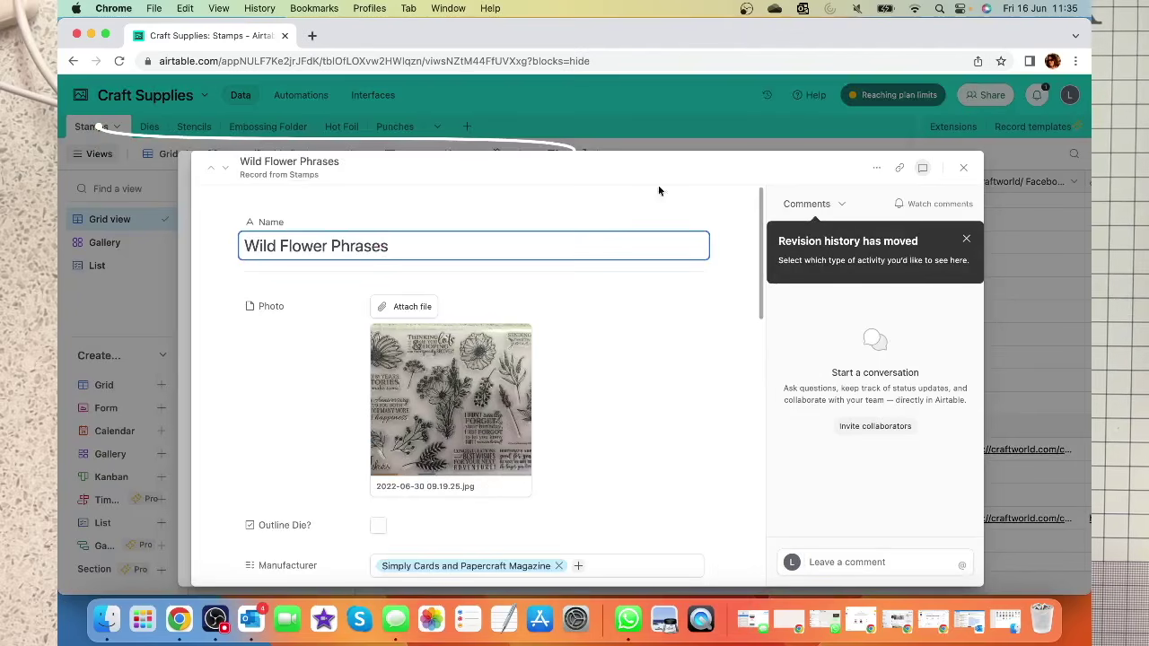
pyautogui.click(963, 168)
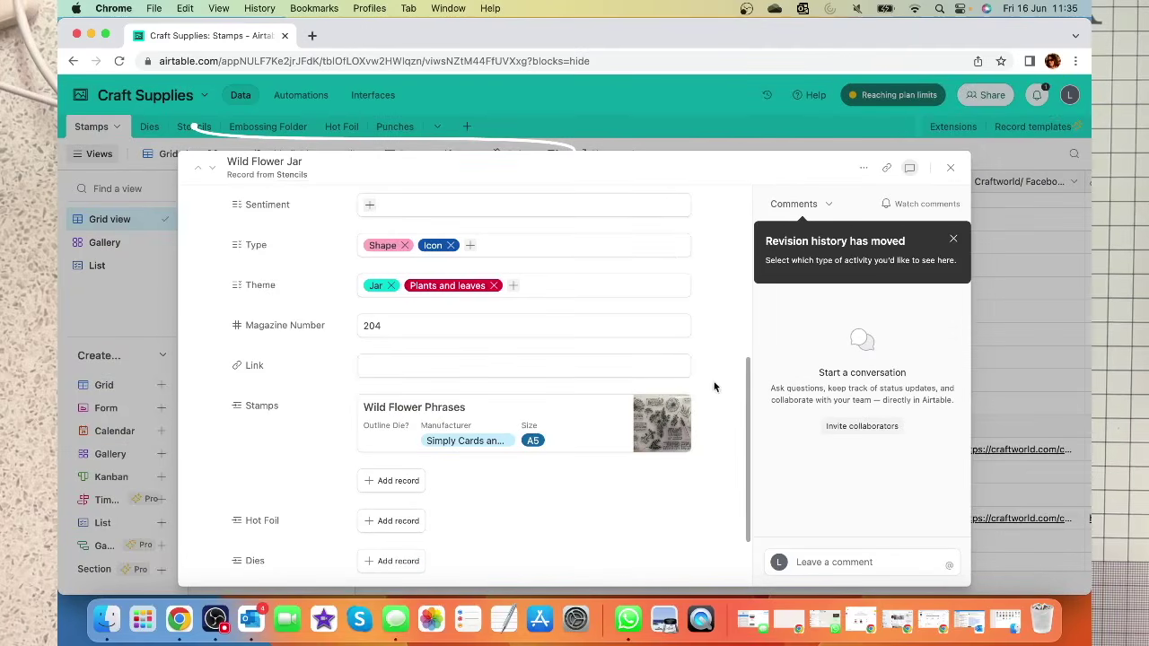
pyautogui.click(951, 168)
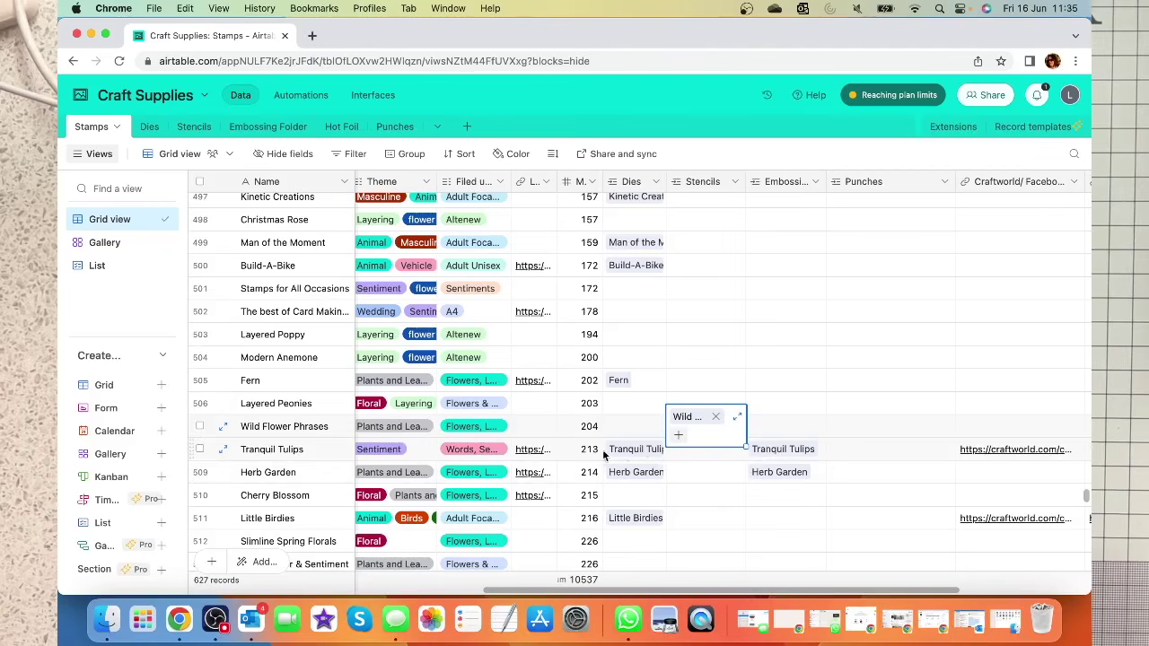
# - View the embossing folder record linked to Tranquil Tulips, and examine the Punches, Craftworld and Digital Downloads columns of the grid
pyautogui.click(783, 451)
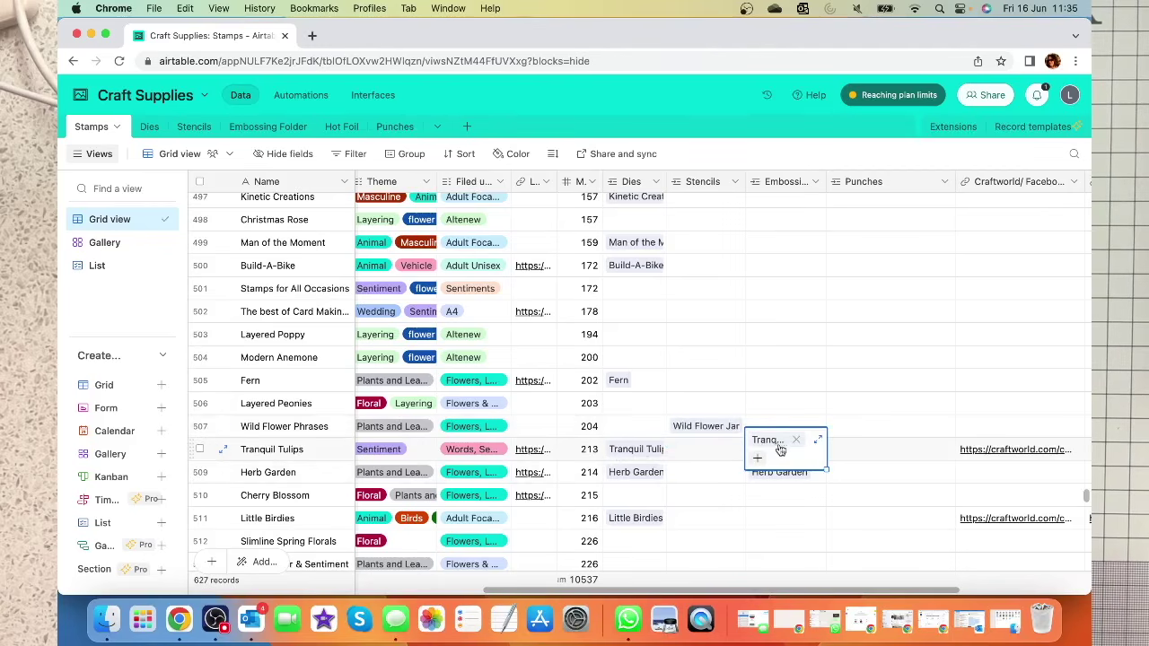
pyautogui.click(769, 441)
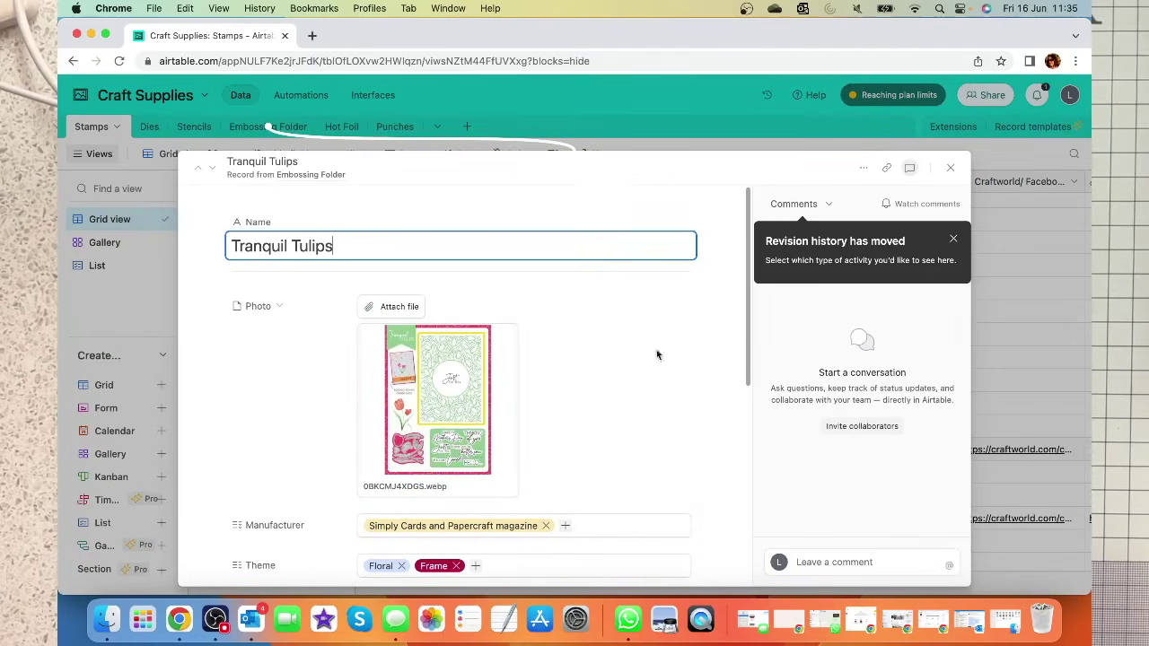
pyautogui.click(951, 167)
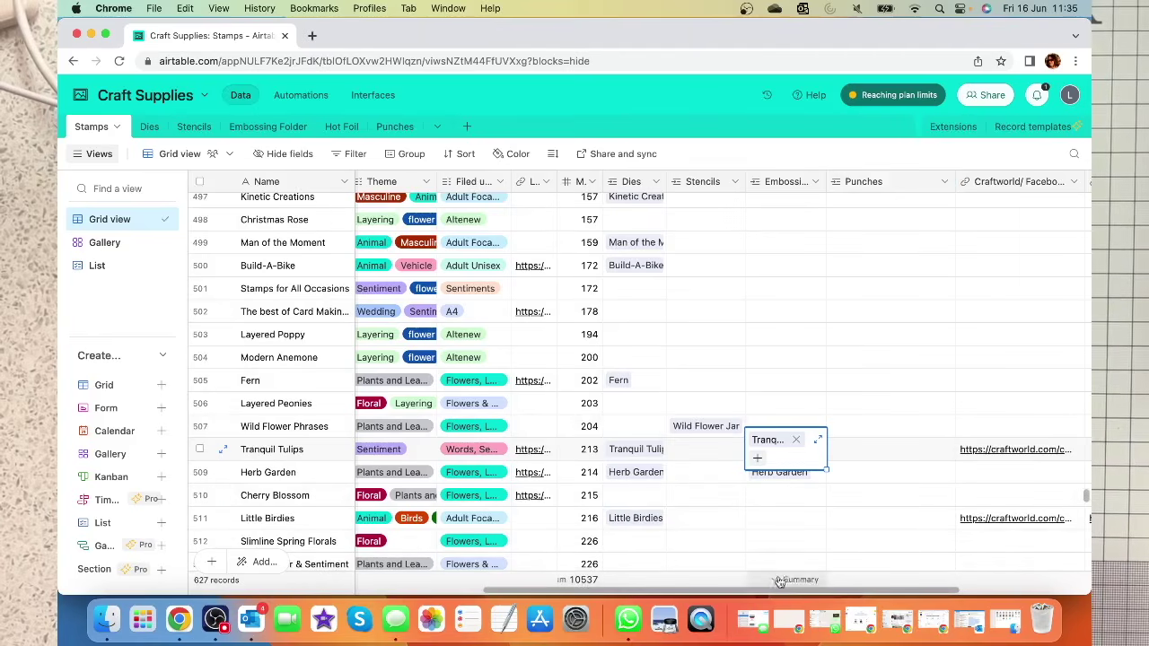
pyautogui.moveTo(761, 590); pyautogui.dragTo(853, 590)
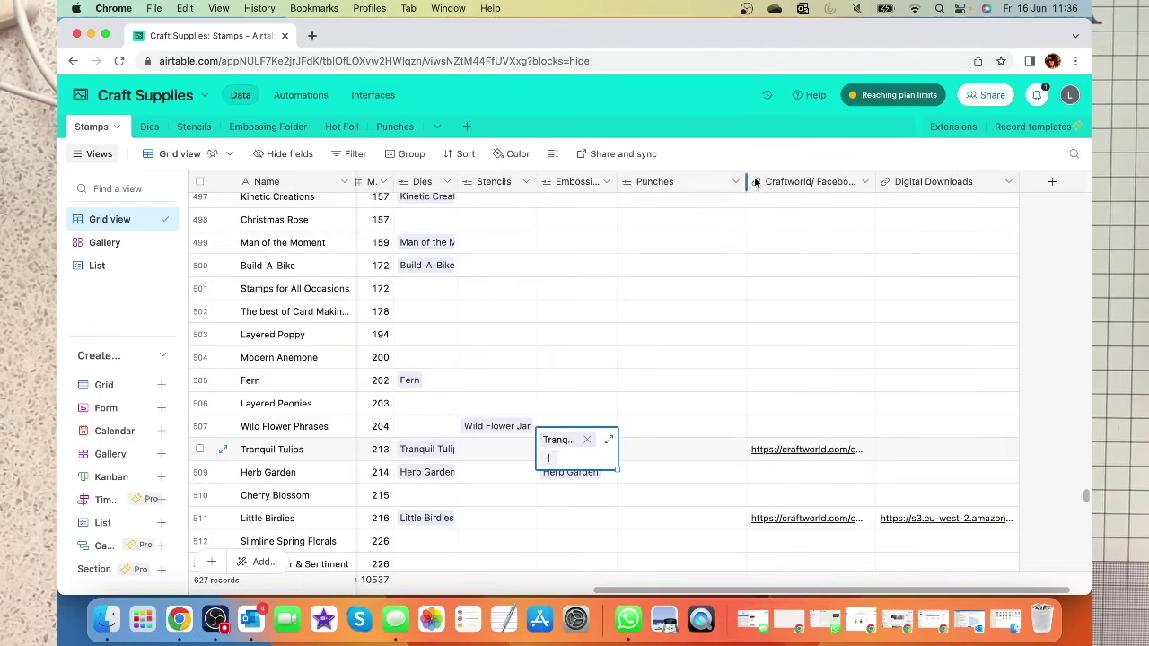
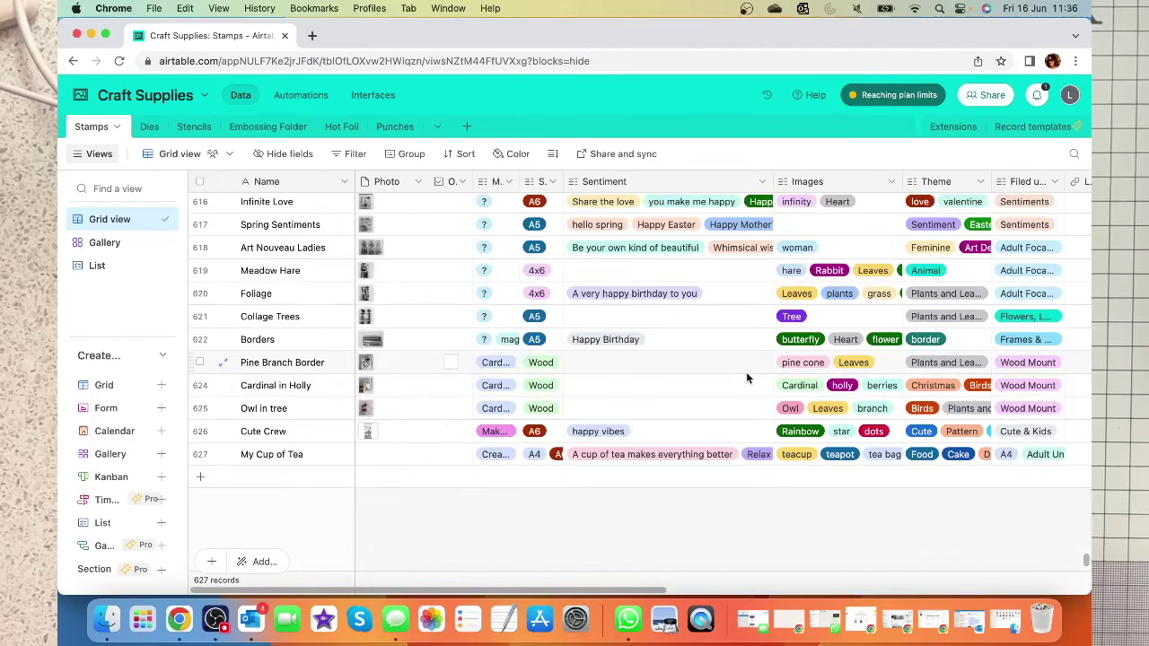
# - Start a photo attachment for the My Cup of Tea stamp and run a web image search for "creative stamping 122"
pyautogui.click(394, 455)
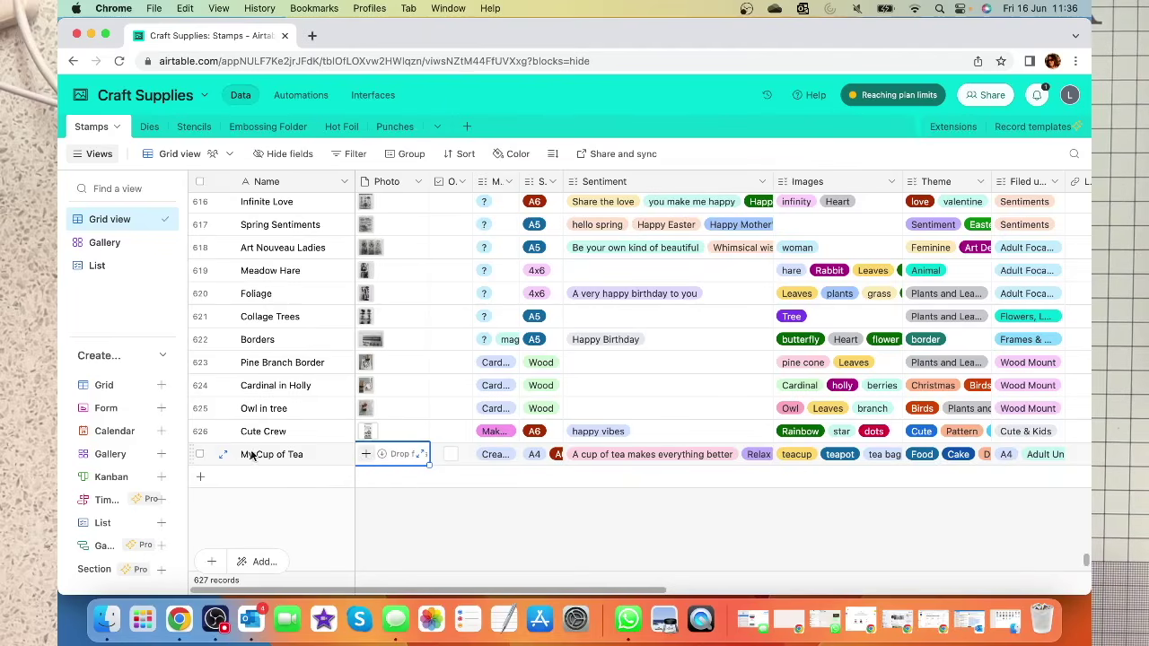
pyautogui.click(369, 456)
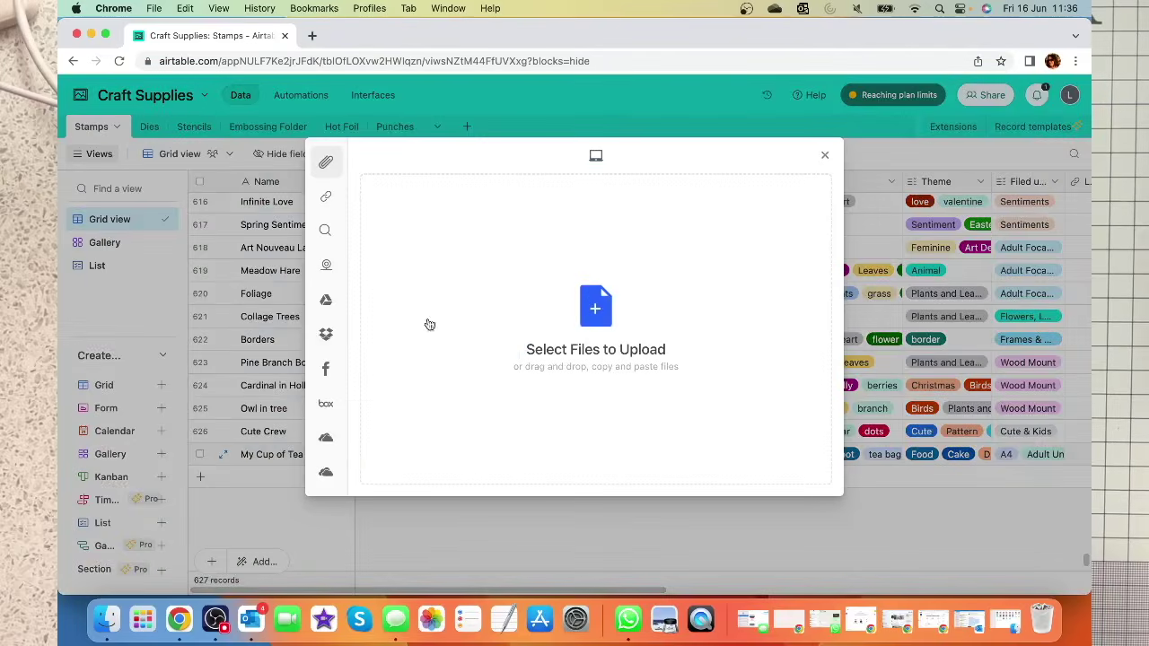
pyautogui.moveTo(346, 238)
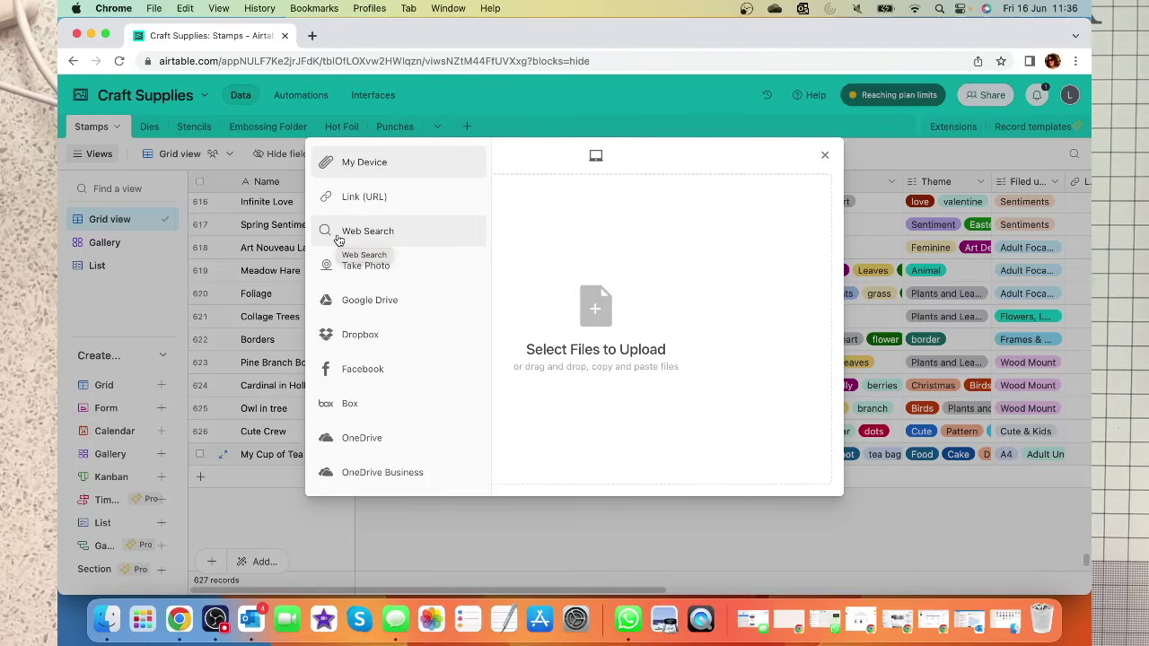
pyautogui.click(349, 234)
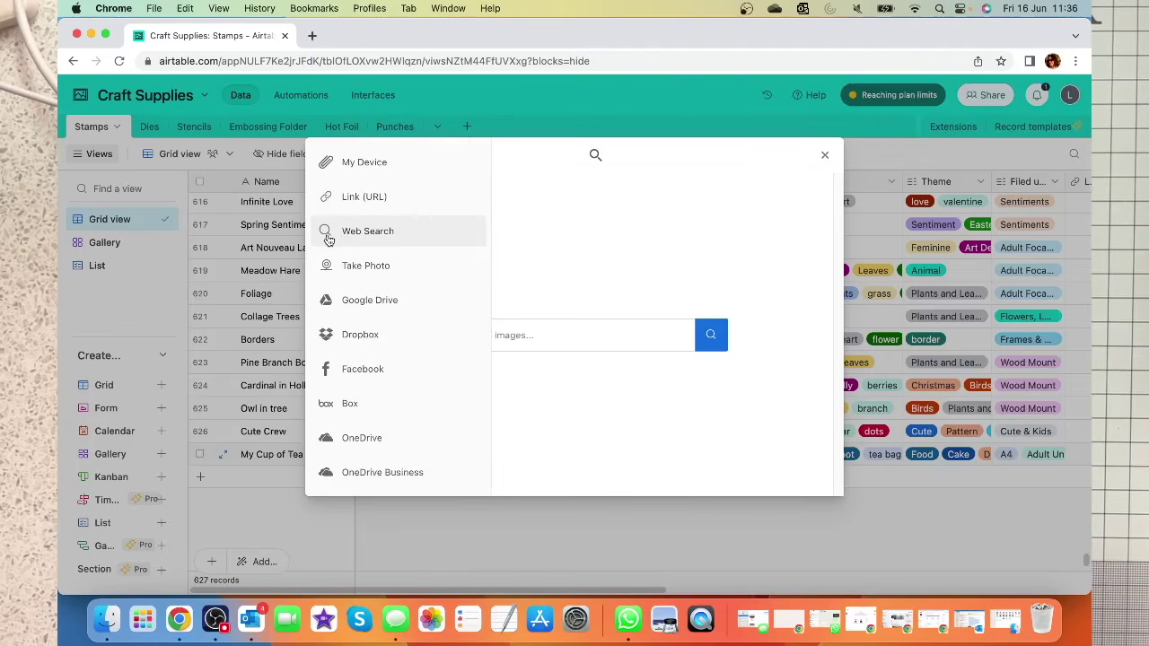
pyautogui.click(528, 336)
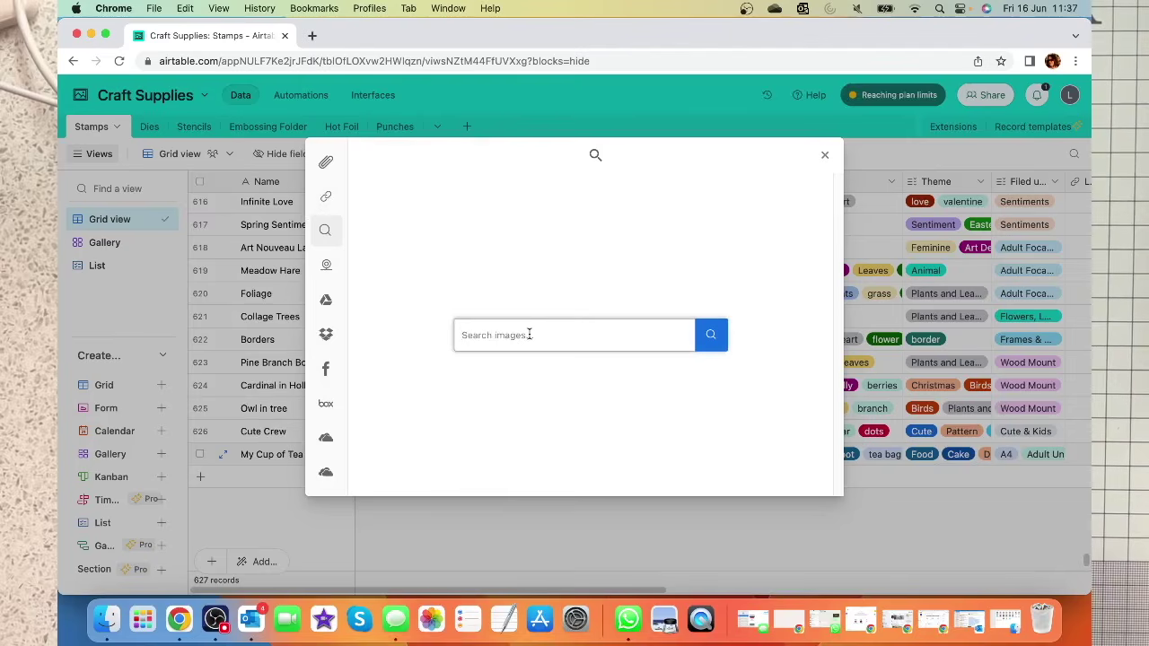
pyautogui.write('creative stamping')
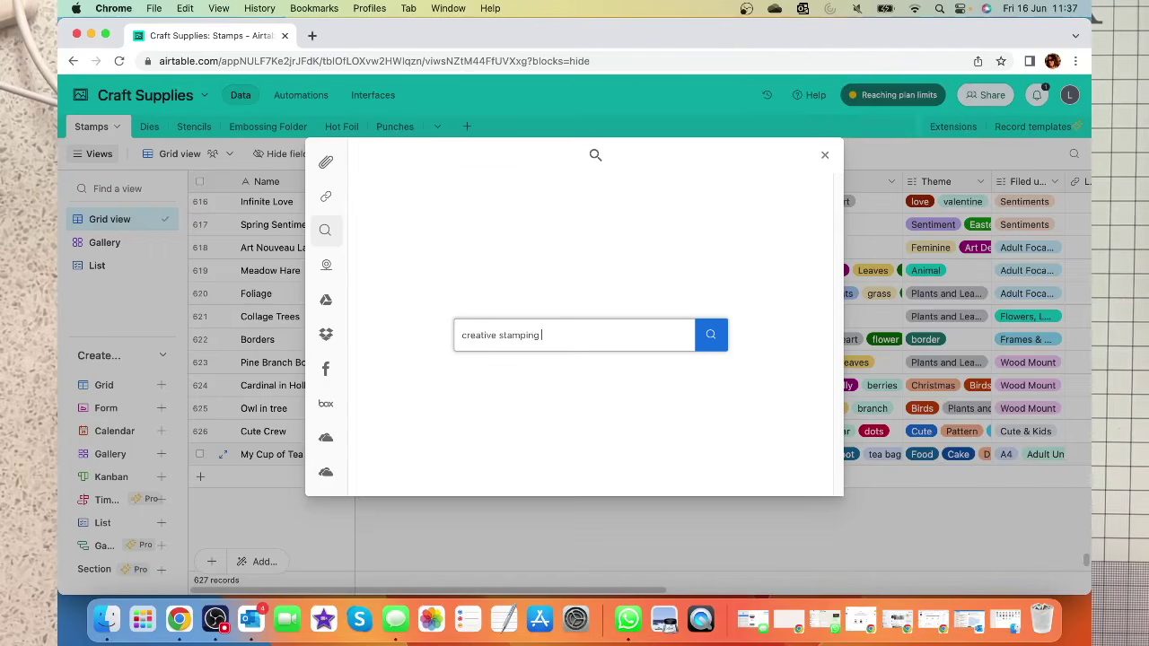
pyautogui.press('Return')
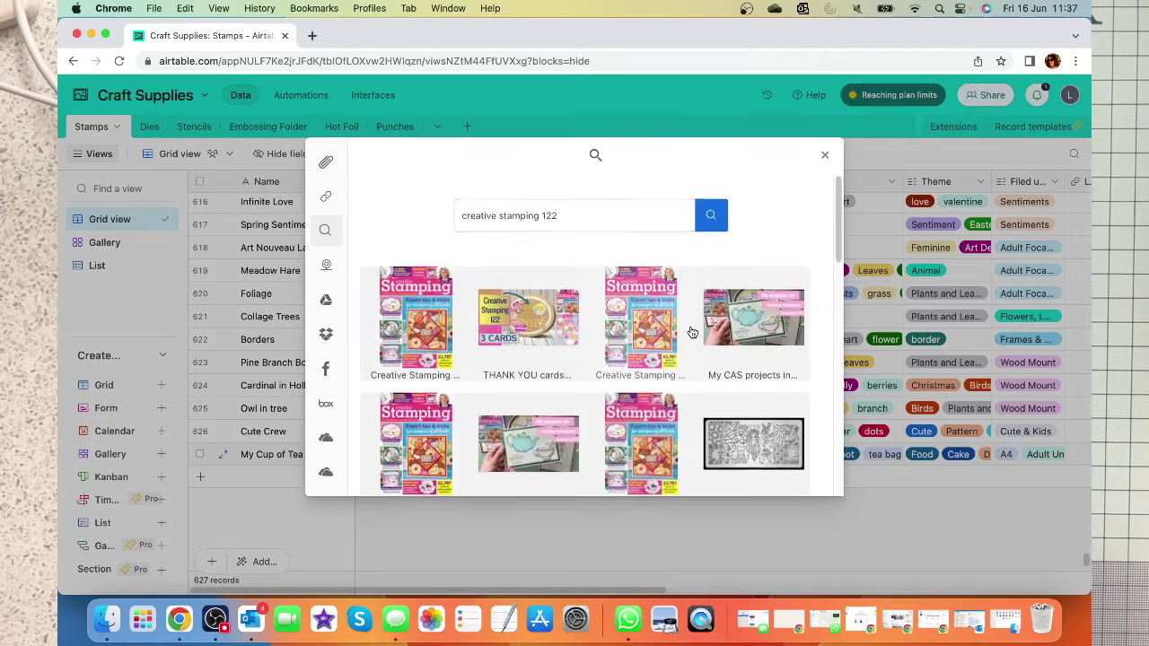
# - Browse the image results and upload the Creative Stamping Magazine 122 cover from Pocketmags as the My Cup of Tea stamp's photo
pyautogui.scroll(-2, 532, 366)
pyautogui.scroll(-8, 533, 366)
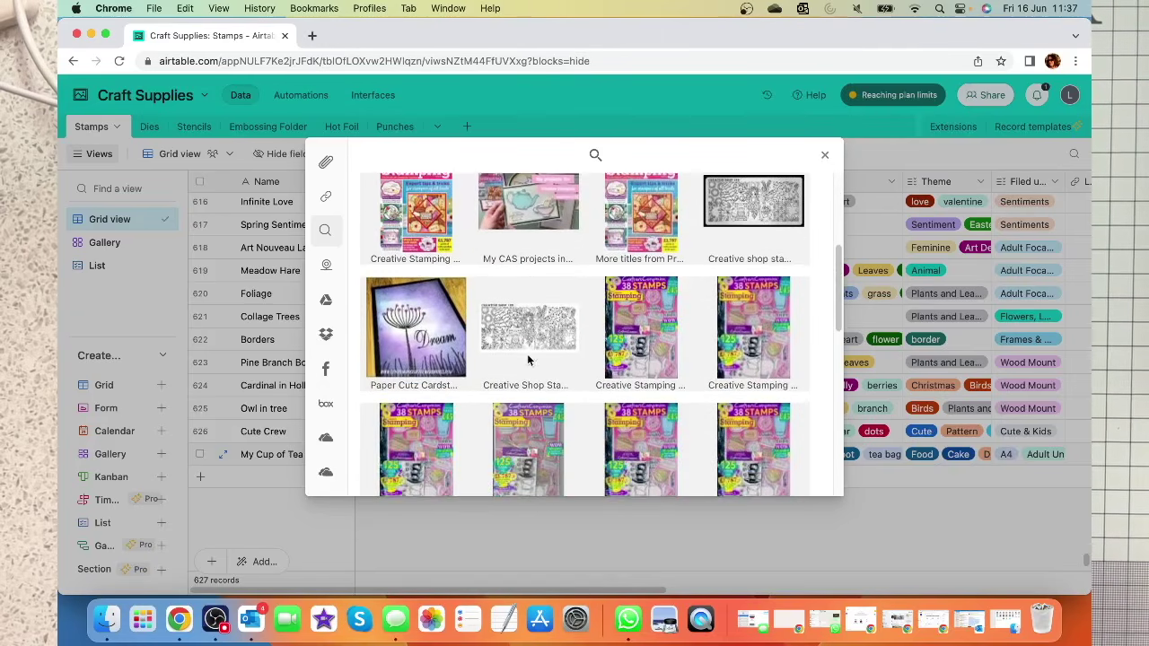
pyautogui.scroll(-5, 529, 360)
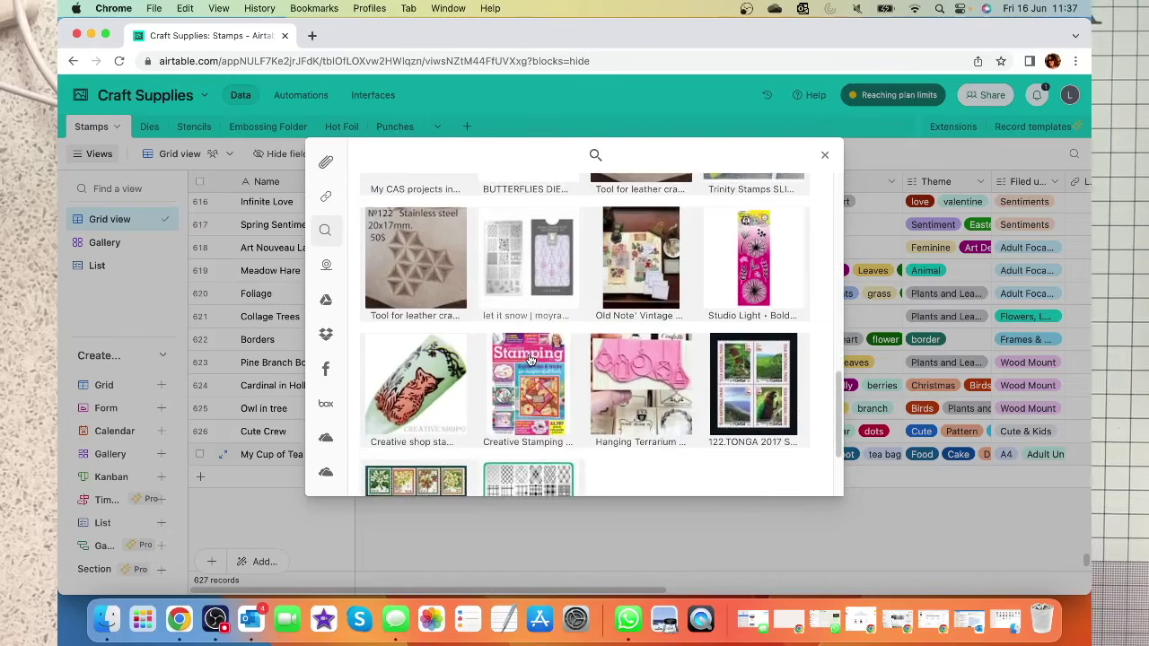
pyautogui.scroll(-2, 530, 360)
pyautogui.scroll(15, 530, 360)
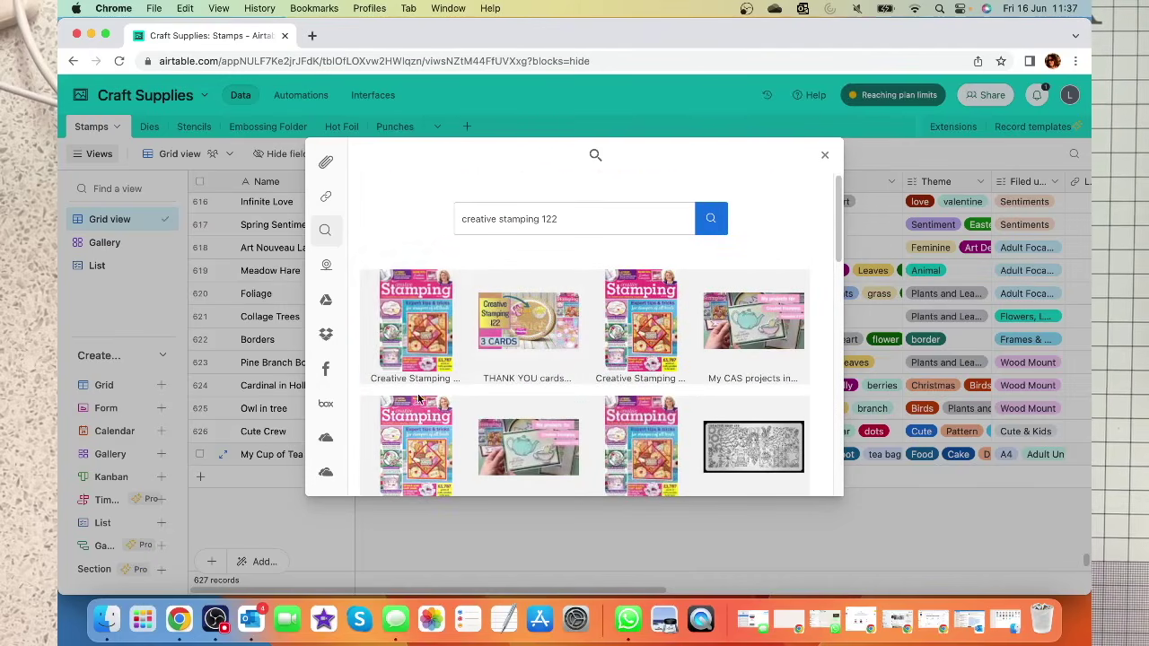
pyautogui.scroll(-12, 681, 405)
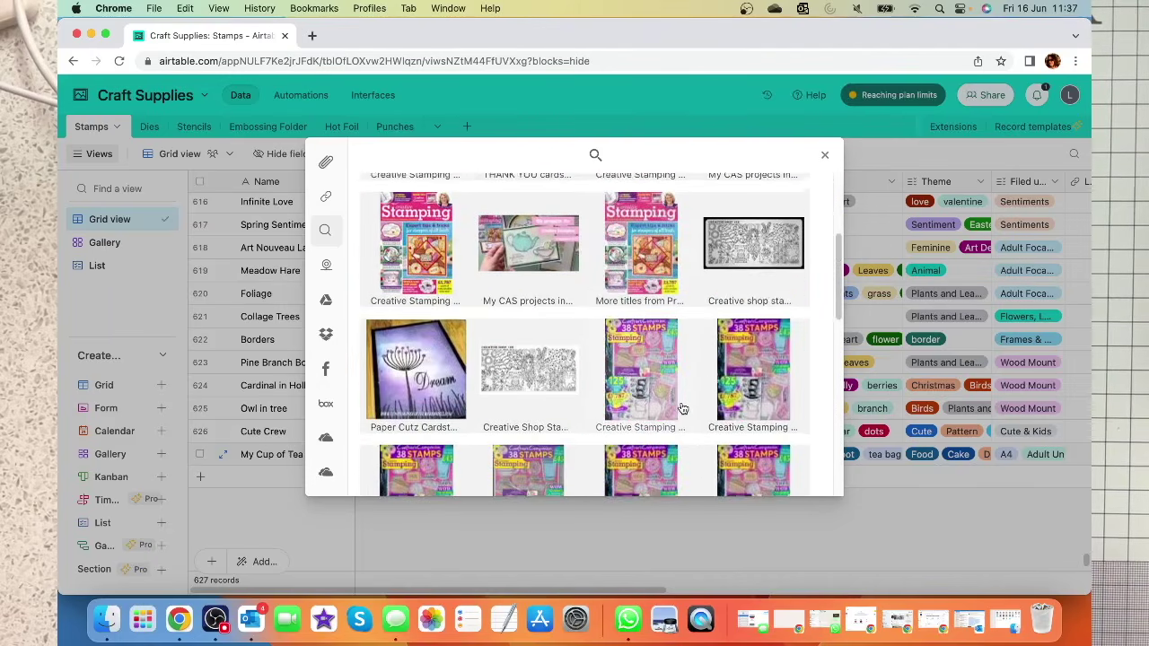
pyautogui.scroll(-5, 683, 407)
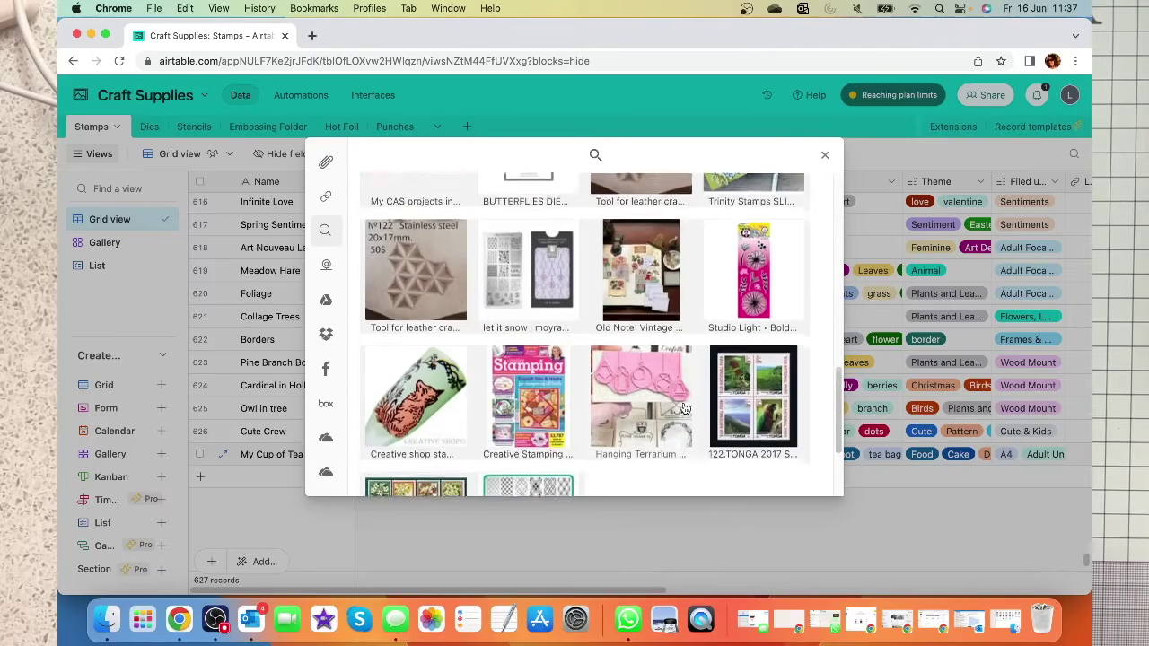
pyautogui.scroll(17, 614, 431)
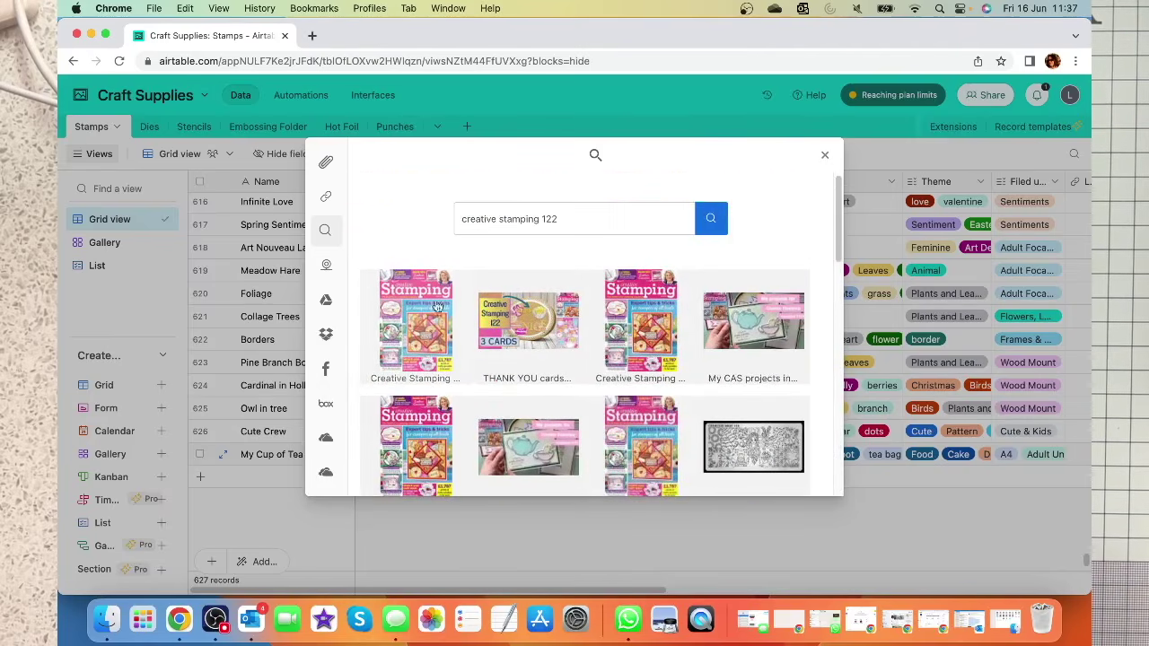
pyautogui.click(416, 351)
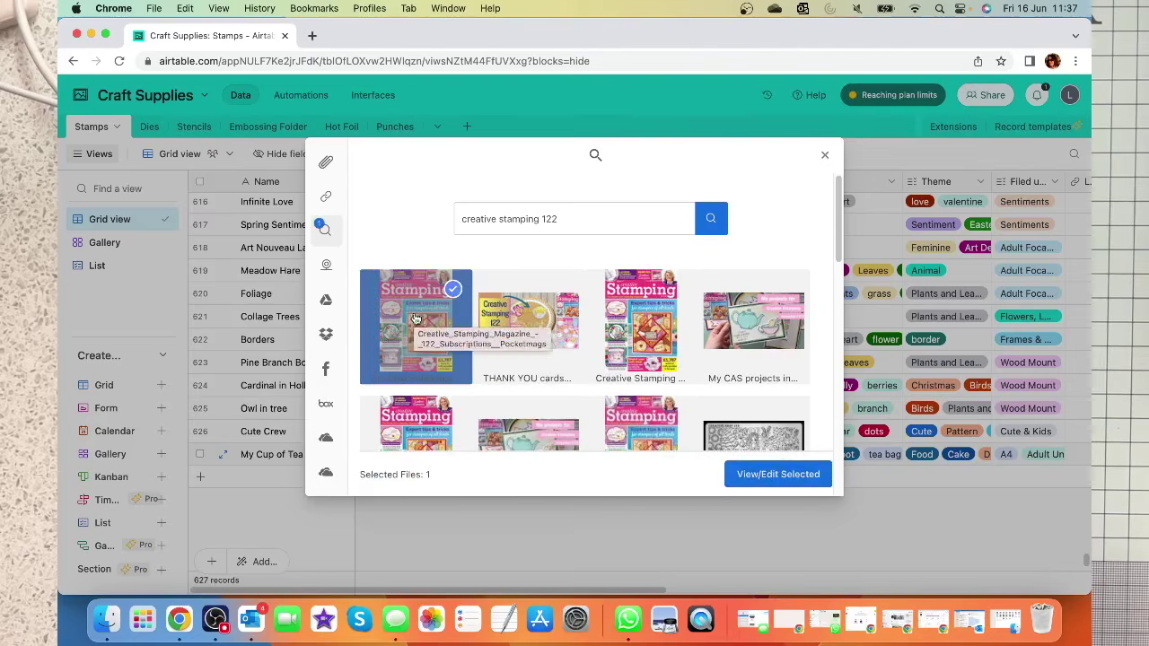
pyautogui.click(783, 476)
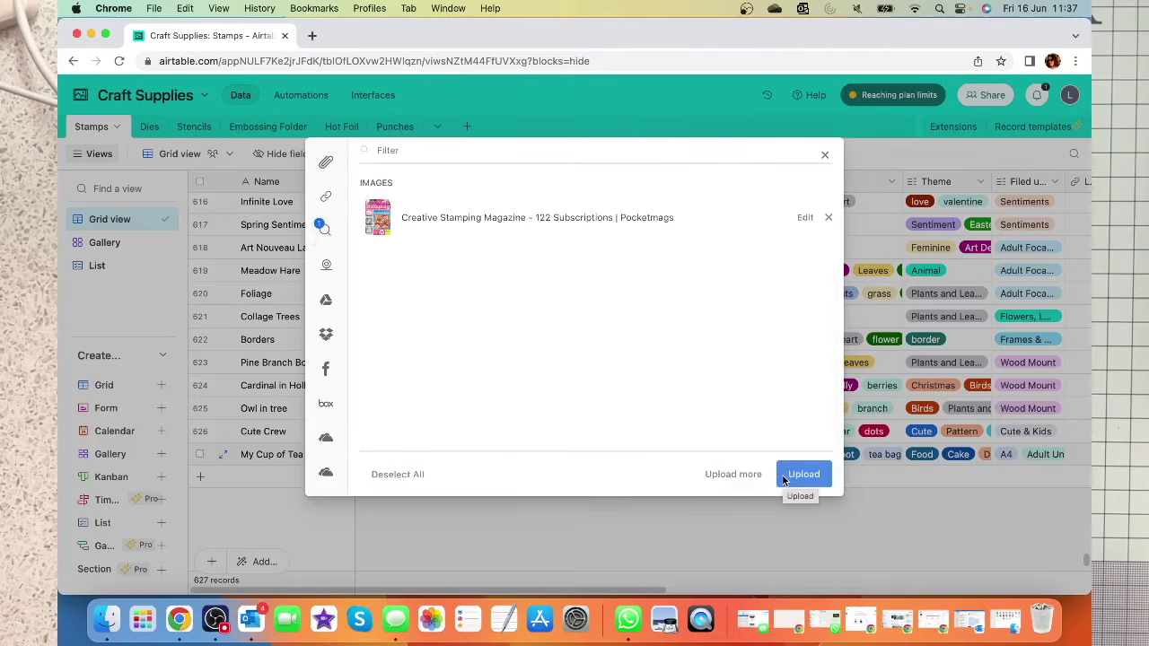
pyautogui.click(813, 475)
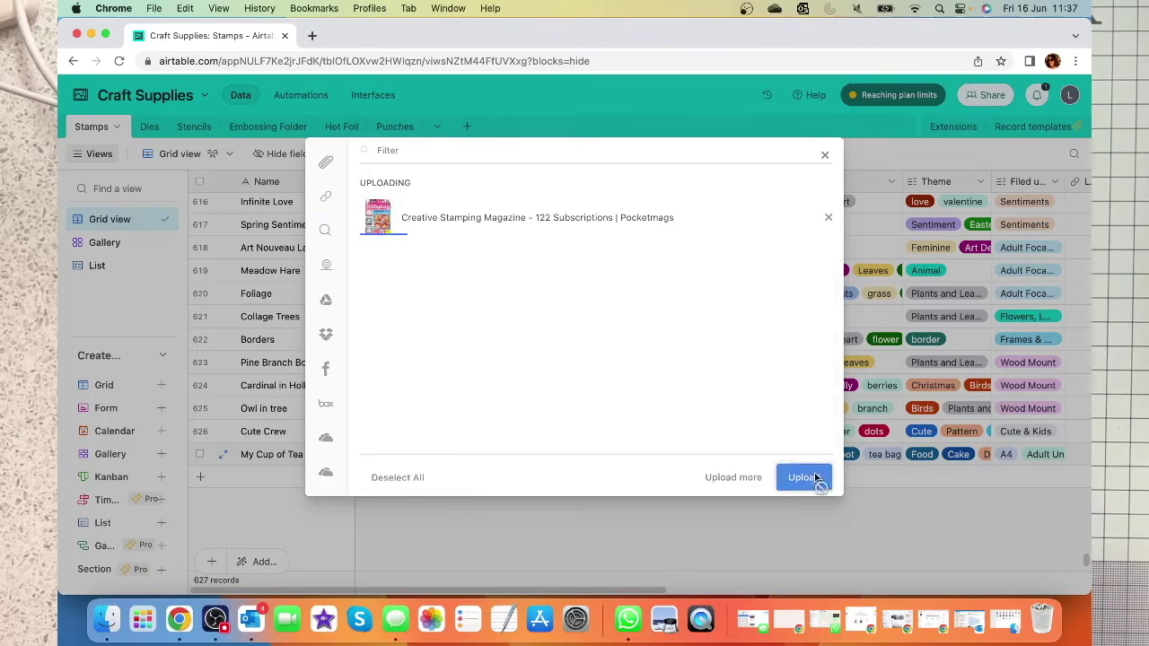
pyautogui.moveTo(421, 254)
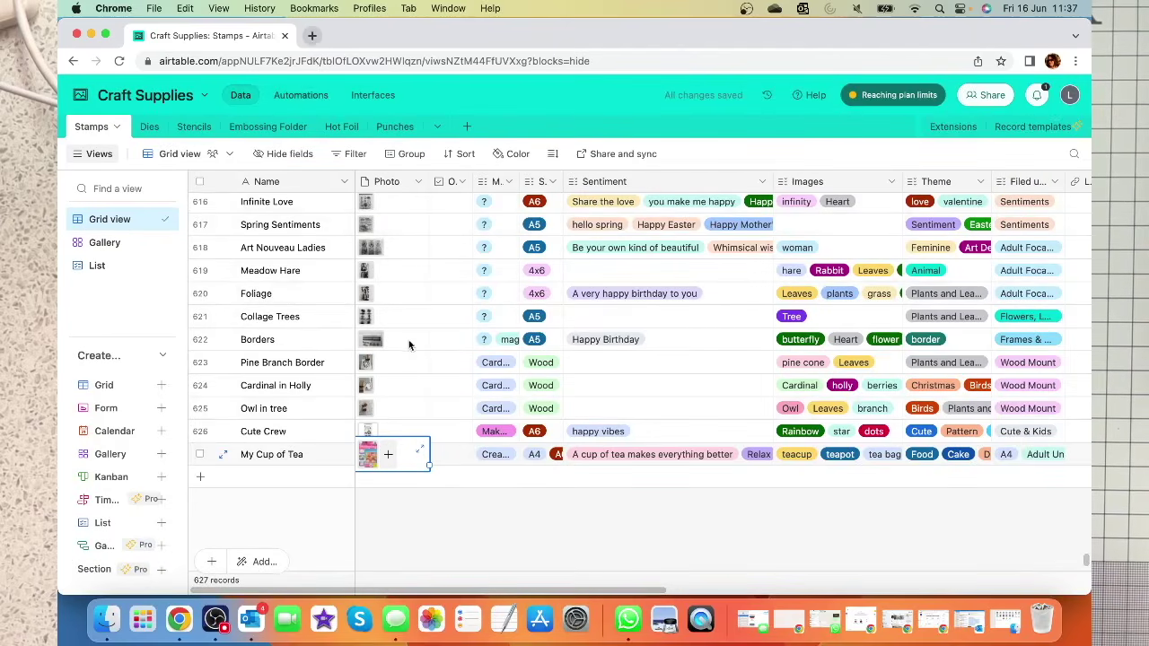
# - Open a new browser tab and begin a web search starting with "creativ"
pyautogui.press('super+t')
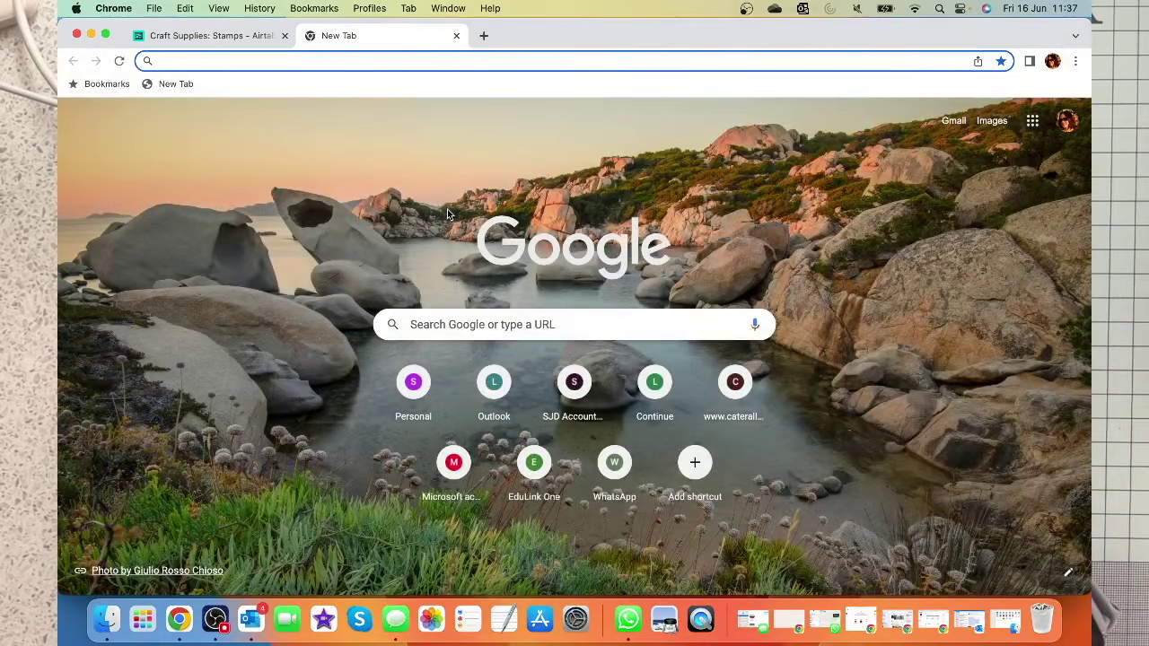
pyautogui.write('creativ')
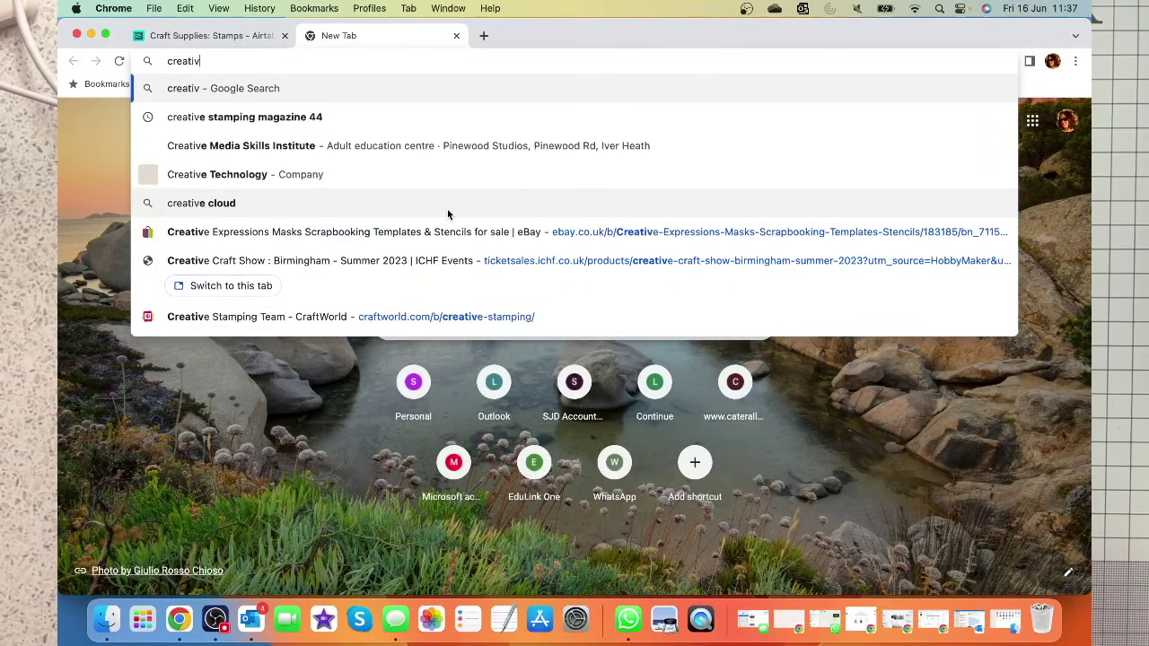
# - Search Google for "creative stamping magazine 122" and look through the image results for pictures of the issue's stamp sets
pyautogui.write('e stamping magazine 1')
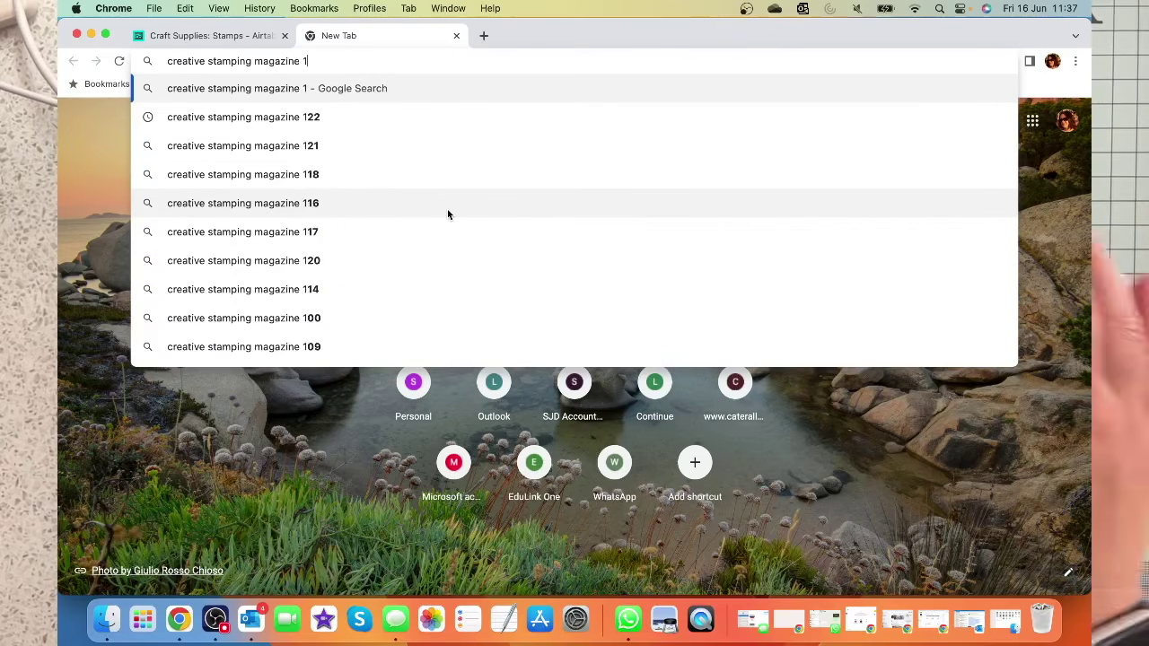
pyautogui.write('22')
pyautogui.press('Return')
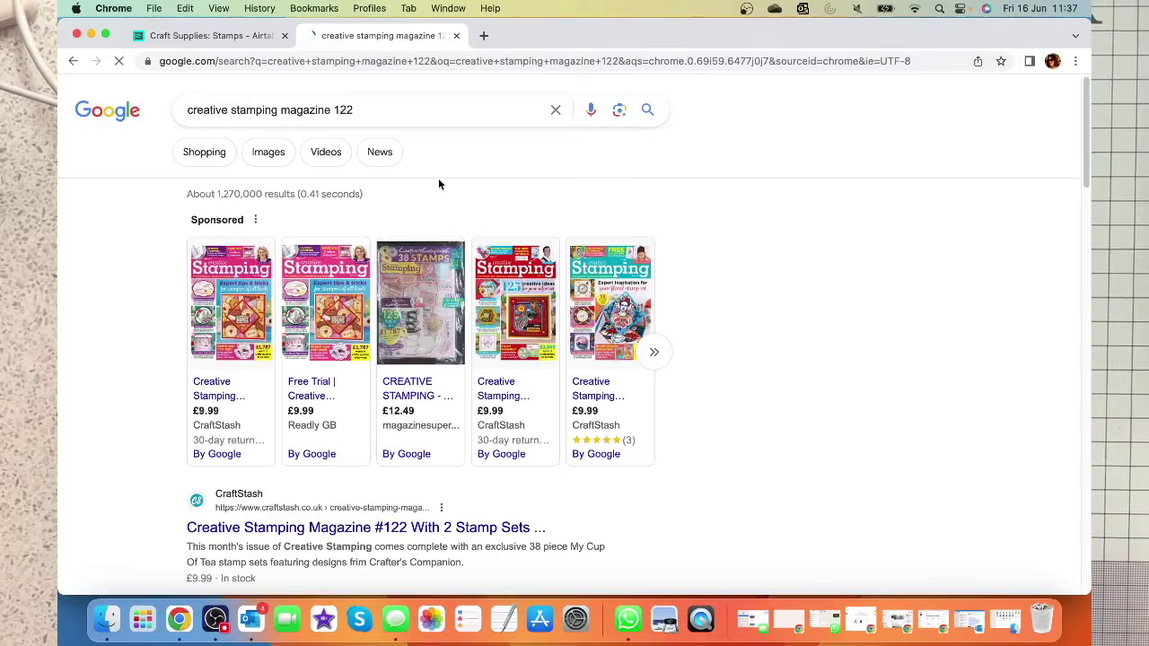
pyautogui.click(270, 152)
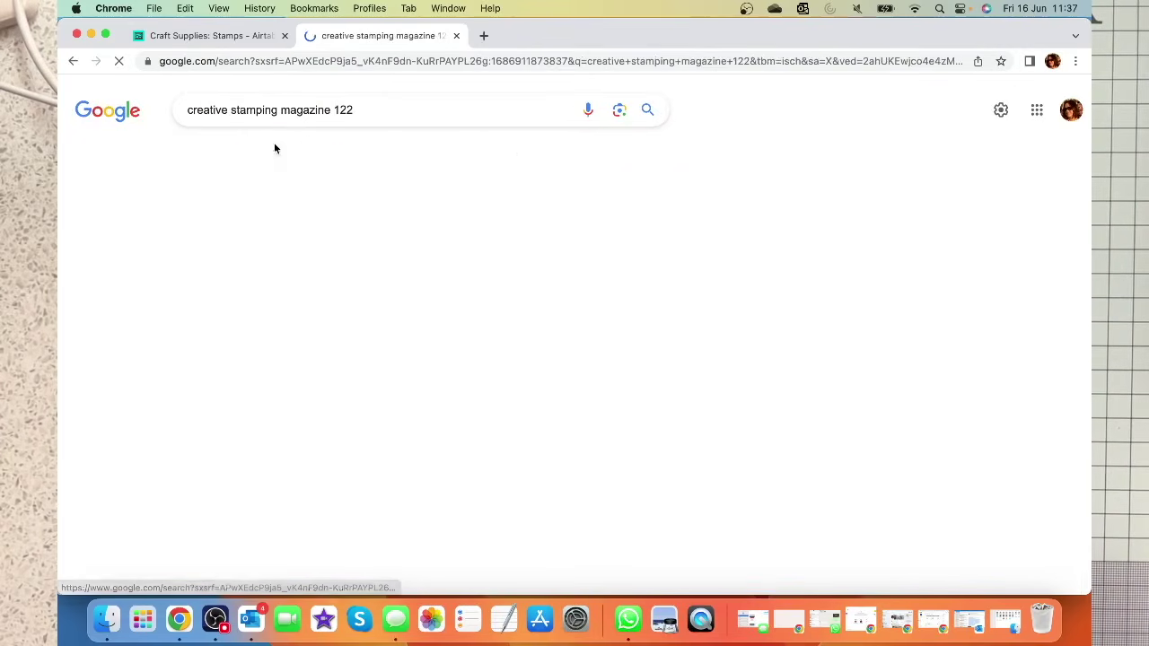
pyautogui.scroll(-3, 539, 220)
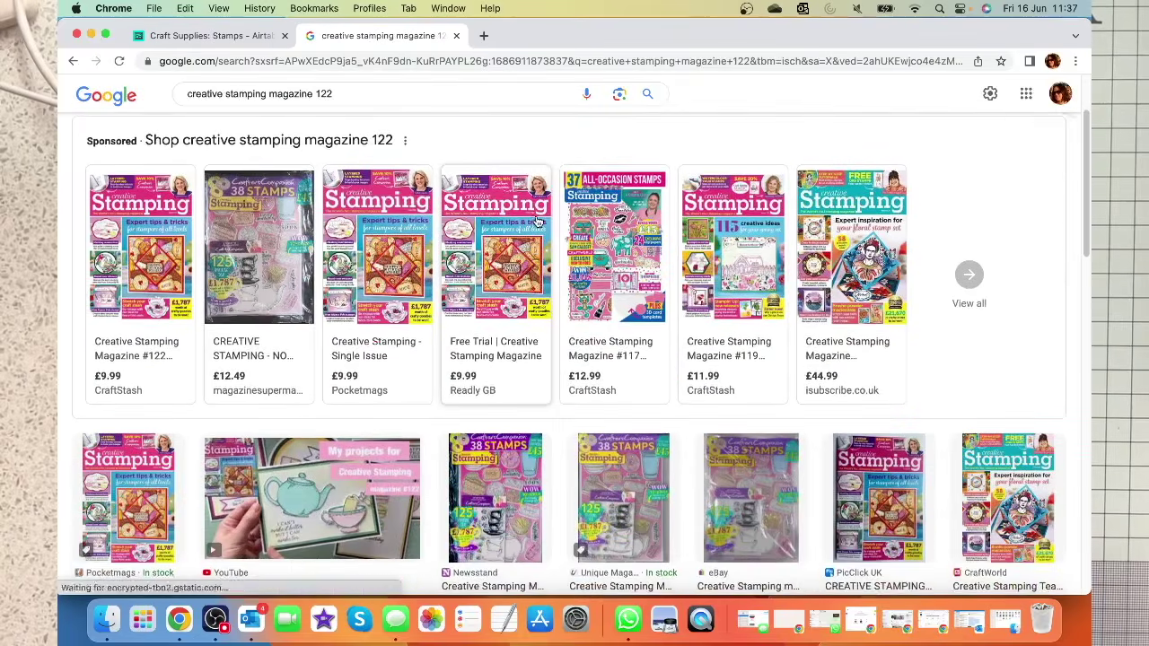
pyautogui.scroll(-8, 537, 220)
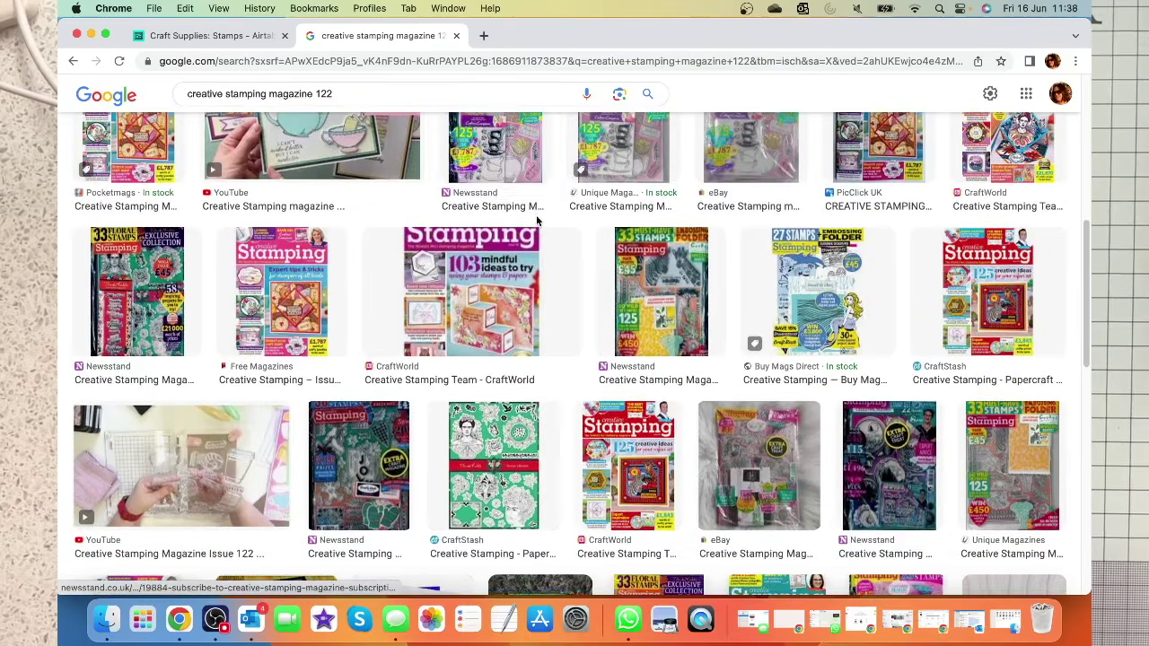
pyautogui.scroll(-3, 537, 220)
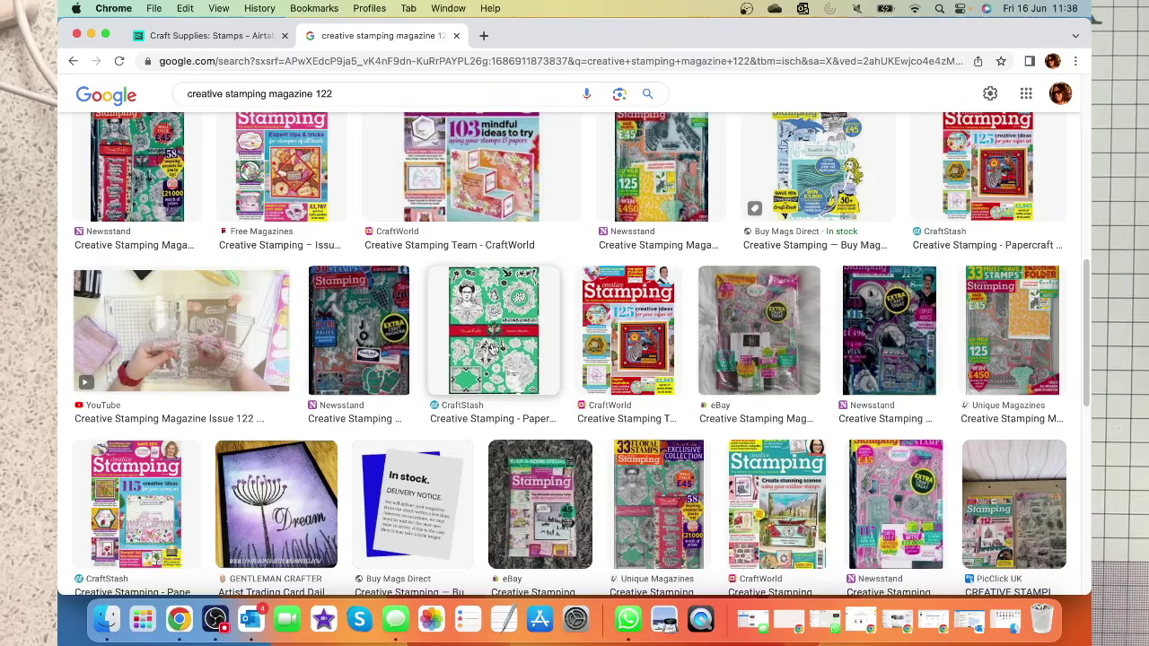
pyautogui.scroll(-2, 490, 339)
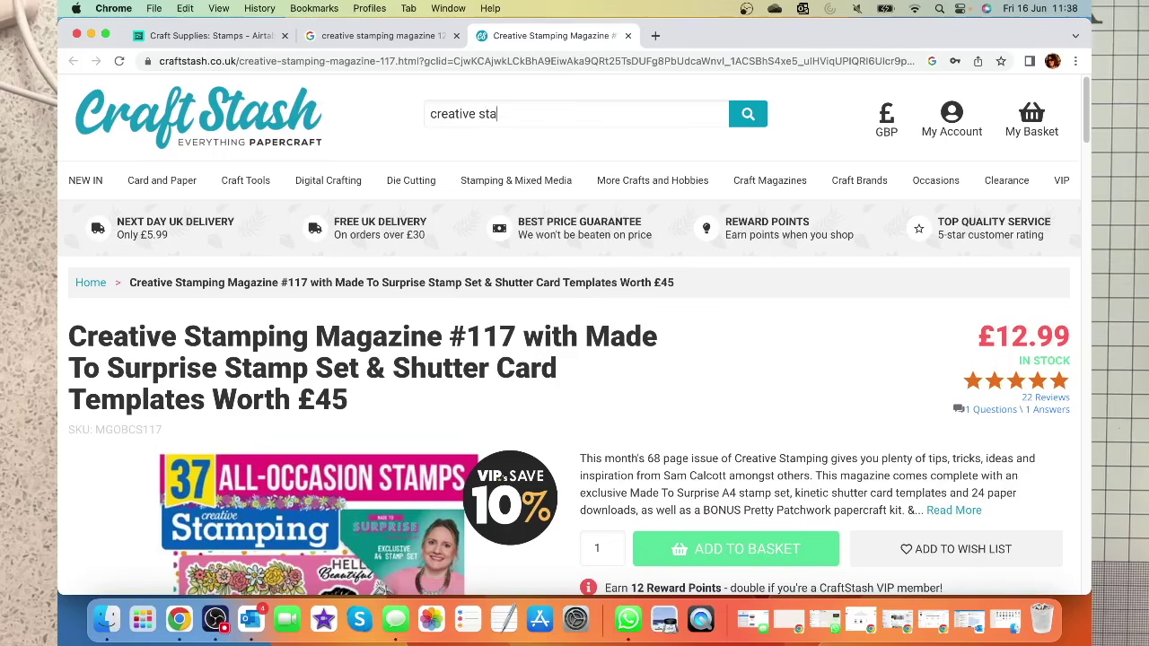
# - Search the CraftStash store for "creative stamping 122" and find the product pictures on the issue's page
pyautogui.write('g 122')
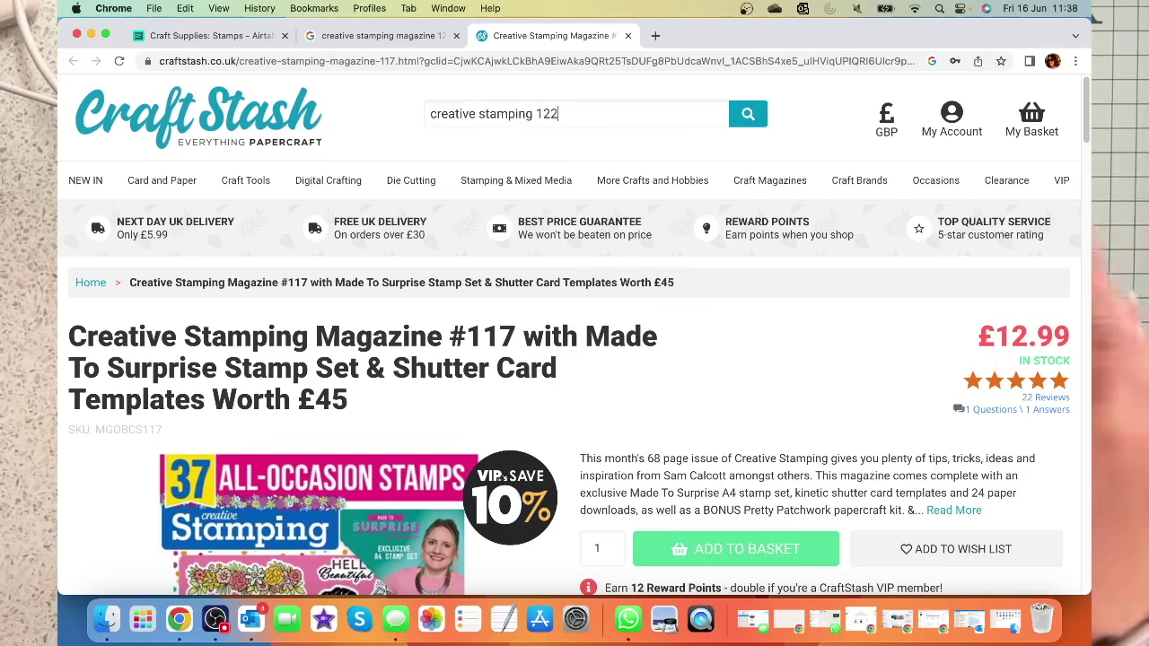
pyautogui.press('Return')
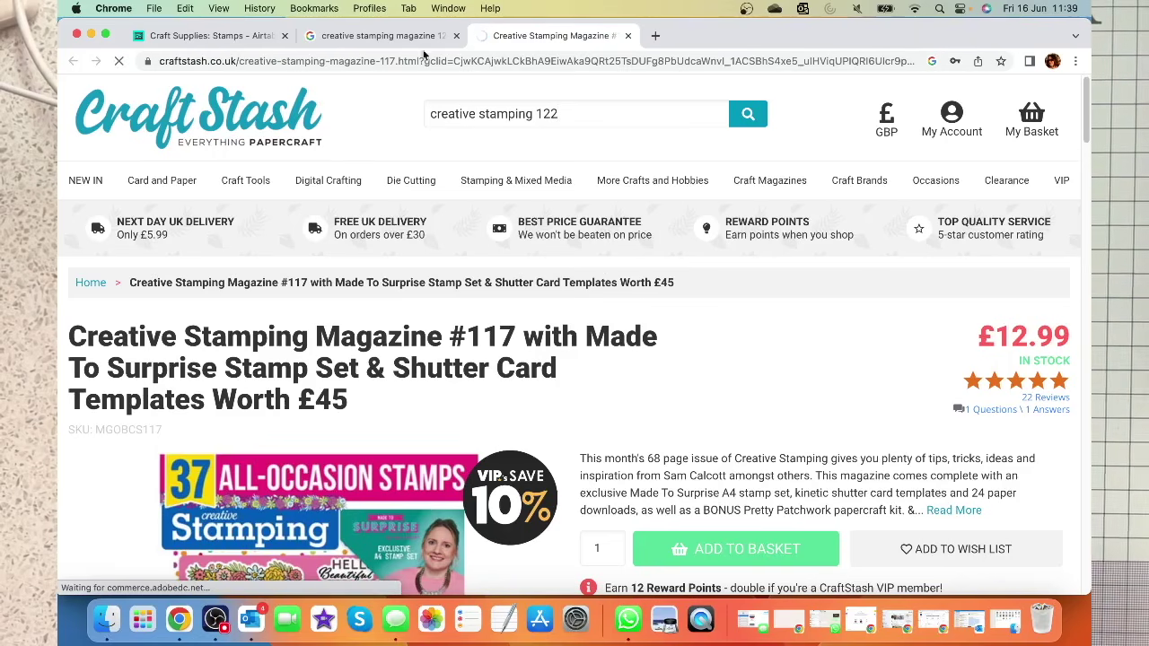
pyautogui.scroll(-2, 416, 340)
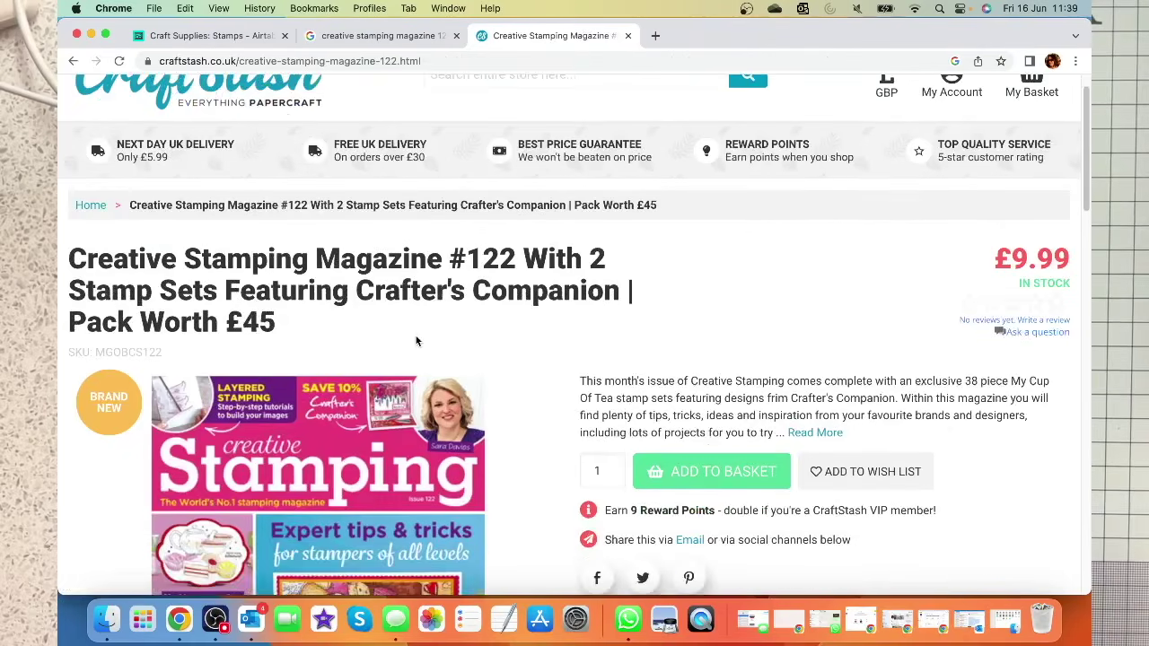
pyautogui.scroll(-5, 416, 340)
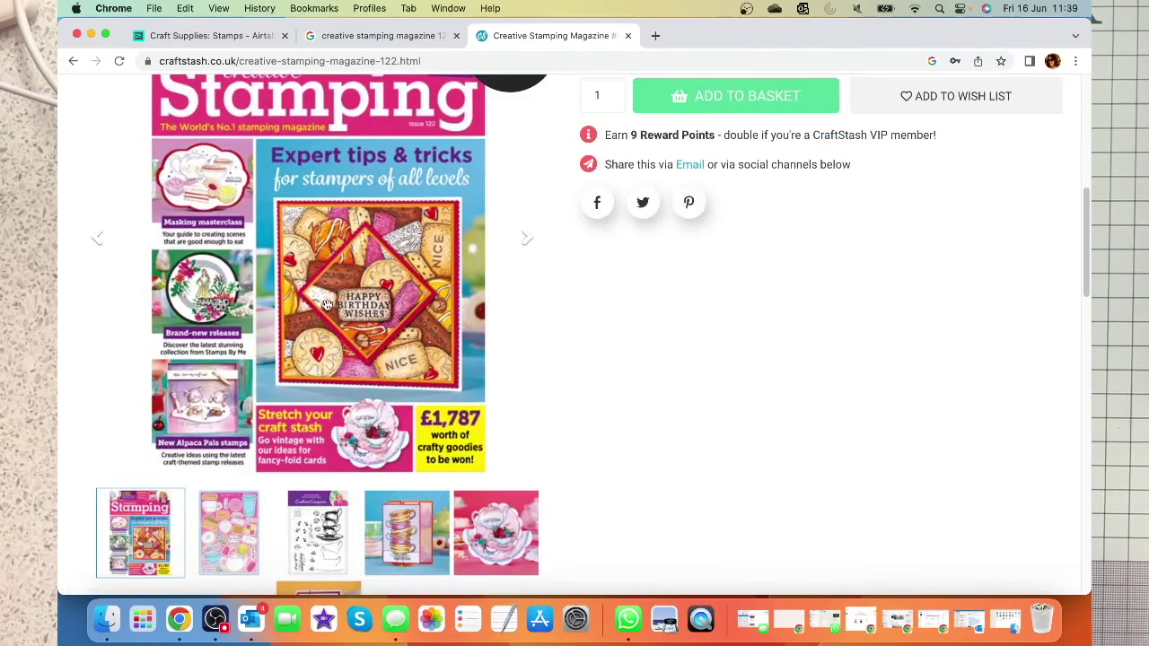
pyautogui.scroll(-3, 323, 309)
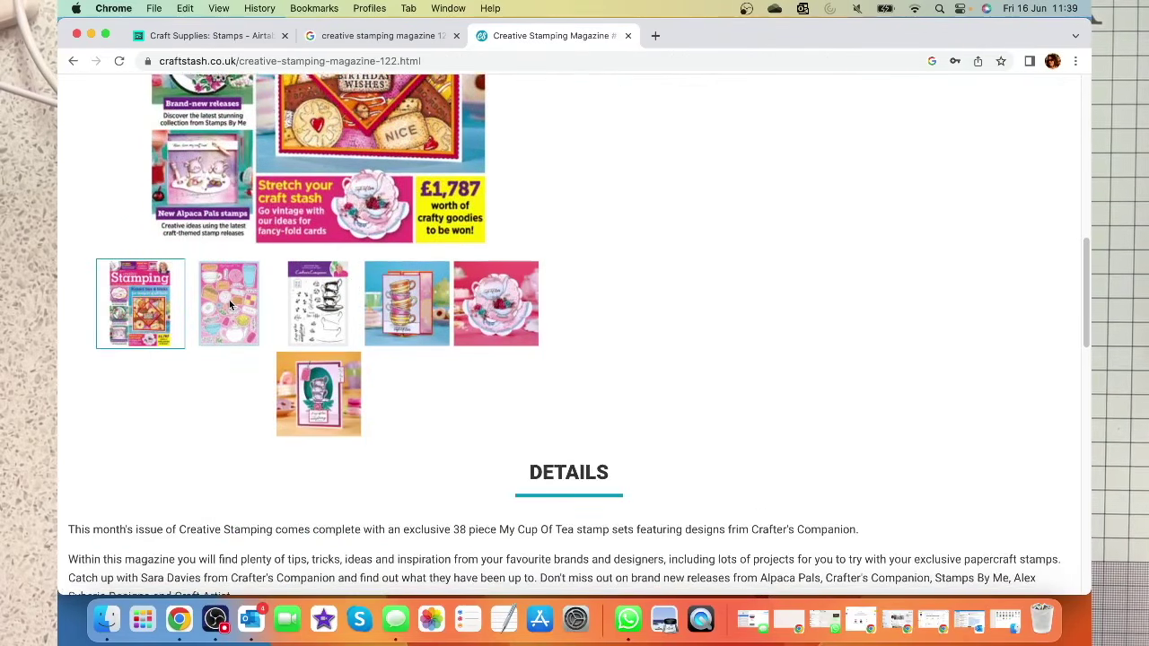
# - Save the pink My Cup of Tea stamp sheet image from the product pictures to the Desktop, then close its preview
pyautogui.click(229, 300)
pyautogui.scroll(4, 329, 244)
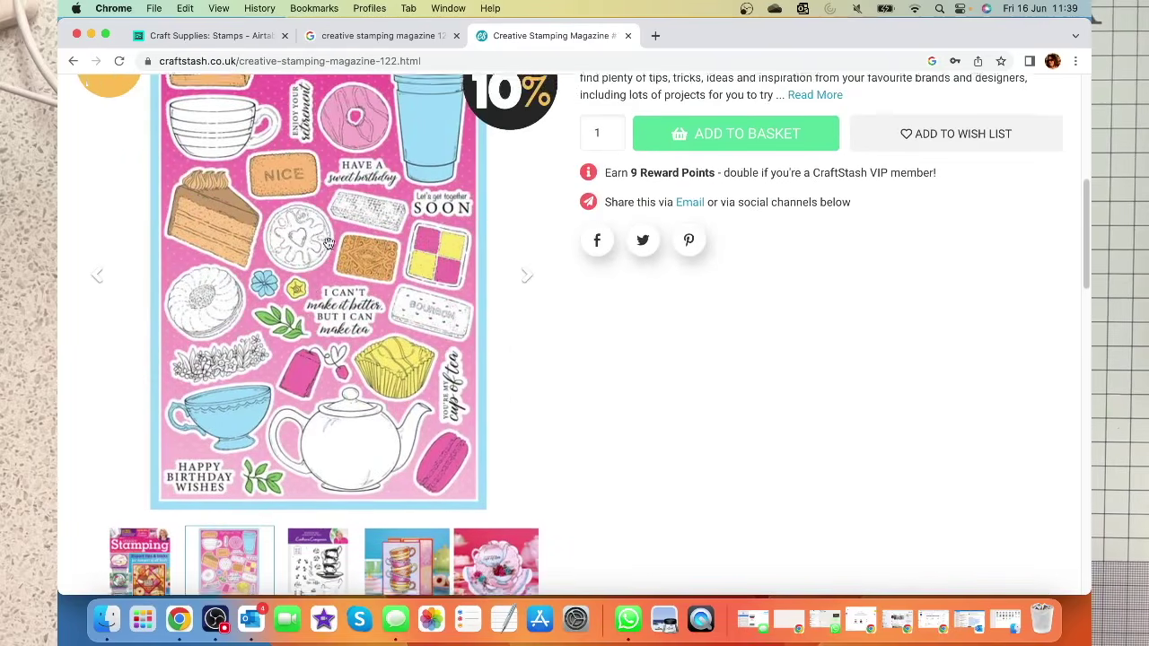
pyautogui.rightClick(364, 251)
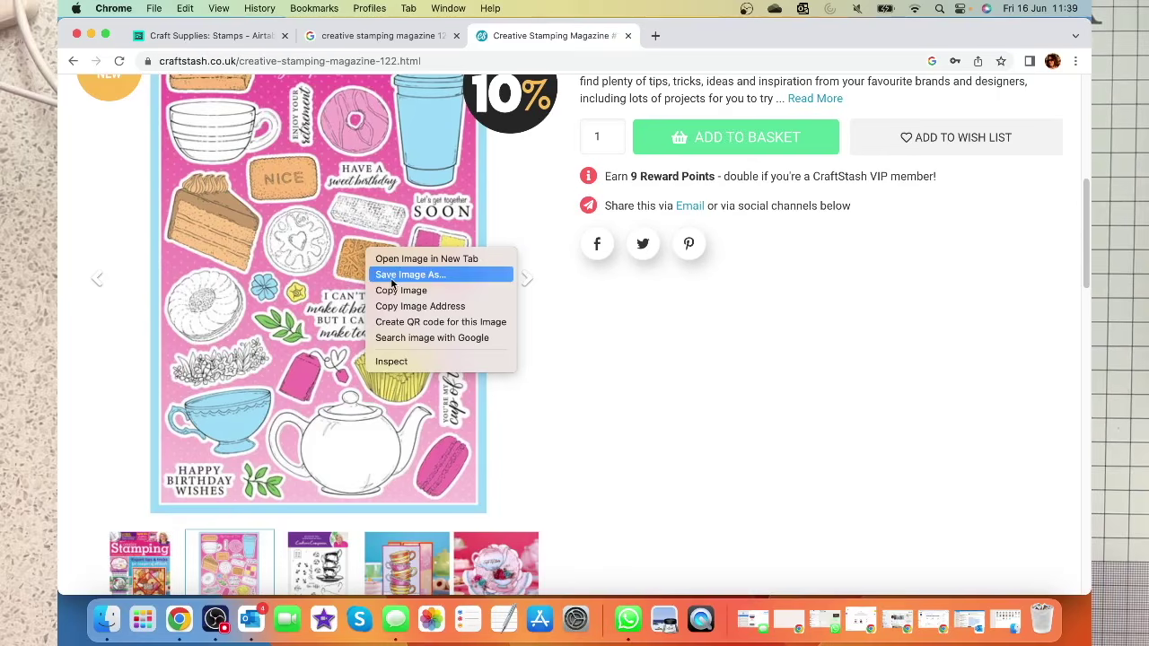
pyautogui.click(391, 278)
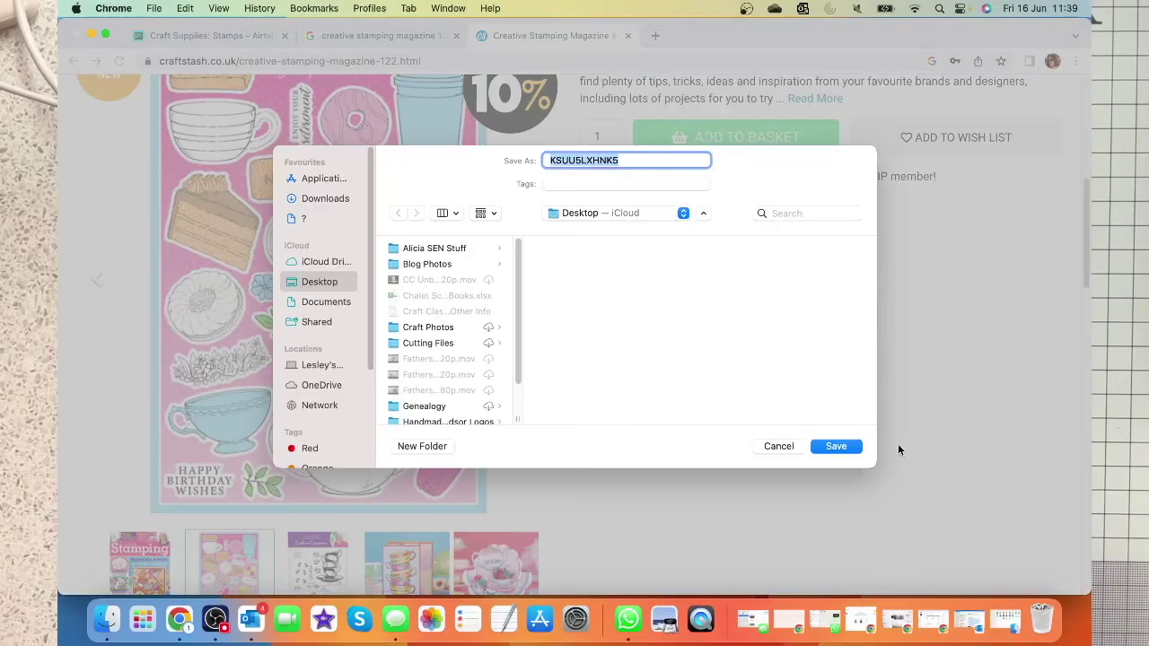
pyautogui.click(835, 447)
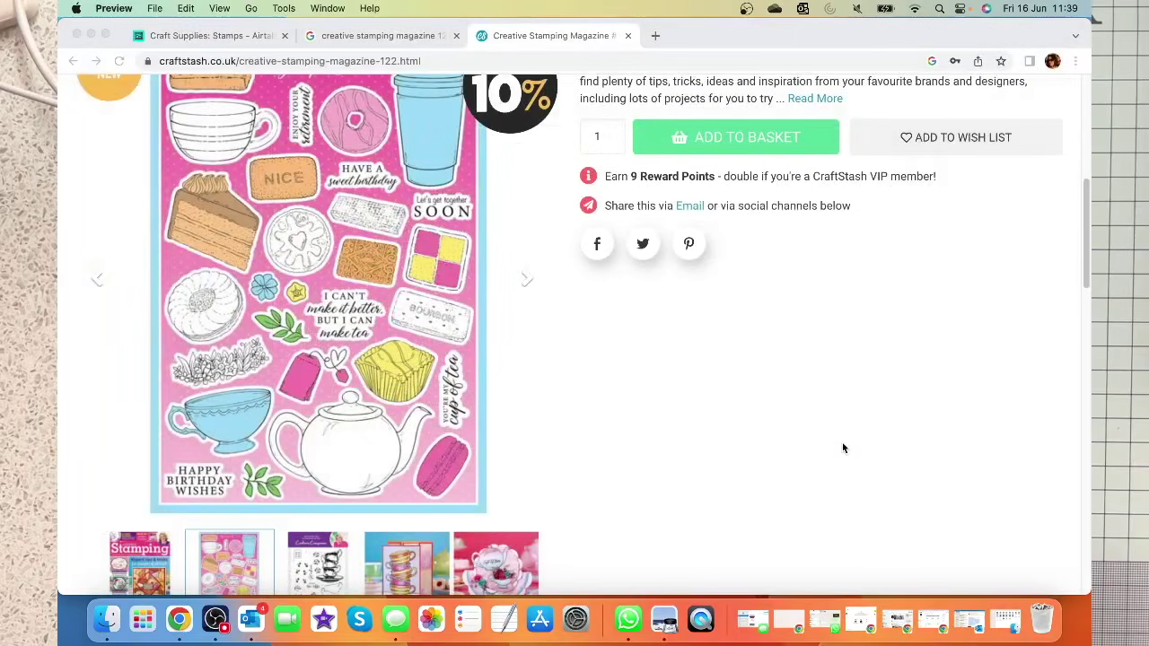
pyautogui.scroll(-3, 248, 396)
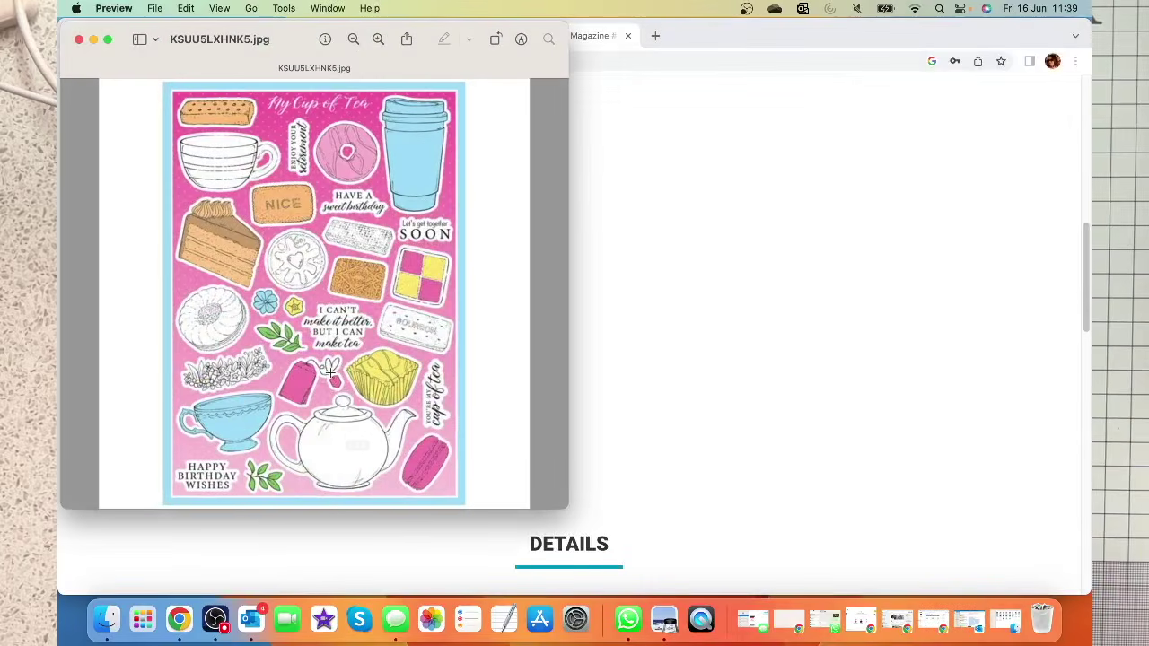
pyautogui.click(78, 40)
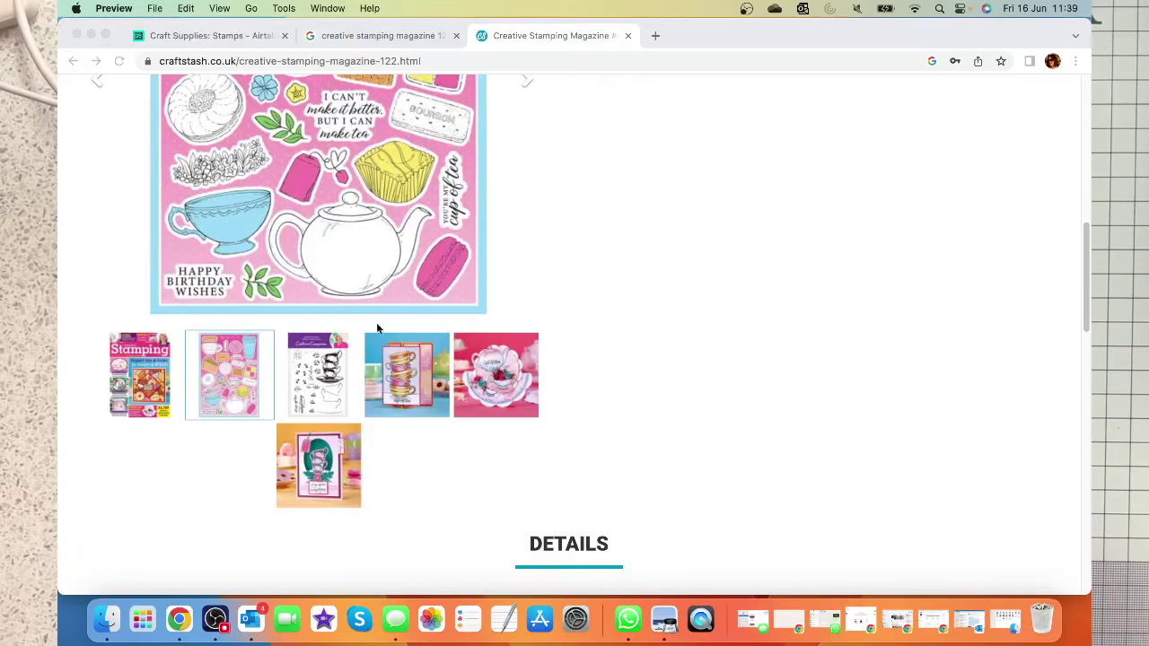
# - Save the Crafter's Companion 10-piece teacup stamp set image to the Desktop and close its preview
pyautogui.click(323, 376)
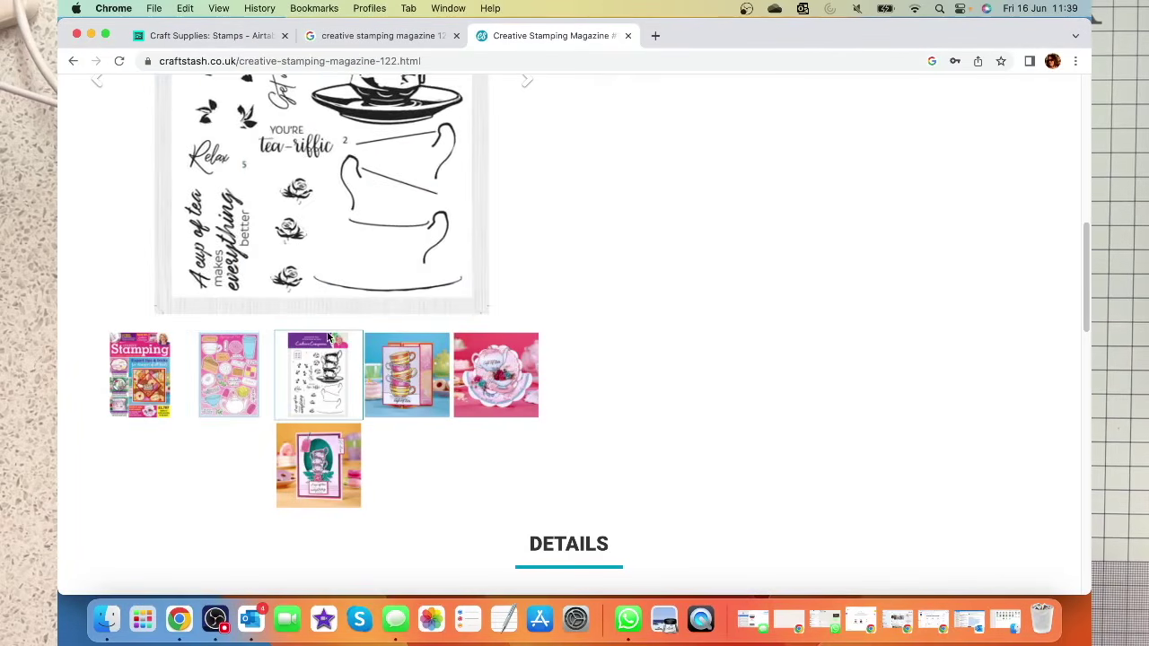
pyautogui.scroll(3, 368, 286)
pyautogui.rightClick(320, 258)
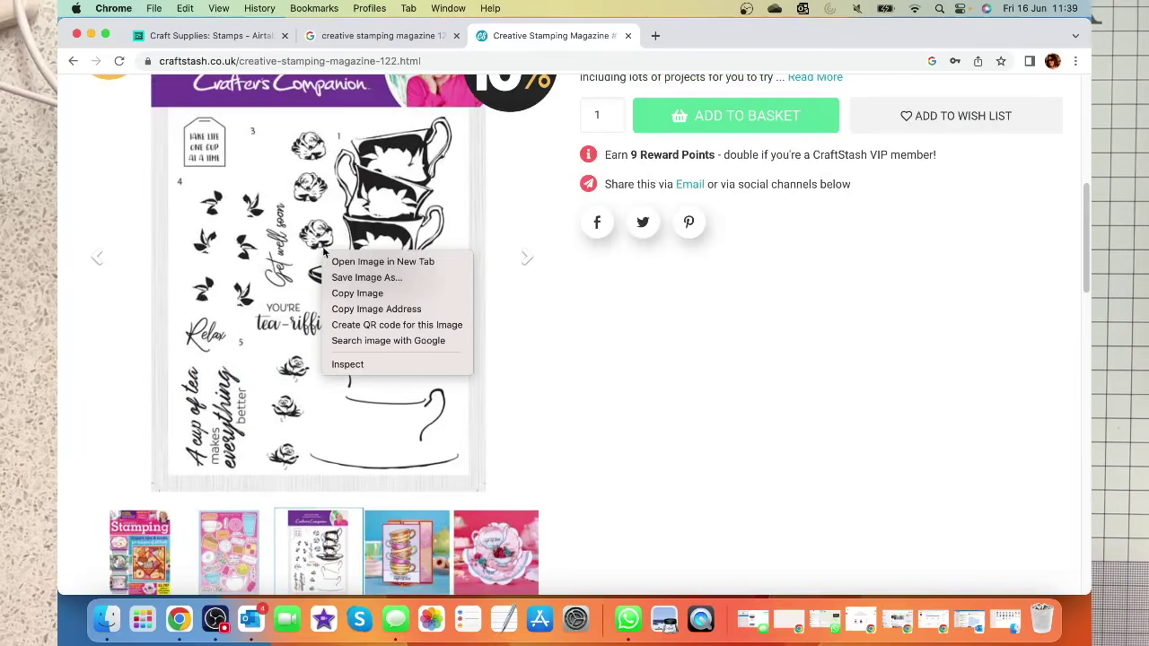
pyautogui.click(358, 277)
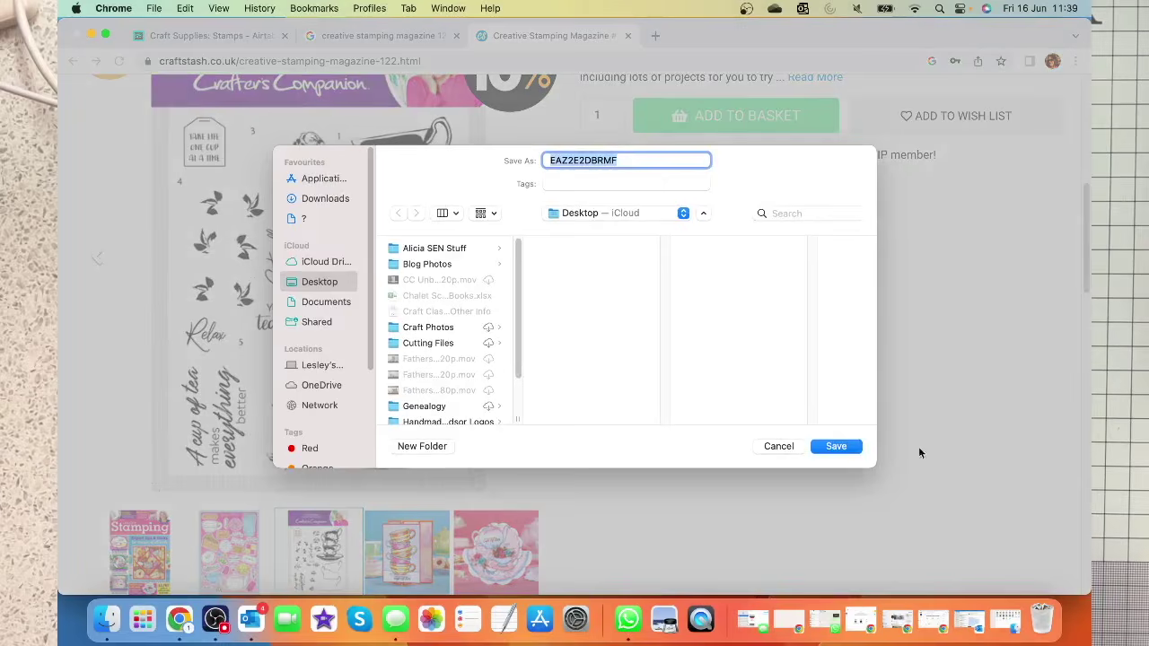
pyautogui.click(837, 447)
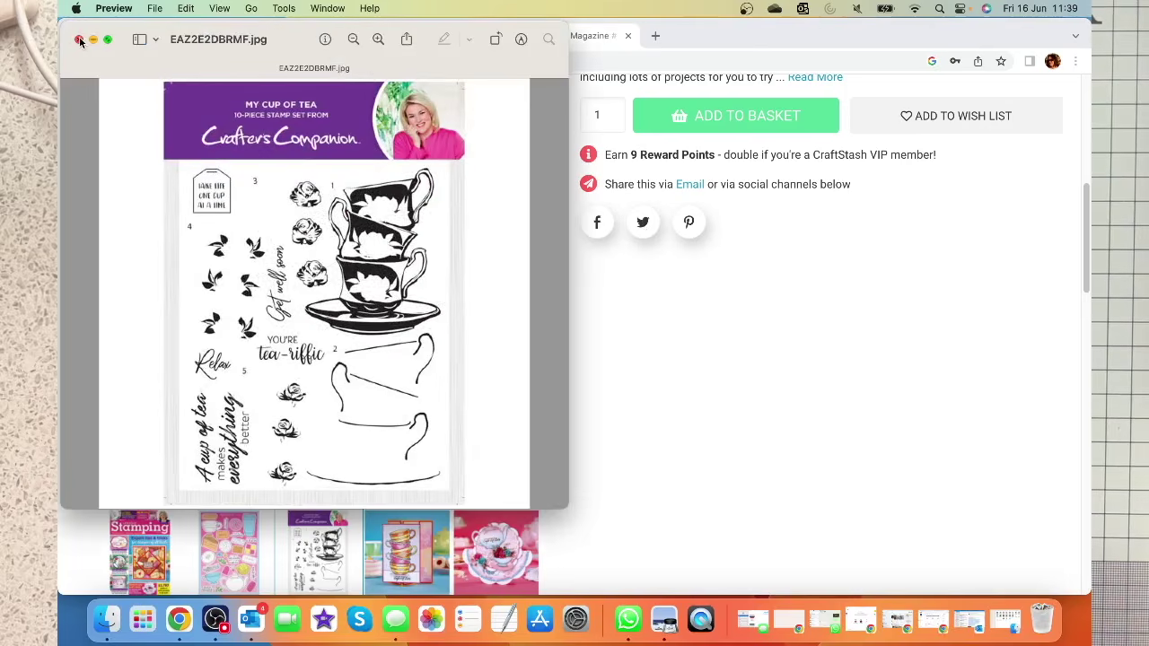
pyautogui.click(79, 41)
# - Switch to the Airtable Stamps table and upload KSUU5LXHNK5.jpg and EAZ2E2DBRMF.jpg to the My Cup of Tea record's Photo field
pyautogui.click(172, 34)
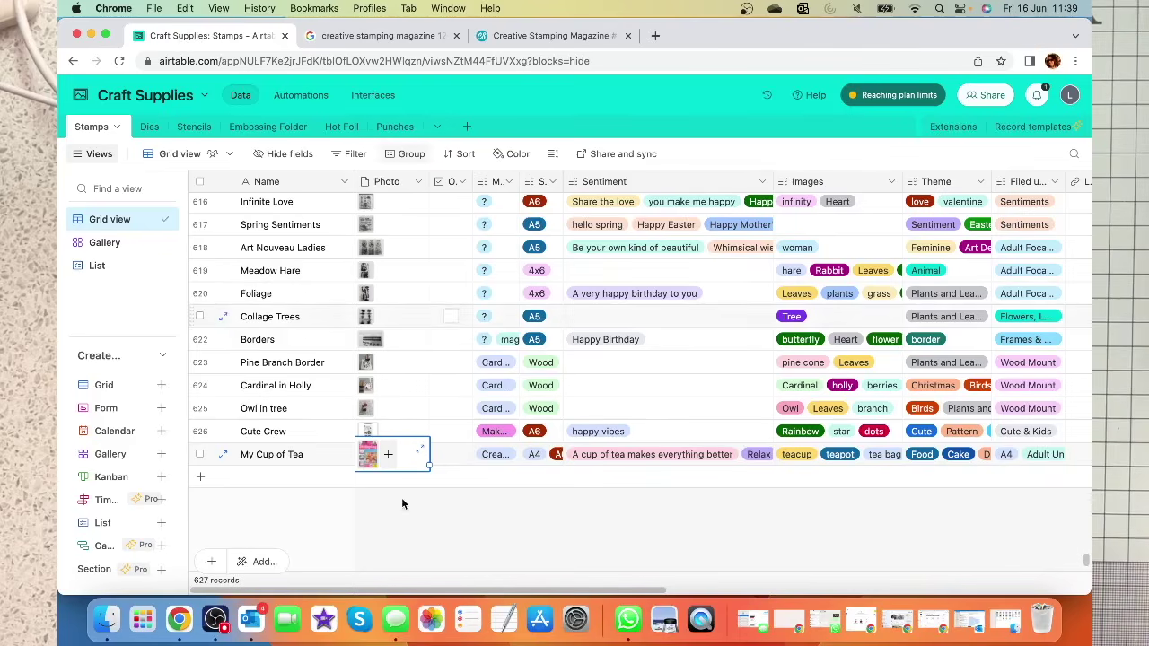
pyautogui.click(389, 455)
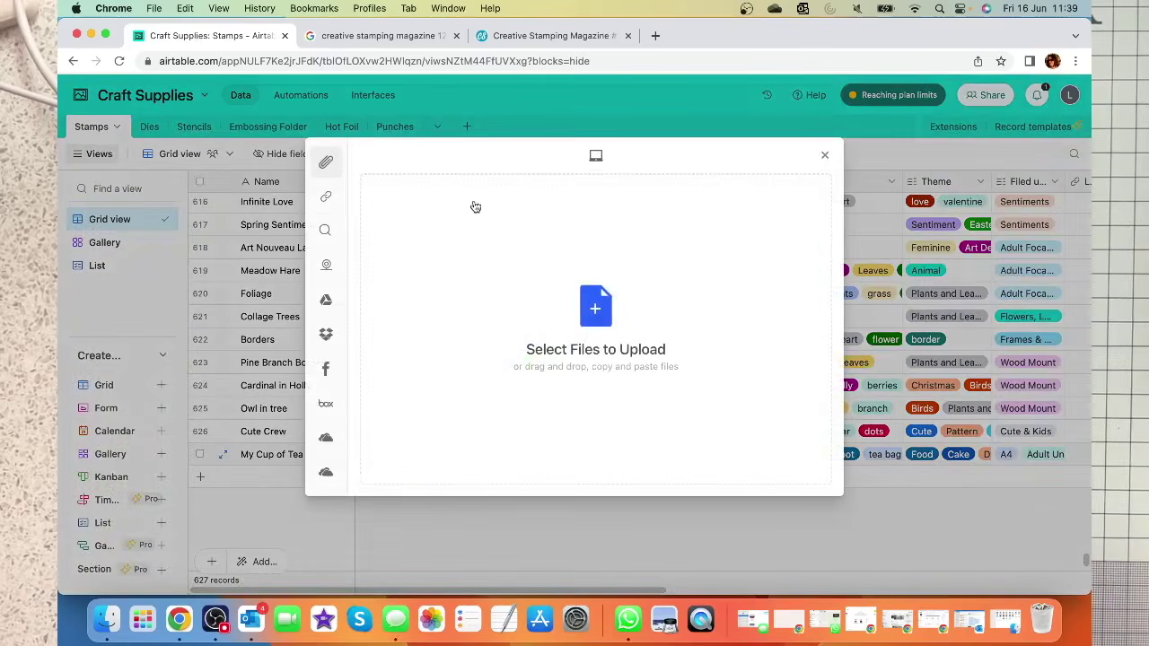
pyautogui.click(597, 314)
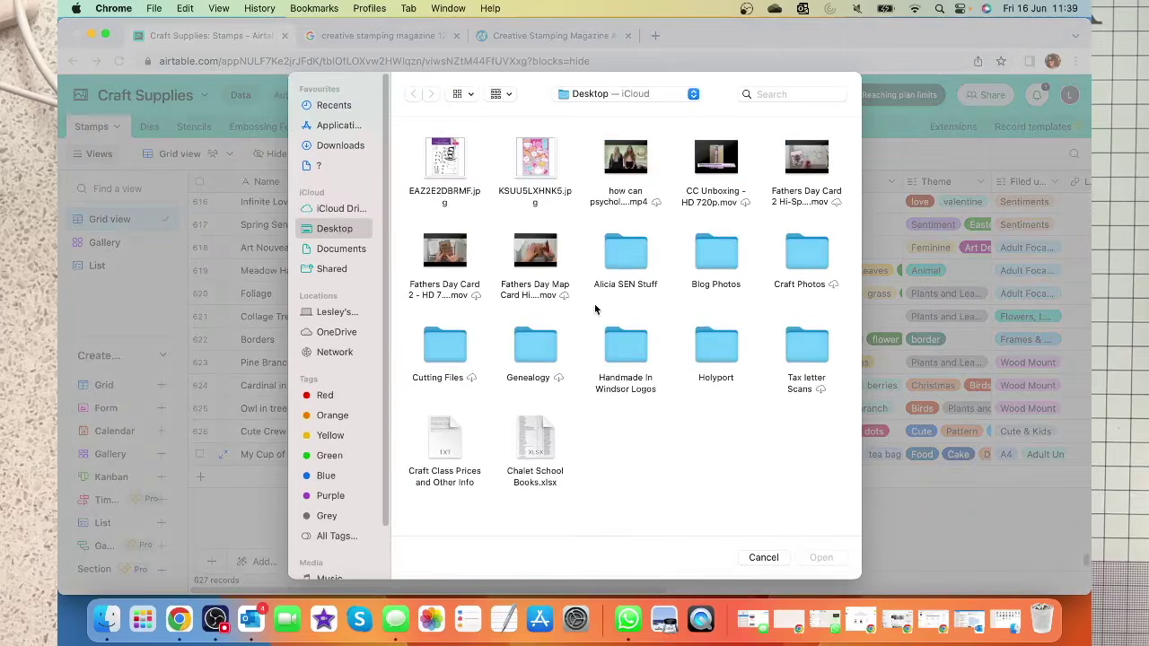
pyautogui.click(530, 162)
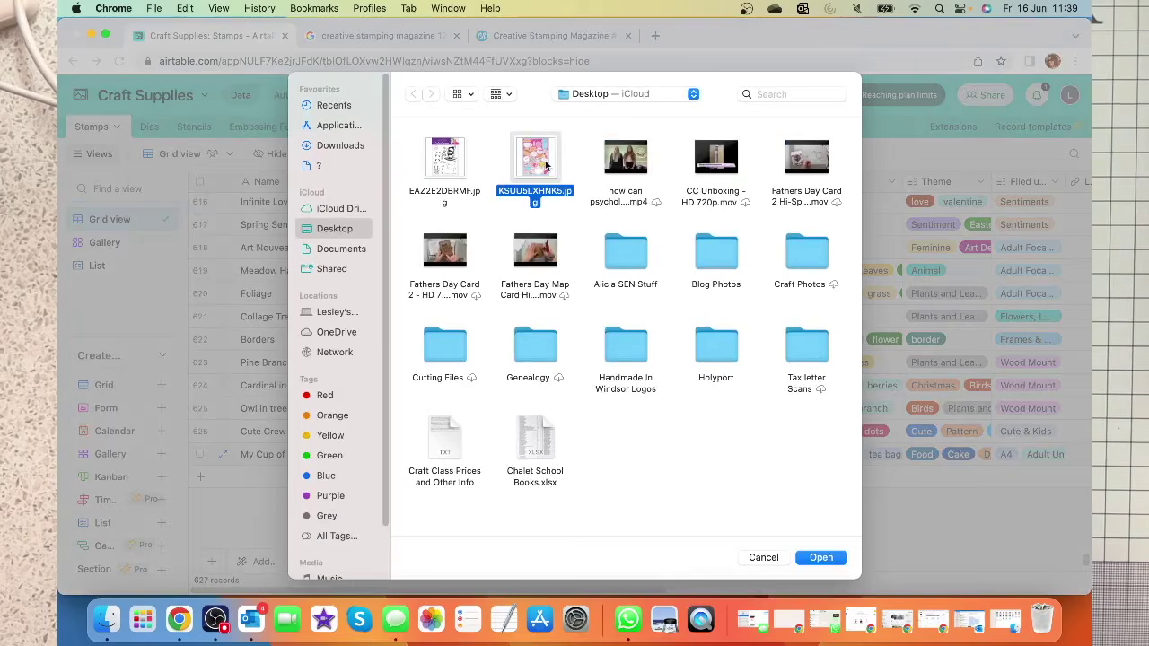
pyautogui.press('space')
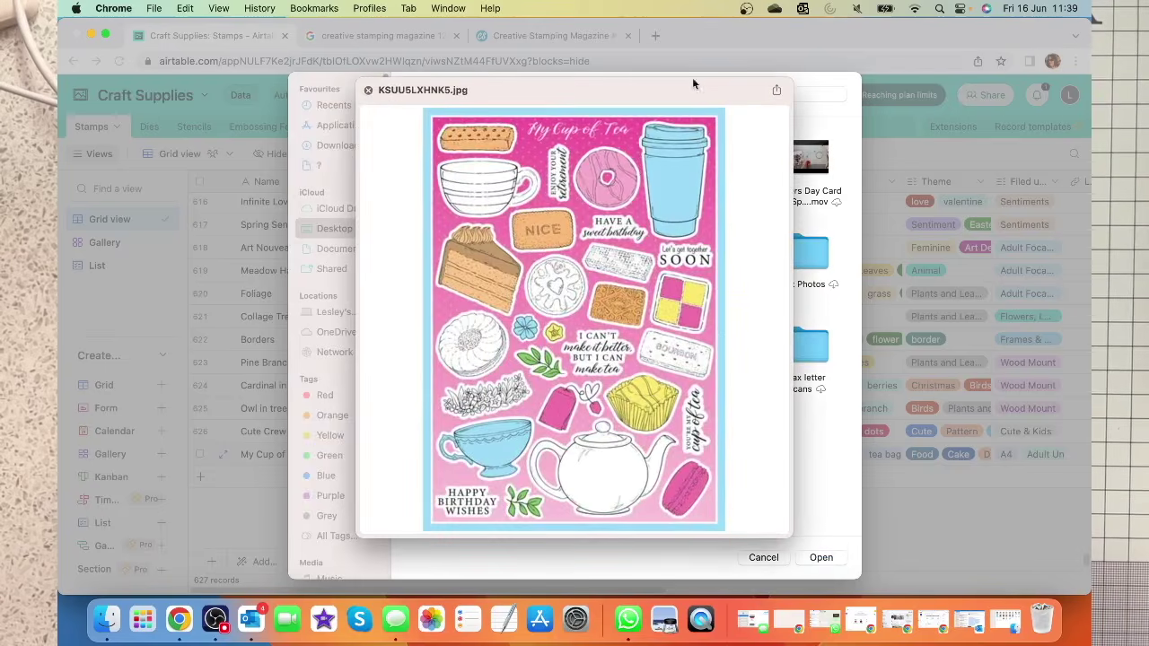
pyautogui.click(368, 91)
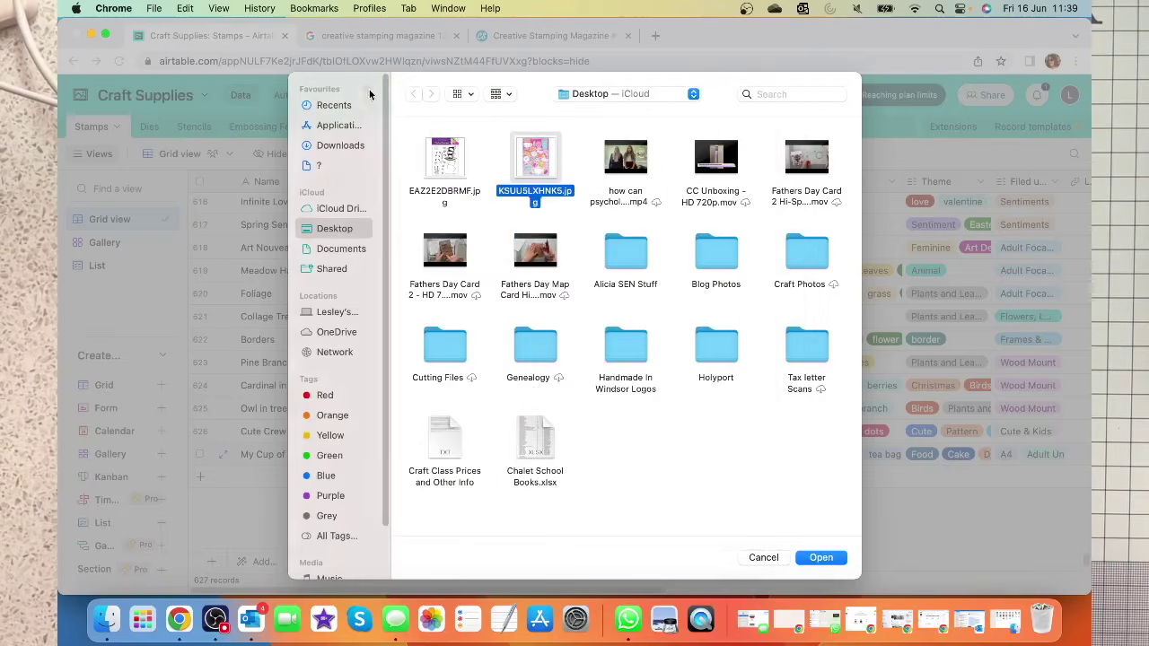
pyautogui.keyDown('super'); pyautogui.click(461, 162); pyautogui.keyUp('super')
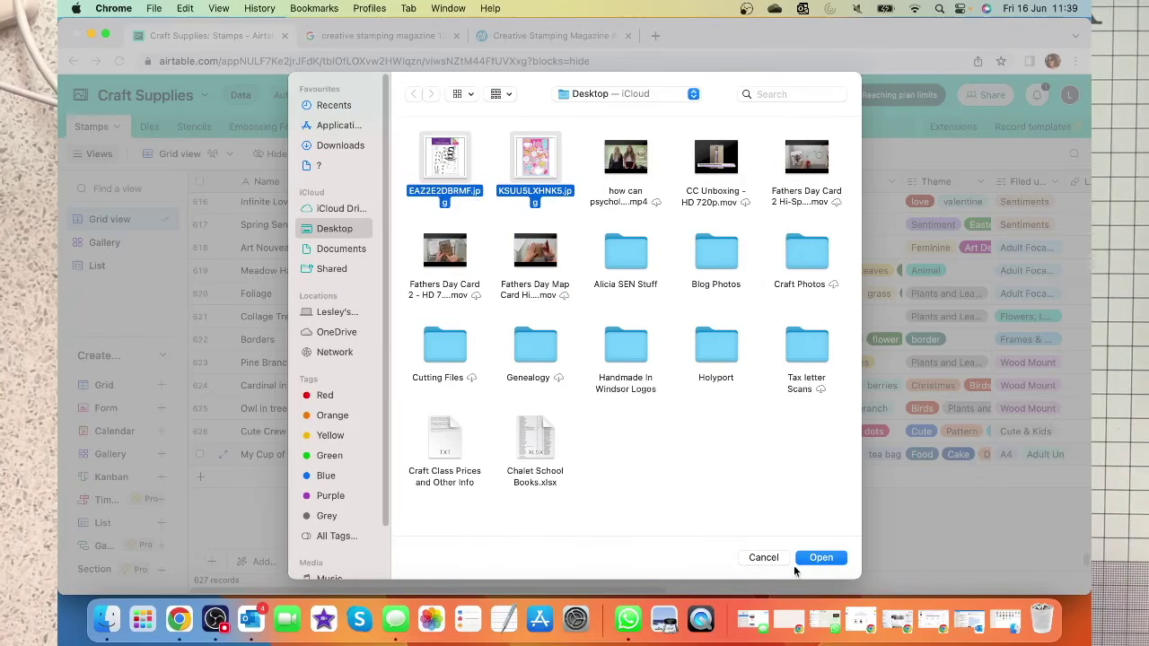
pyautogui.click(820, 556)
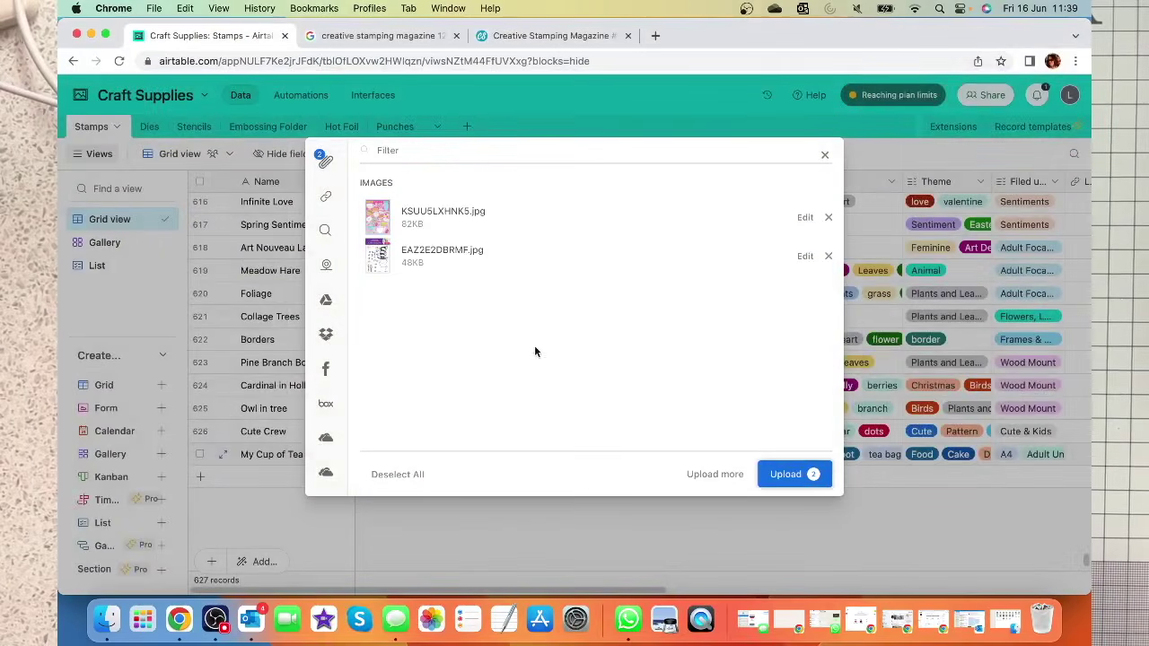
pyautogui.click(784, 475)
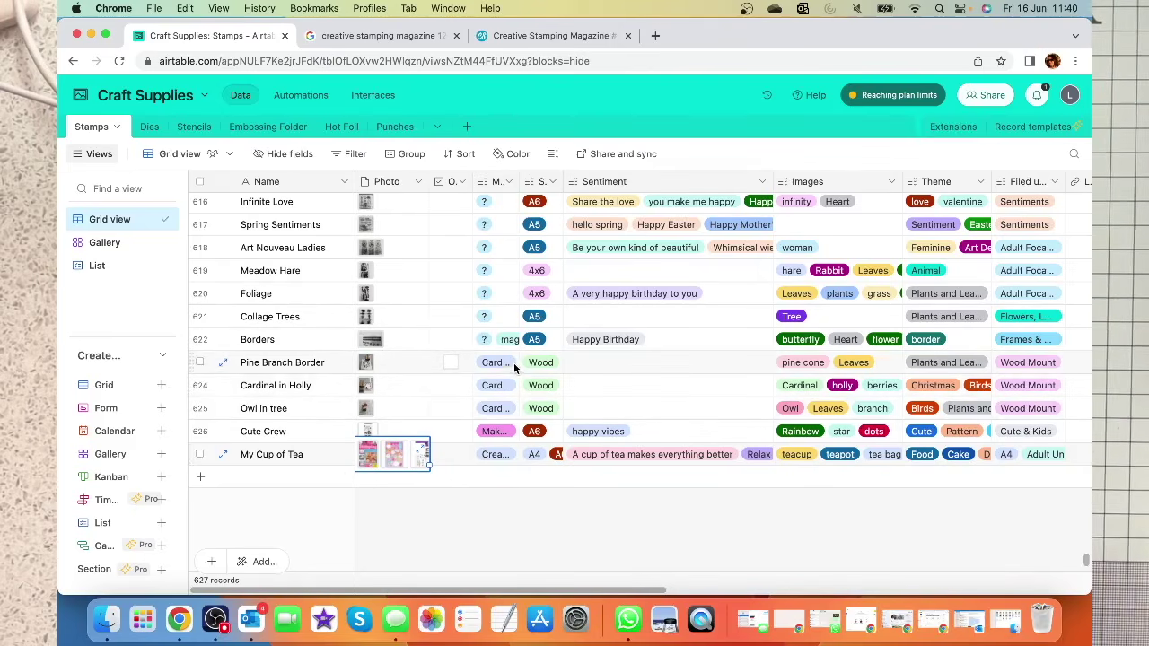
# - Look over the neighbouring stamp records and their photos, then display the Stamps table in the Gallery view
pyautogui.scroll(1, 436, 308)
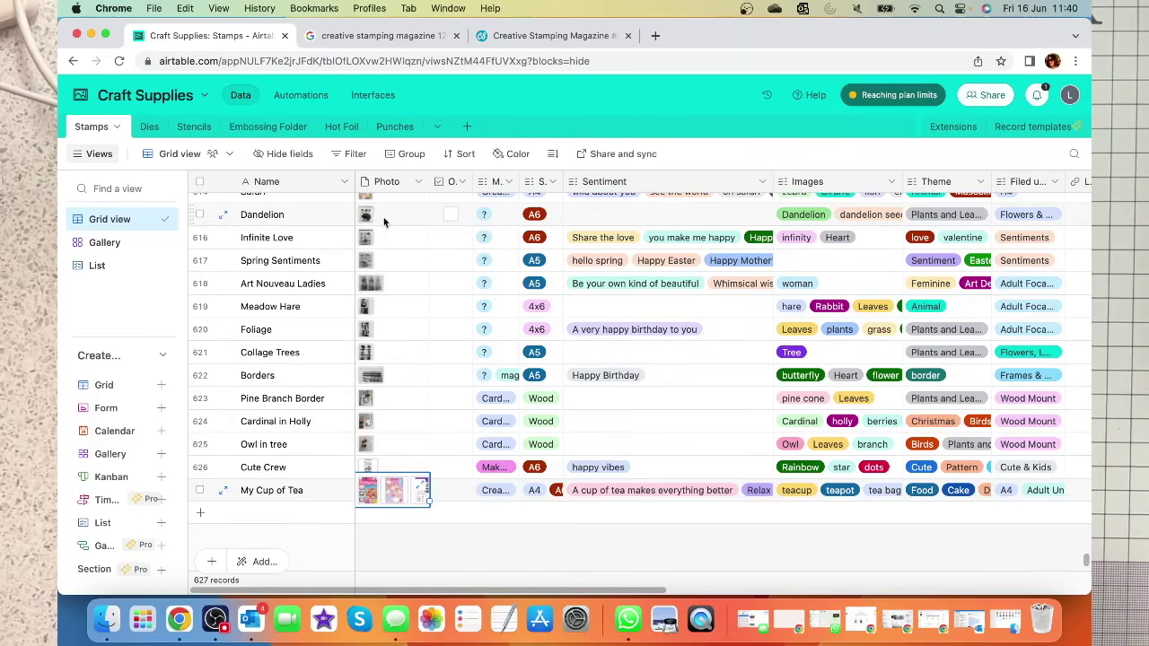
pyautogui.scroll(5, 399, 283)
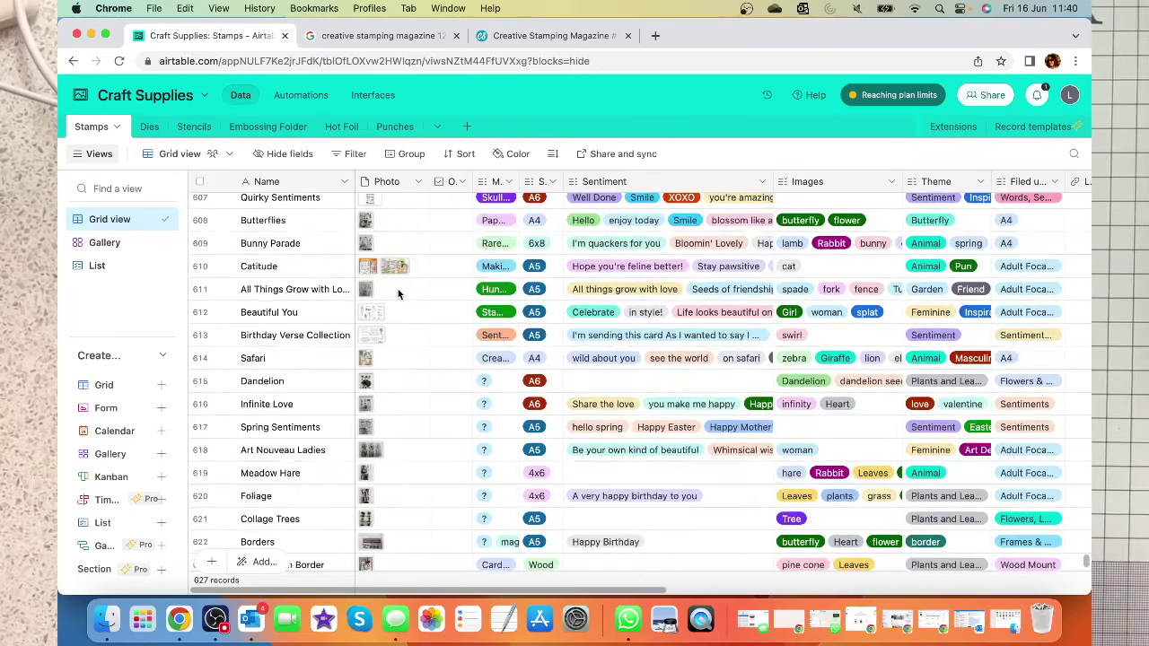
pyautogui.scroll(-4, 402, 278)
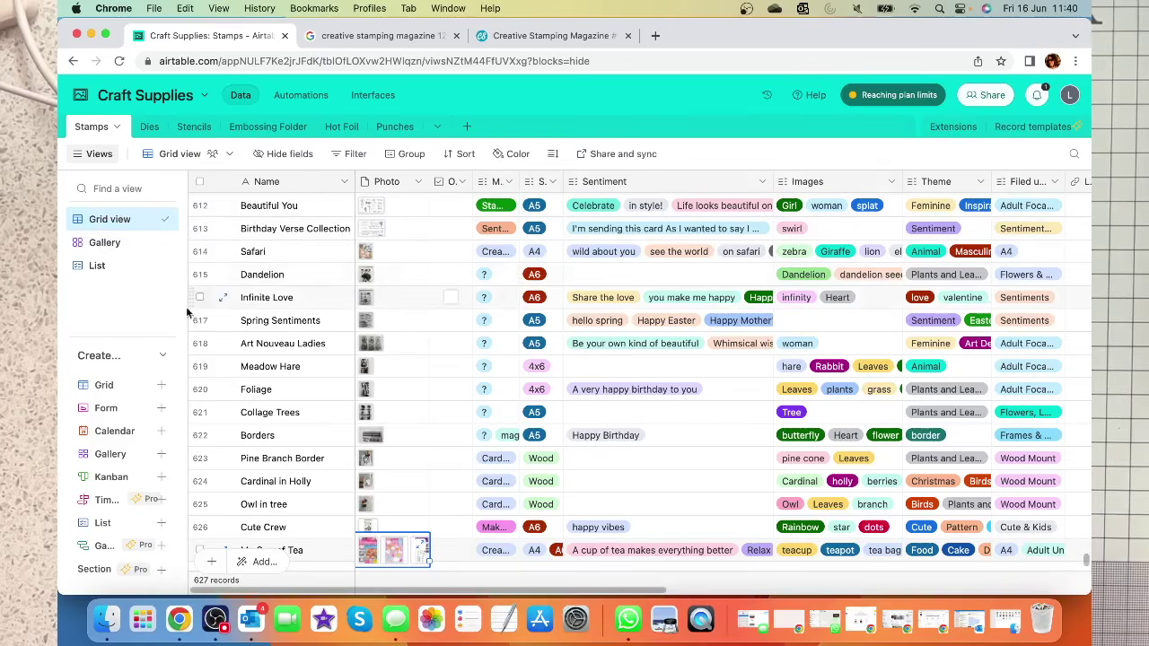
pyautogui.click(96, 244)
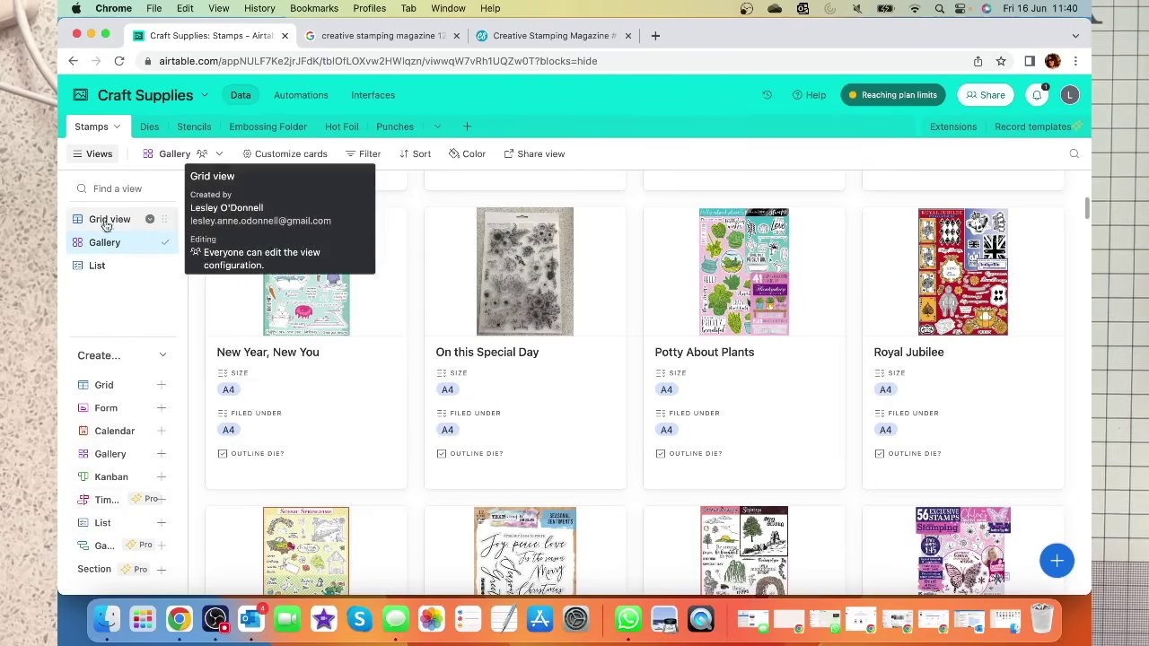
# - Look through the Stamps gallery cards, including the My Cup of Tea record and the magazine stamp sets
pyautogui.scroll(-2, 579, 359)
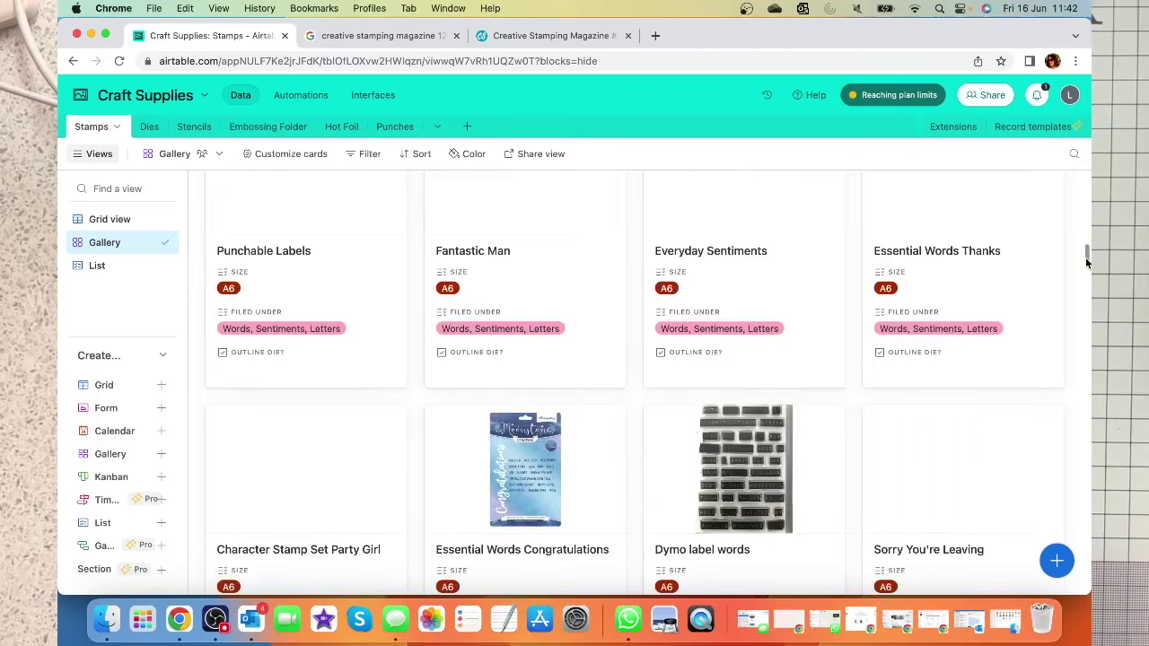
pyautogui.moveTo(1085, 256); pyautogui.dragTo(1086, 399)
pyautogui.moveTo(1085, 509); pyautogui.dragTo(1086, 537)
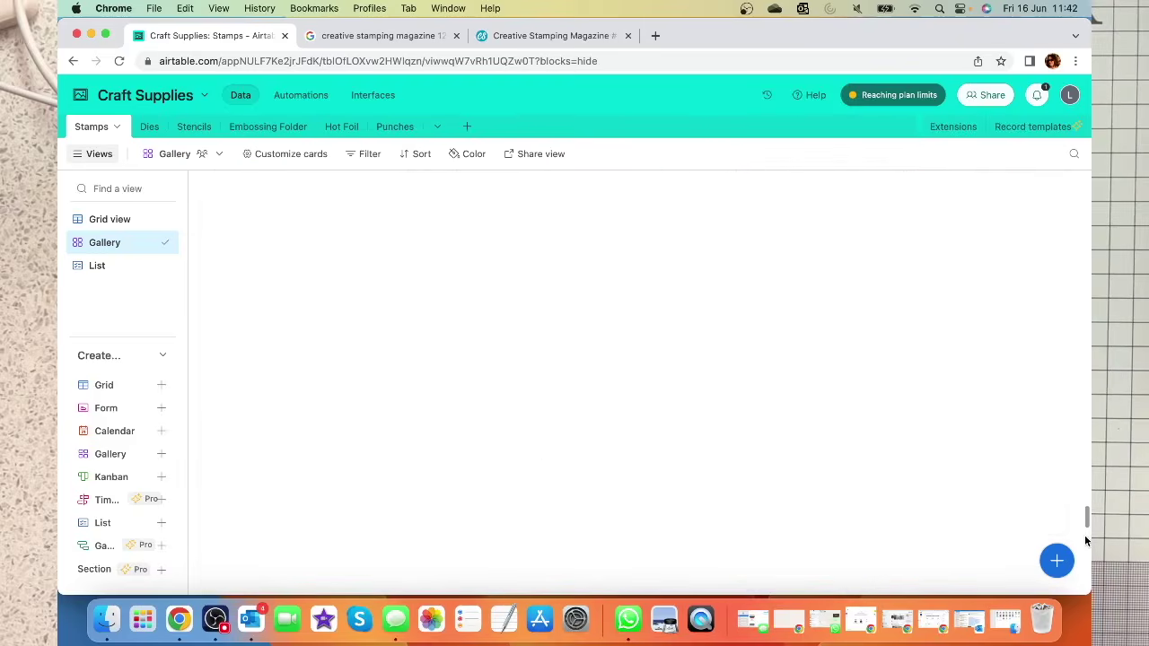
pyautogui.moveTo(1081, 585); pyautogui.dragTo(1086, 599)
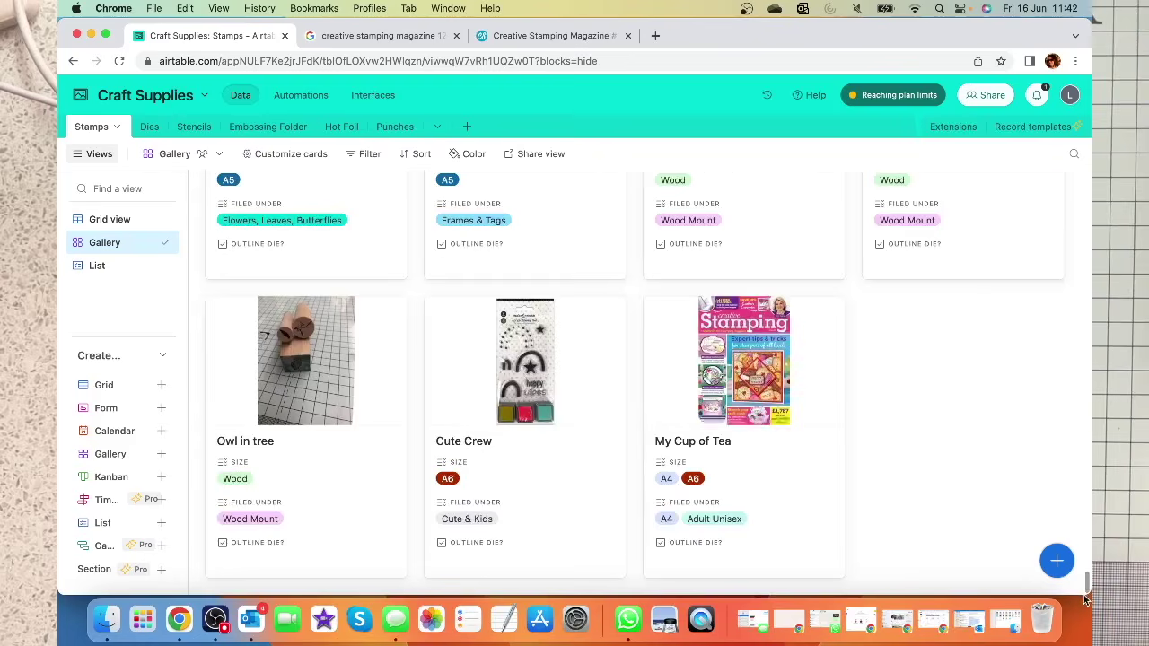
pyautogui.scroll(3, 503, 324)
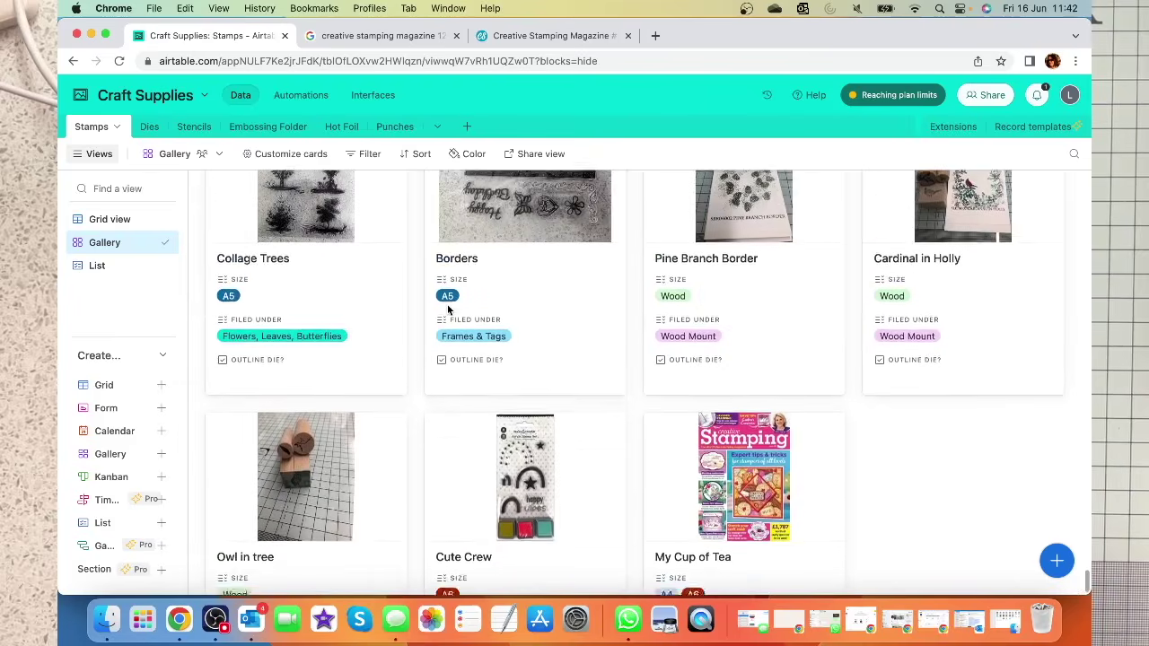
pyautogui.scroll(5, 489, 344)
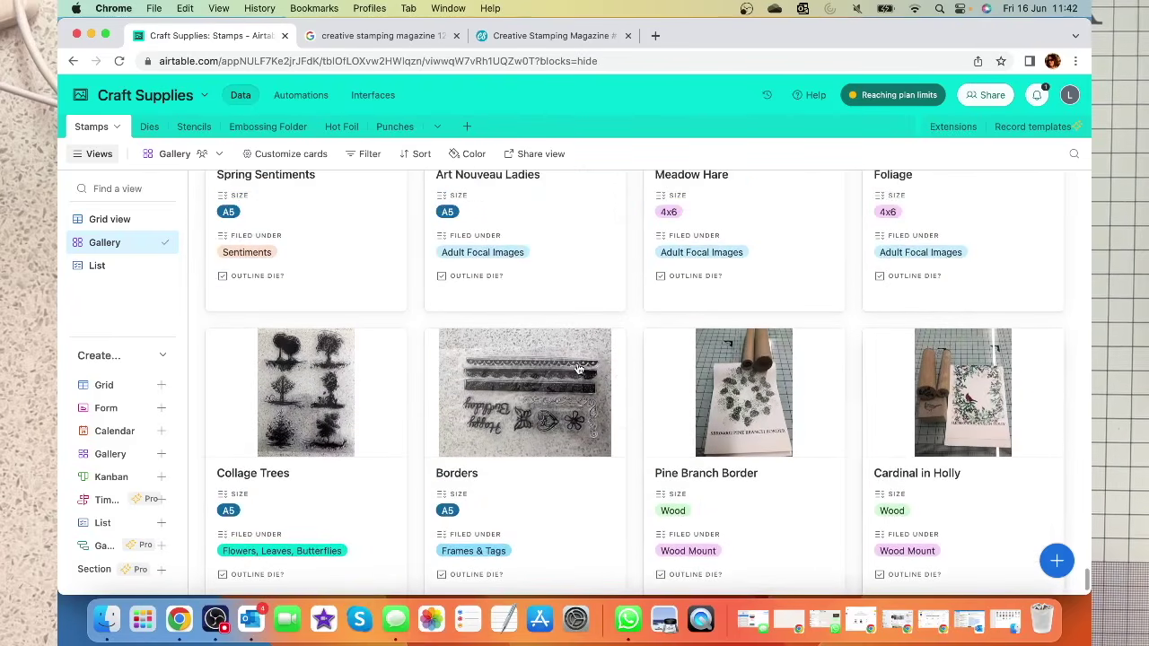
pyautogui.scroll(4, 582, 356)
pyautogui.scroll(5, 628, 332)
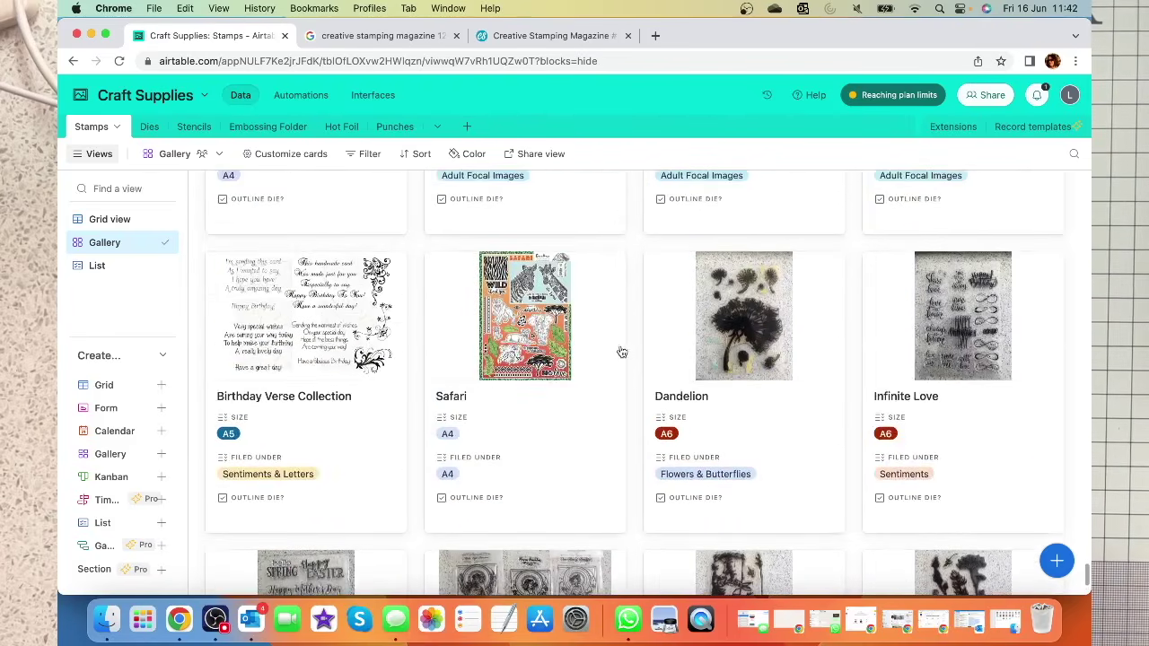
pyautogui.scroll(-3, 623, 346)
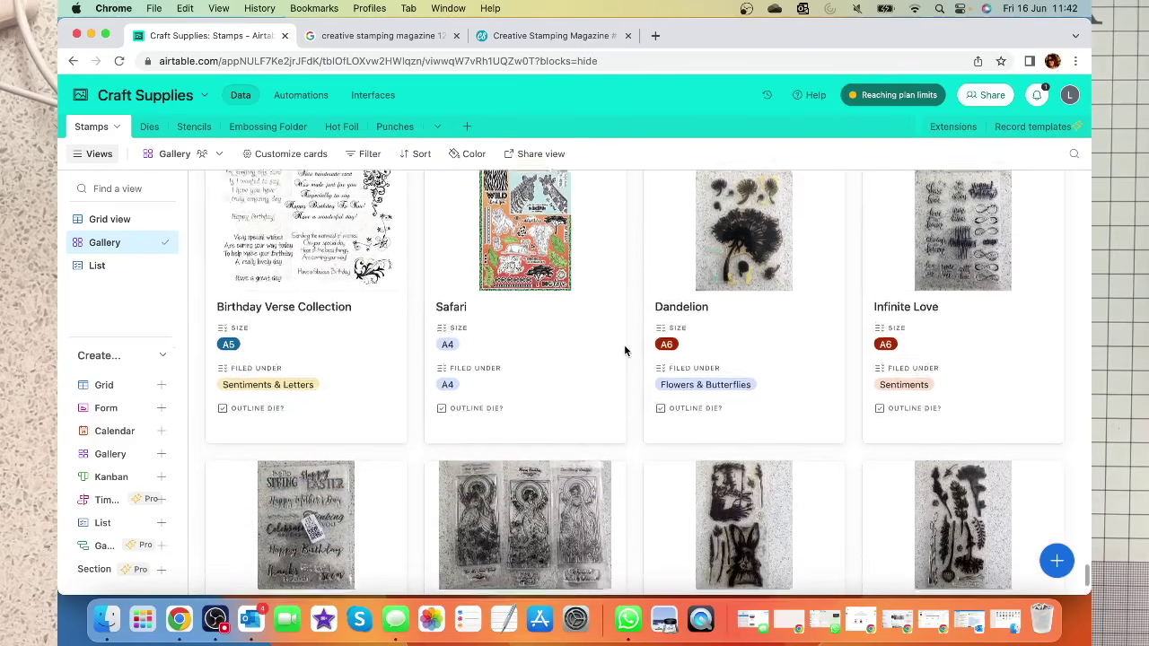
pyautogui.scroll(-1, 624, 355)
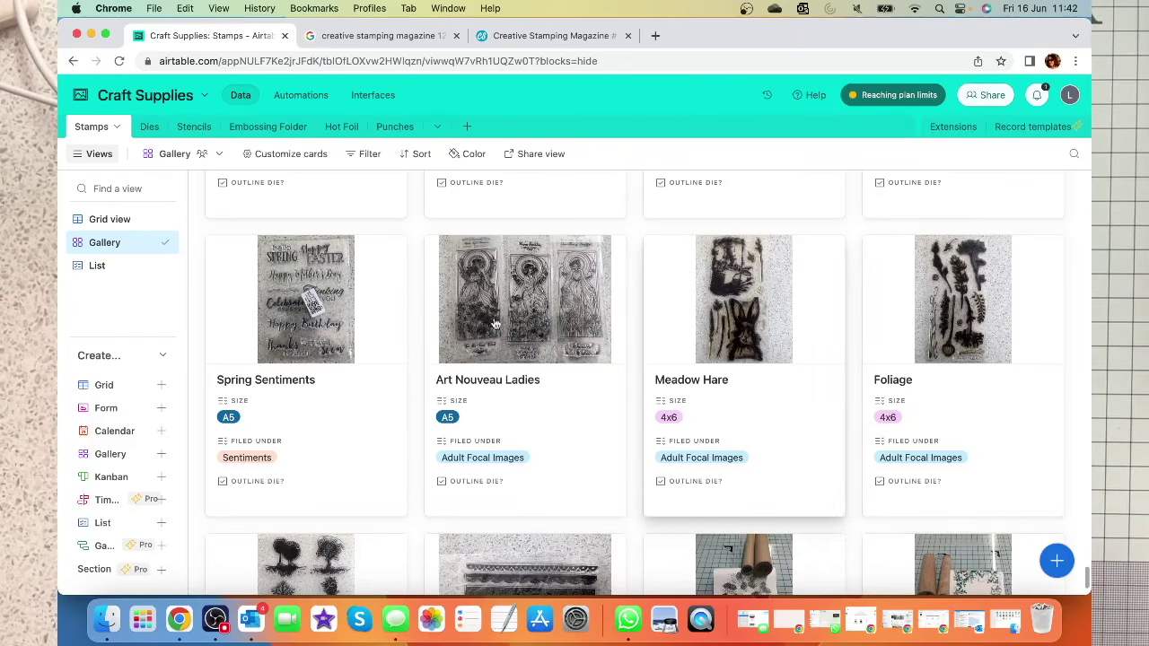
pyautogui.scroll(-5, 535, 332)
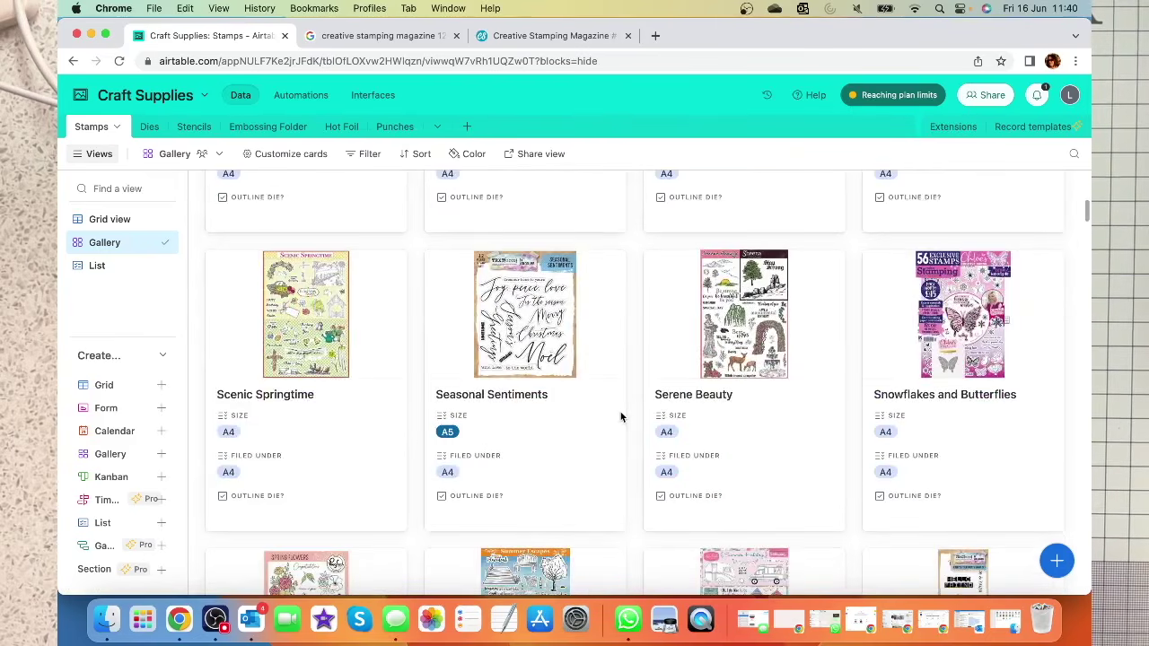
pyautogui.scroll(-10, 620, 413)
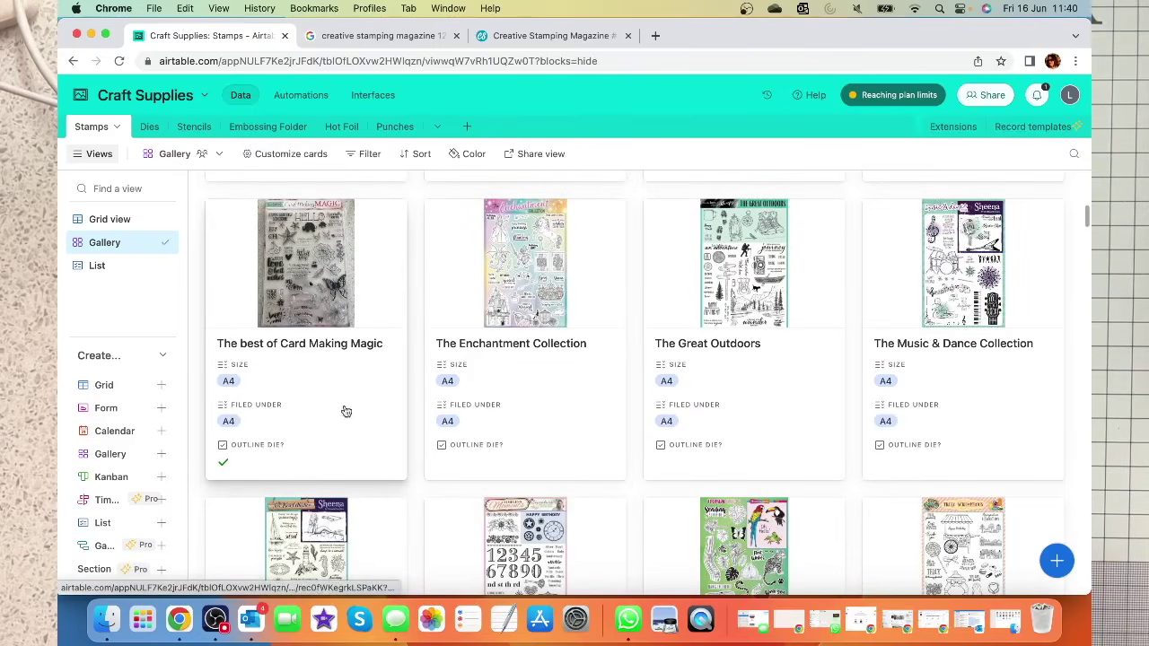
# - Review the fields available for the gallery cards, try showing the Sentiment field, and hide it again
pyautogui.click(293, 154)
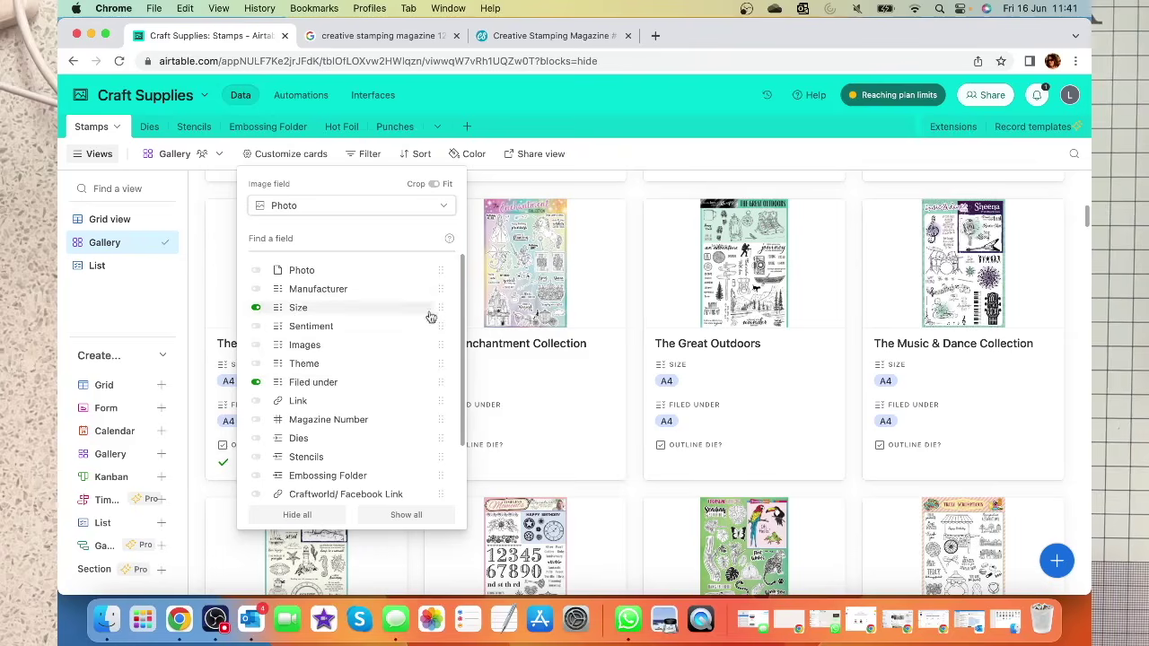
pyautogui.scroll(-2, 369, 385)
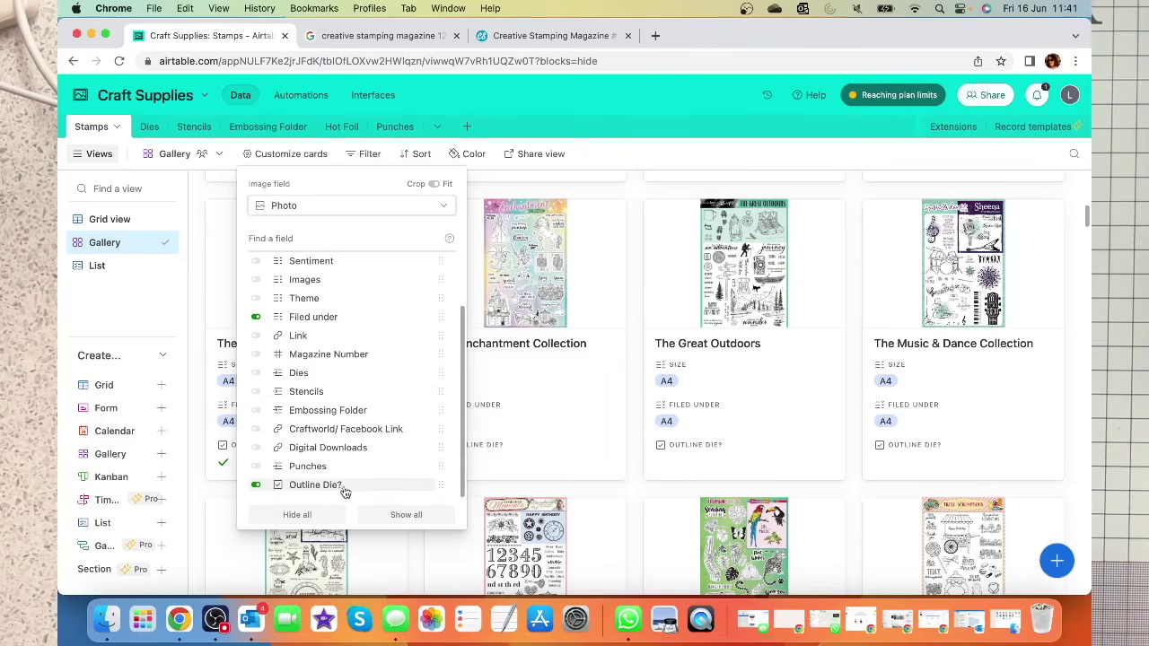
pyautogui.scroll(2, 378, 339)
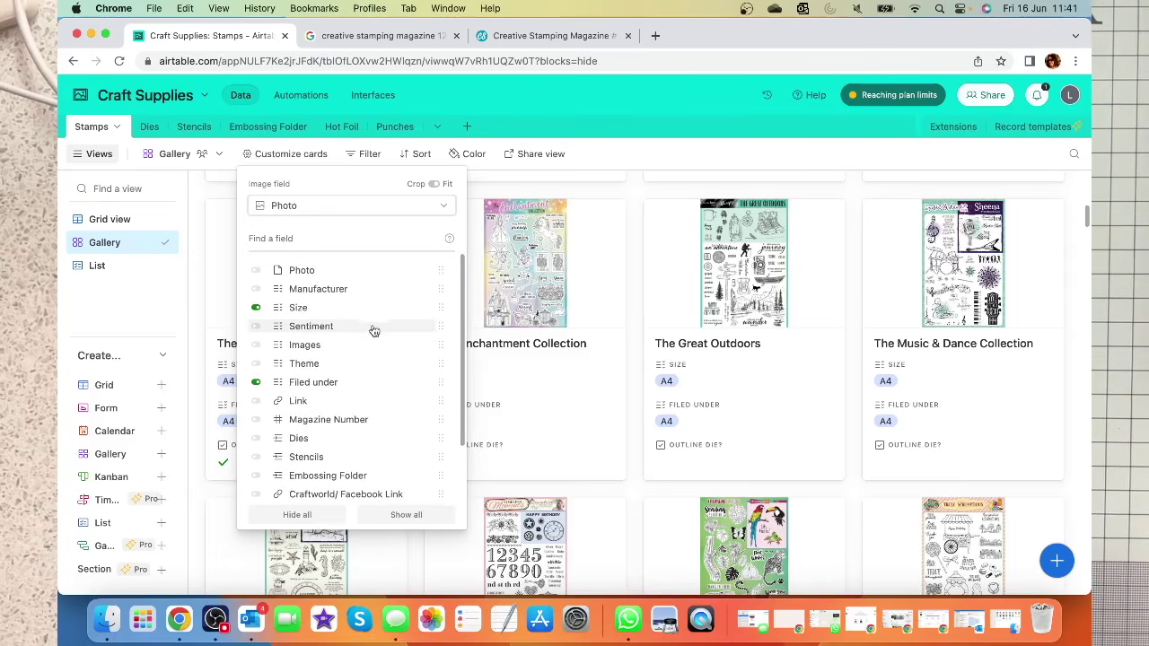
pyautogui.click(258, 328)
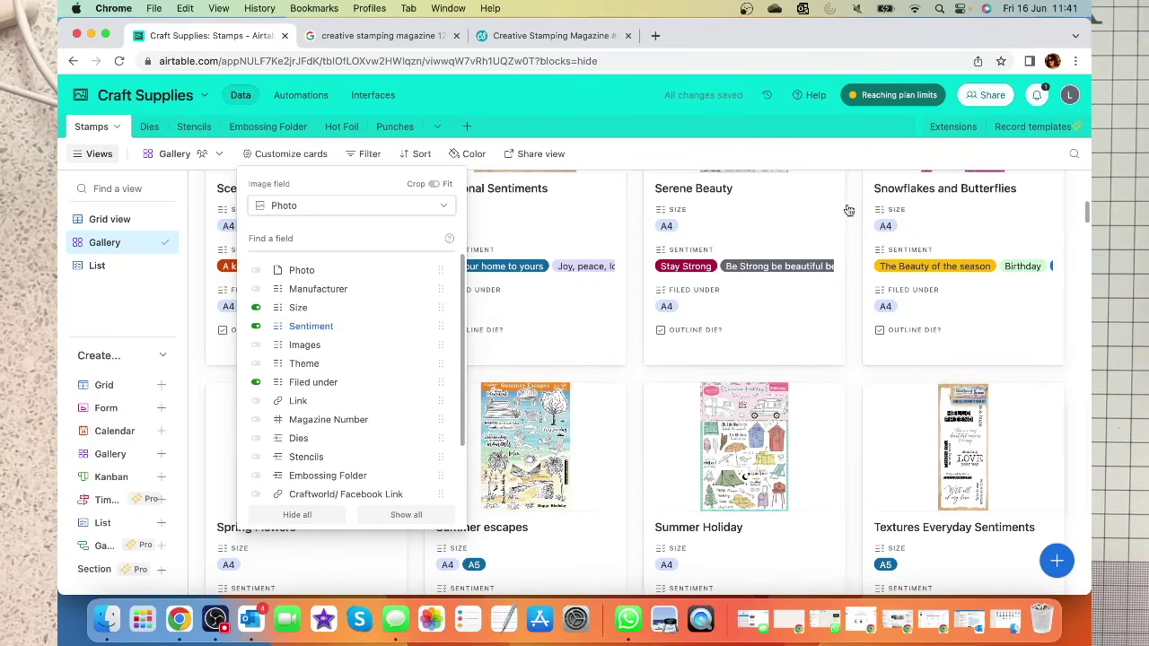
pyautogui.click(377, 326)
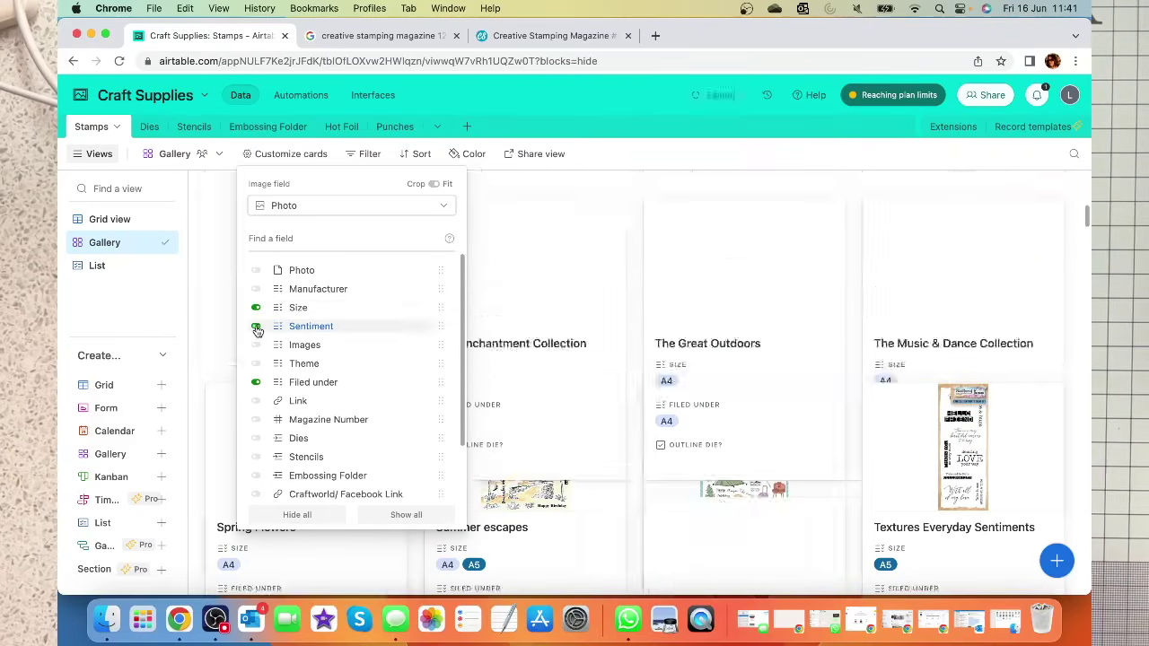
pyautogui.click(633, 196)
pyautogui.scroll(-1, 308, 229)
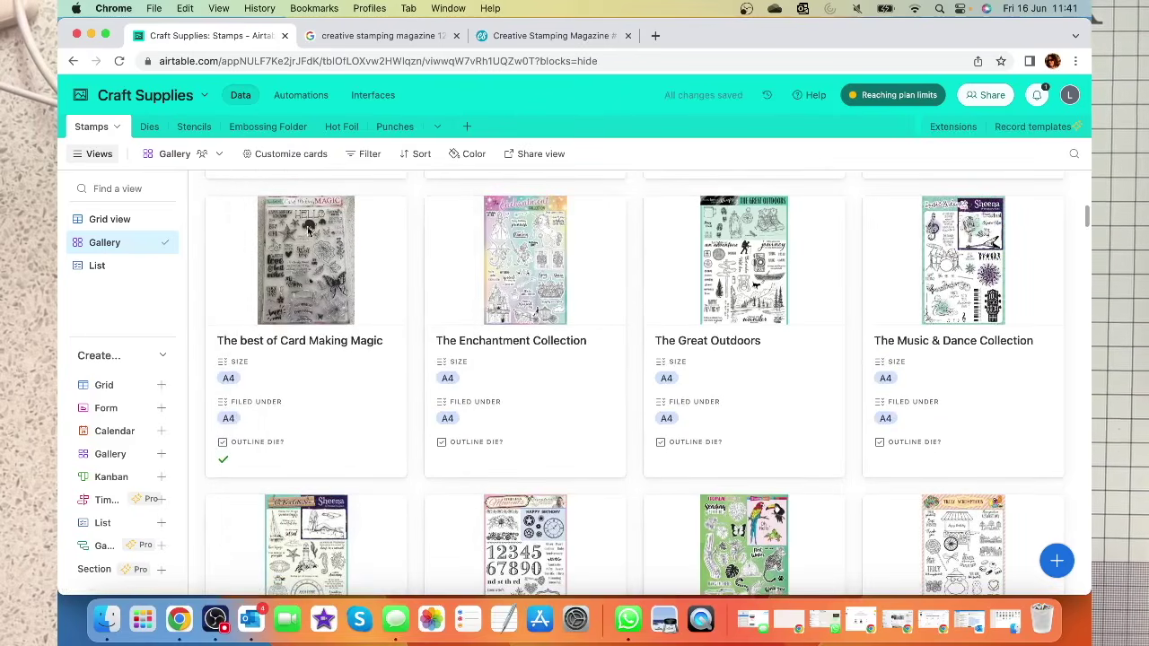
# - Try cropping the Photo images on the gallery cards, then set them back to Fit
pyautogui.click(276, 156)
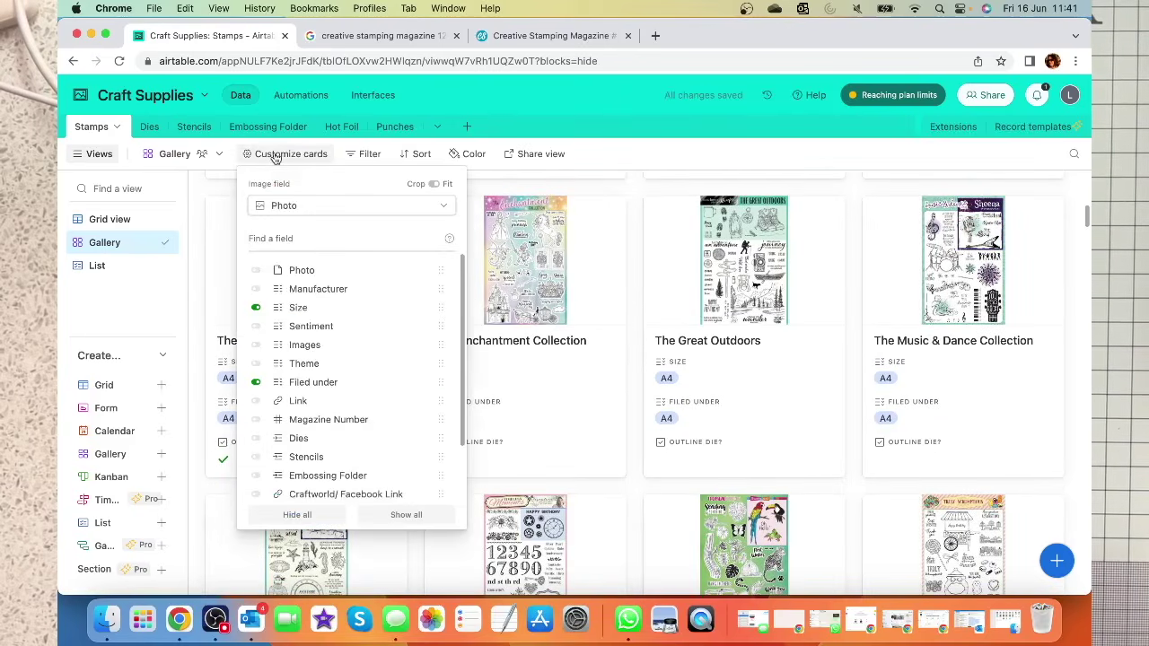
pyautogui.click(435, 185)
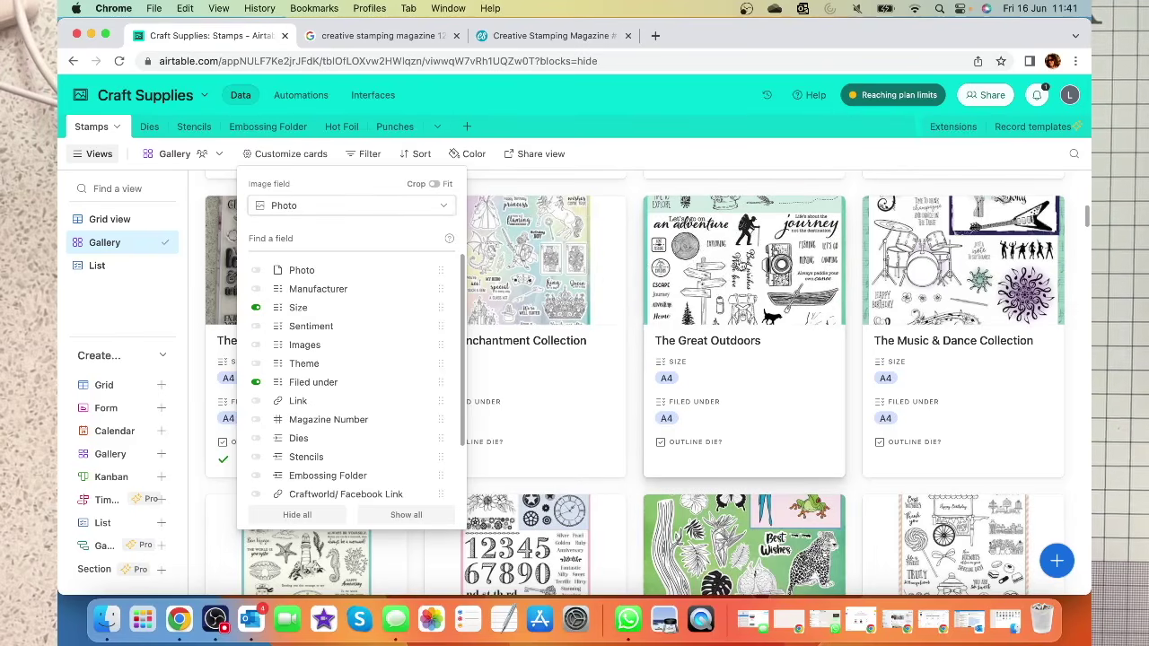
pyautogui.click(435, 185)
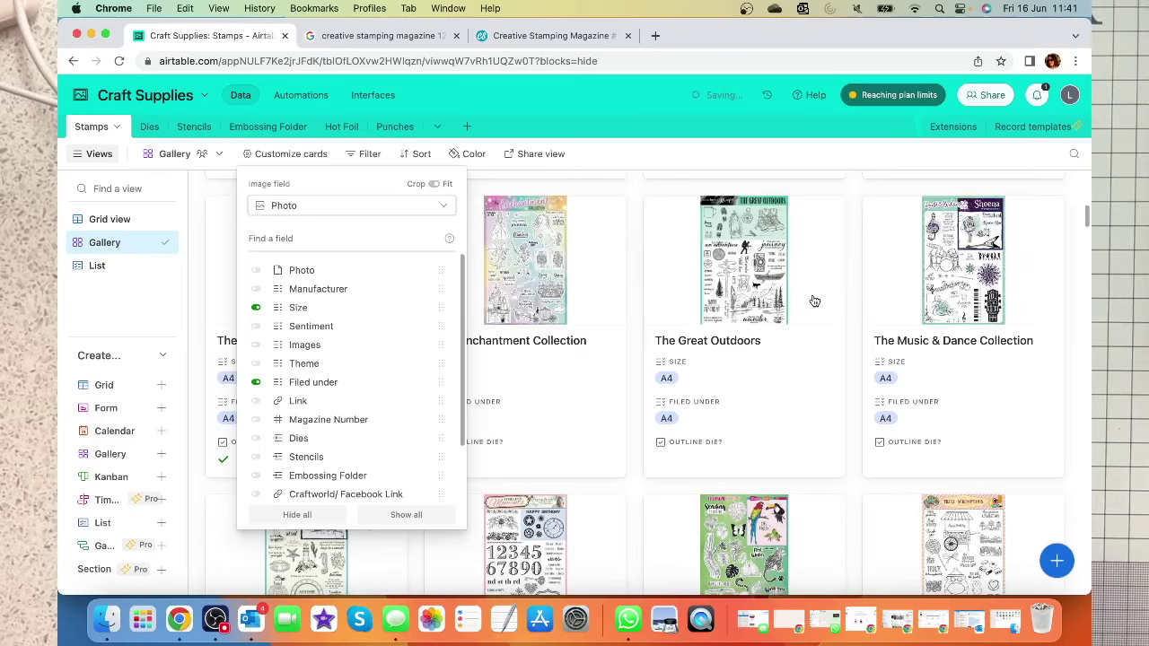
pyautogui.click(633, 347)
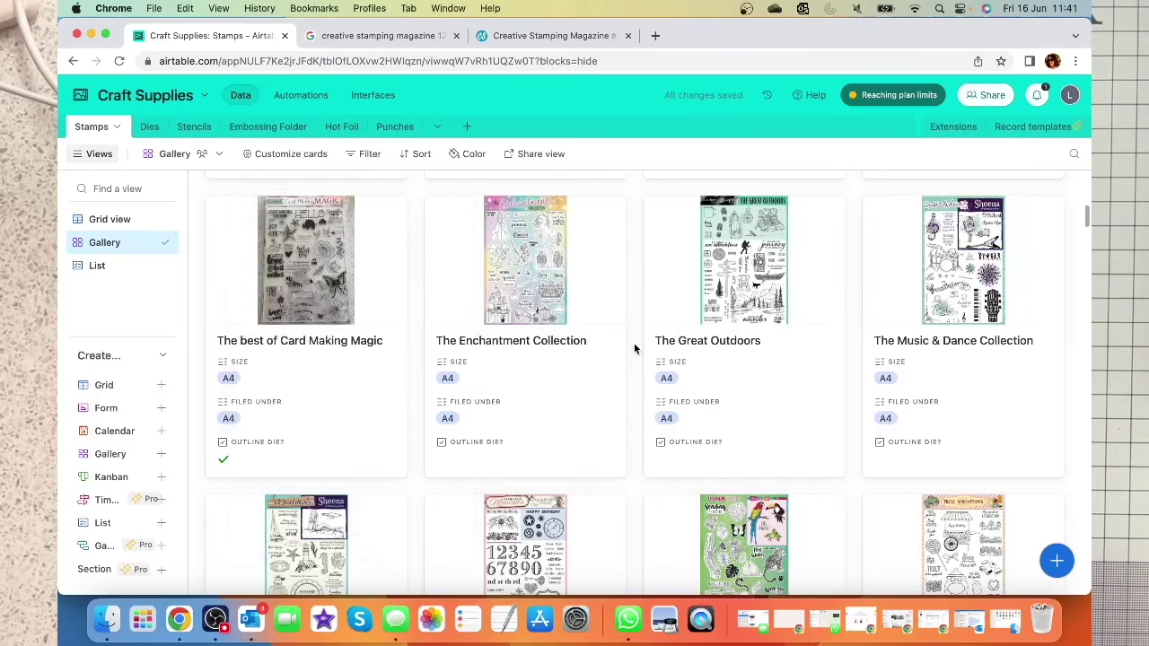
# - Look over the remaining stamp cards around the My Cup of Tea record at the end of the gallery
pyautogui.scroll(-3, 934, 334)
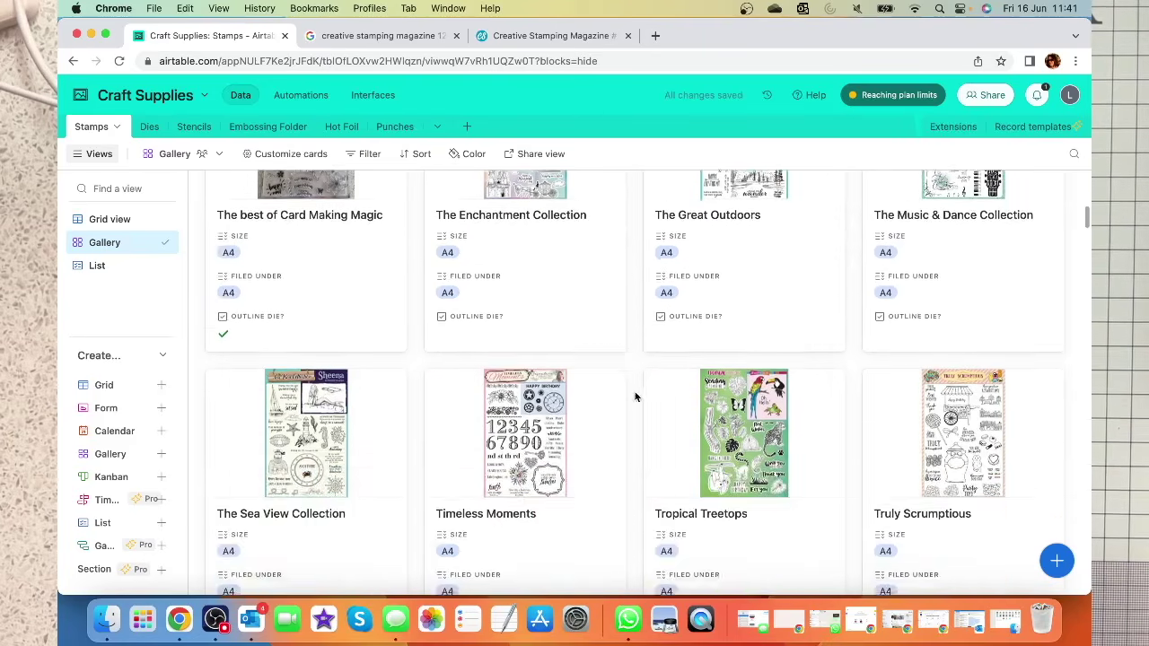
pyautogui.scroll(-5, 638, 476)
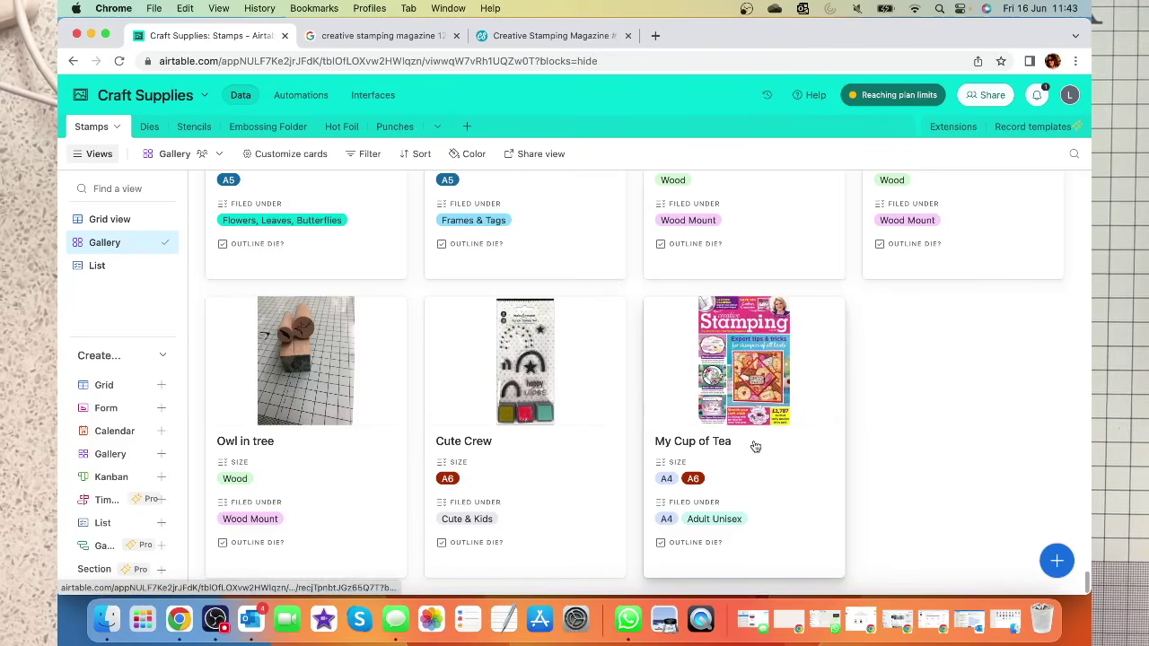
pyautogui.scroll(5, 557, 328)
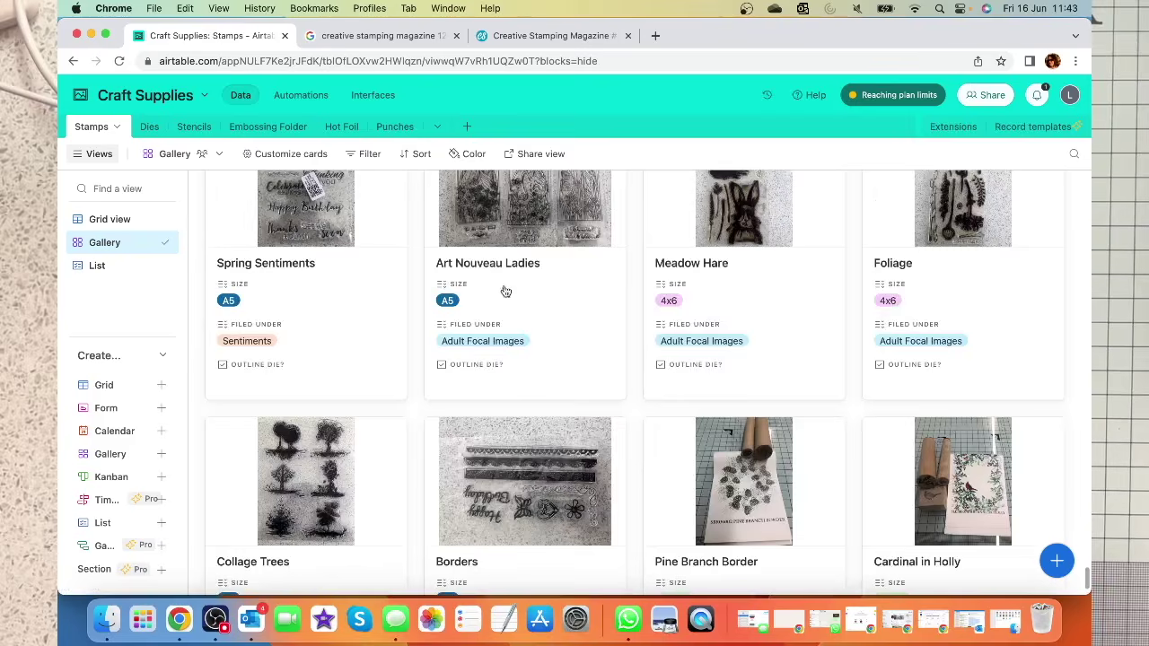
pyautogui.scroll(3, 511, 292)
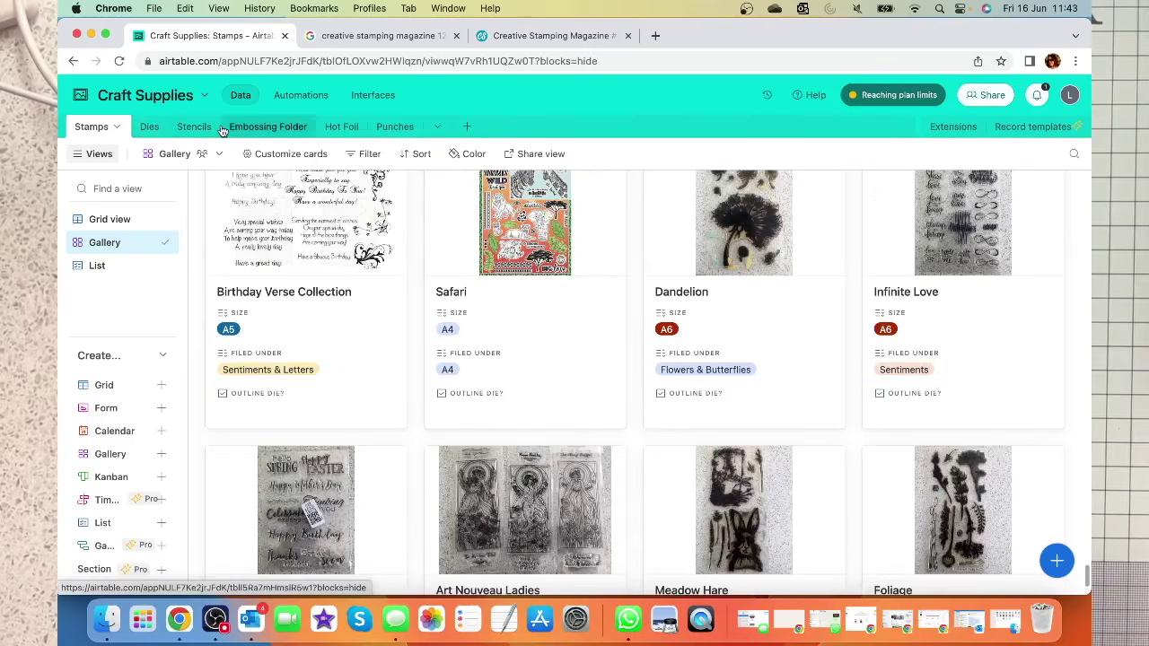
# - Switch to the Stencils table and display it in the Gallery view from the first record
pyautogui.click(189, 129)
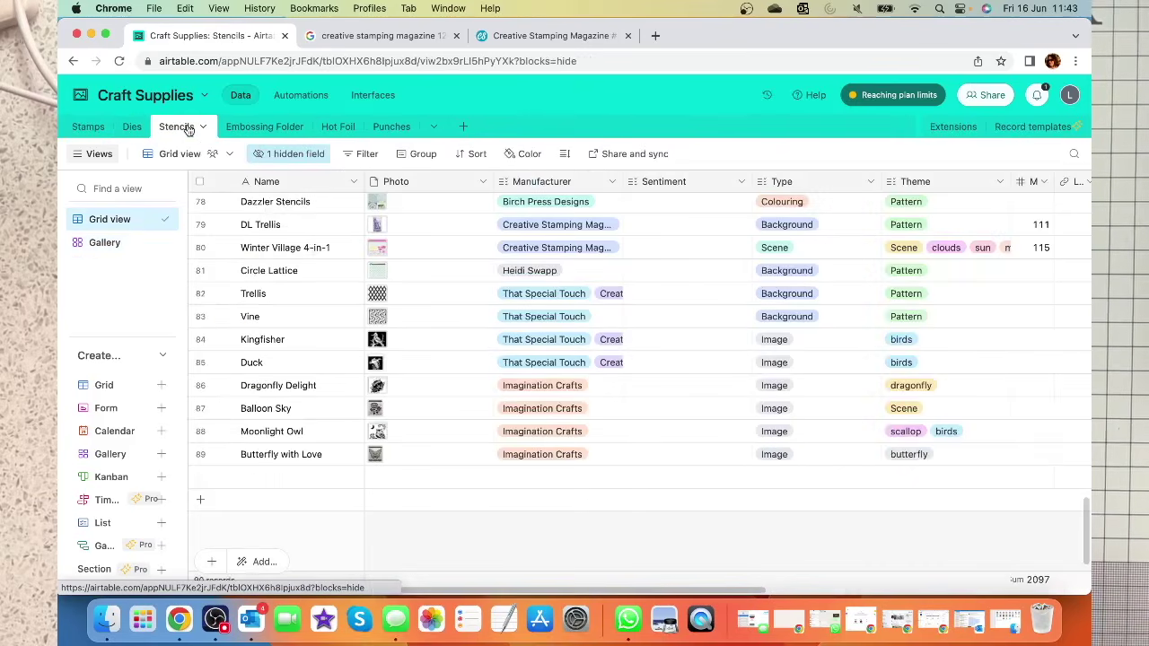
pyautogui.click(106, 243)
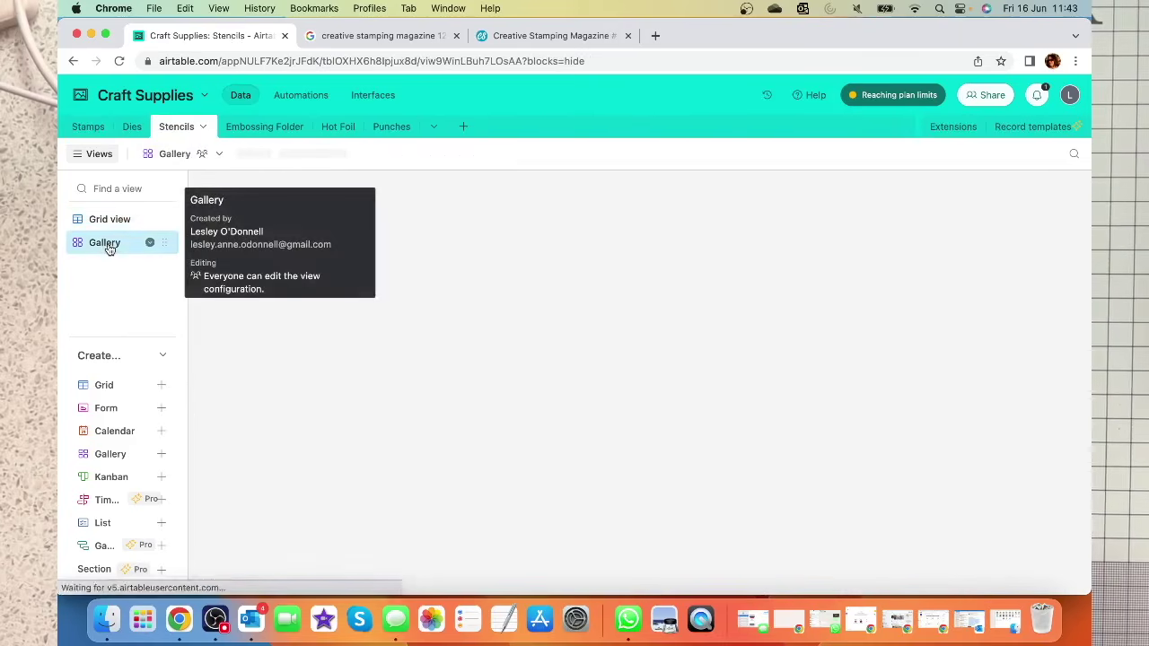
pyautogui.scroll(3, 687, 328)
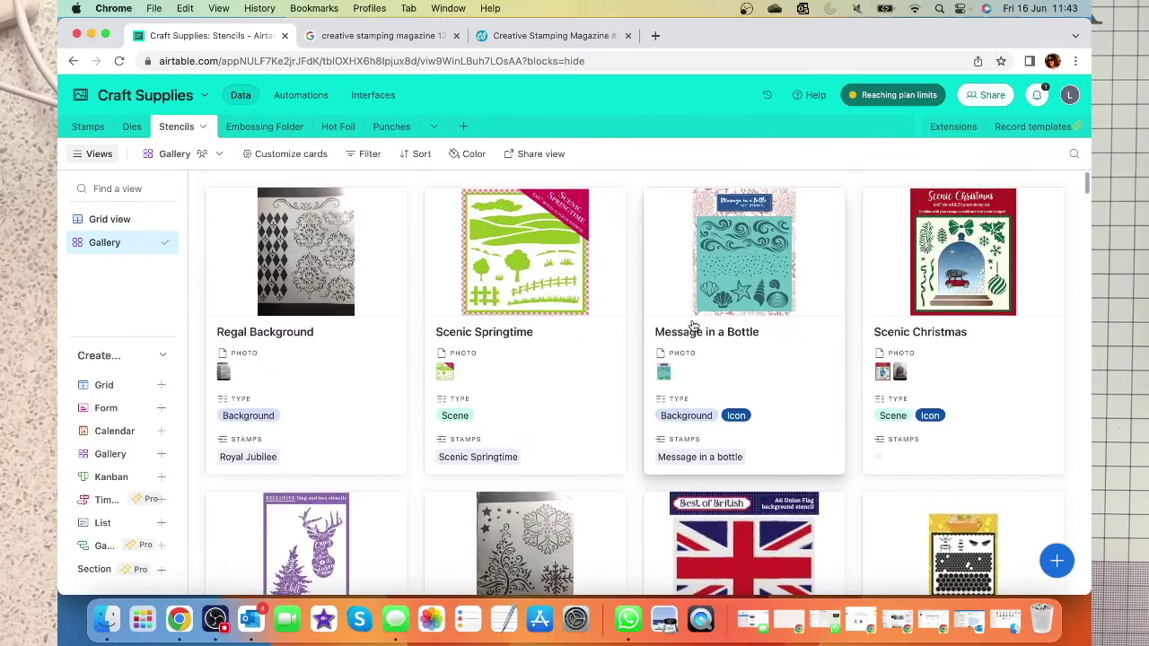
# - Look through the stencil cards, examining their photos, types and linked stamp sets
pyautogui.scroll(-6, 775, 373)
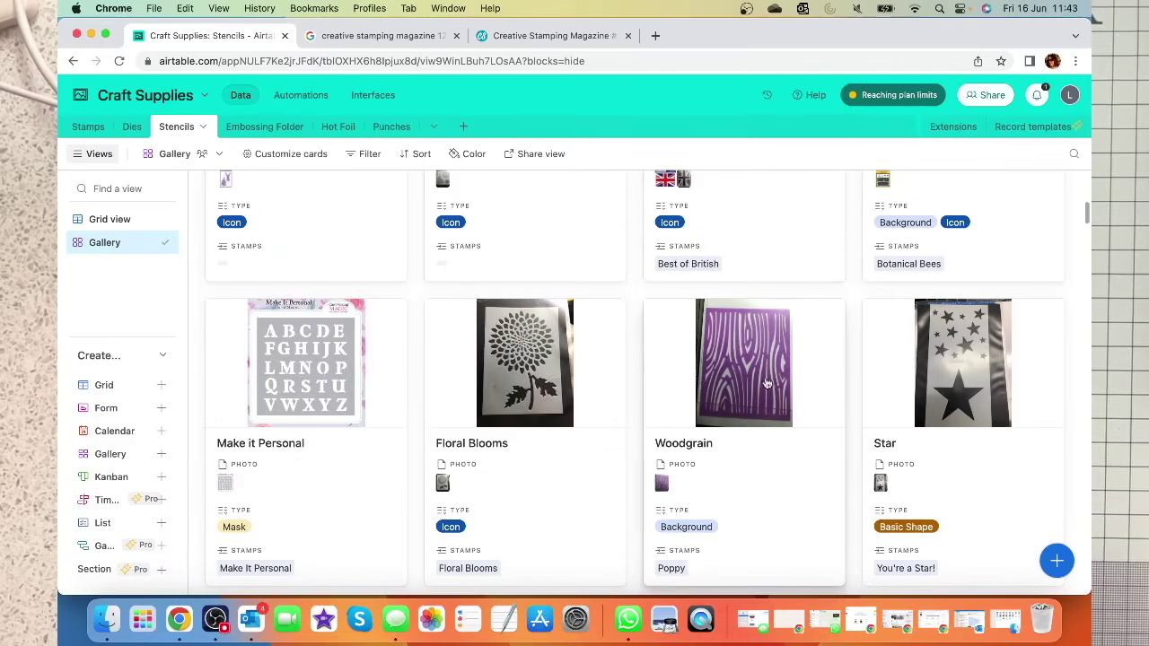
pyautogui.scroll(-2, 893, 323)
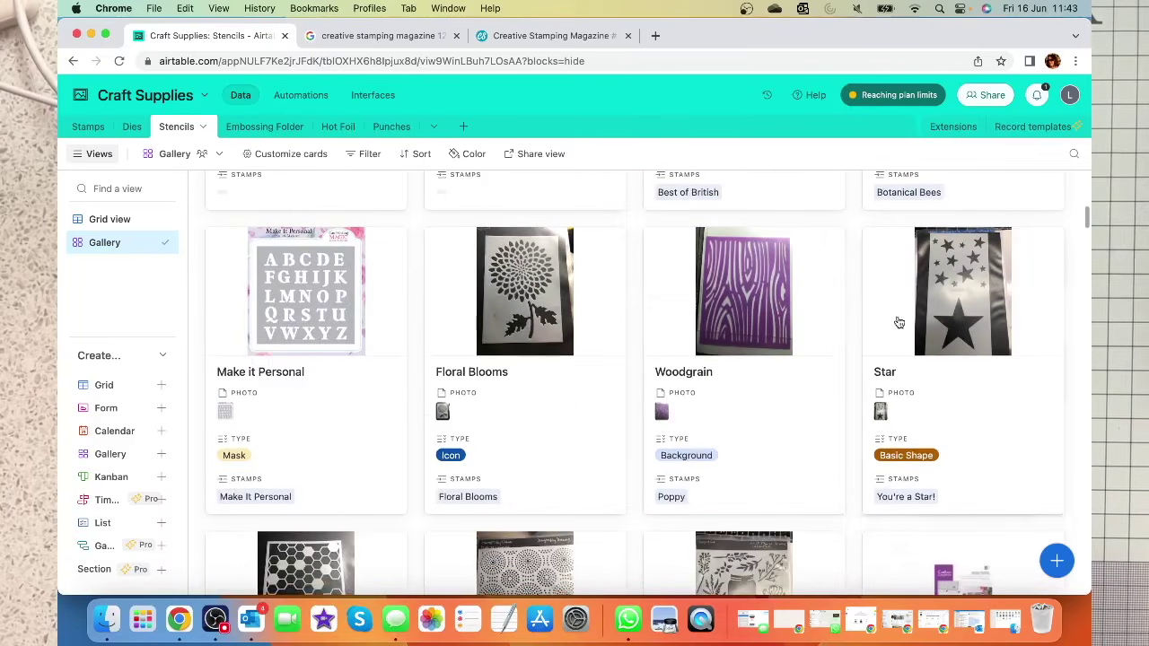
pyautogui.scroll(-5, 494, 418)
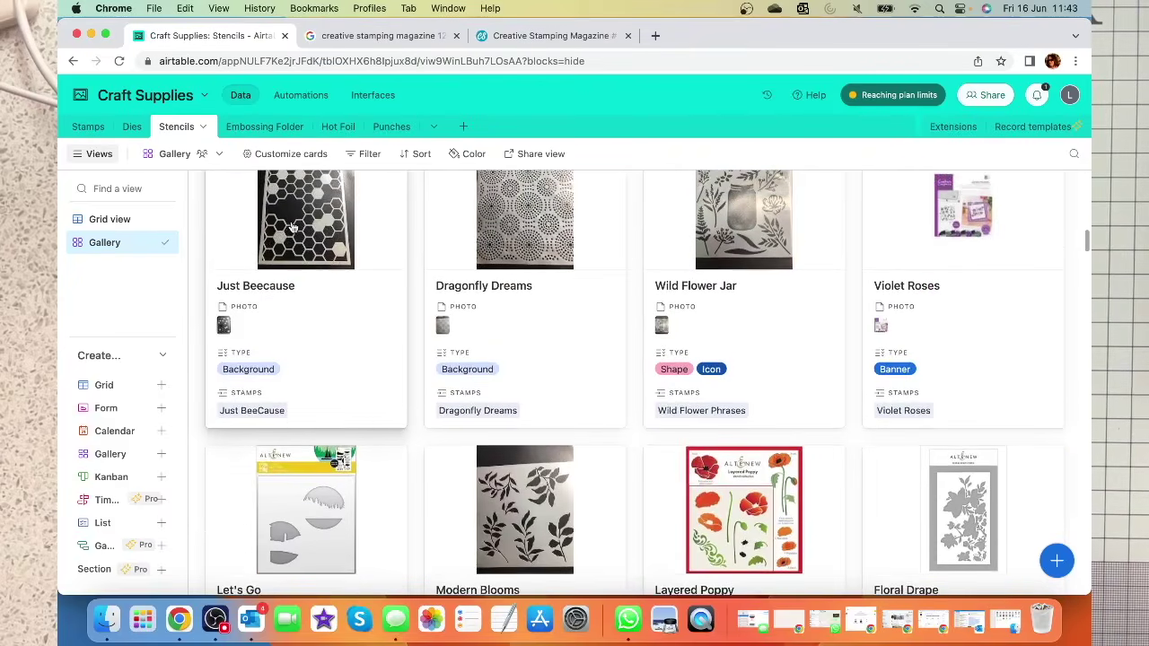
pyautogui.scroll(-5, 497, 361)
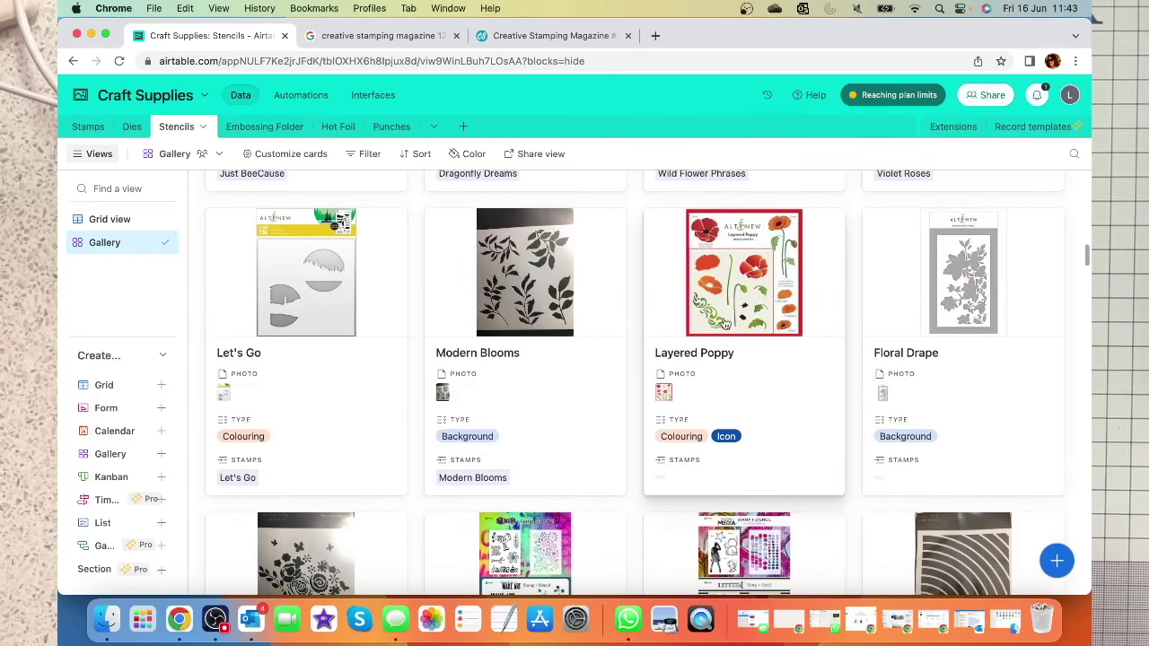
pyautogui.scroll(-8, 812, 386)
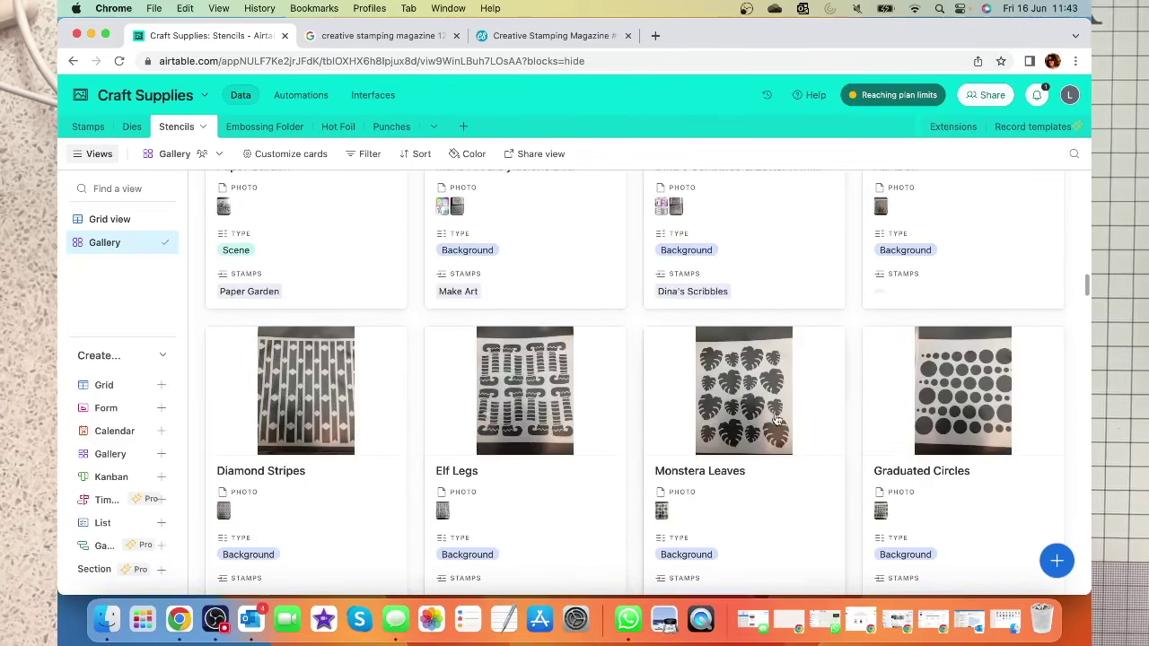
pyautogui.scroll(-7, 416, 404)
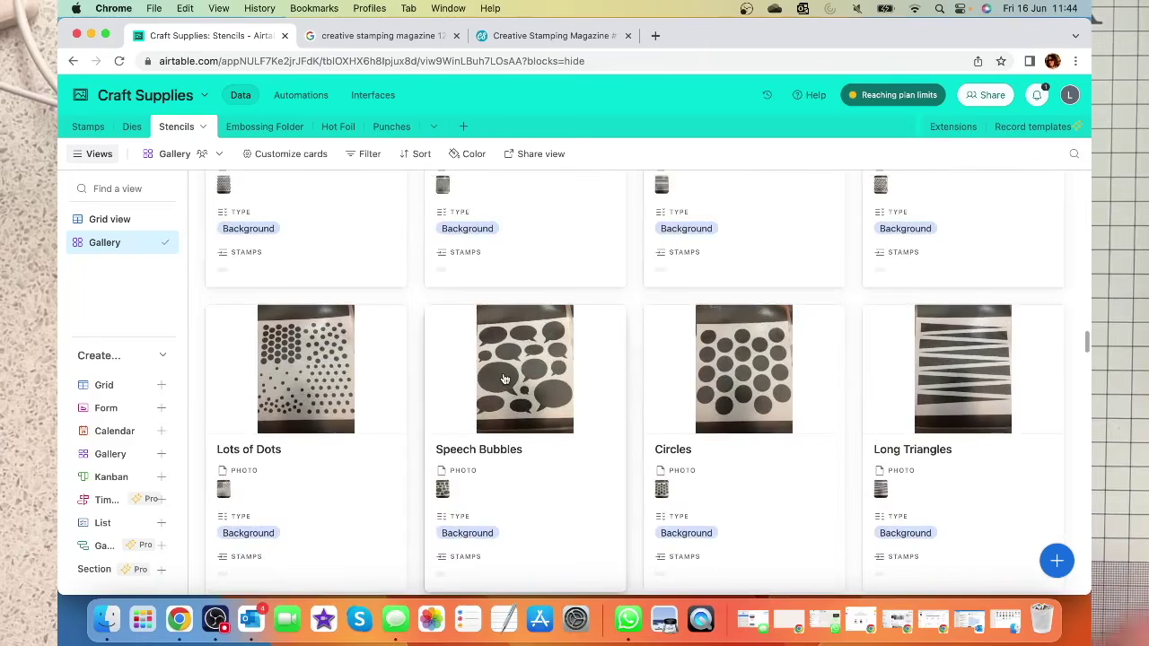
pyautogui.scroll(2, 503, 372)
pyautogui.scroll(-5, 502, 372)
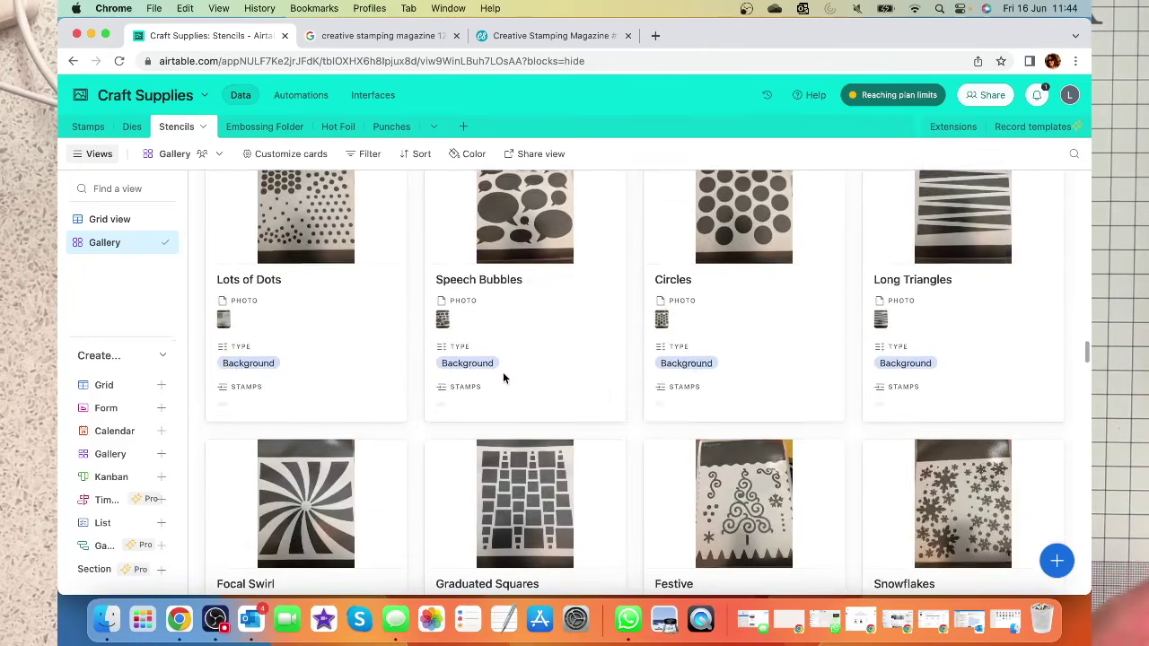
pyautogui.scroll(-2, 471, 385)
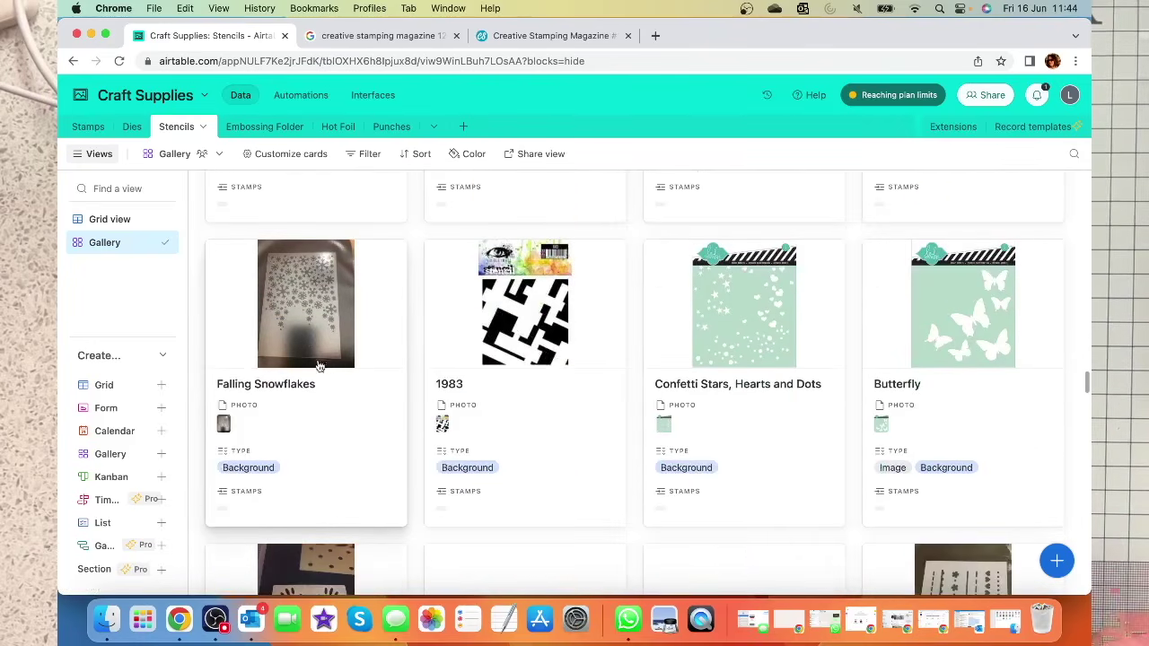
# - Look over the remaining stencil cards from Falling Snowflakes through the CSDS sets to the end of the gallery
pyautogui.scroll(-2, 644, 385)
pyautogui.scroll(-3, 516, 409)
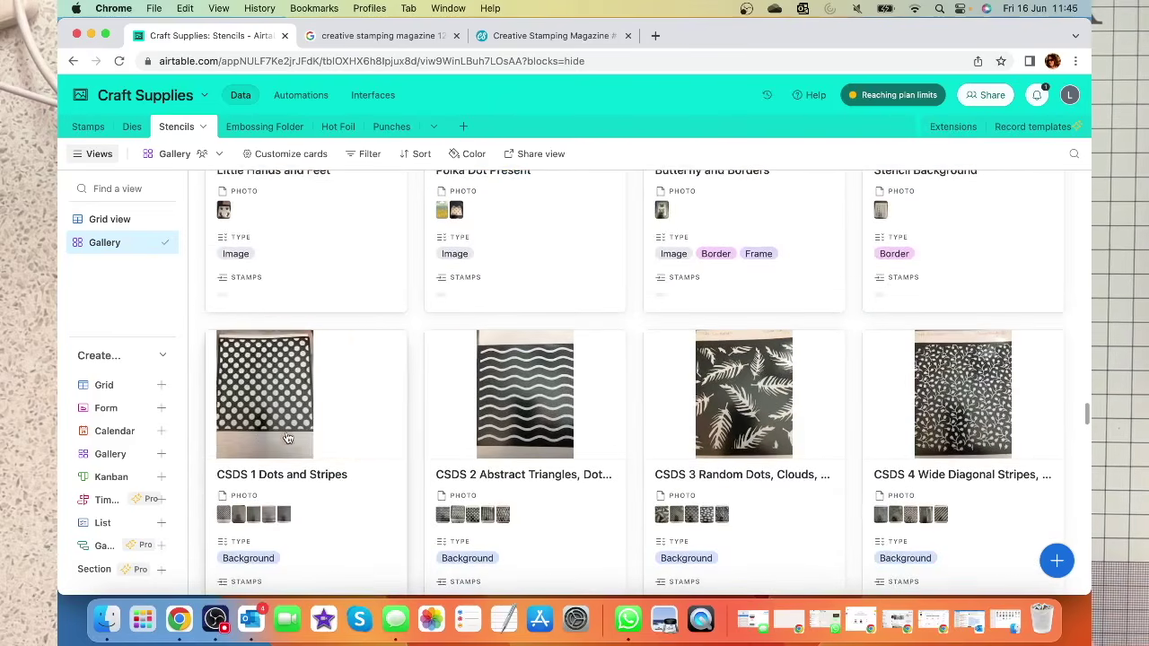
pyautogui.scroll(-1, 343, 530)
pyautogui.scroll(-2, 343, 526)
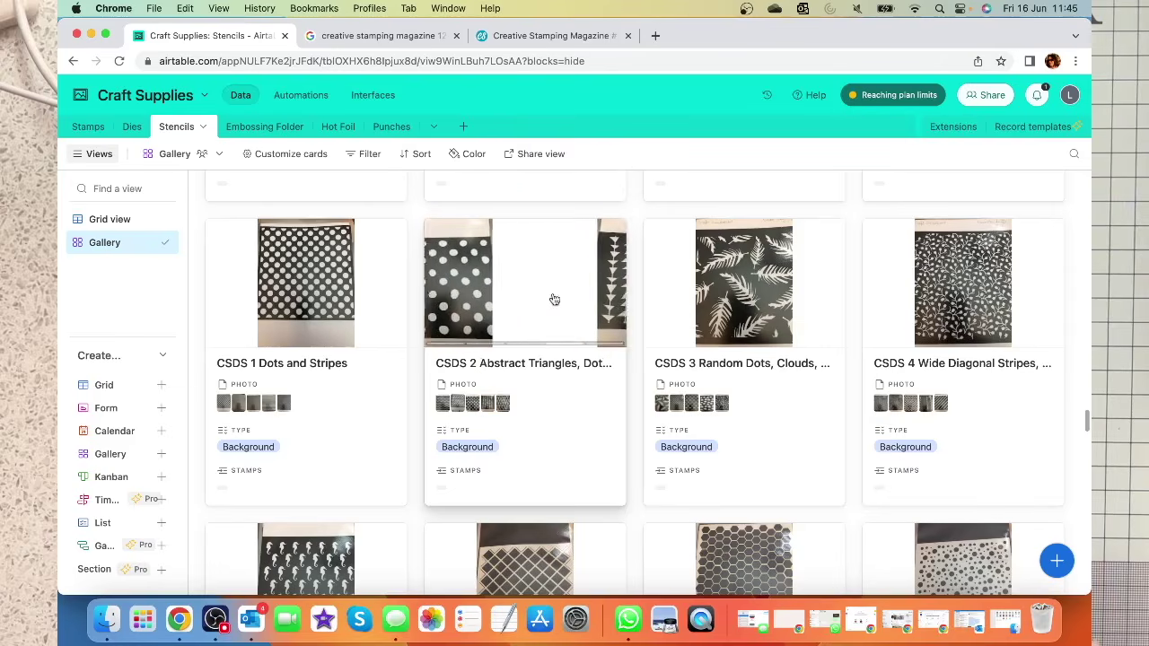
pyautogui.scroll(-3, 301, 315)
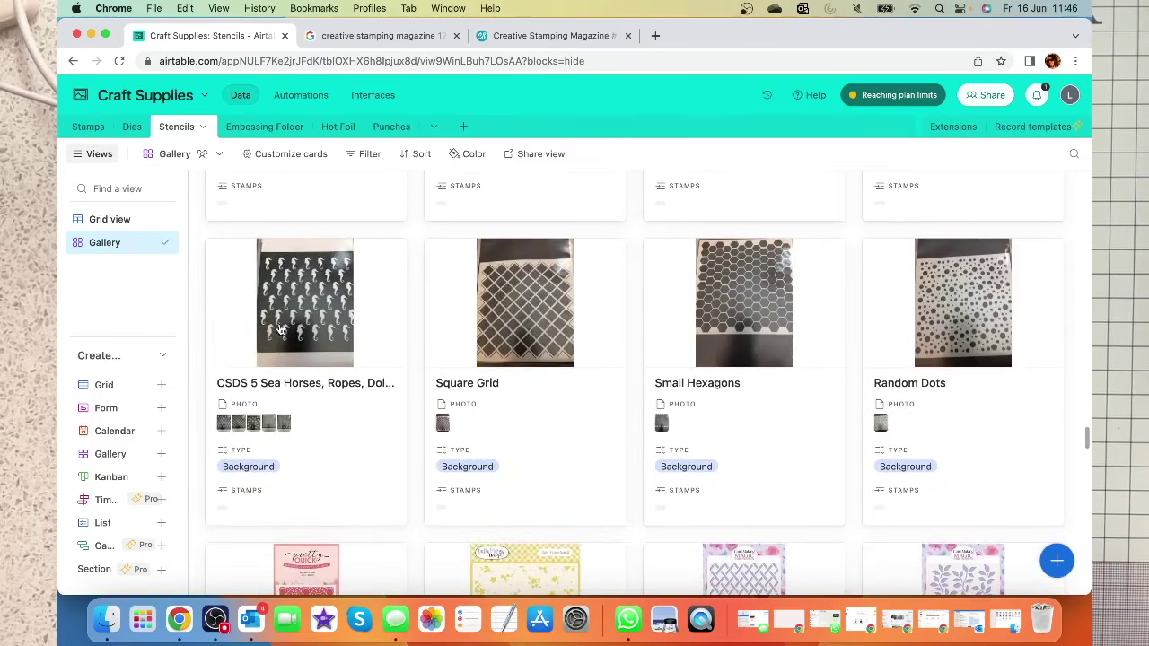
pyautogui.scroll(-5, 612, 417)
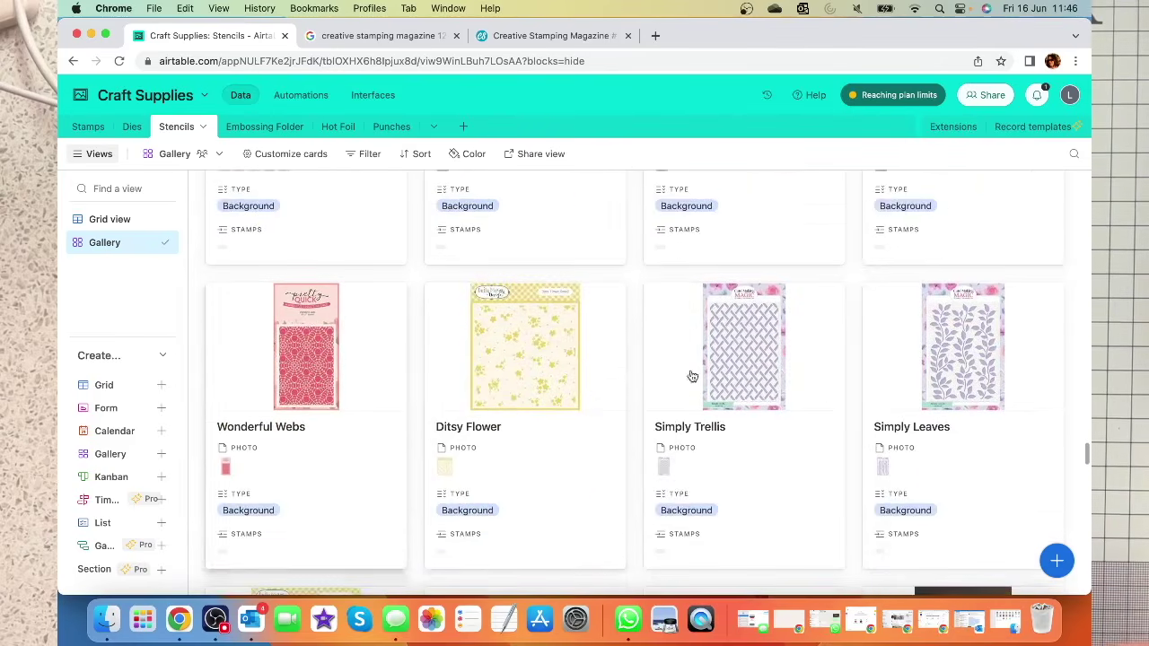
pyautogui.scroll(-5, 692, 377)
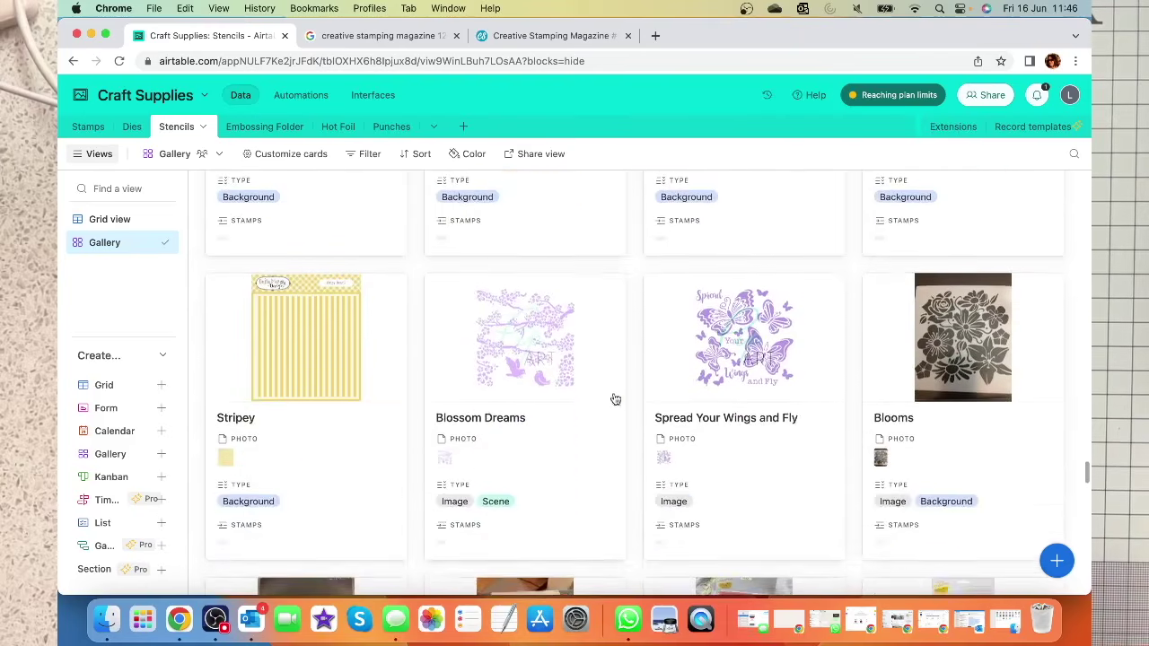
pyautogui.scroll(-3, 614, 395)
pyautogui.scroll(-10, 365, 297)
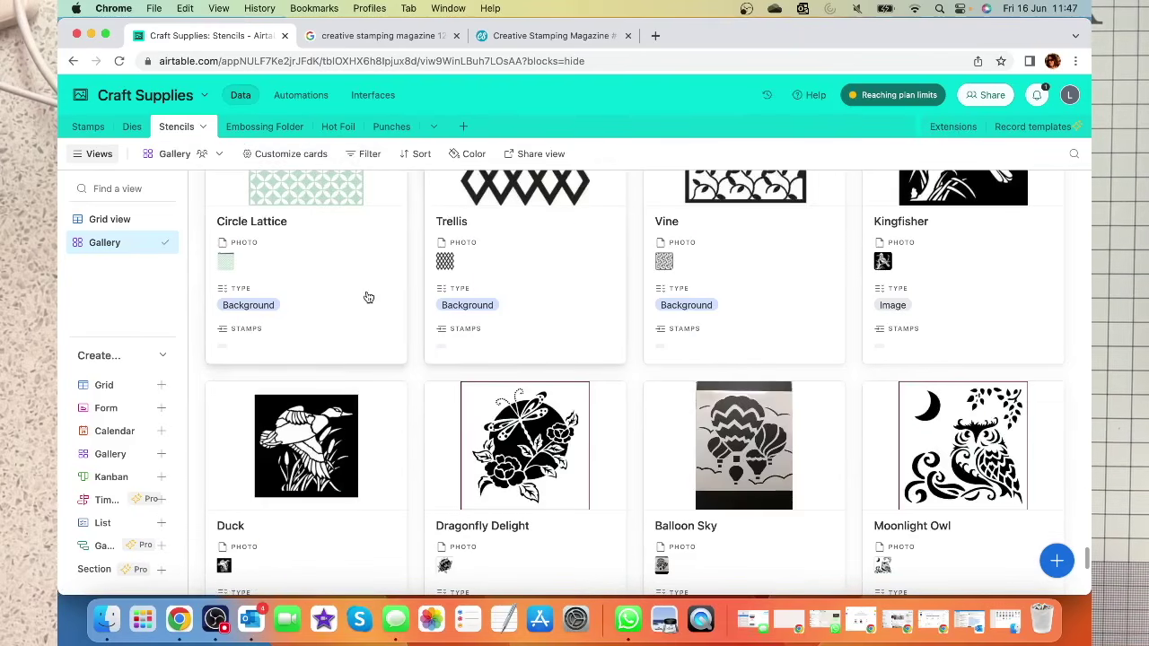
pyautogui.scroll(5, 365, 298)
# - Display the Stencils table in the Grid view from its first record
pyautogui.click(112, 219)
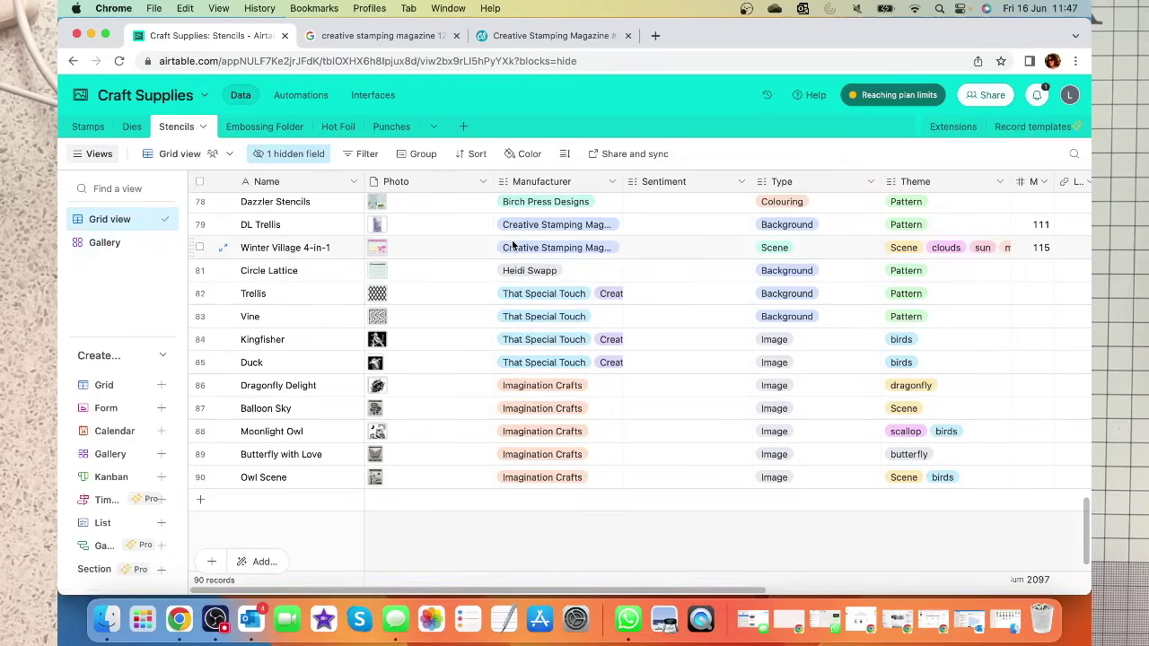
pyautogui.scroll(10, 629, 234)
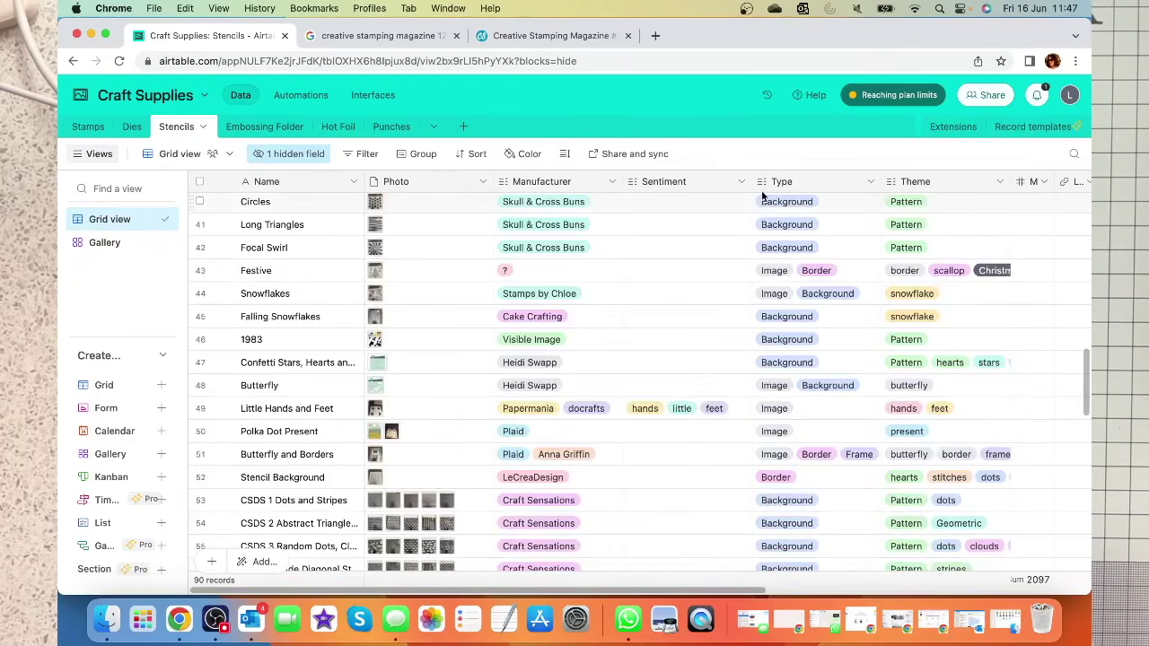
pyautogui.scroll(15, 672, 346)
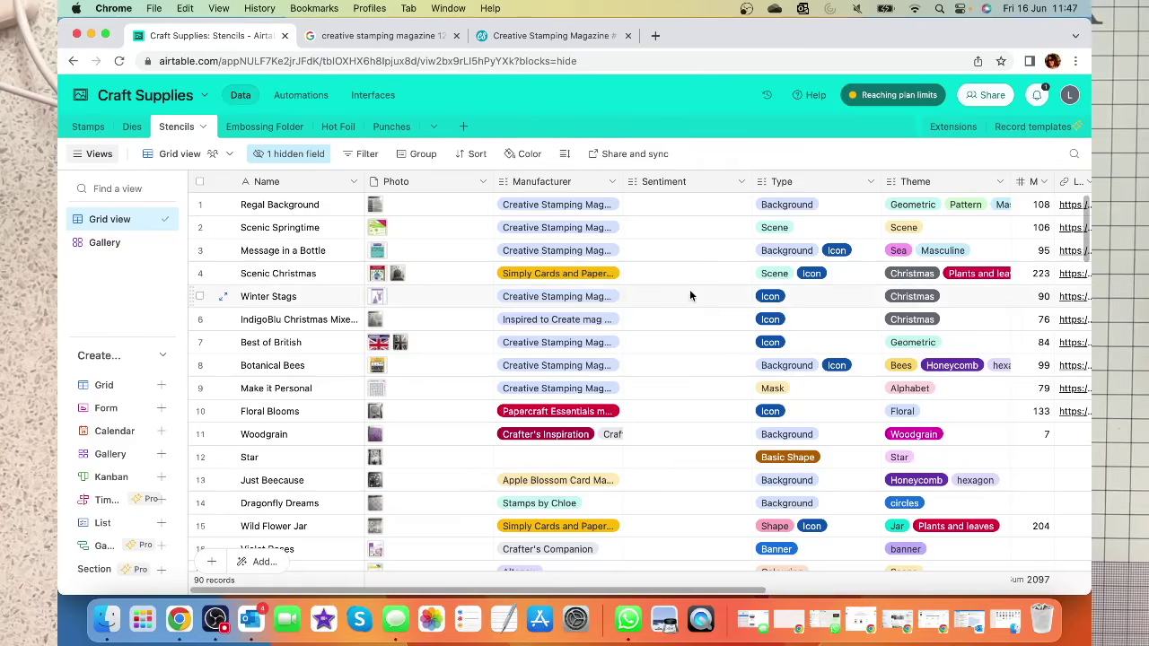
# - Look through the Stencils records, examining their Manufacturer, Sentiment, Type and Theme tags
pyautogui.scroll(-20, 691, 295)
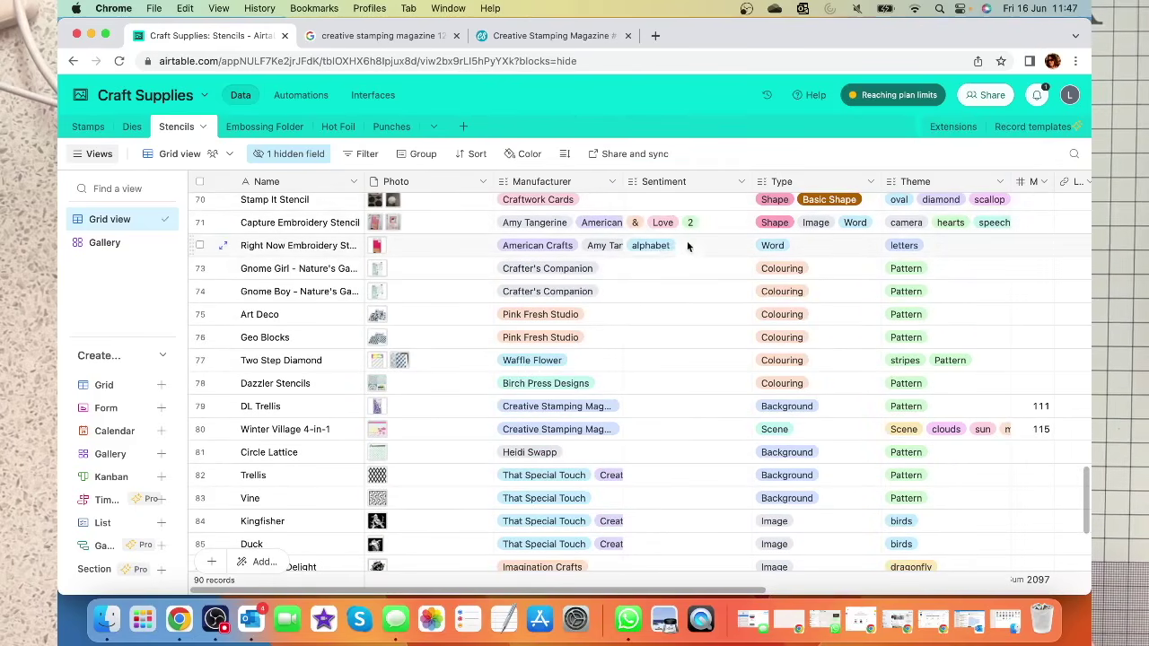
pyautogui.scroll(3, 698, 244)
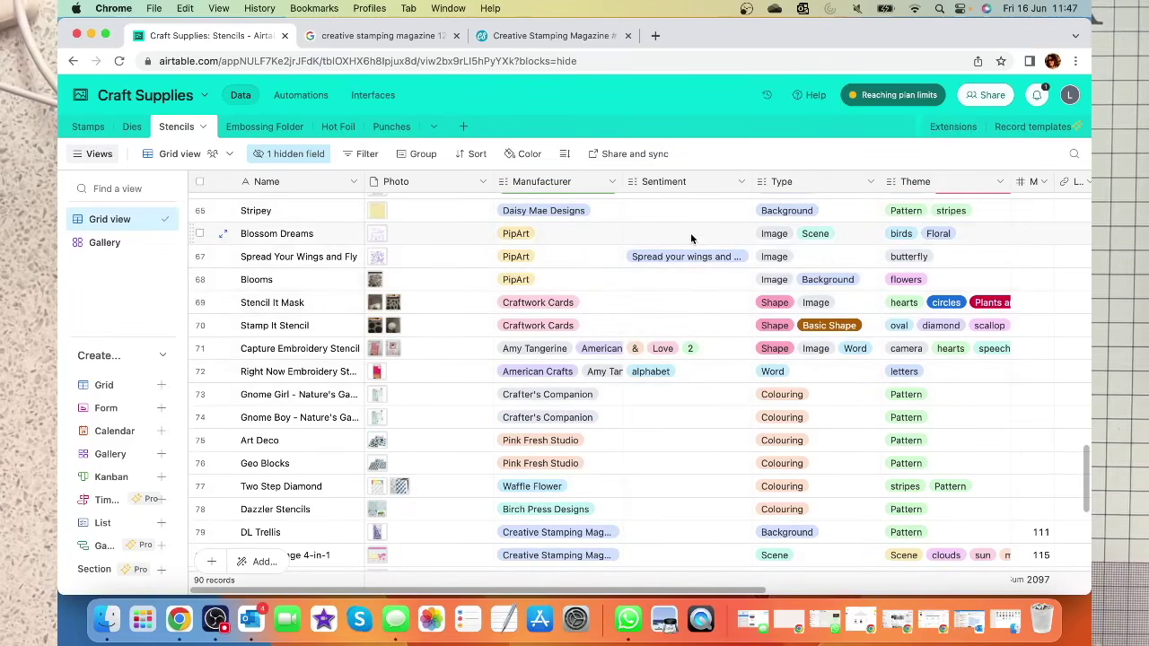
pyautogui.scroll(10, 692, 236)
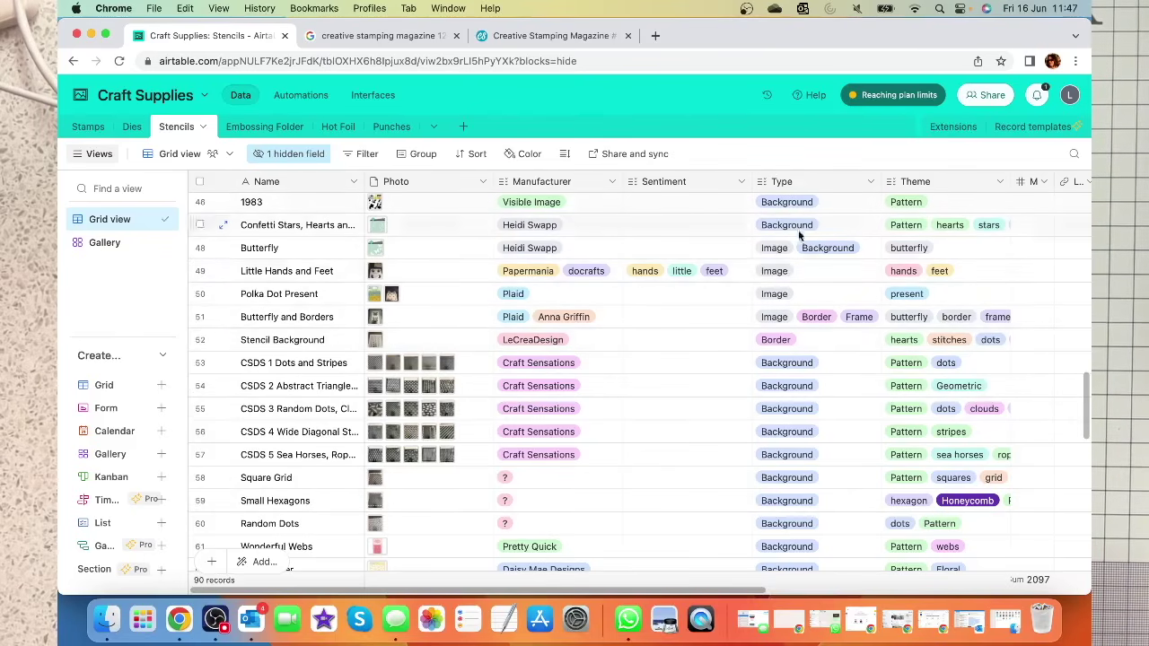
pyautogui.scroll(-6, 806, 387)
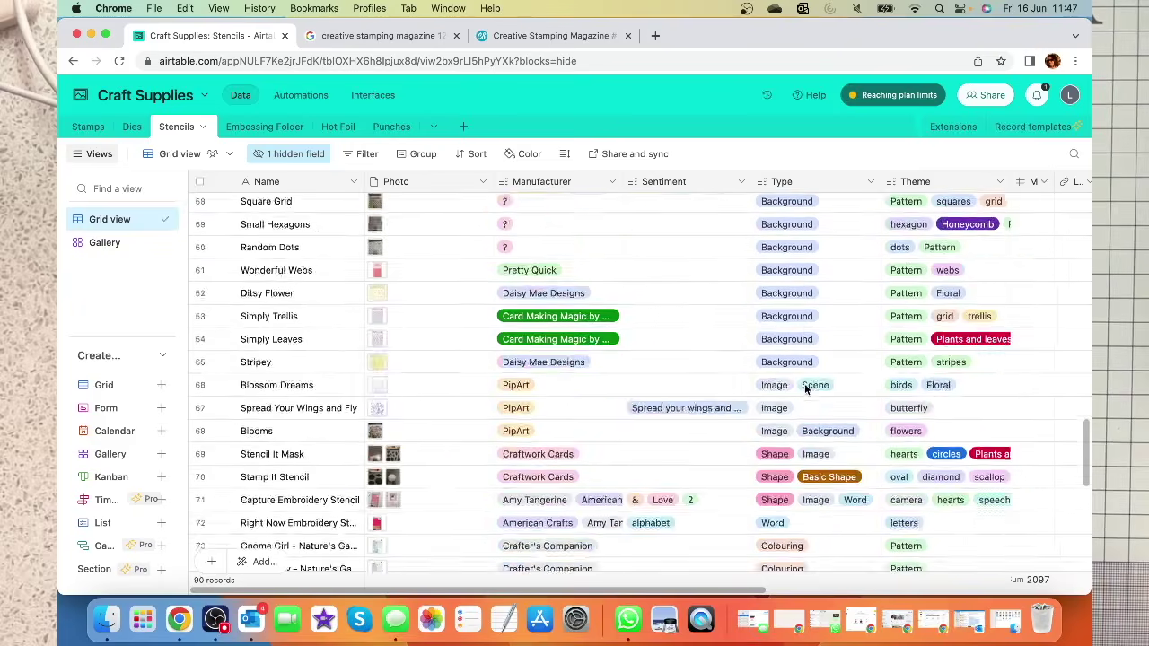
pyautogui.scroll(-4, 805, 388)
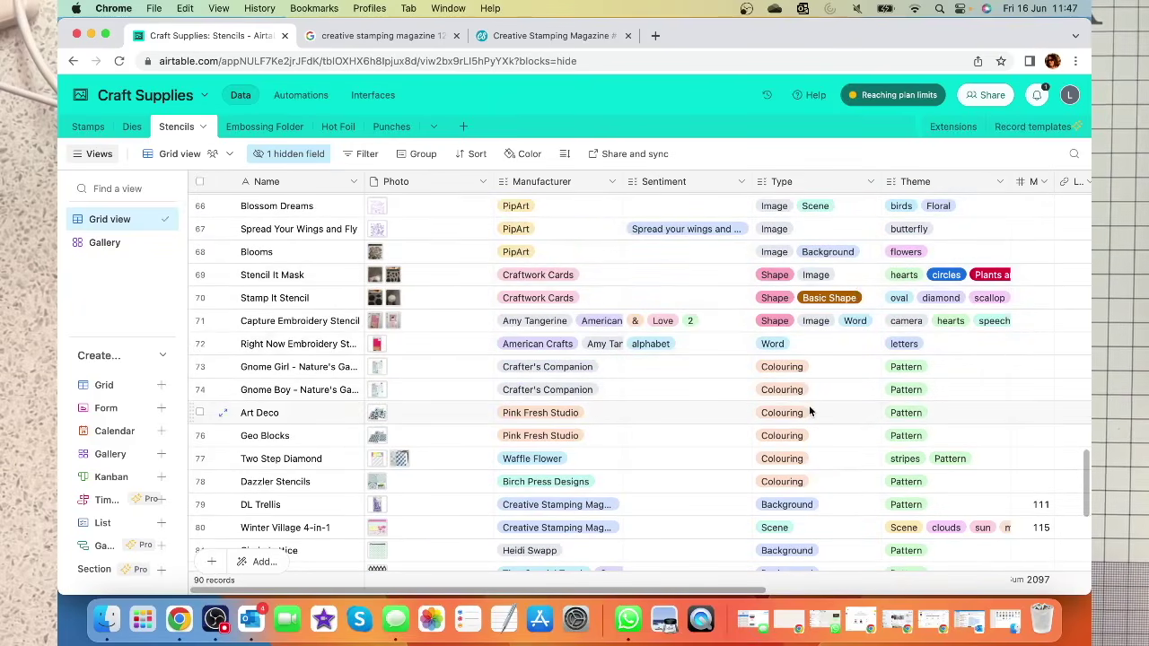
pyautogui.scroll(-1, 810, 411)
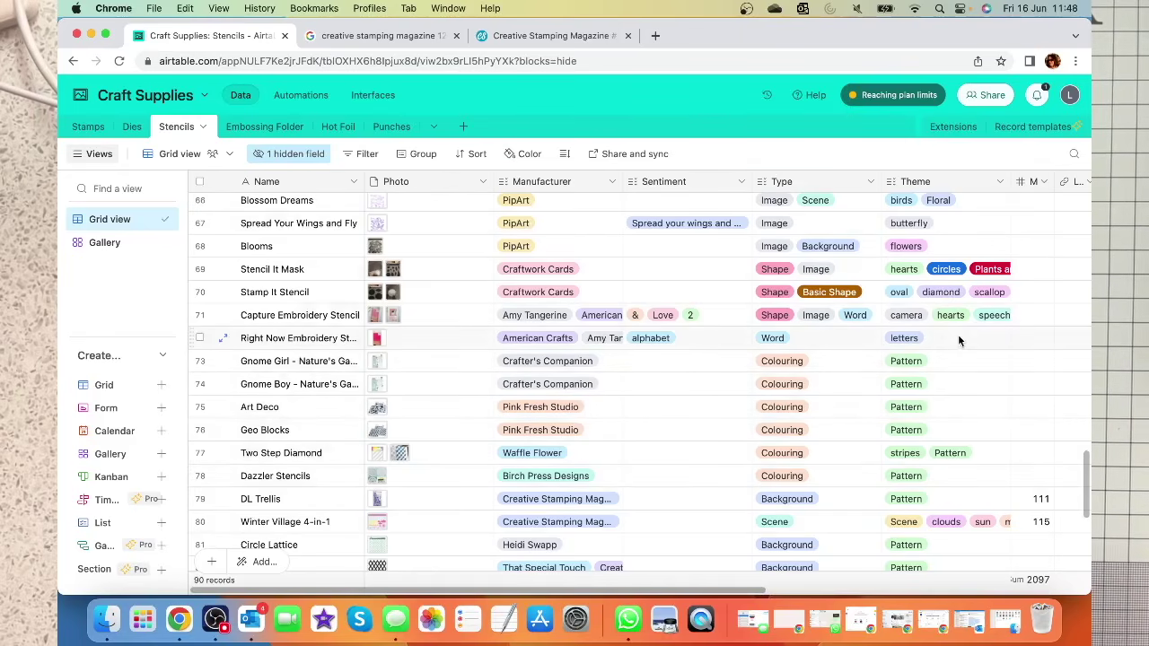
pyautogui.scroll(10, 966, 406)
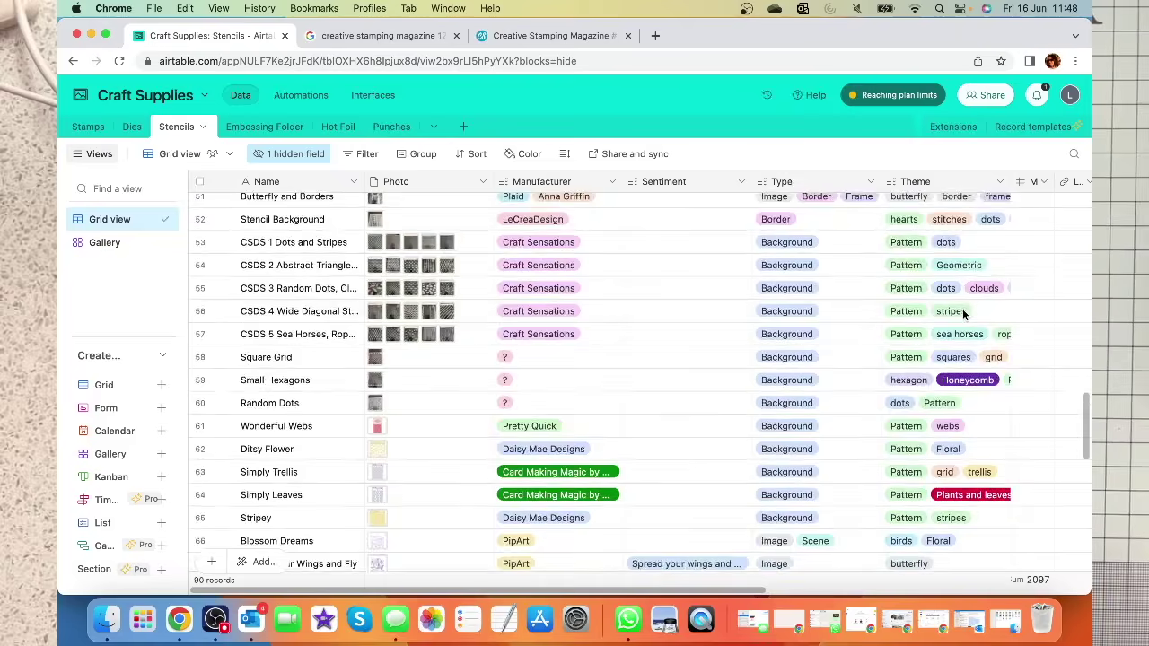
pyautogui.scroll(15, 963, 309)
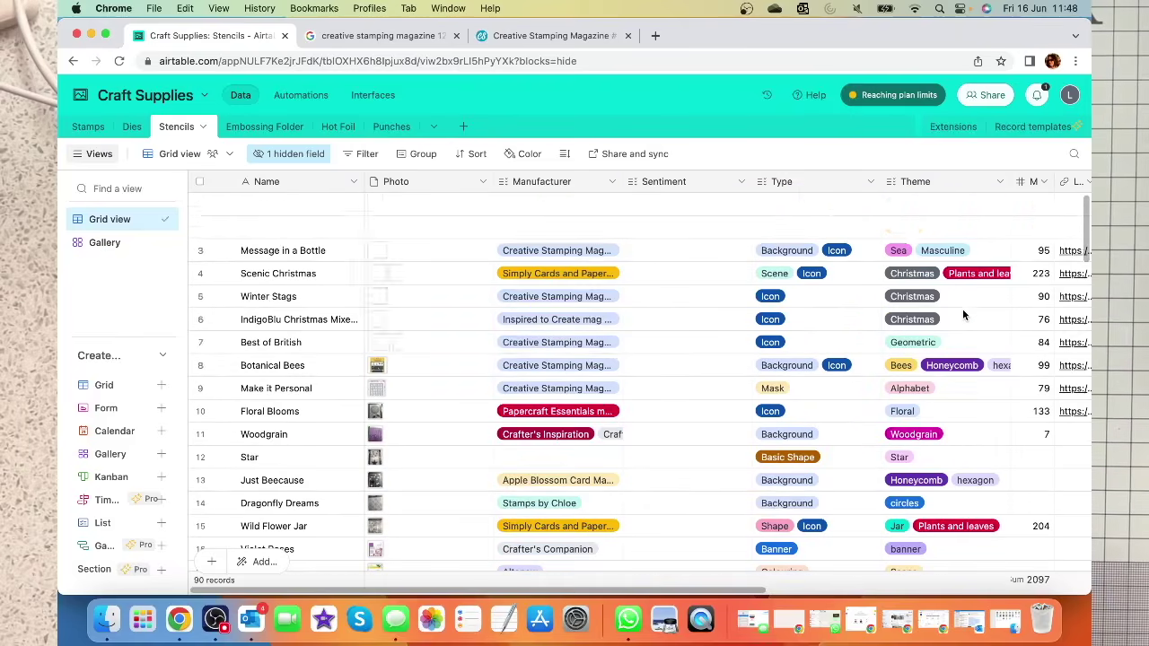
pyautogui.scroll(-15, 962, 314)
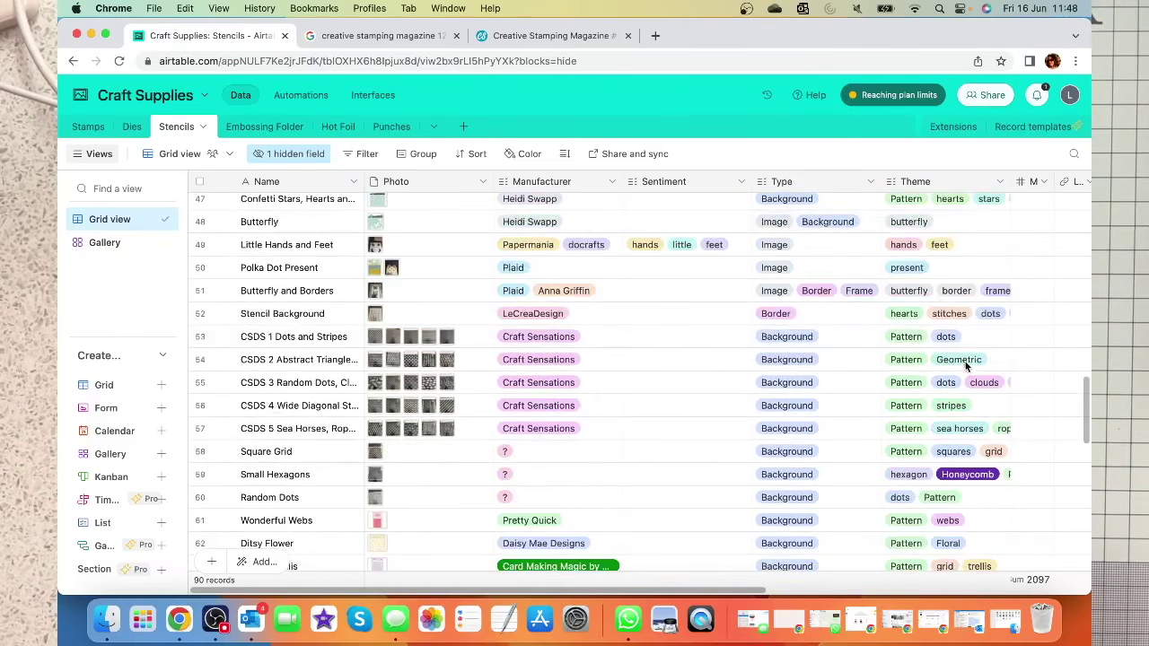
# - Switch to the Embossing Folder table and display it in the Gallery view from the first record
pyautogui.click(133, 127)
pyautogui.click(261, 127)
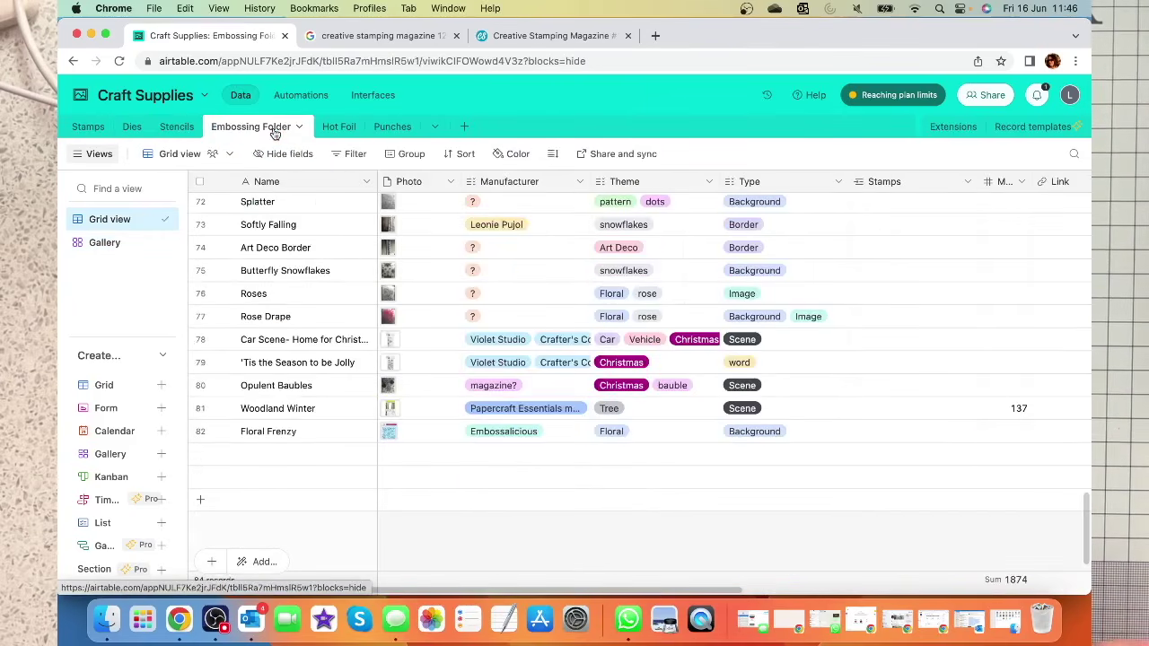
pyautogui.click(110, 243)
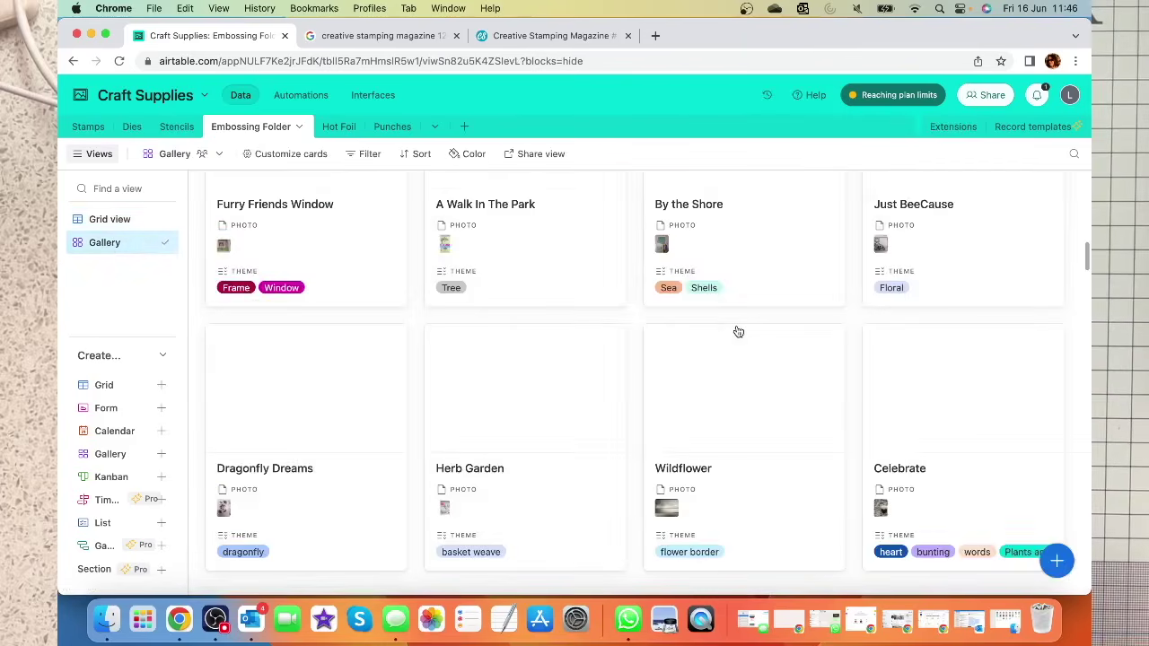
pyautogui.scroll(-10, 718, 332)
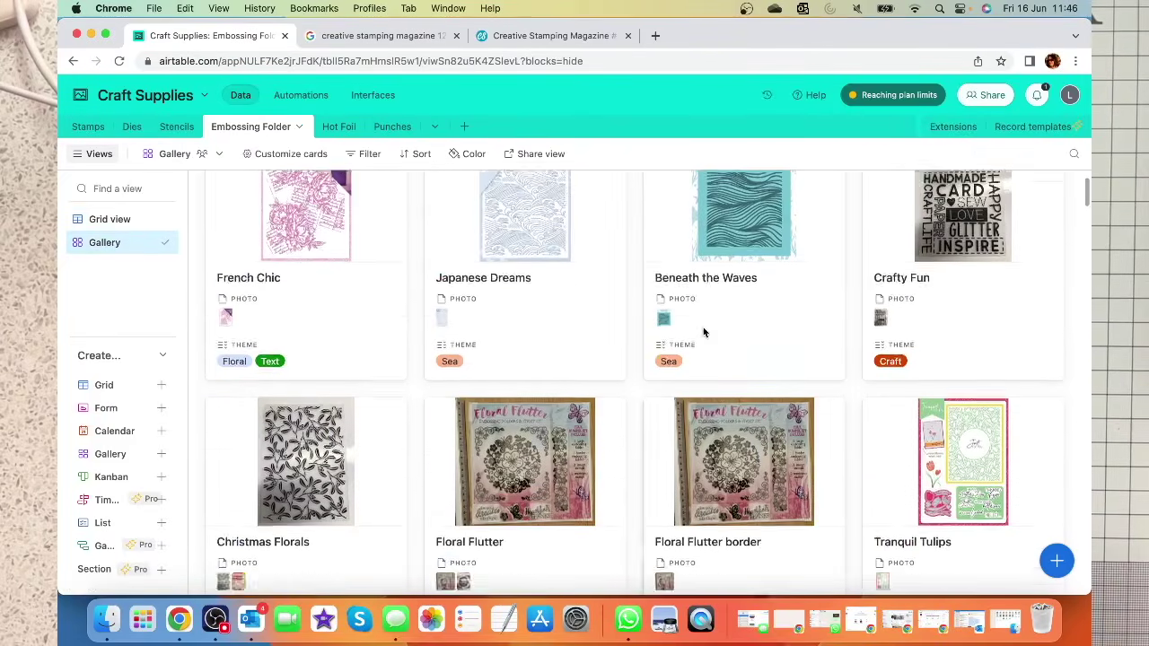
pyautogui.scroll(1, 703, 333)
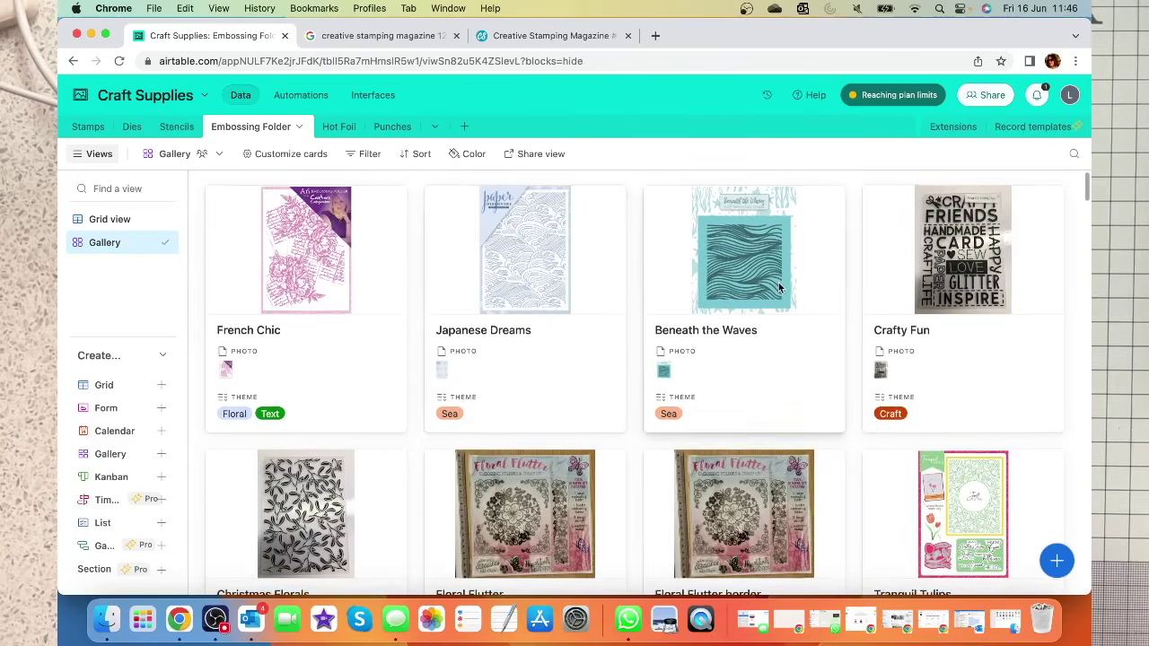
# - Browse the embossing folder cards, examining their photos and themes
pyautogui.scroll(-5, 593, 384)
pyautogui.scroll(5, 487, 296)
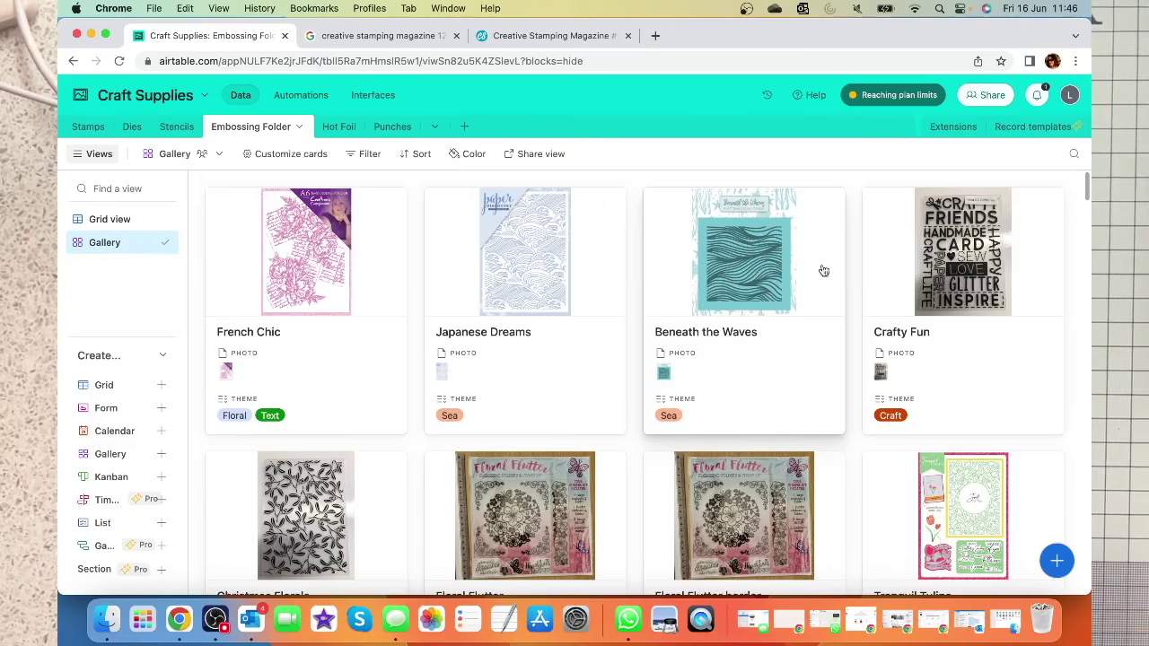
pyautogui.scroll(-13, 759, 357)
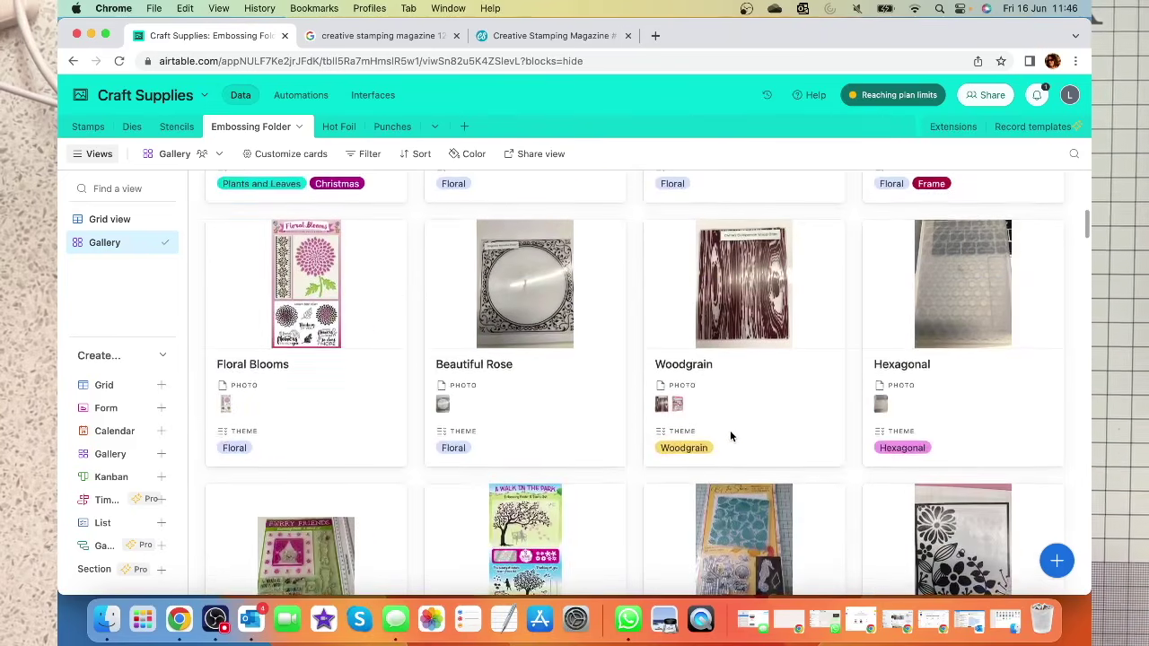
pyautogui.scroll(-4, 731, 434)
pyautogui.scroll(-10, 732, 434)
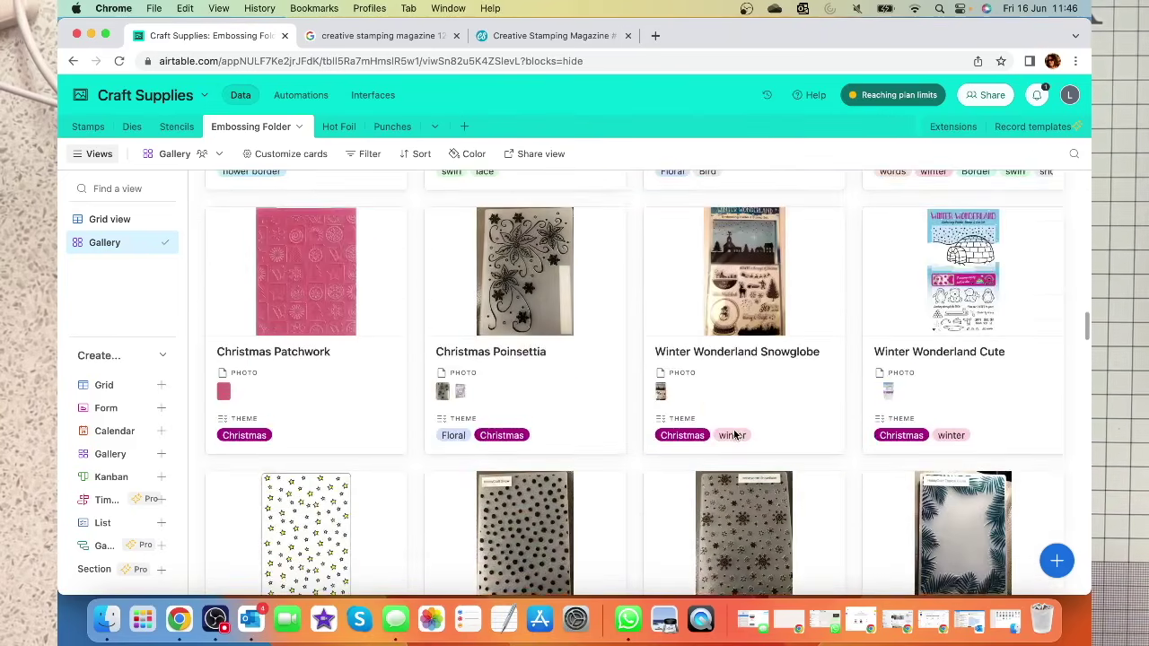
# - Switch to the Hot Foil table and view its first cards in the Gallery view
pyautogui.click(325, 126)
pyautogui.click(106, 243)
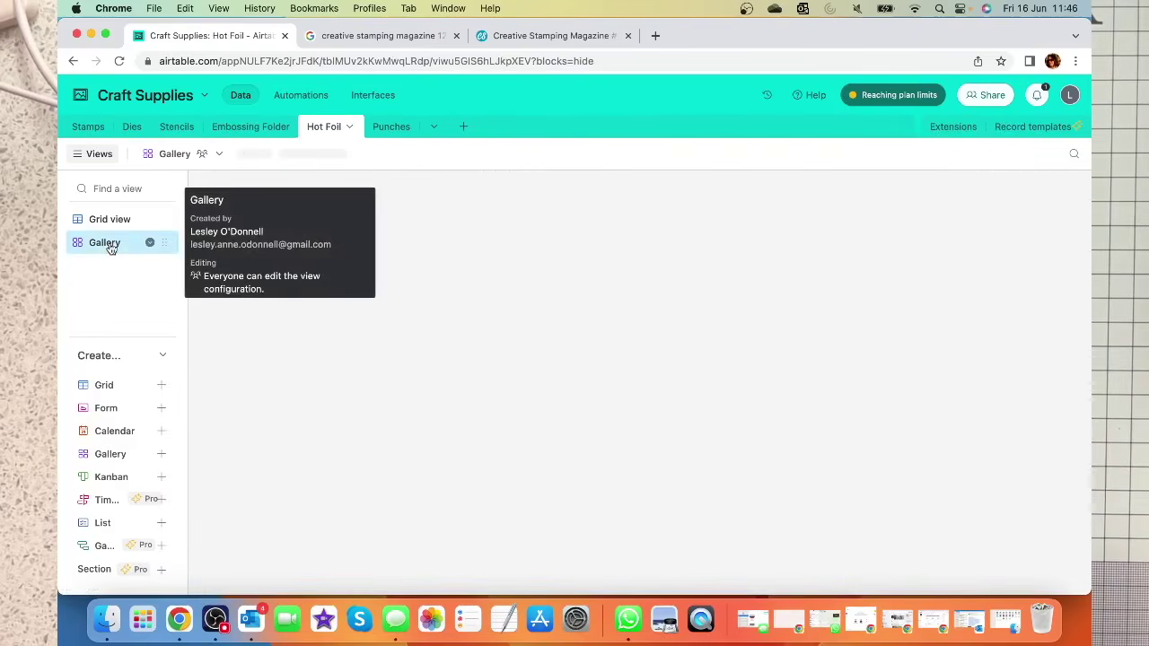
pyautogui.scroll(3, 781, 391)
pyautogui.scroll(6, 777, 388)
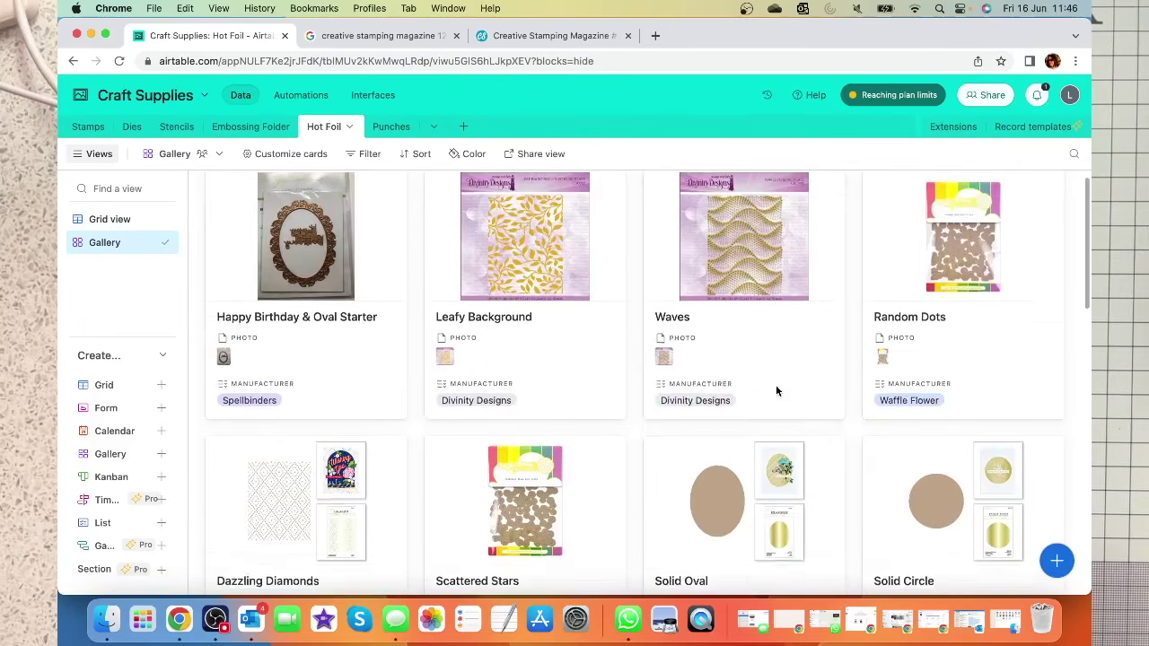
# - Switch to the Dies table and look over its sentiment die cards in the Gallery view
pyautogui.click(132, 127)
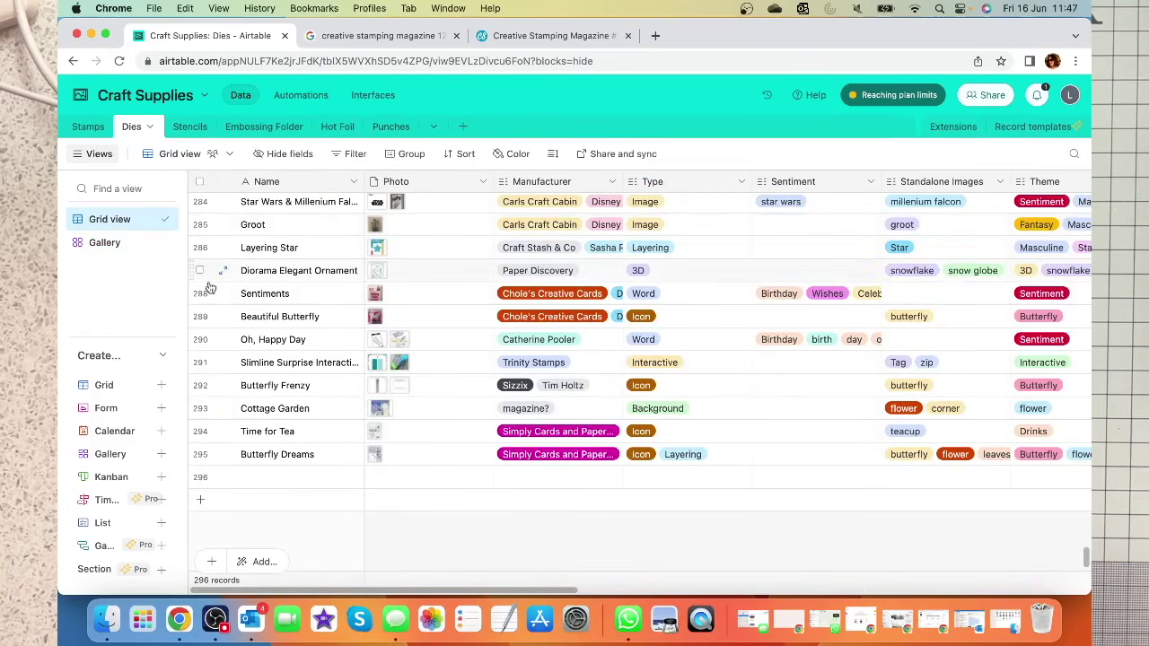
pyautogui.click(103, 243)
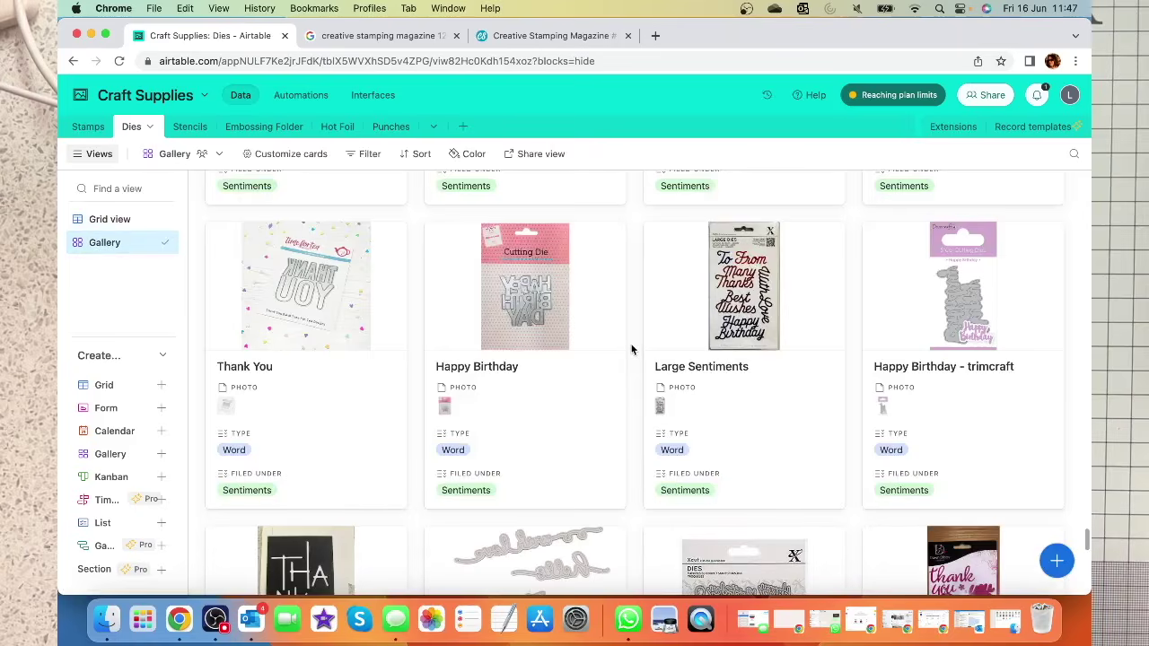
pyautogui.scroll(3, 632, 346)
pyautogui.scroll(4, 632, 341)
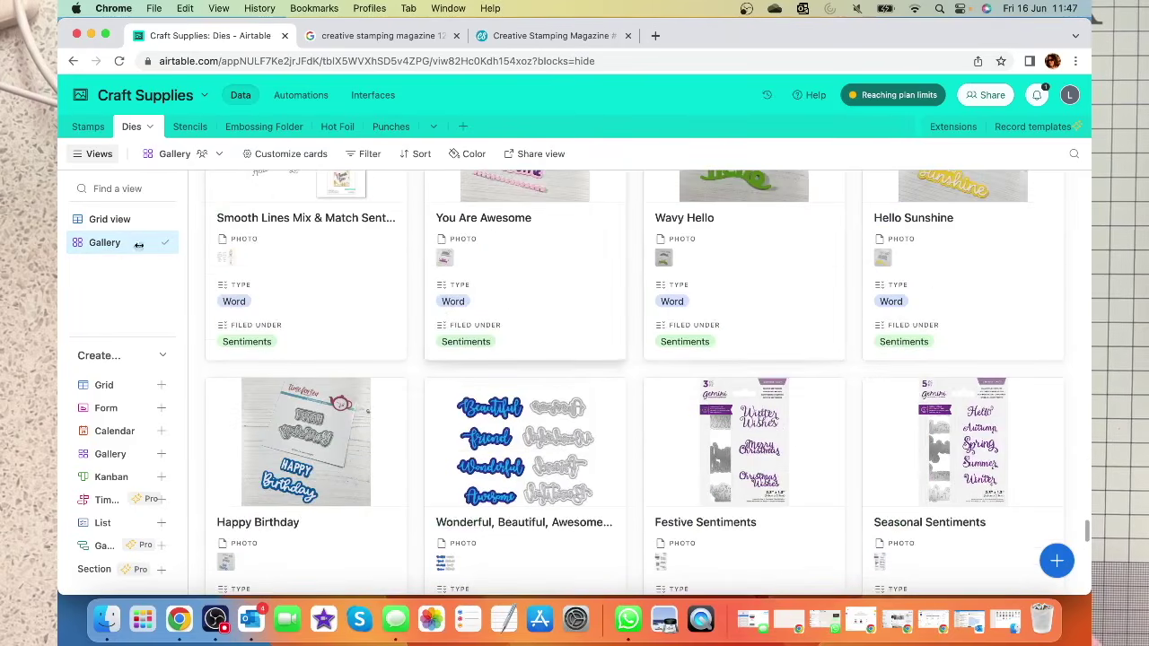
# - Return the Dies table to the Grid view and examine the Type and Theme tags of the frame and border dies
pyautogui.click(110, 219)
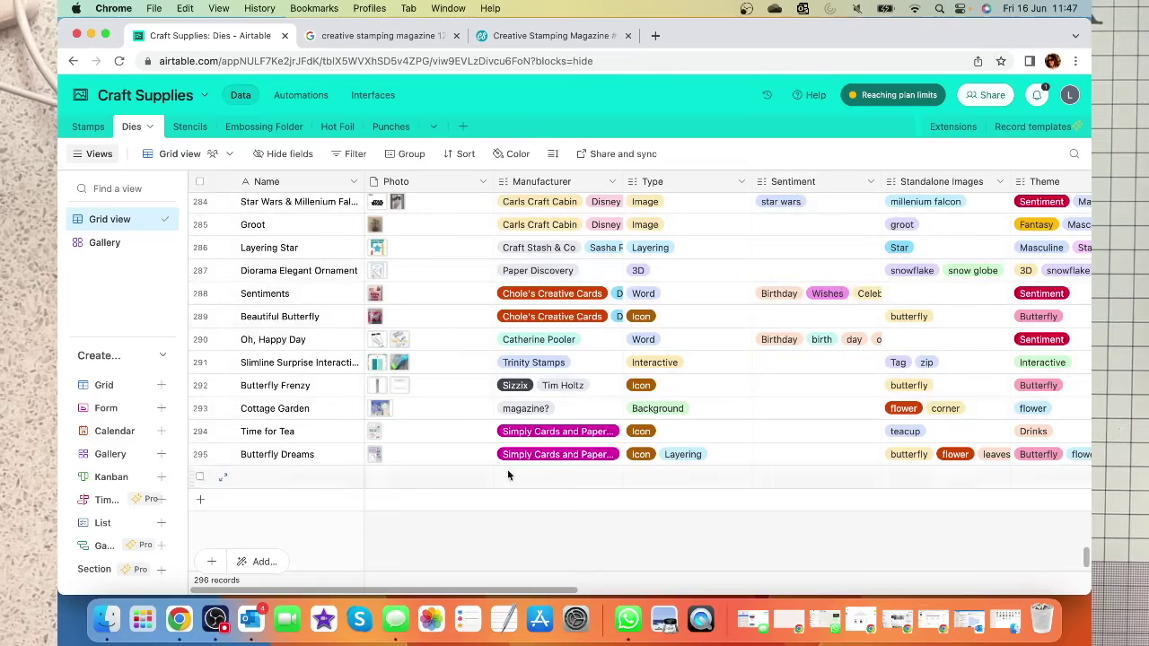
pyautogui.scroll(20, 420, 319)
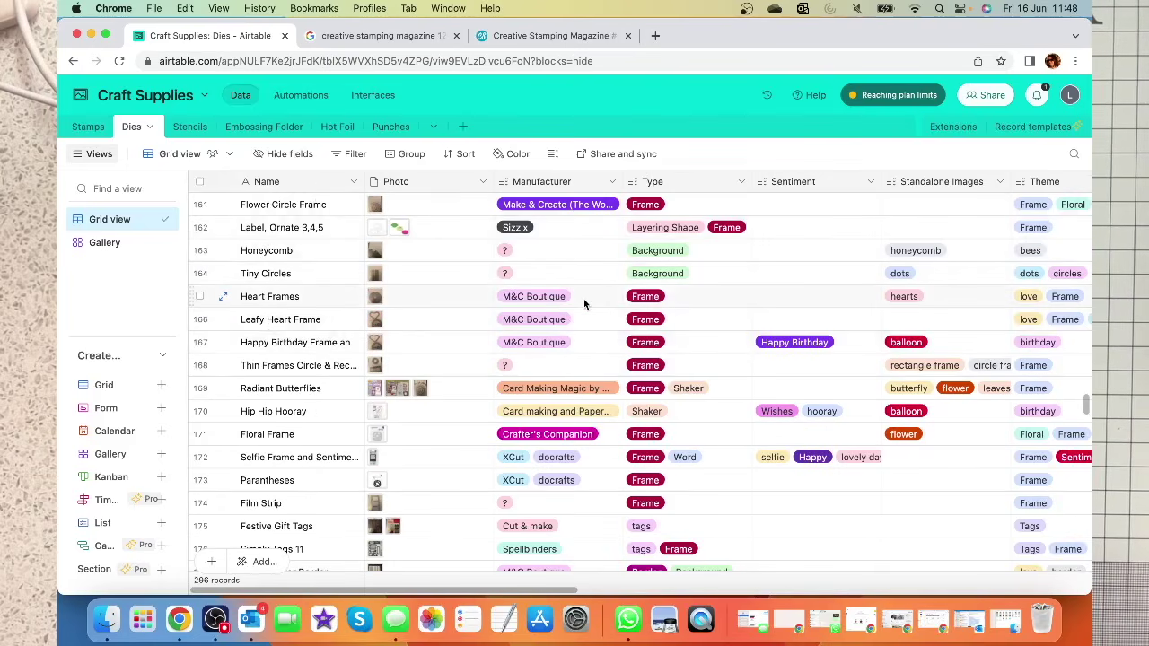
pyautogui.scroll(-2, 710, 322)
pyautogui.scroll(-2, 710, 322)
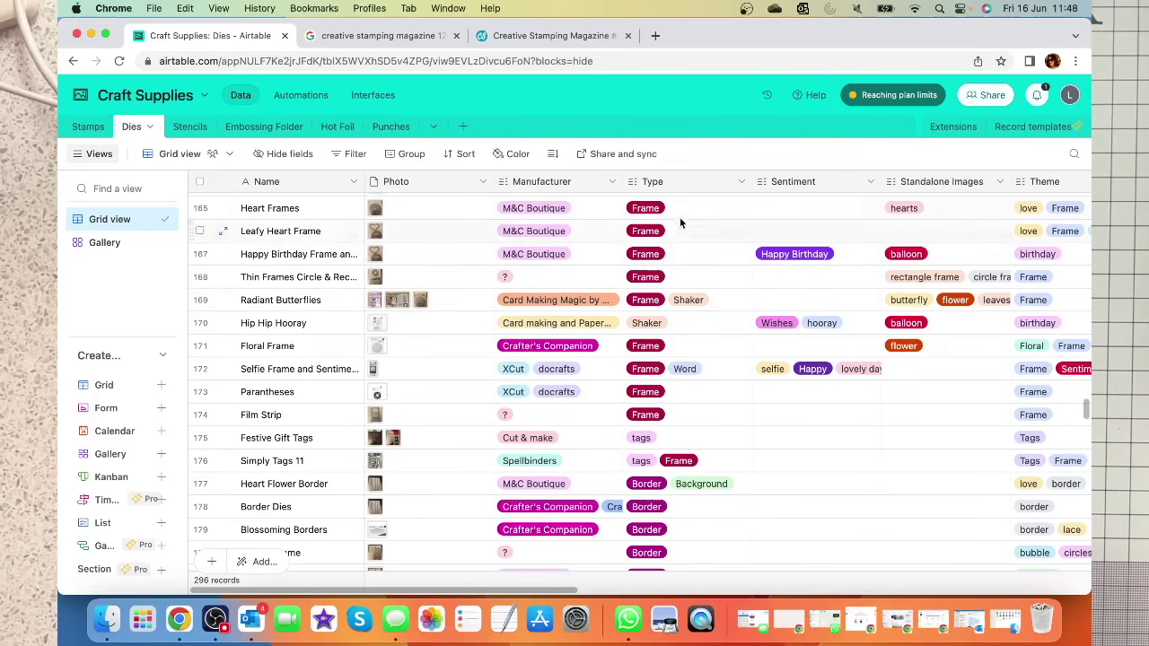
pyautogui.scroll(-2, 700, 403)
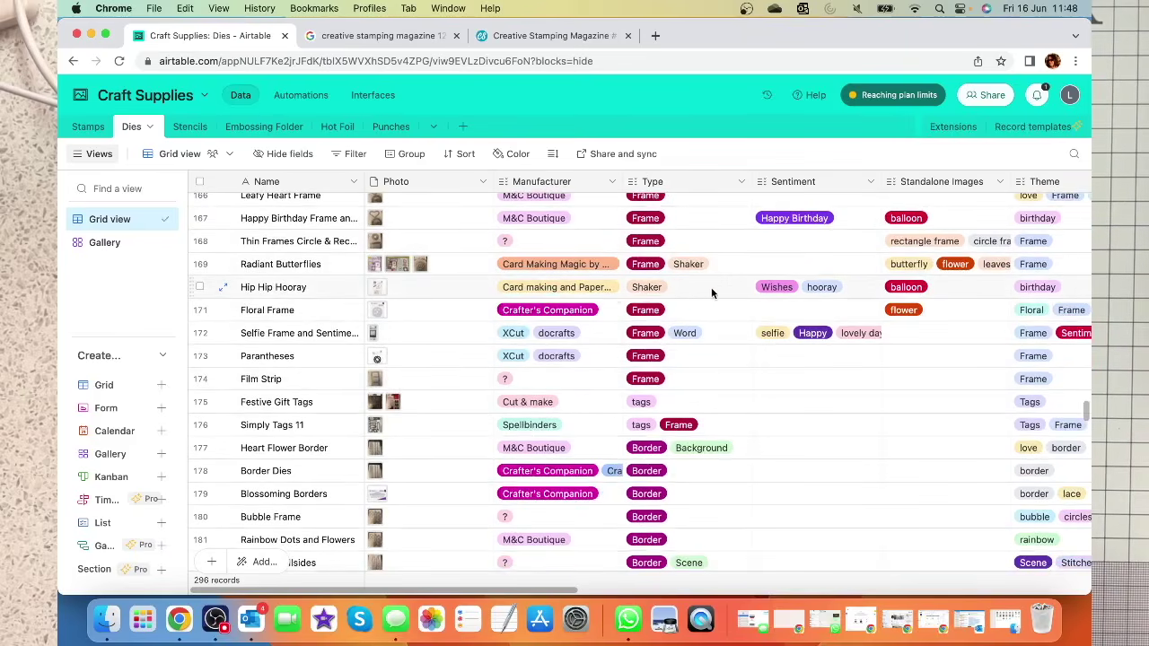
pyautogui.scroll(-5, 683, 339)
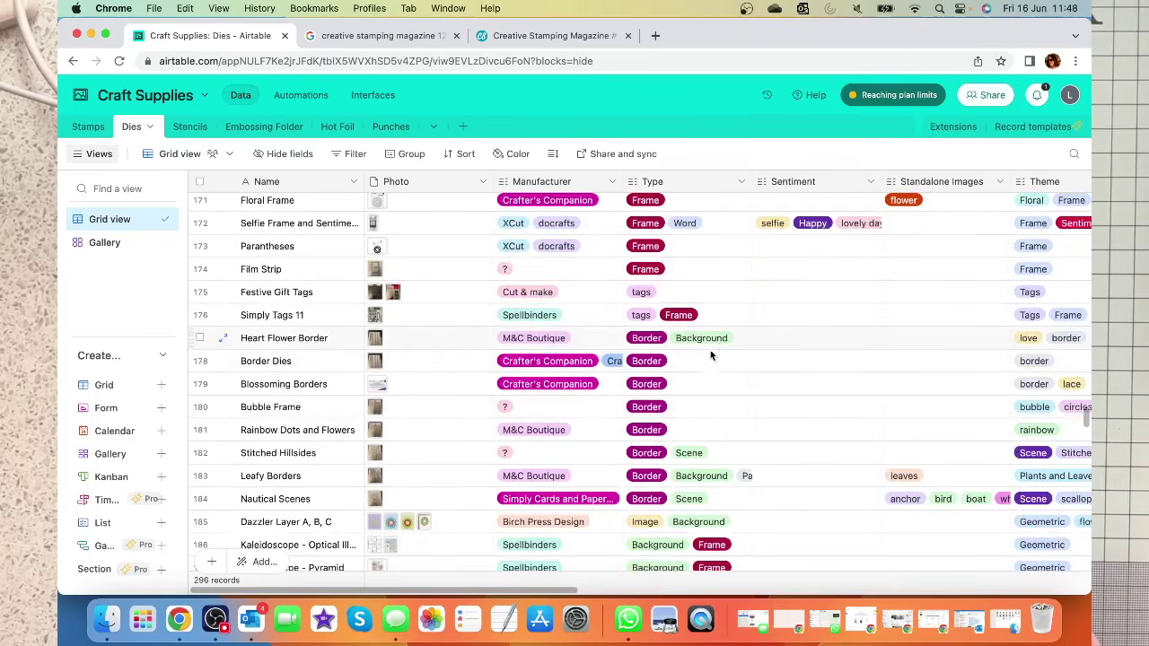
# - Examine the Type tags of the border, geometric, nesting and image dies in the Dies table
pyautogui.scroll(-6, 712, 343)
pyautogui.scroll(-9, 728, 306)
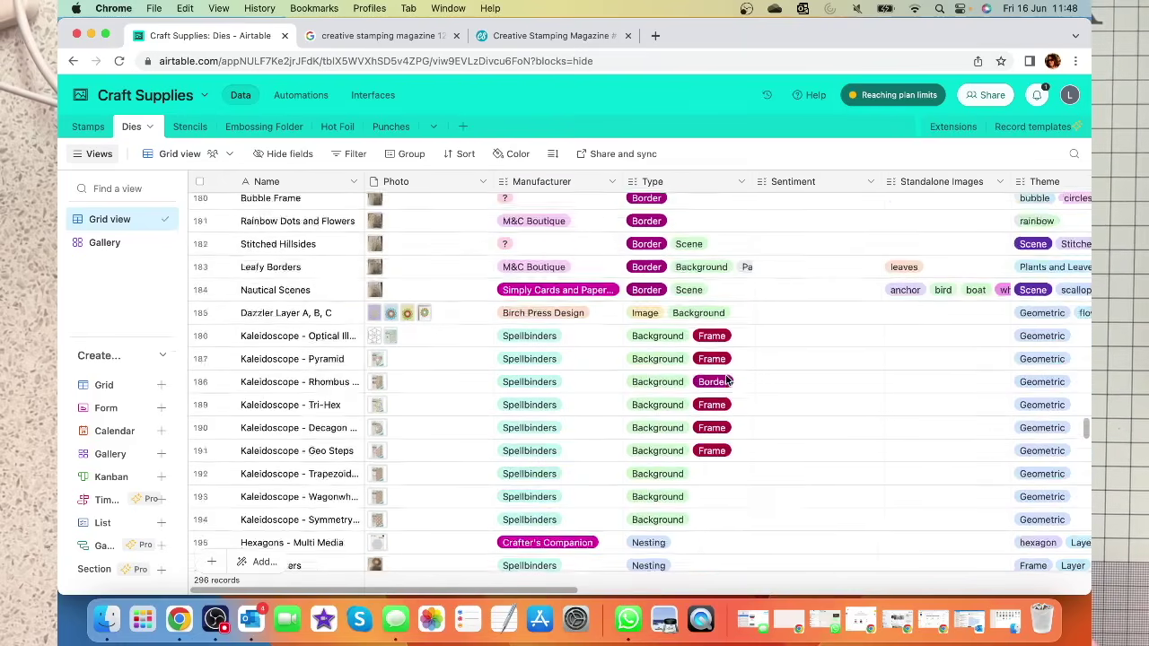
pyautogui.scroll(-20, 711, 415)
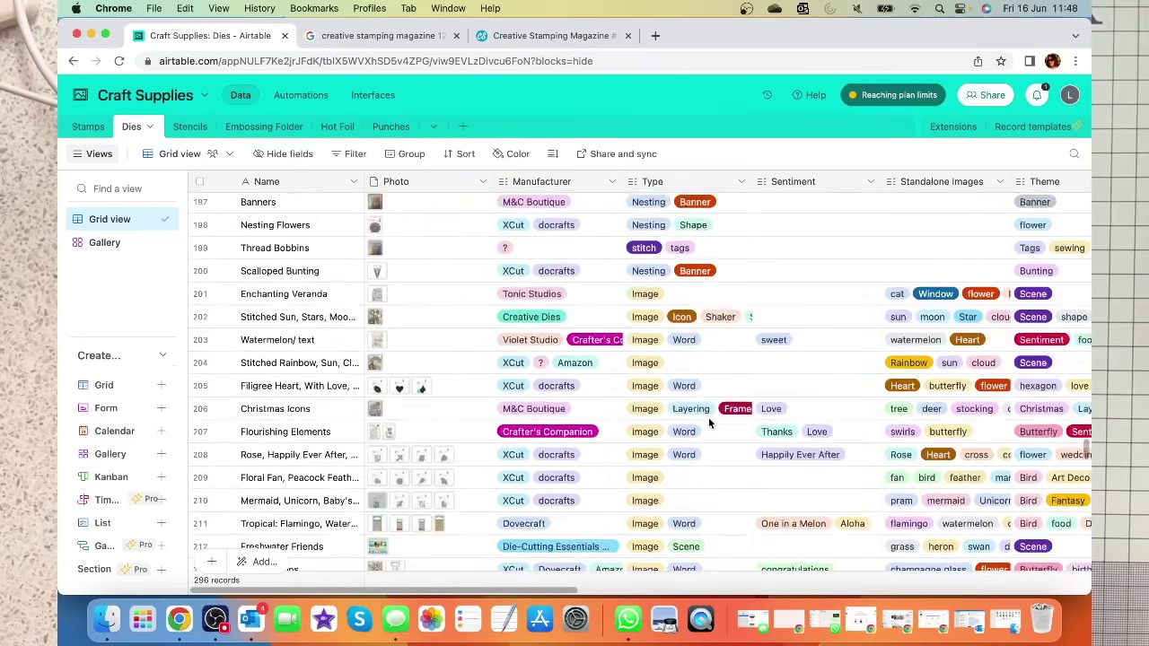
pyautogui.scroll(-8, 705, 418)
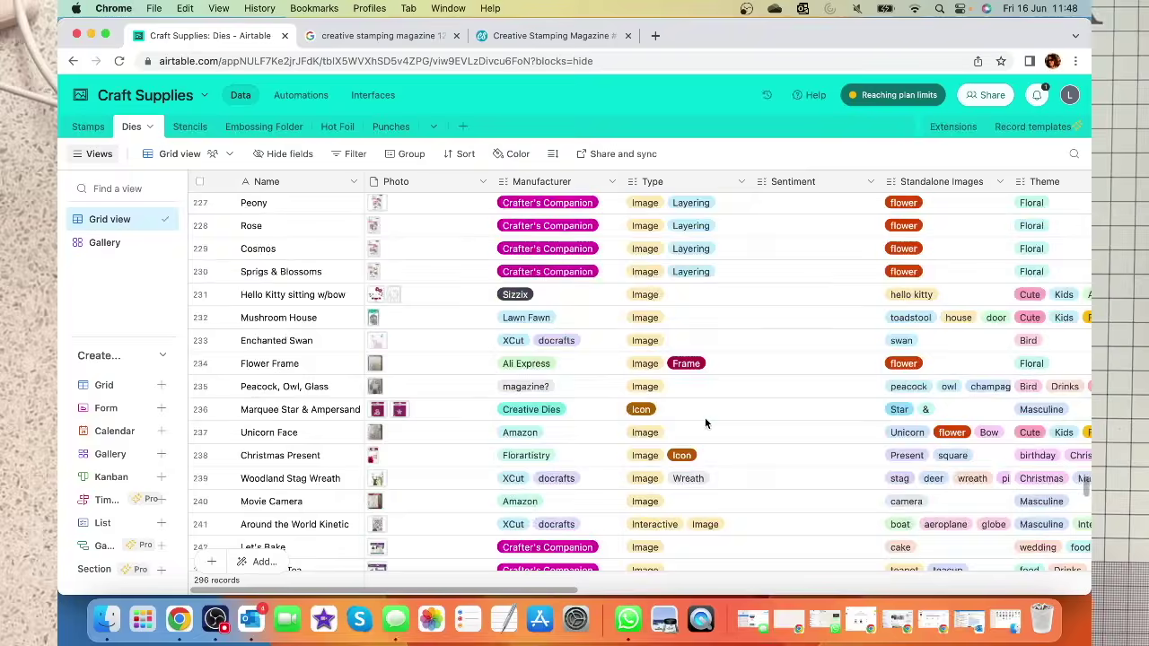
pyautogui.scroll(2, 694, 224)
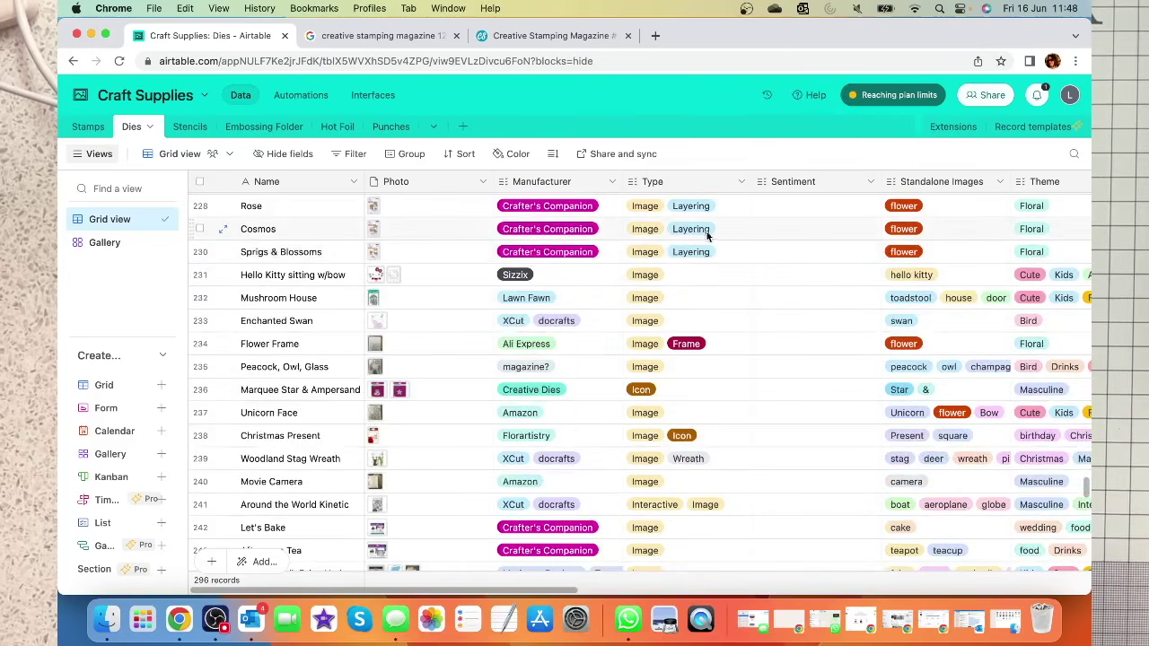
pyautogui.scroll(1, 680, 306)
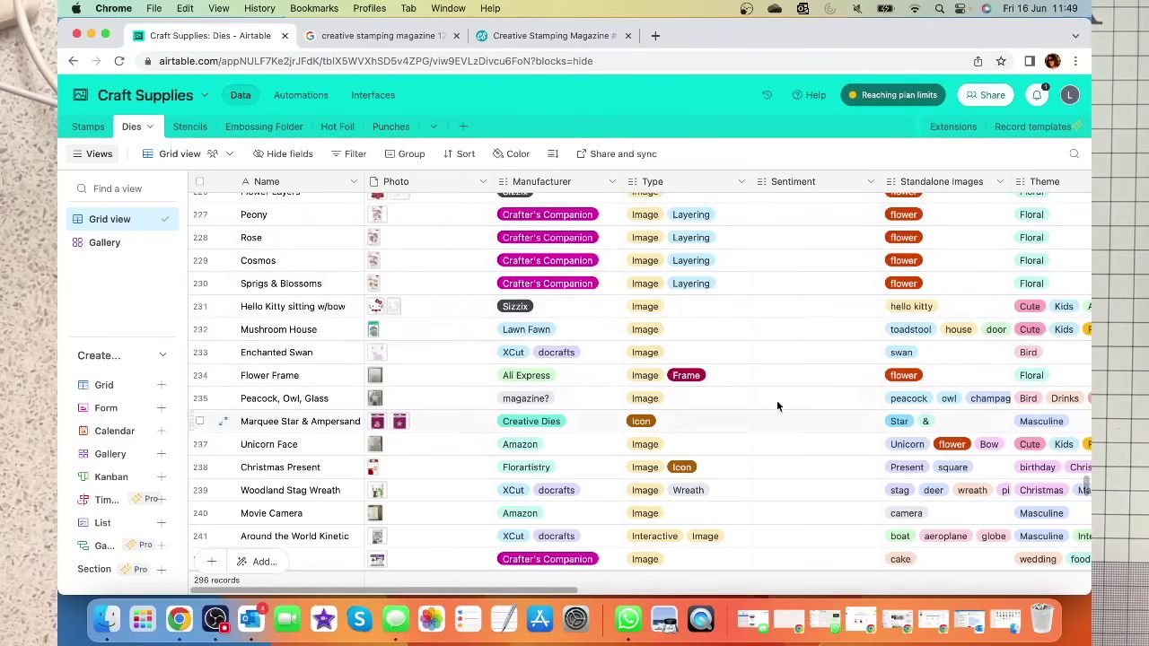
pyautogui.scroll(-3, 692, 382)
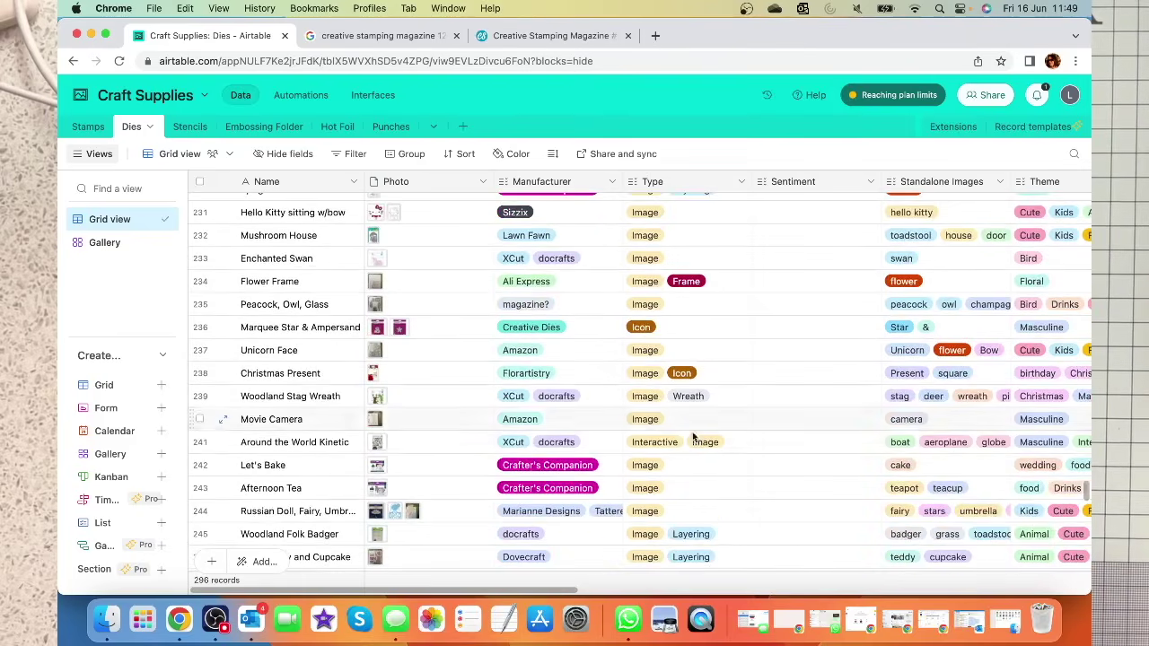
pyautogui.scroll(-3, 699, 394)
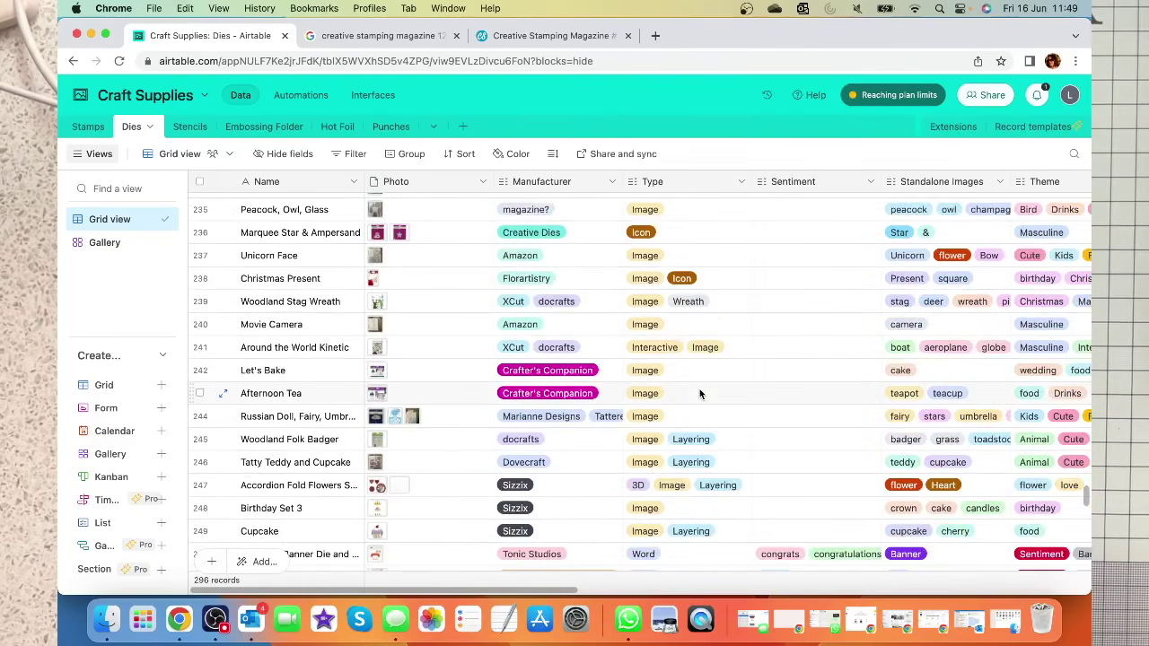
pyautogui.scroll(-1, 700, 392)
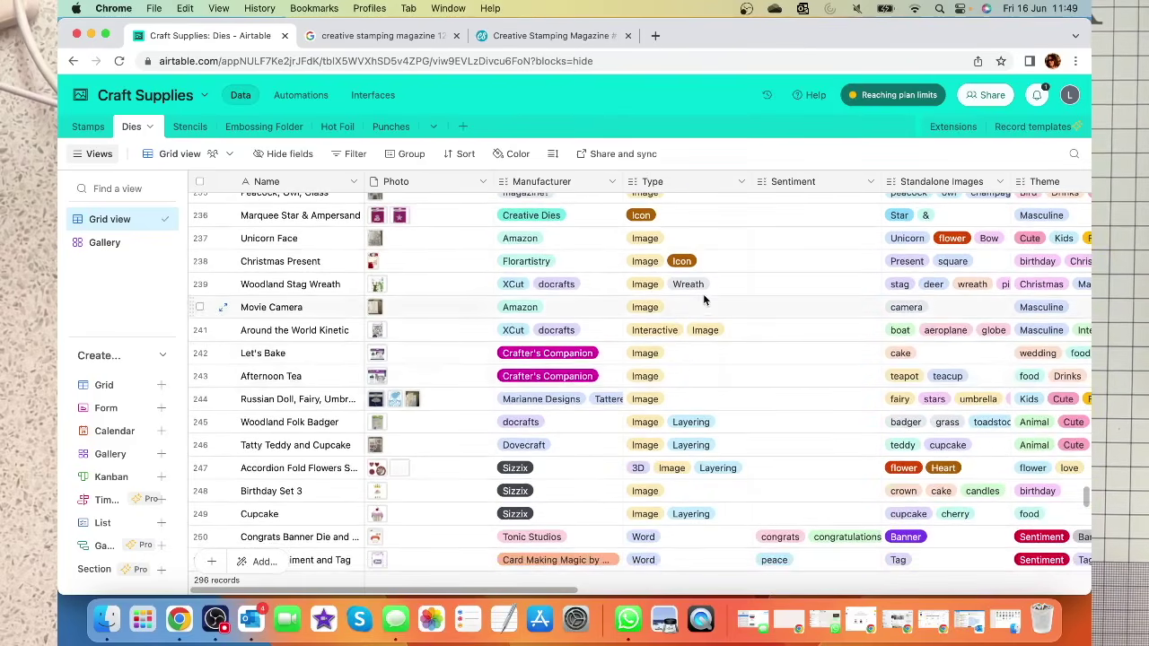
# - Compare the Type, Sentiment, Standalone Images and Theme tags of the frame, border, geometric and nesting dies
pyautogui.moveTo(556, 590); pyautogui.dragTo(713, 590)
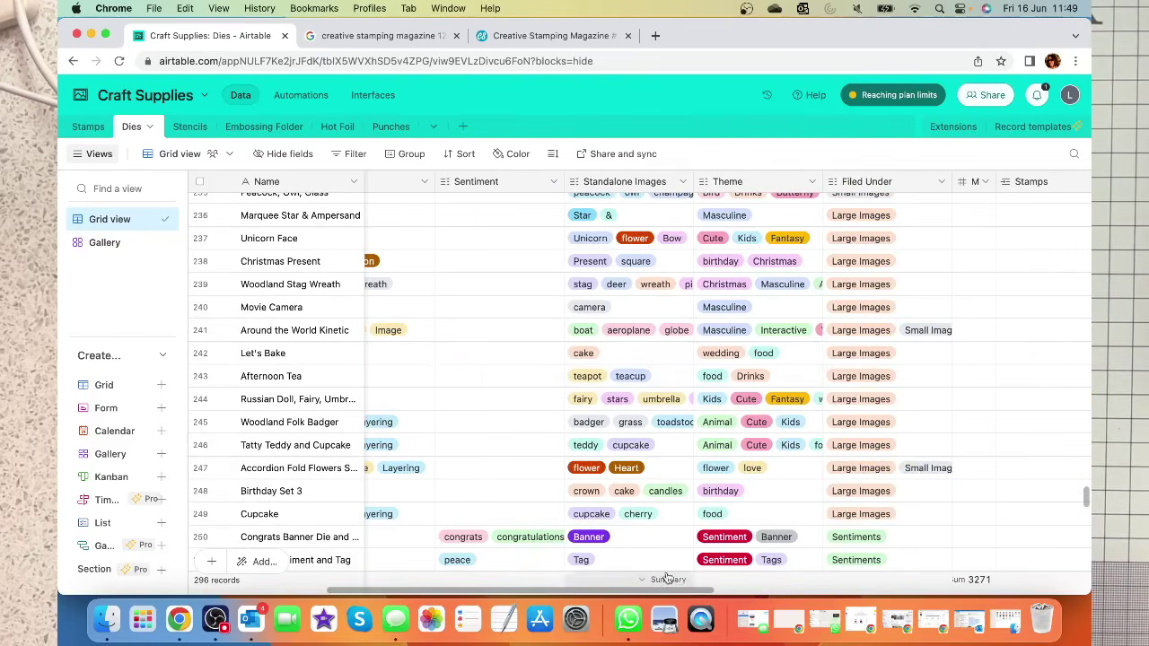
pyautogui.scroll(8, 488, 276)
pyautogui.scroll(15, 488, 276)
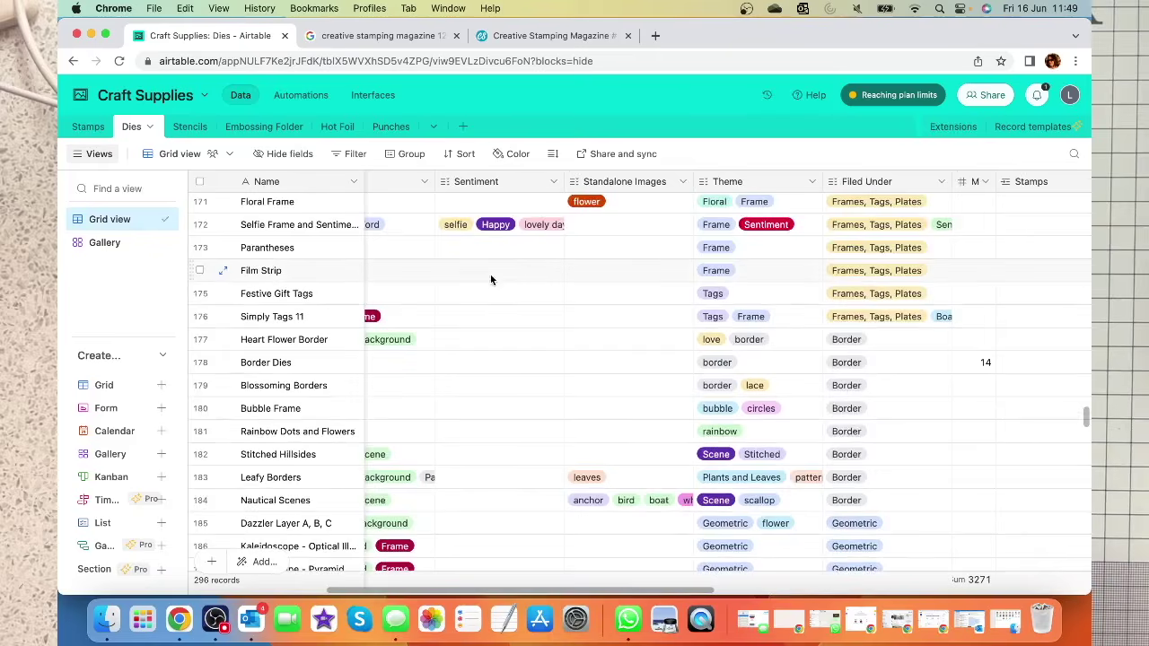
pyautogui.scroll(-6, 491, 278)
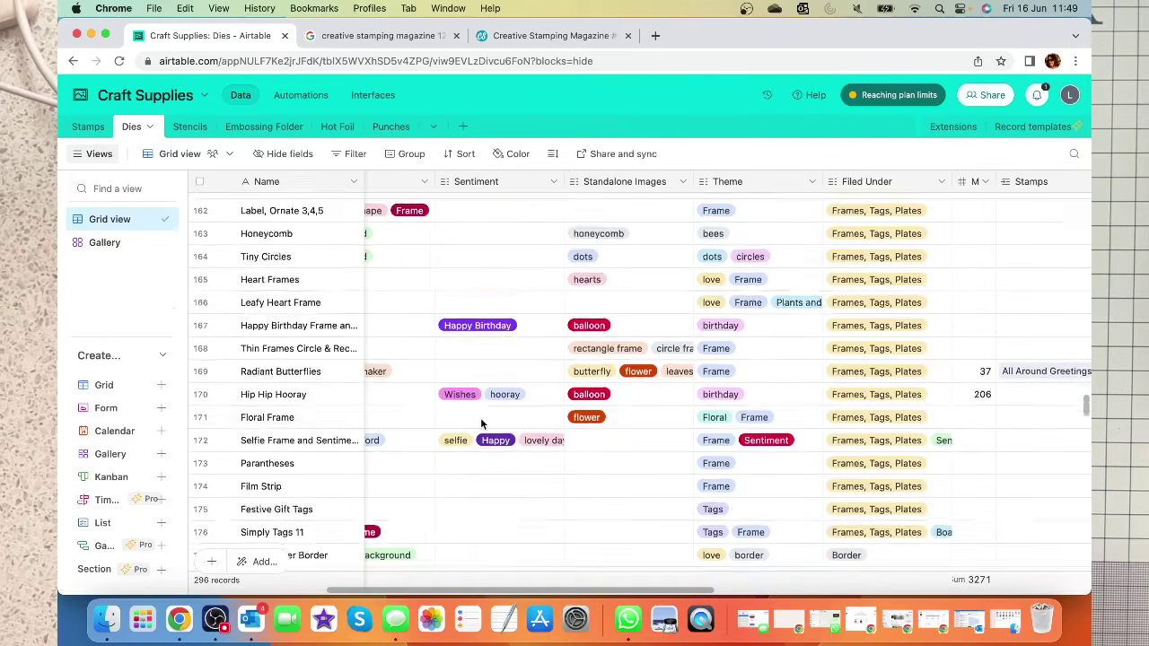
pyautogui.scroll(-3, 464, 395)
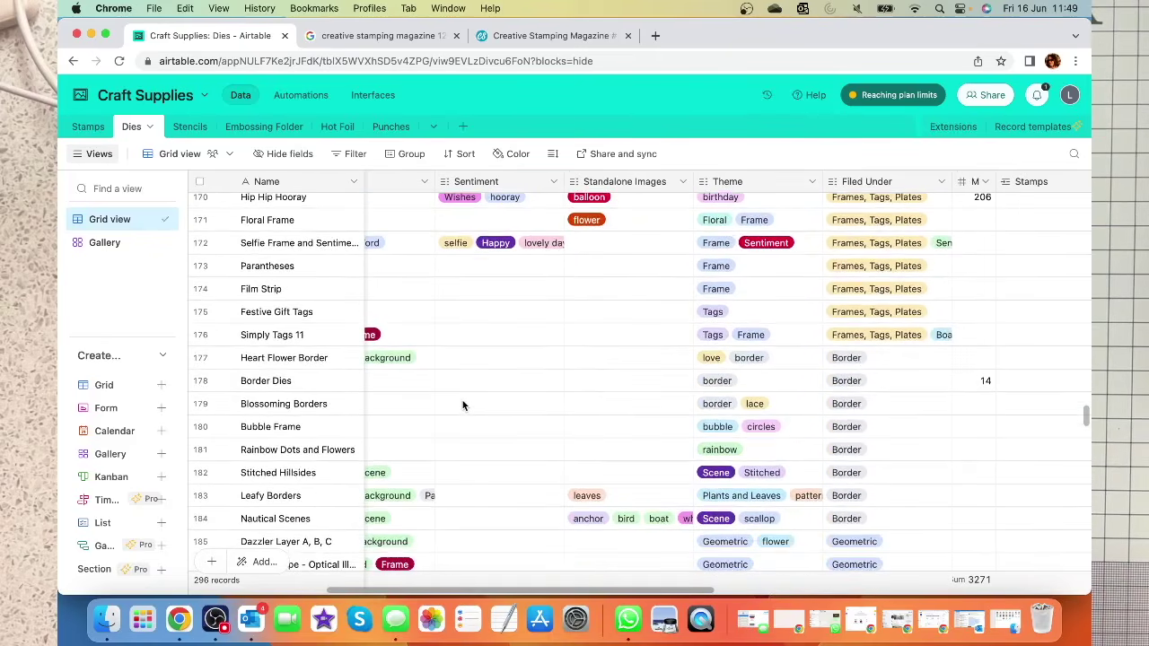
pyautogui.scroll(-8, 491, 395)
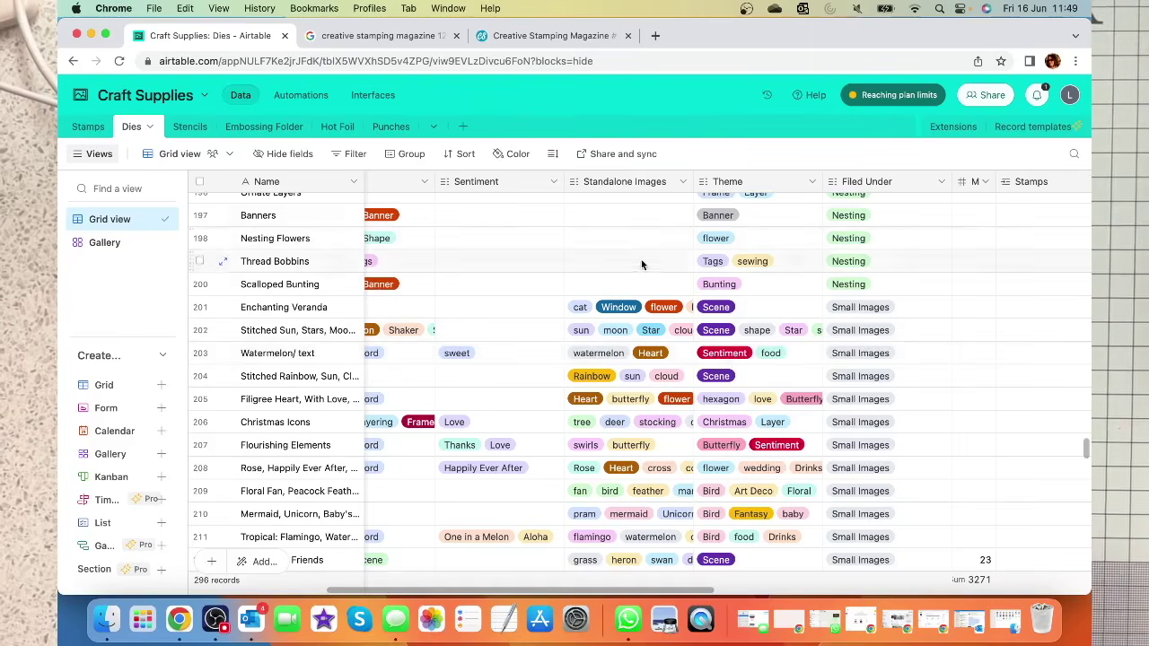
pyautogui.scroll(5, 634, 242)
pyautogui.scroll(3, 629, 296)
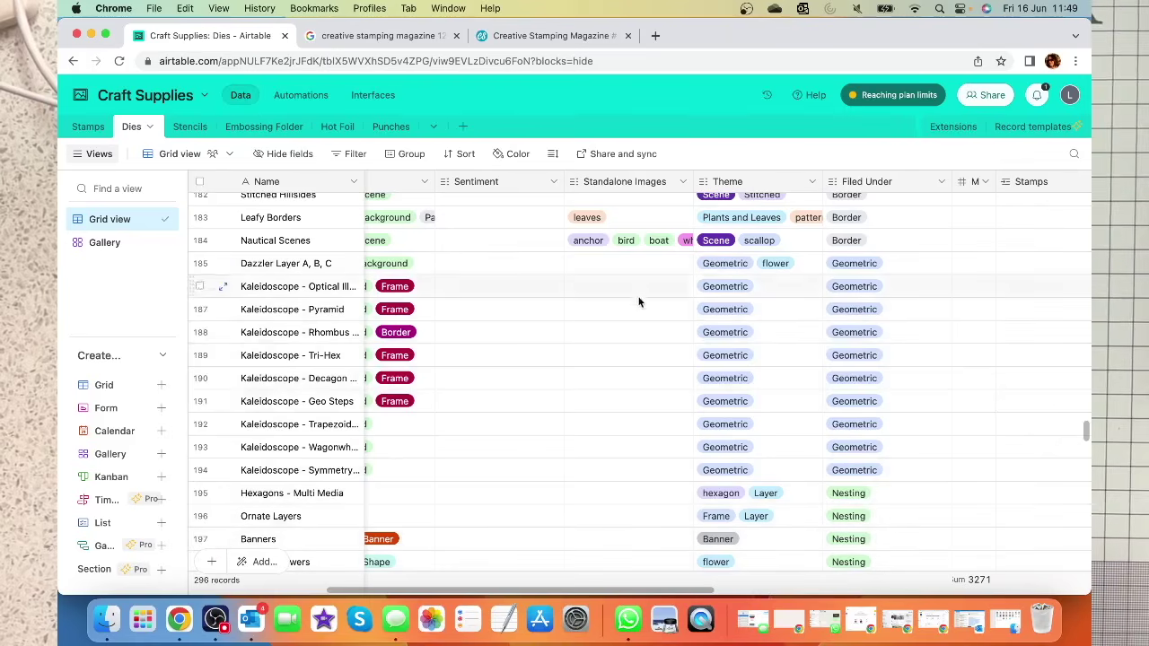
pyautogui.moveTo(584, 587); pyautogui.dragTo(374, 566)
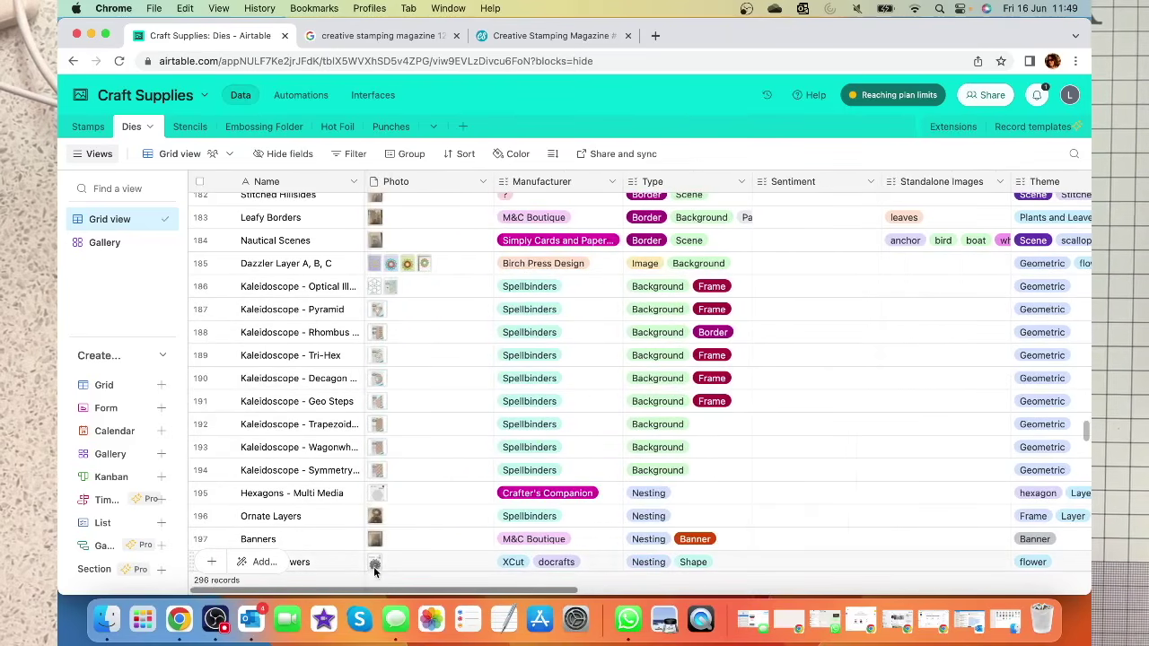
pyautogui.hscroll(5, 582, 566)
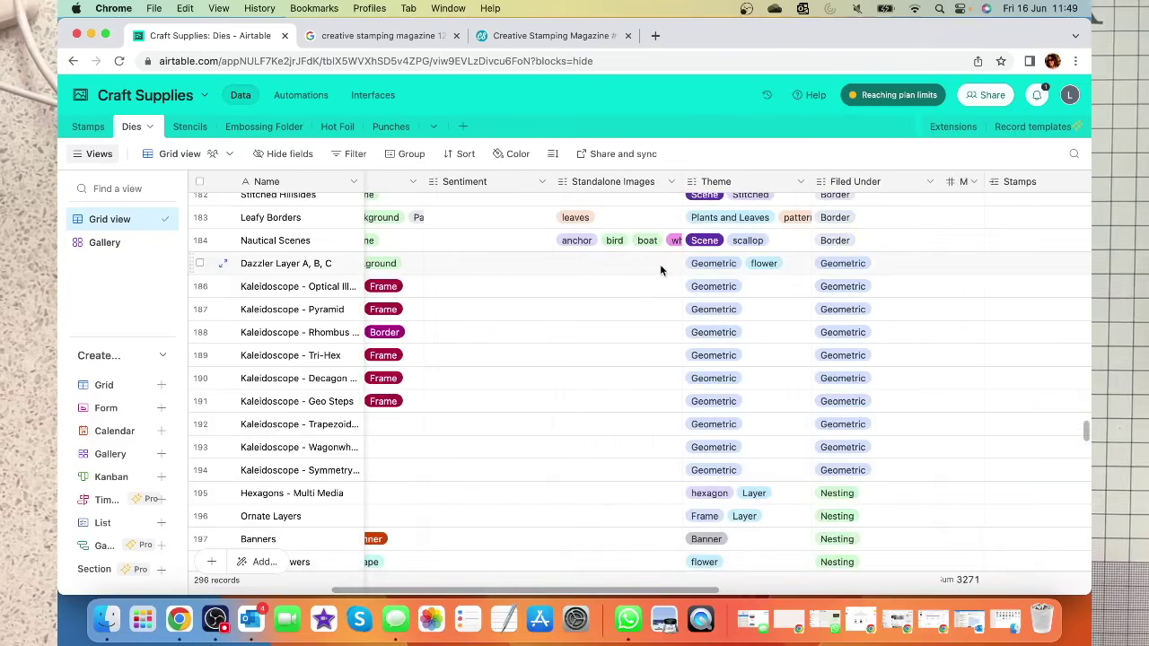
pyautogui.scroll(3, 628, 251)
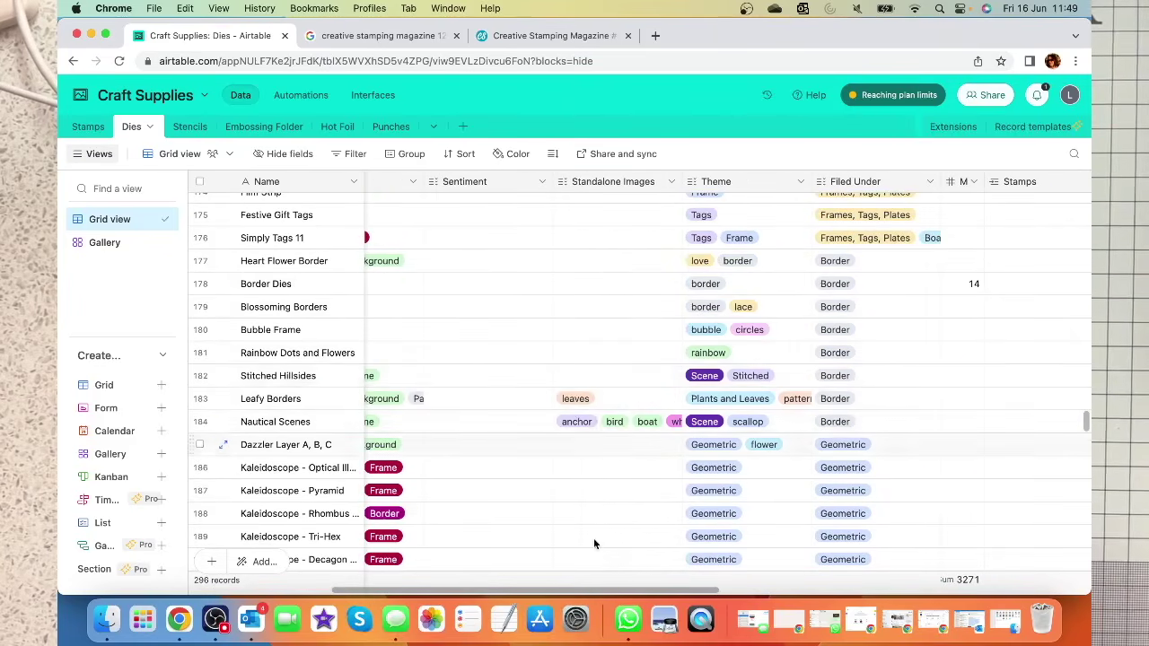
pyautogui.moveTo(588, 594); pyautogui.dragTo(548, 564)
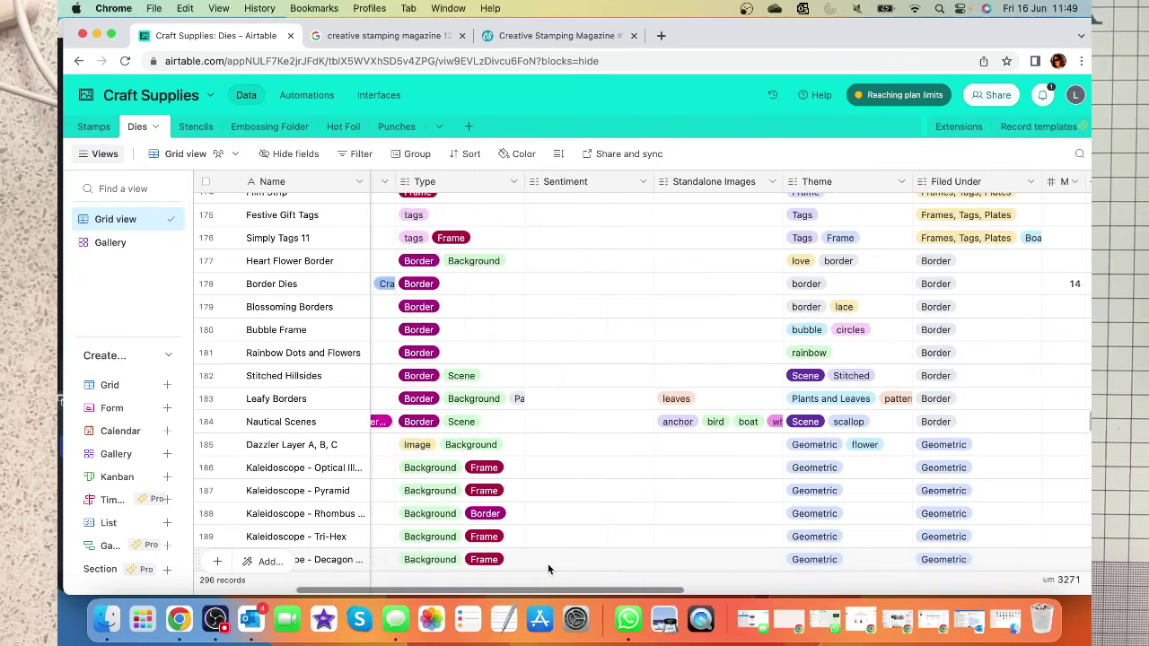
pyautogui.hscroll(2, 548, 564)
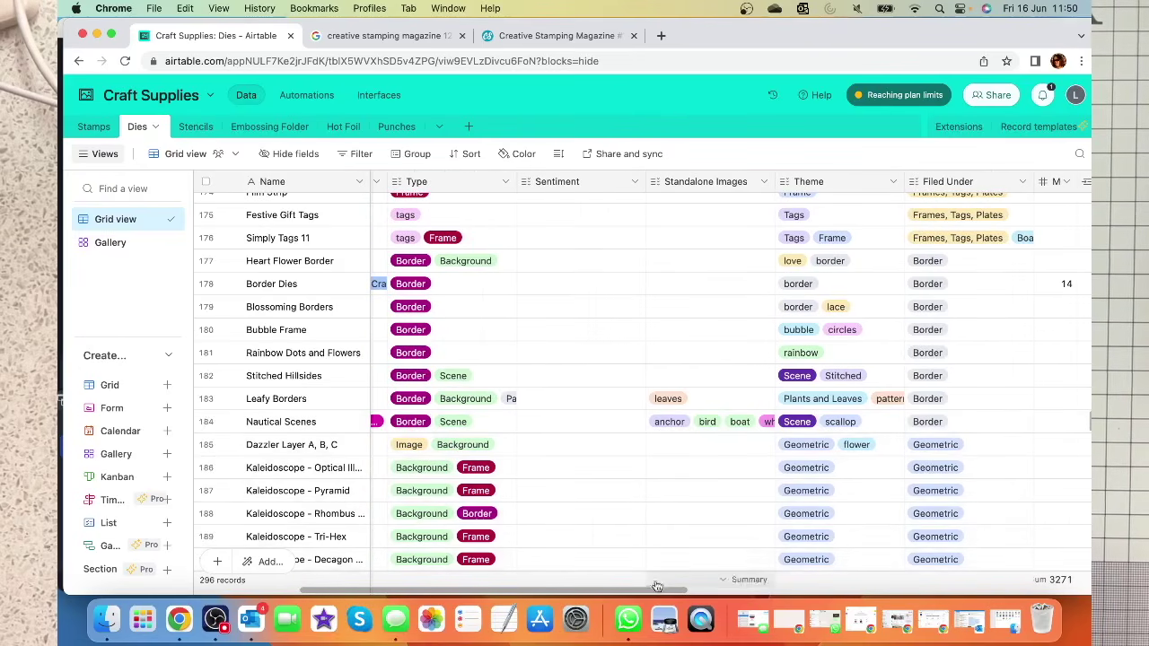
# - Examine the Filed Under categories and linked Stamps records of the matching-stamp, hot foil and large dies
pyautogui.moveTo(661, 592); pyautogui.dragTo(806, 582)
pyautogui.scroll(3, 703, 262)
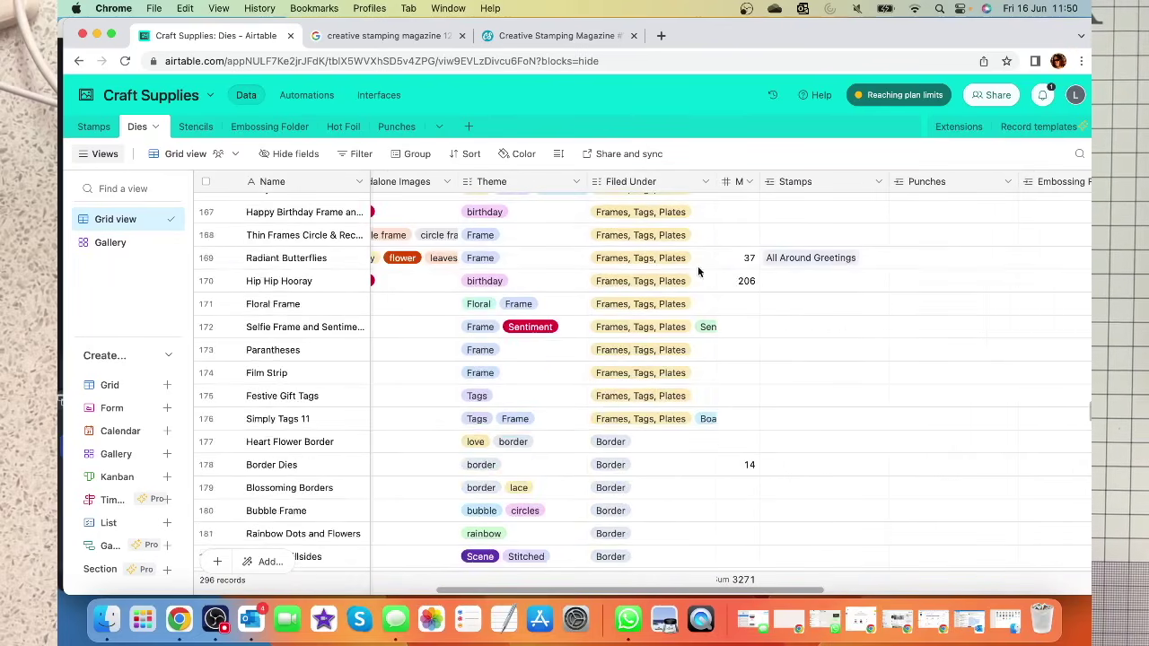
pyautogui.scroll(15, 651, 270)
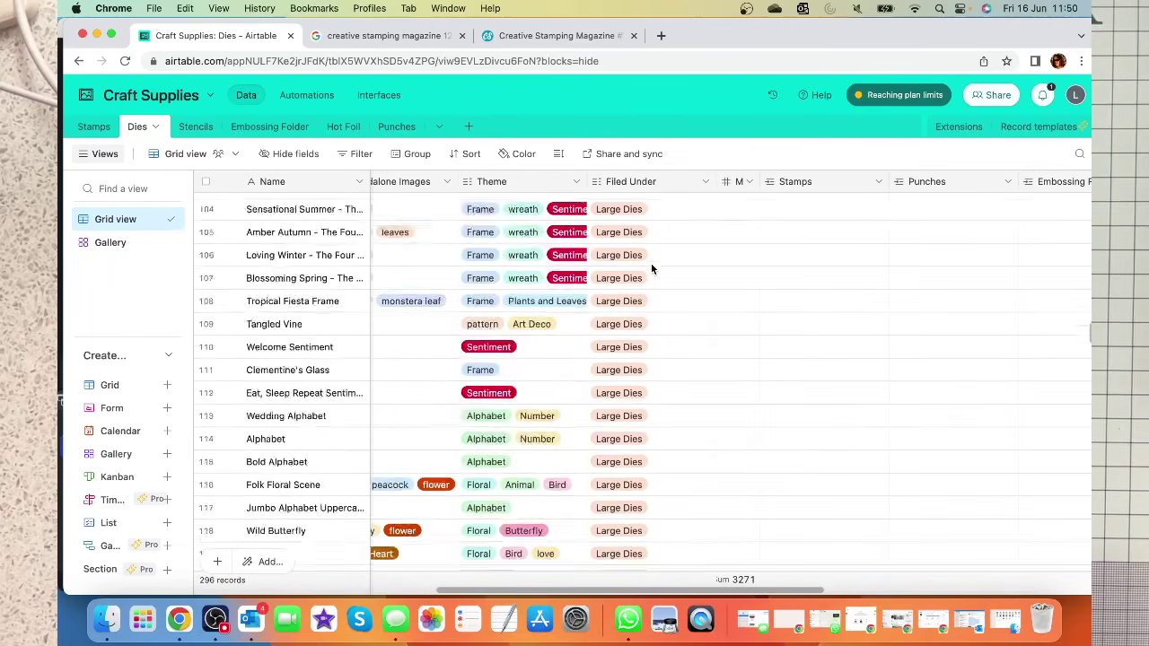
pyautogui.scroll(8, 633, 260)
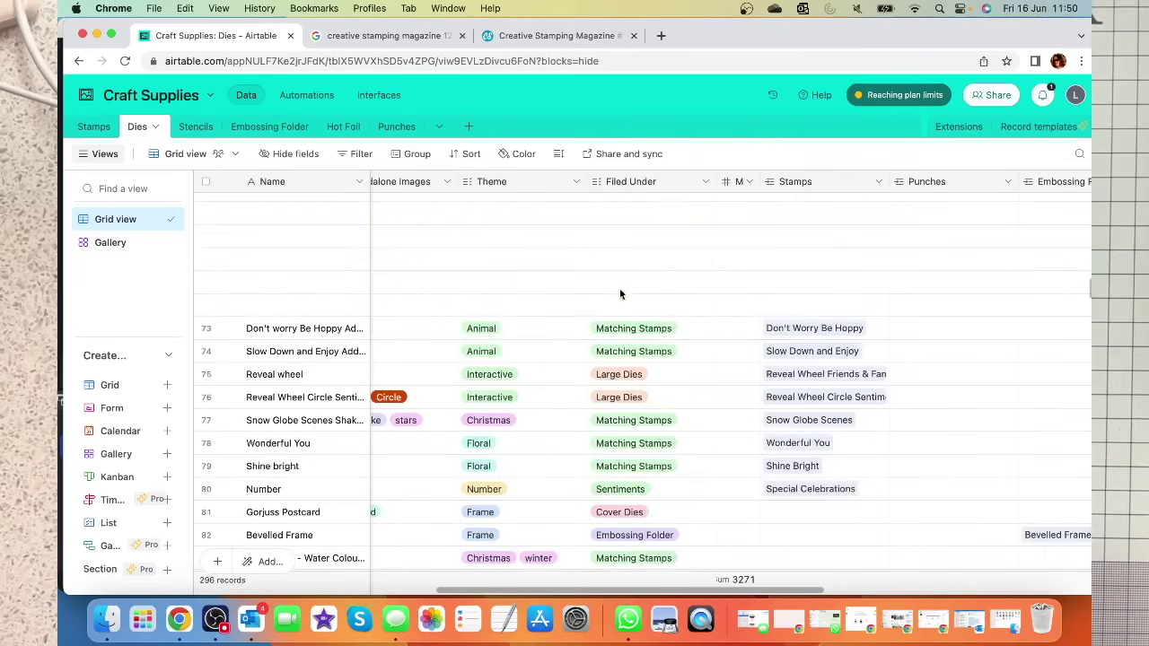
pyautogui.scroll(-5, 639, 334)
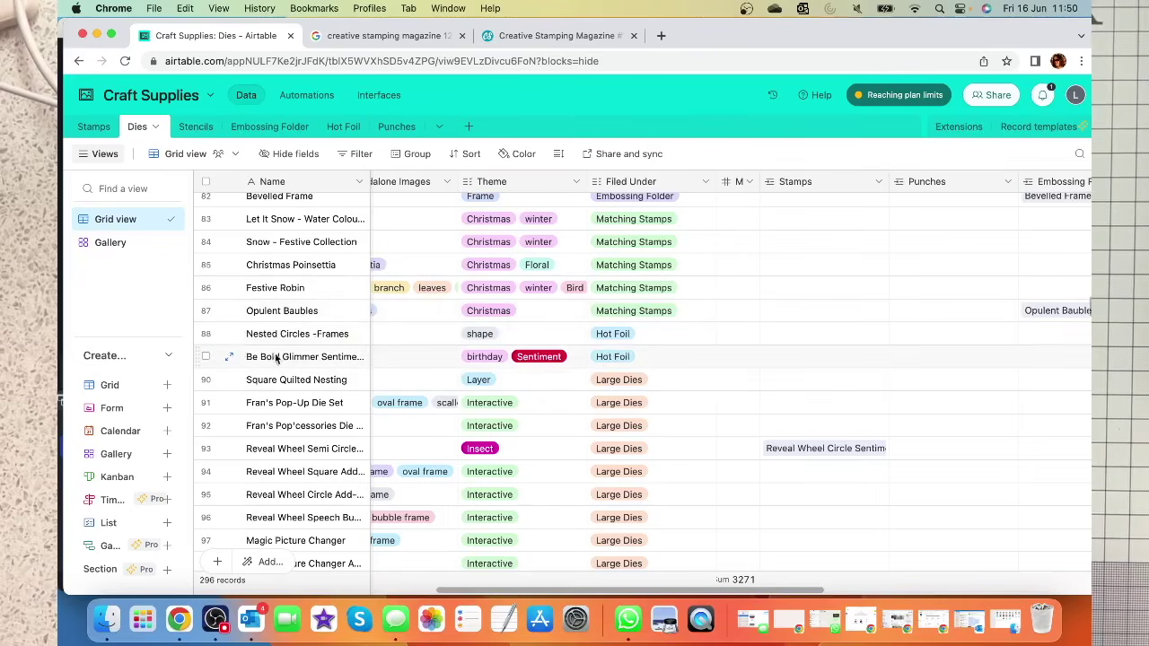
pyautogui.scroll(3, 633, 363)
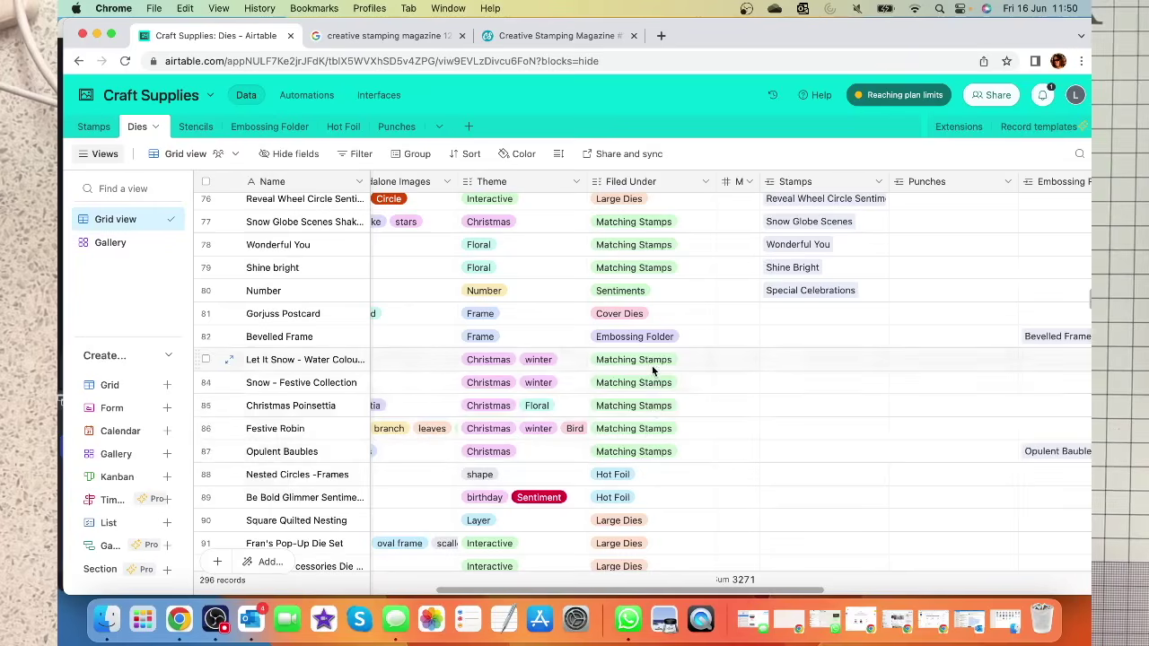
pyautogui.scroll(1, 646, 332)
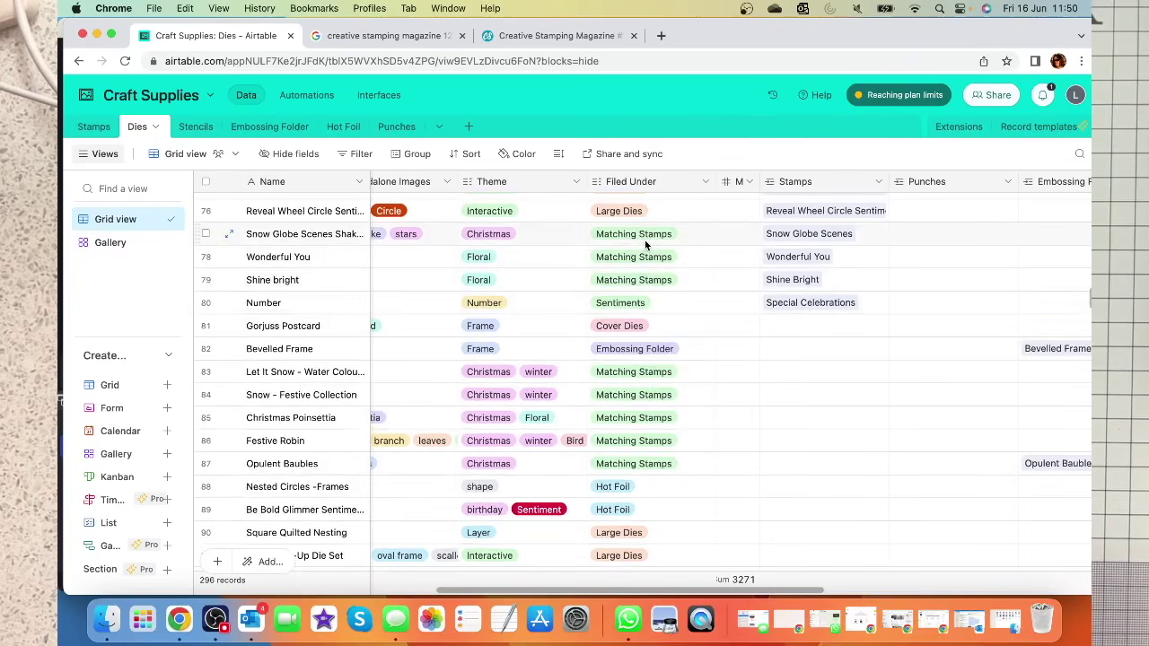
pyautogui.scroll(3, 658, 238)
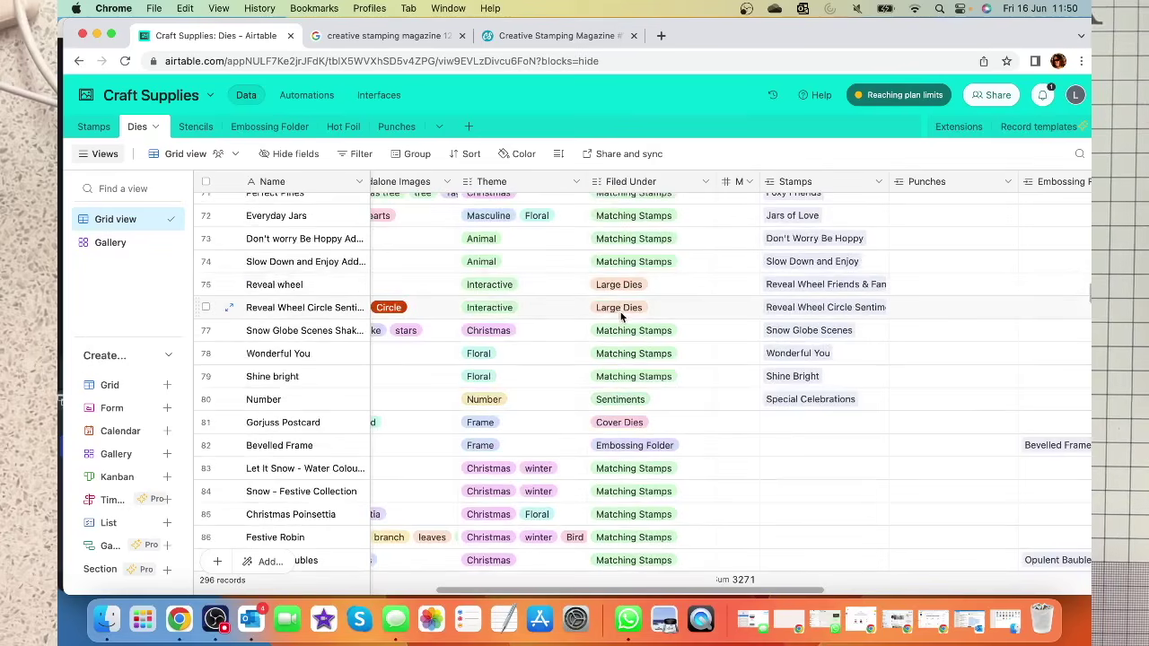
# - Review the Filed Under categories from the cover dies through the borders and small images to the flowers and foliage dies
pyautogui.scroll(-20, 622, 311)
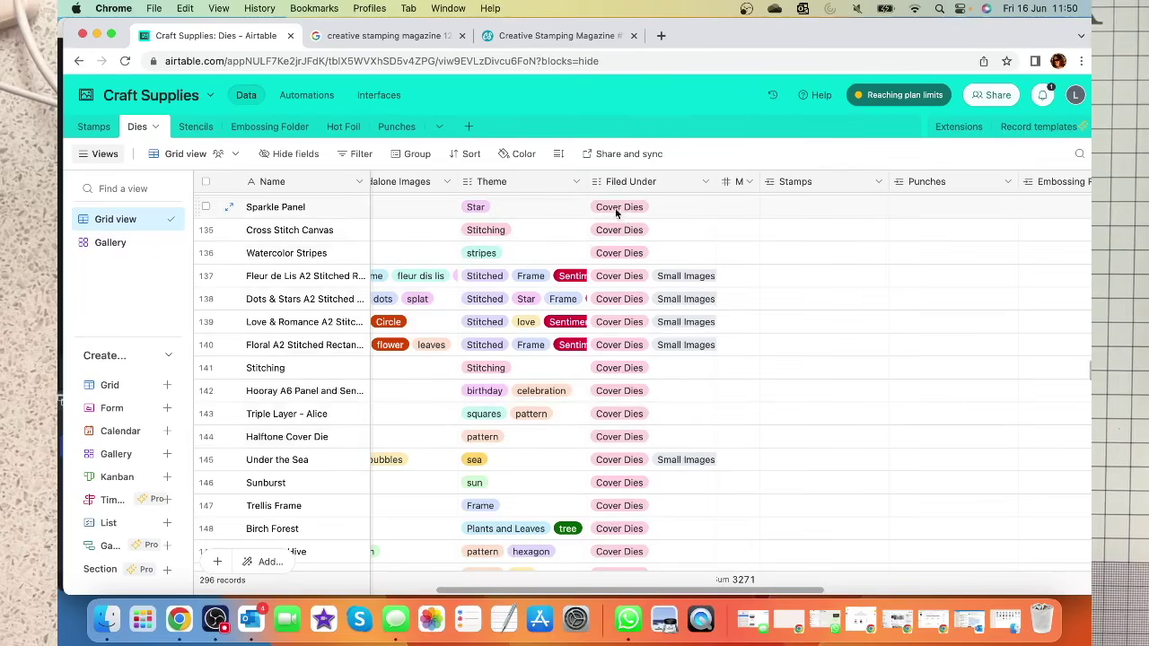
pyautogui.scroll(-3, 615, 454)
pyautogui.scroll(-5, 615, 422)
pyautogui.scroll(-2, 618, 462)
pyautogui.scroll(-8, 665, 444)
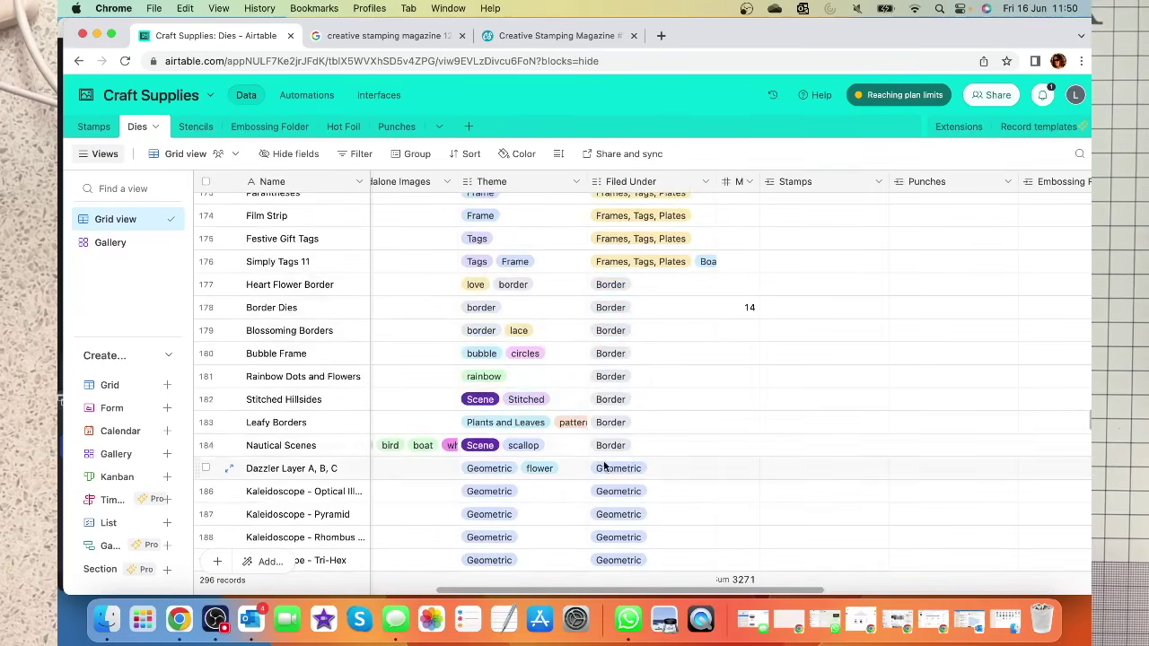
pyautogui.scroll(-4, 676, 449)
pyautogui.scroll(-7, 615, 492)
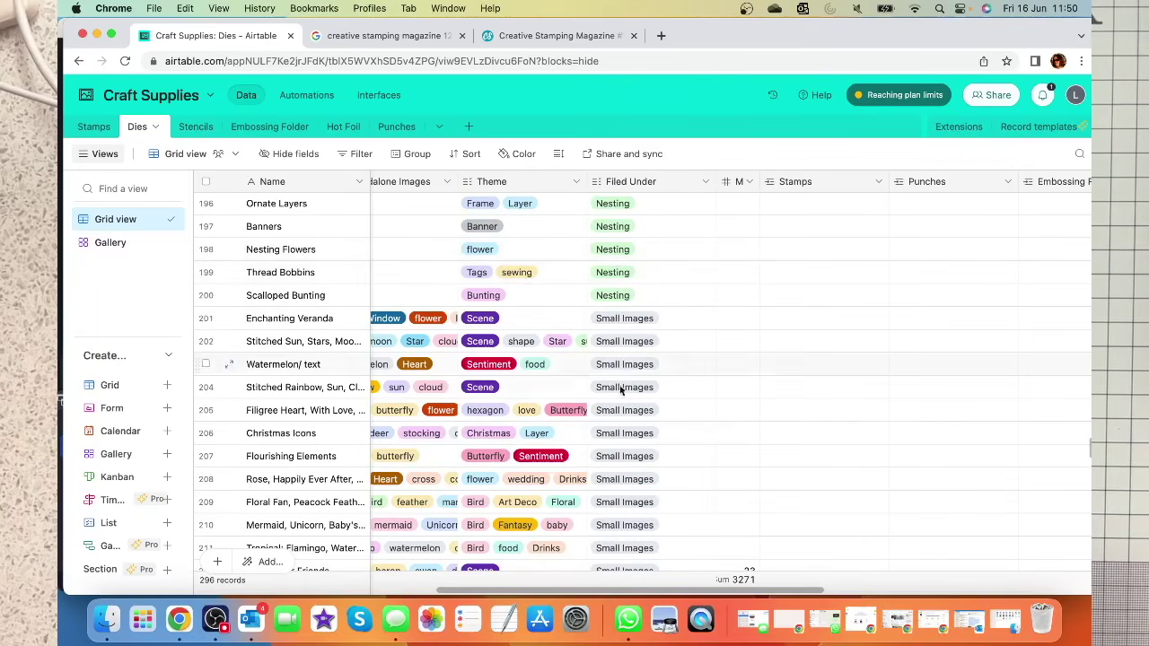
pyautogui.scroll(-9, 629, 466)
pyautogui.scroll(-2, 628, 465)
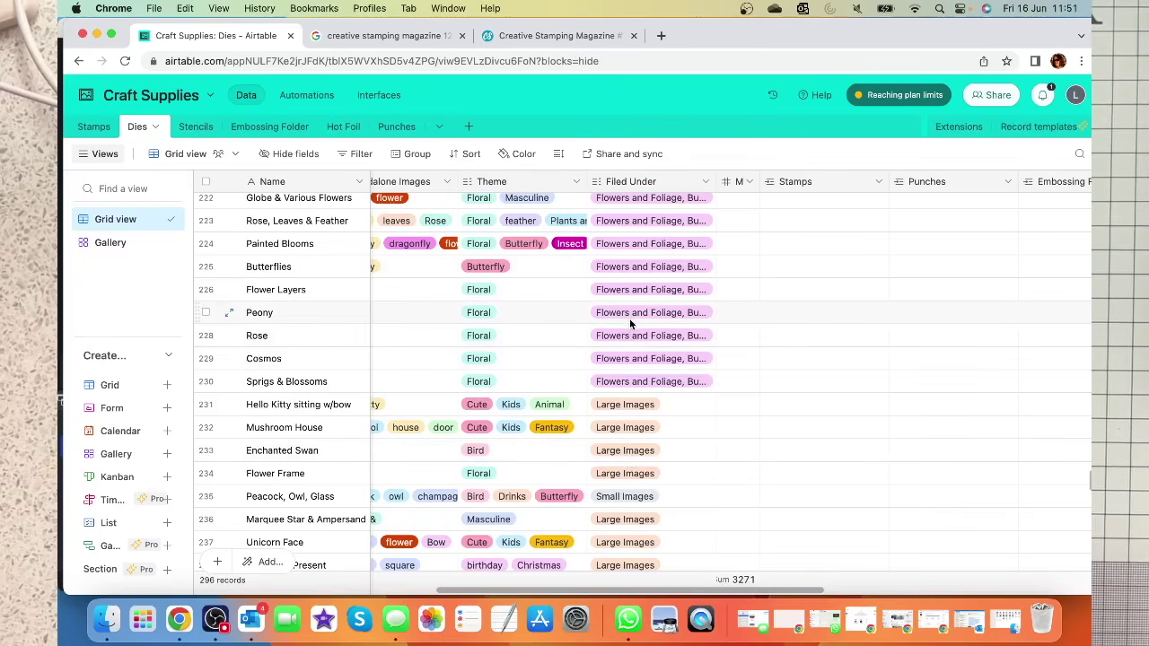
pyautogui.scroll(6, 630, 319)
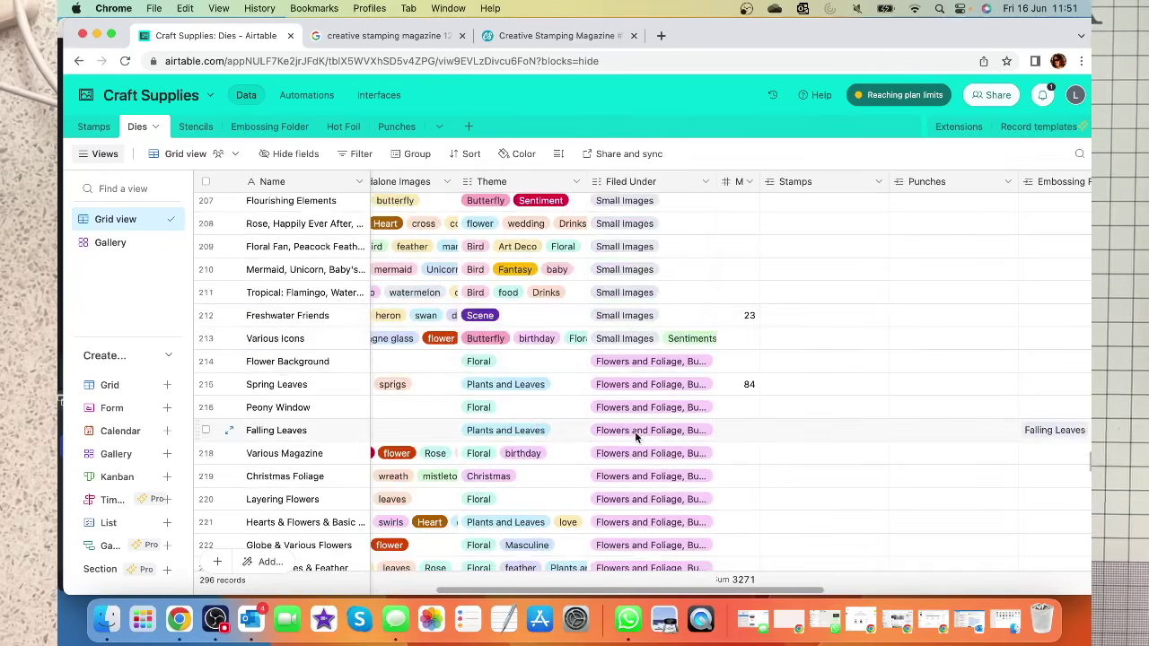
# - Filter the Dies table to records whose Sentiment has any of Happy Birthday or Happy
pyautogui.scroll(-15, 635, 418)
pyautogui.hscroll(-5, 636, 418)
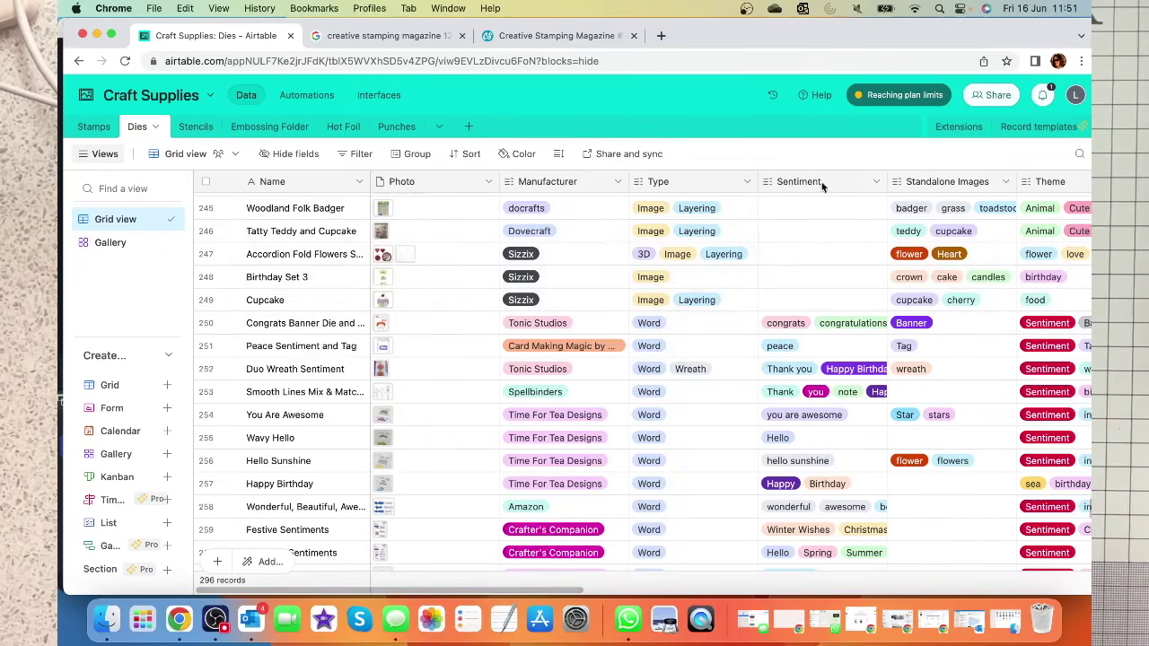
pyautogui.click(878, 183)
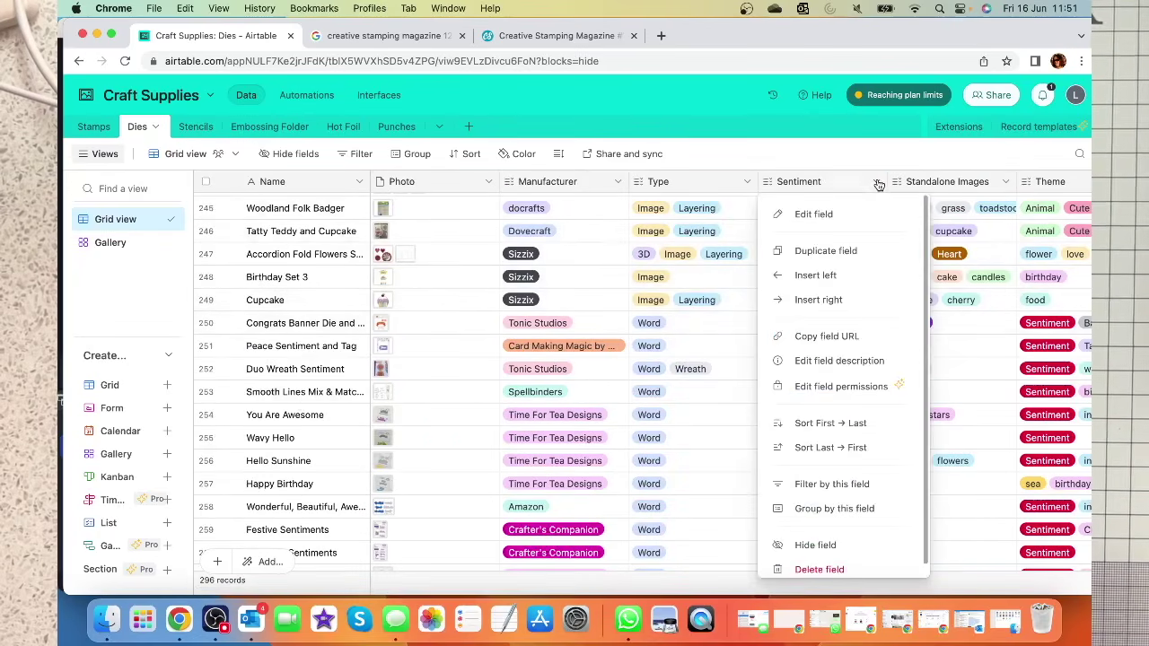
pyautogui.click(820, 486)
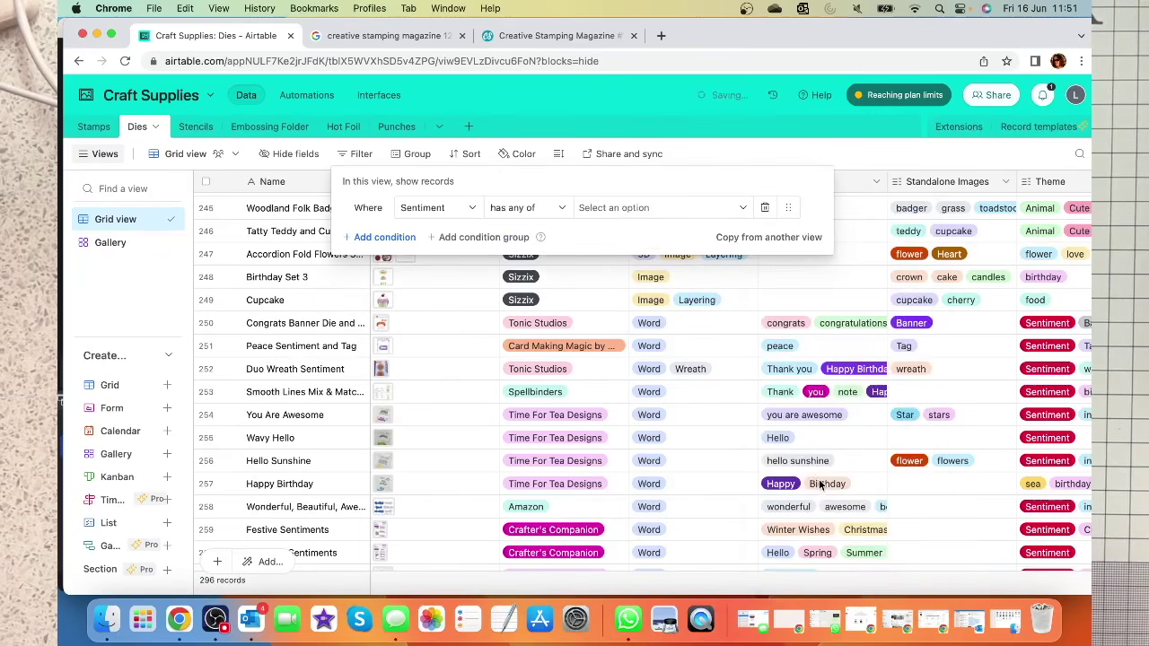
pyautogui.click(622, 207)
pyautogui.write('happy')
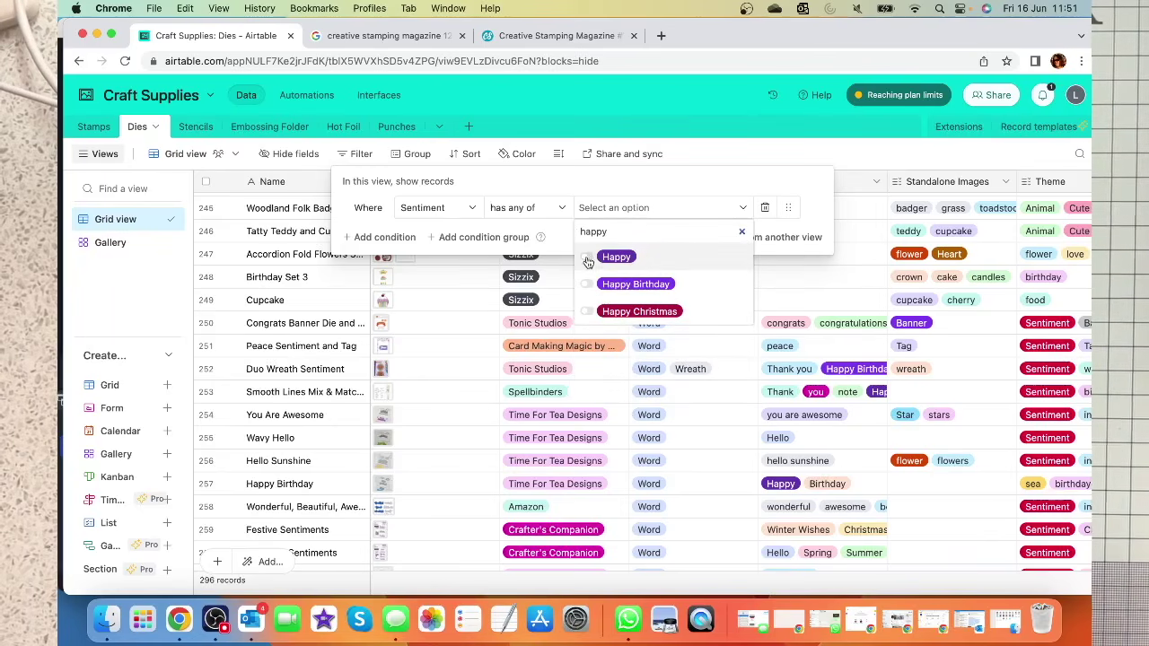
pyautogui.click(589, 285)
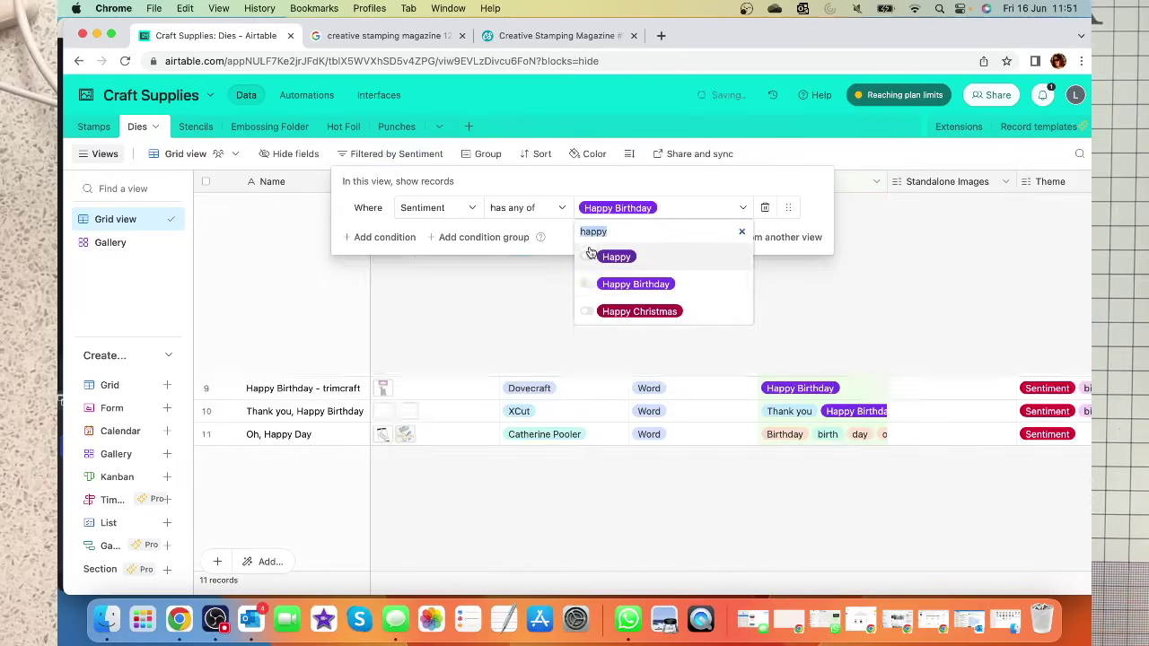
pyautogui.click(588, 257)
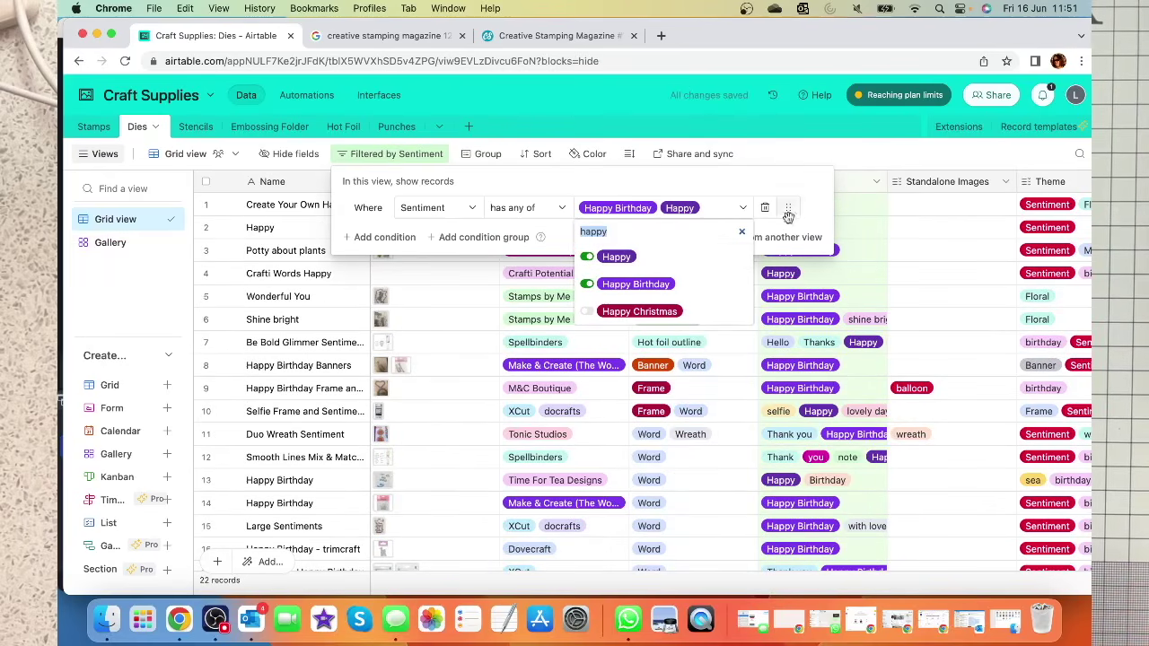
pyautogui.press('Escape')
pyautogui.press('Escape')
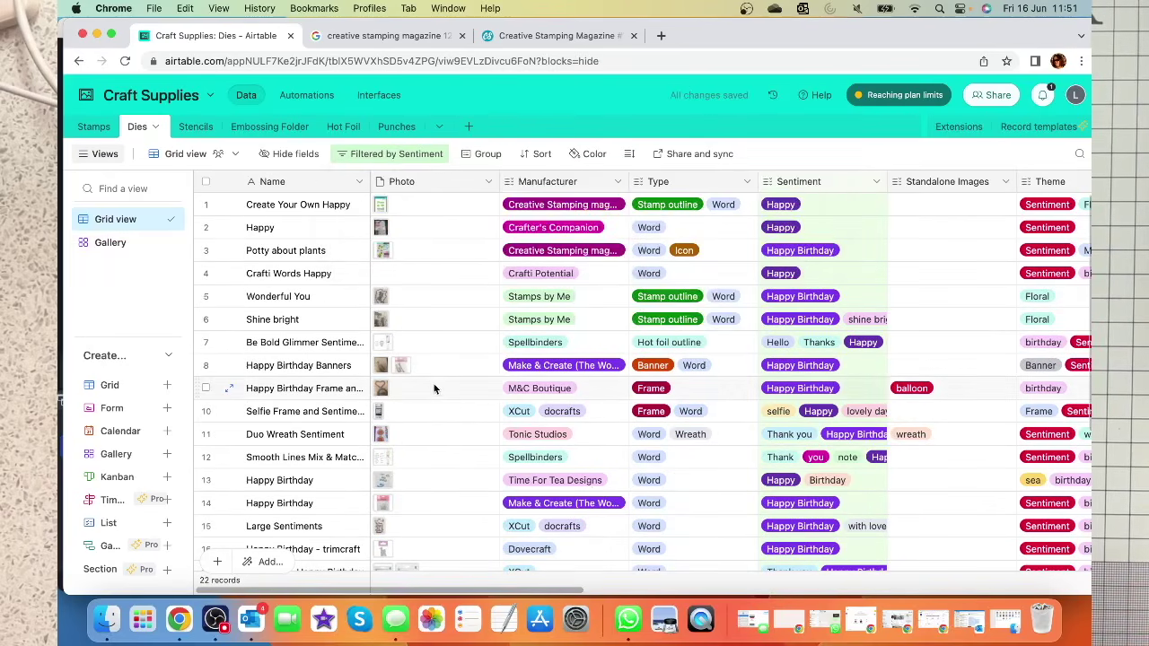
# - Look through the filtered dies and view the photo of the Create Your Own Happy die set
pyautogui.scroll(-5, 442, 396)
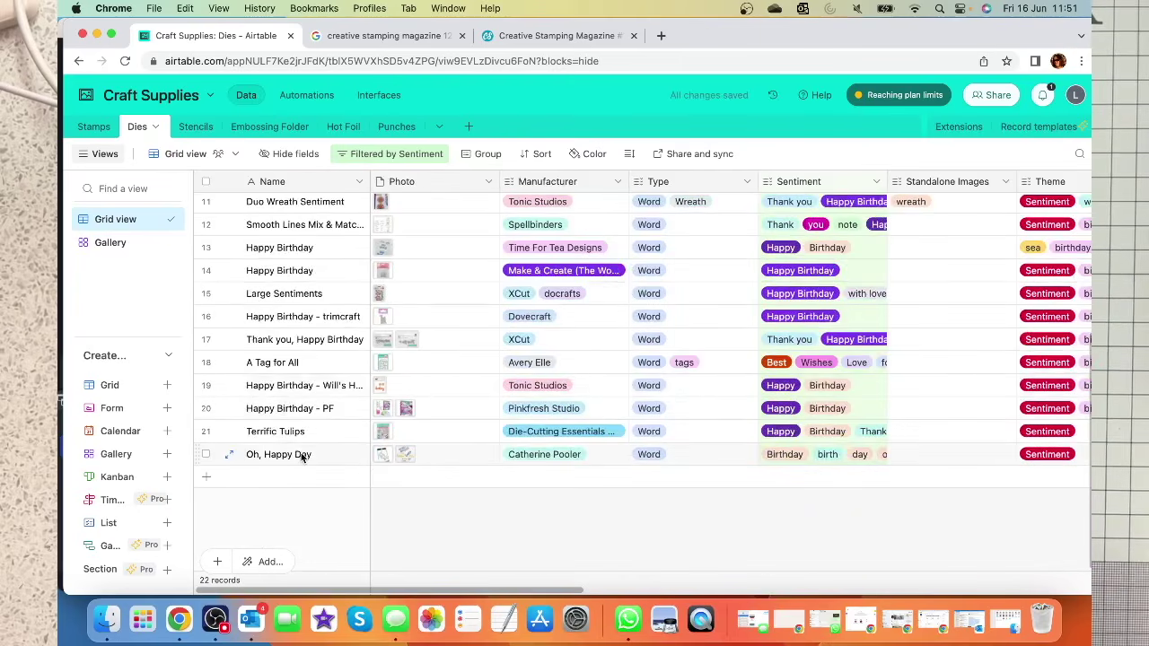
pyautogui.scroll(5, 417, 389)
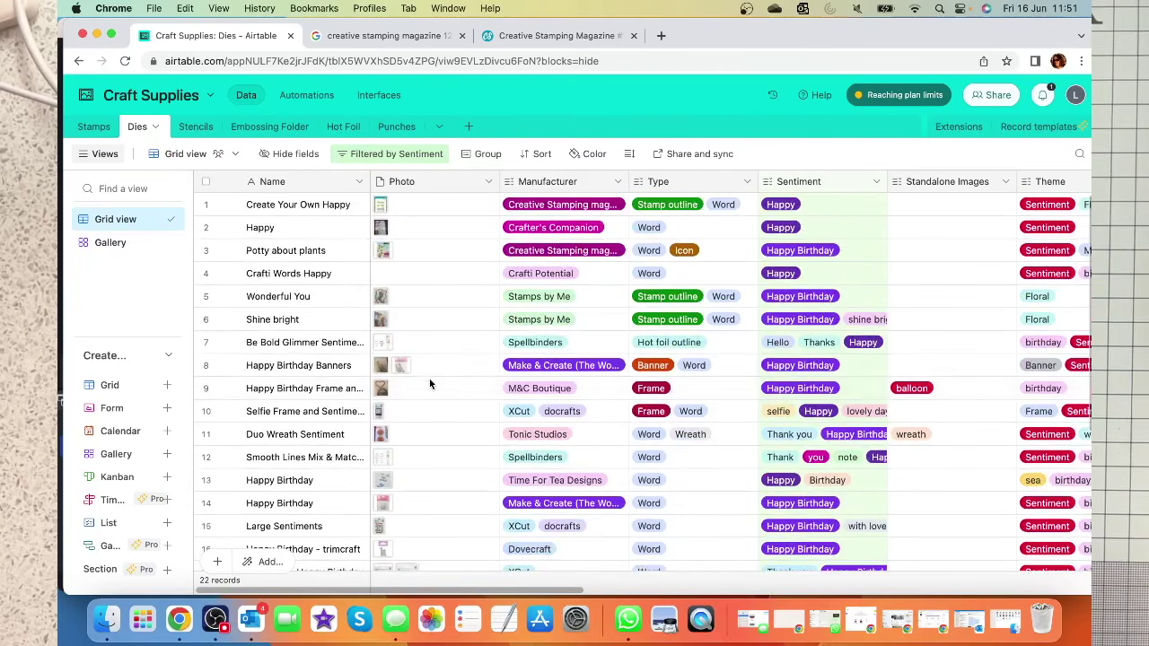
pyautogui.click(379, 207)
pyautogui.click(379, 207)
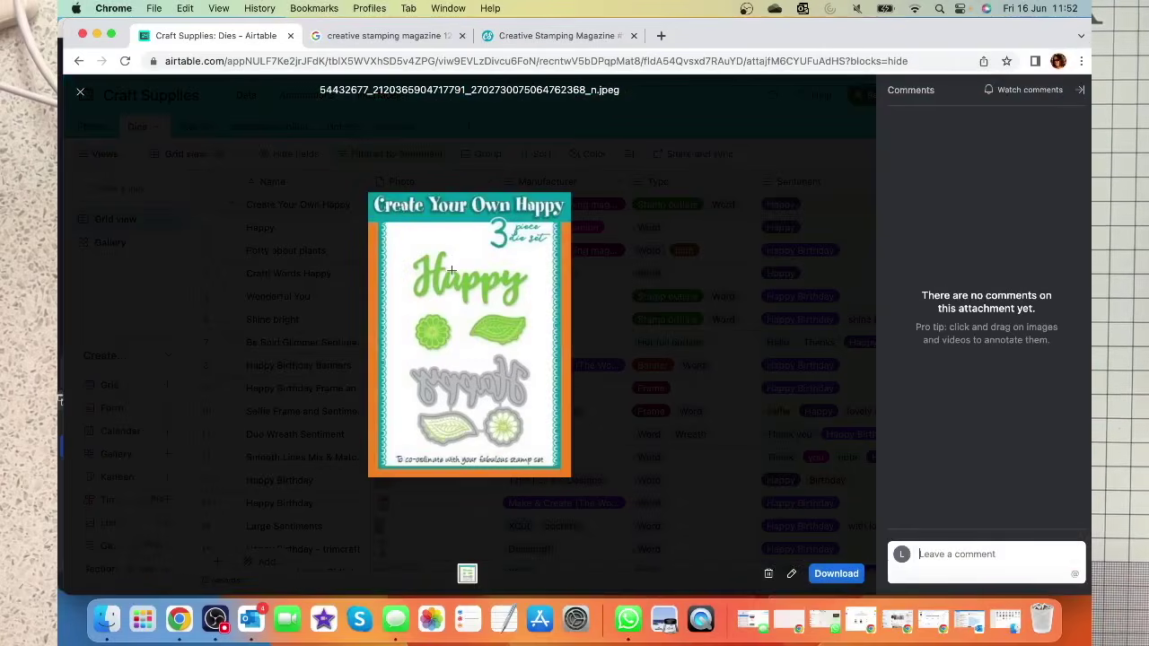
pyautogui.click(79, 91)
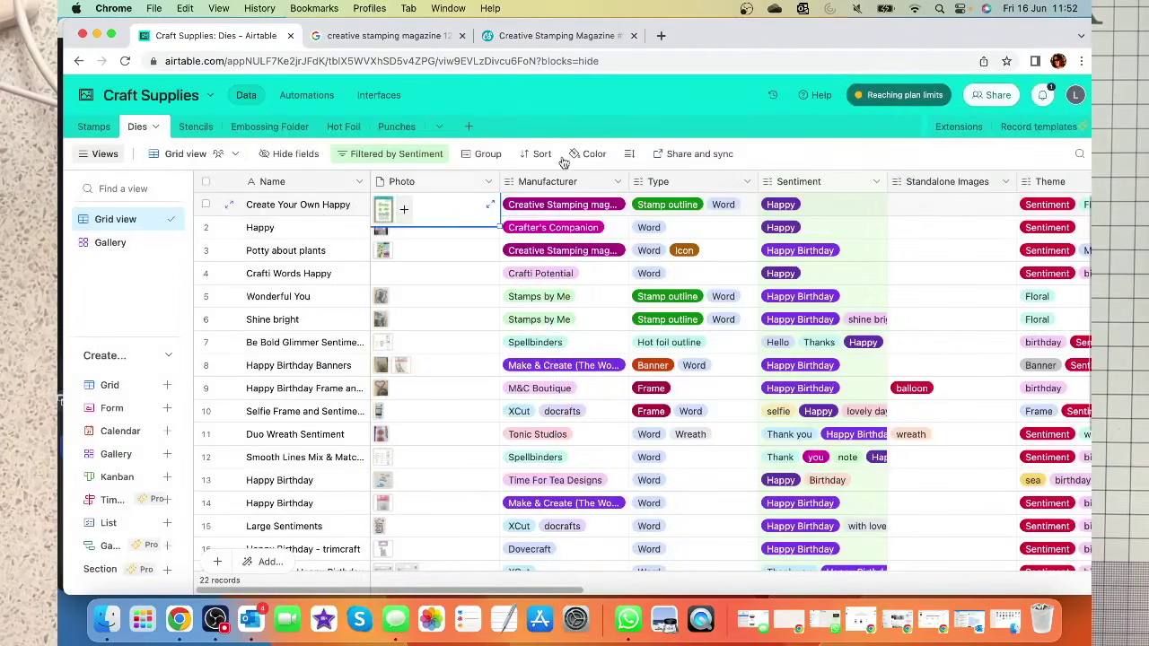
# - Remove Happy from the Sentiment filter, keeping only Happy Birthday
pyautogui.click(415, 154)
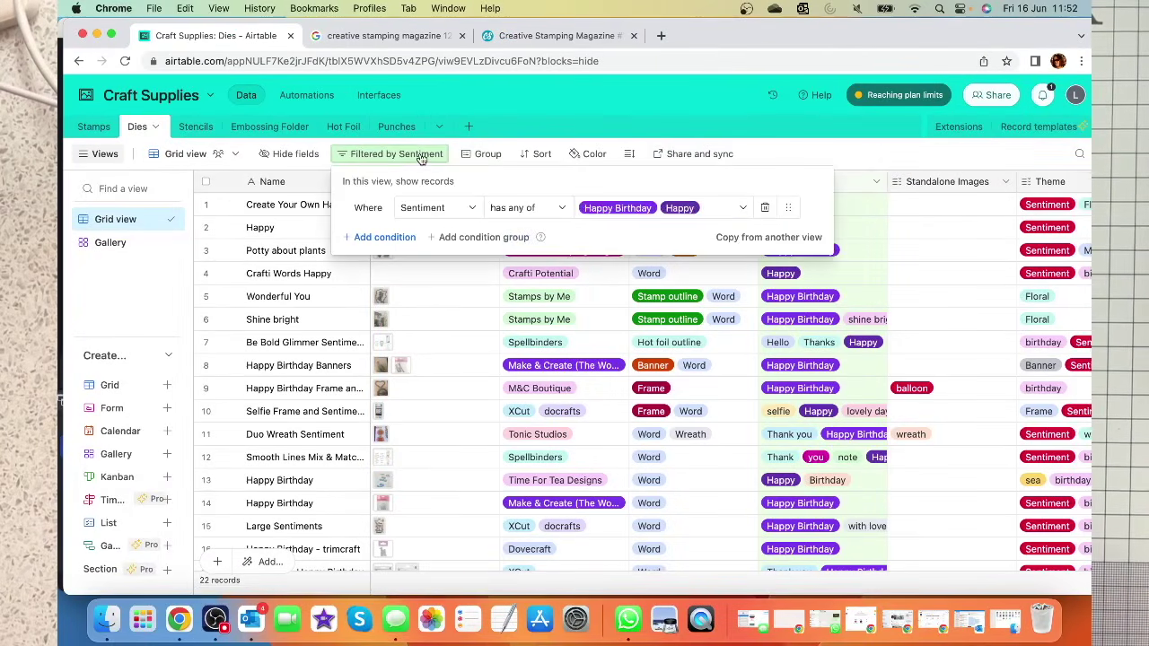
pyautogui.click(687, 210)
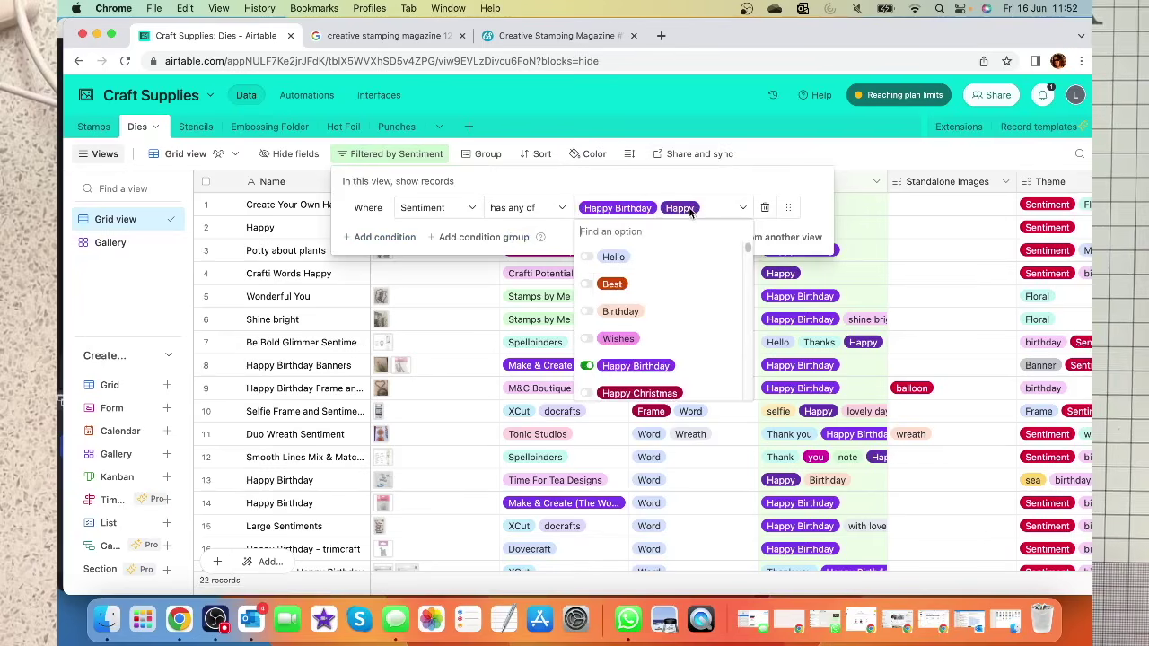
pyautogui.scroll(-3, 620, 314)
pyautogui.click(588, 349)
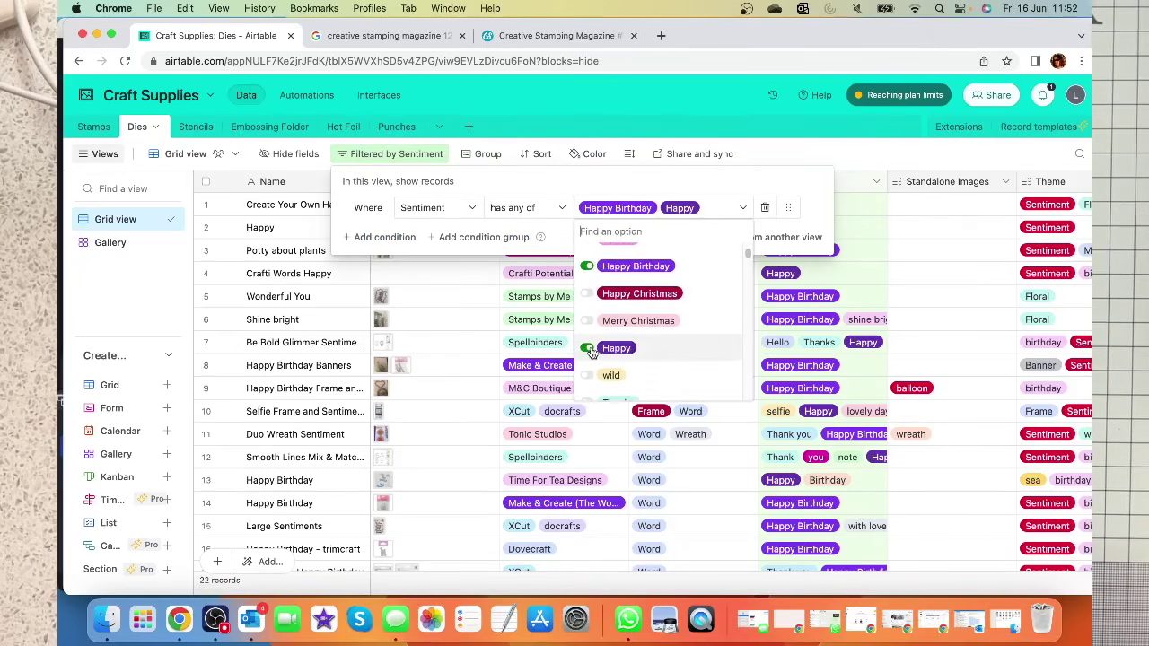
pyautogui.press('Escape')
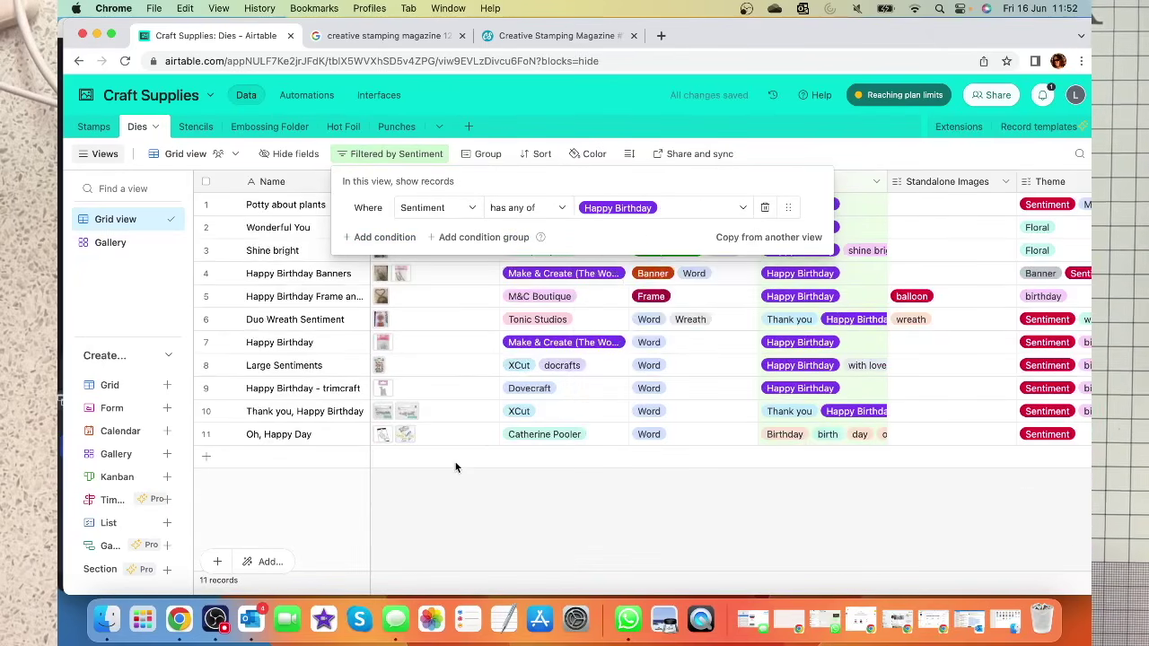
pyautogui.click(448, 458)
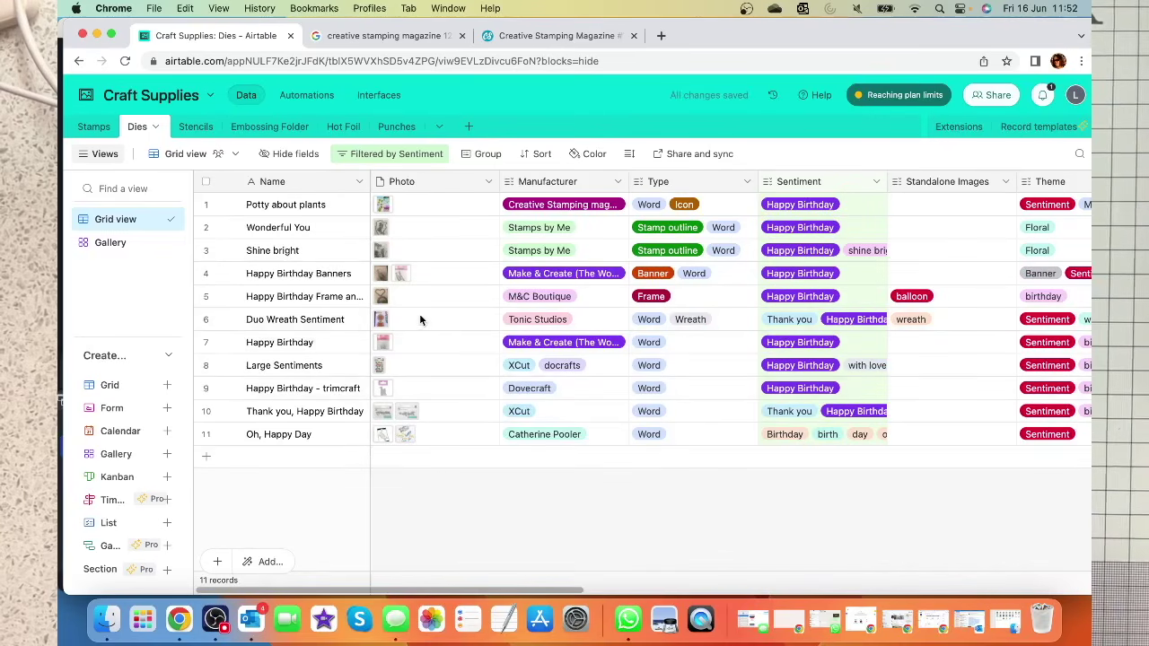
# - View the photos of the Potty about plants and Large Sentiments dies at full size
pyautogui.click(383, 205)
pyautogui.click(392, 204)
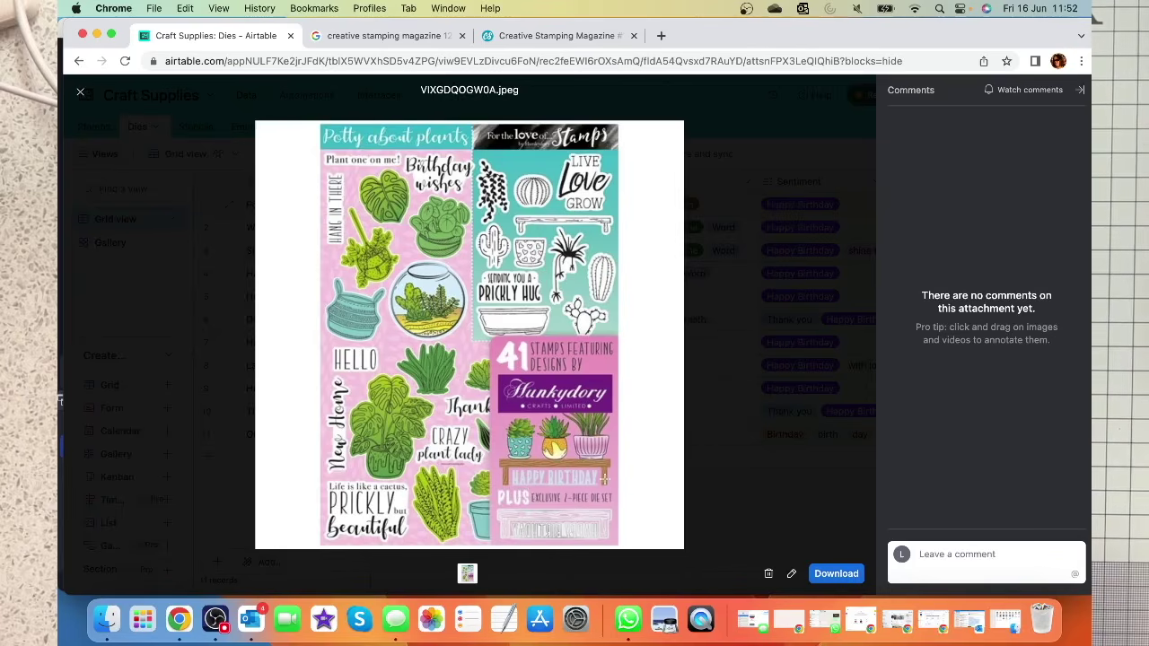
pyautogui.click(77, 94)
pyautogui.click(379, 366)
pyautogui.click(382, 367)
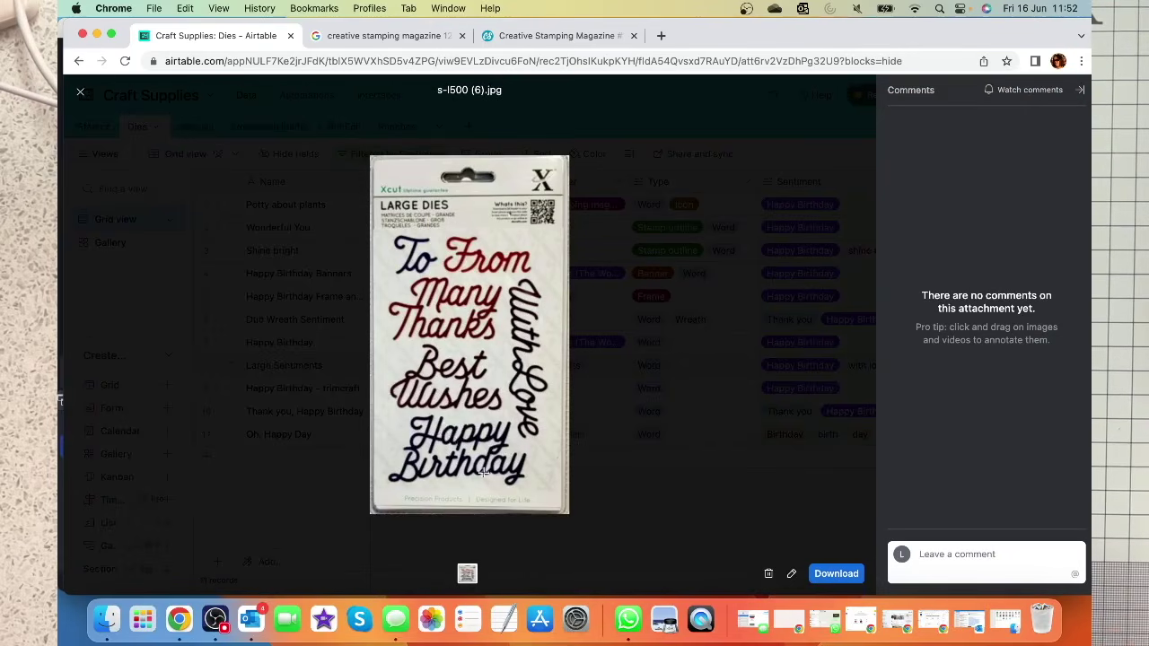
pyautogui.click(78, 90)
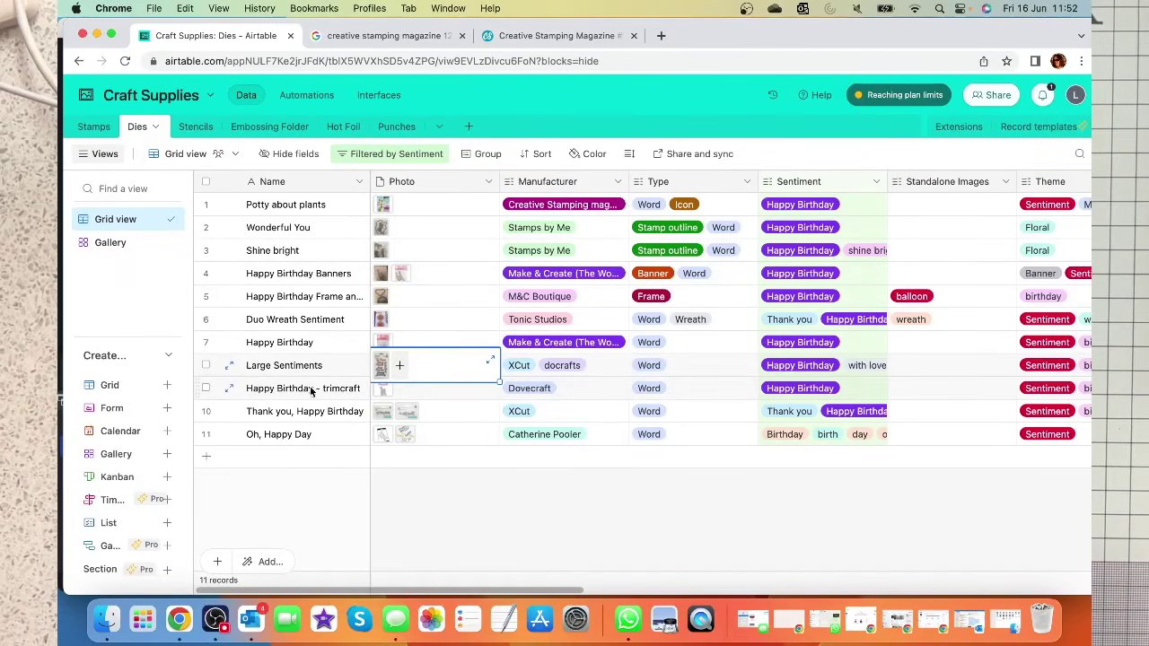
# - View the full-size photo of the Happy Birthday - trimcraft die
pyautogui.click(384, 392)
pyautogui.click(383, 390)
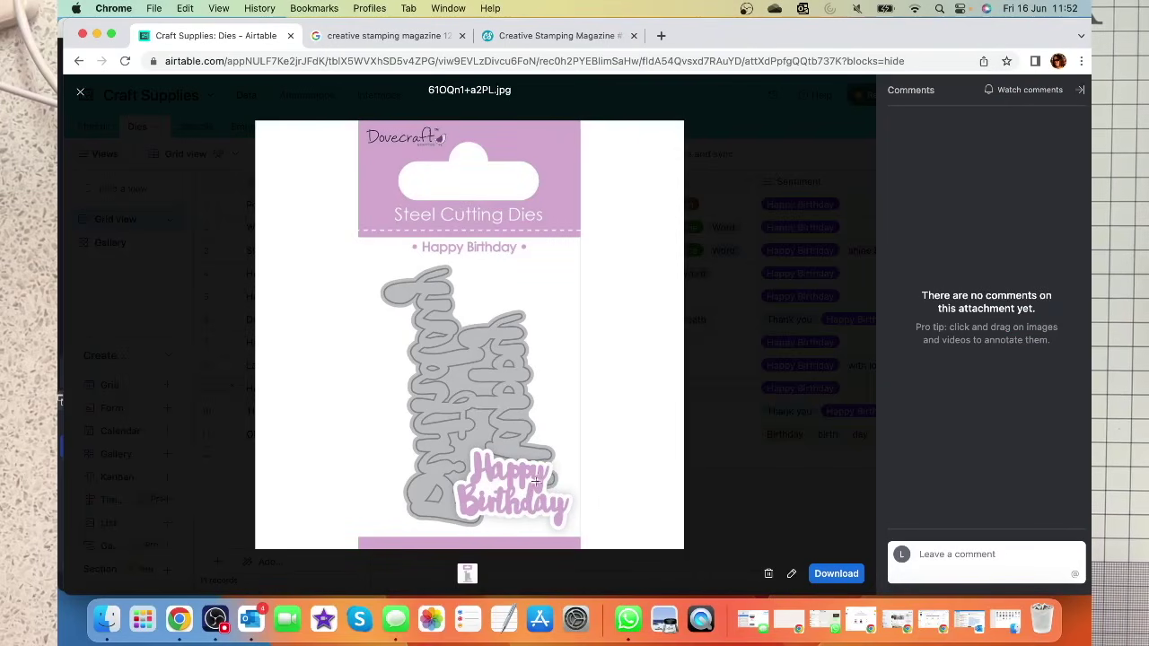
pyautogui.click(81, 94)
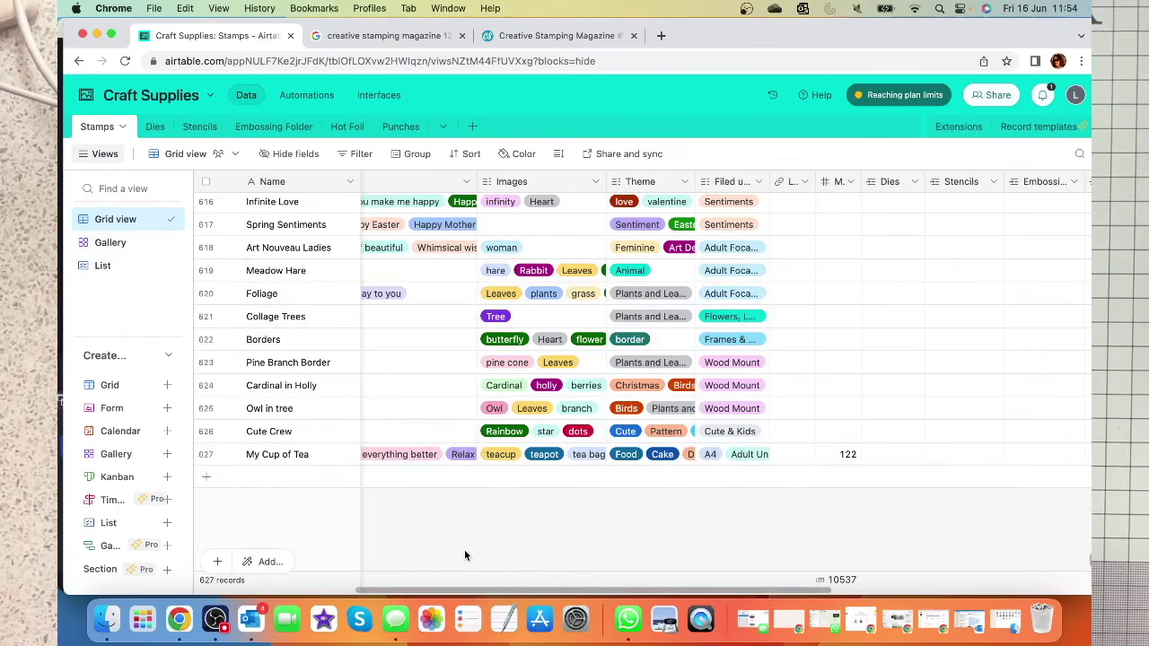
# - Leave the Craft Supplies base and open the Ink, Pens, Sprays base
pyautogui.moveTo(418, 590); pyautogui.dragTo(261, 595)
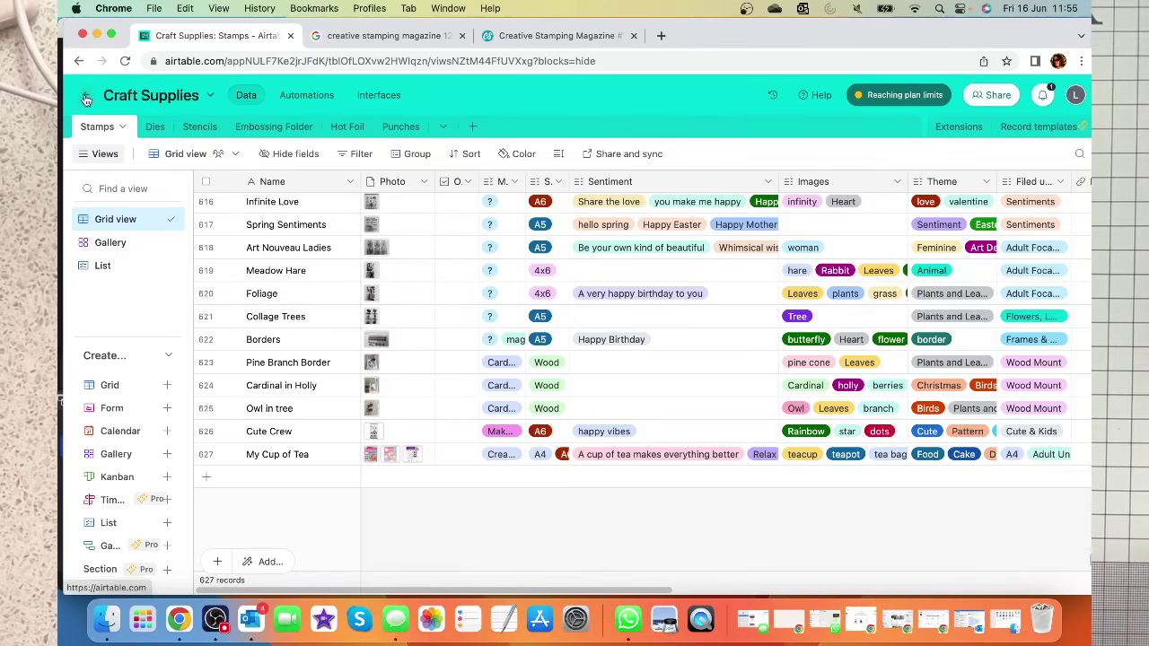
pyautogui.click(85, 94)
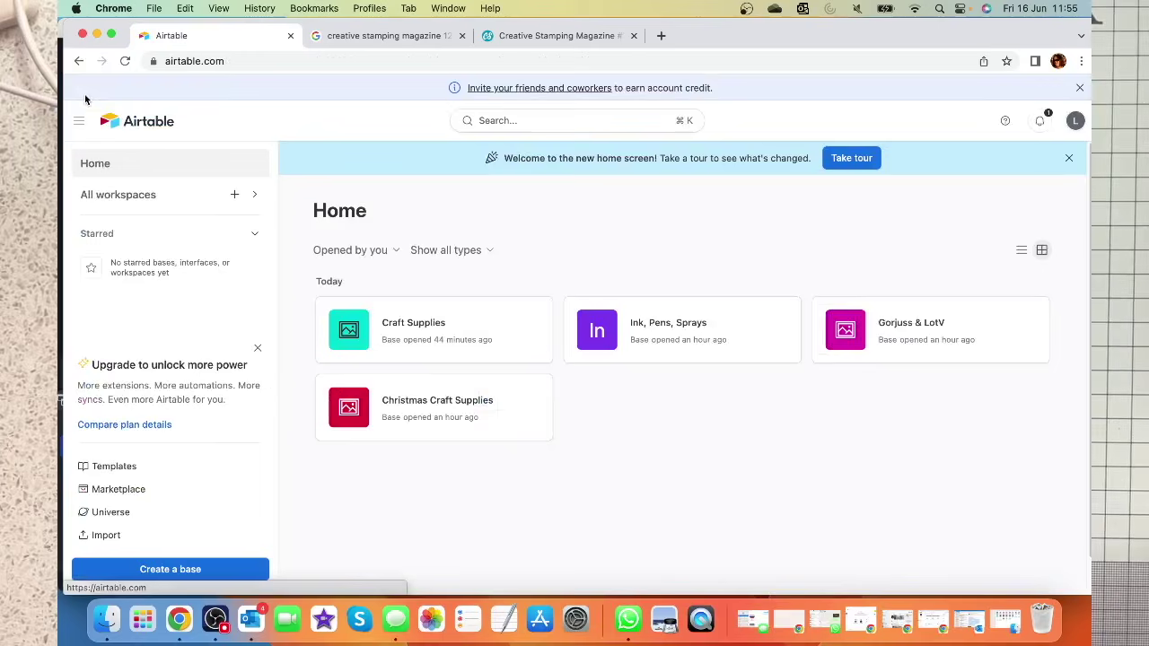
pyautogui.click(677, 346)
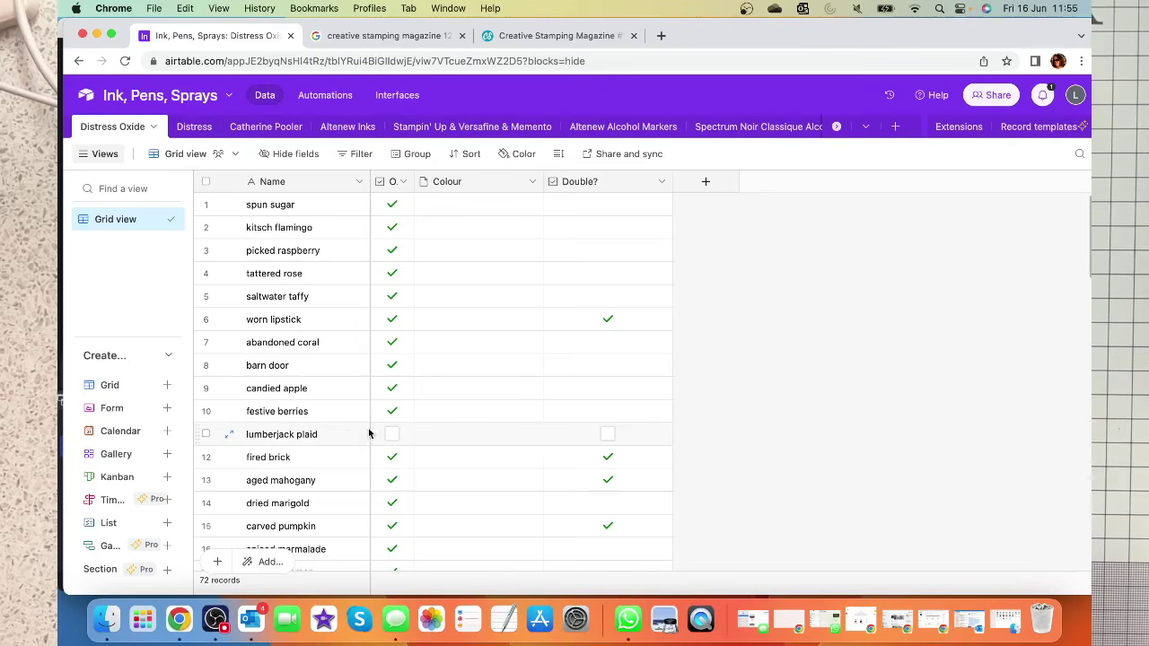
# - Check the tick boxes beside the Distress Oxide ink names down to the picket fence record
pyautogui.scroll(-15, 441, 480)
pyautogui.scroll(-2, 441, 479)
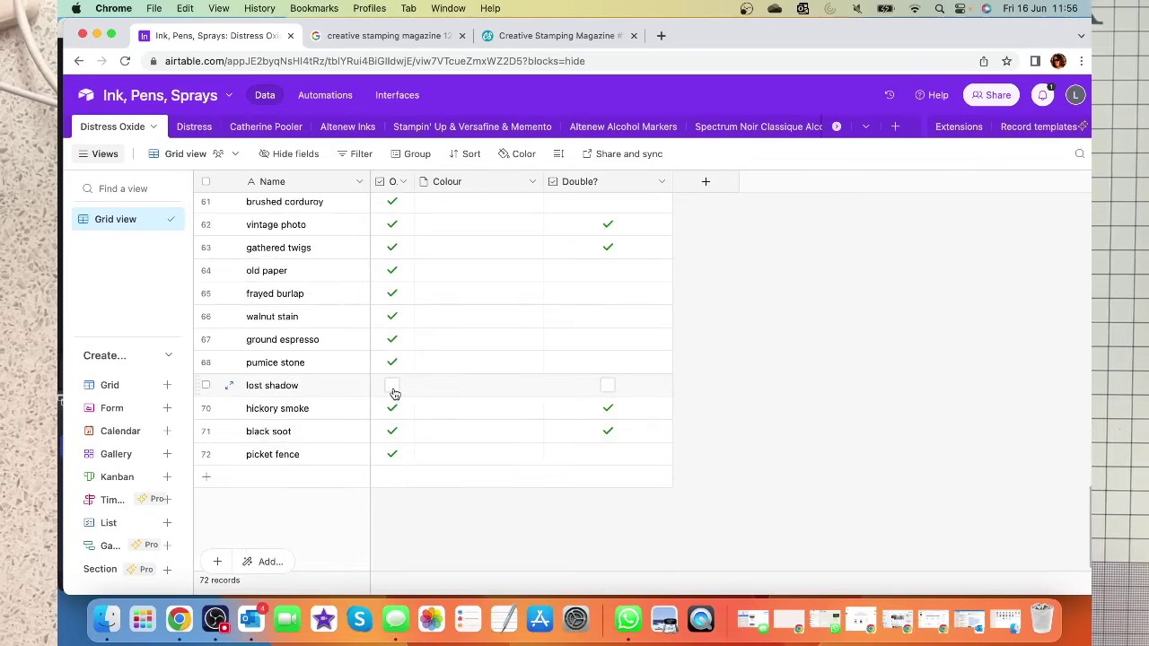
pyautogui.scroll(5, 475, 296)
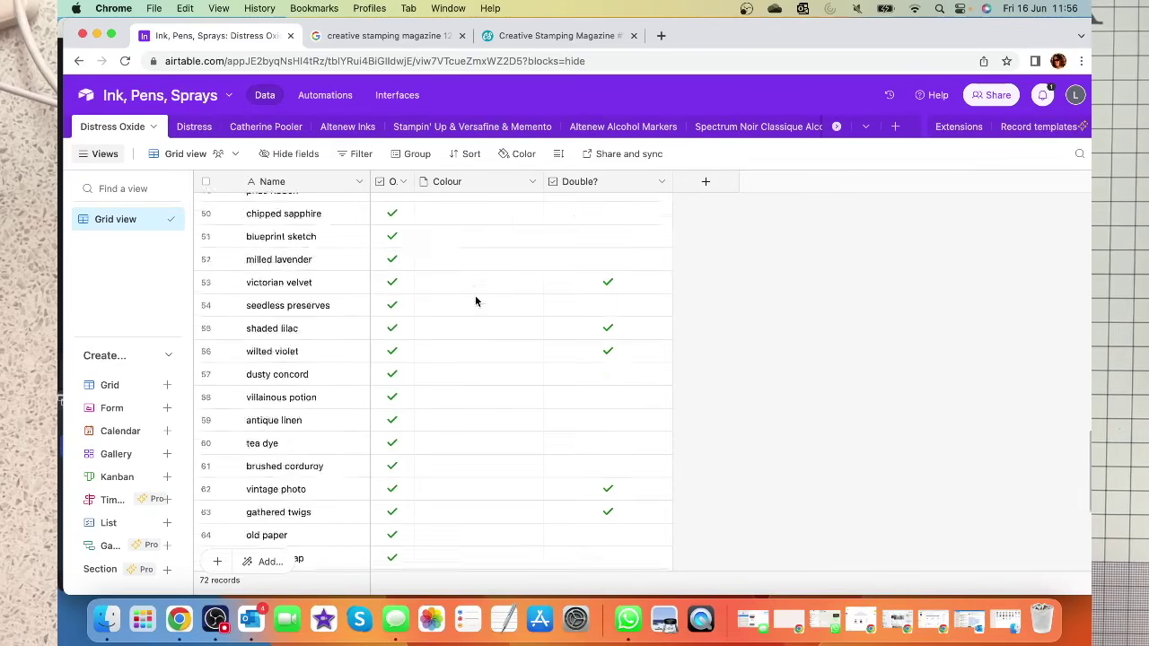
# - Examine which ink colours are ticked under Double? throughout the Distress Oxide table
pyautogui.scroll(14, 475, 301)
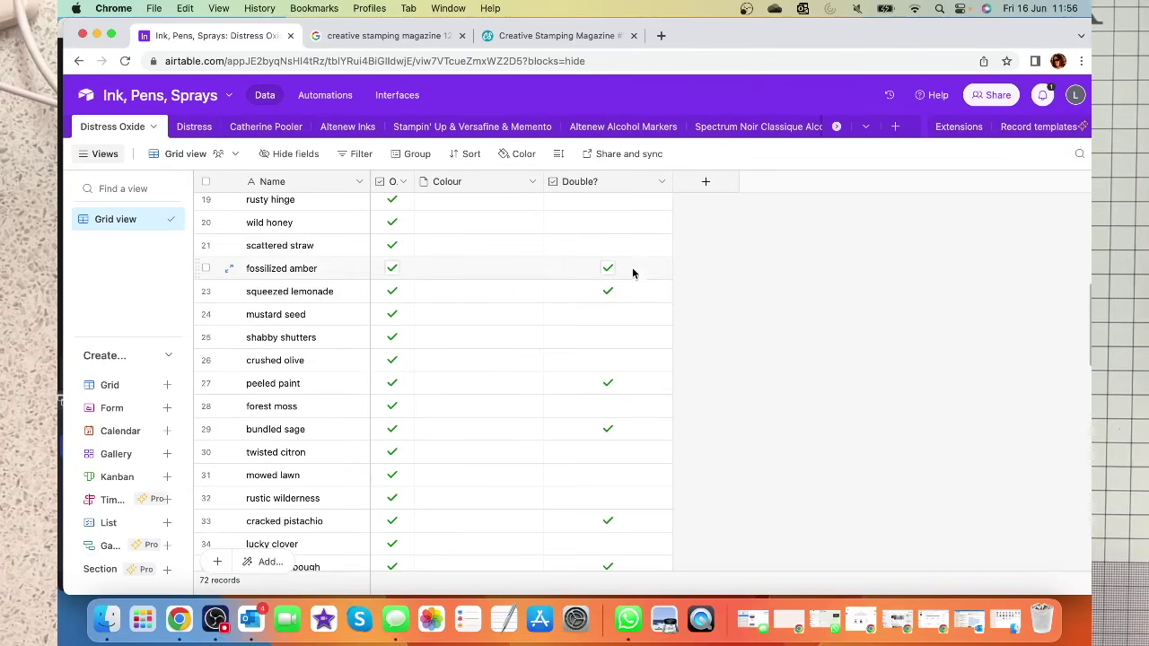
pyautogui.scroll(-15, 626, 444)
pyautogui.scroll(5, 620, 438)
pyautogui.scroll(5, 605, 206)
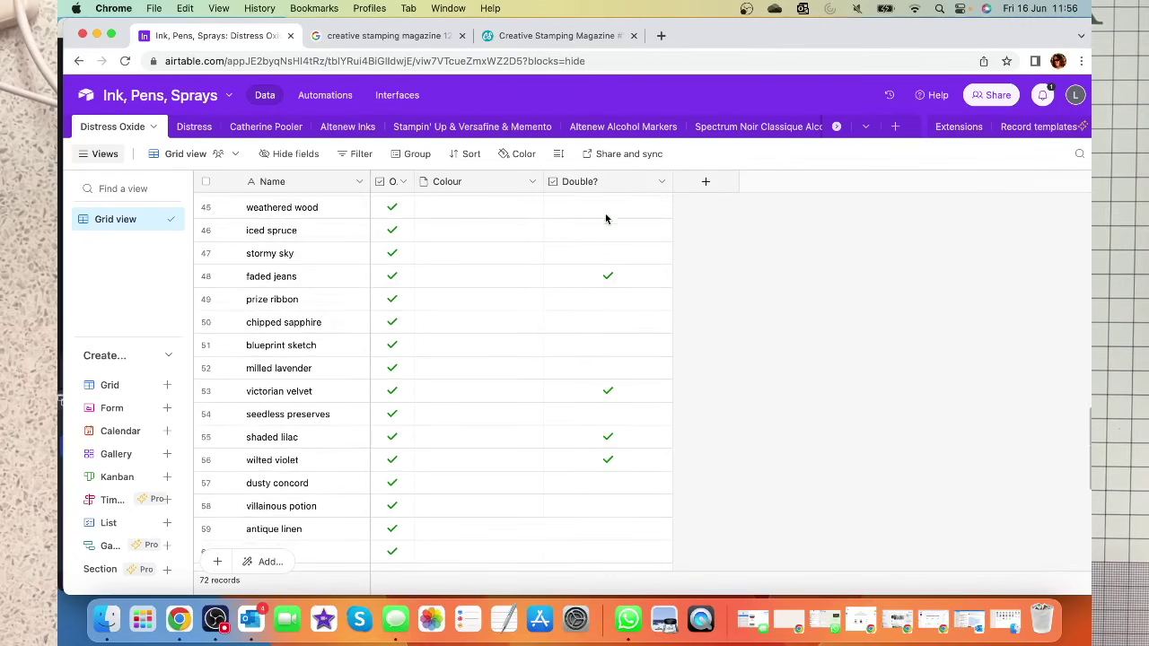
pyautogui.scroll(2, 513, 277)
pyautogui.scroll(2, 513, 277)
pyautogui.scroll(4, 512, 287)
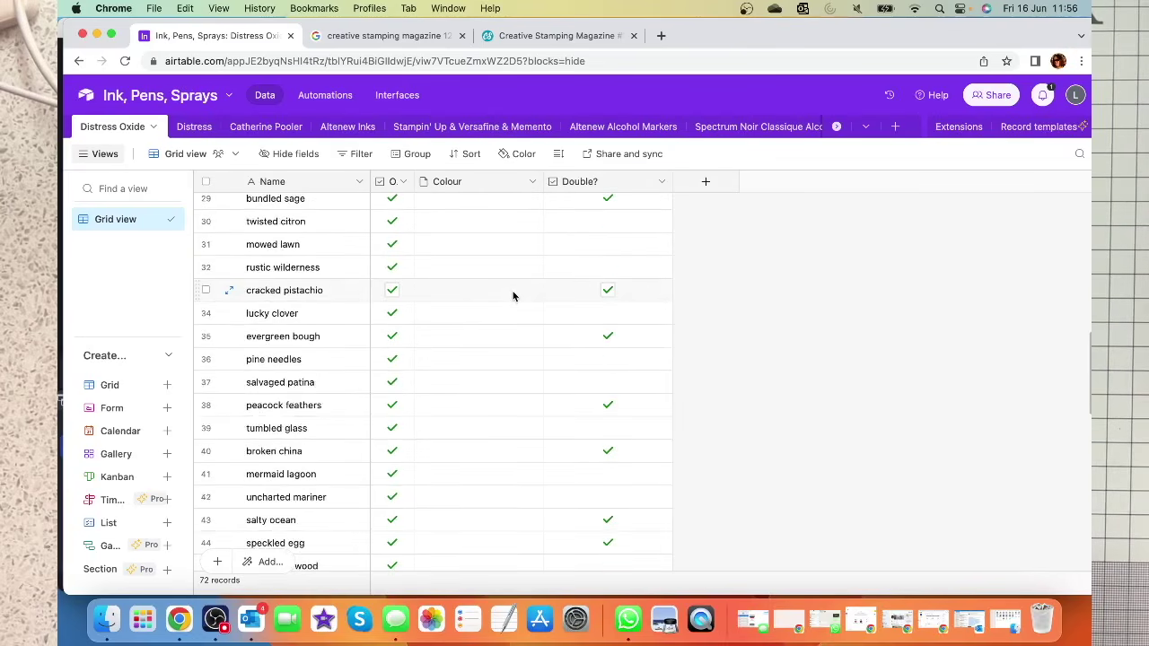
pyautogui.scroll(-10, 497, 314)
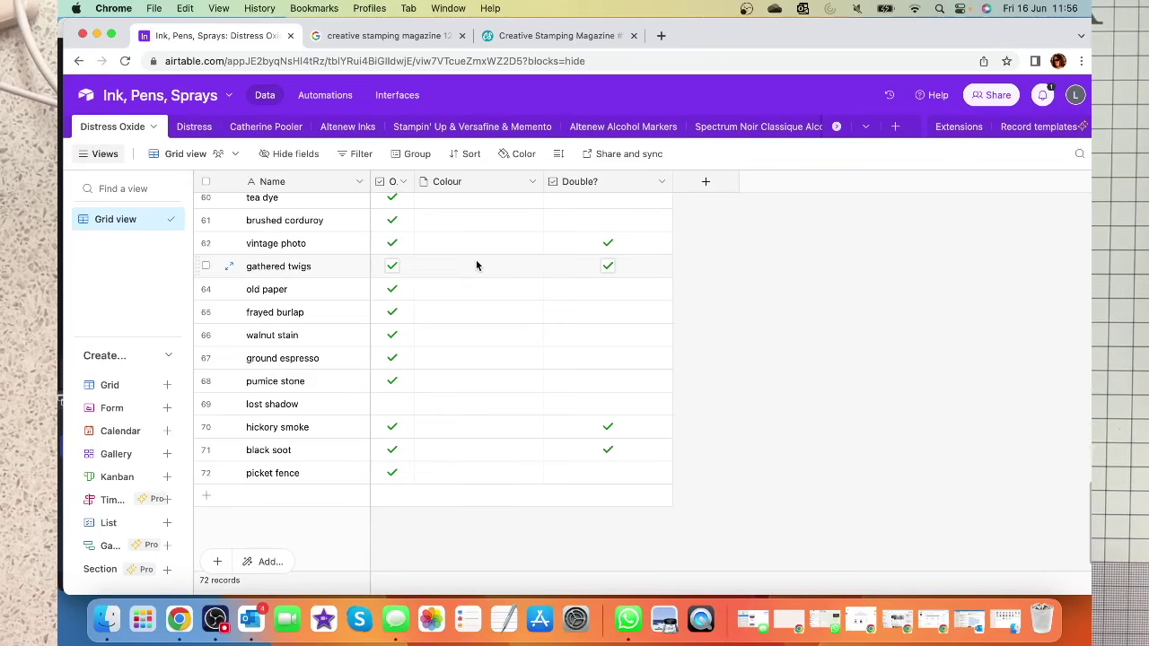
pyautogui.scroll(1, 477, 263)
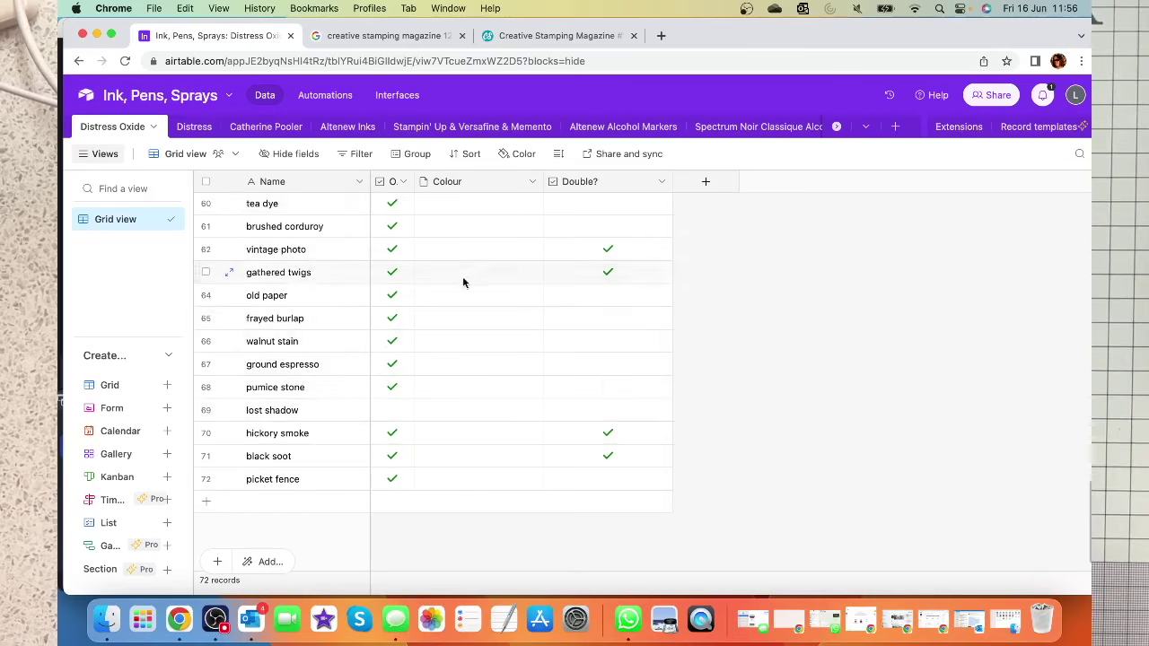
pyautogui.scroll(15, 490, 318)
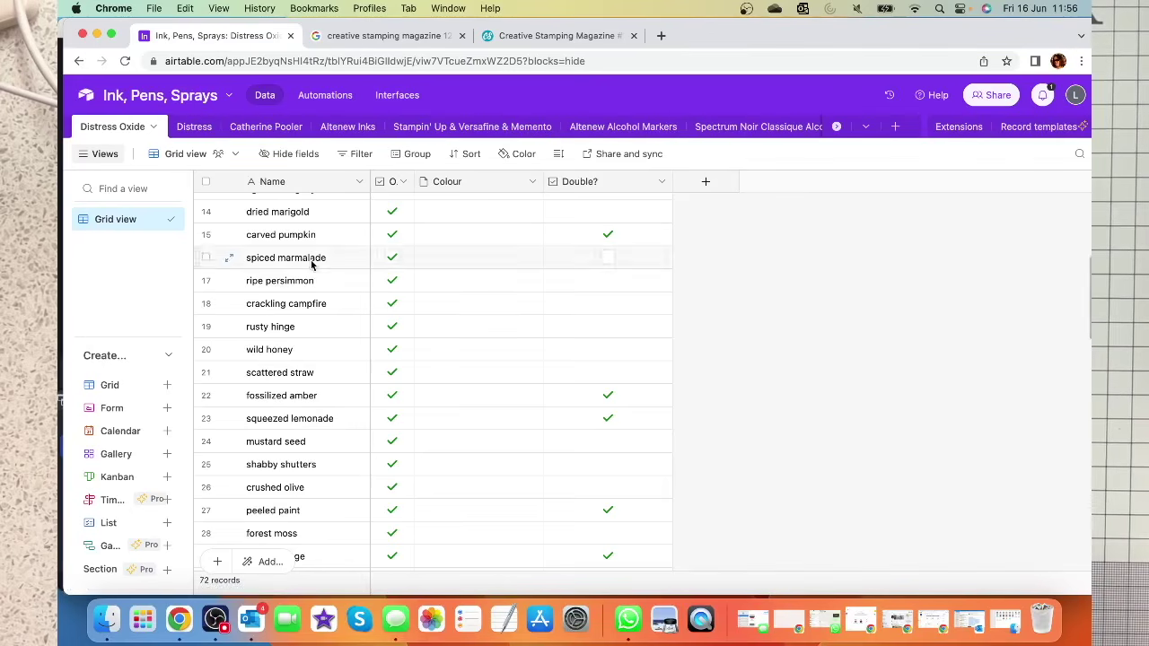
pyautogui.scroll(5, 231, 264)
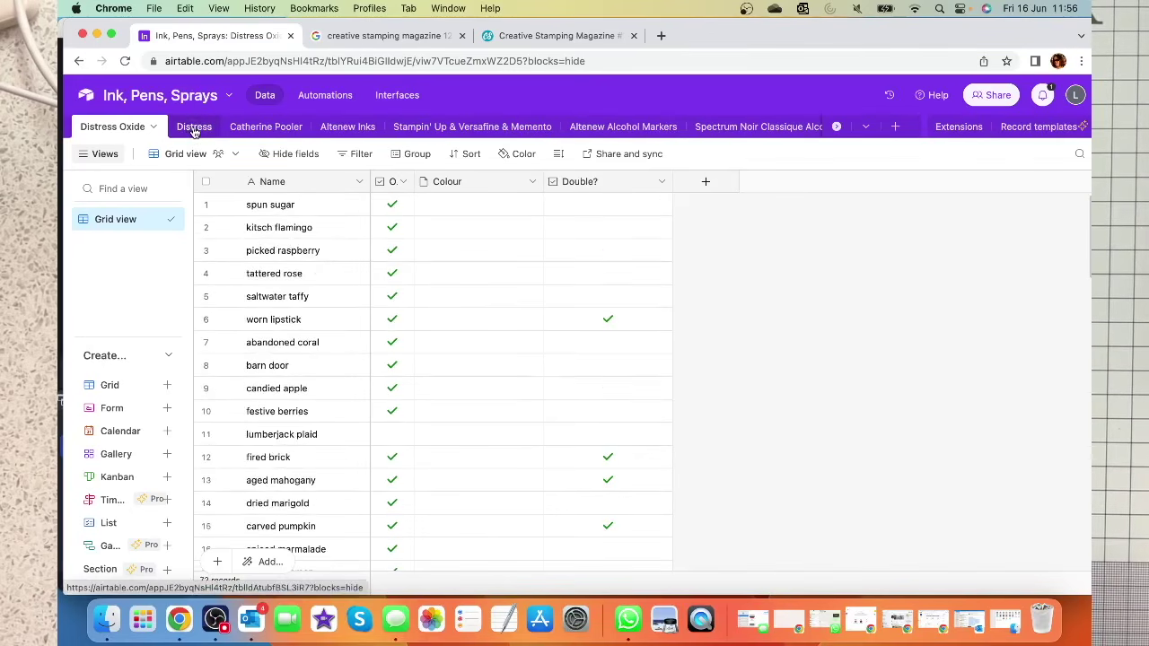
# - Open the Distress table and examine which inks are ticked as owned or double and their Full or Mini tags
pyautogui.click(193, 127)
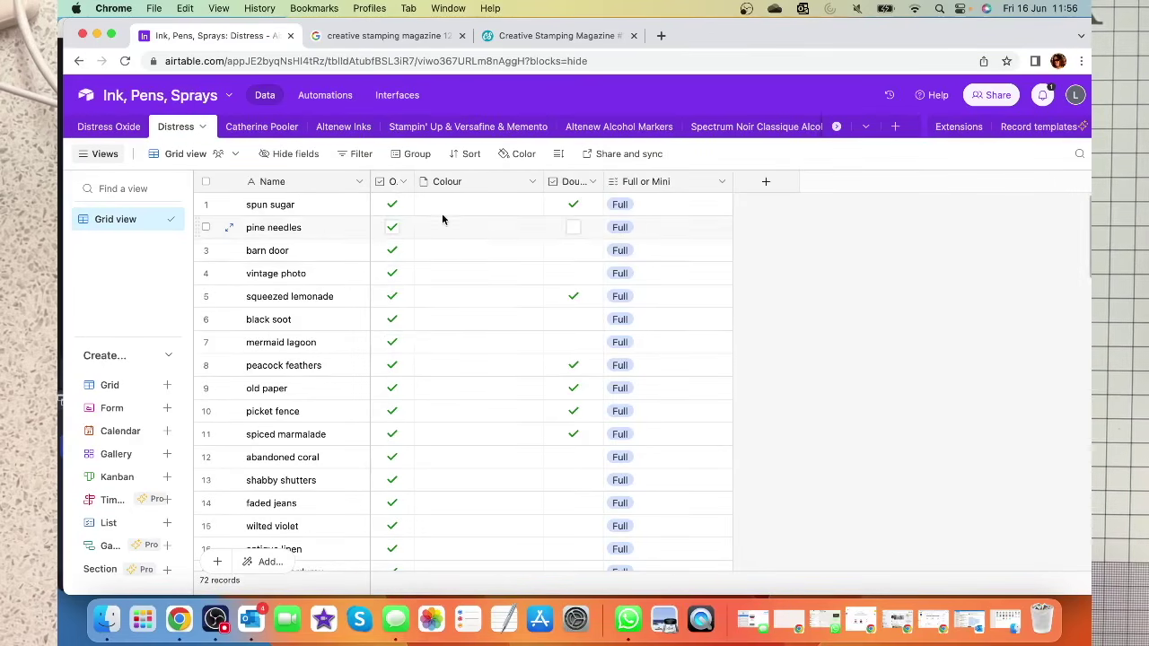
pyautogui.scroll(-20, 417, 272)
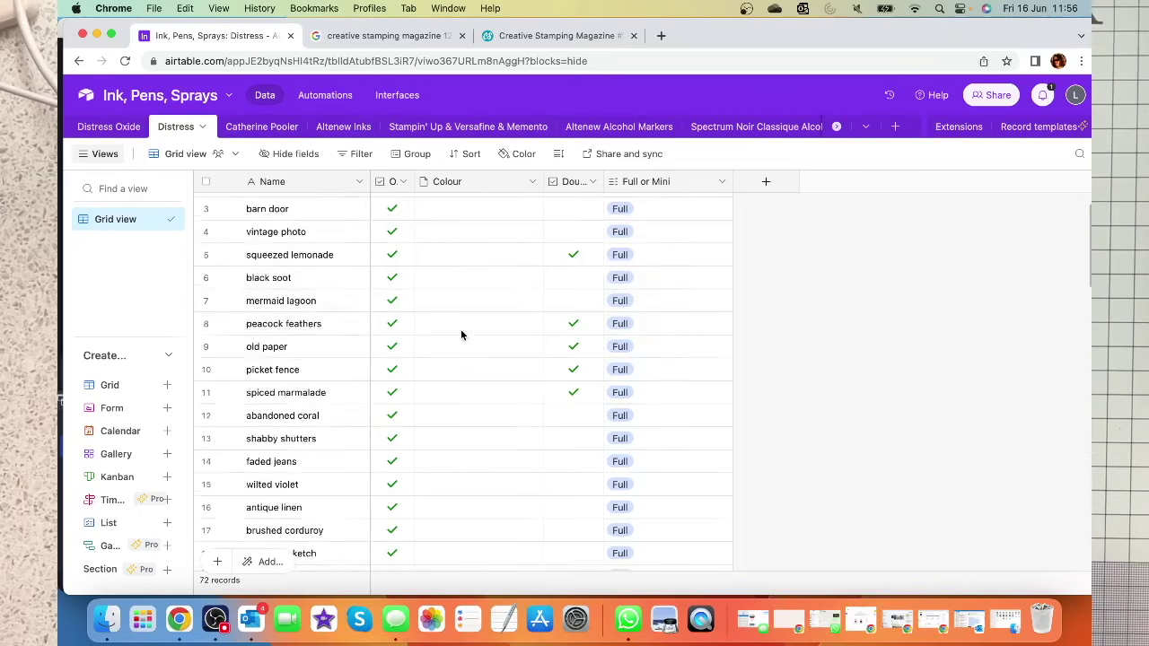
pyautogui.scroll(20, 431, 270)
pyautogui.scroll(-8, 434, 262)
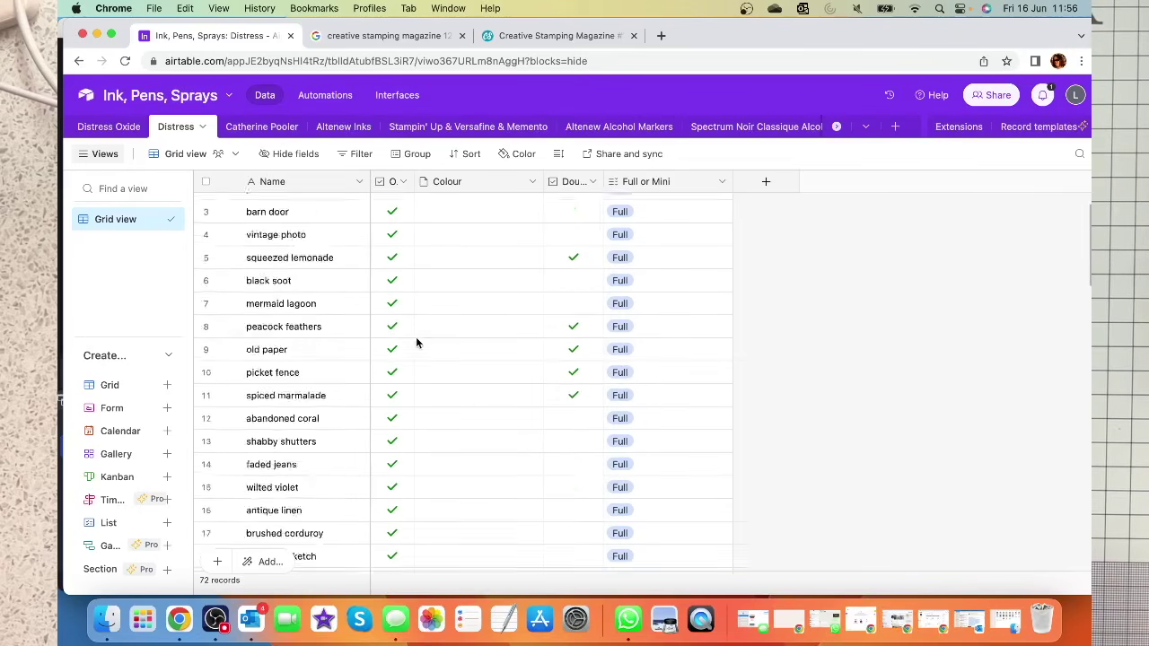
pyautogui.scroll(8, 502, 415)
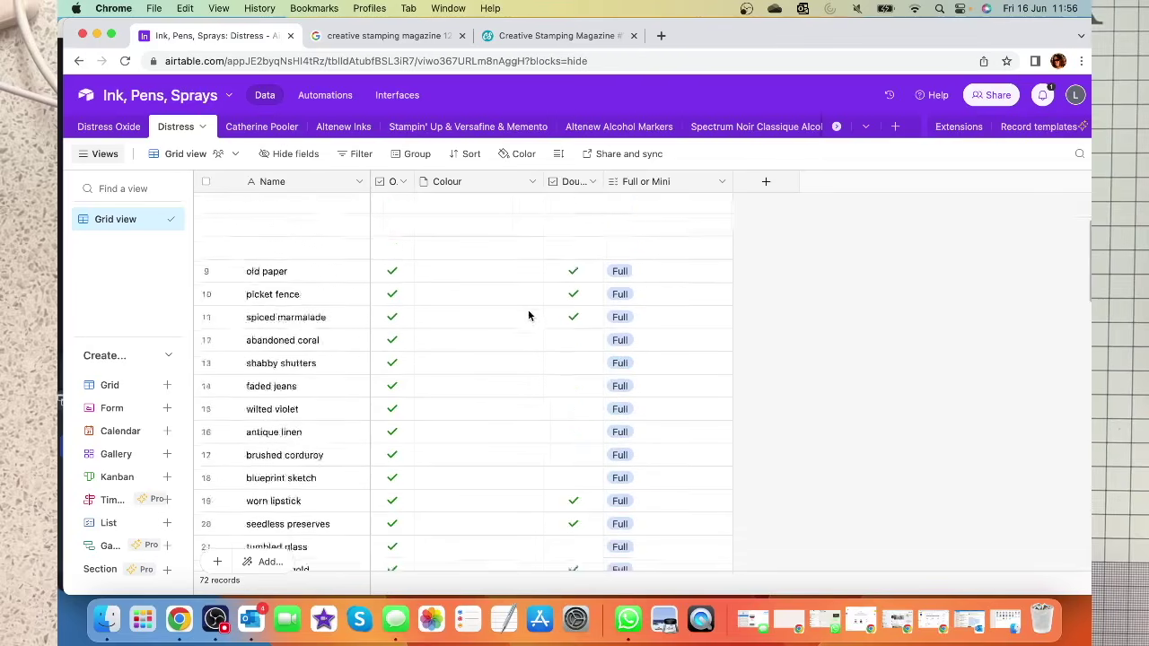
pyautogui.scroll(-8, 467, 377)
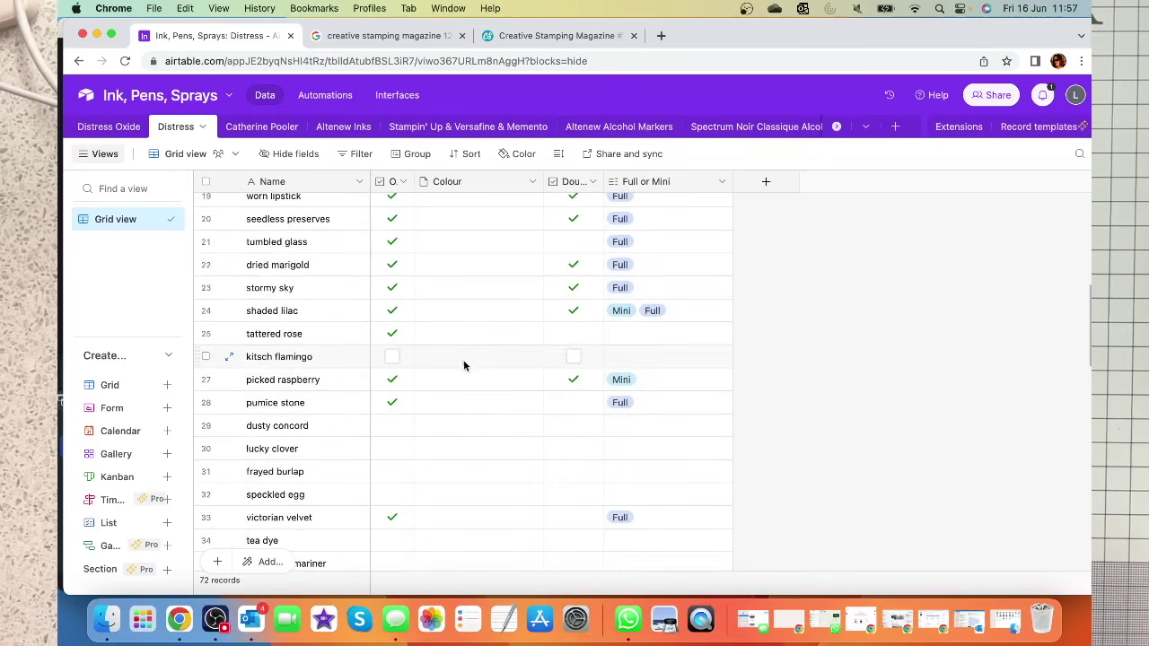
pyautogui.scroll(-1, 488, 356)
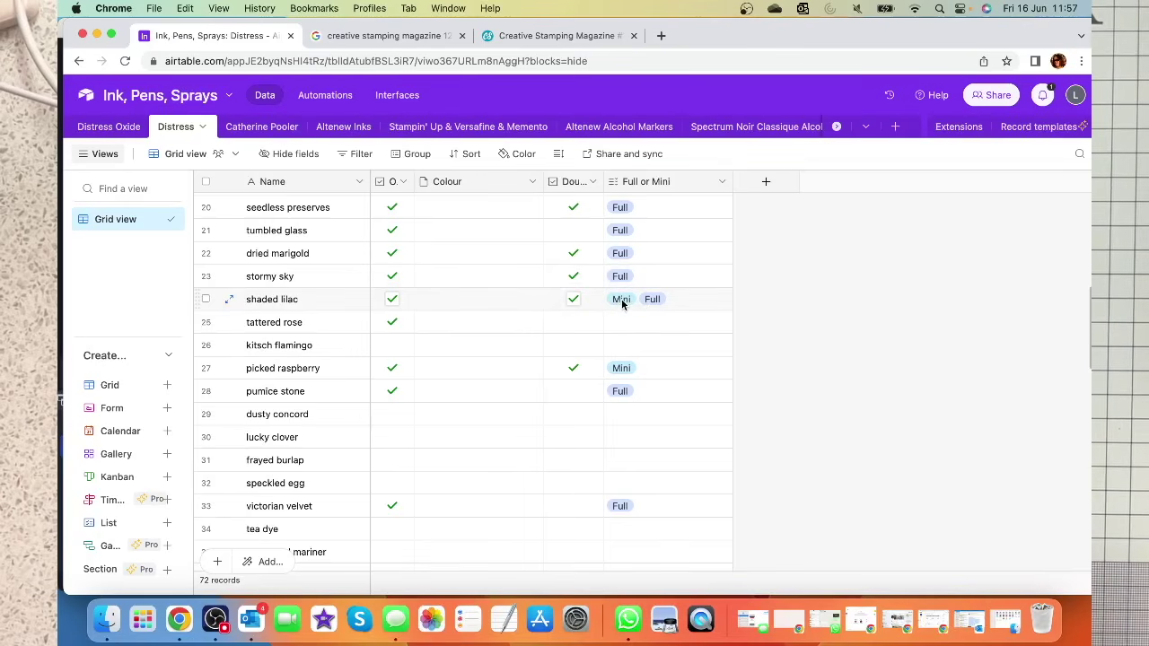
pyautogui.scroll(-1, 622, 303)
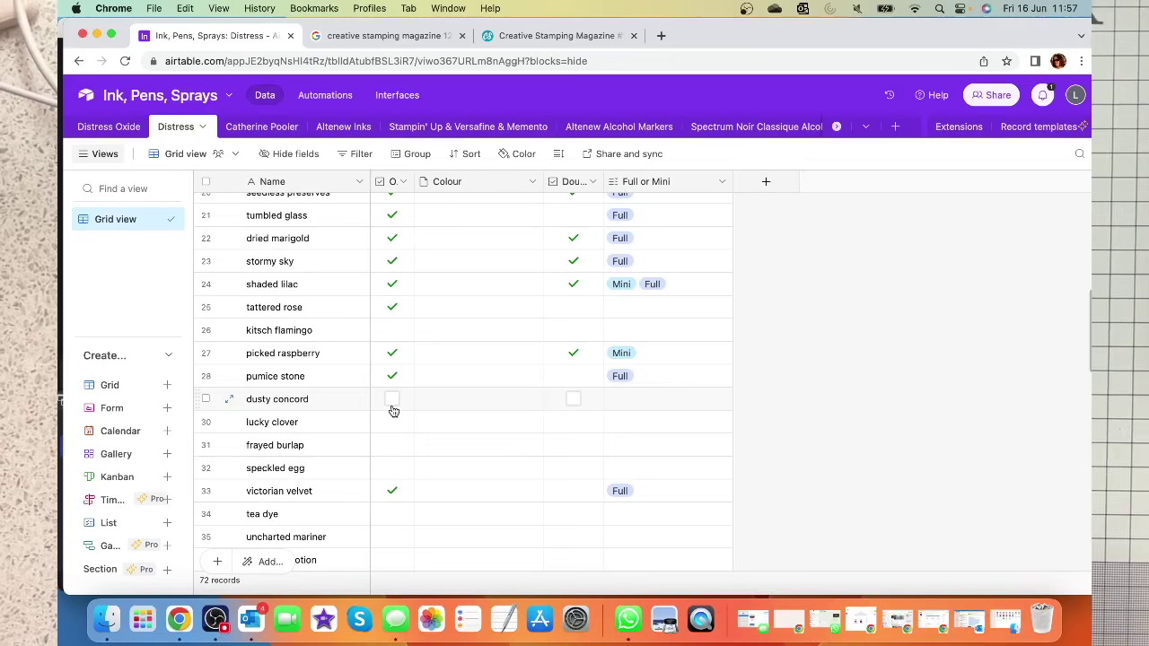
pyautogui.scroll(-1, 396, 403)
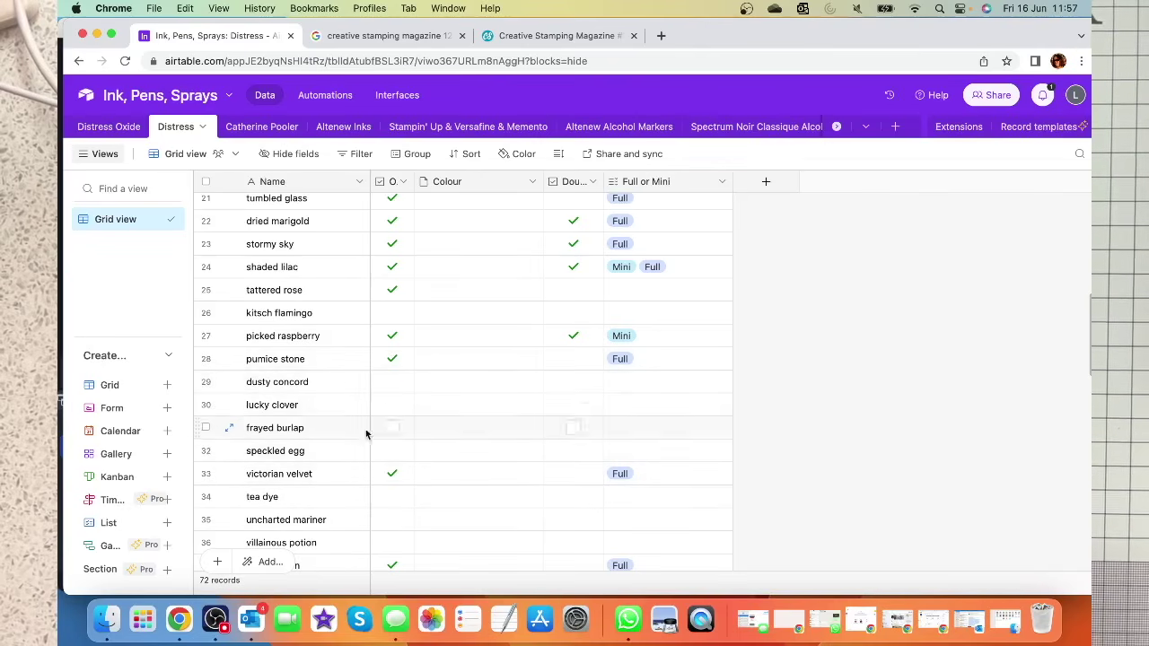
pyautogui.scroll(-10, 539, 421)
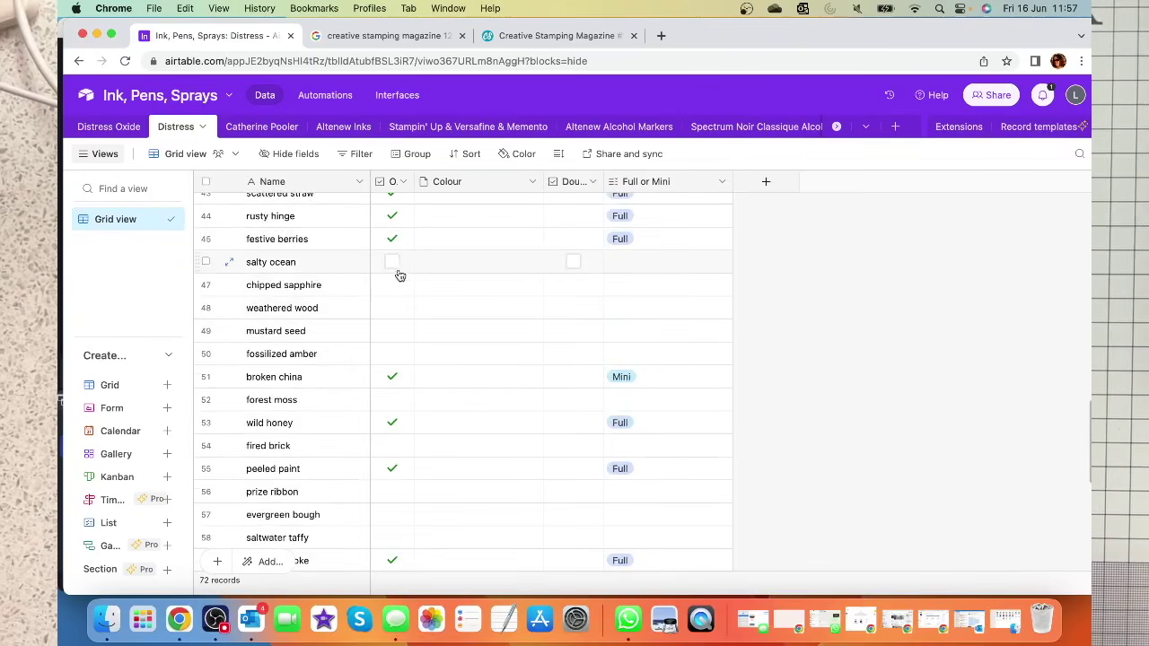
# - Open the Catherine Pooler table and review its owned ticks, set names and colour wheel collections
pyautogui.click(260, 128)
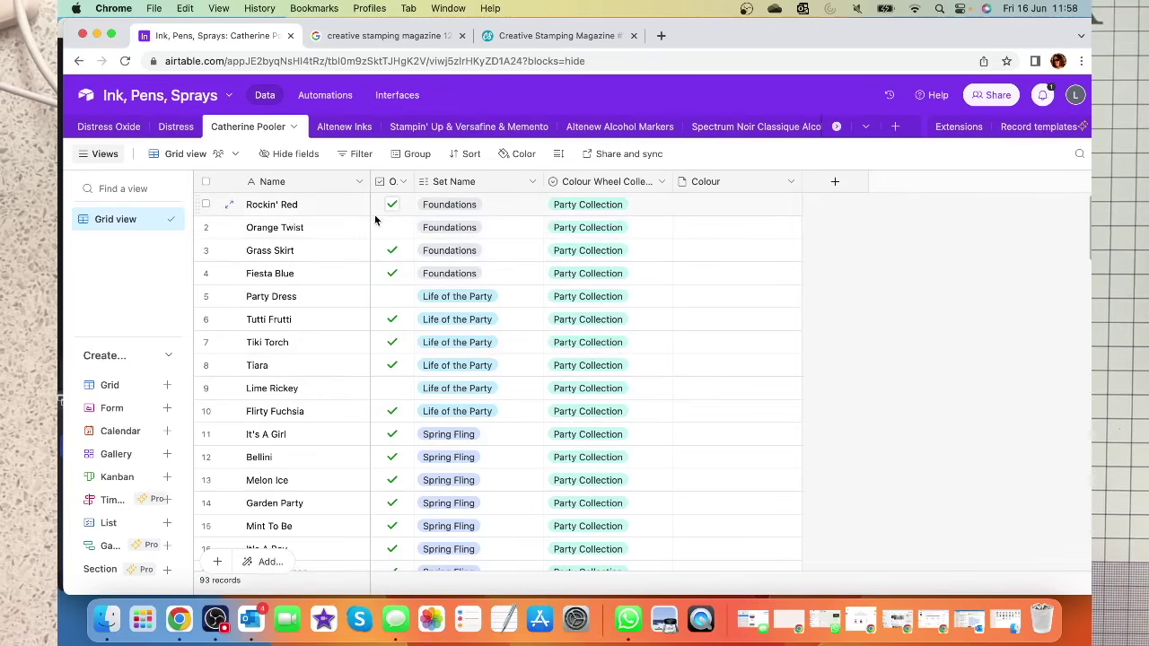
pyautogui.scroll(-15, 395, 422)
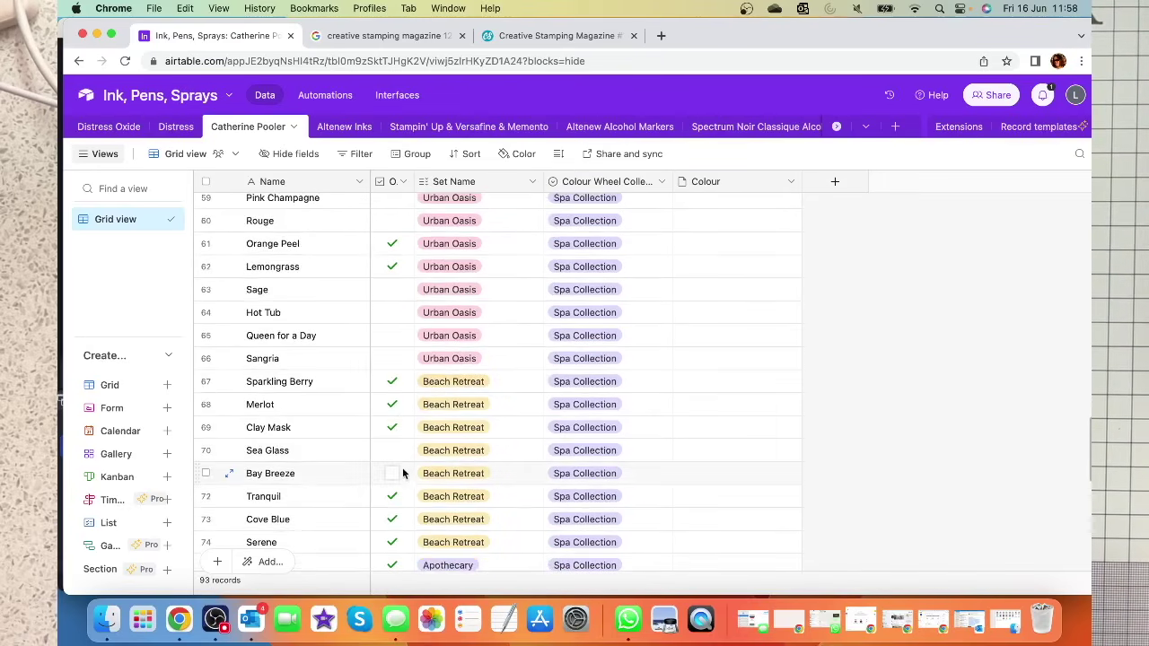
pyautogui.scroll(-4, 403, 467)
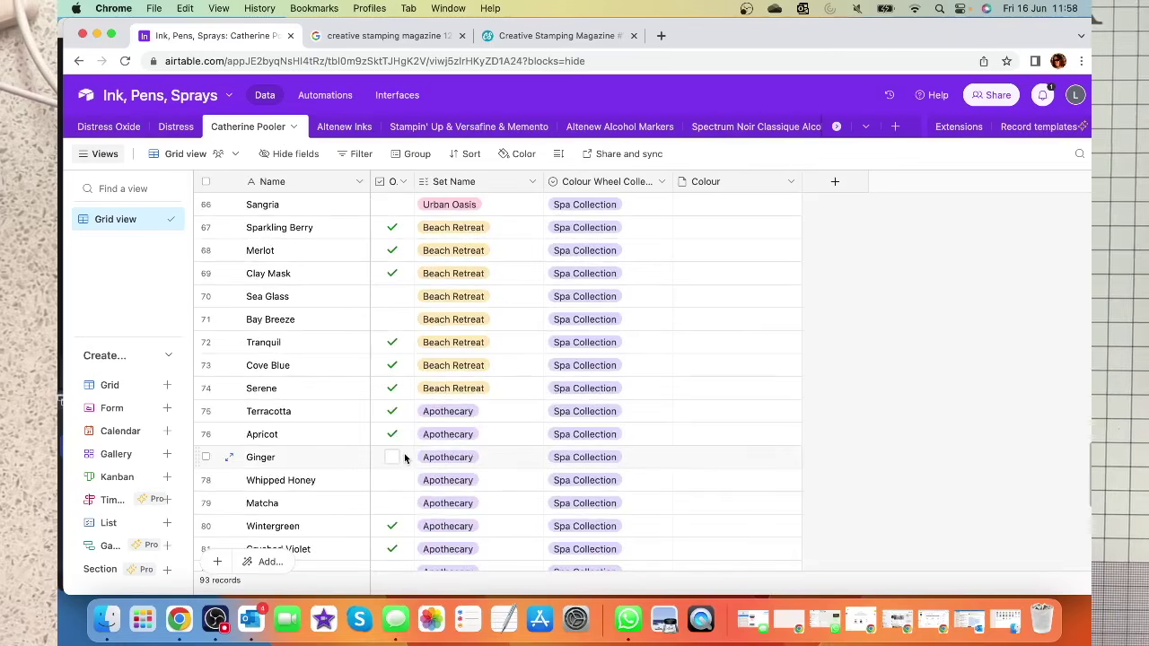
# - Open the Altenew Inks table and review the owned ticks and set names through to the last record
pyautogui.click(343, 131)
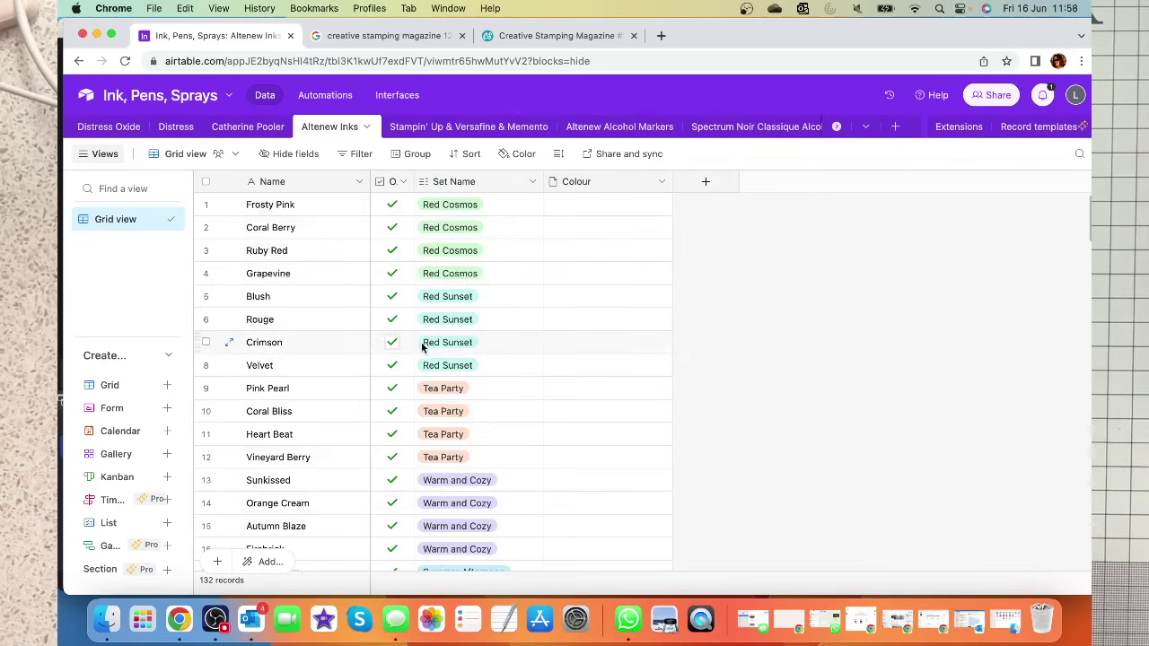
pyautogui.scroll(-10, 402, 431)
pyautogui.scroll(-5, 401, 433)
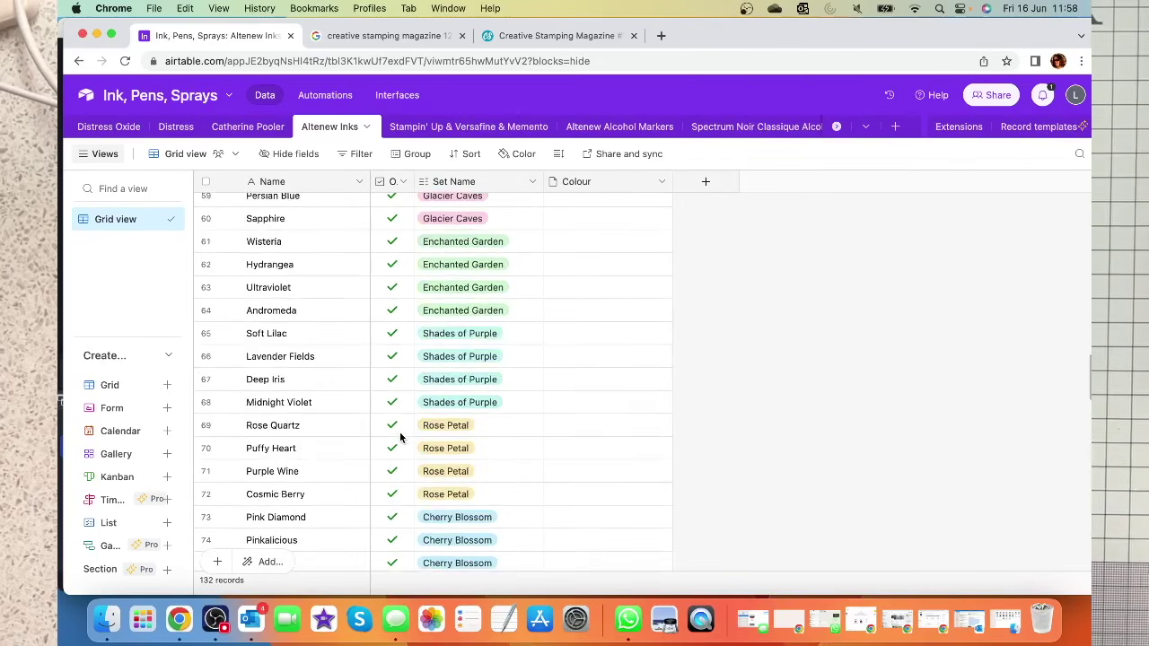
pyautogui.scroll(-2, 422, 404)
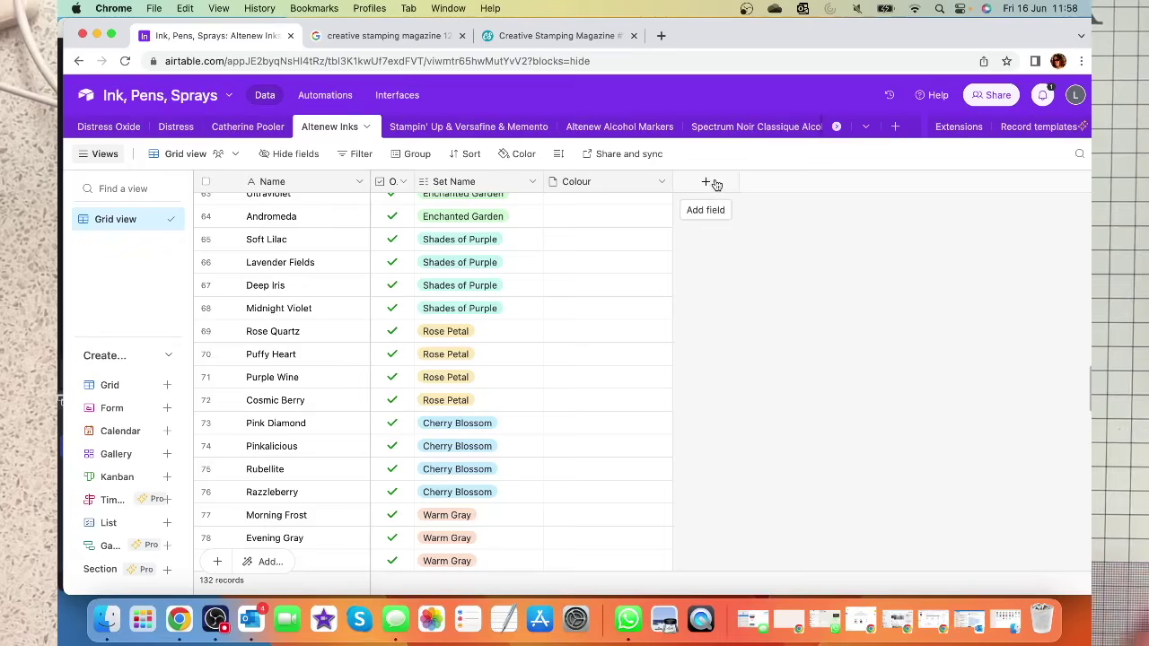
pyautogui.scroll(-5, 401, 459)
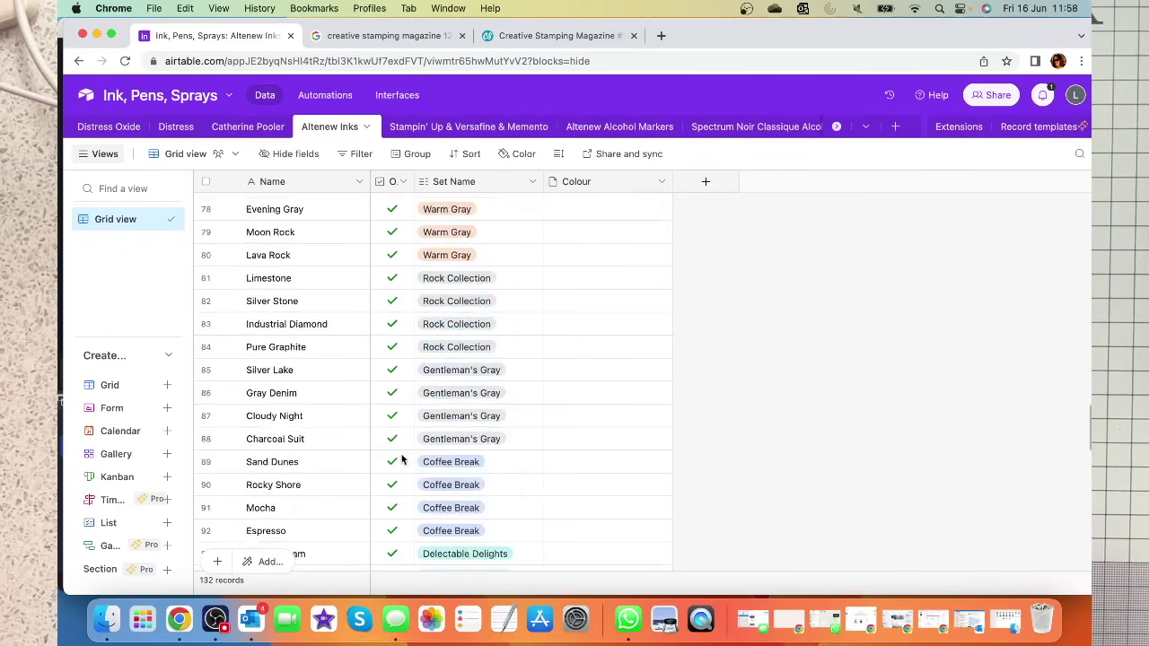
pyautogui.scroll(-10, 401, 459)
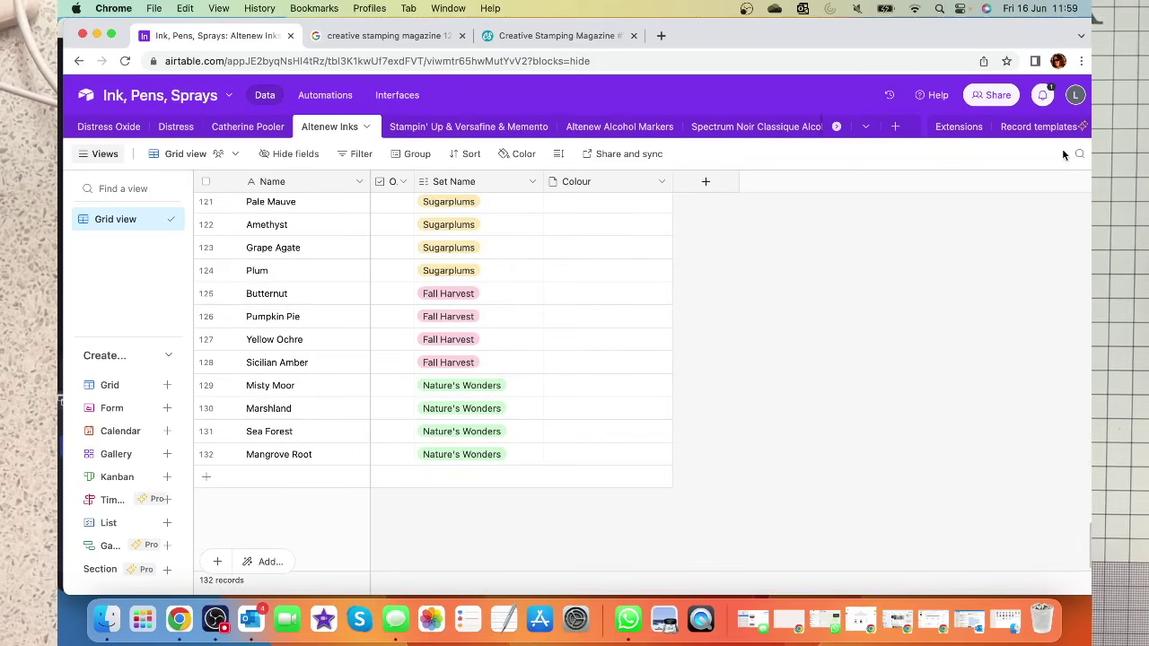
# - Search the Altenew Inks table for "pine" and check the matching ink record
pyautogui.click(1079, 154)
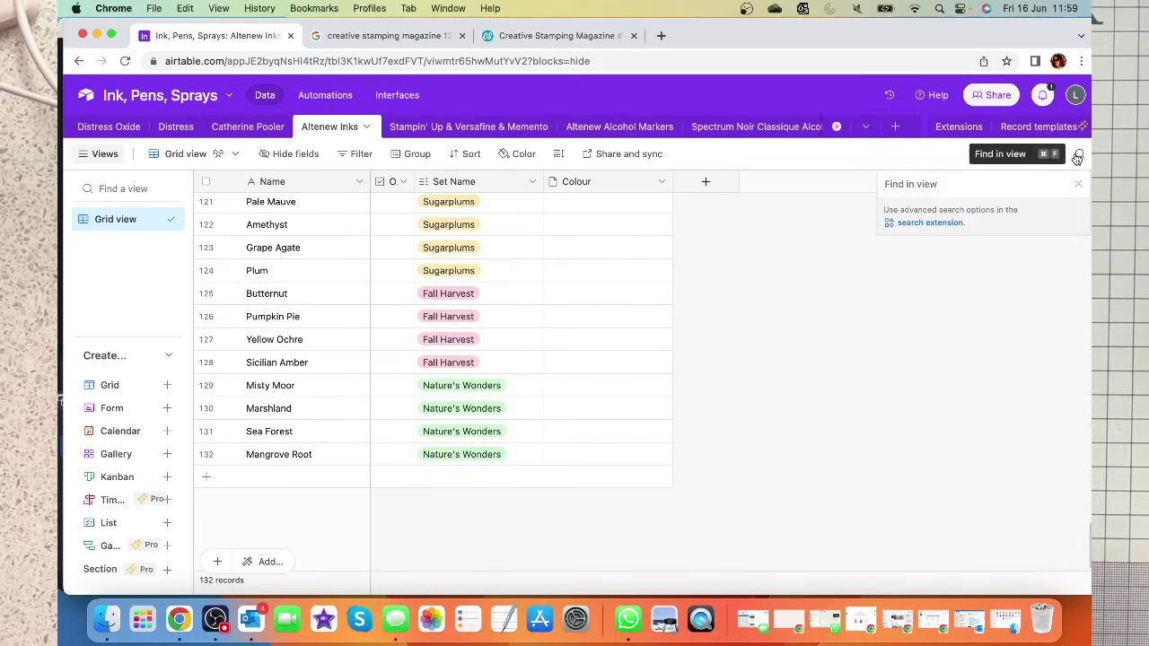
pyautogui.write('pine')
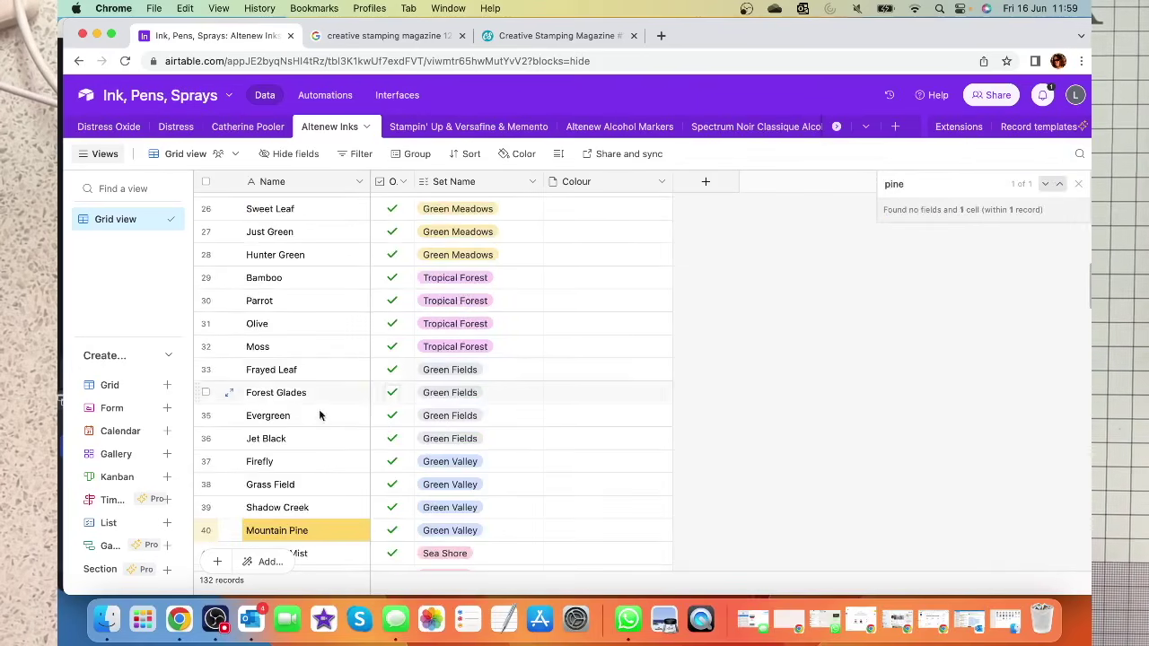
pyautogui.scroll(-1, 355, 481)
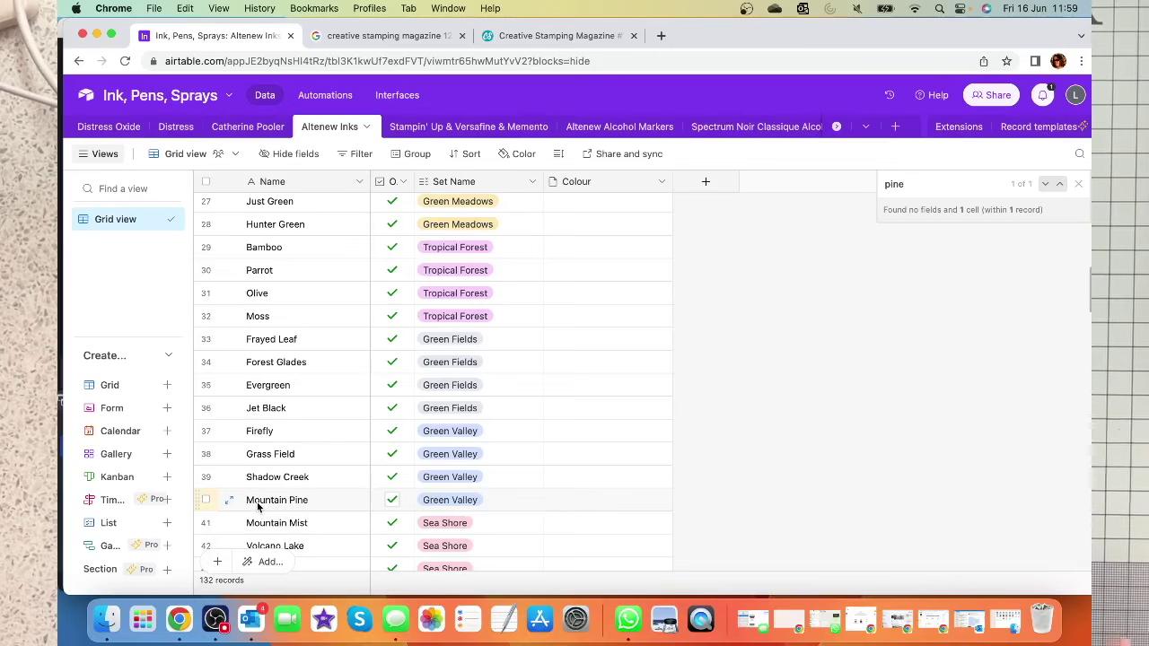
pyautogui.press('Return')
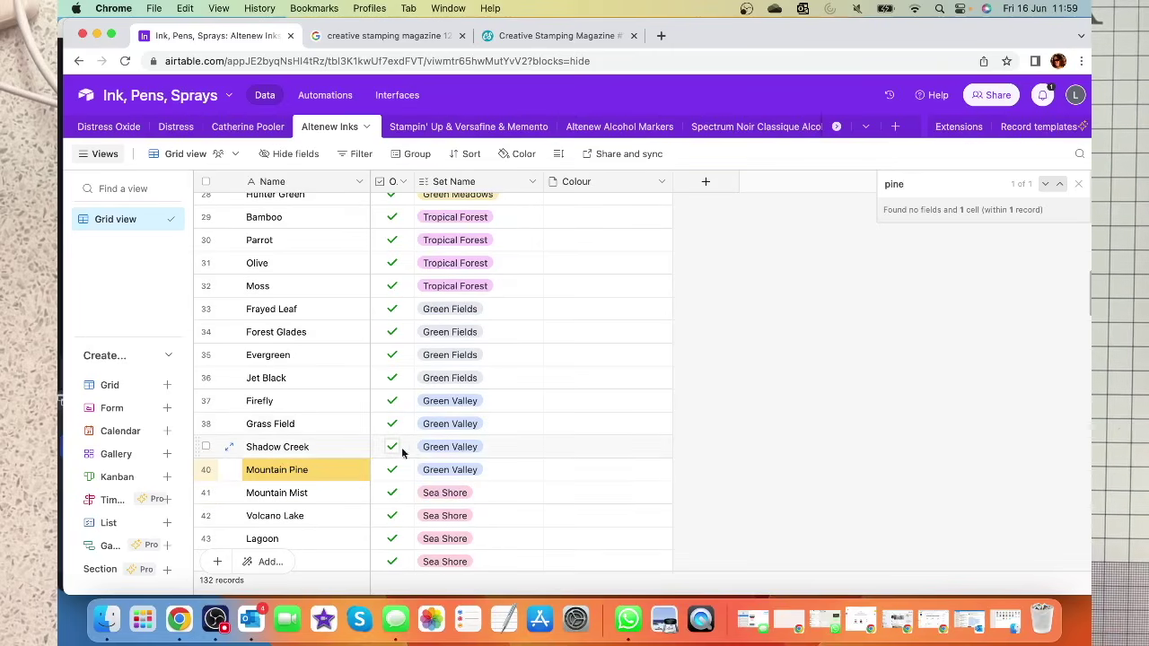
pyautogui.press('Return')
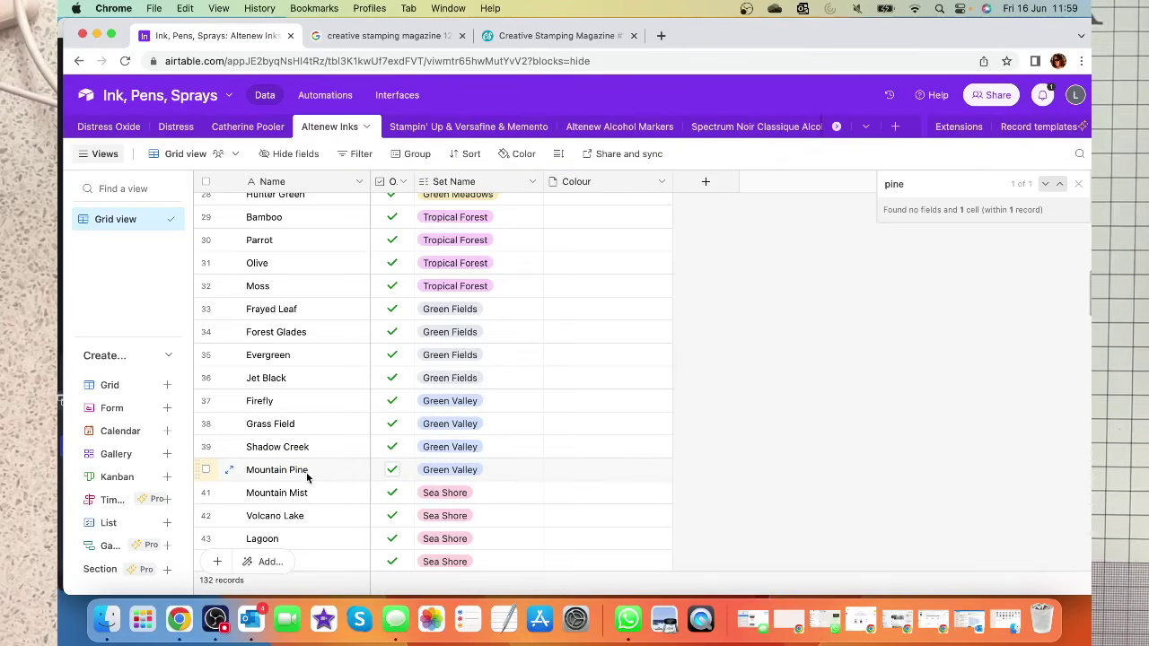
pyautogui.press('Return')
# - Search the Altenew Inks table for "green" instead, review the highlighted names and sets, and close the search
pyautogui.press('BackSpace')
pyautogui.press('BackSpace')
pyautogui.press('BackSpace')
pyautogui.press('BackSpace')
pyautogui.write('gr')
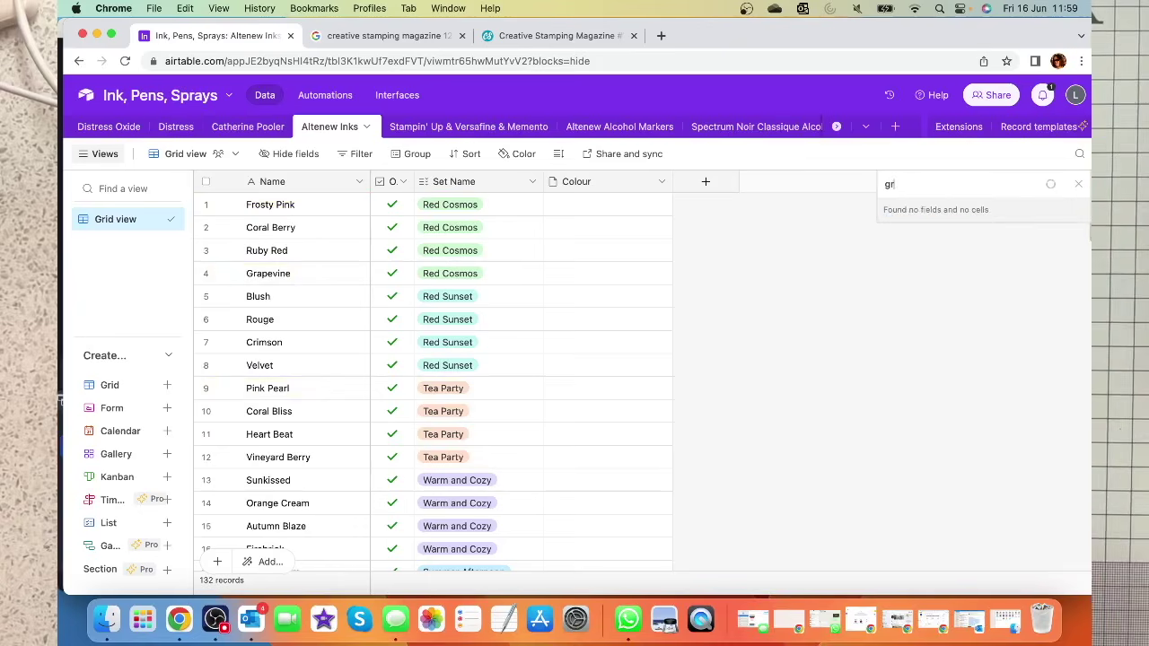
pyautogui.write('een')
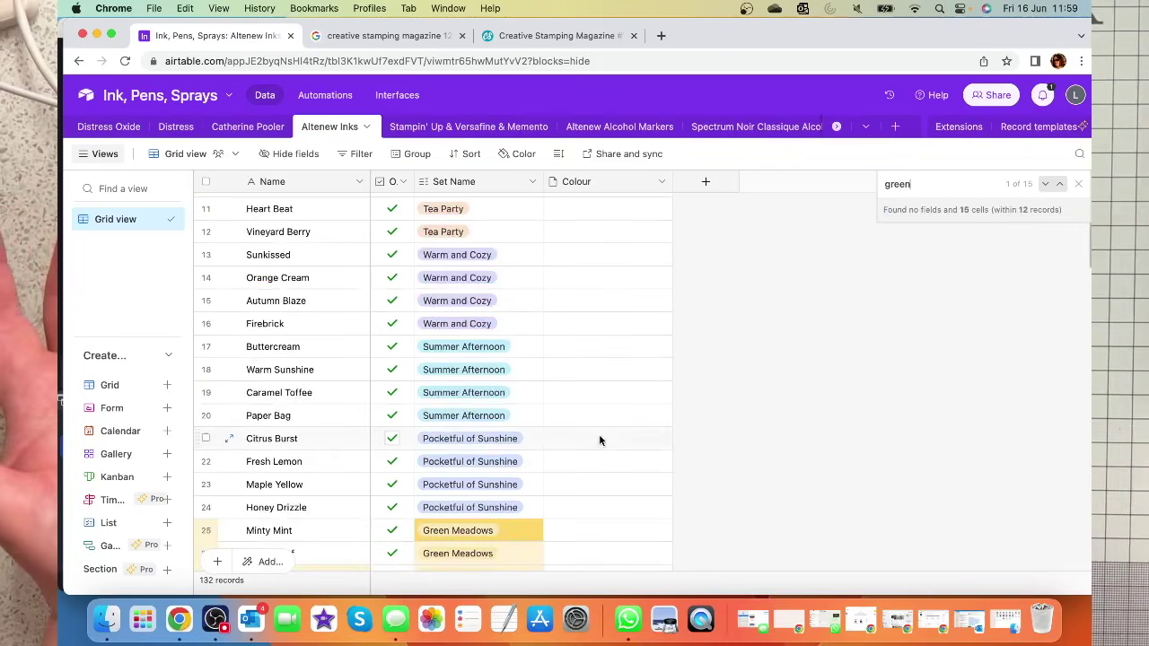
pyautogui.scroll(-3, 467, 377)
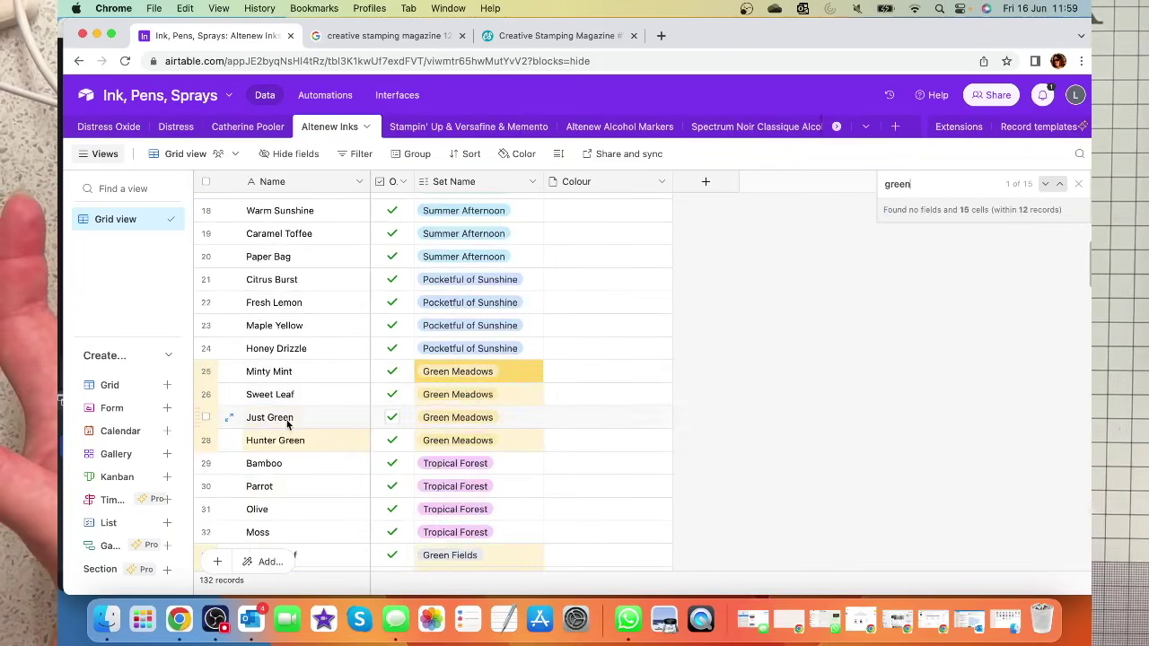
pyautogui.scroll(-4, 537, 434)
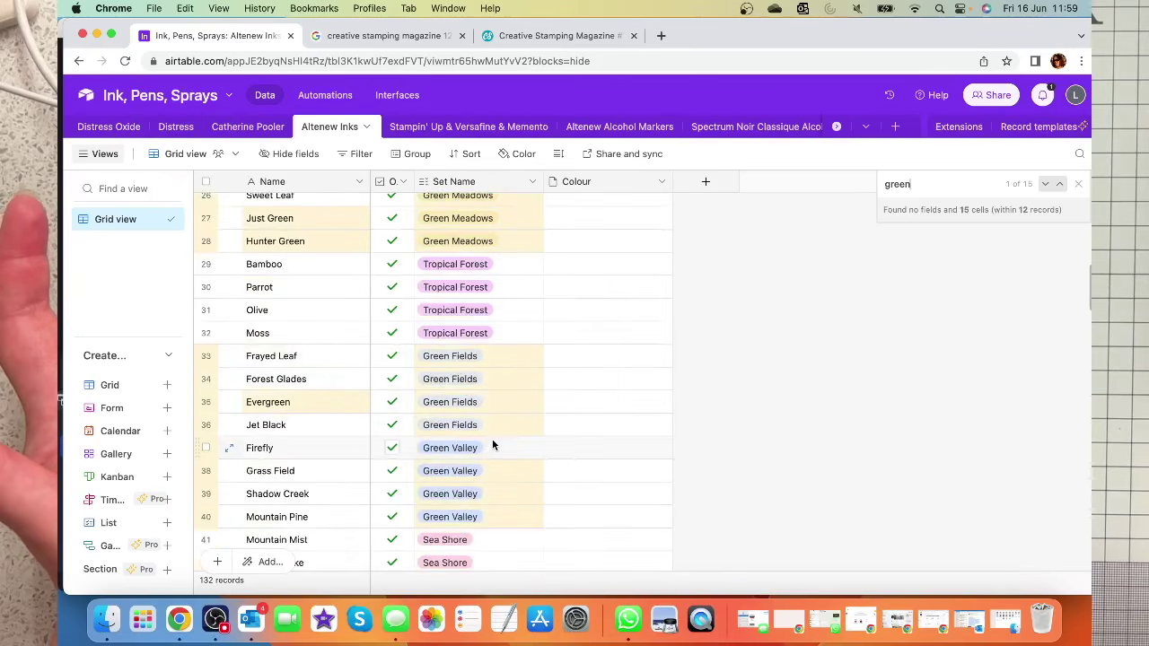
pyautogui.scroll(-1, 492, 438)
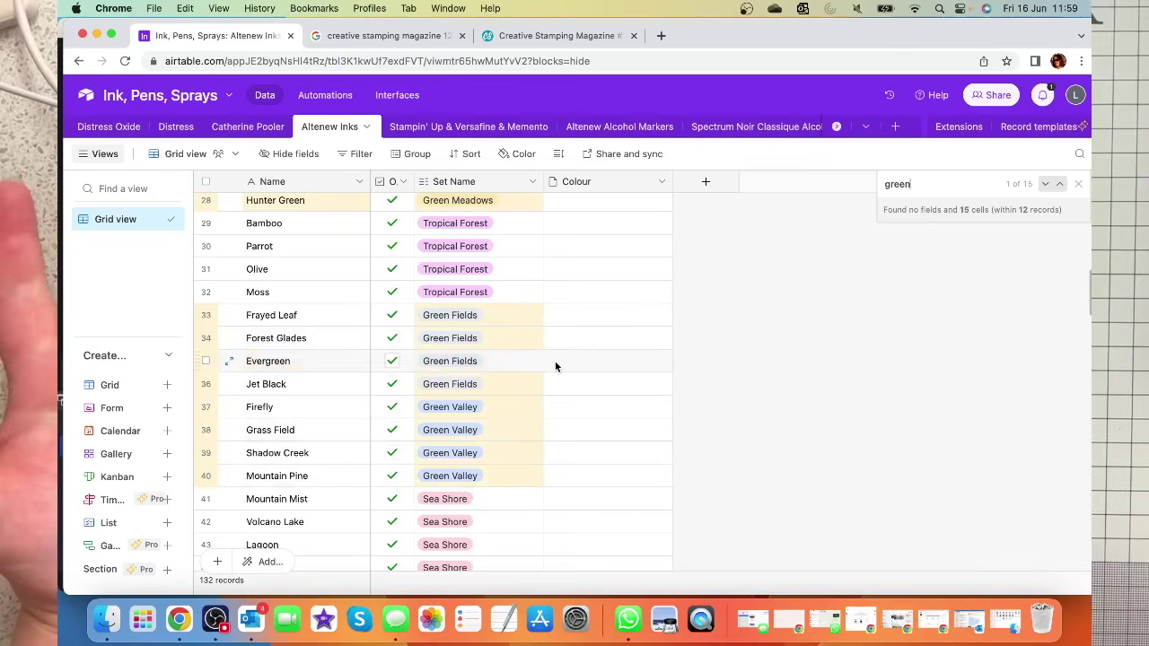
pyautogui.click(1081, 156)
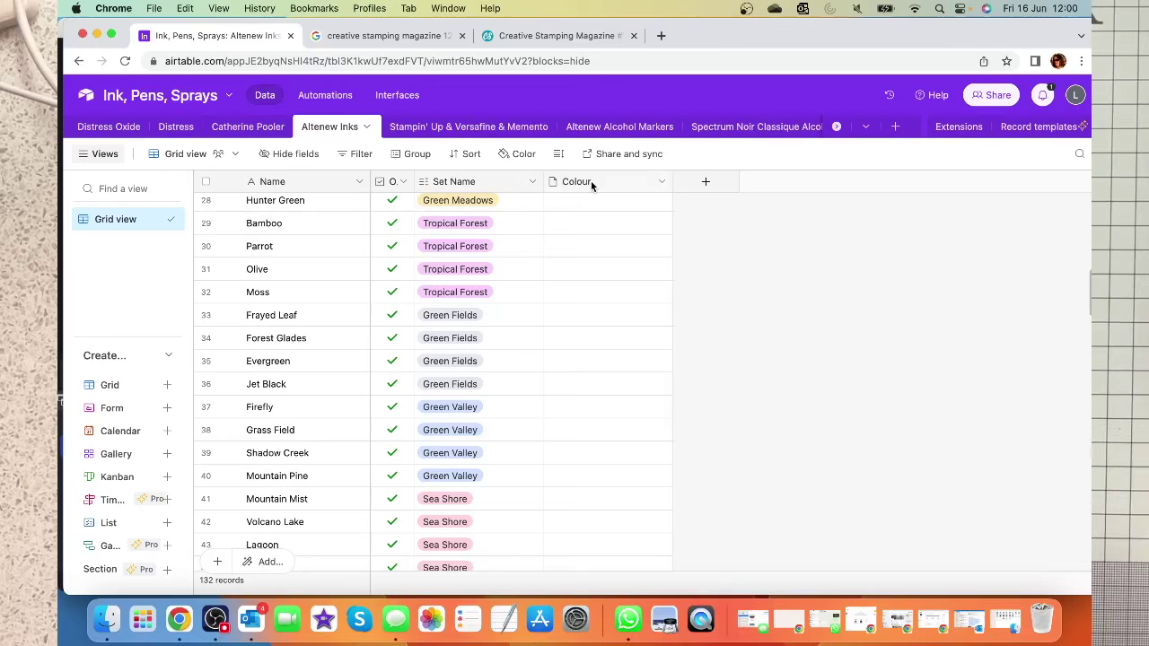
# - Go back to the Distress Oxide table and look through its ink names, empty Colour field and Double? ticks
pyautogui.click(104, 131)
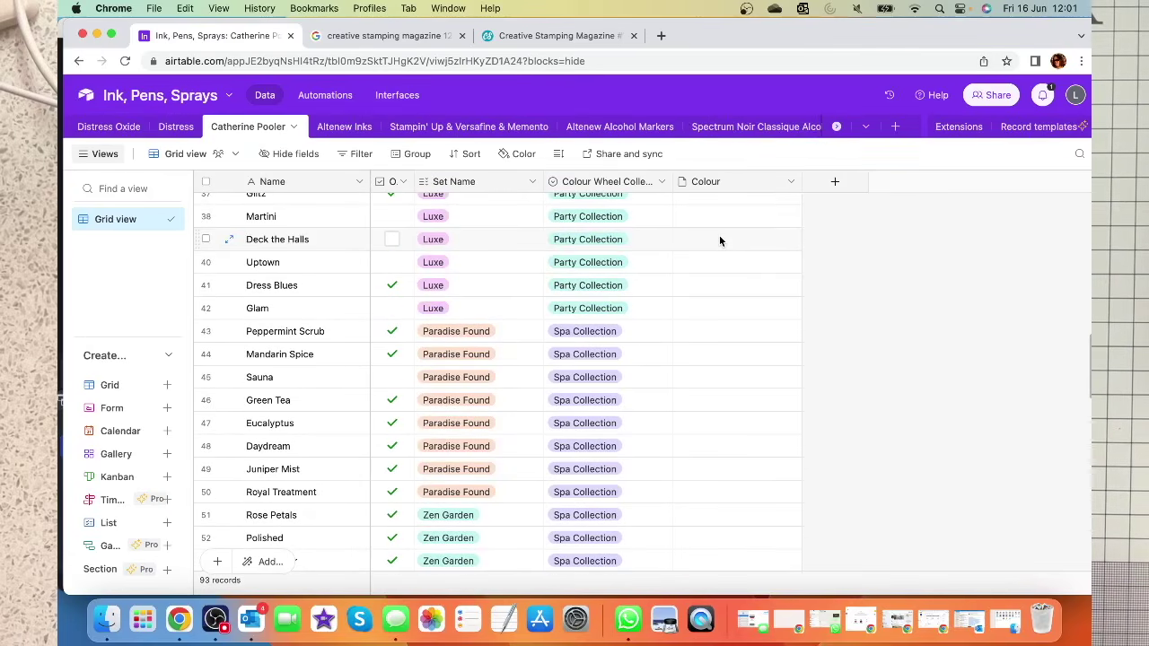
pyautogui.scroll(1, 719, 240)
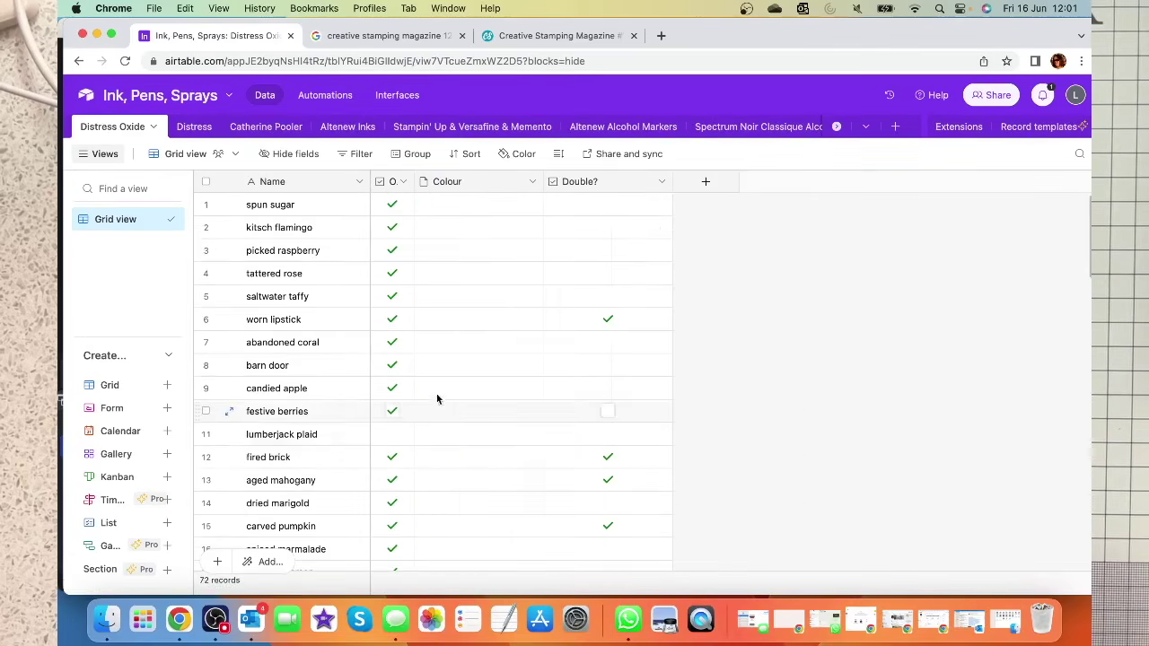
pyautogui.scroll(-1, 320, 367)
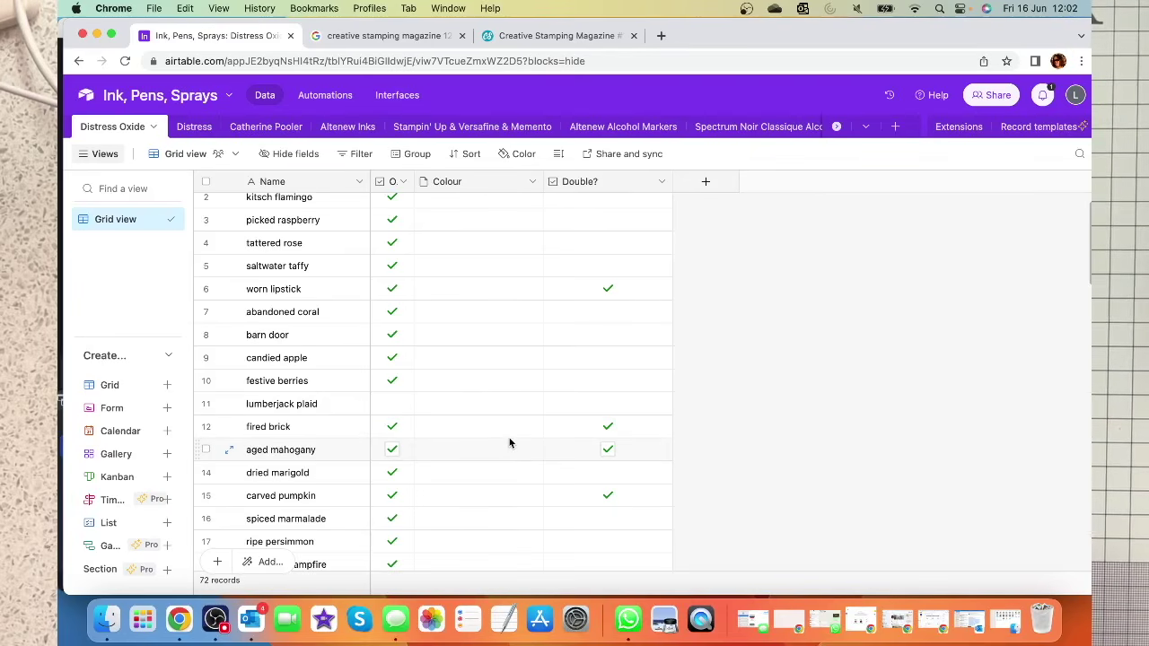
pyautogui.scroll(-10, 509, 441)
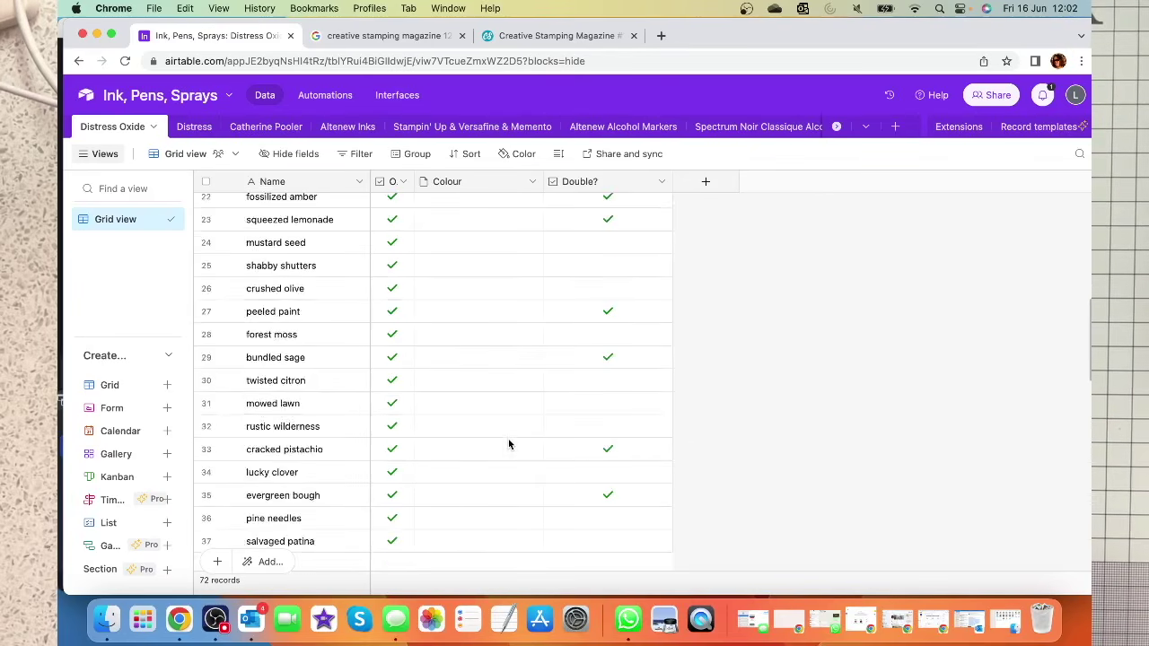
pyautogui.scroll(-1, 508, 442)
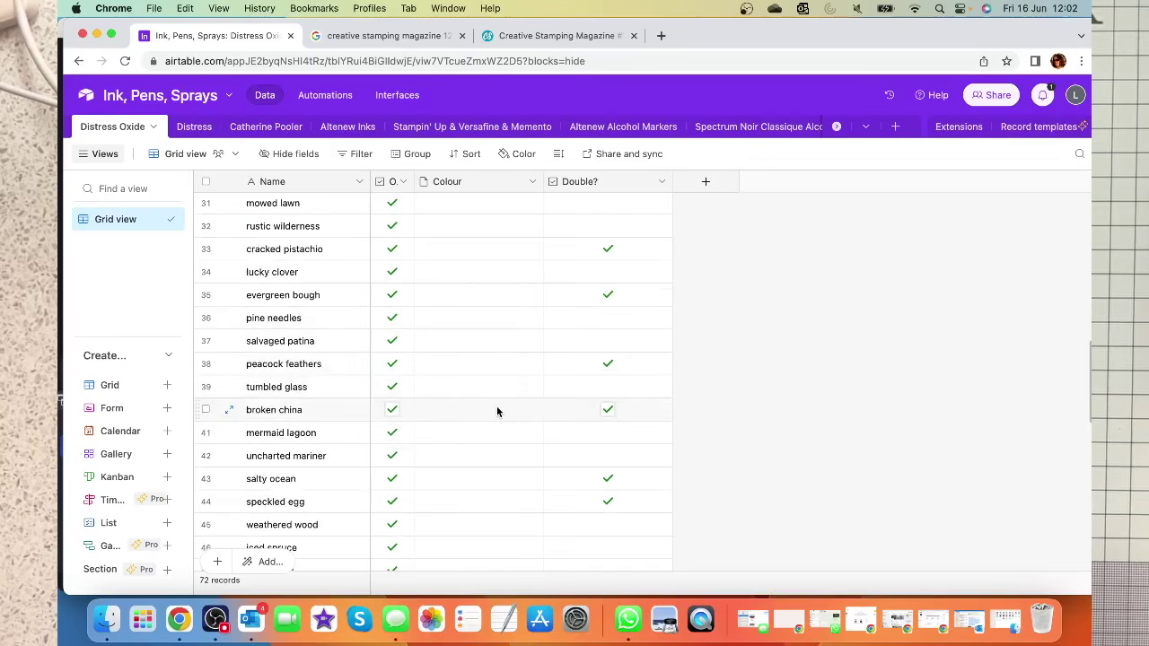
pyautogui.scroll(-3, 498, 406)
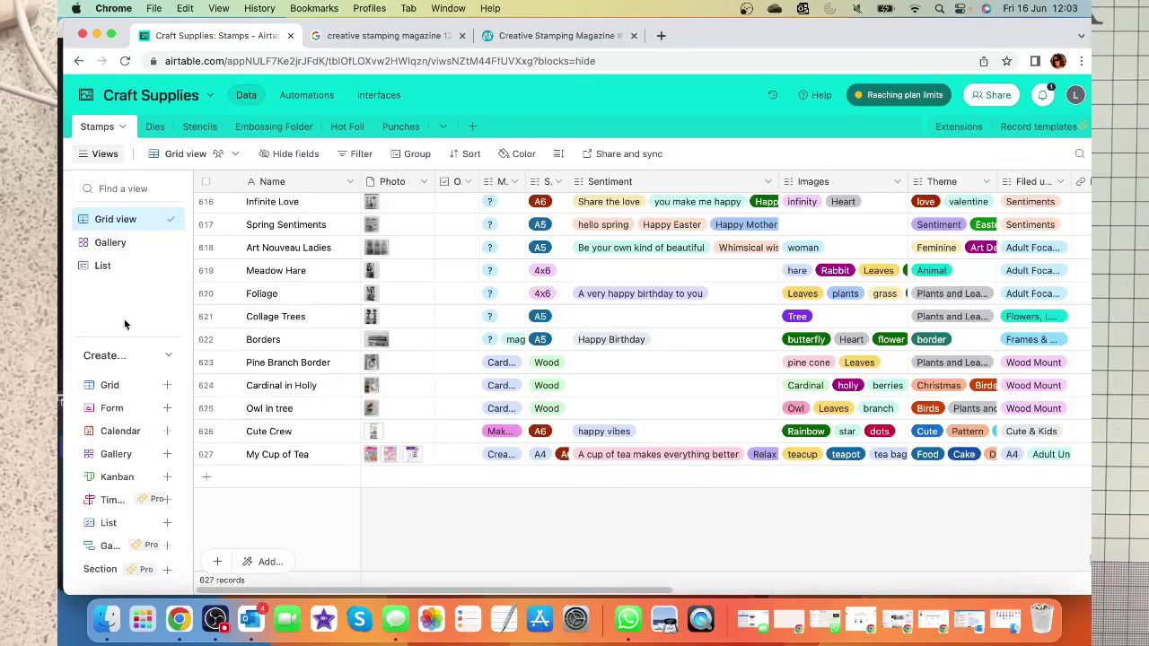
# - Search the Stamps table for "unicorn" and check the matching cells of the You are a Unicorn record
pyautogui.click(1081, 156)
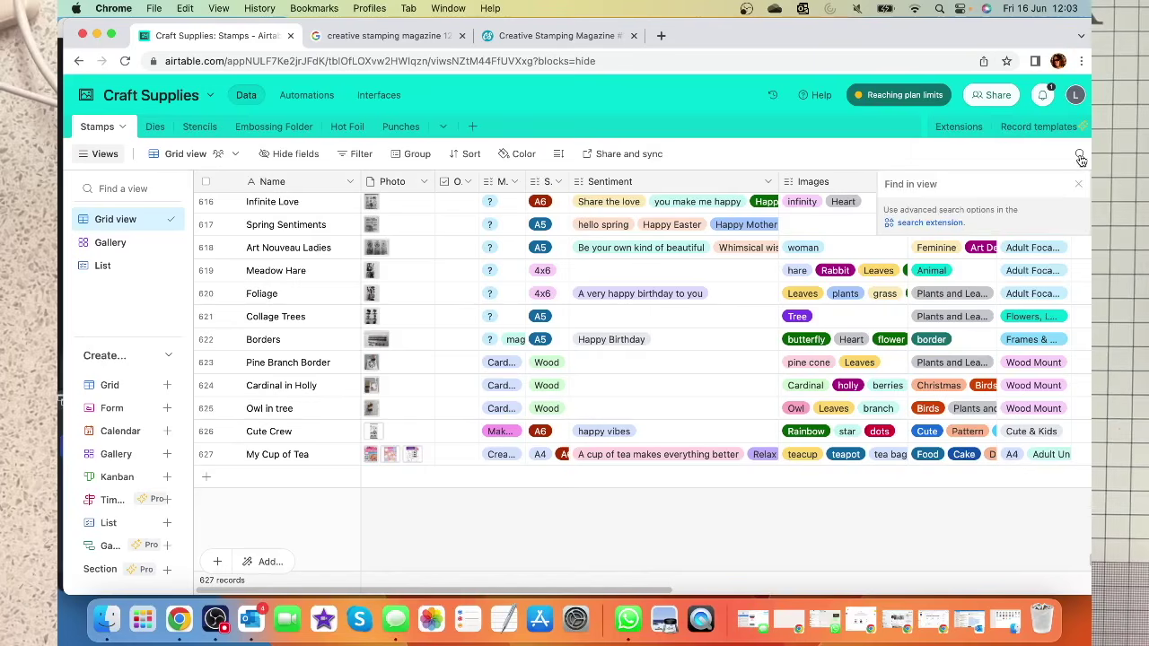
pyautogui.write('unicorn')
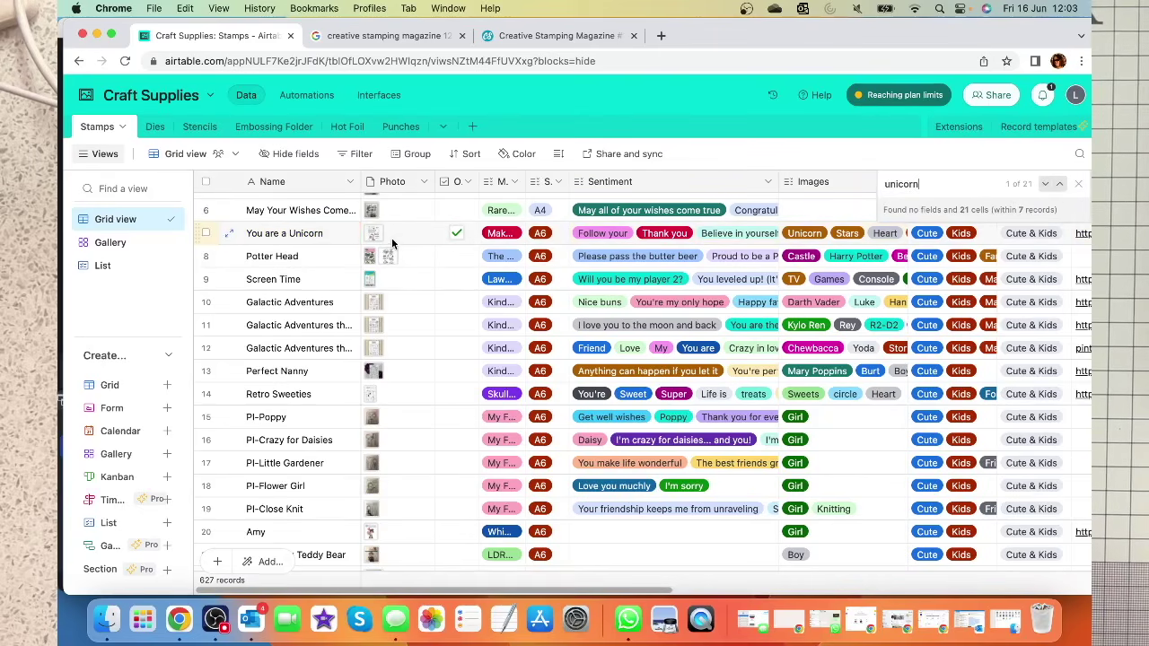
pyautogui.click(1045, 185)
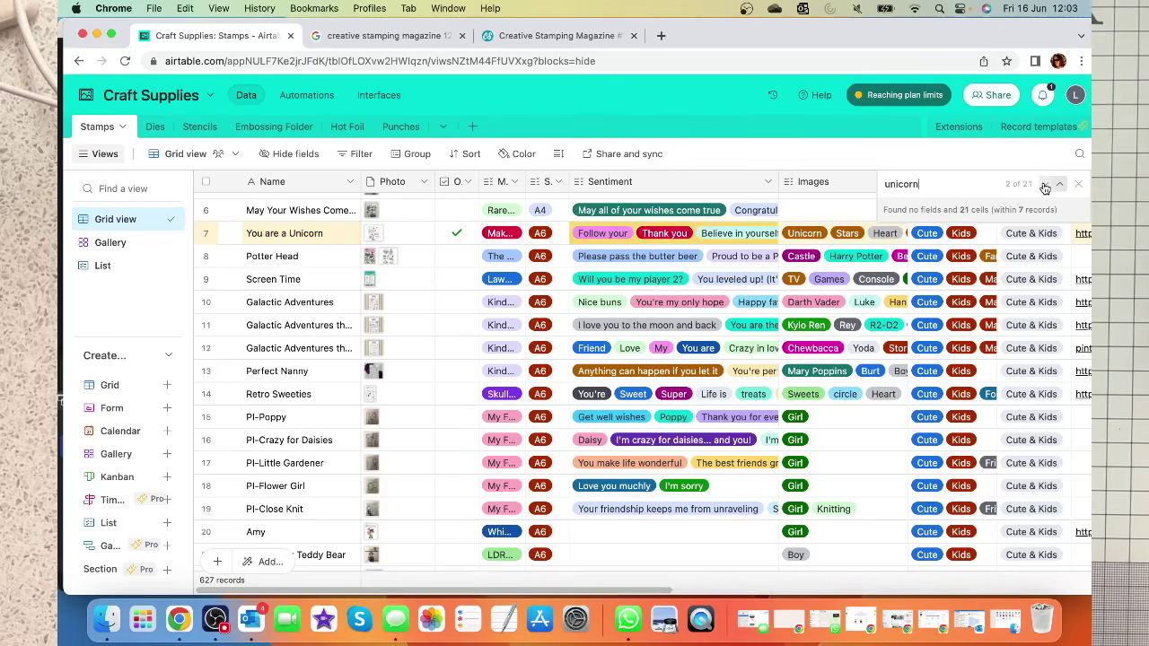
pyautogui.click(1045, 185)
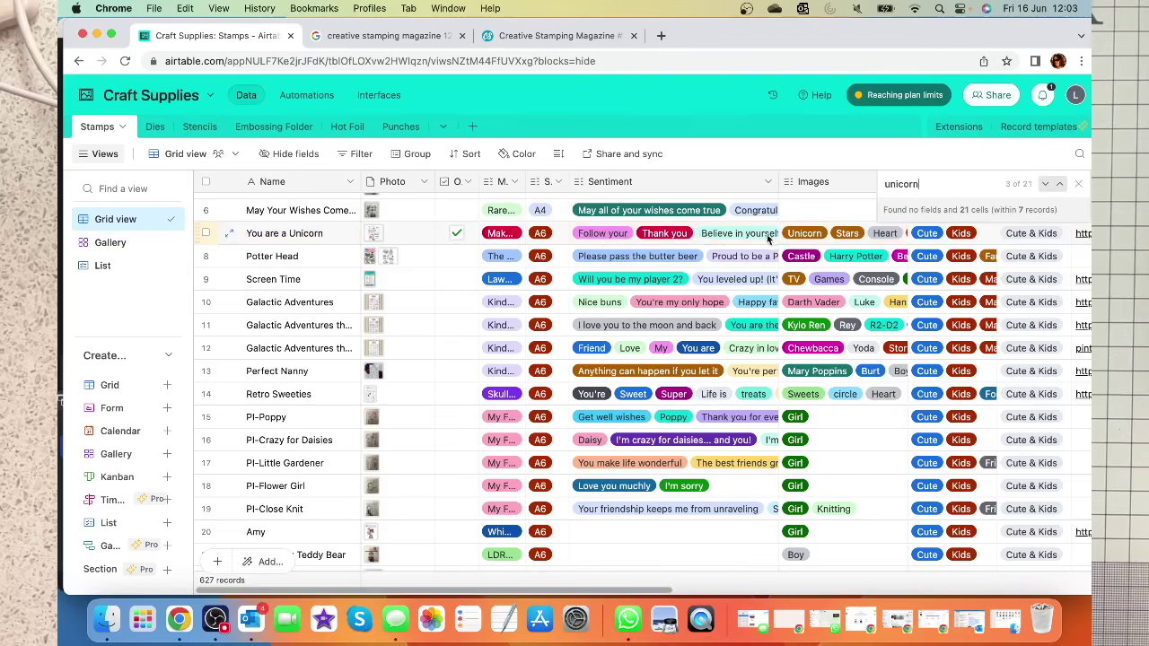
pyautogui.click(1059, 185)
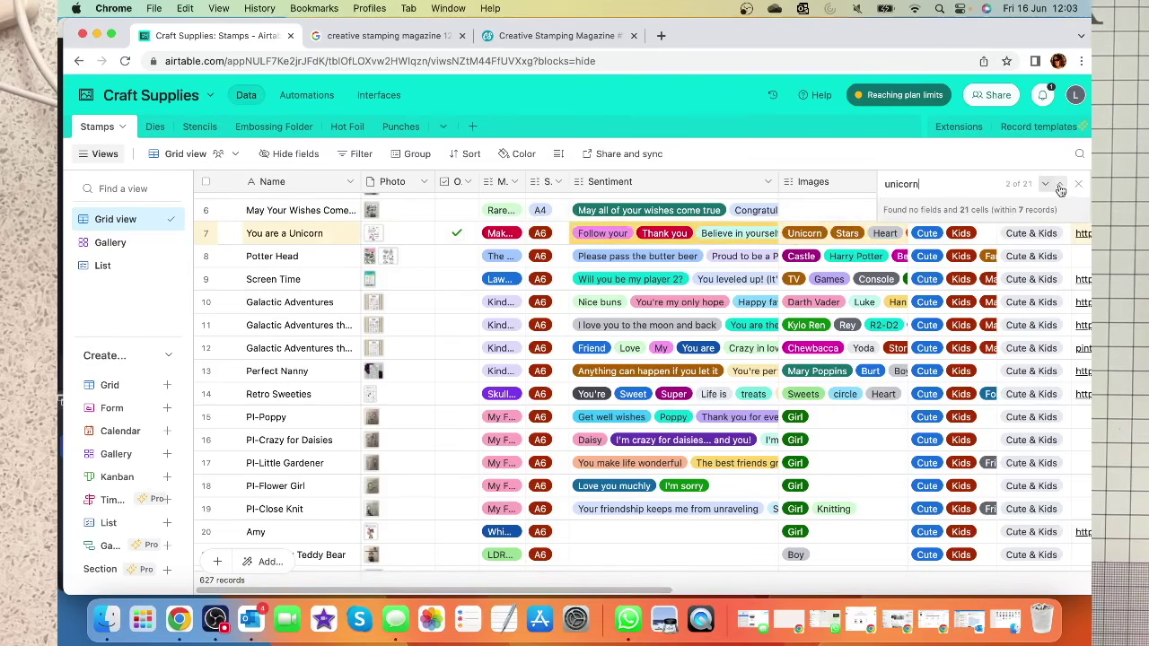
# - Expand the Sentiment cell of the You are a Unicorn record, review its full list of sentiments, and close it
pyautogui.click(699, 237)
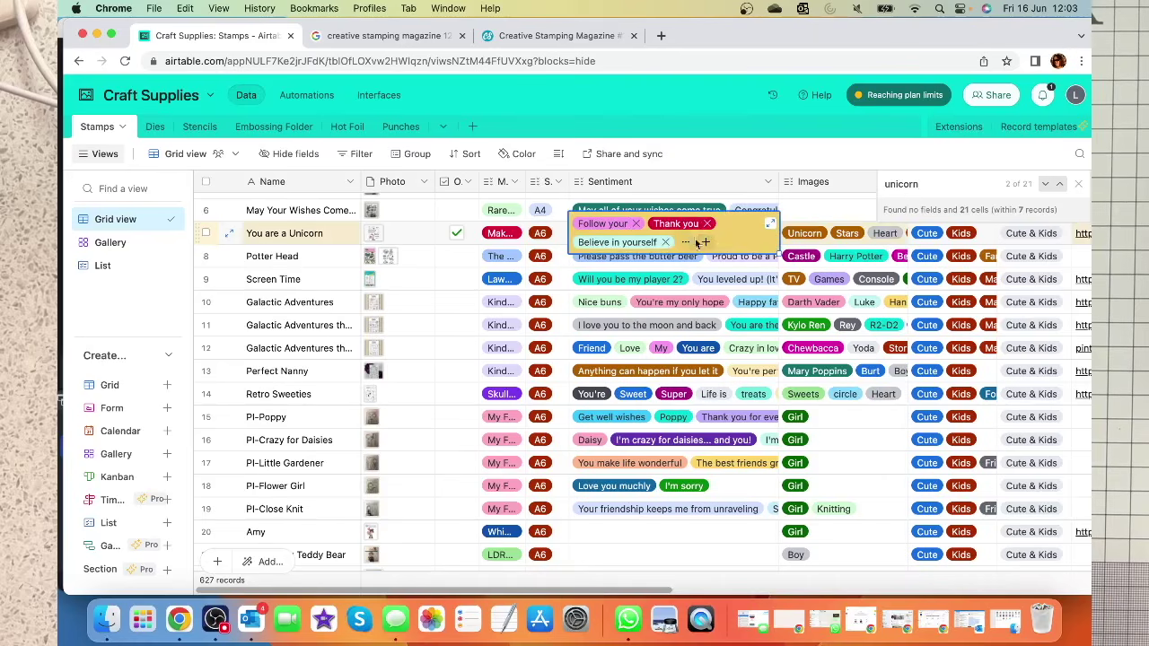
pyautogui.click(682, 244)
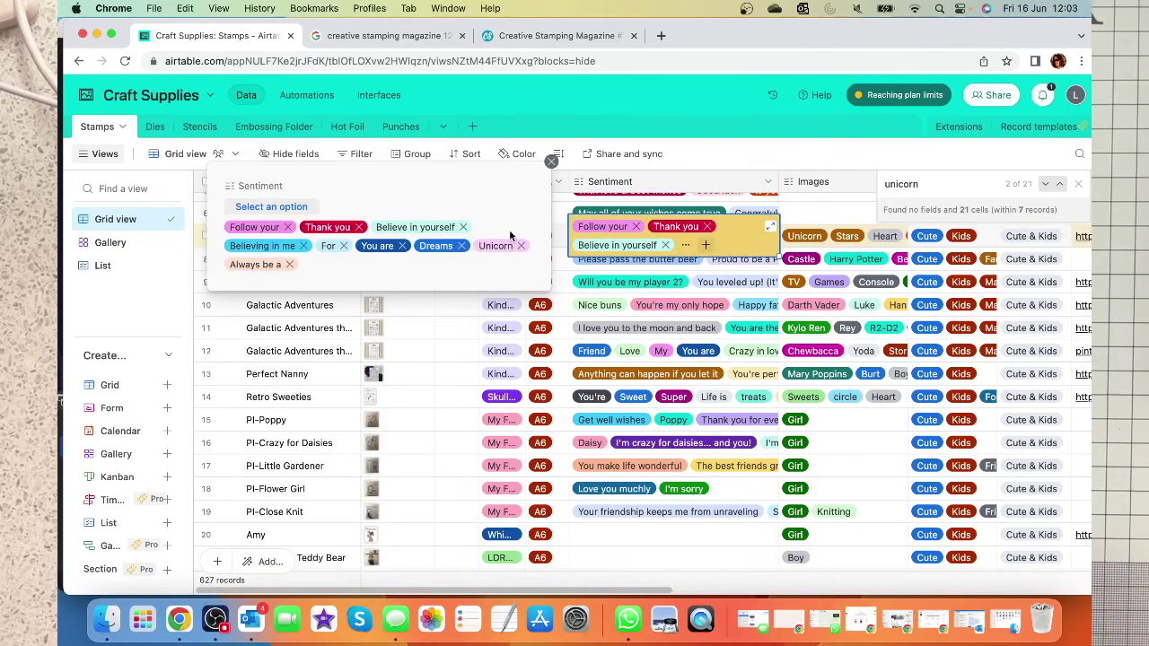
pyautogui.click(551, 162)
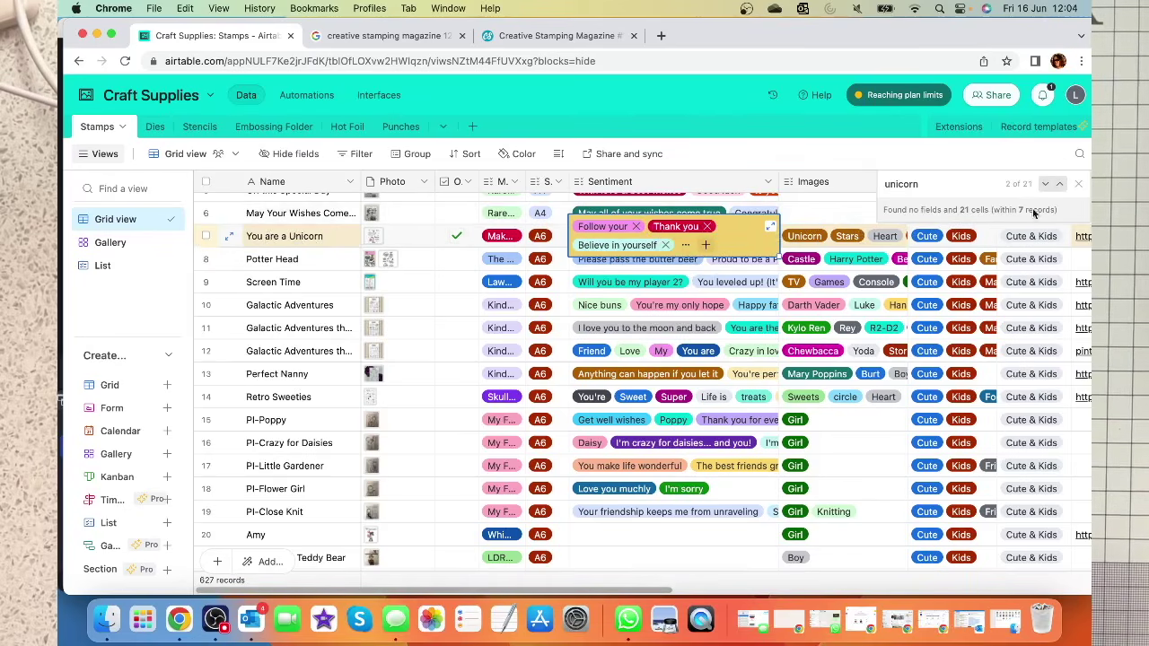
# - Step through the further "unicorn" matches, including the Believe in Unicorns and Unicorn Dreams records, and close the search
pyautogui.click(1045, 187)
pyautogui.click(1045, 187)
pyautogui.click(1045, 187)
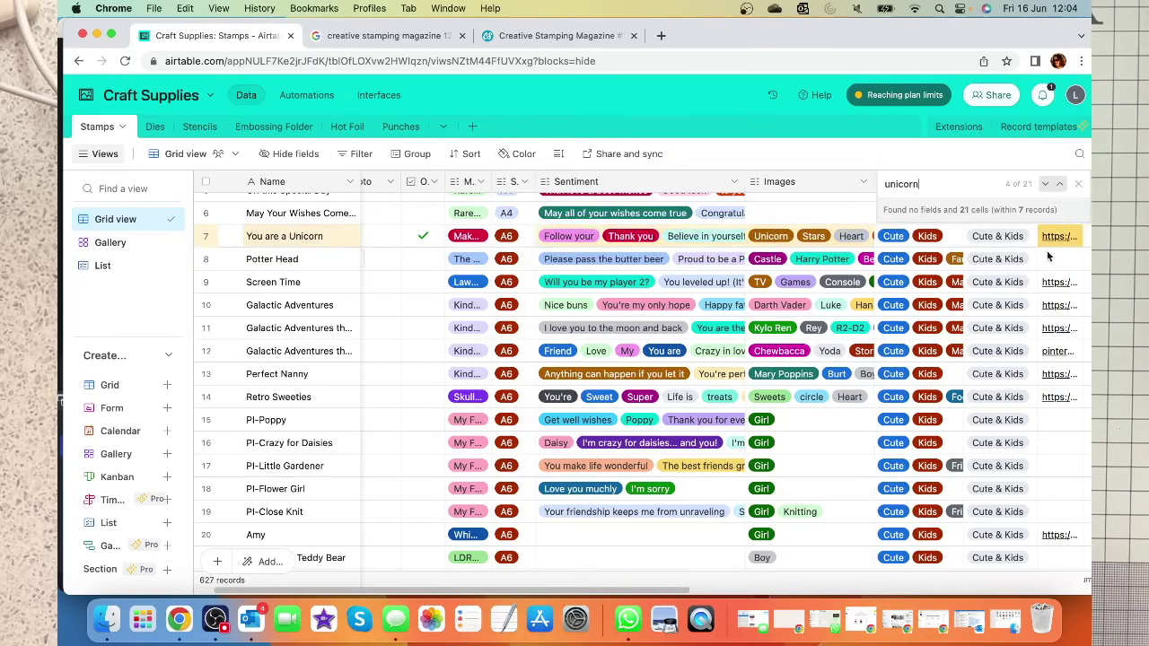
pyautogui.click(1047, 186)
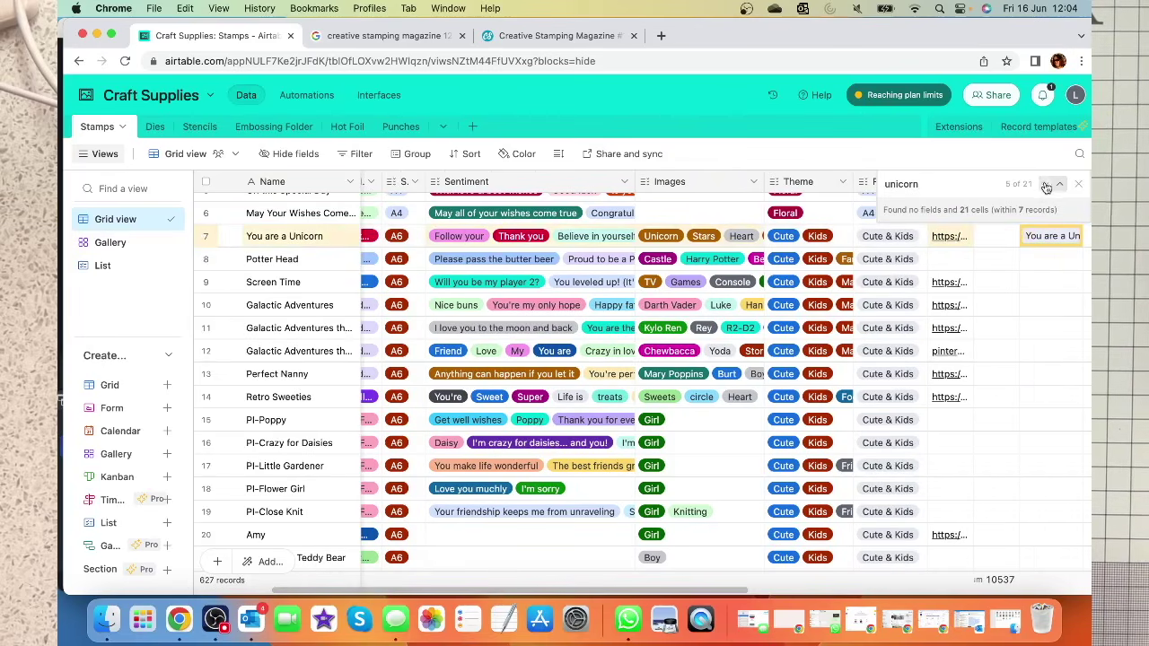
pyautogui.click(1047, 186)
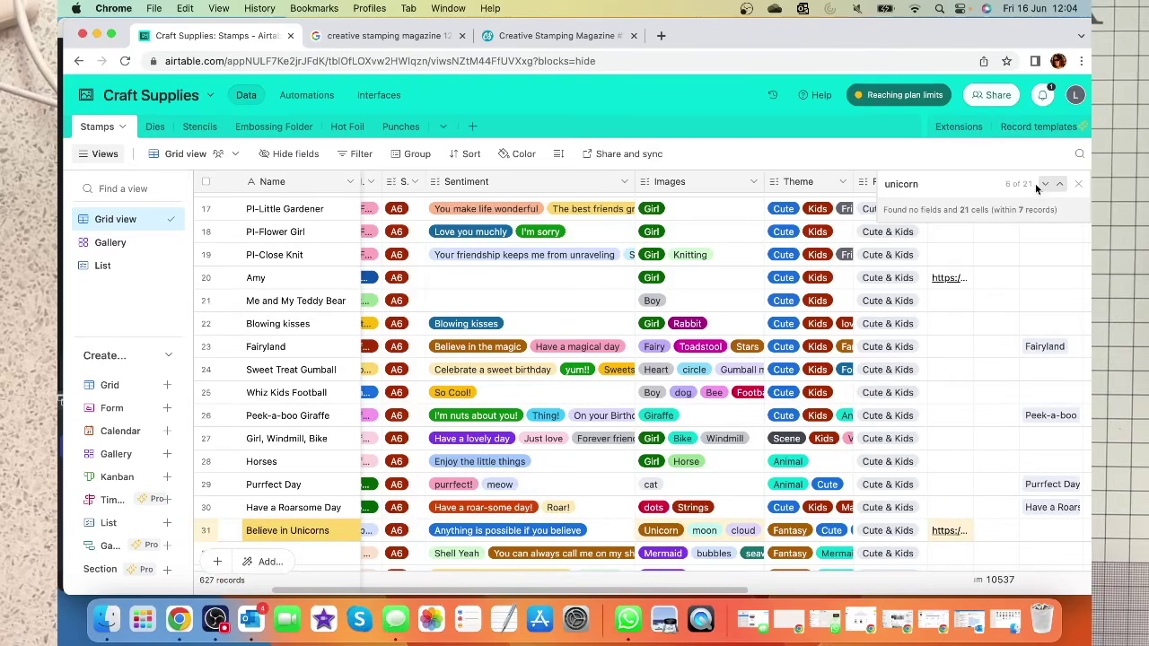
pyautogui.click(1046, 185)
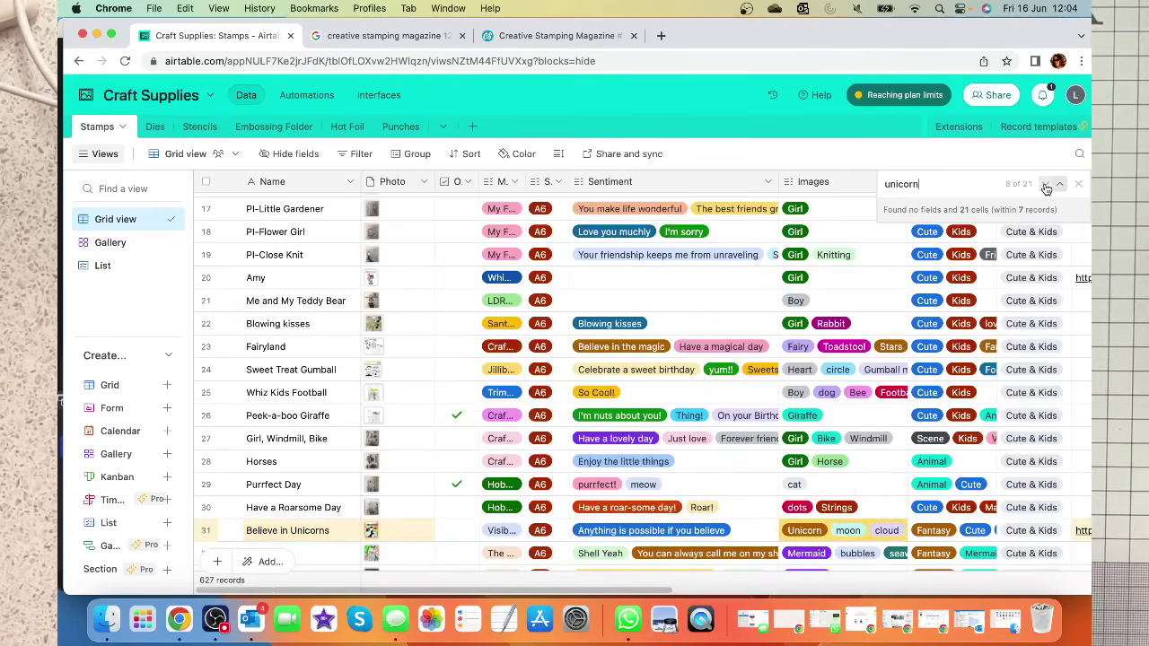
pyautogui.click(1046, 186)
pyautogui.click(1046, 185)
pyautogui.click(1046, 186)
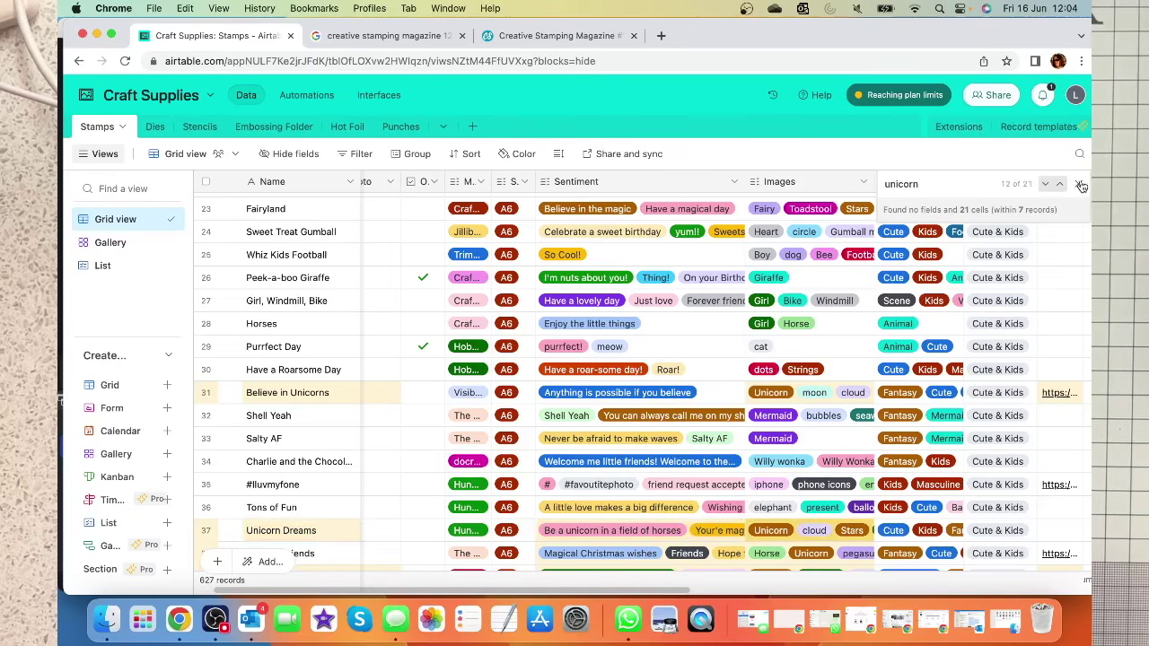
pyautogui.press('Escape')
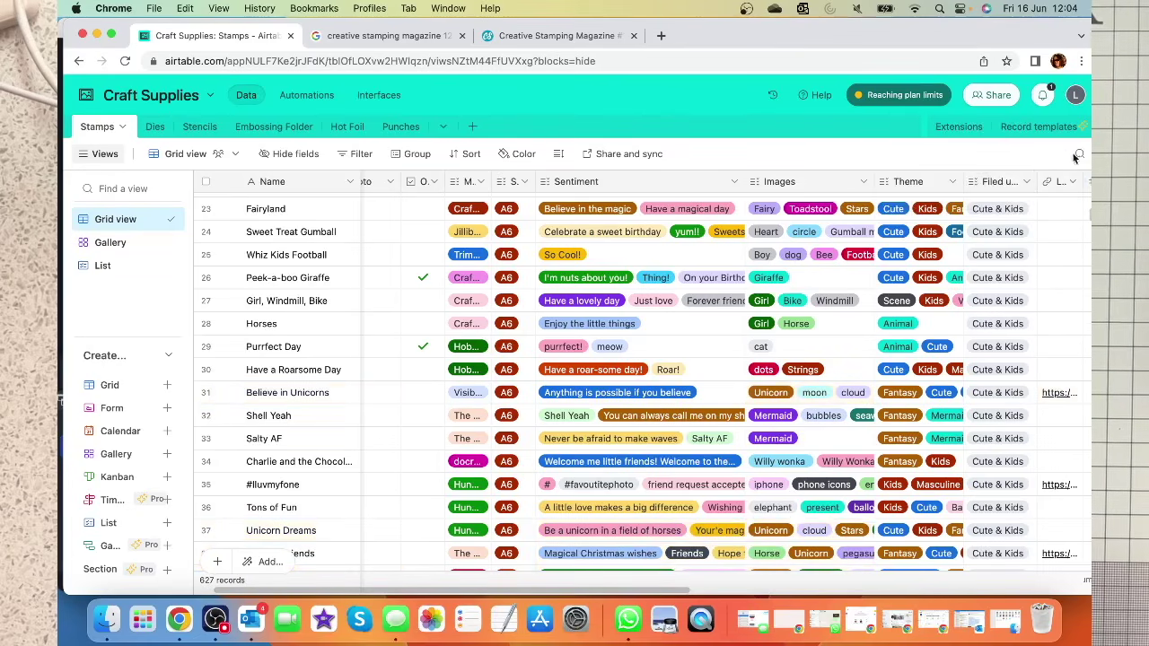
# - Search the Stamps table for "father", step through the first few matches, and close the search
pyautogui.click(1080, 154)
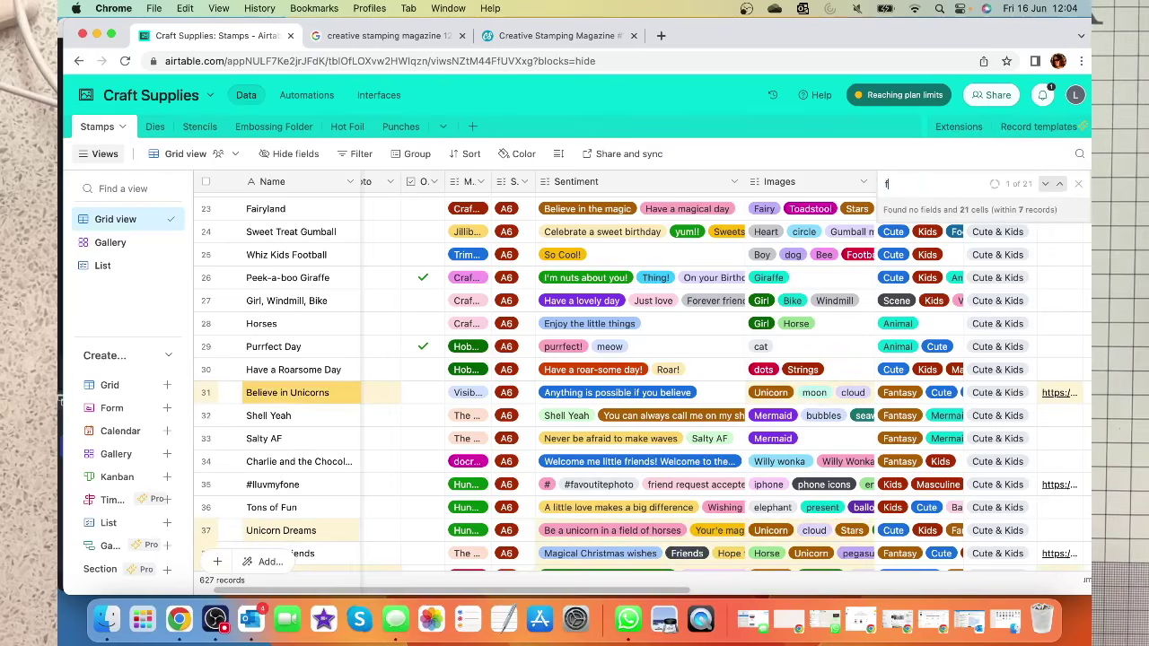
pyautogui.write('father')
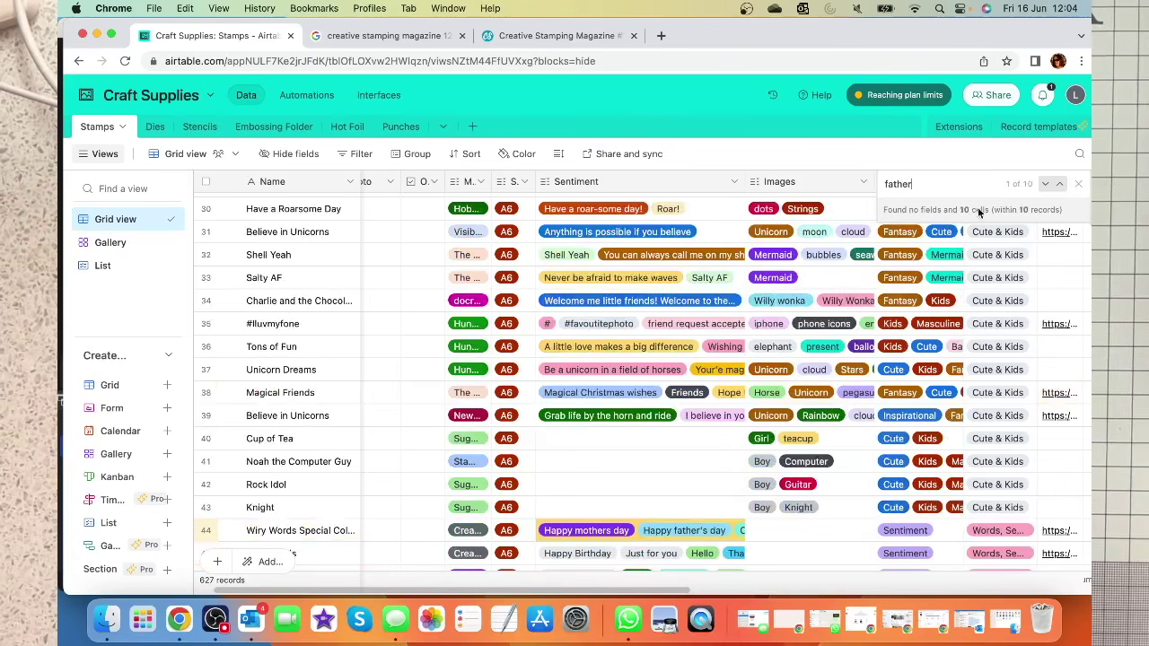
pyautogui.click(1046, 186)
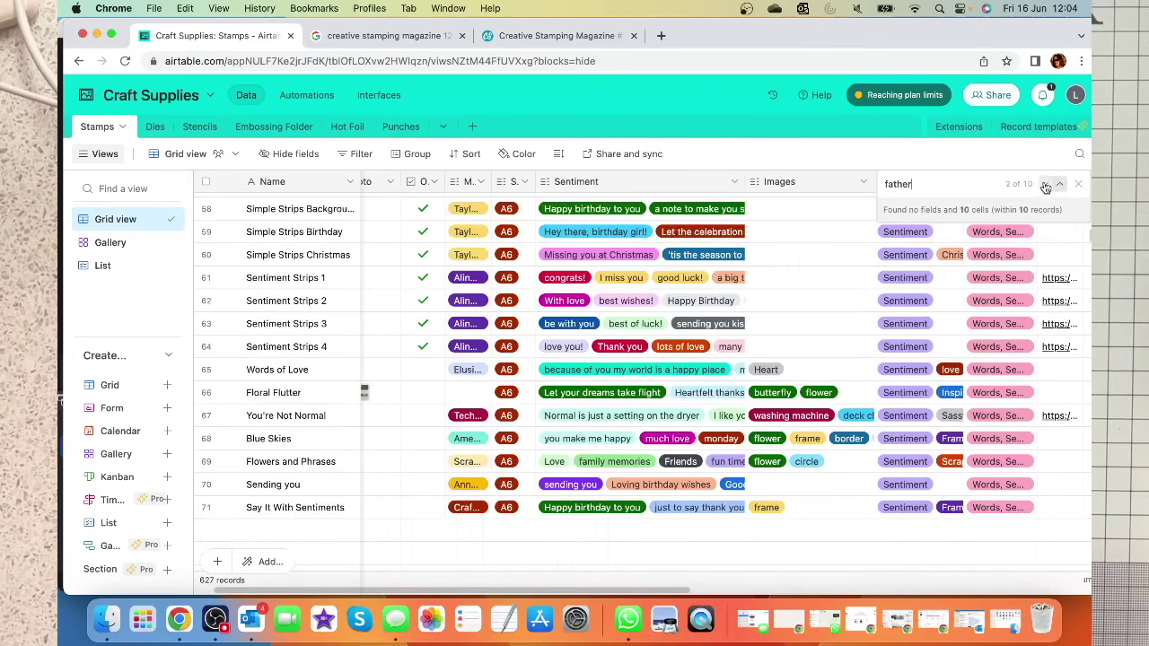
pyautogui.click(1047, 186)
pyautogui.click(1080, 185)
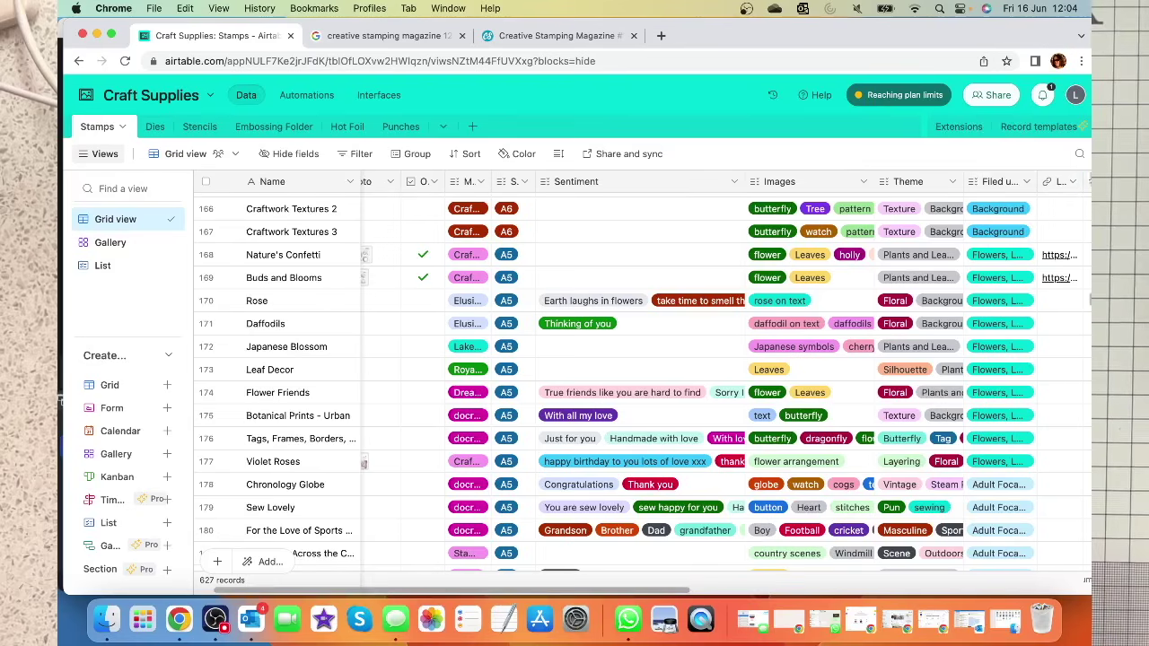
# - Hide the Link, Digital Downloads, Craftworld/ Facebook Link and Punches fields in the Stamps grid view
pyautogui.click(287, 154)
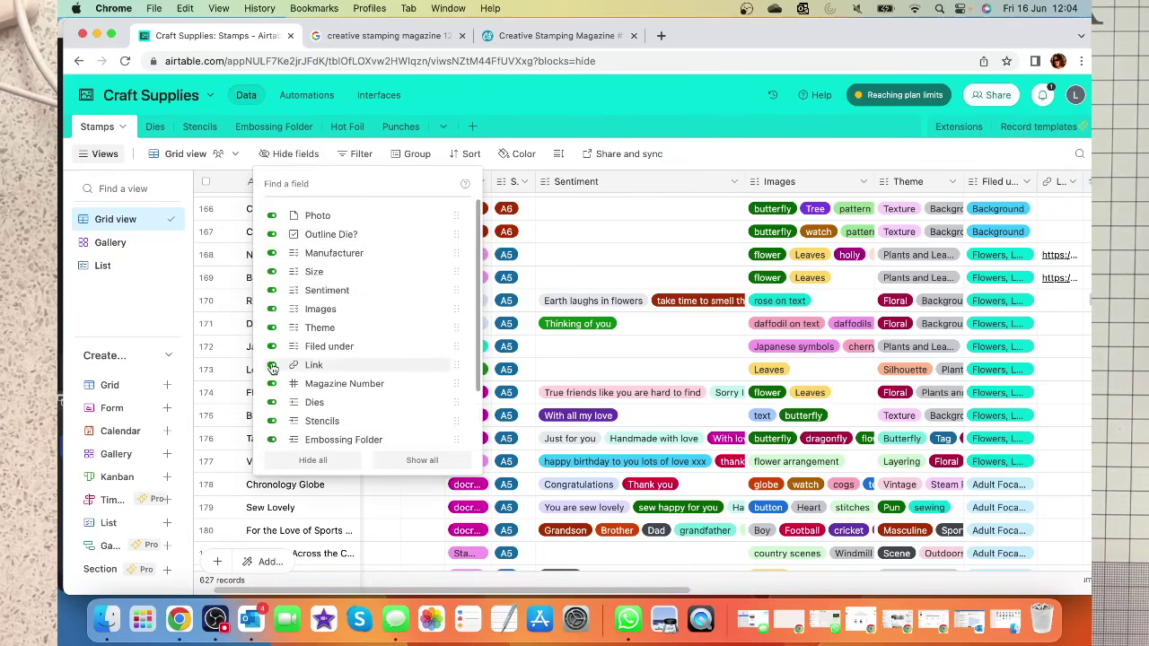
pyautogui.scroll(-2, 272, 368)
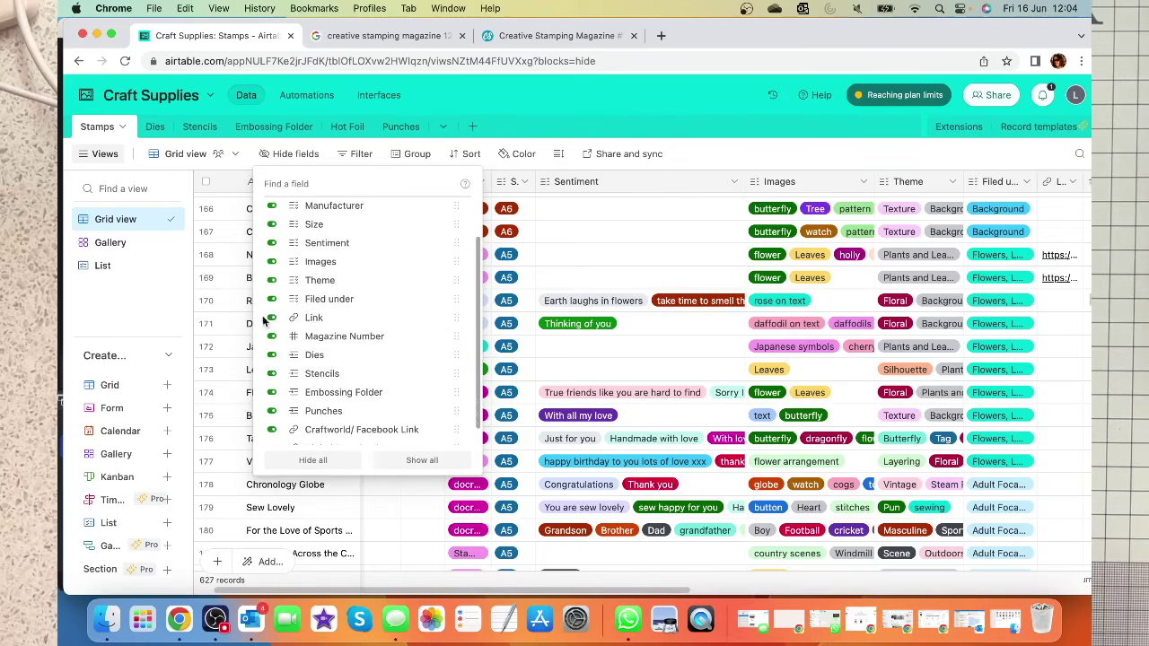
pyautogui.click(272, 320)
pyautogui.scroll(-1, 359, 350)
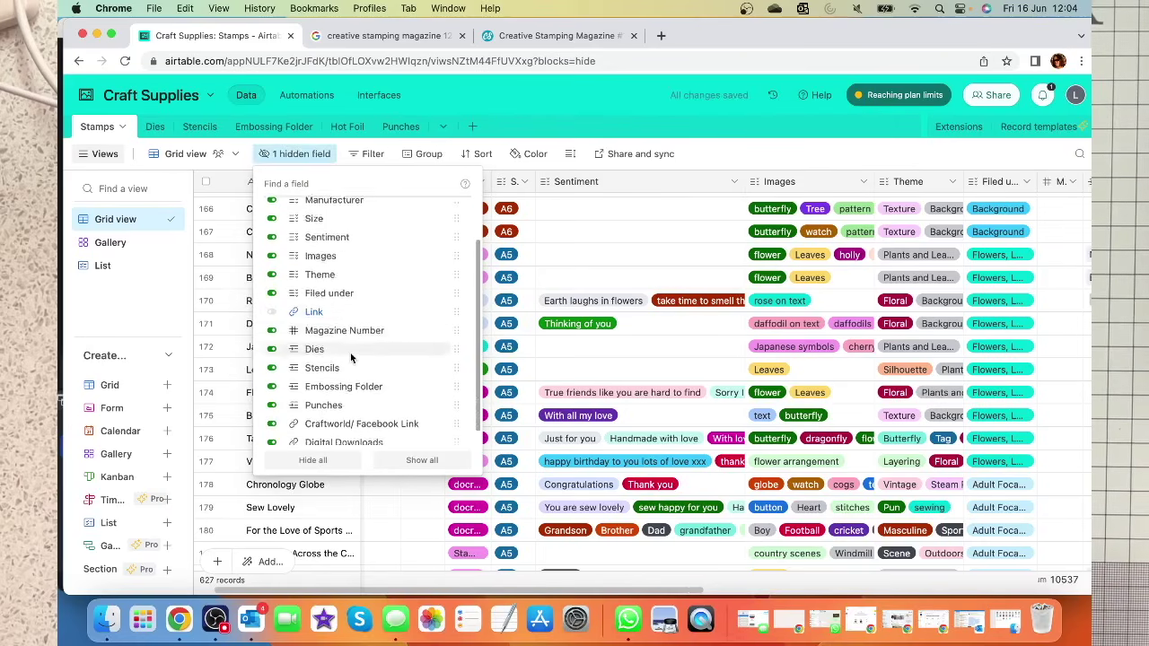
pyautogui.click(271, 434)
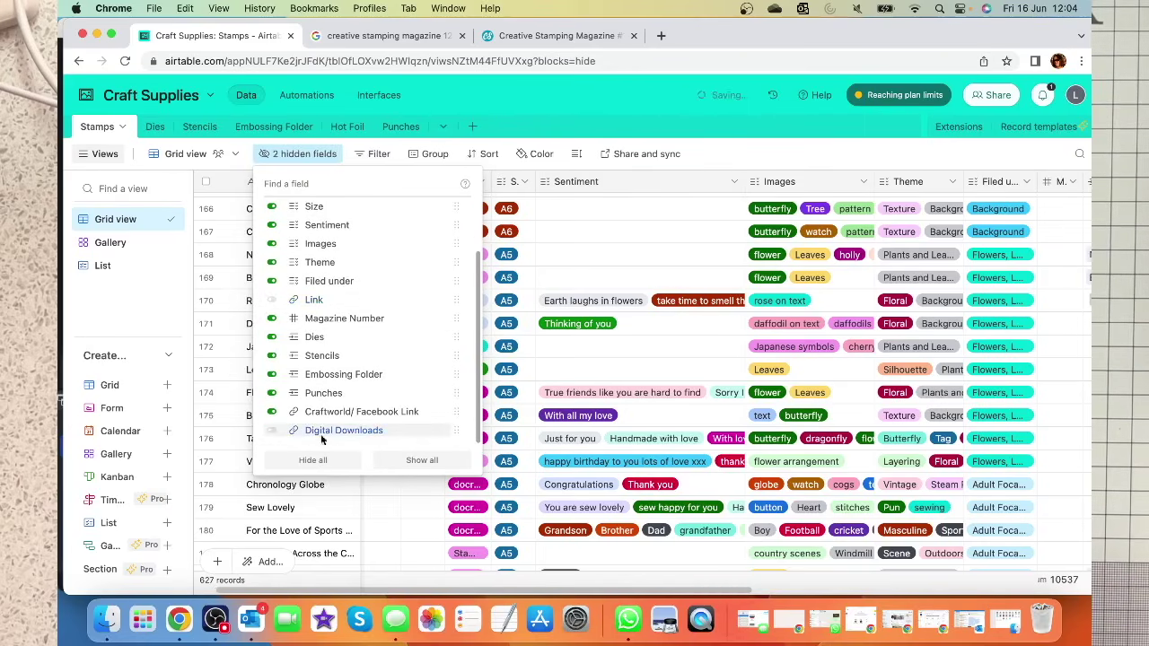
pyautogui.click(273, 414)
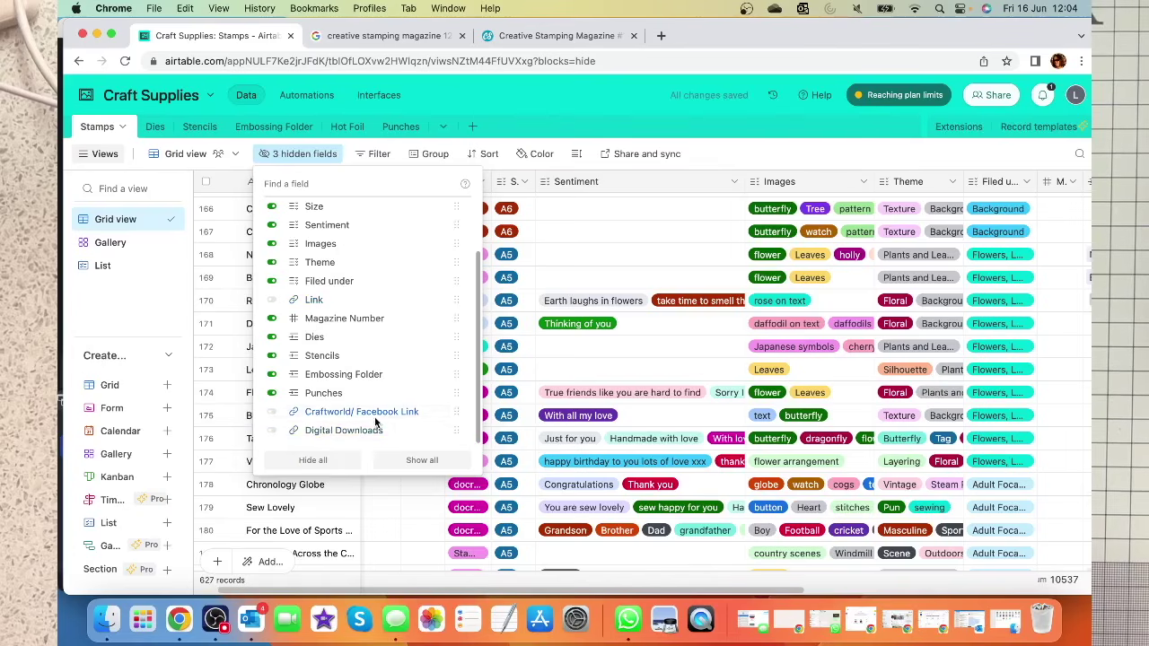
pyautogui.click(273, 396)
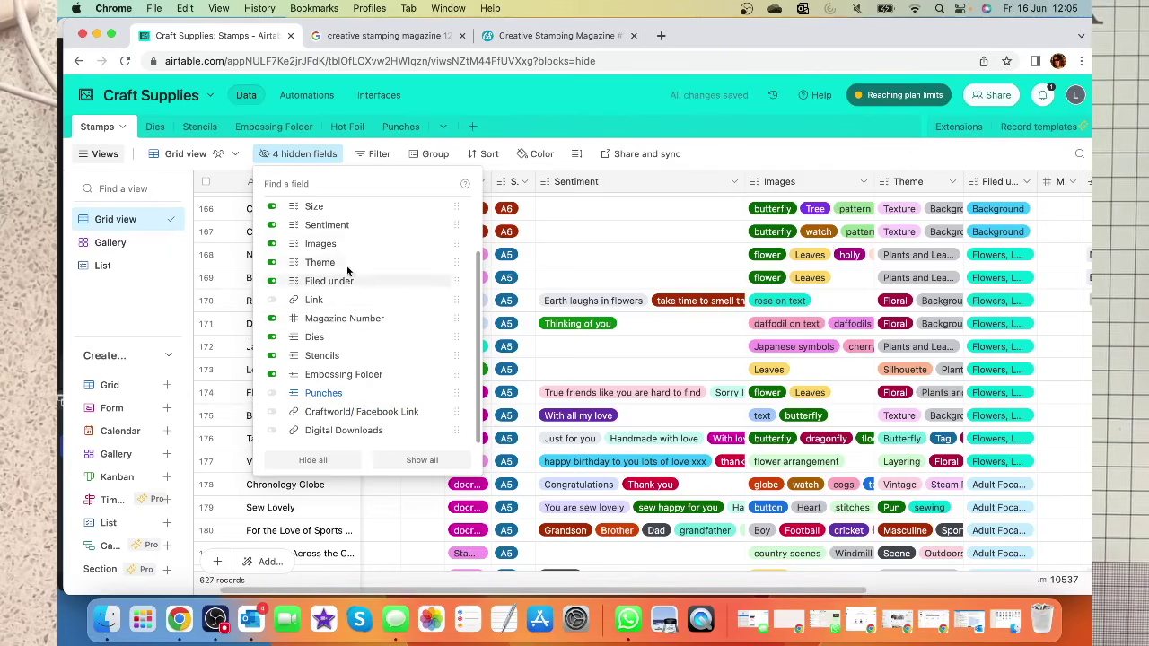
pyautogui.click(391, 505)
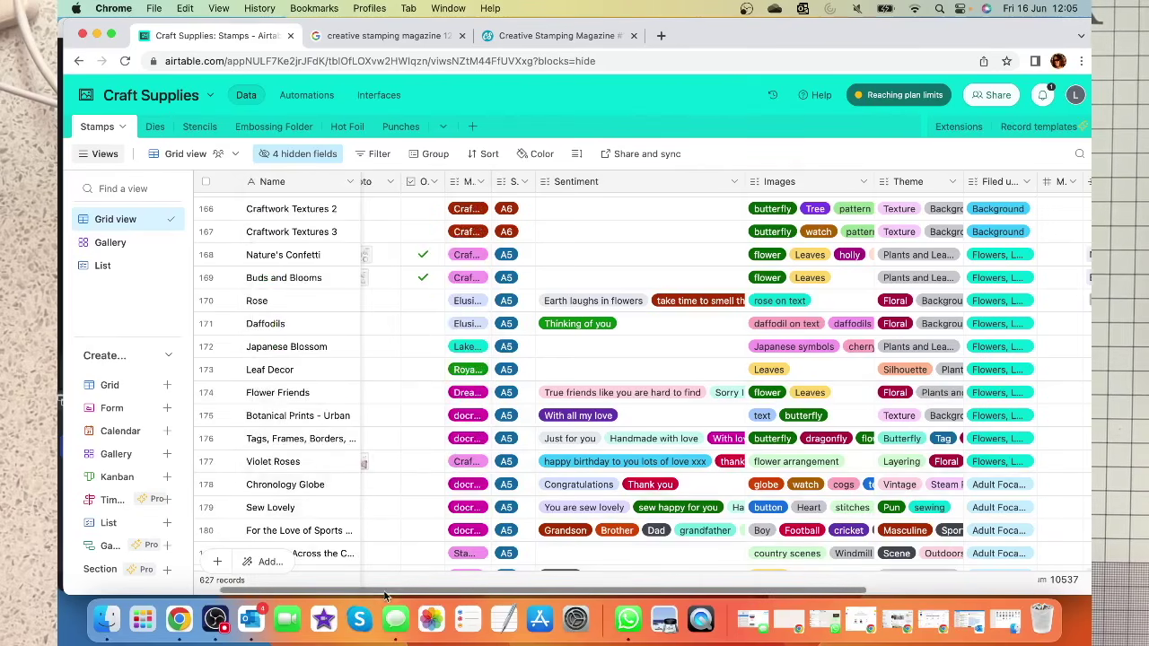
# - Review the remaining columns, open the die record linked to the Buds and Blooms stamp, and close it again
pyautogui.hscroll(7, 384, 596)
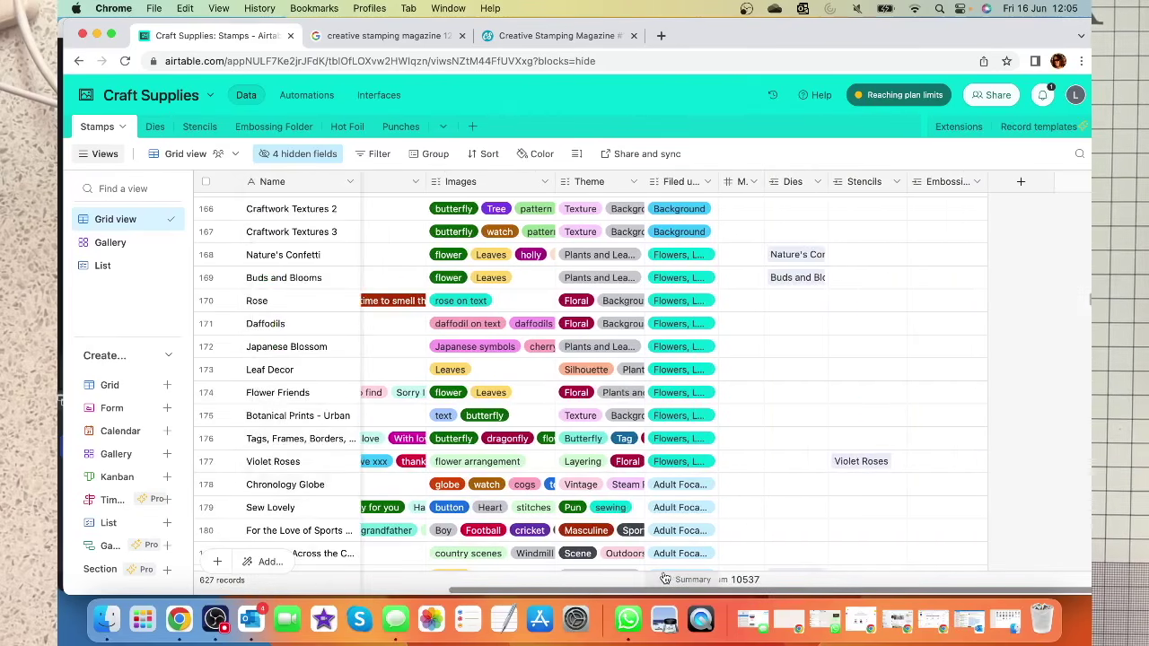
pyautogui.hscroll(-8, 632, 577)
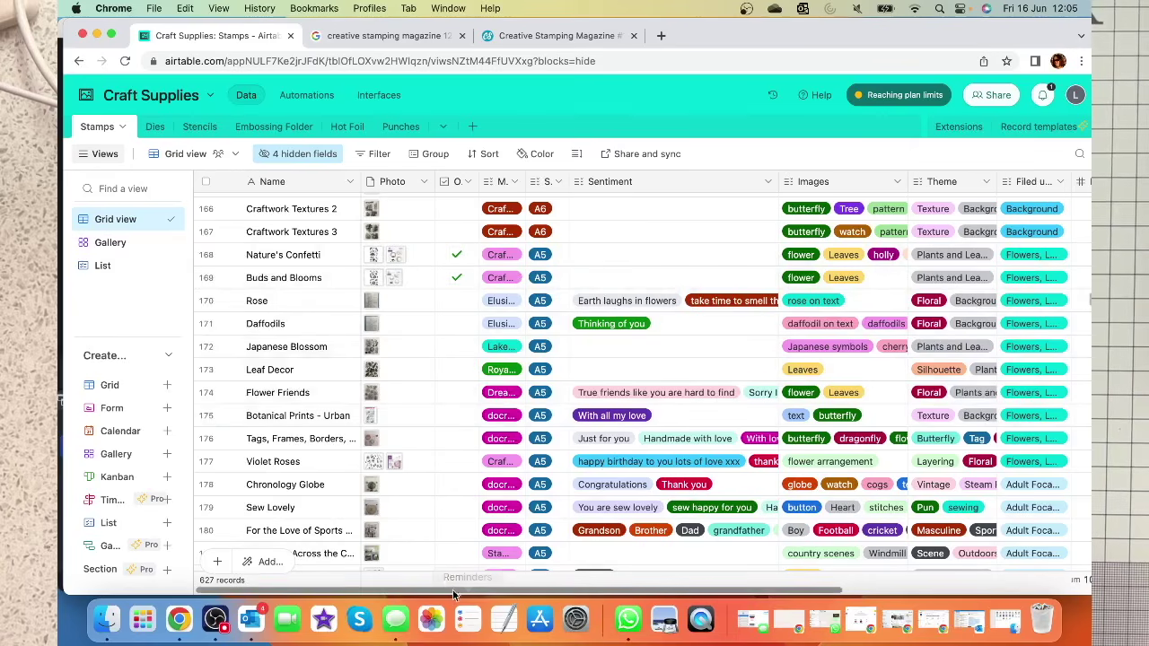
pyautogui.moveTo(454, 591); pyautogui.dragTo(618, 589)
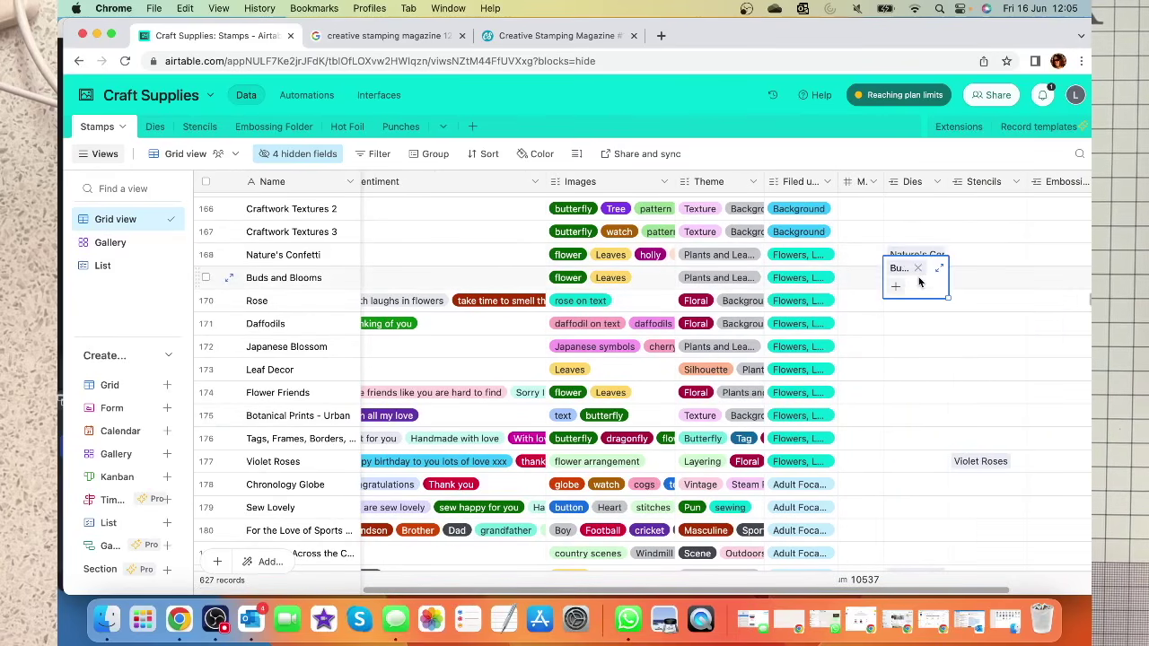
pyautogui.click(900, 269)
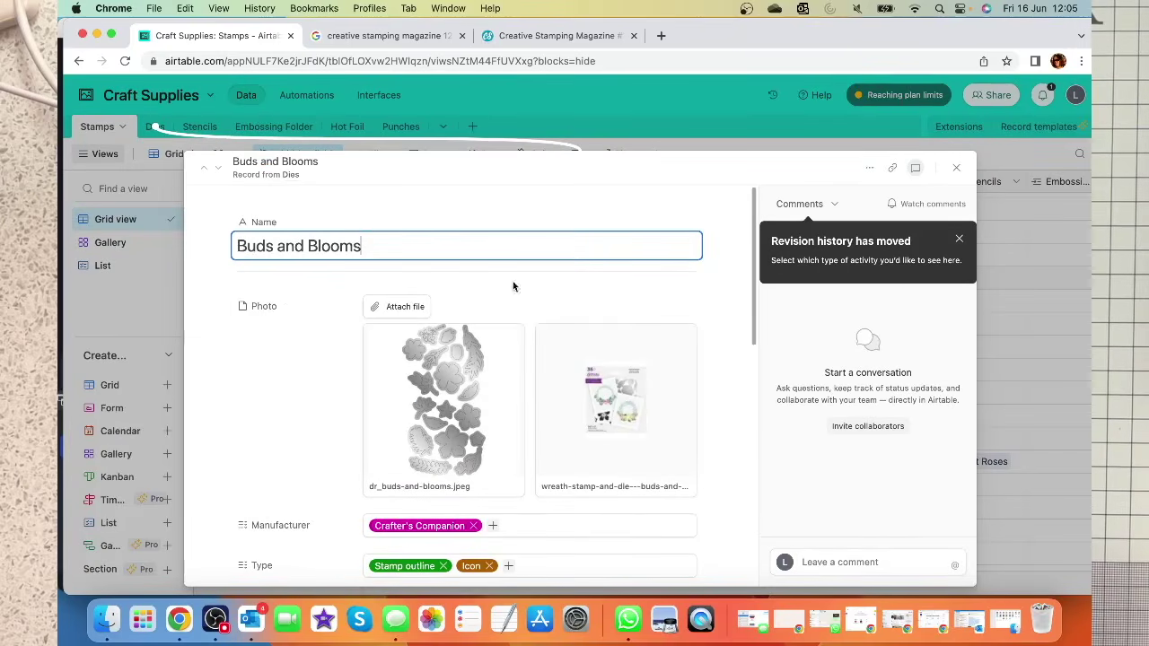
pyautogui.click(954, 169)
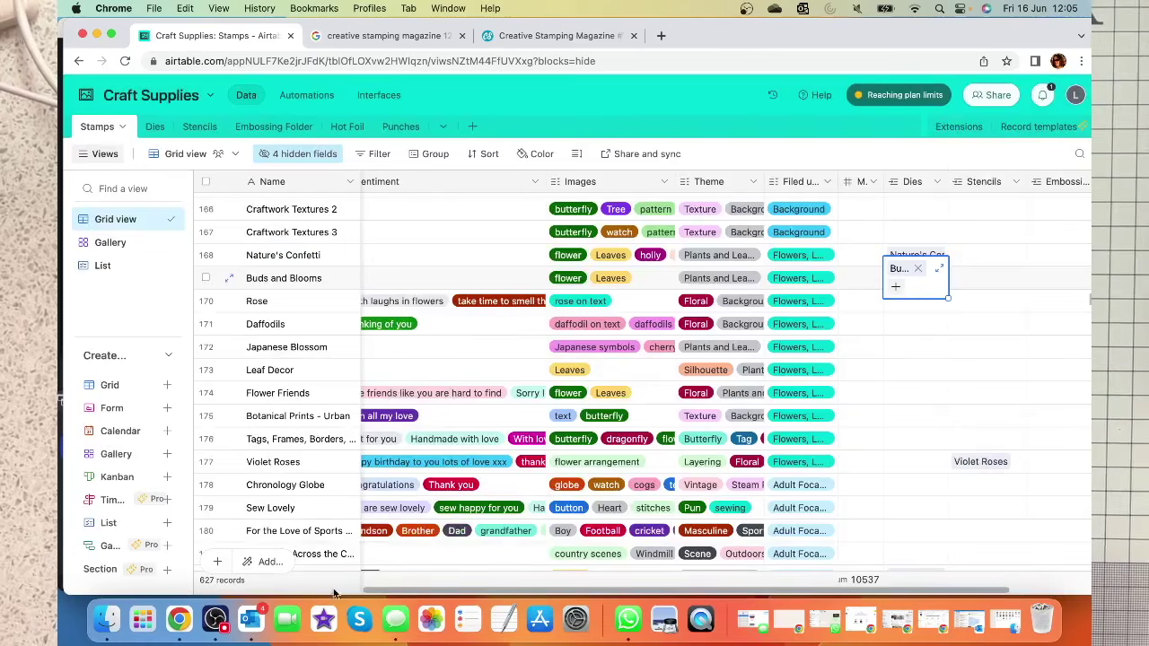
pyautogui.moveTo(386, 590); pyautogui.dragTo(162, 590)
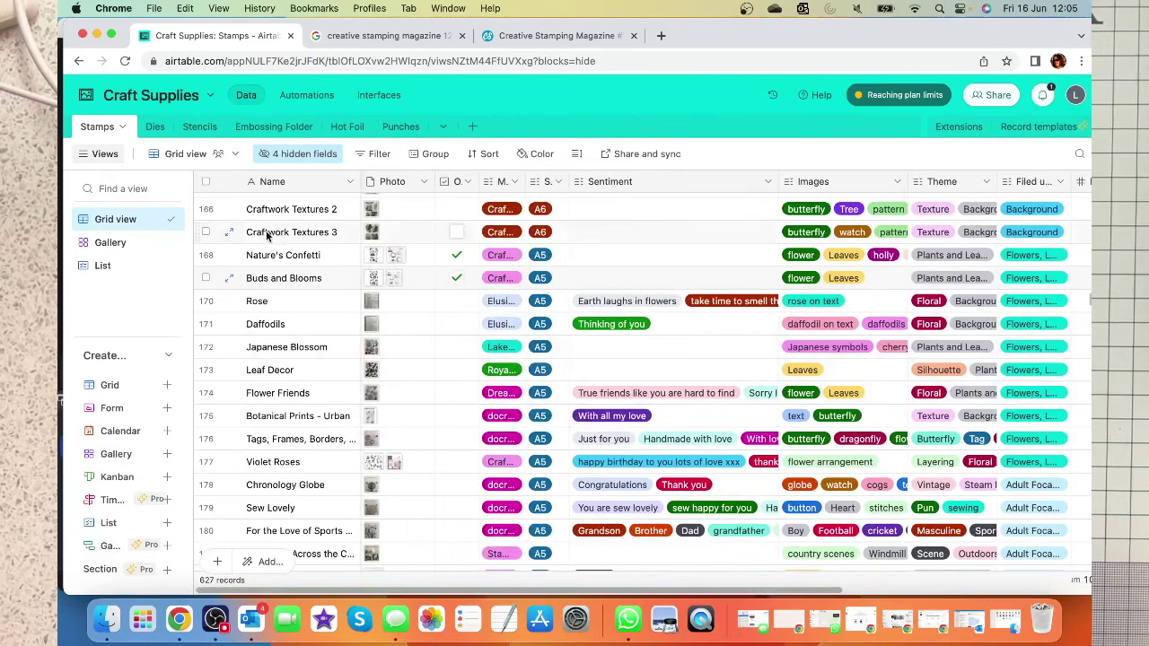
# - Browse back up through the earlier stamp records in the grid view of the Stamps table
pyautogui.scroll(5, 269, 233)
pyautogui.scroll(10, 269, 236)
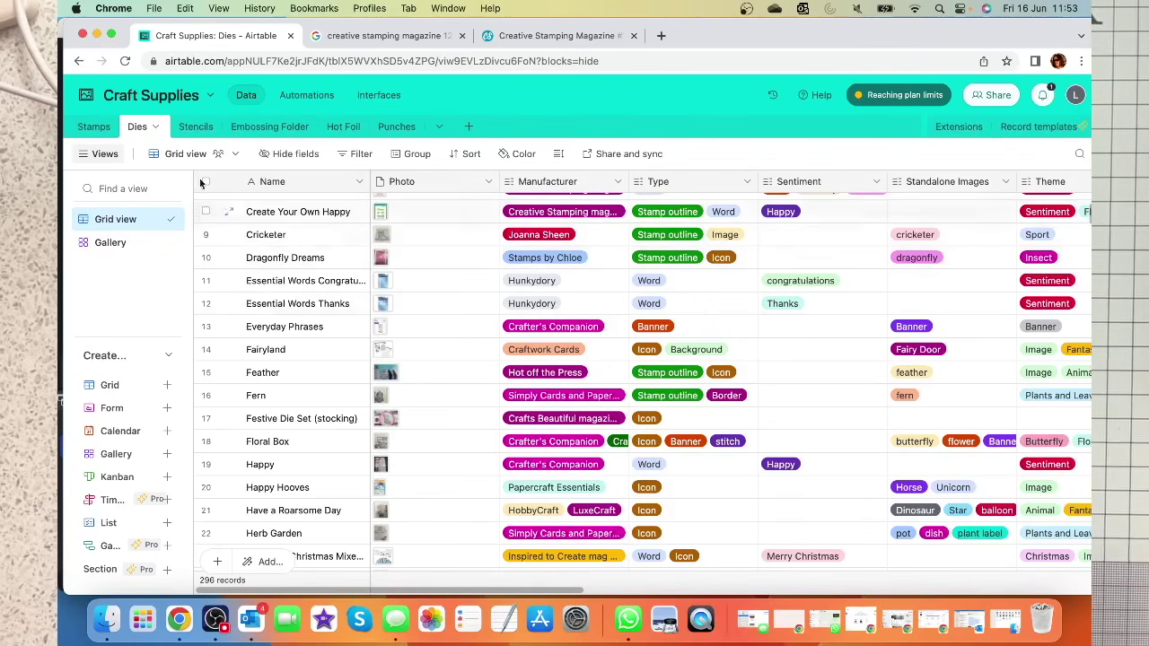
pyautogui.click(90, 128)
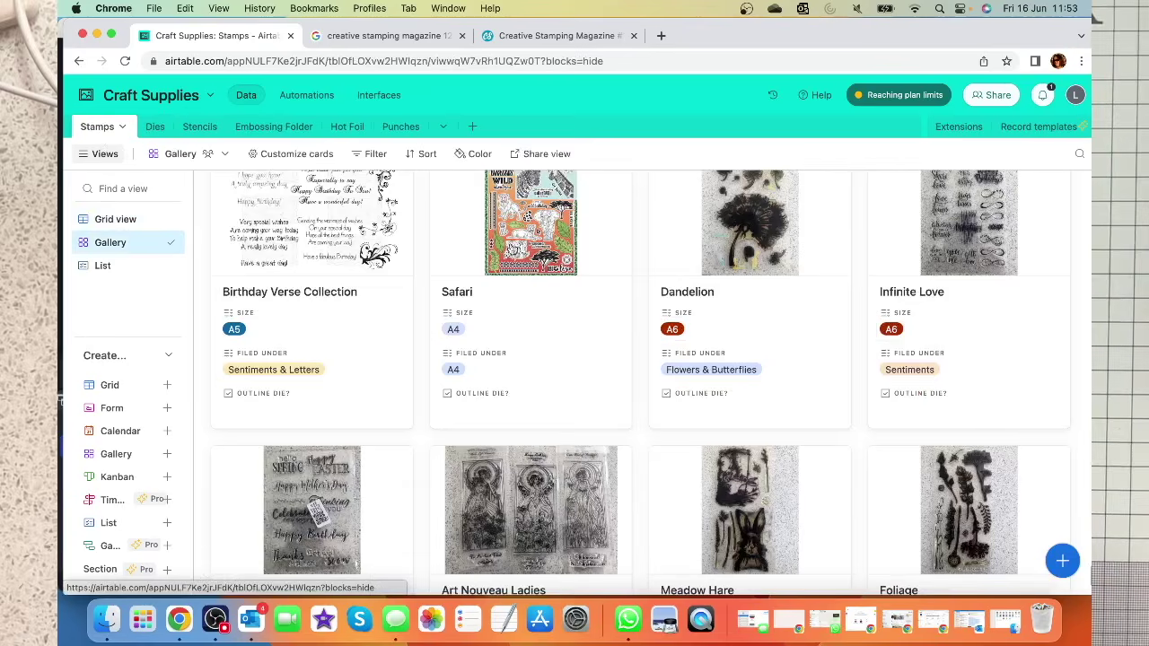
pyautogui.click(105, 224)
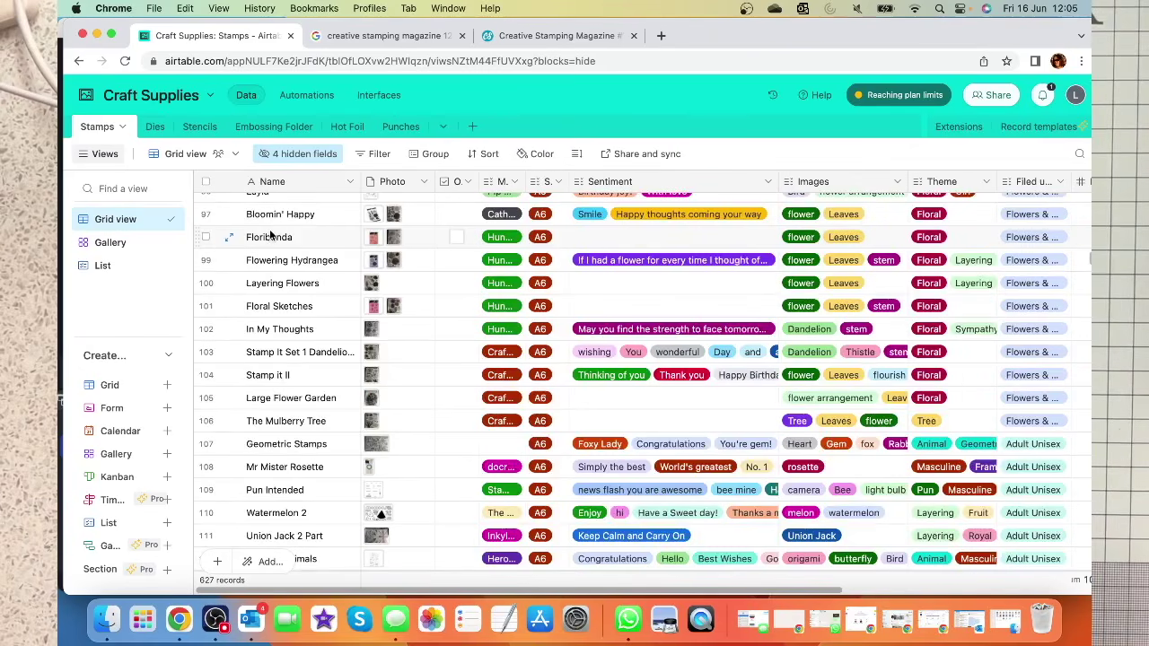
pyautogui.scroll(3, 270, 232)
pyautogui.scroll(10, 269, 235)
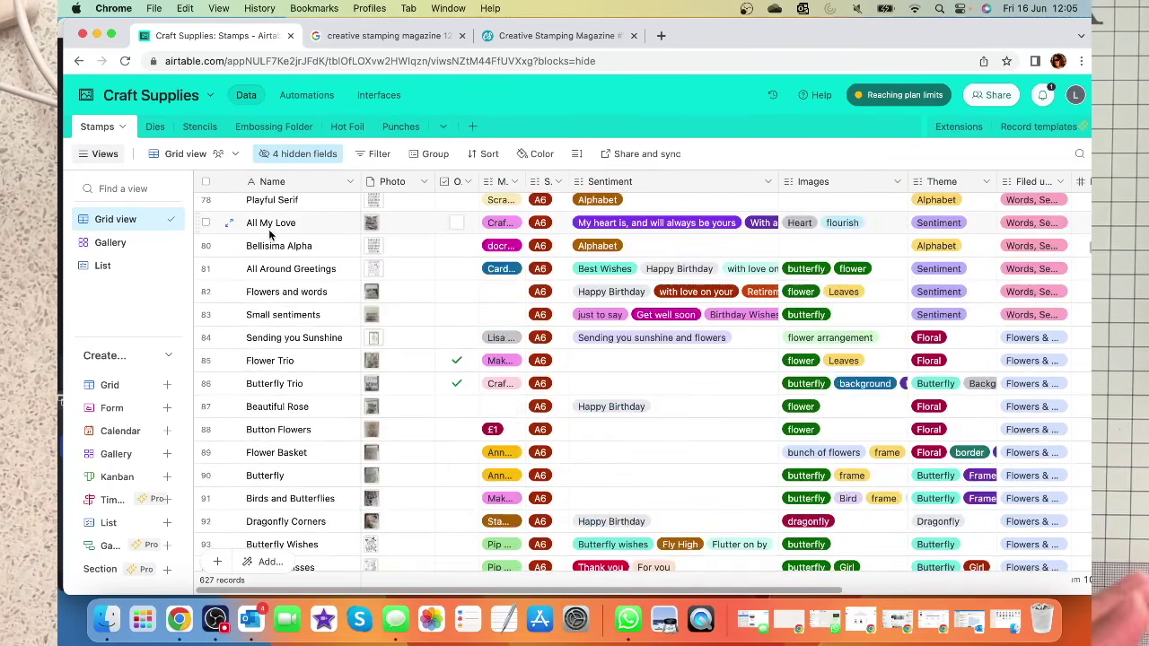
# - Switch the Stamps table to its Gallery view and browse back up through the stamp cards, checking photos, sizes and filing categories
pyautogui.scroll(15, 270, 232)
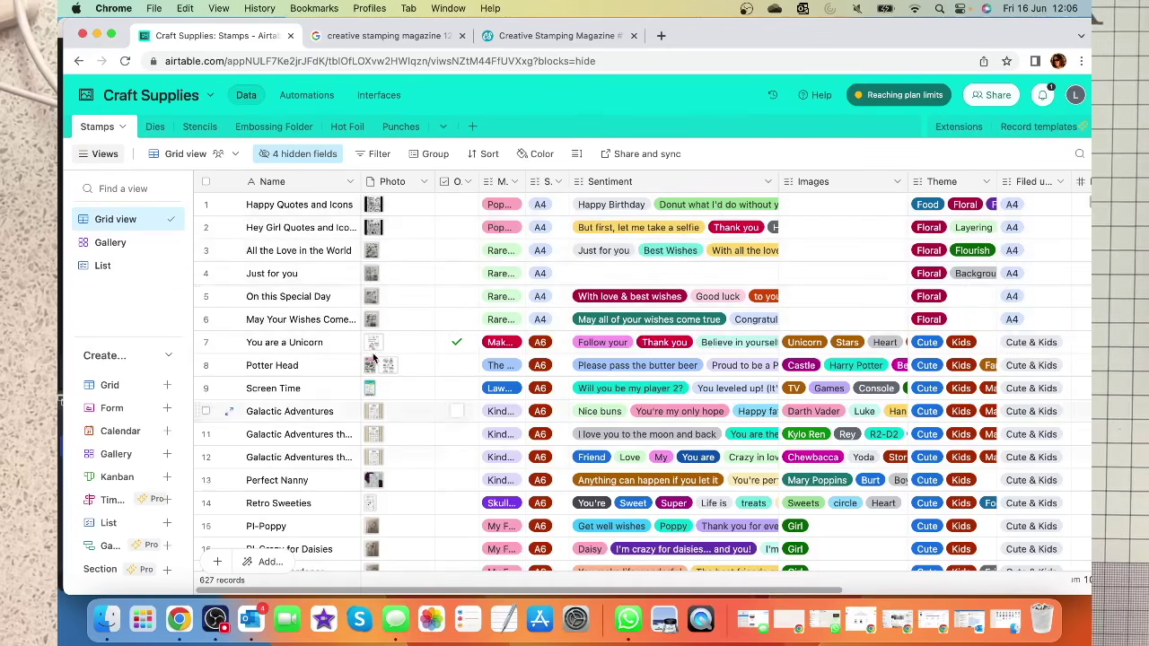
pyautogui.click(110, 243)
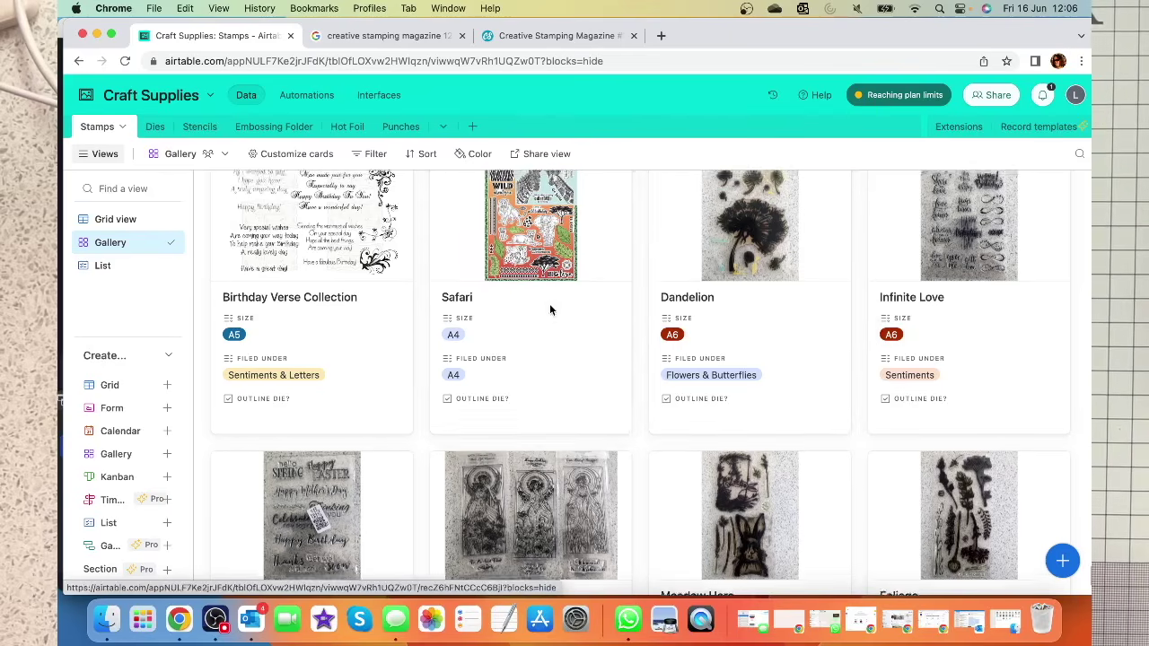
pyautogui.scroll(3, 550, 305)
pyautogui.scroll(10, 551, 311)
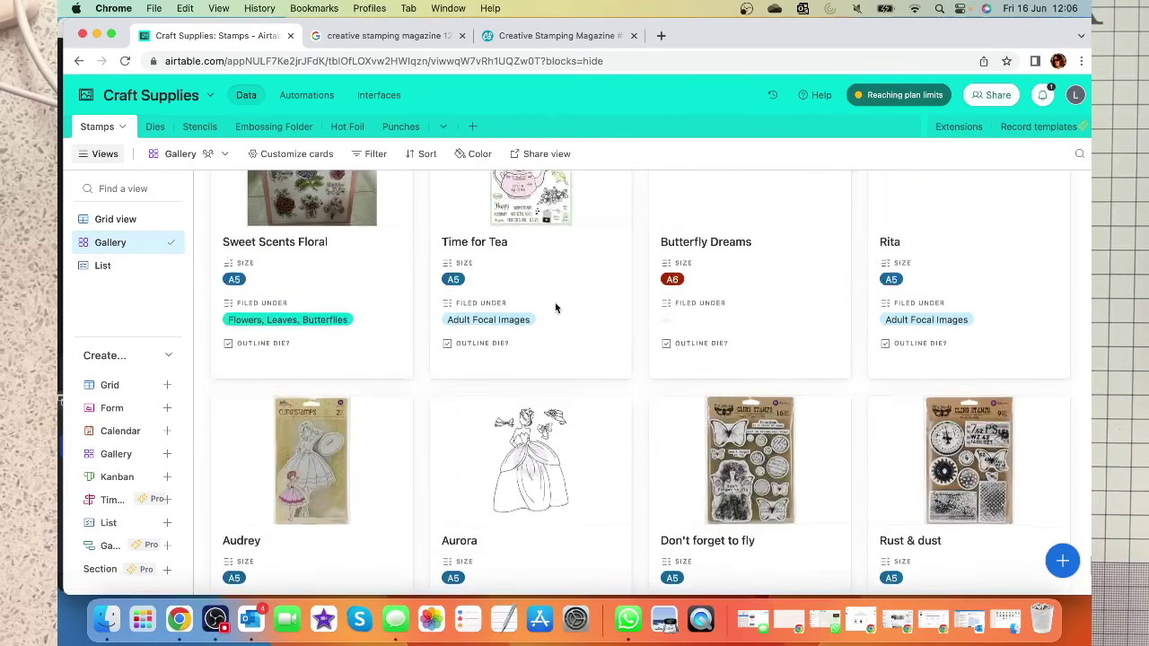
pyautogui.scroll(15, 557, 308)
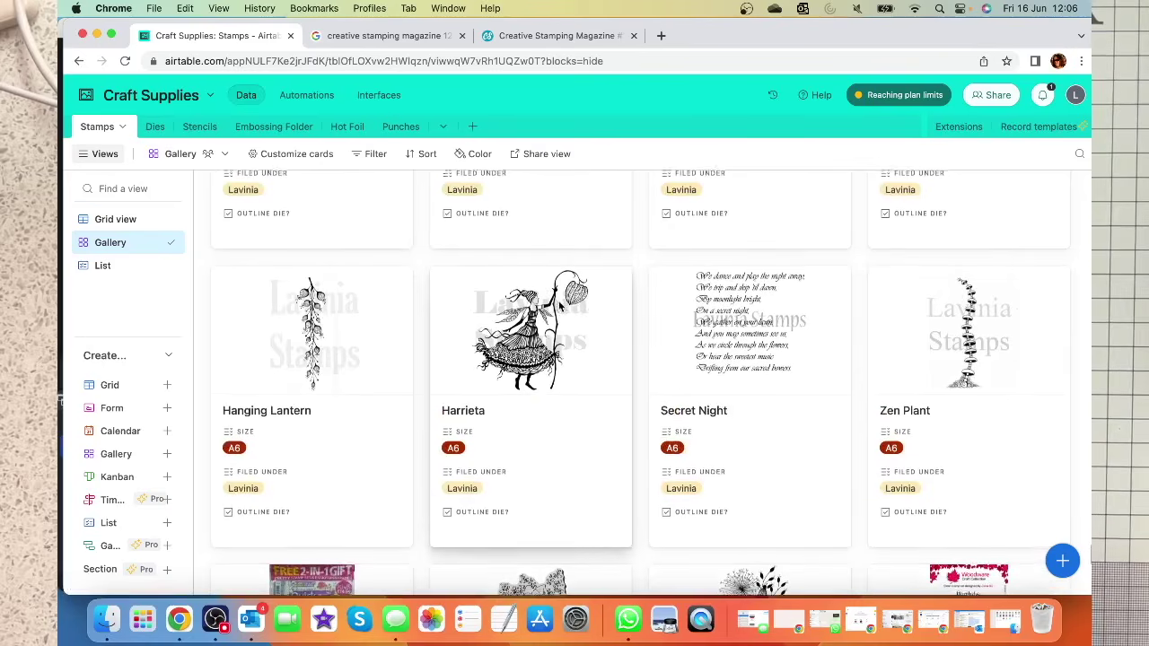
pyautogui.scroll(10, 560, 307)
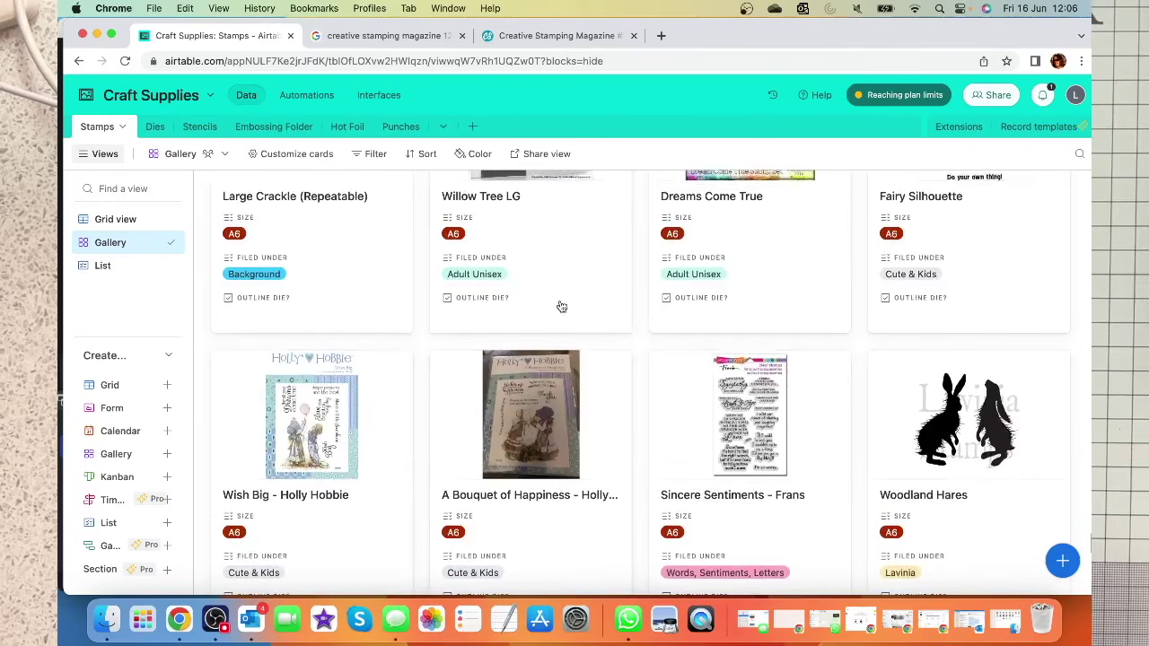
pyautogui.scroll(8, 559, 307)
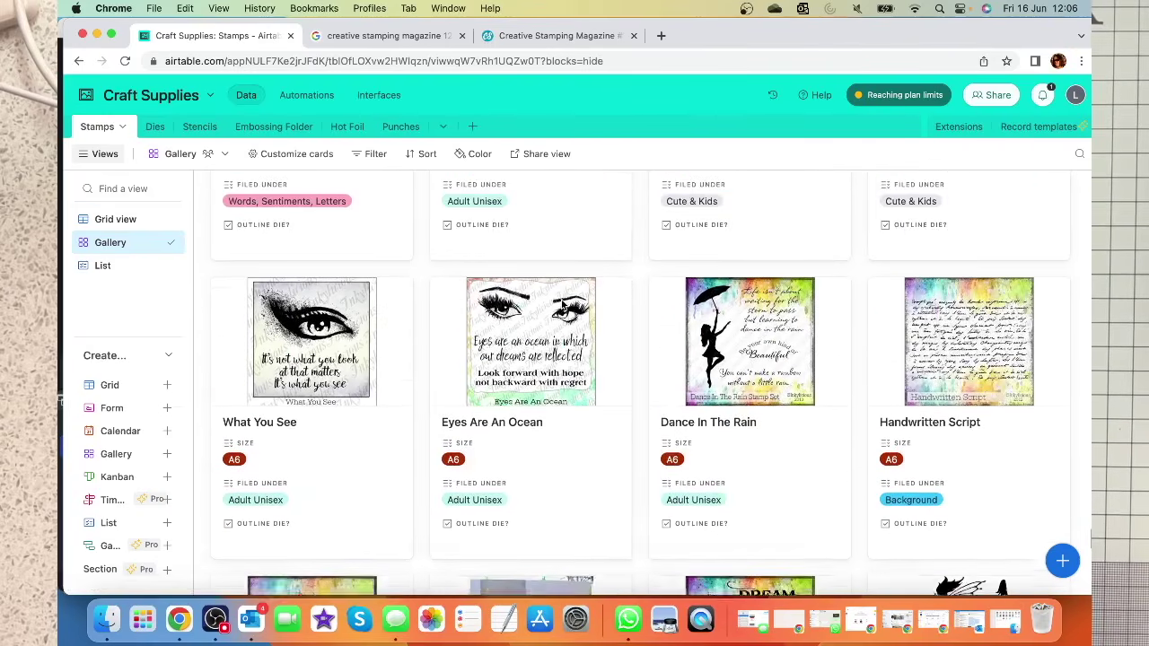
pyautogui.scroll(10, 562, 305)
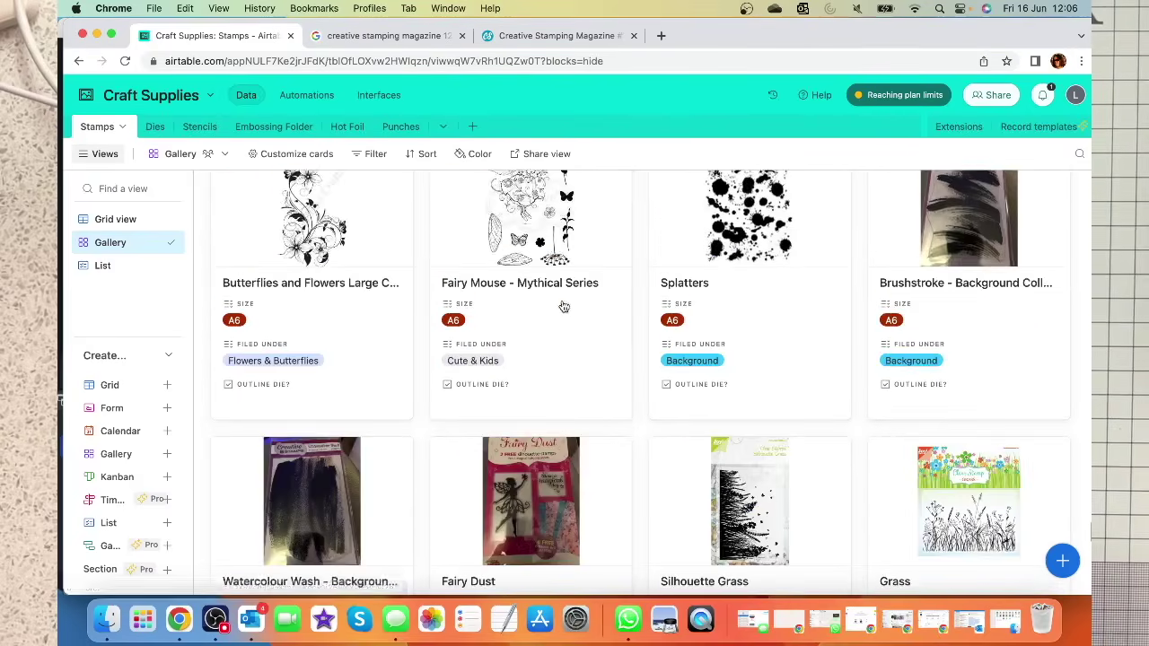
pyautogui.scroll(5, 563, 305)
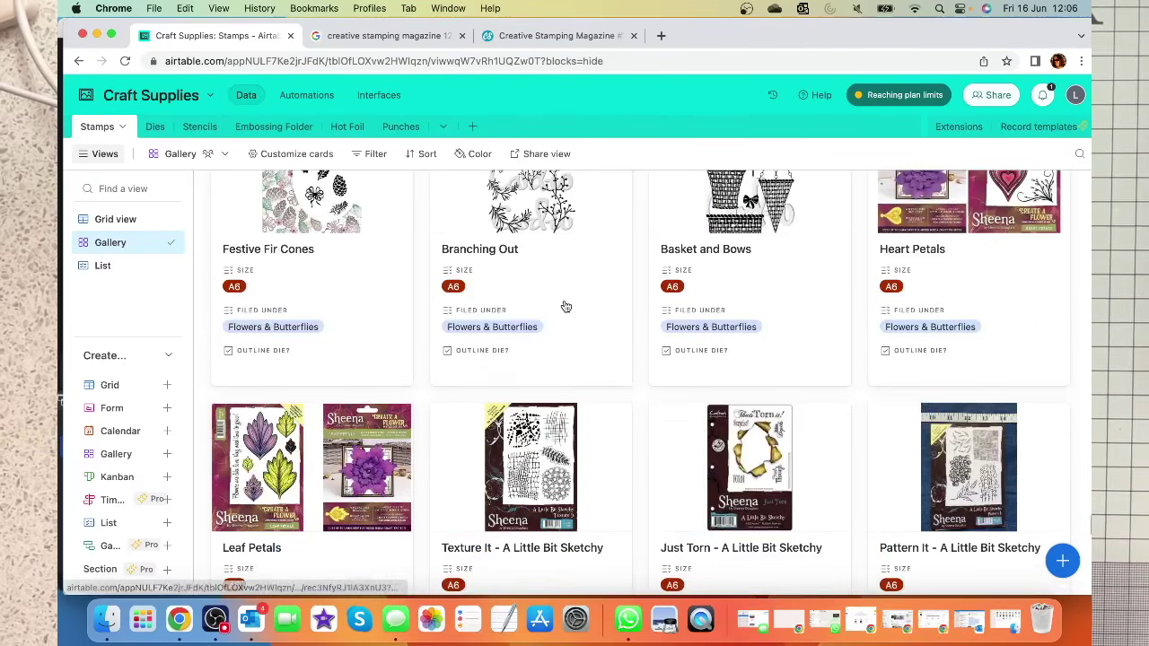
pyautogui.scroll(10, 564, 305)
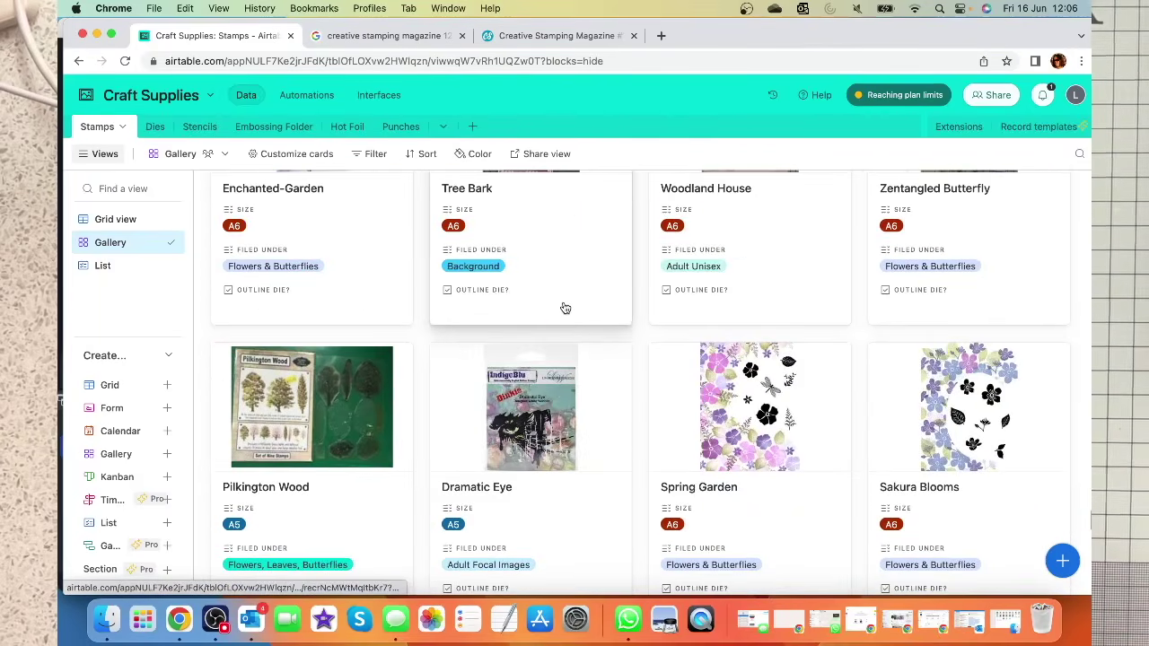
pyautogui.scroll(6, 565, 309)
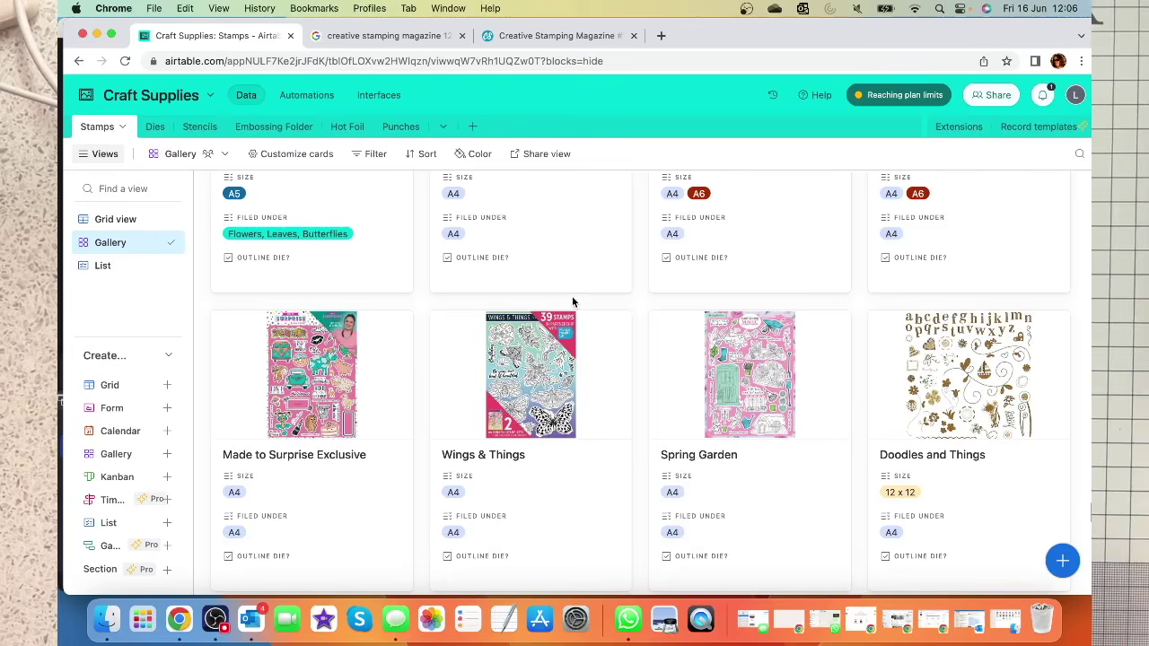
pyautogui.scroll(5, 574, 305)
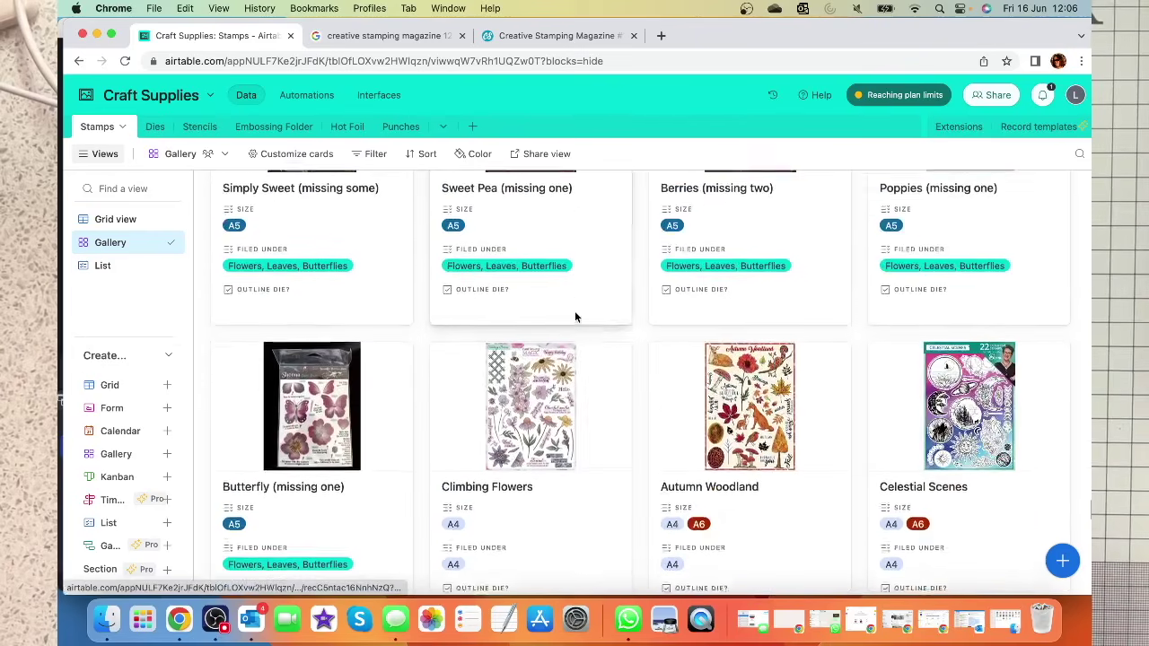
pyautogui.scroll(15, 576, 317)
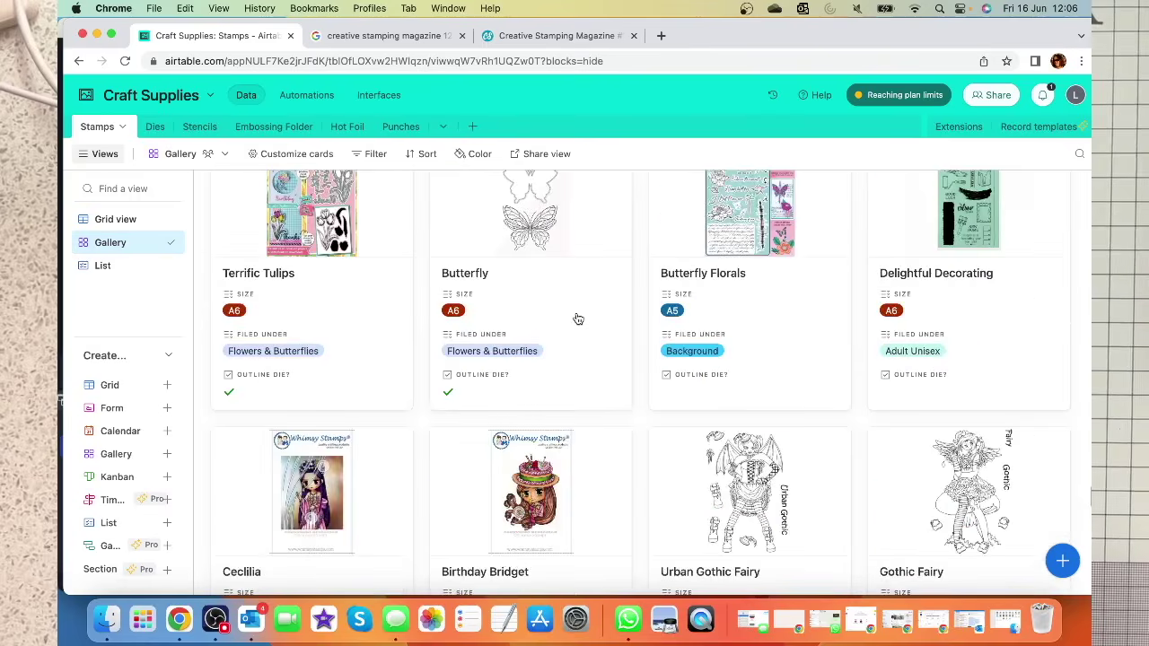
pyautogui.scroll(15, 579, 316)
pyautogui.scroll(10, 582, 319)
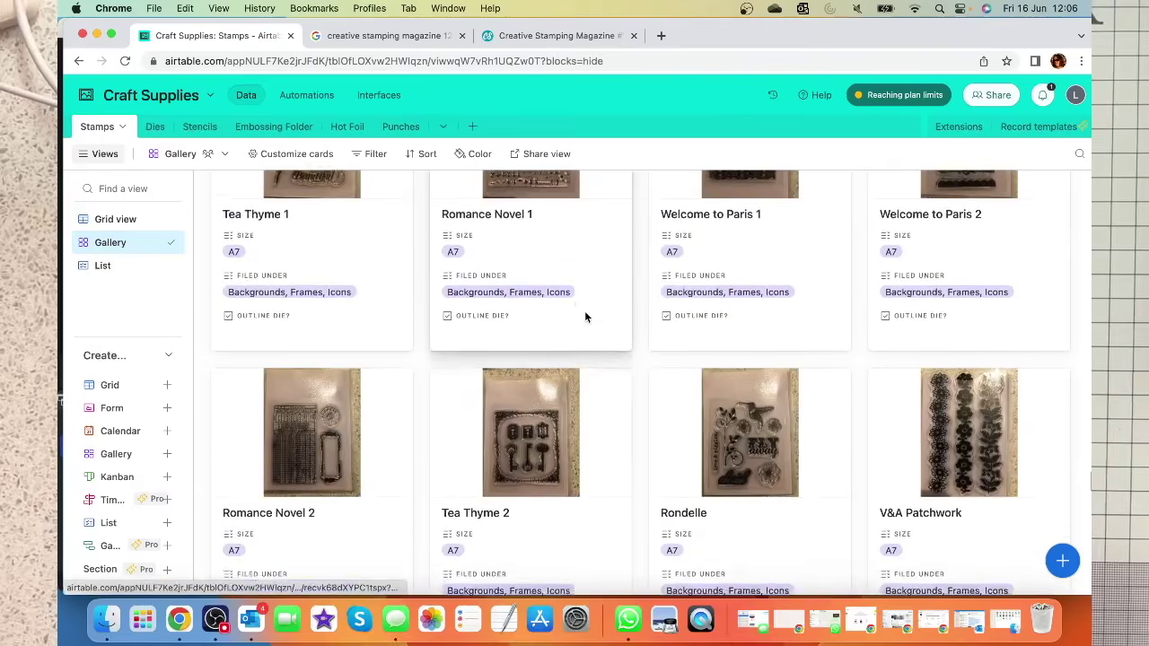
pyautogui.scroll(5, 585, 317)
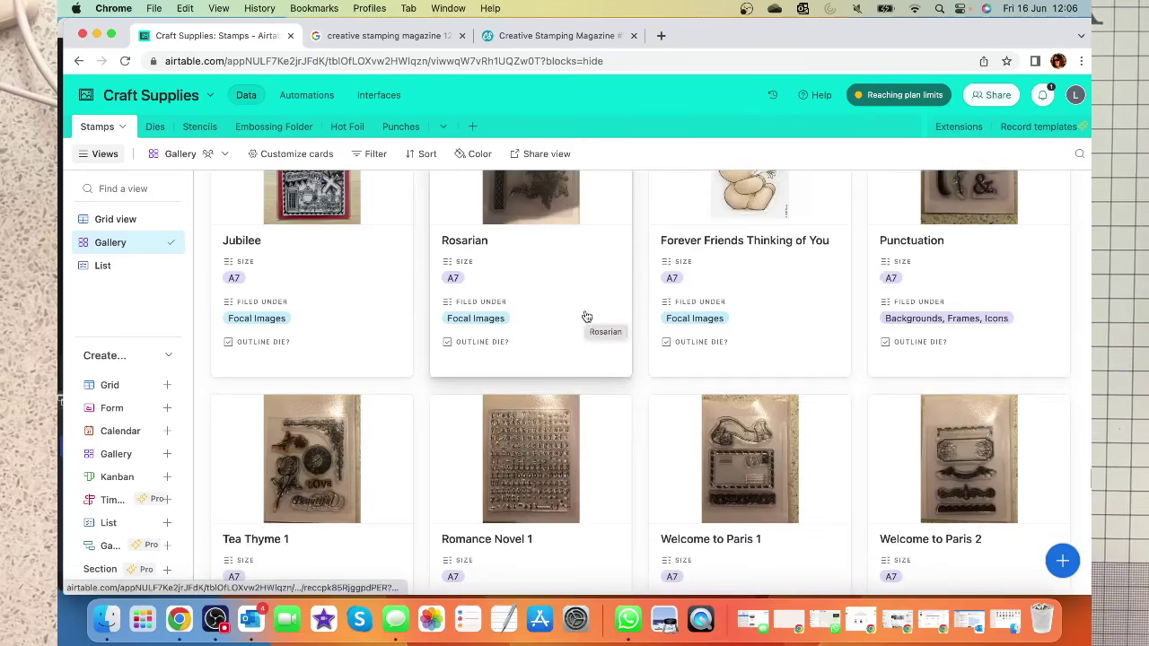
pyautogui.scroll(5, 587, 317)
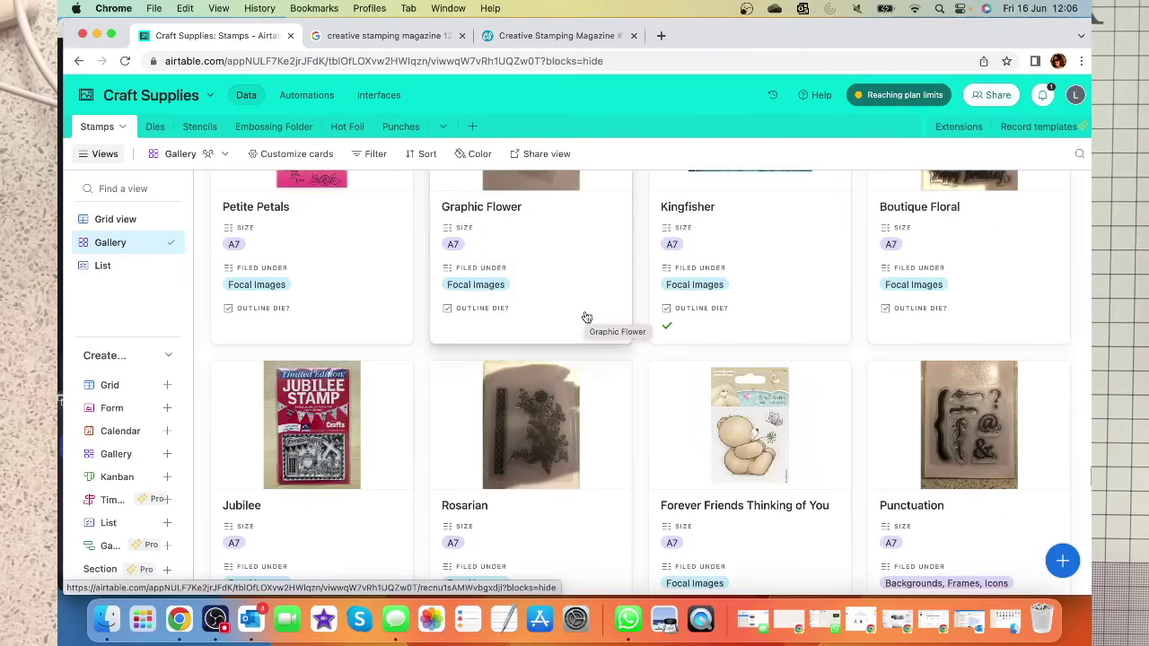